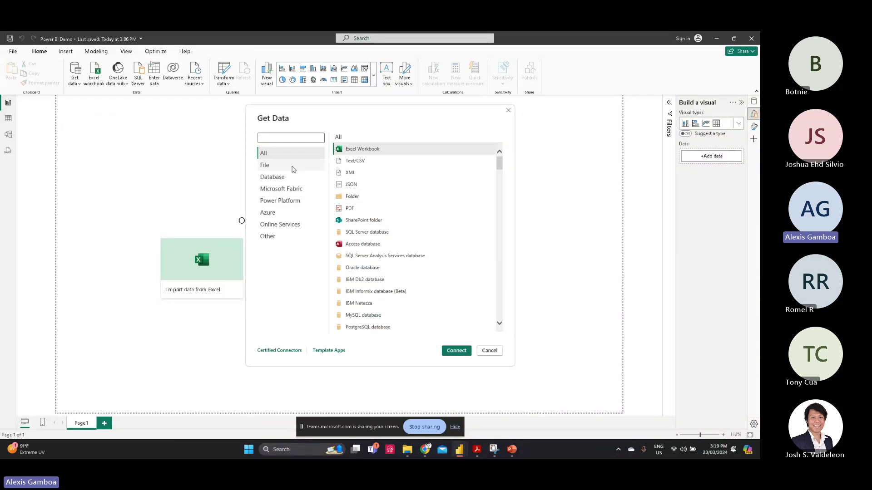
Step: Start a Text/CSV data connection and browse to the Documents > Maven > Raw Data > CSV Files folder
scroll(500, 181, "down", 3)
left_click_drag(500, 181, 507, 160)
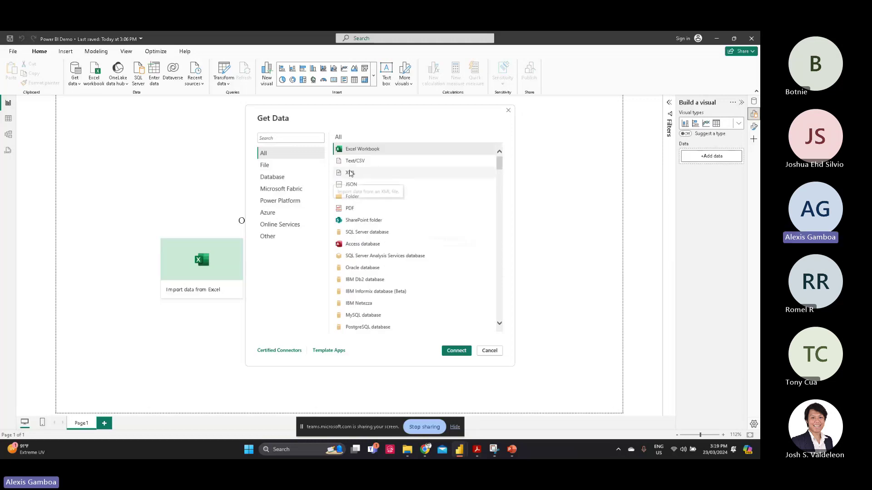
left_click(372, 161)
left_click(465, 351)
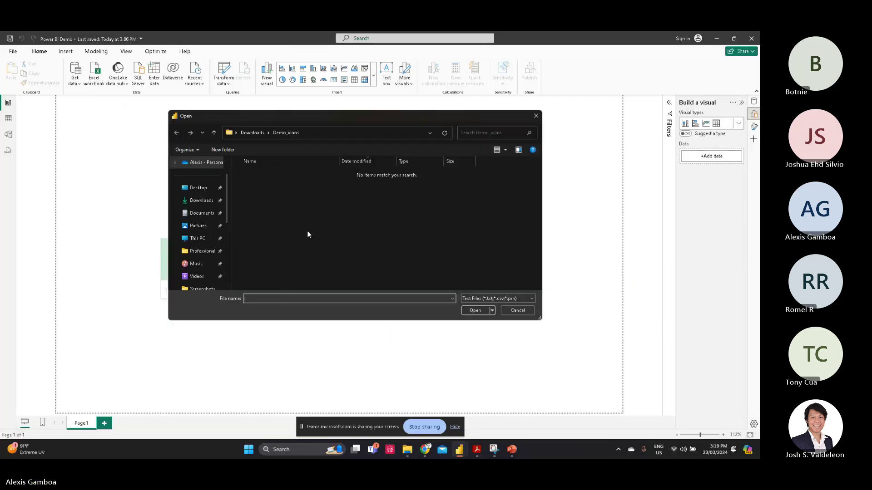
left_click(207, 214)
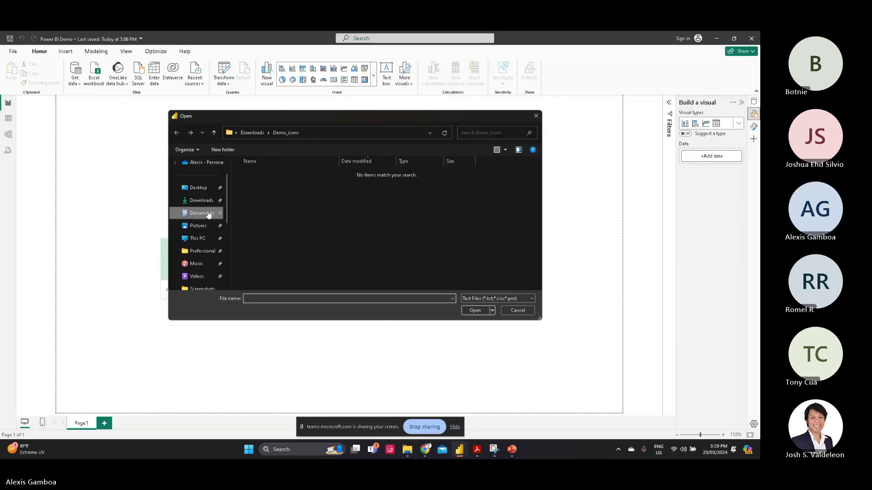
scroll(269, 183, "down", 3)
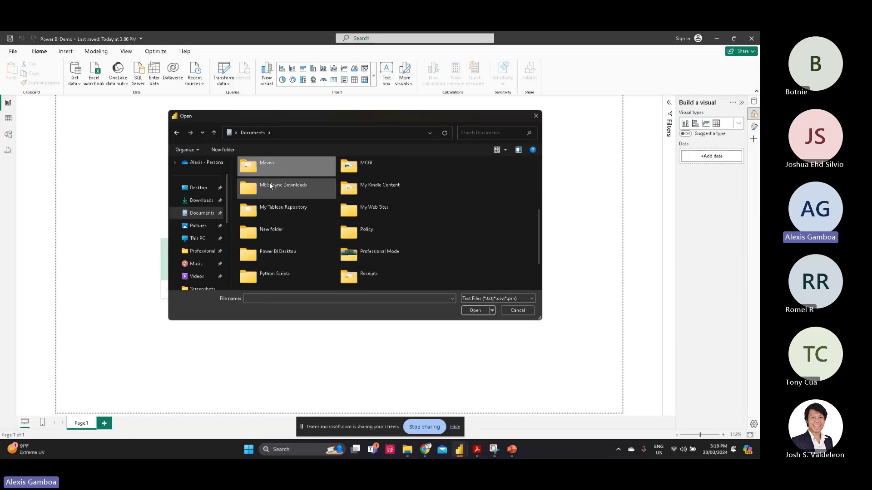
double_click(294, 167)
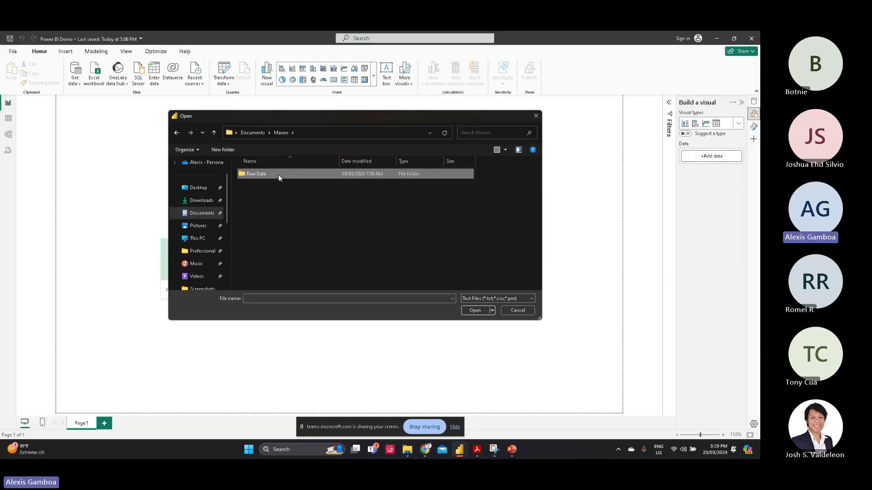
double_click(279, 174)
double_click(280, 175)
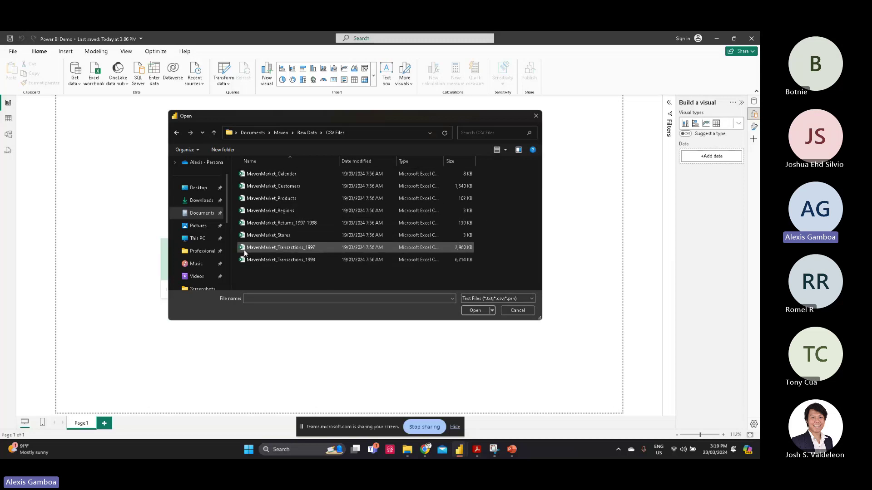
left_click(266, 173)
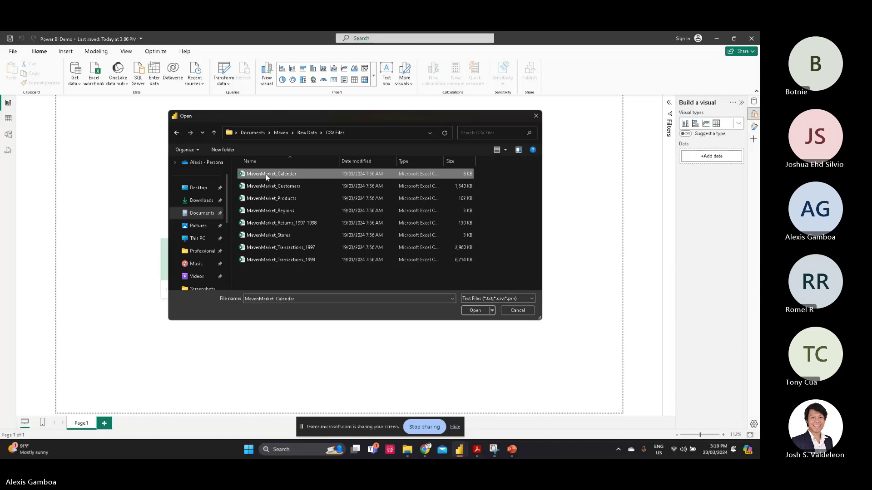
left_click(474, 310)
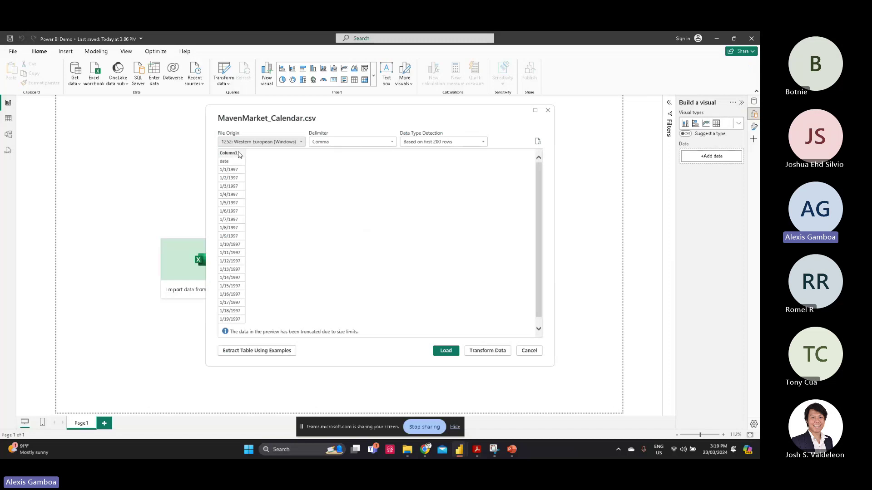
left_click(527, 353)
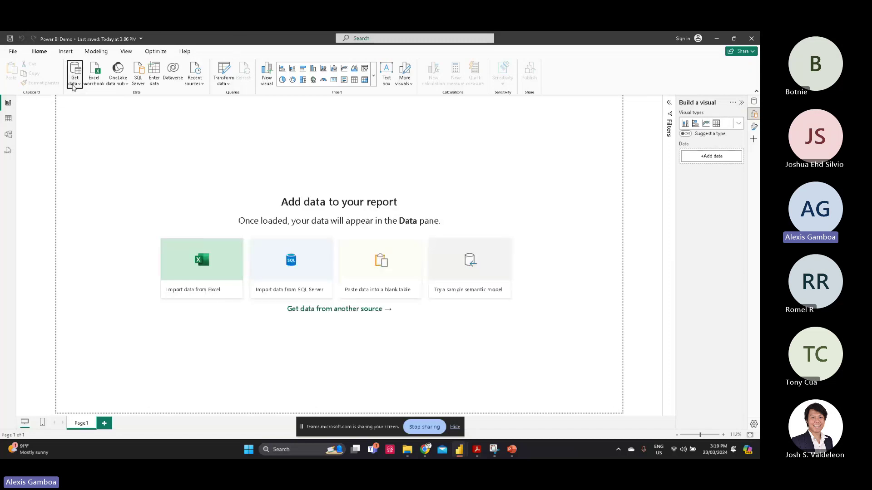
Step: Connect to the MavenMarket_Products CSV file and open it for transformation in Power Query Editor
left_click(74, 82)
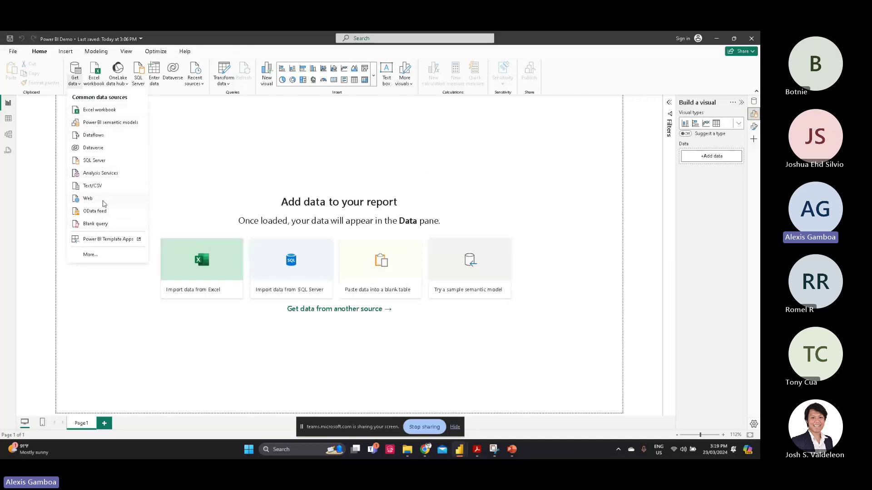
left_click(100, 187)
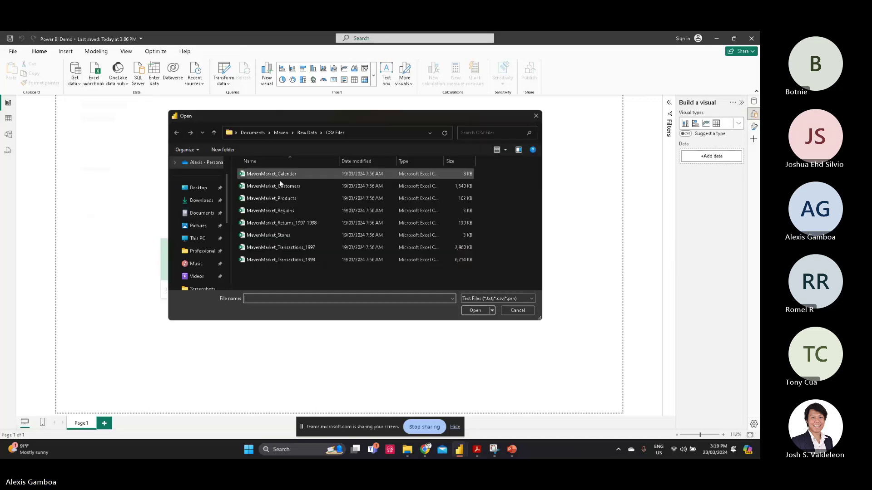
double_click(292, 200)
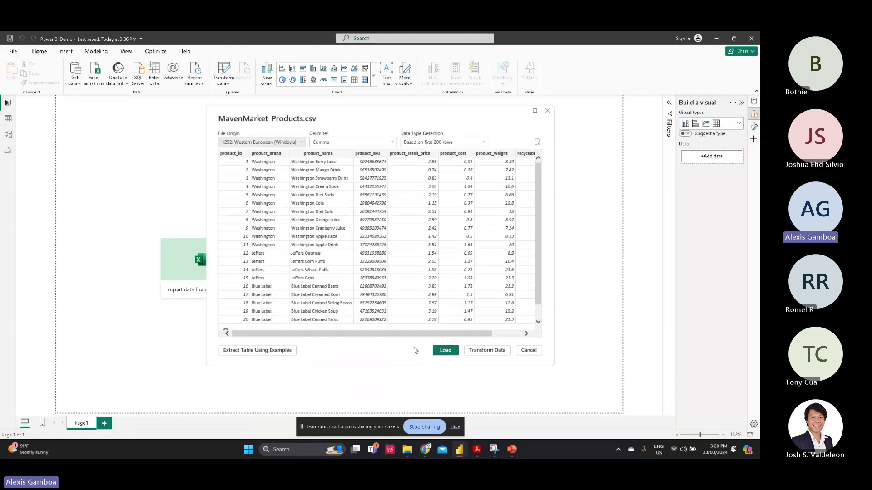
mouse_move(395, 335)
left_mouse_down()
mouse_move(441, 332)
mouse_move(382, 334)
left_mouse_up()
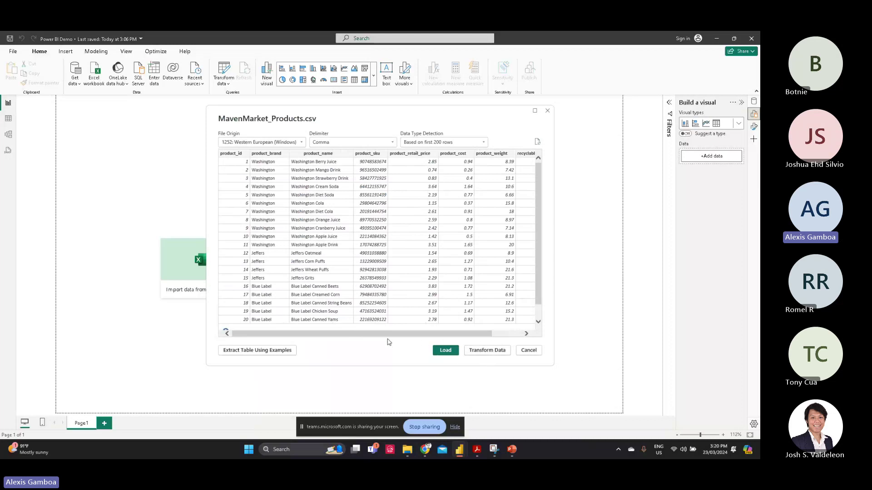
left_click(486, 351)
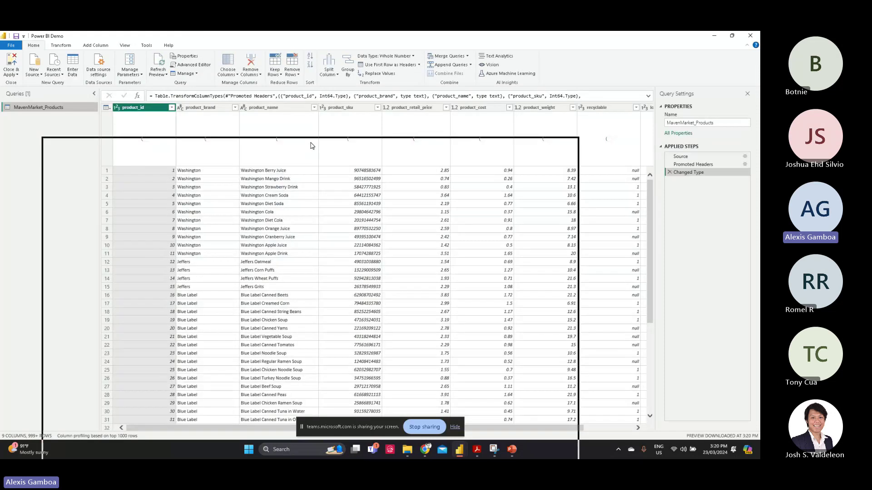
left_click_drag(311, 143, 310, 143)
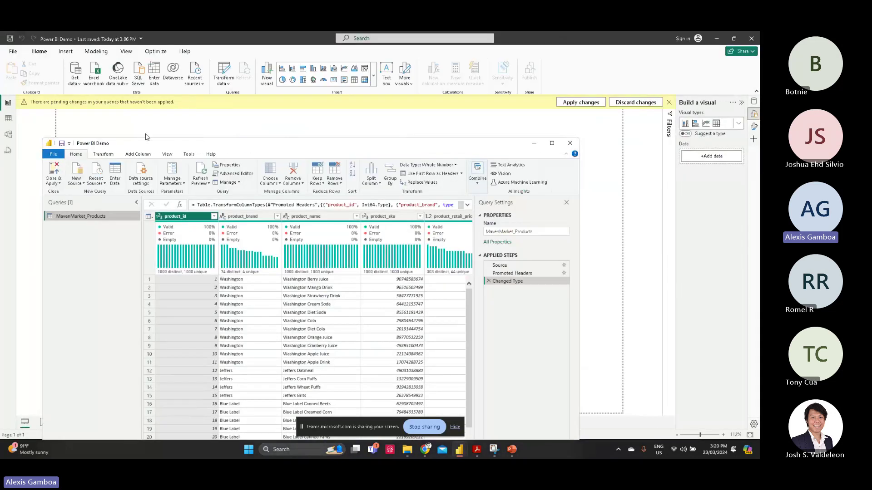
left_click_drag(160, 144, 245, 147)
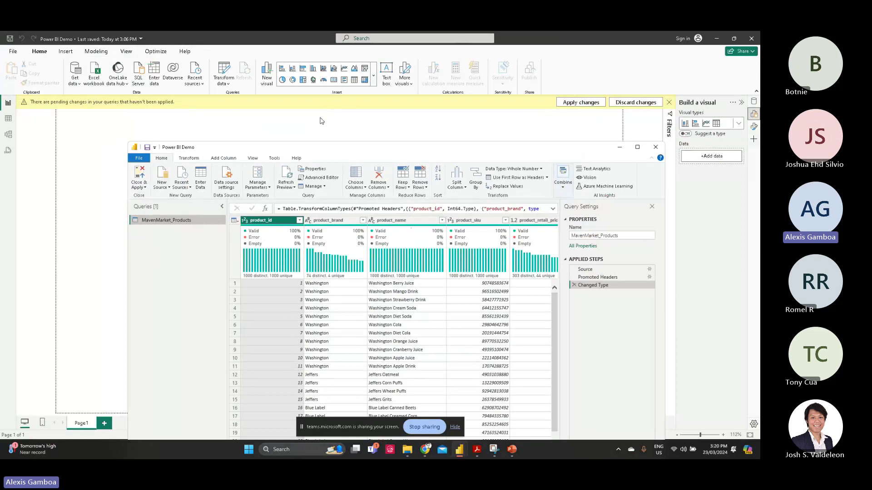
left_click_drag(327, 149, 302, 32)
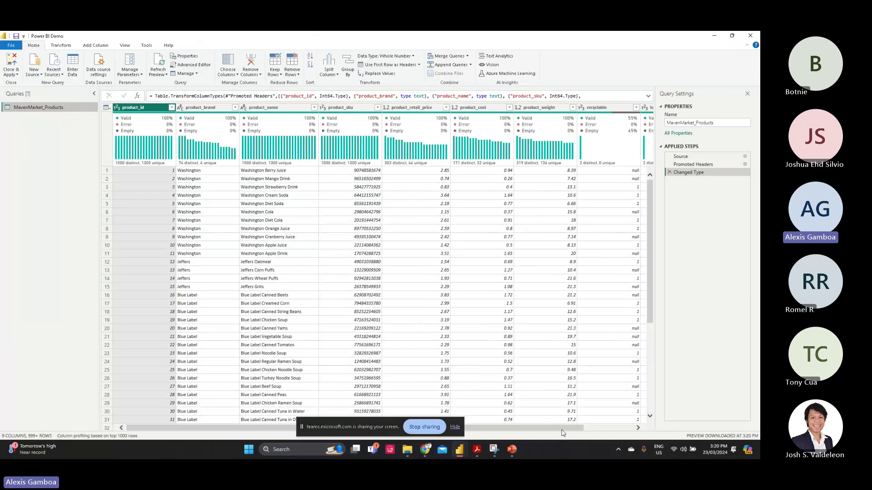
left_click_drag(562, 431, 577, 422)
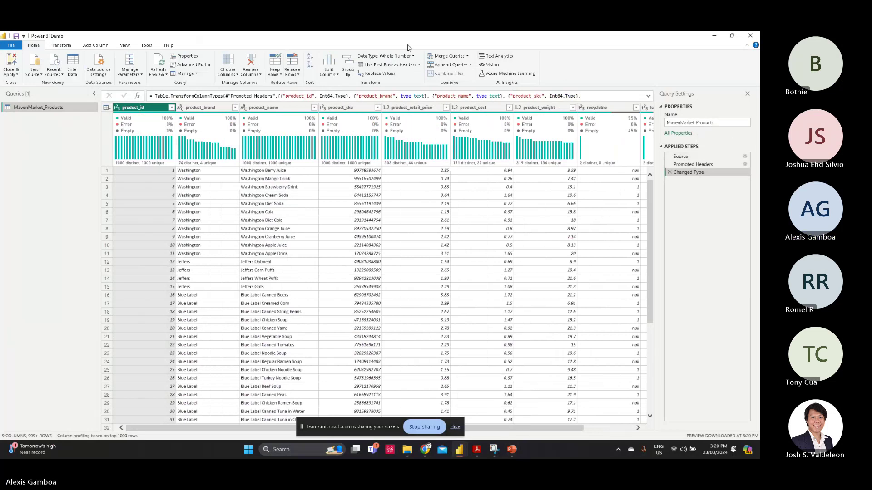
Step: Switch to the PowerPoint presentation, view slide 10 on the Power Query Editor layout, and return to Power Query Editor
left_click(515, 452)
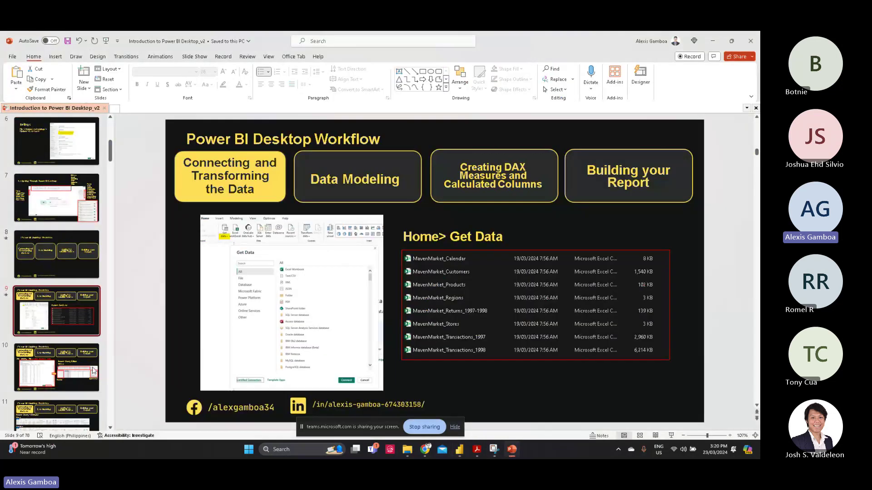
left_click(74, 371)
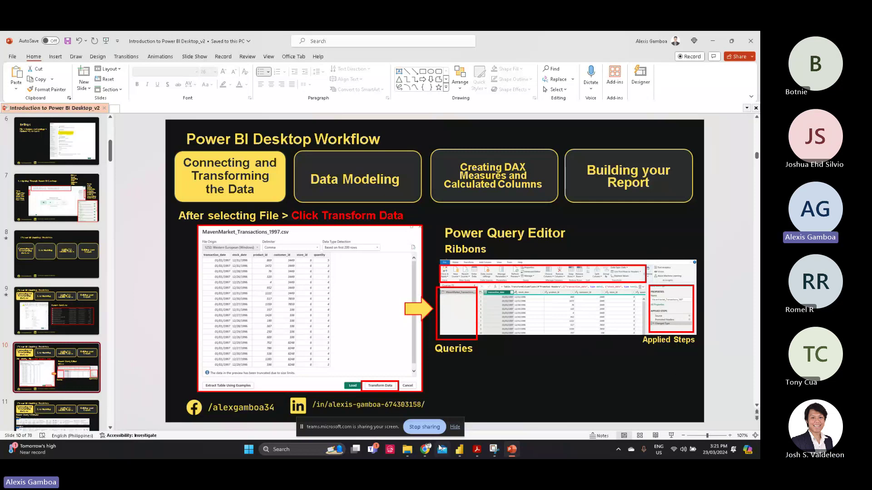
mouse_move(459, 449)
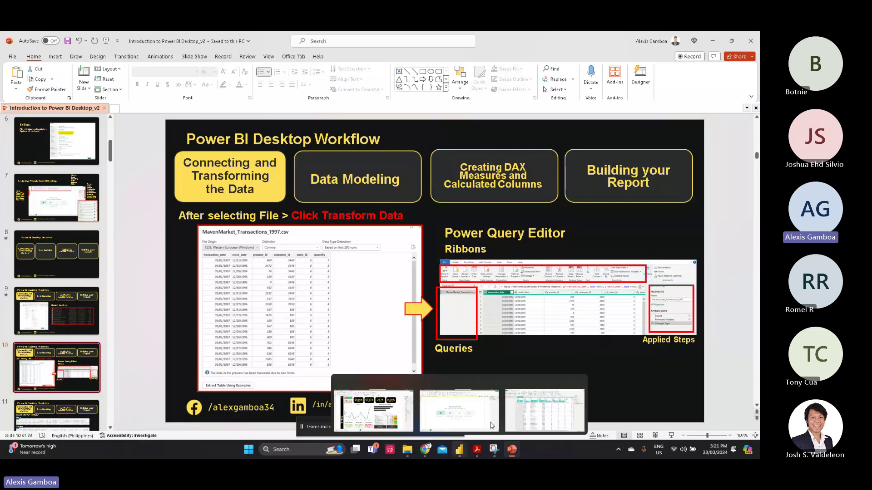
left_click(535, 418)
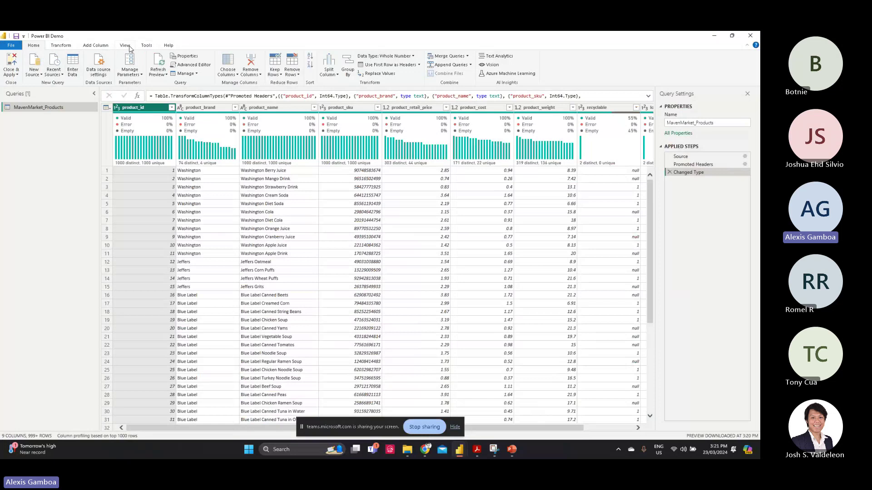
left_click(145, 47)
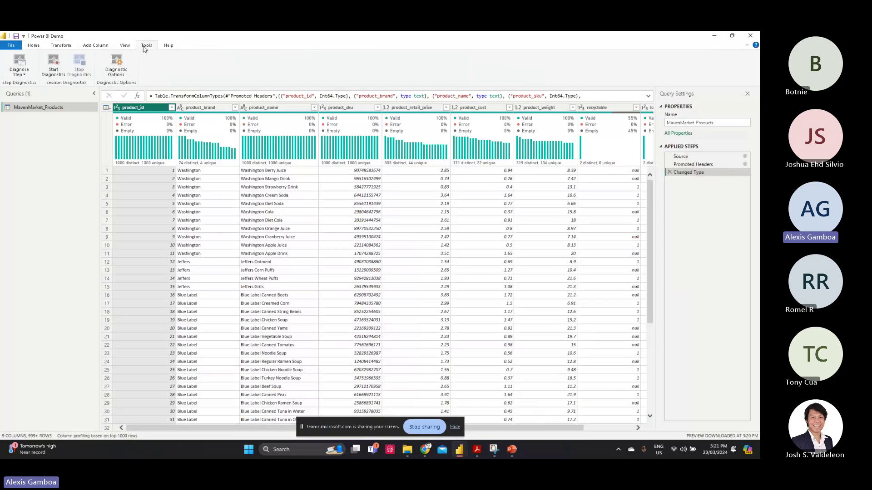
left_click(38, 46)
left_click(148, 46)
left_click(33, 46)
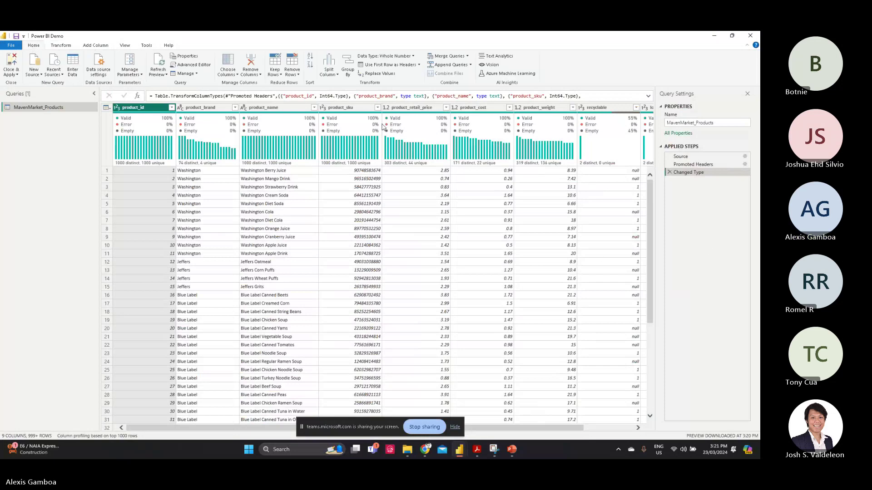
left_click(147, 46)
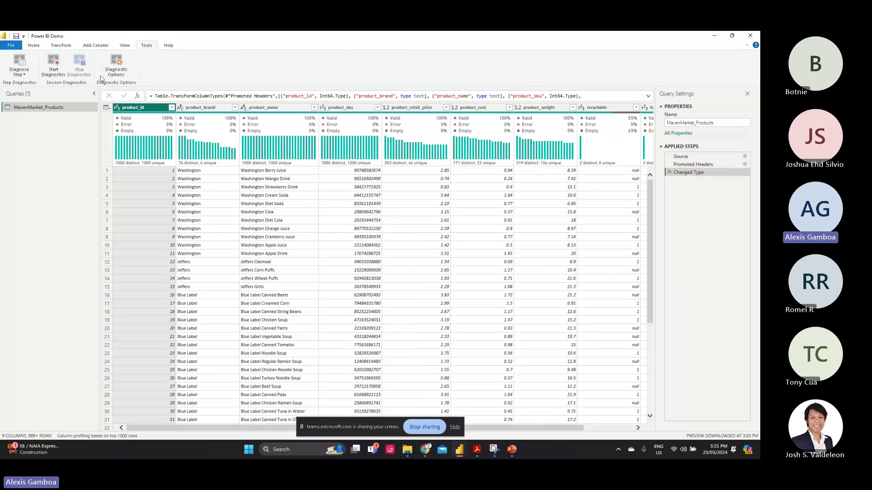
left_click(35, 46)
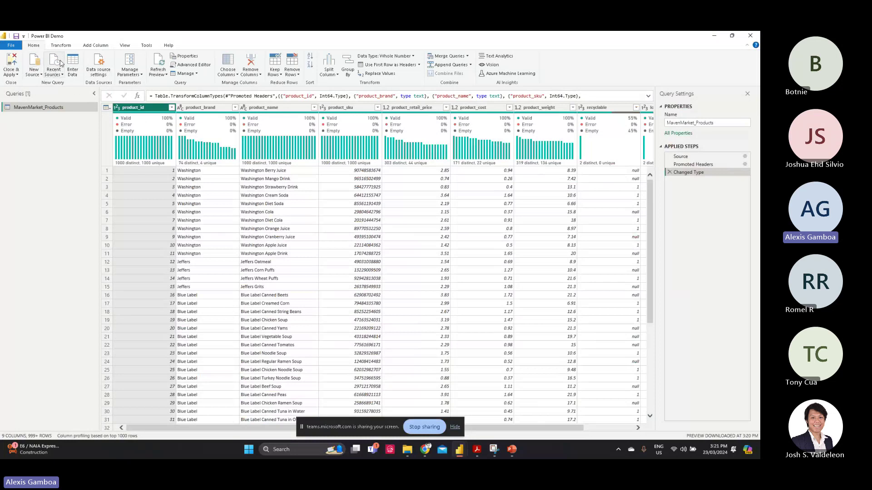
left_click(34, 73)
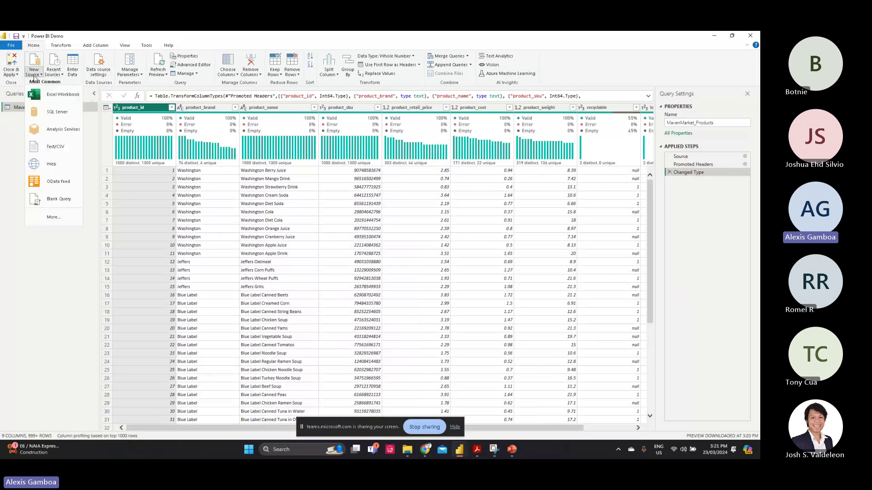
left_click(63, 153)
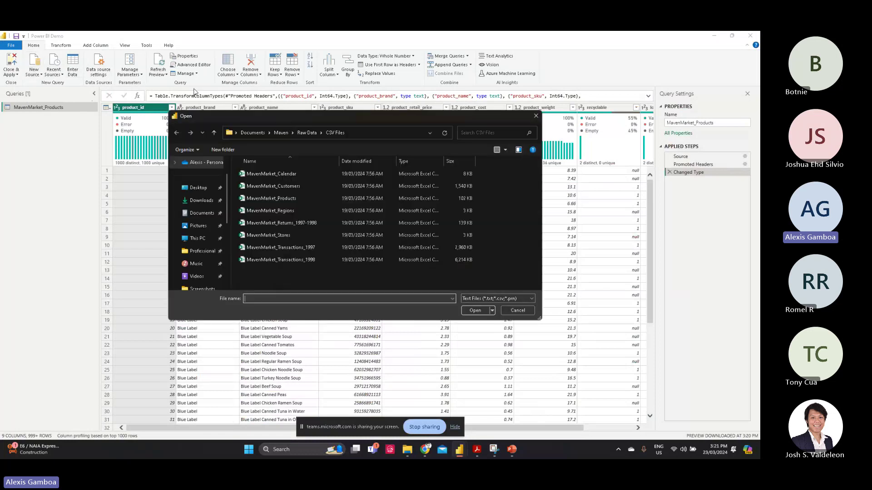
left_click(536, 116)
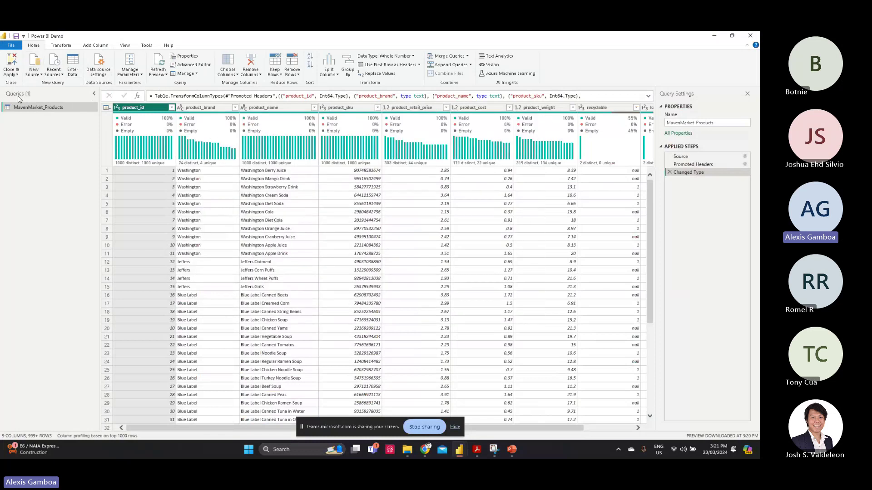
Step: Add the MavenMarket_Calendar CSV file as a new source query
left_click(34, 71)
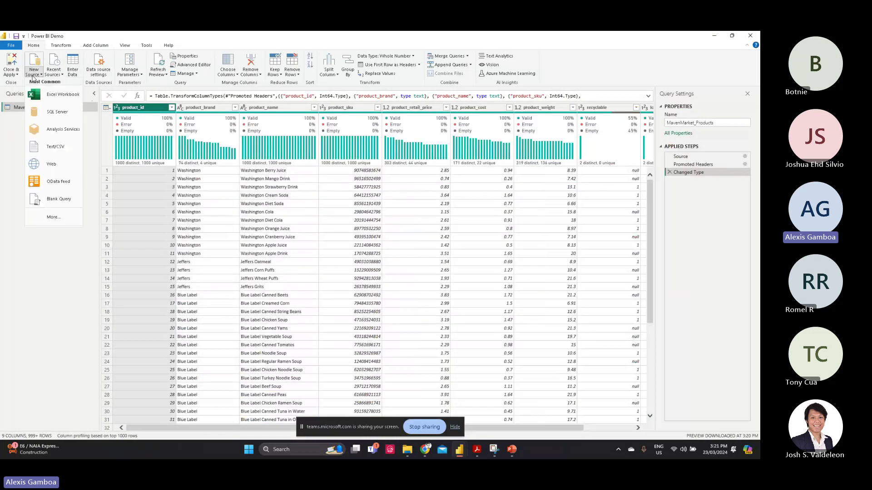
left_click(50, 148)
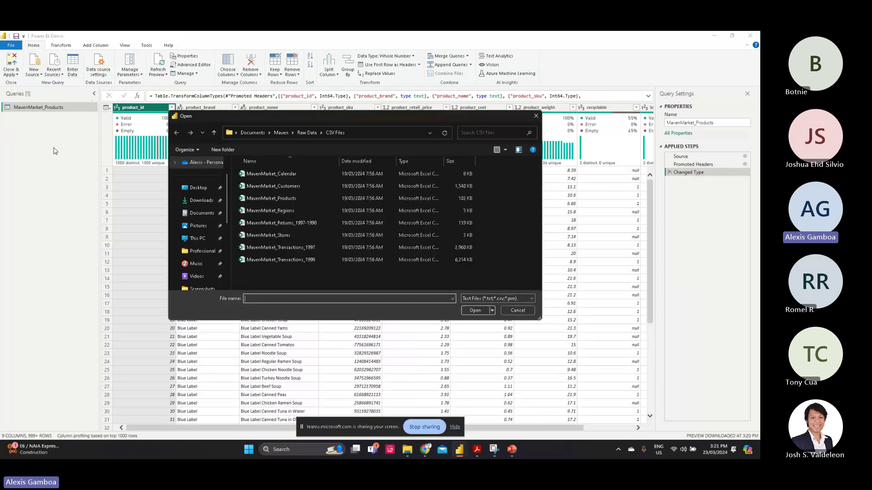
double_click(298, 175)
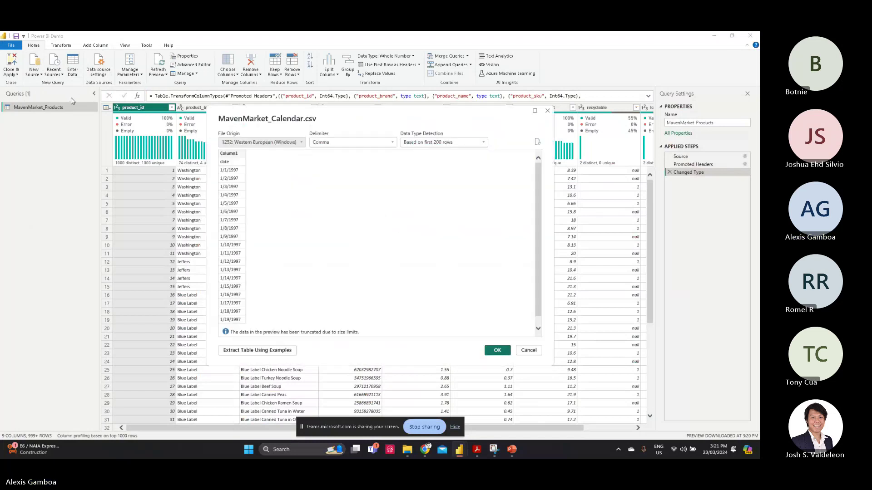
left_click(502, 352)
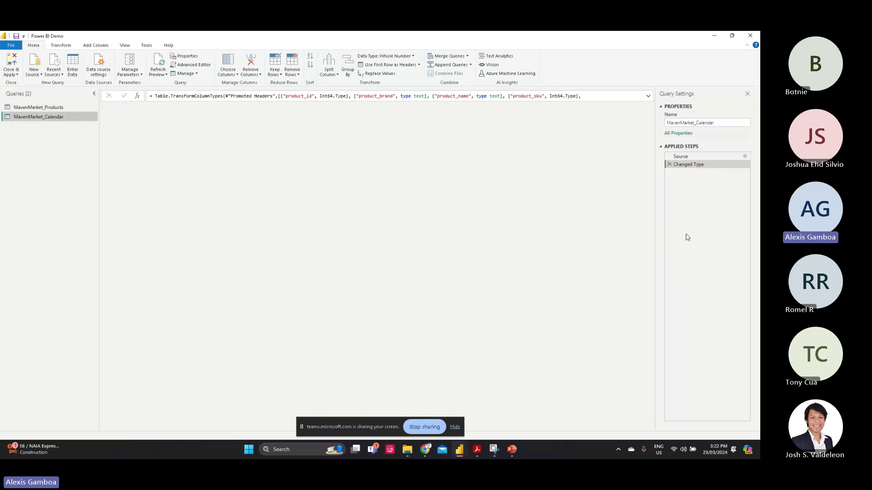
Step: Display the MavenMarket_Products query to examine its data preview and applied steps
left_click(41, 107)
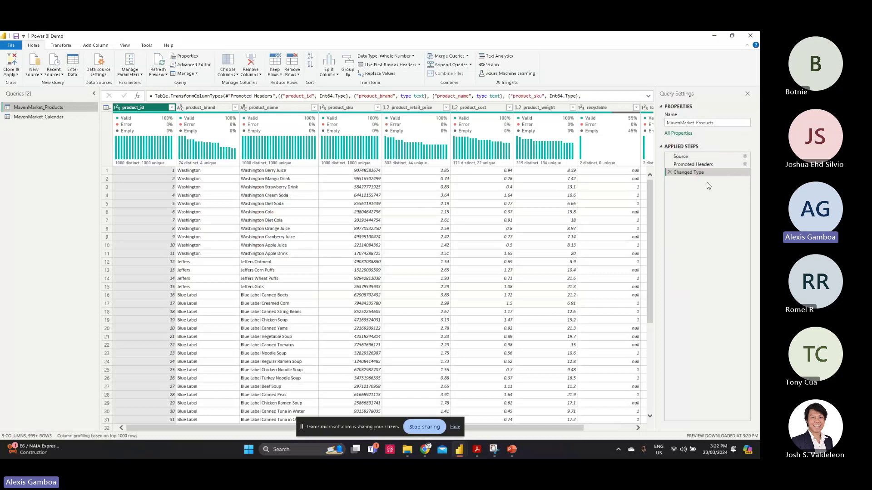
left_click_drag(691, 165, 691, 169)
mouse_move(199, 429)
left_mouse_down()
mouse_move(306, 423)
mouse_move(195, 427)
left_mouse_up()
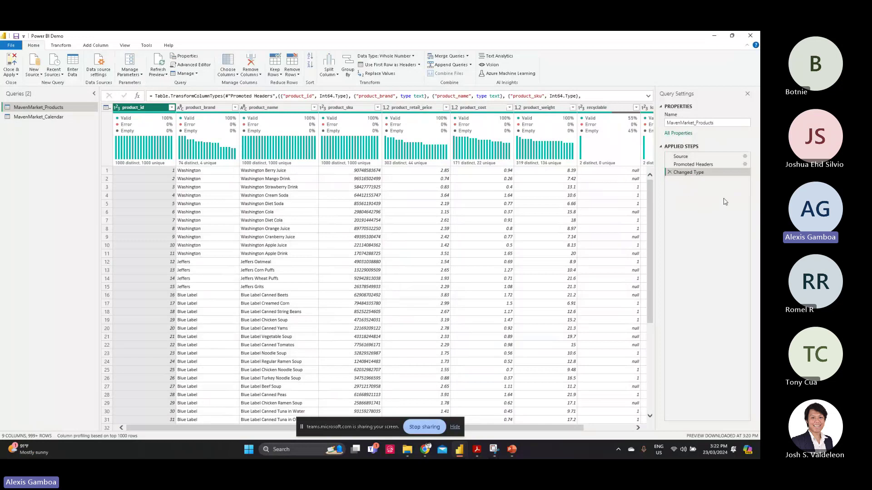
Step: Examine the MavenMarket_Products data at the Source, Promoted Headers and Changed Type steps, including the first source row
left_click(692, 165)
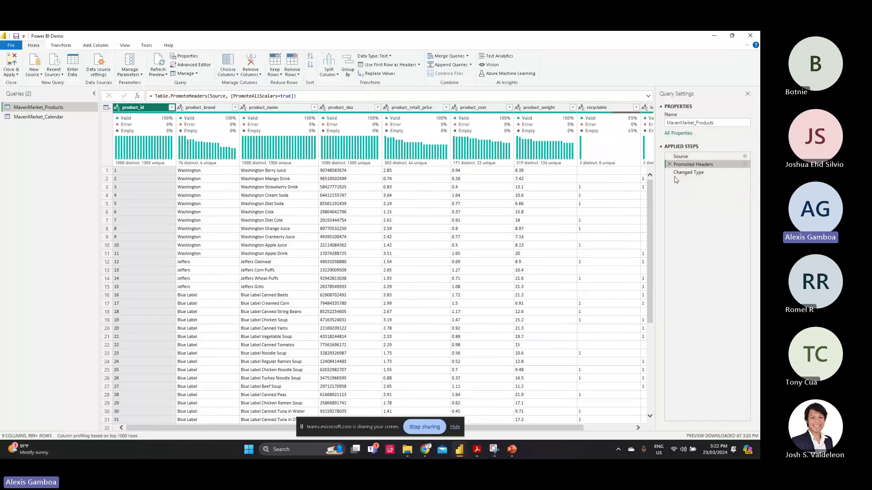
left_click(684, 157)
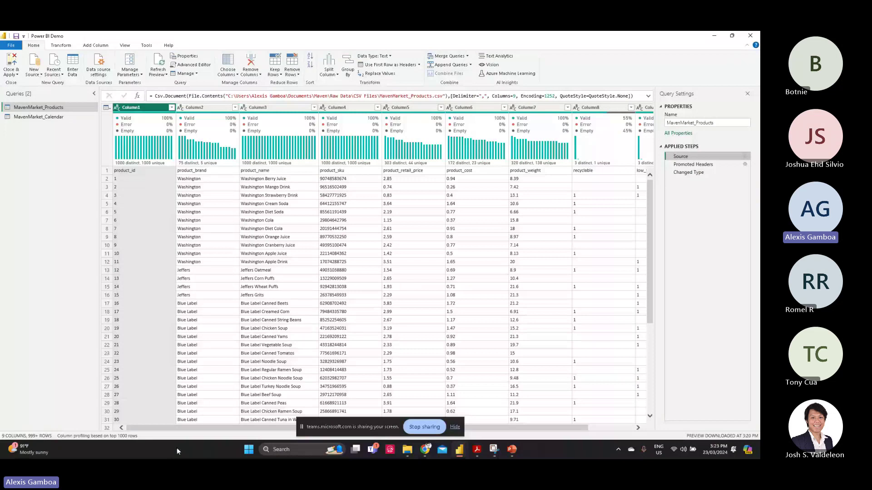
left_click_drag(205, 427, 654, 427)
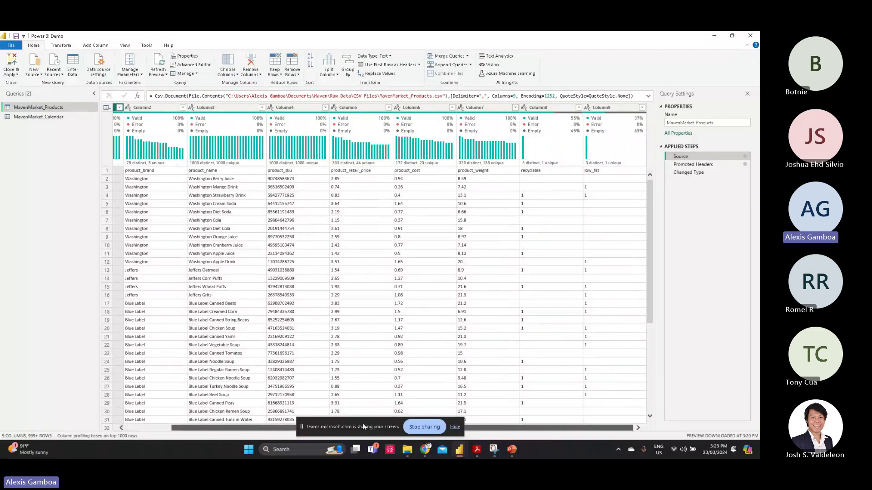
left_click_drag(363, 427, 142, 436)
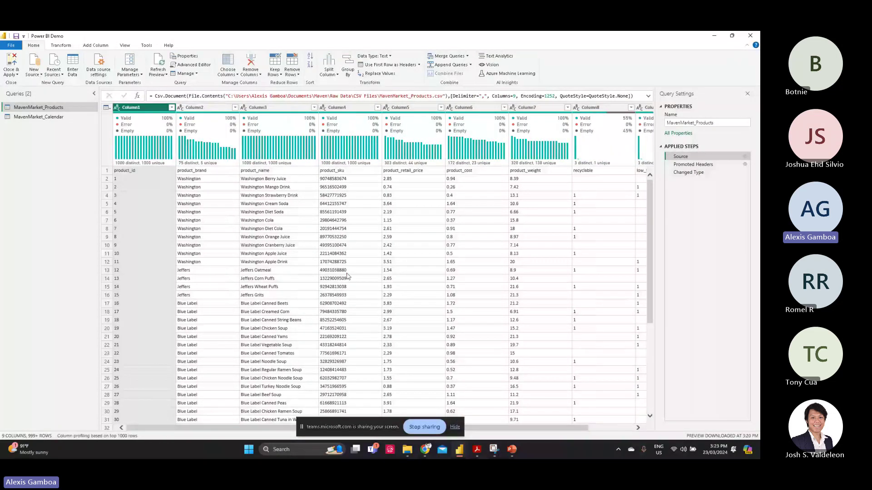
left_click(105, 172)
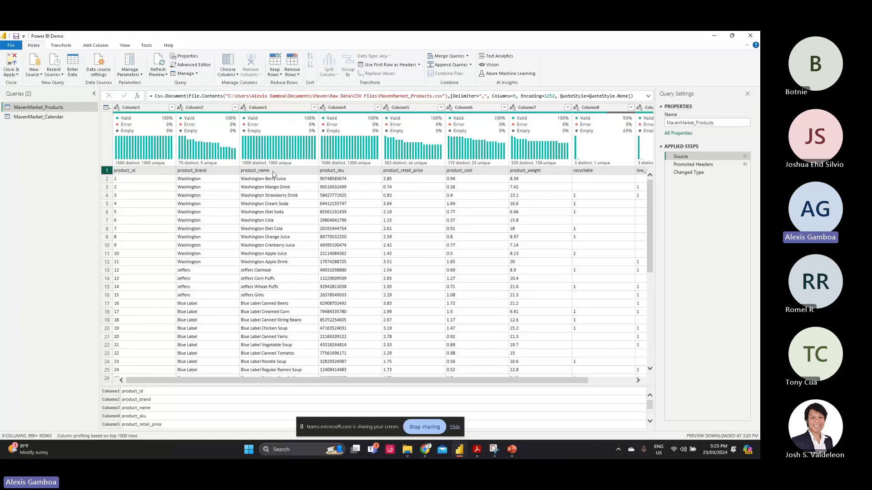
left_click(703, 166)
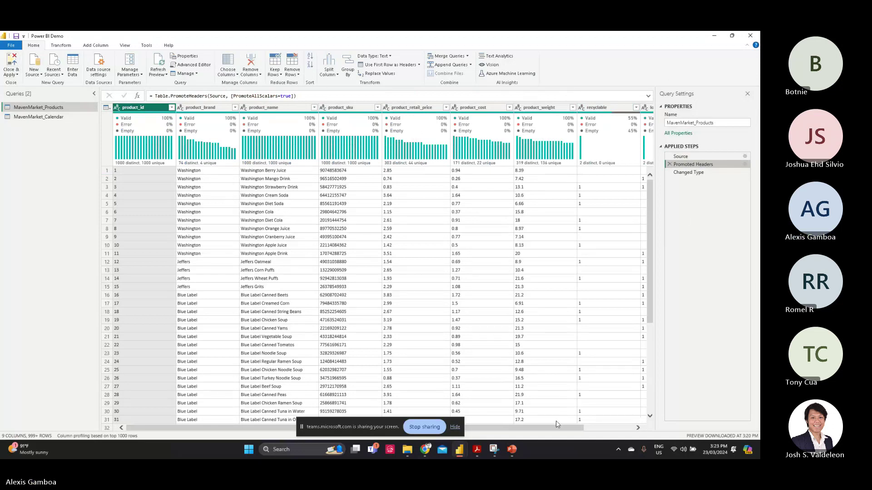
left_click(701, 173)
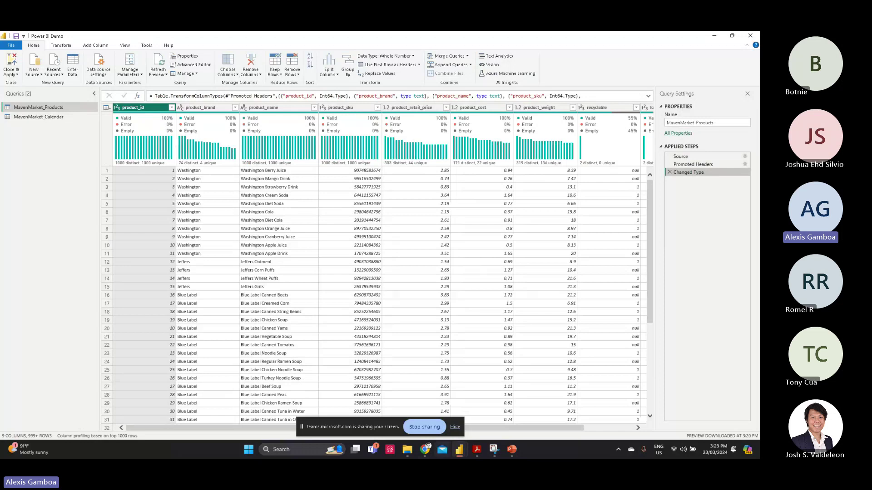
Step: Switch to the PowerPoint presentation and view slide 11 on the Power Query ribbons
left_click(512, 457)
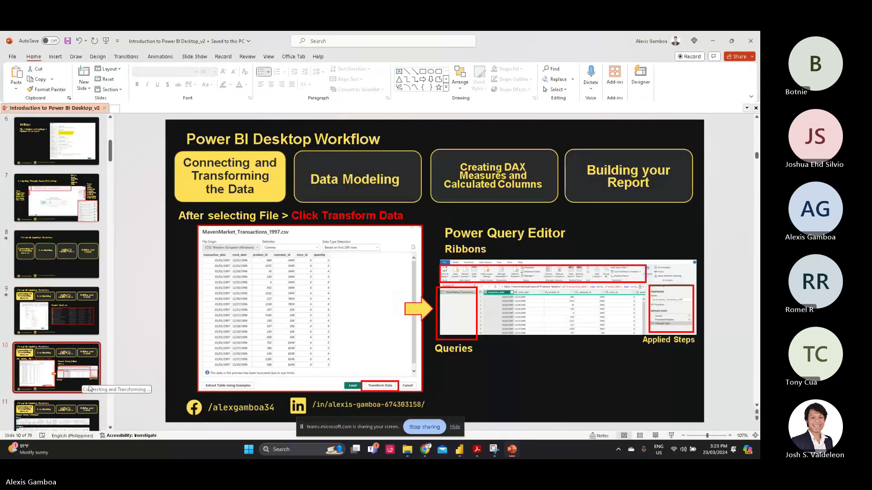
scroll(83, 381, "down", 2)
left_click(50, 371)
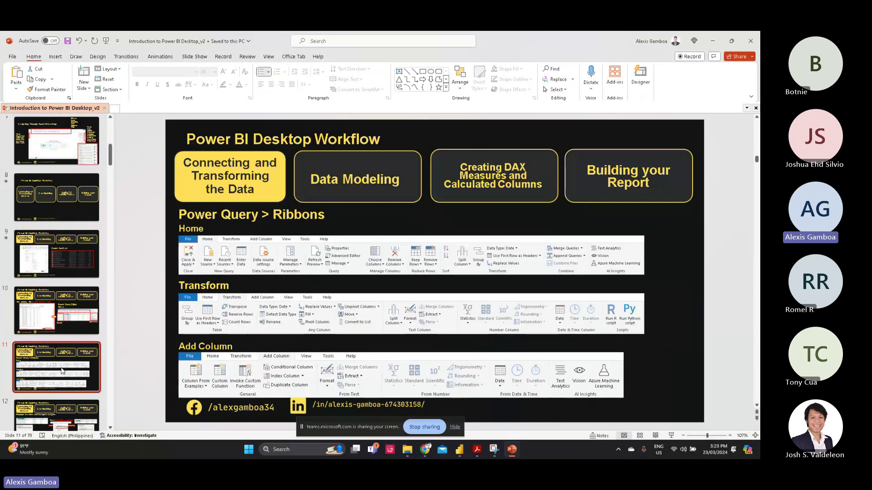
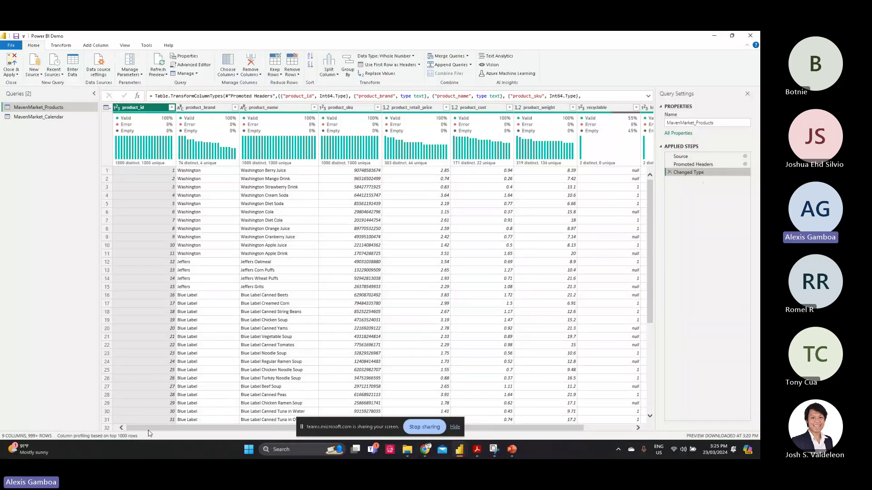
Step: Transform the product_weight column in MavenMarket_Products in place by adding 10 to each value
left_click_drag(149, 430, 481, 428)
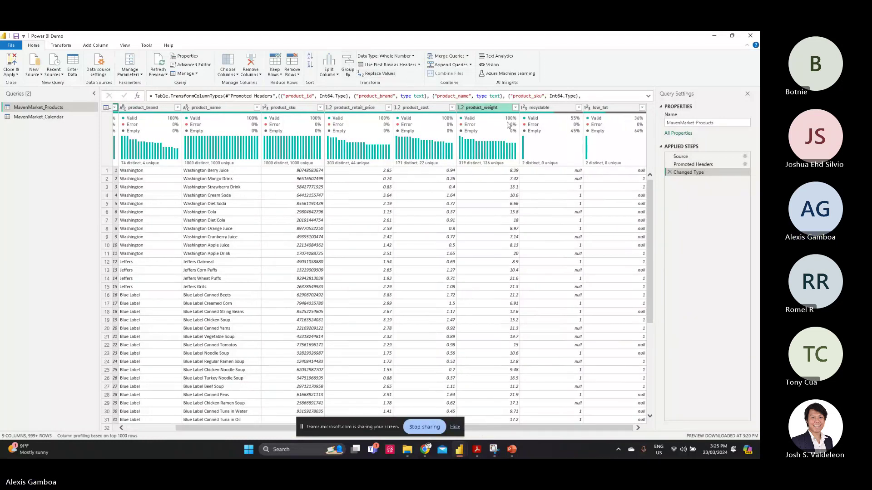
left_click(62, 47)
left_click(92, 46)
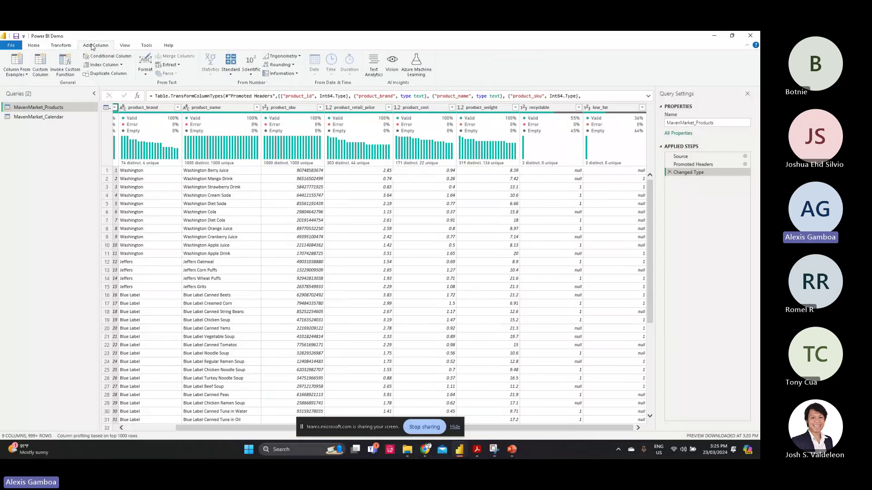
left_click(66, 47)
left_click(462, 109)
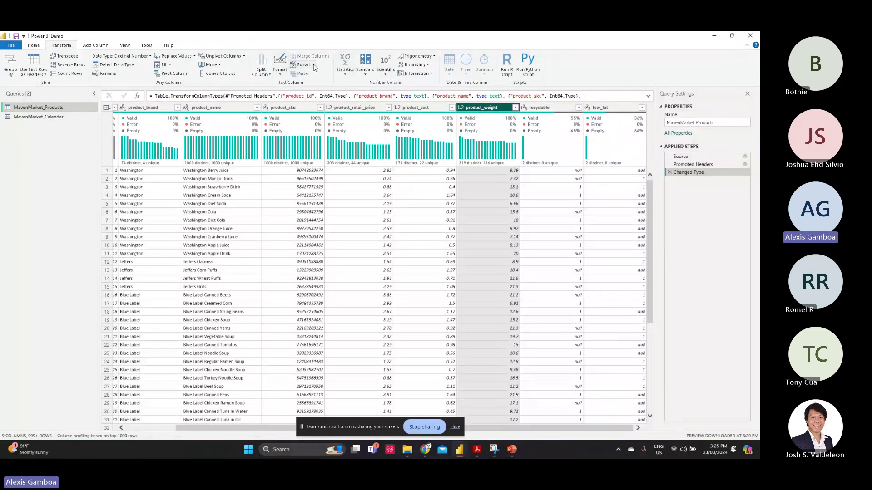
left_click(369, 74)
left_click(374, 83)
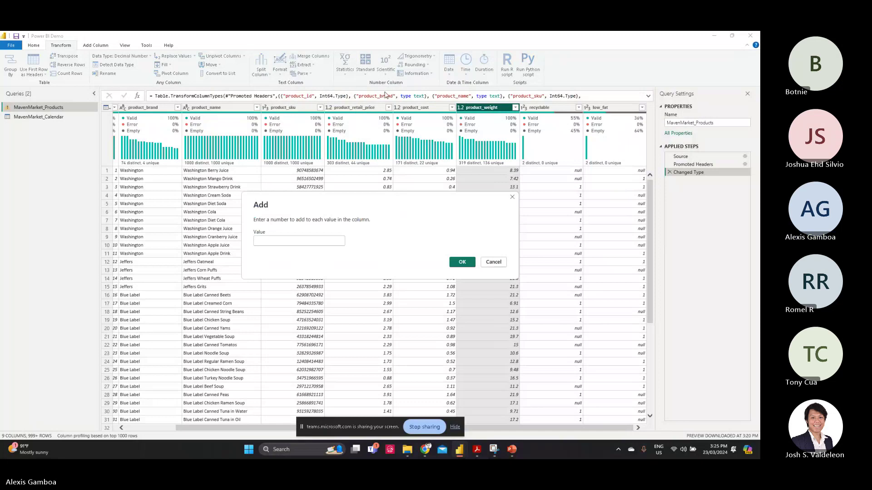
type("10")
left_click(462, 264)
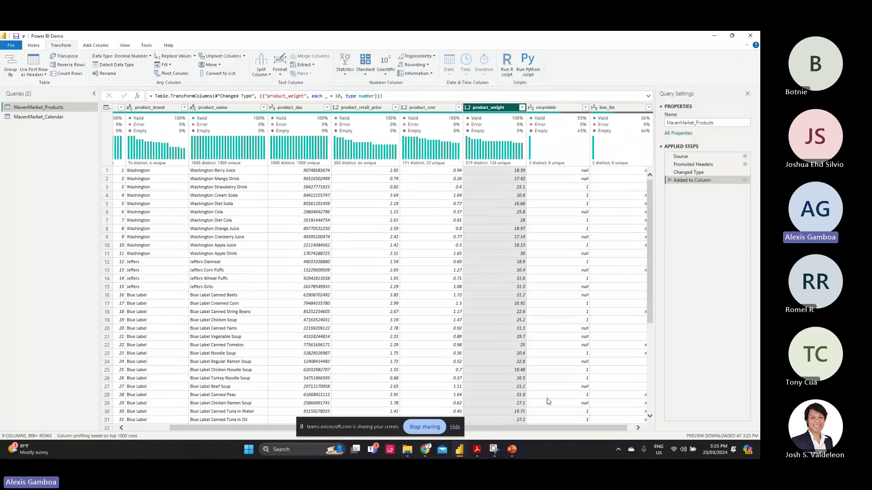
Step: Check the product_weight column and remove its in-place addition from the applied steps
left_click_drag(579, 431, 648, 433)
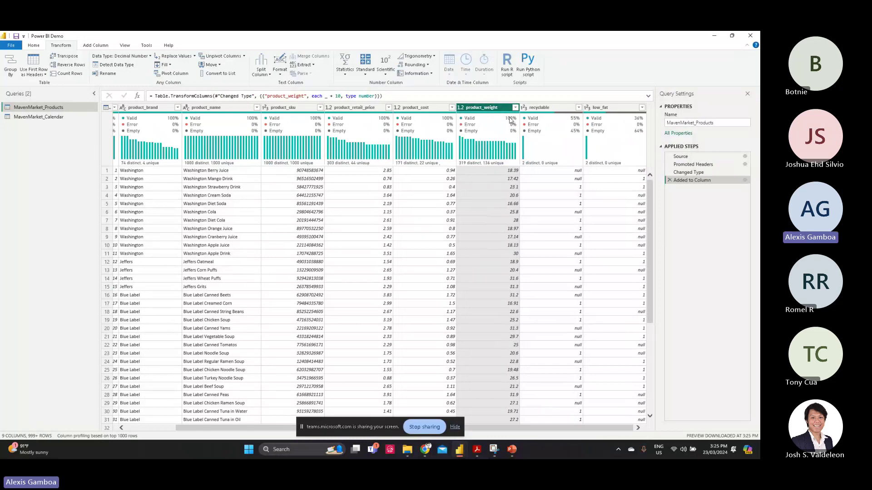
mouse_move(510, 120)
left_click(669, 181)
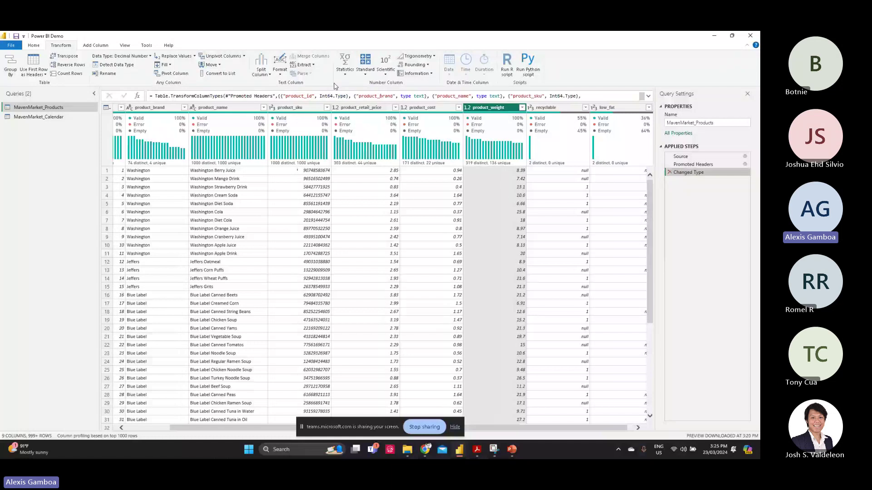
Step: Add a separate column to MavenMarket_Products that contains product_weight plus 10
left_click(96, 46)
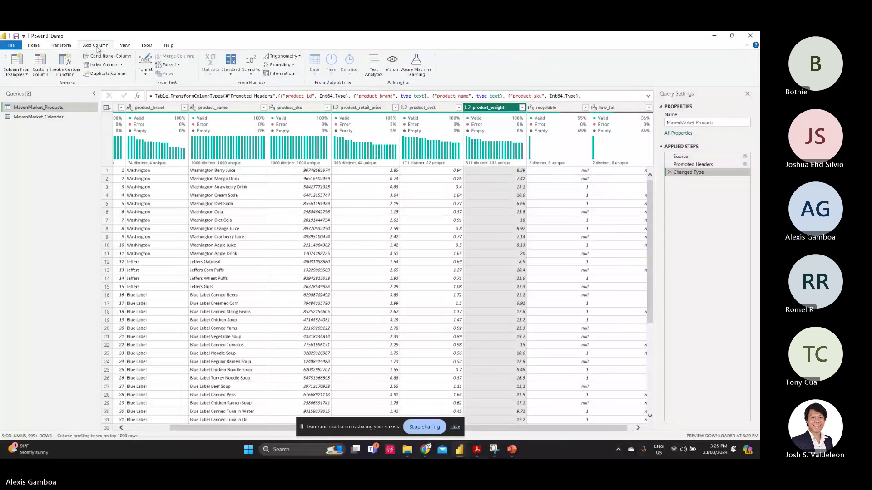
left_click(245, 86)
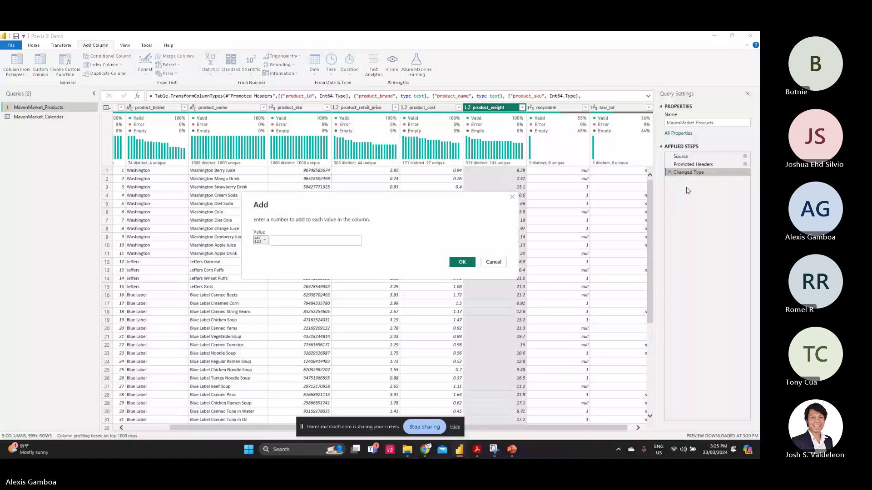
left_click(328, 237)
type("10")
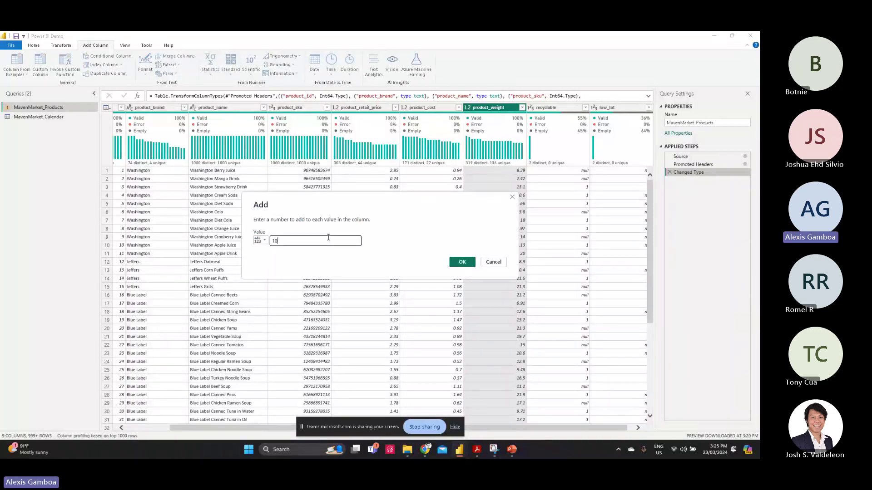
left_click(462, 262)
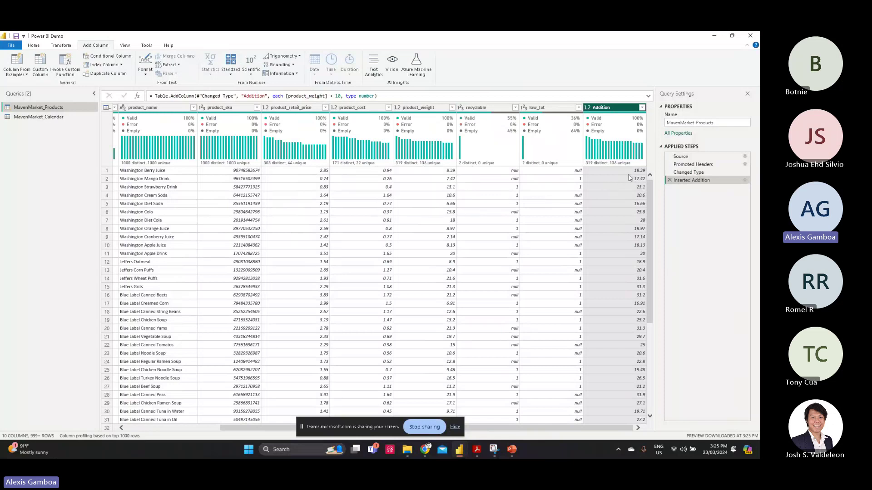
Step: Compare the first row's product_weight with its value in the new addition column, and remove the Inserted Addition step
left_click(440, 172)
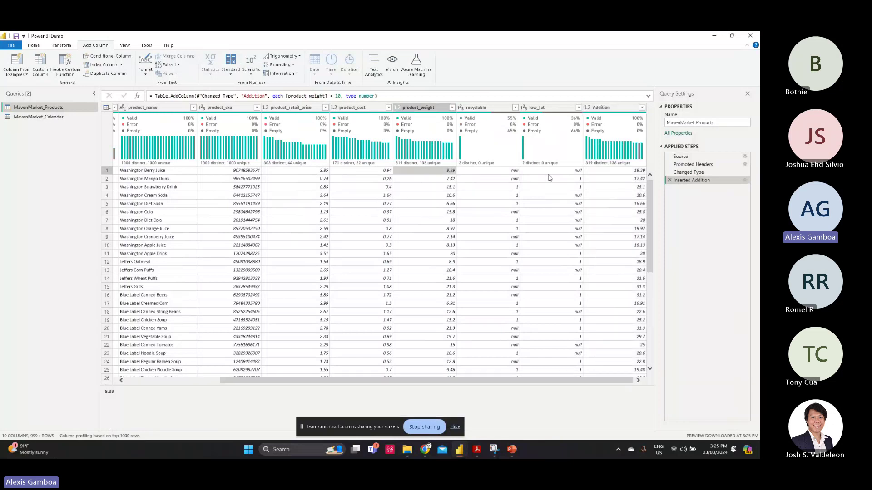
left_click(622, 172)
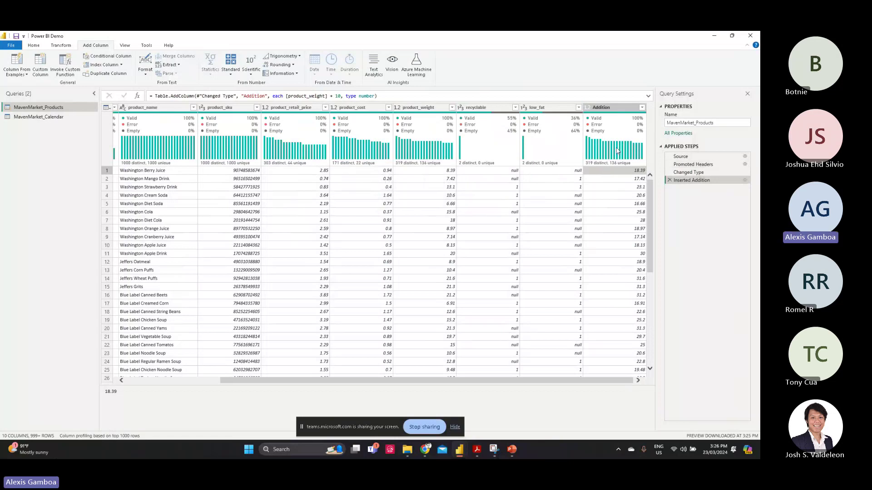
mouse_move(611, 152)
left_click(670, 180)
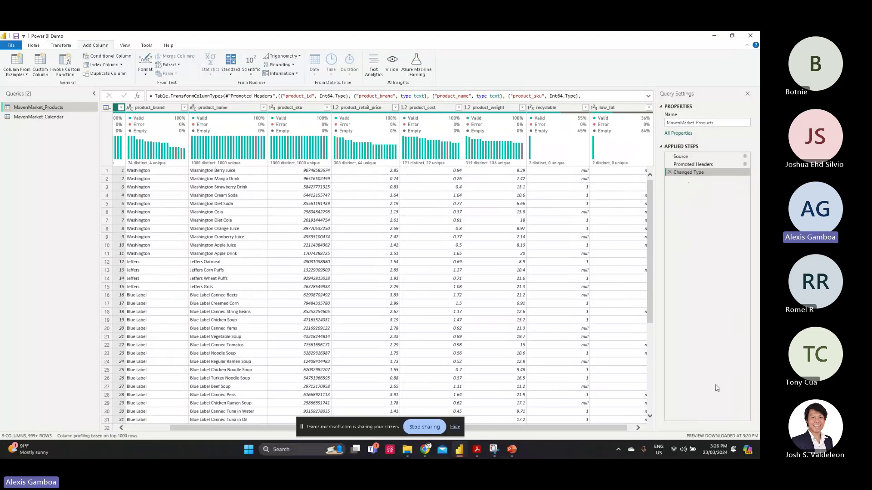
Step: Add the MavenMarket_Customers CSV file as a new source query
left_click(41, 117)
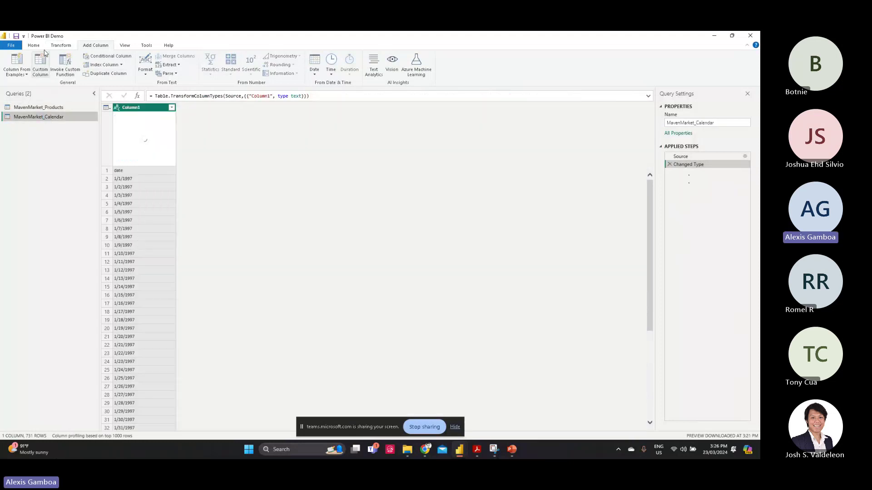
left_click(35, 46)
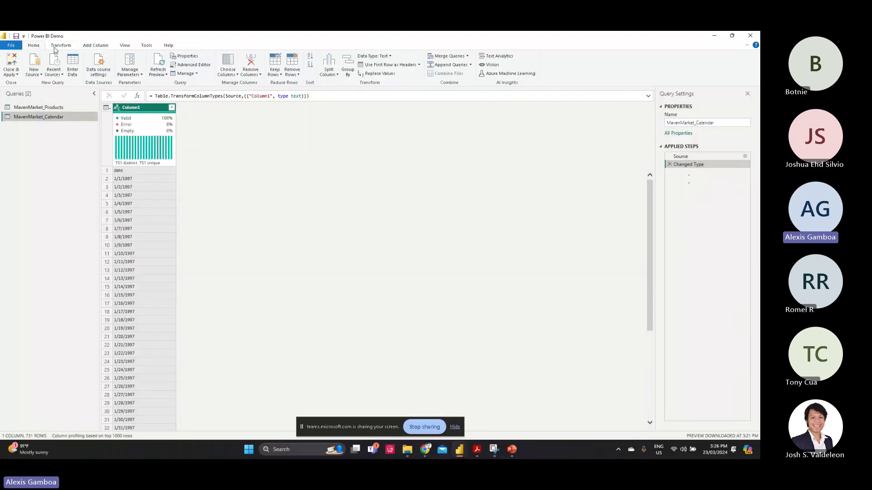
left_click(39, 75)
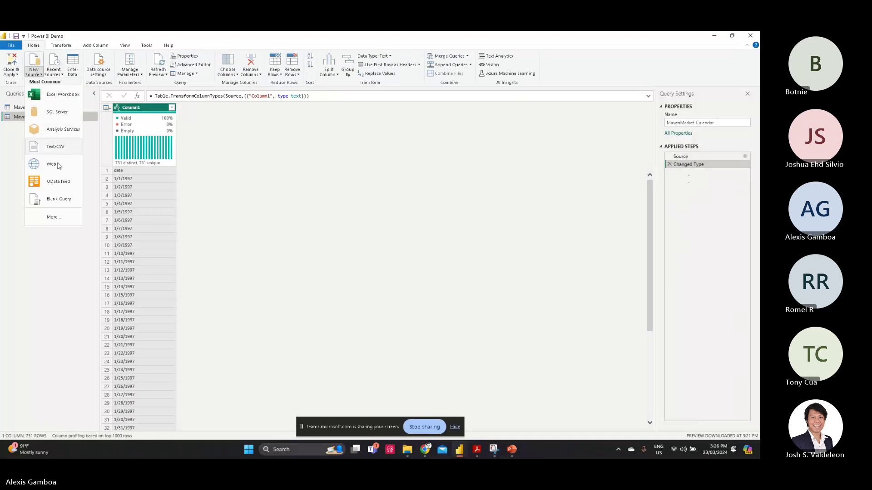
left_click(61, 148)
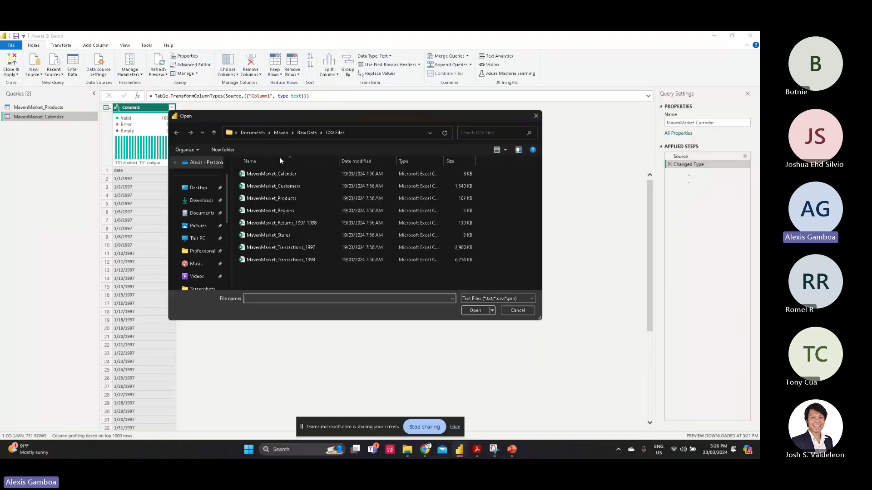
left_click(318, 187)
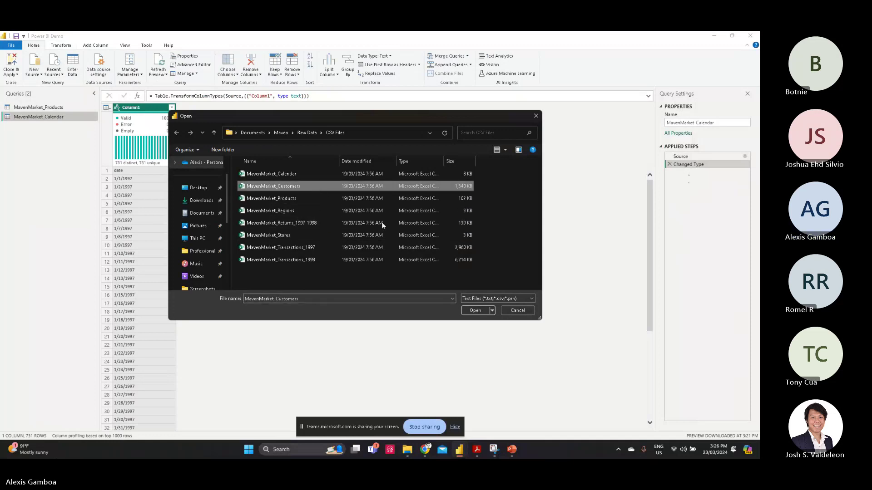
left_click(475, 311)
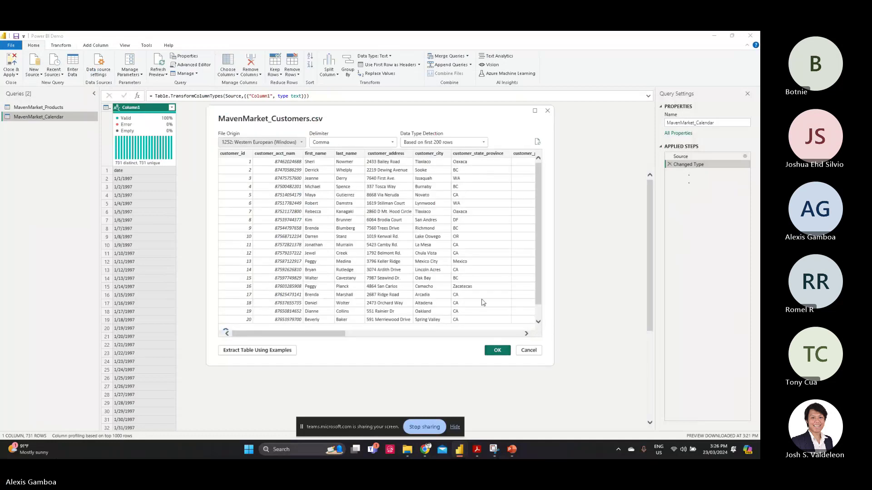
left_click(498, 350)
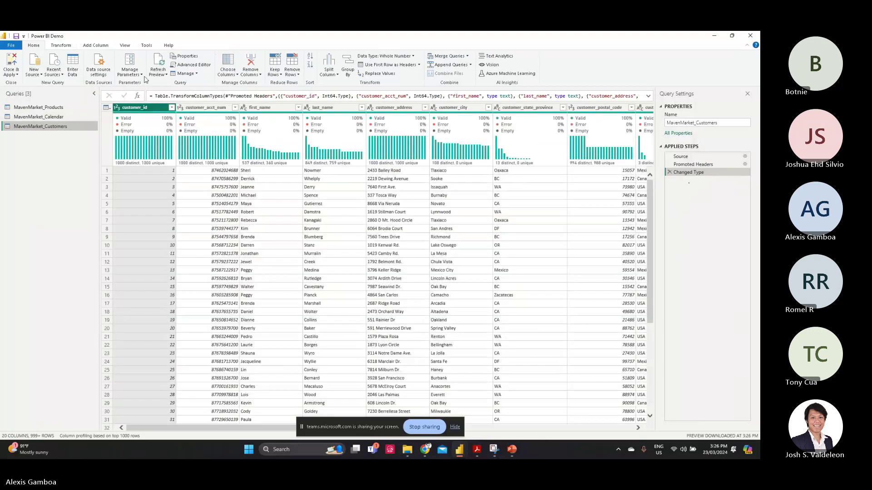
Step: Add the MavenMarket_Regions CSV file as a new source query
left_click(34, 71)
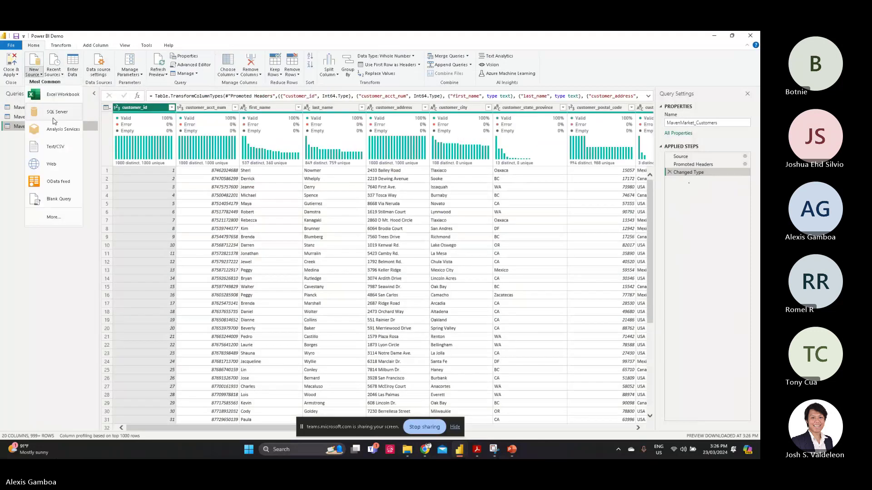
left_click(59, 148)
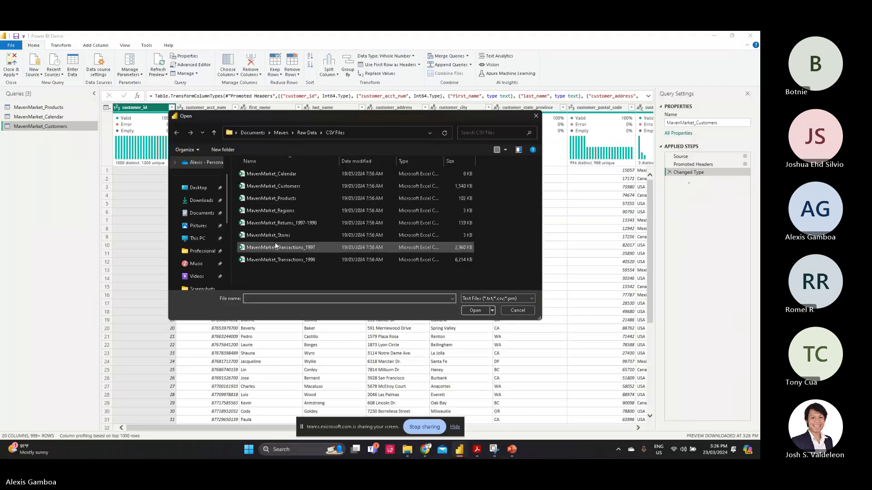
left_click(282, 211)
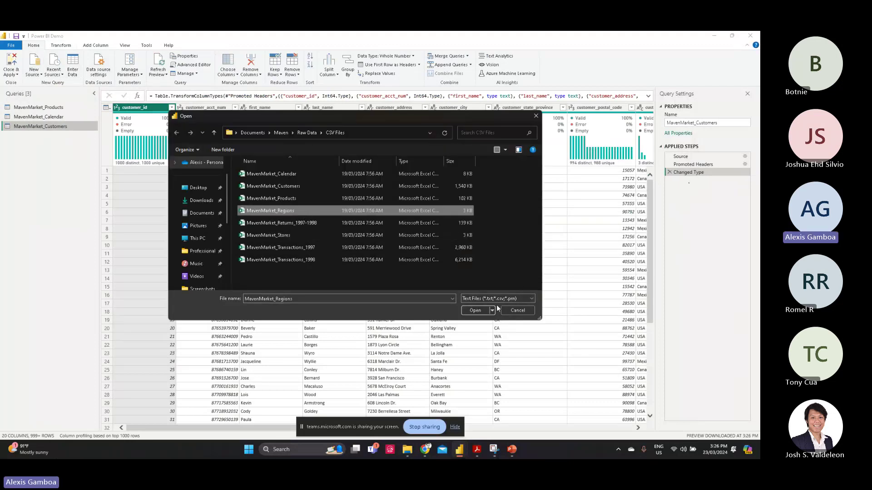
left_click(475, 311)
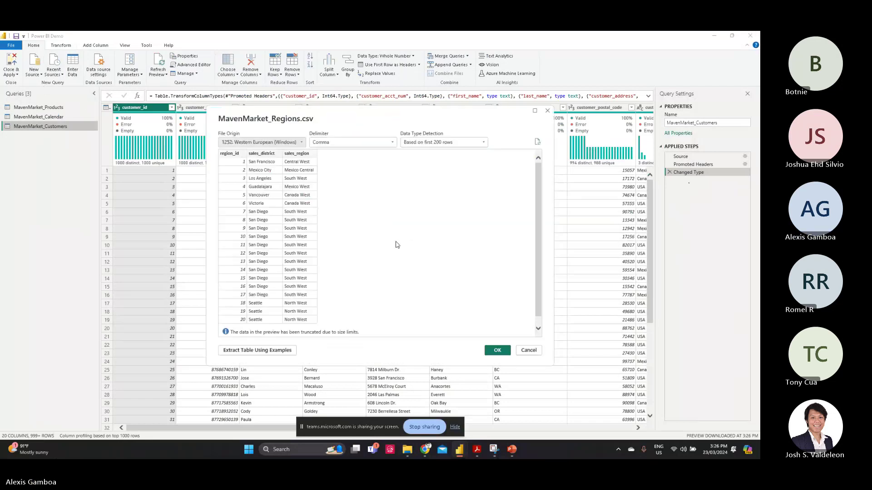
left_click(499, 352)
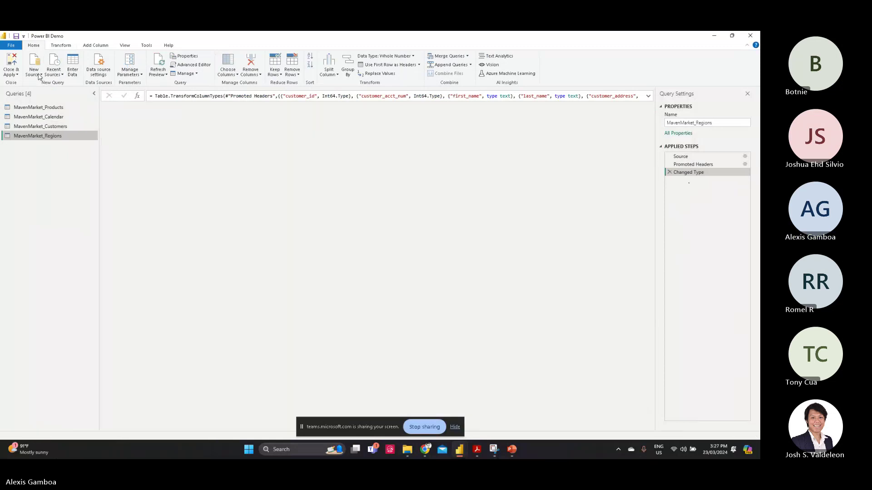
Step: Add the MavenMarket_Stores CSV file as a new source query
left_click(41, 75)
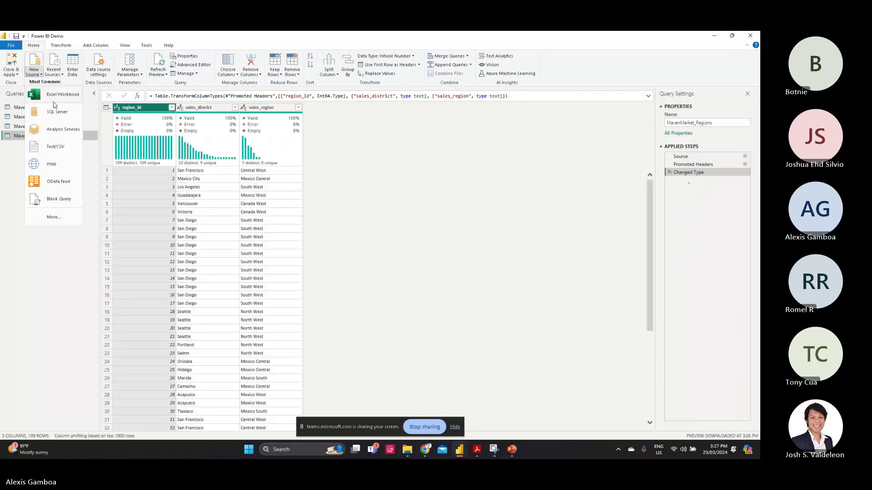
left_click(62, 150)
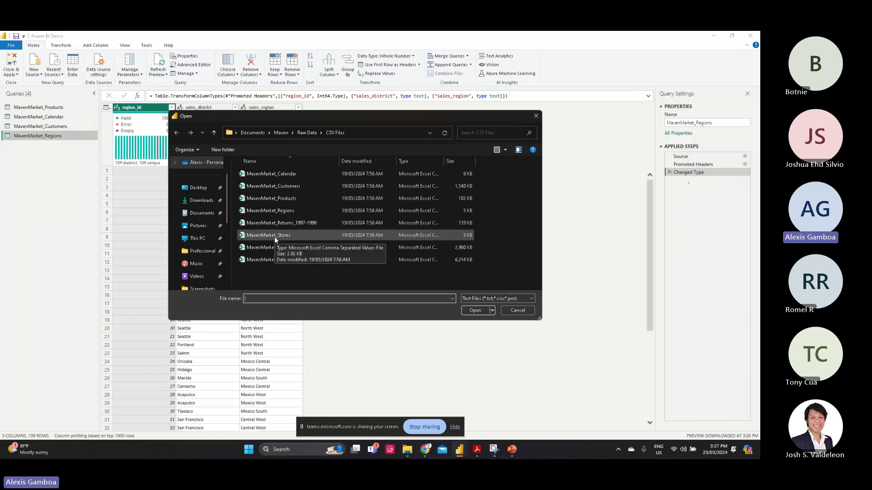
left_click(274, 236)
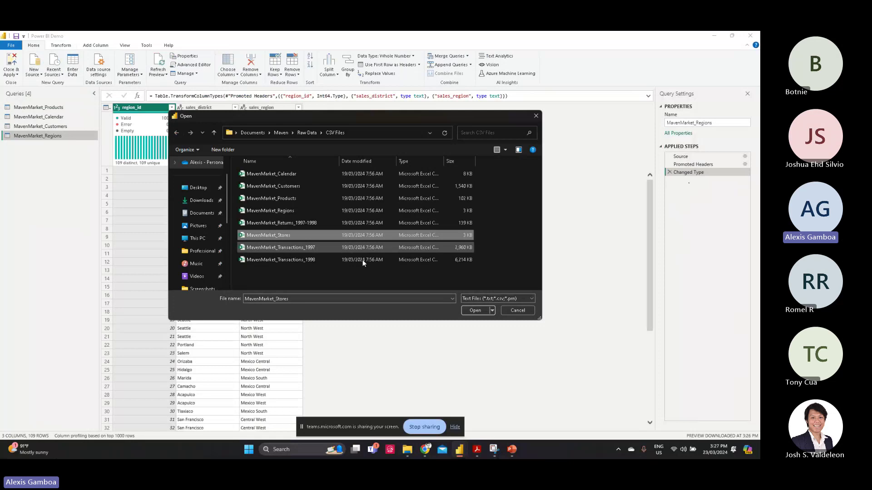
left_click(481, 310)
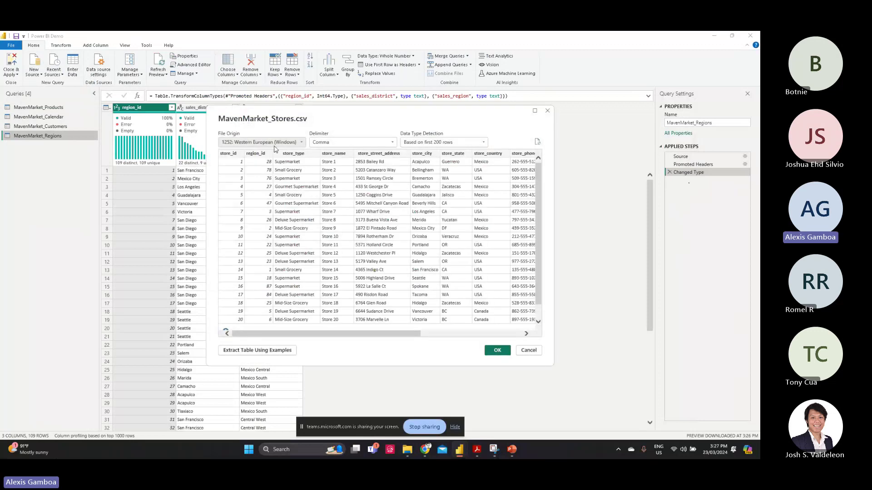
left_click(498, 351)
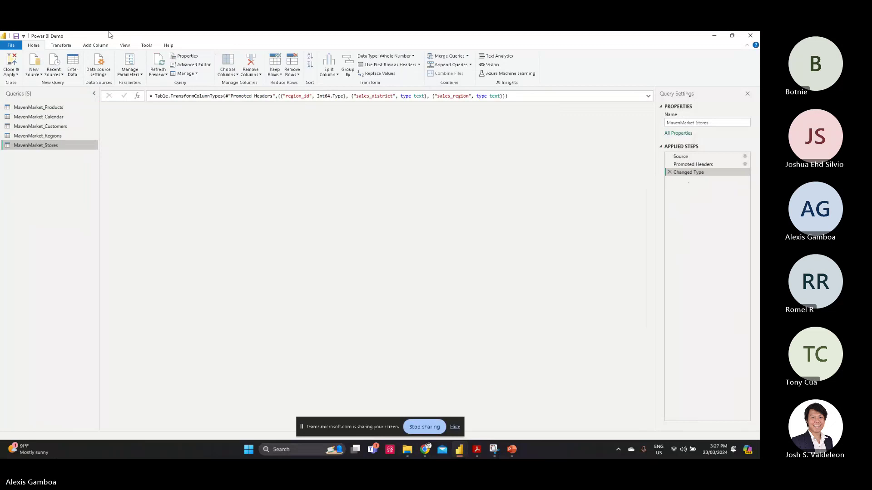
Step: Add the MavenMarket_Returns_1997-1998 CSV file as a new source query
left_click(34, 68)
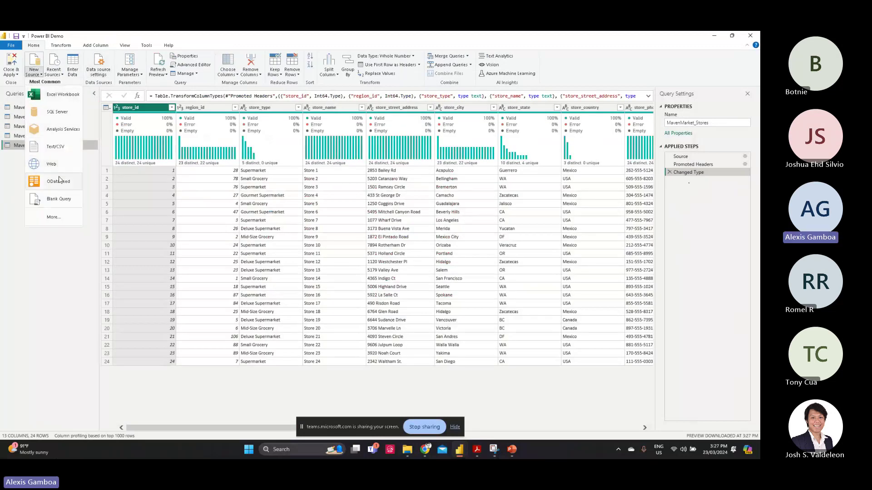
left_click(54, 146)
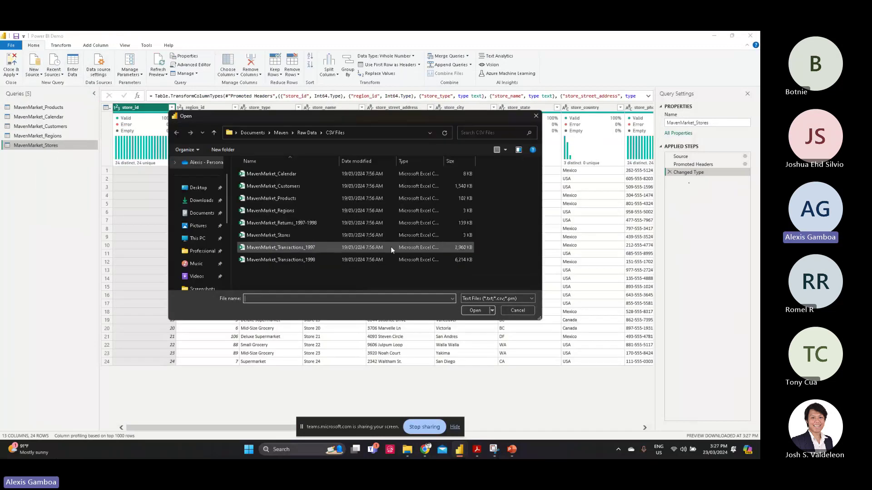
left_click(314, 225)
left_click(482, 311)
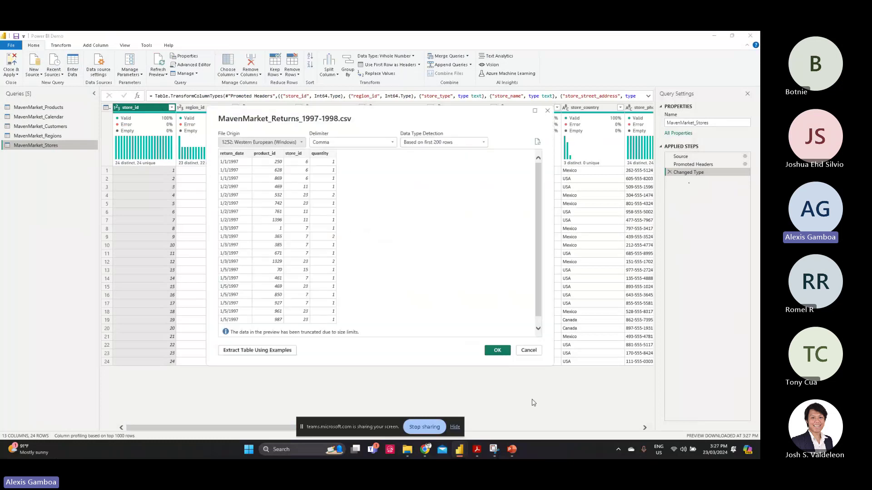
left_click(499, 350)
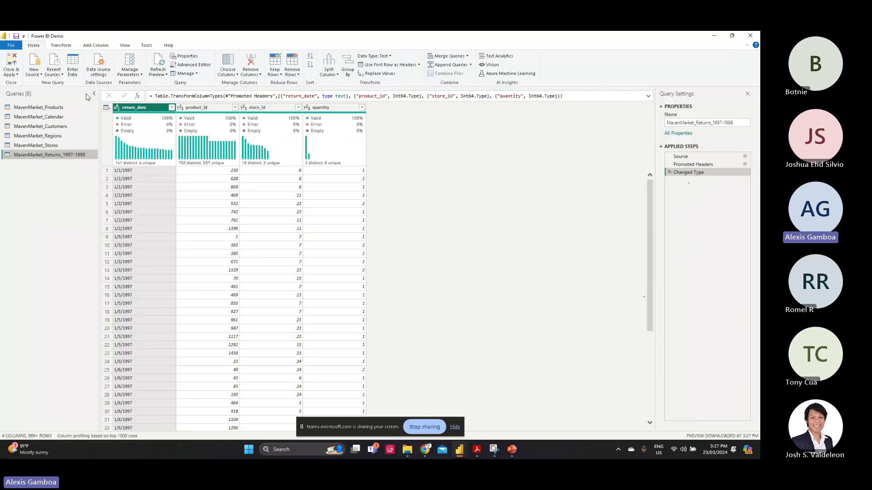
Step: Add the MavenMarket_Transactions_1997 CSV file as a new source query
left_click(34, 75)
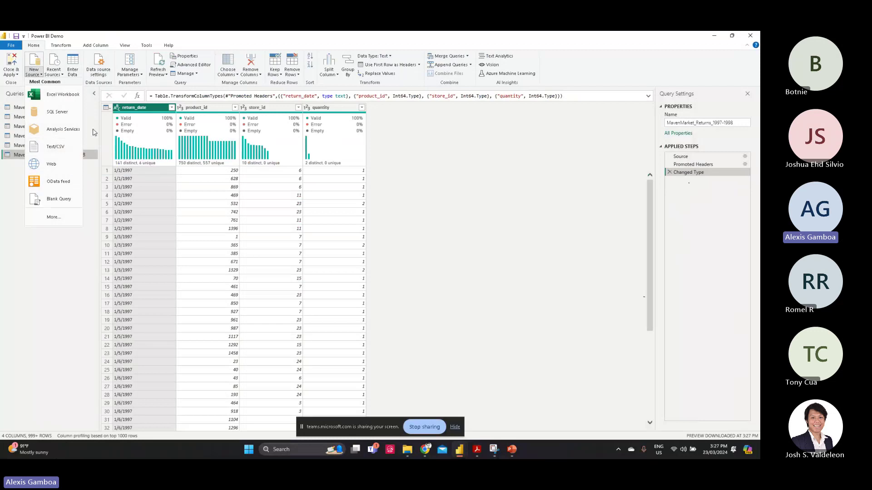
left_click(63, 150)
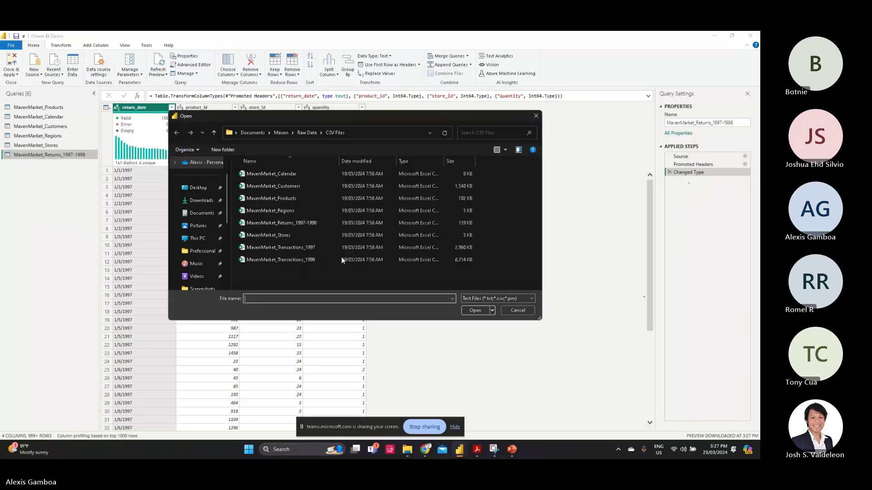
left_click(312, 249)
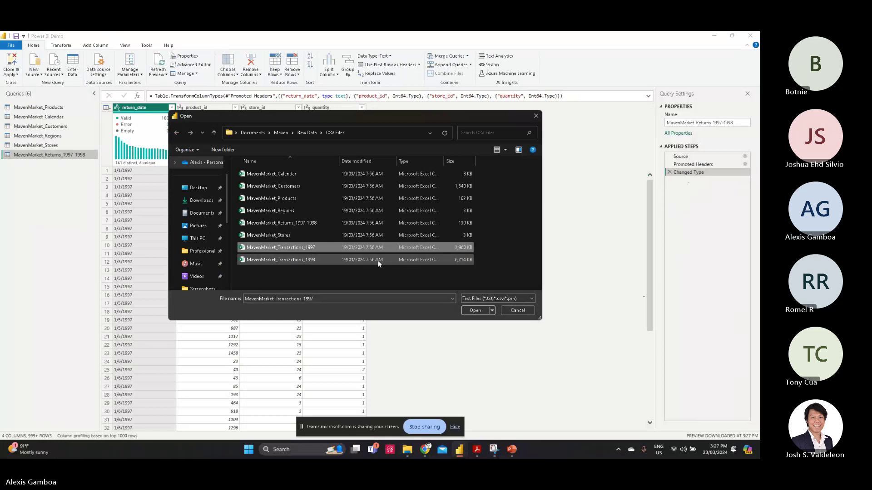
left_click(472, 313)
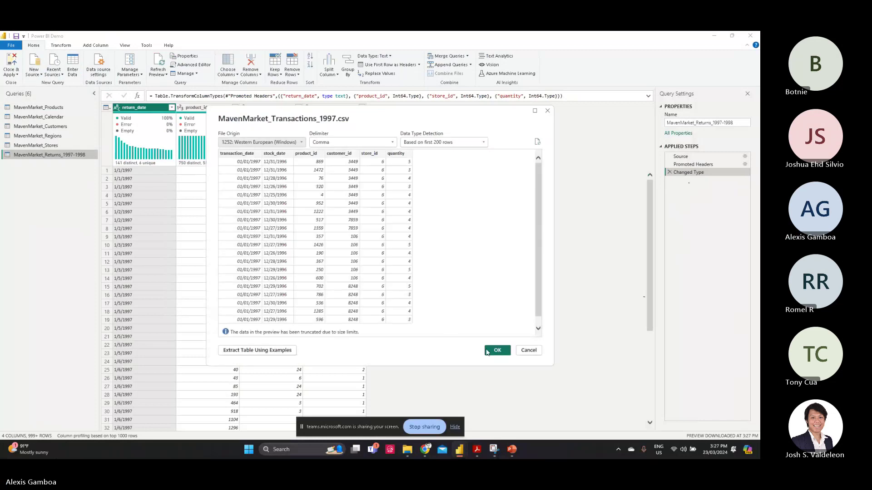
left_click(496, 351)
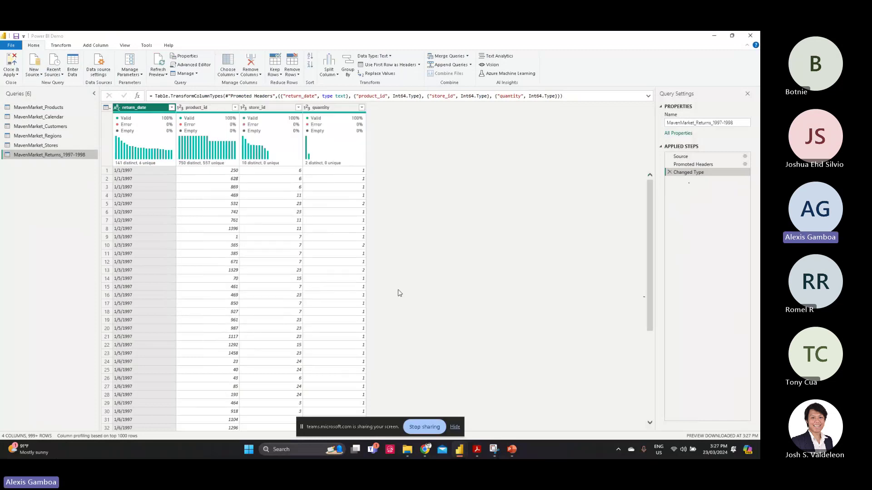
Step: Add the MavenMarket_Transactions_1998 CSV file as a new source query
left_click(32, 72)
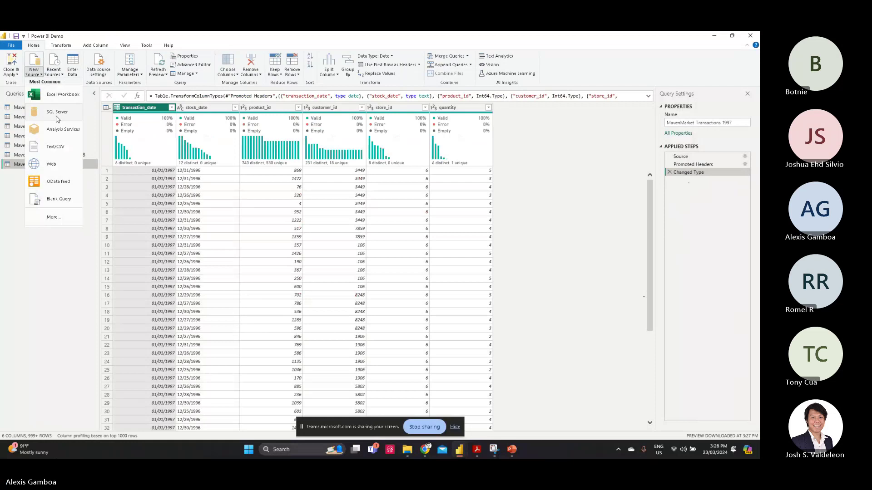
left_click(56, 150)
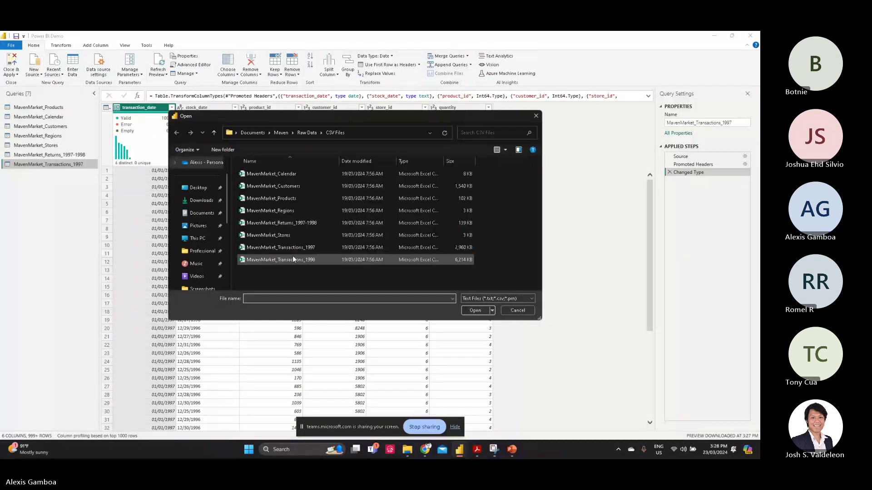
left_click(479, 309)
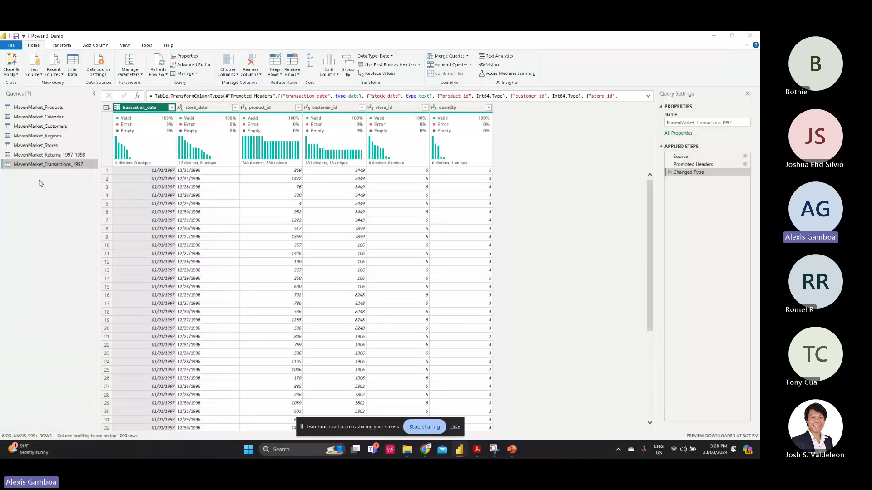
left_click(507, 350)
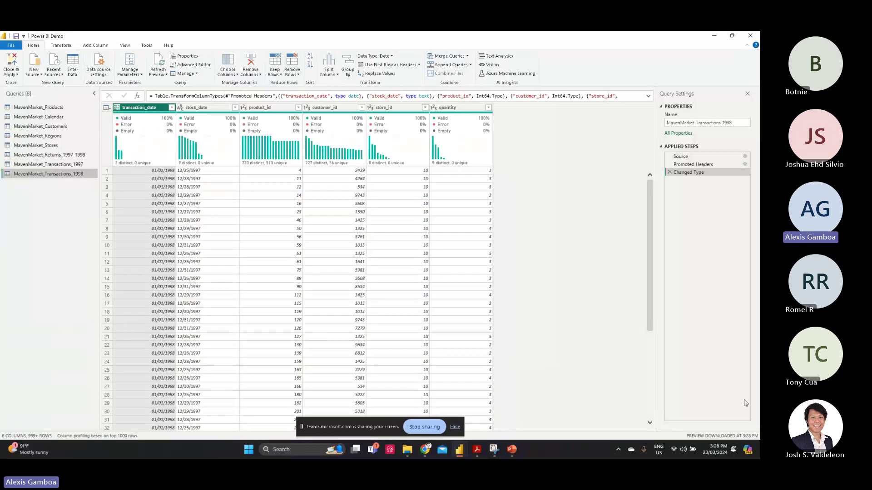
Step: Switch to the Introduction to Power BI Desktop_v2 presentation in PowerPoint and show slide 13 on identifying errors in Power Query
left_click(460, 449)
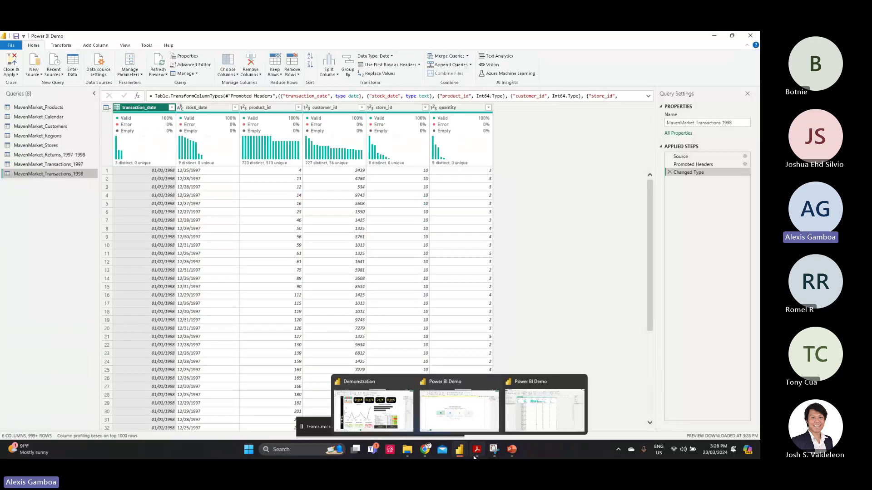
left_click(477, 449)
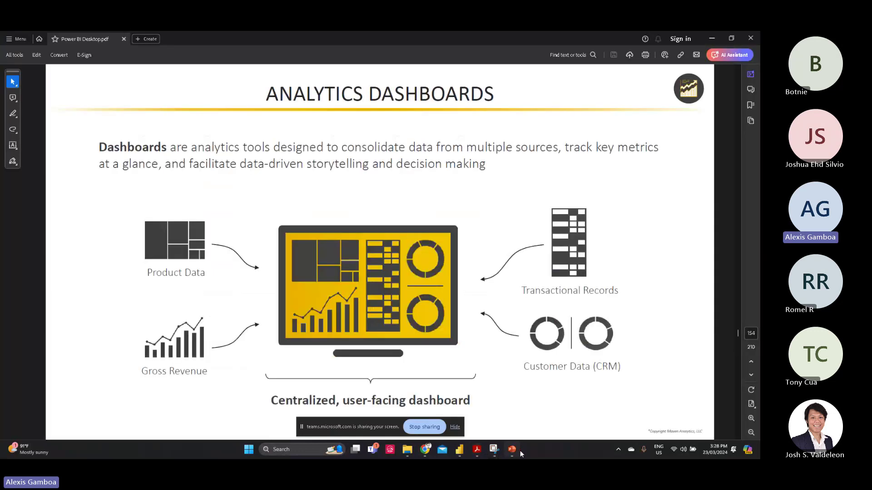
left_click(516, 450)
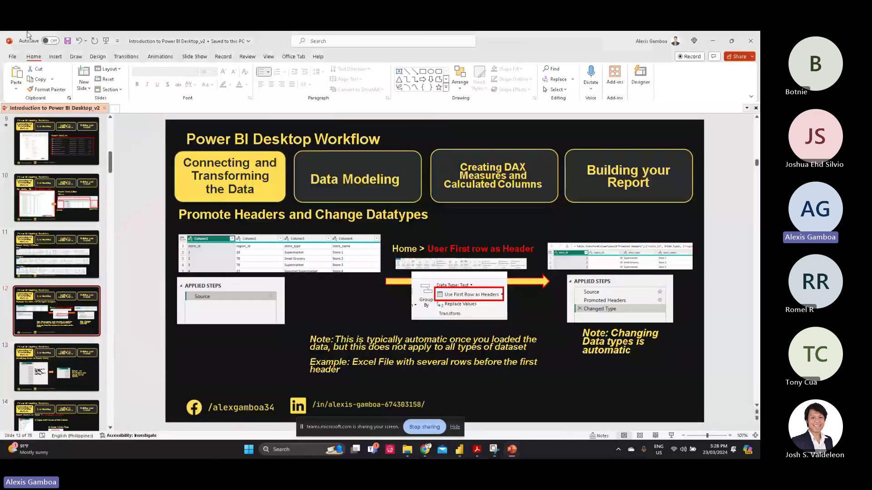
left_click(54, 376)
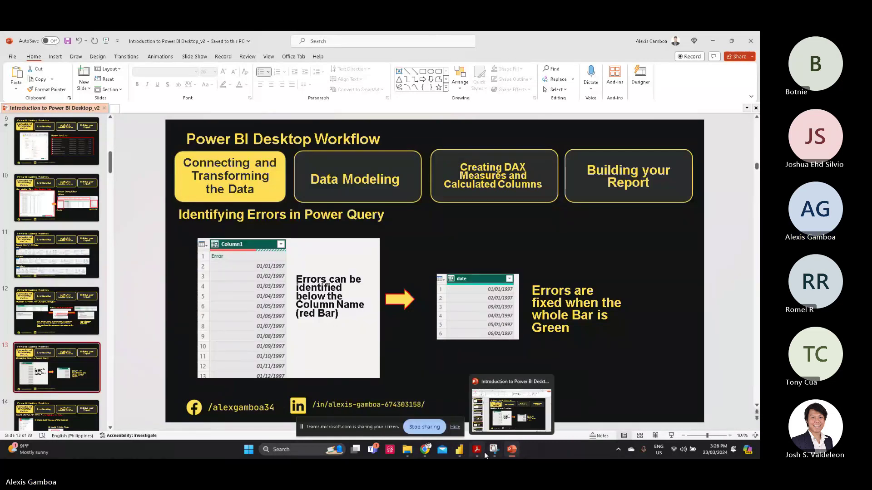
Step: Return to the Power Query Editor window of Power BI Demo and turn off column distribution and column quality in the data preview
mouse_move(459, 449)
left_click(534, 416)
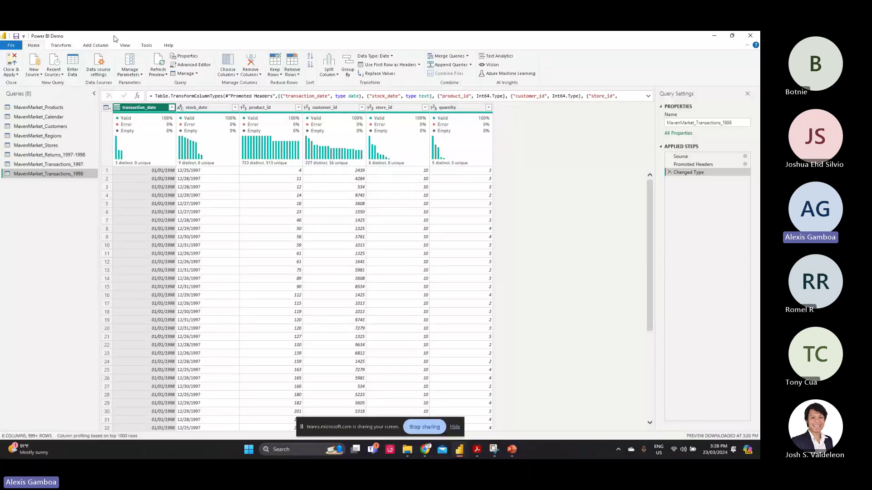
left_click(124, 45)
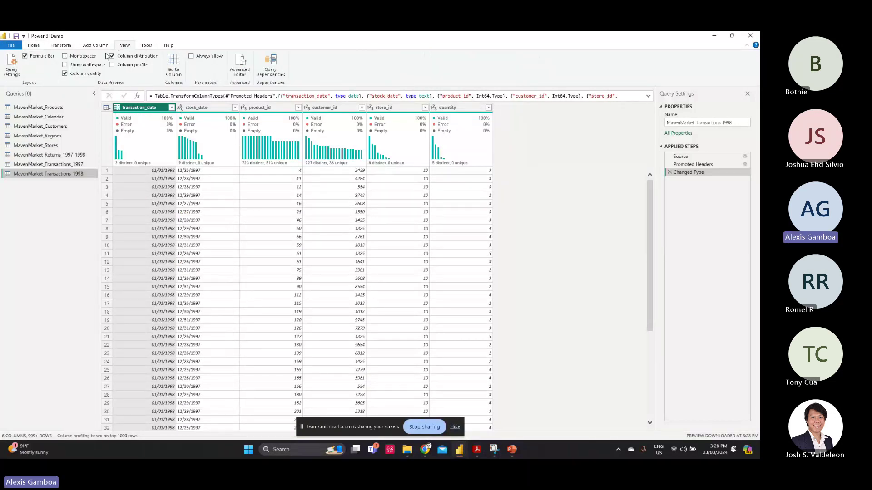
left_click(113, 56)
left_click(65, 74)
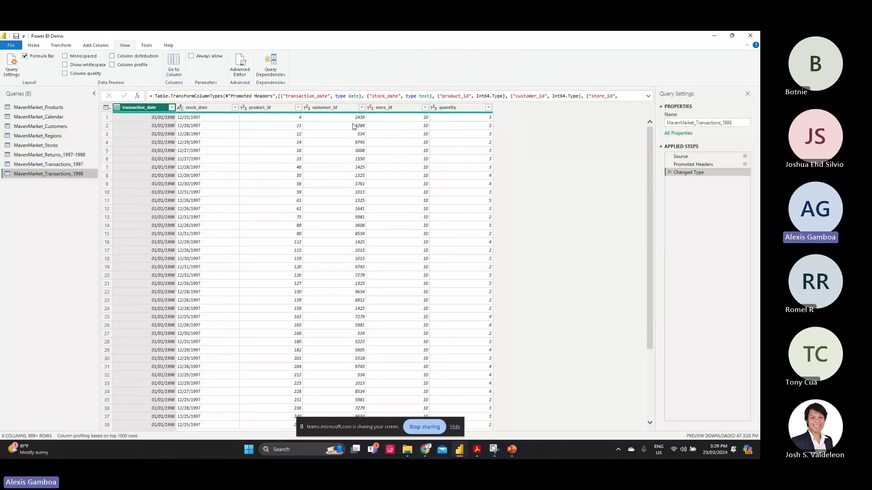
Step: Review slide 14 on changing data types in the PowerPoint presentation, and return to the Power Query Editor window of Power BI Demo
mouse_move(512, 449)
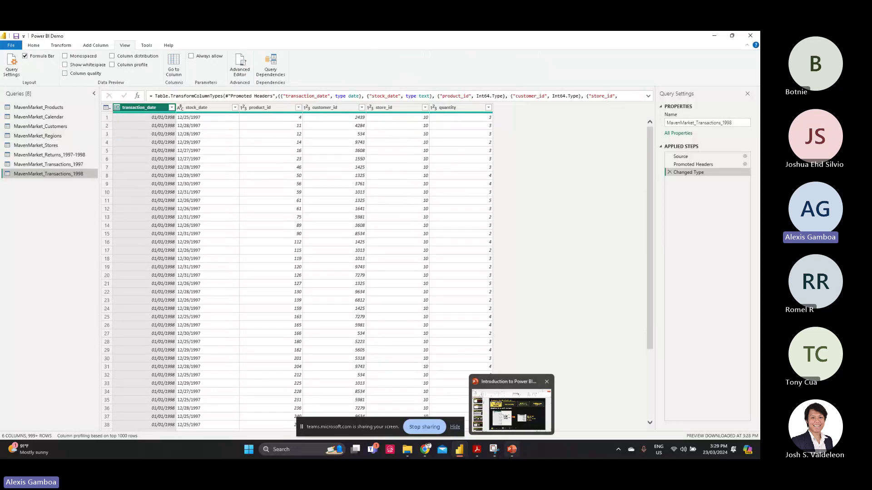
left_click(513, 452)
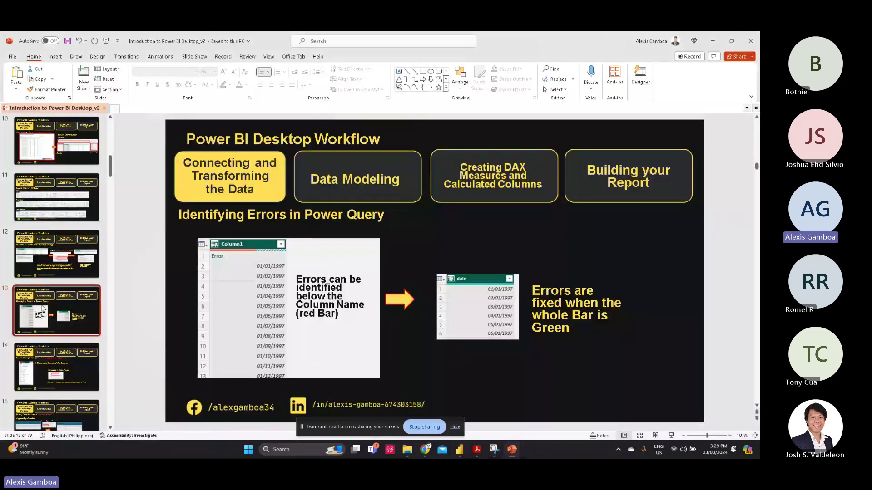
left_click(55, 370)
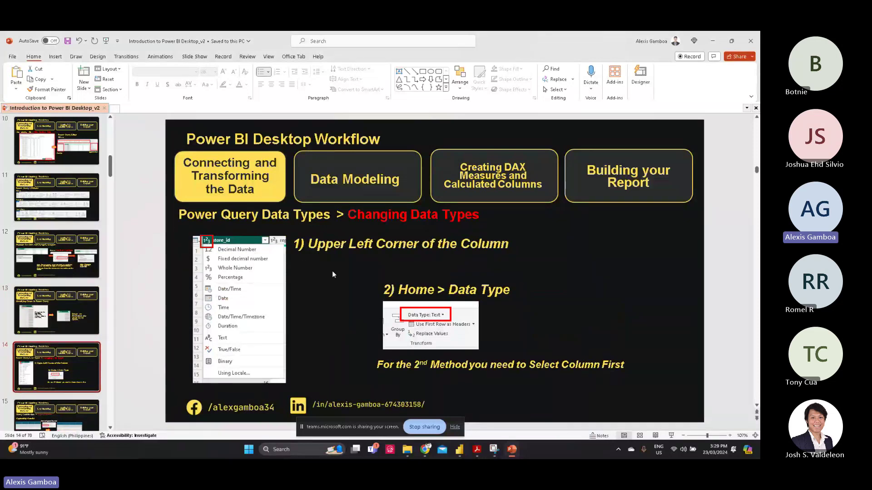
left_click(460, 450)
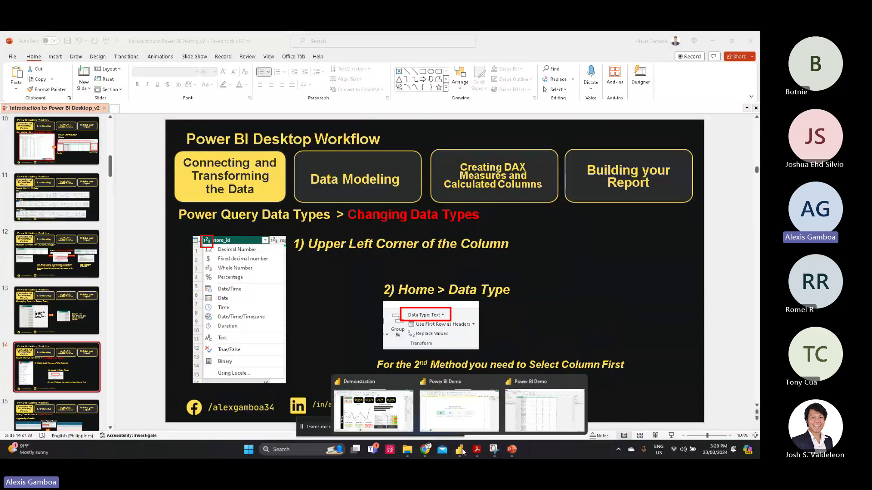
left_click(529, 413)
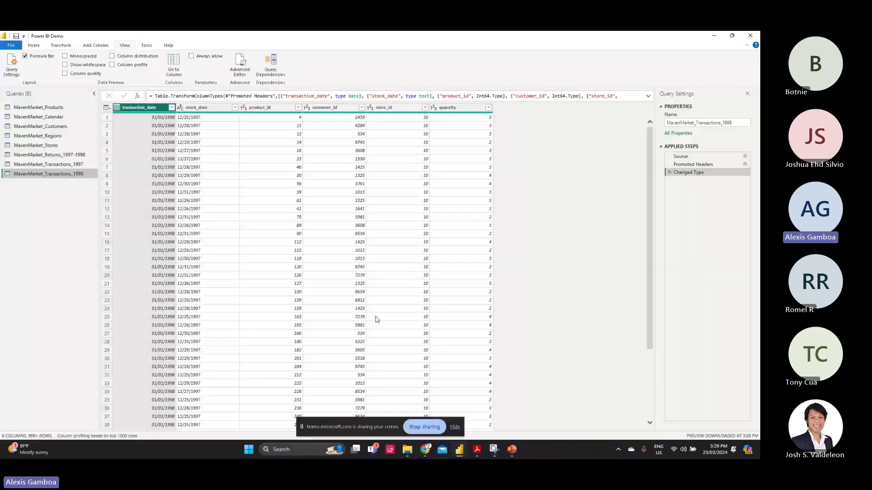
Step: Review the data types of the product_id and product_retail_price columns and the available type options in the MavenMarket_Products query
left_click(27, 107)
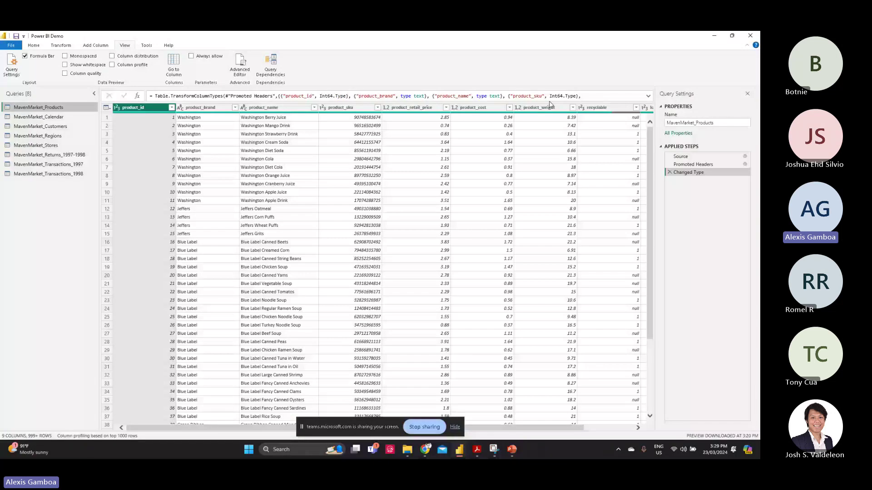
left_click(118, 107)
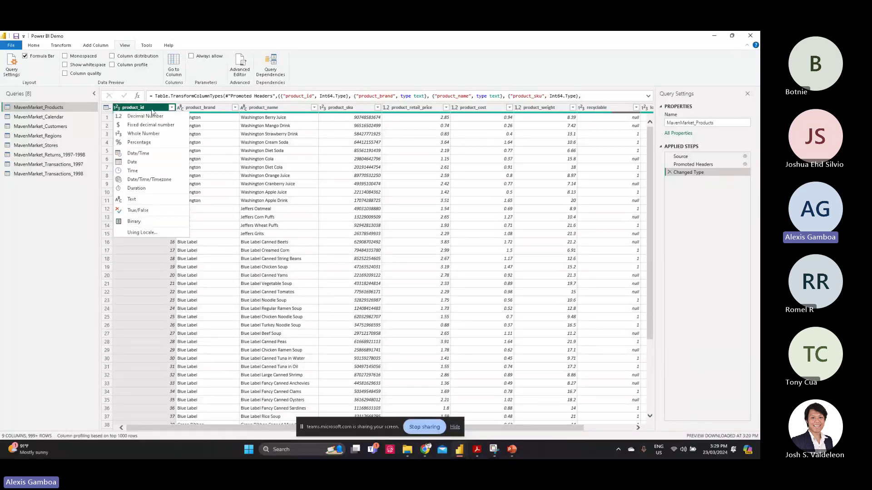
left_click(46, 45)
left_click(405, 57)
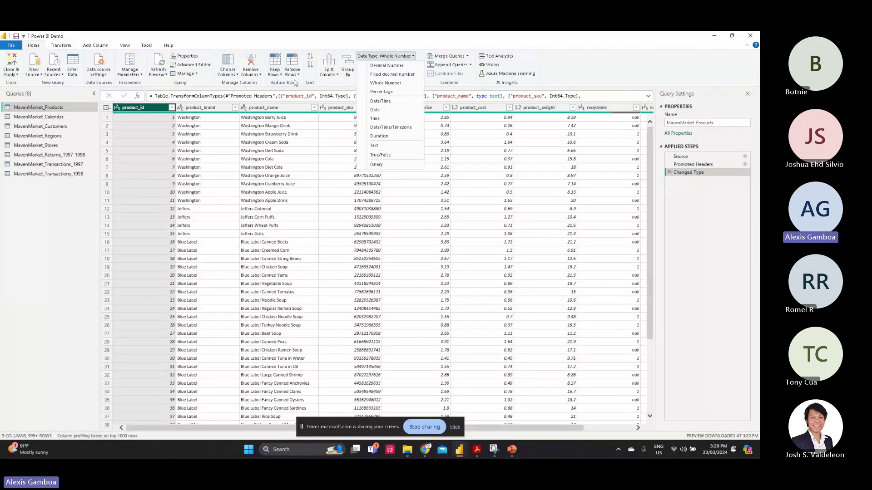
left_click(181, 111)
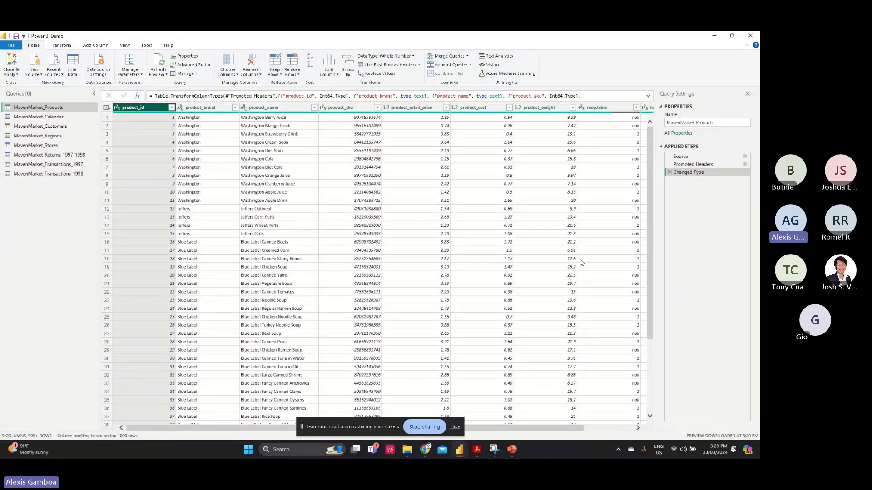
left_click(638, 428)
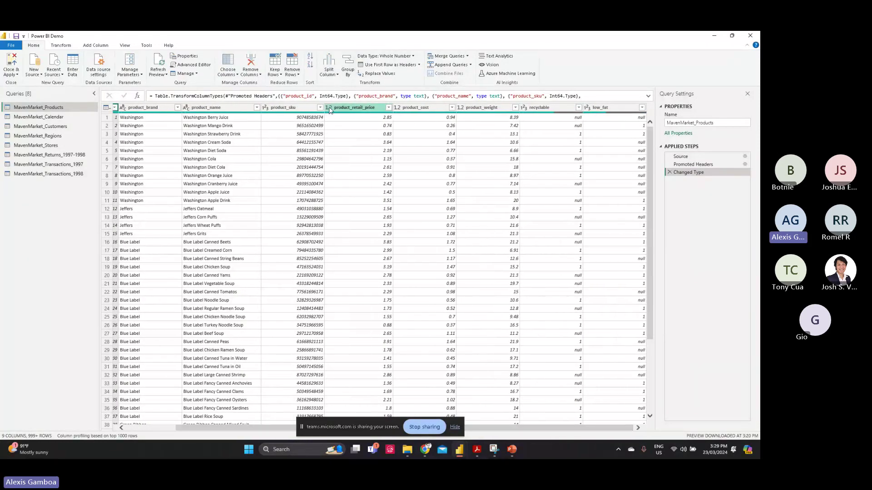
left_click(329, 107)
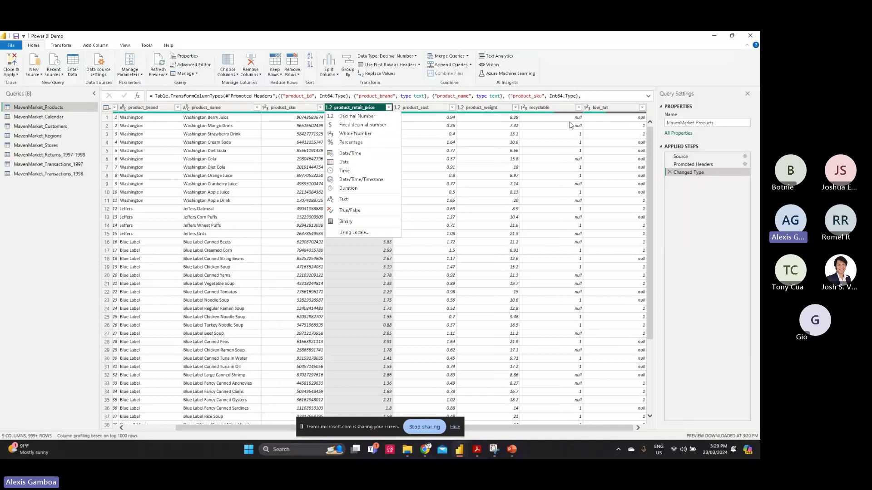
left_click(421, 109)
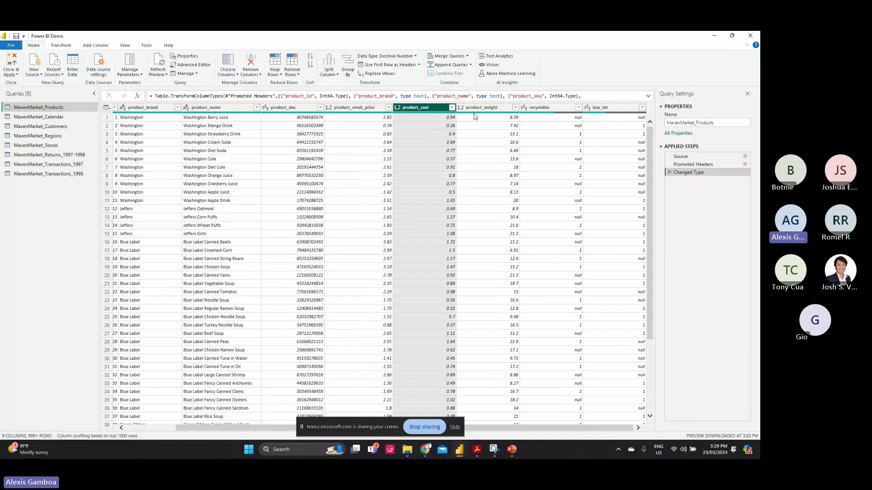
Step: Promote the first row of the MavenMarket_Calendar query to column headers
left_click(41, 117)
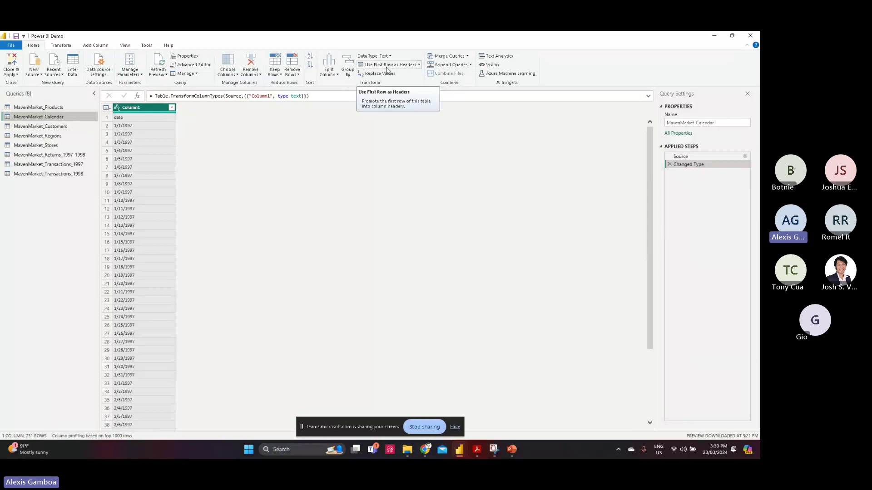
left_click(420, 66)
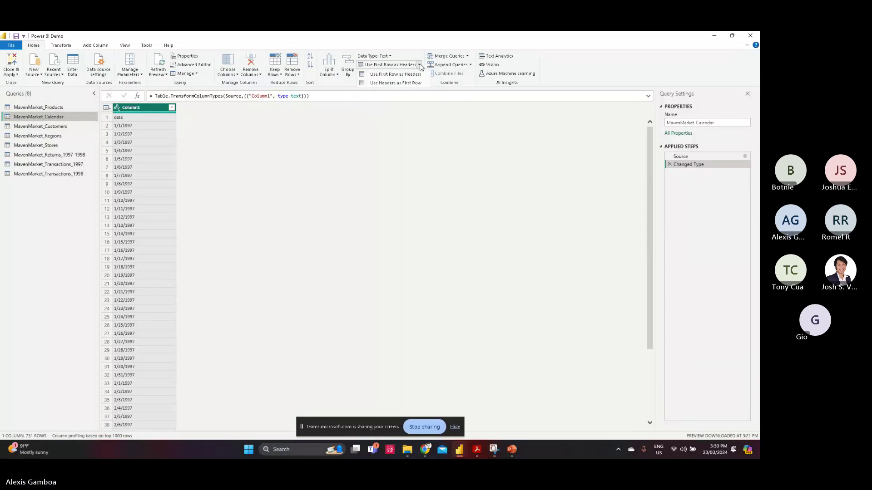
left_click(394, 74)
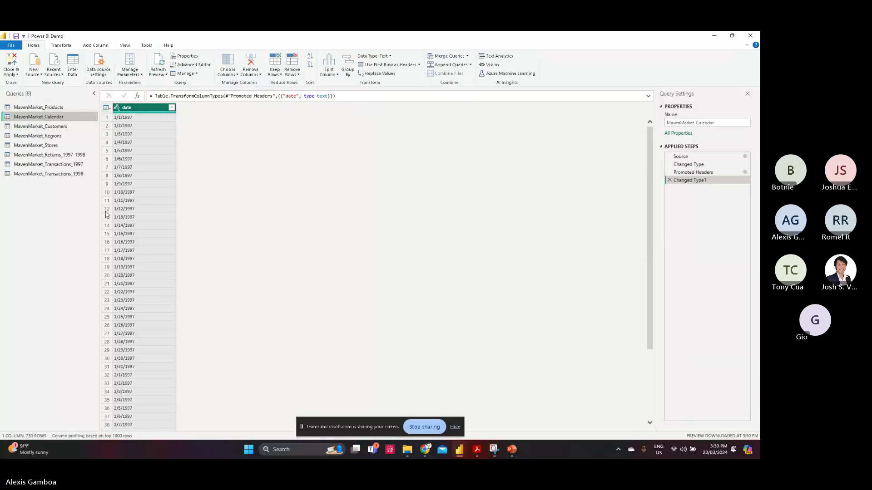
Step: Change the date column of MavenMarket_Calendar to the Date type, replacing the current type conversion
scroll(118, 226, "down", 4)
scroll(118, 226, "down", 6)
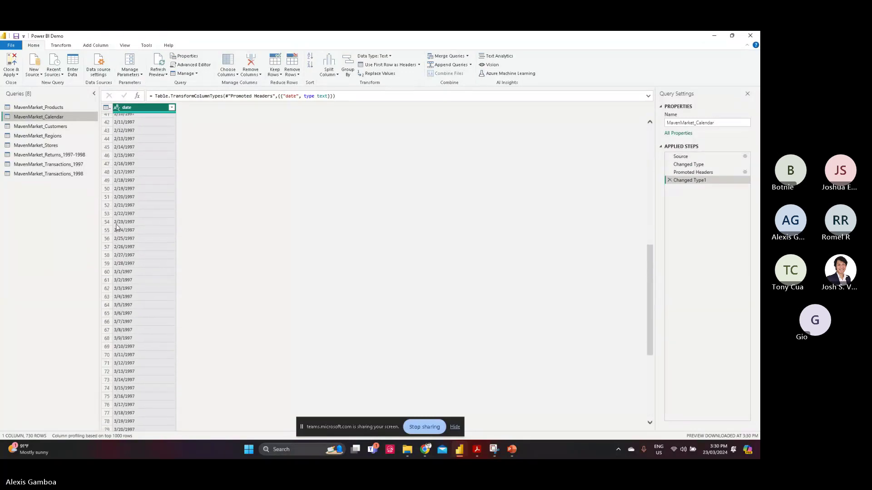
scroll(142, 201, "up", 12)
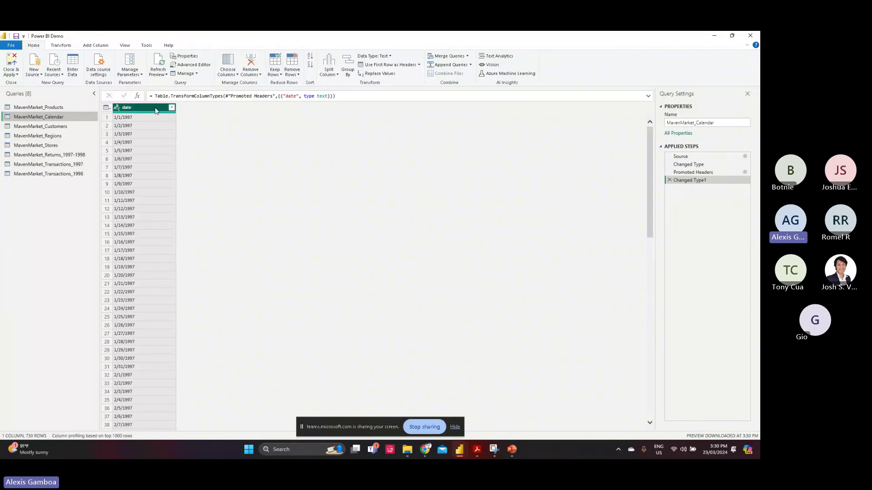
left_click(117, 108)
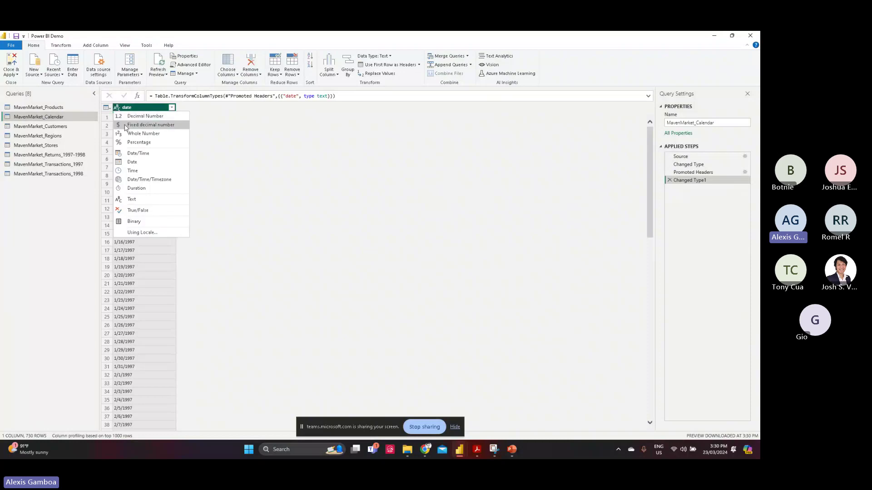
left_click(136, 165)
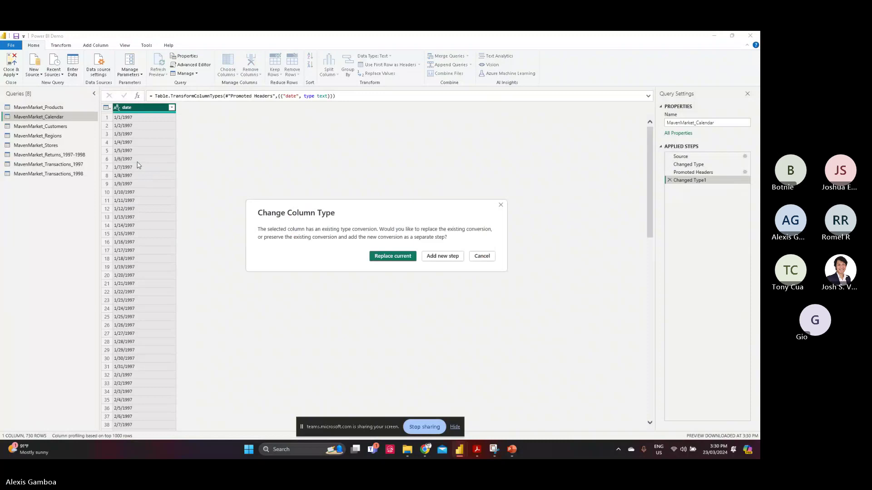
left_click(389, 256)
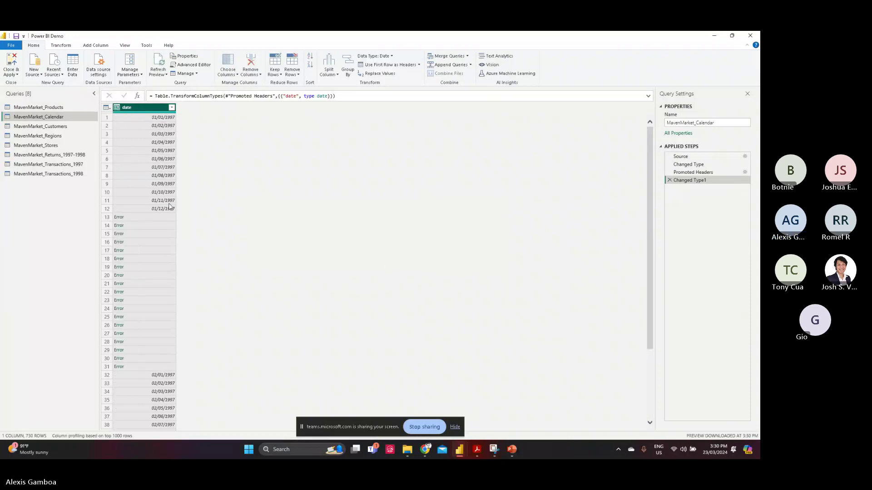
Step: Examine the error details for row 13 of the date column and highlight the source date value
left_click(131, 219)
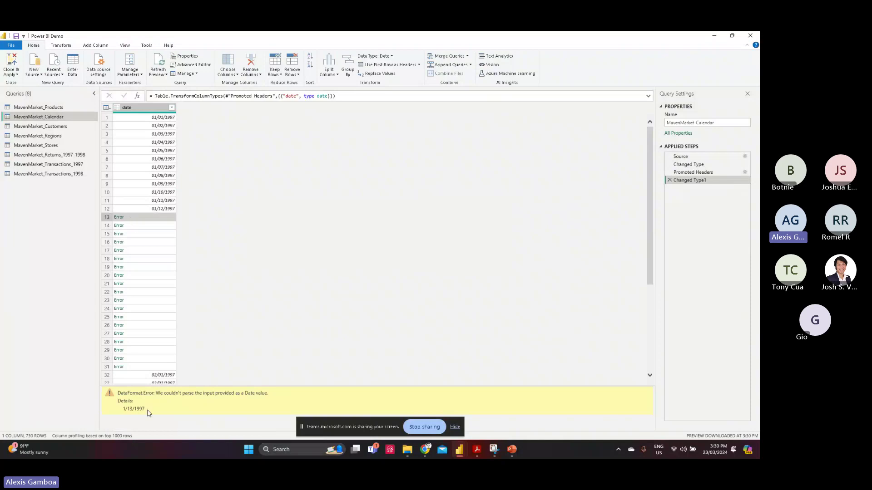
left_click_drag(123, 408, 148, 410)
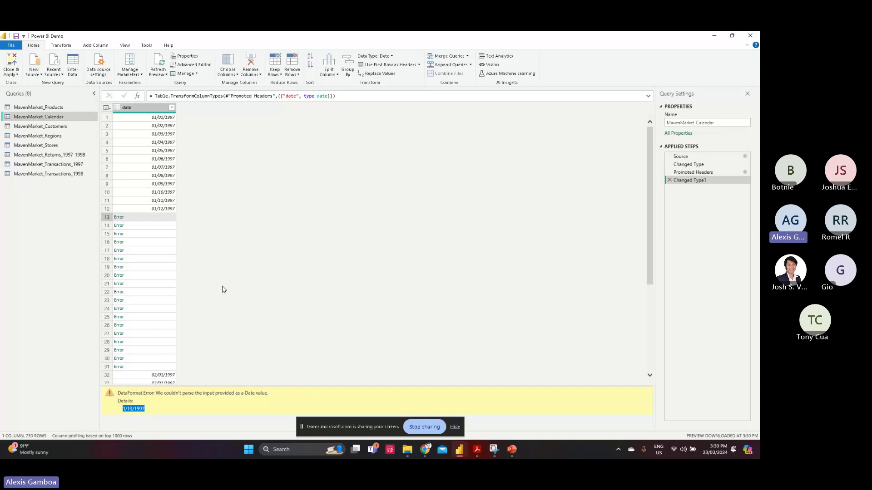
left_click(125, 410)
left_click_drag(125, 410, 145, 410)
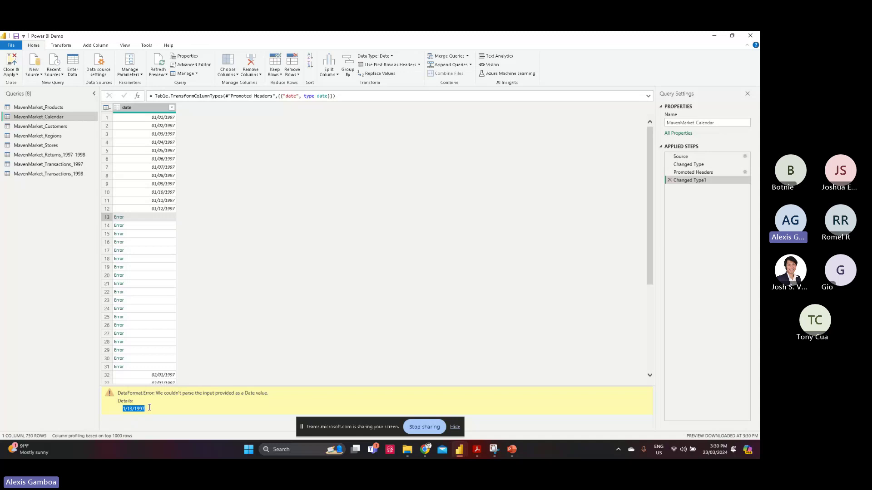
Step: Add a type change with locale to the date column, using the Date data type and English (Marshall Islands)
left_click(117, 108)
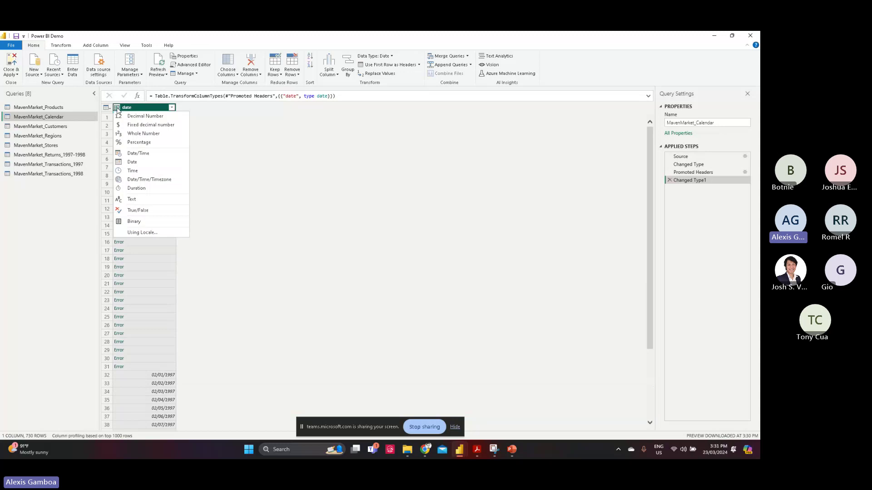
left_click(145, 232)
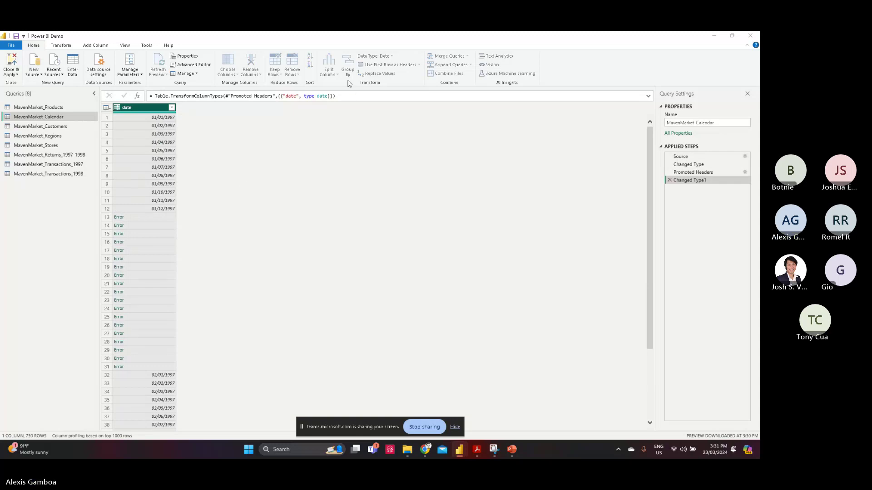
left_click(319, 234)
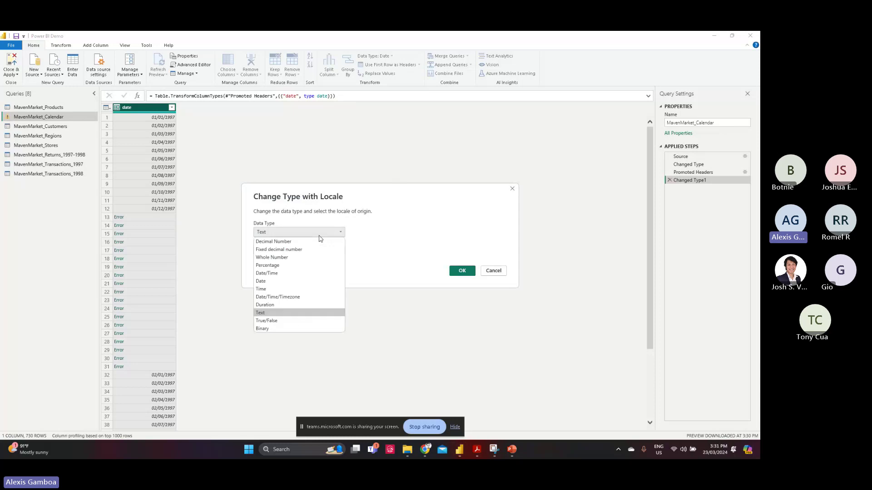
left_click(299, 281)
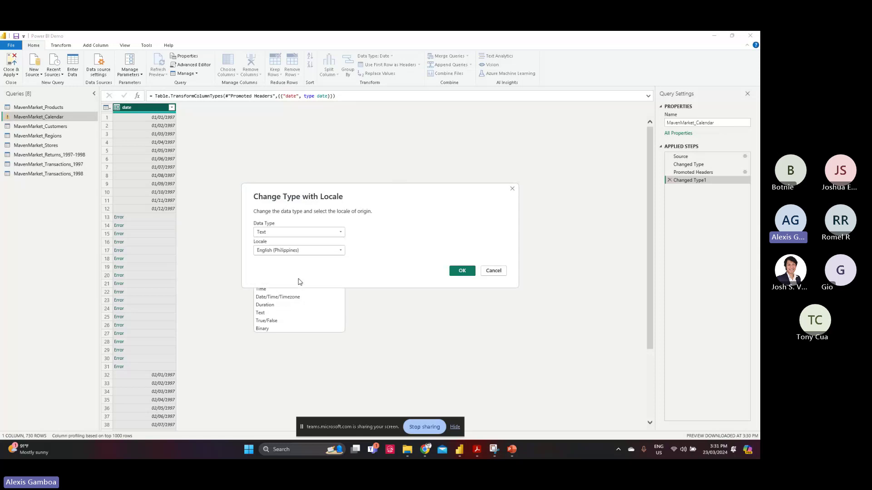
left_click(296, 251)
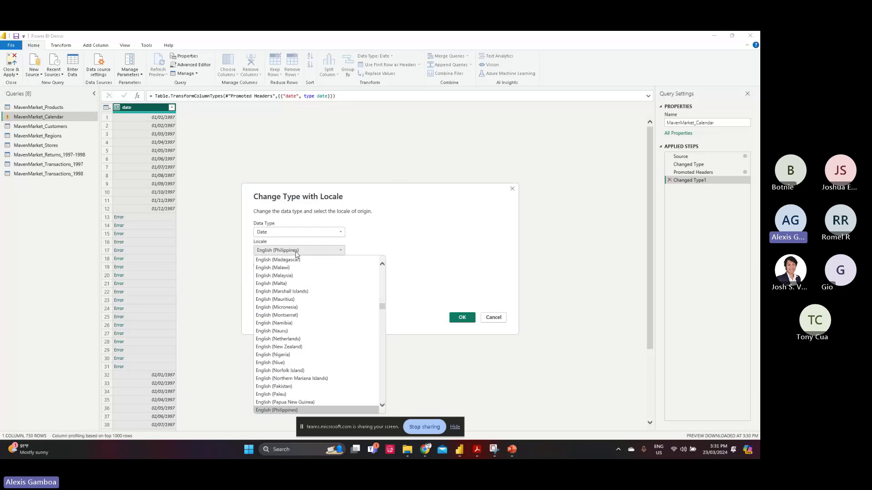
left_click(294, 291)
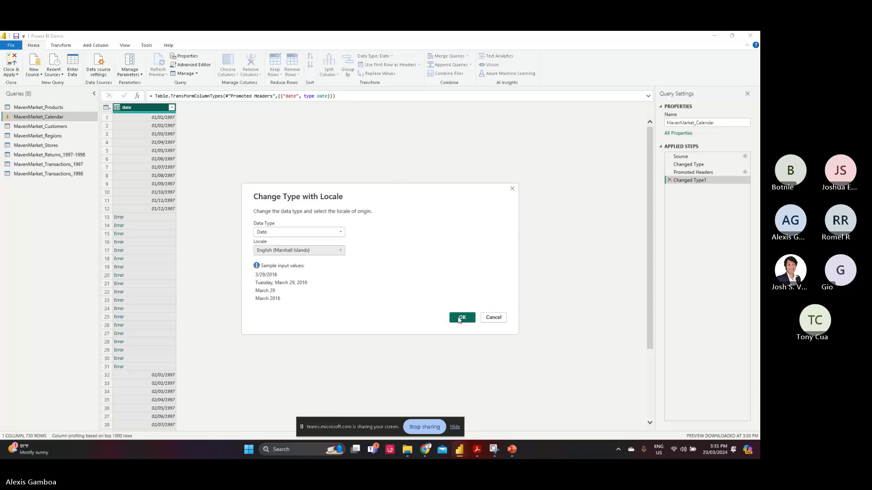
left_click(459, 317)
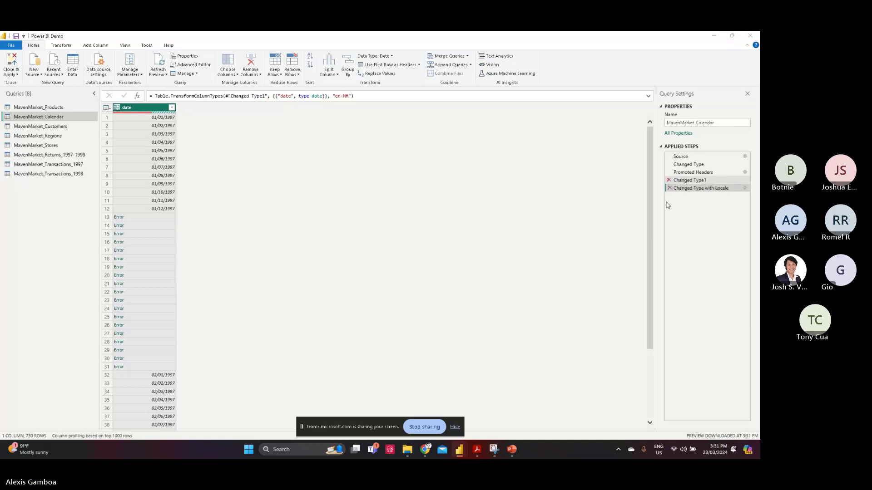
Step: Delete the Changed Type1 and Changed Type with Locale steps from the MavenMarket_Calendar query
left_click(668, 179)
left_click(446, 257)
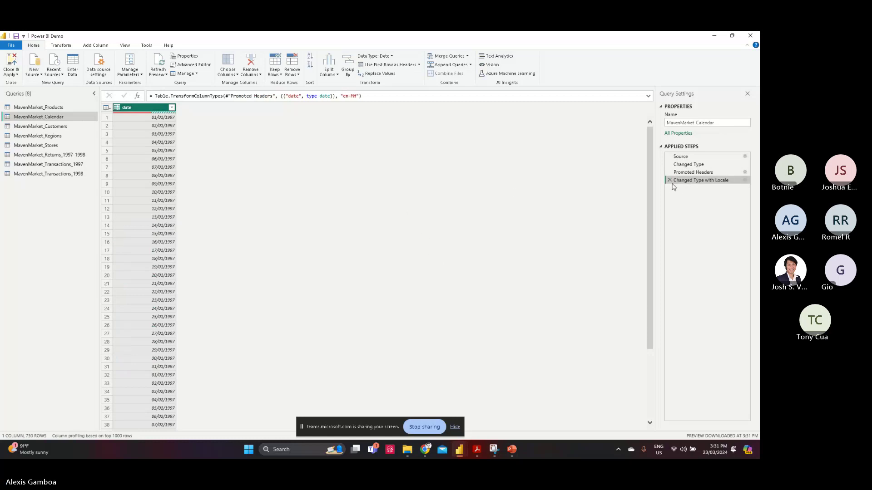
left_click(668, 181)
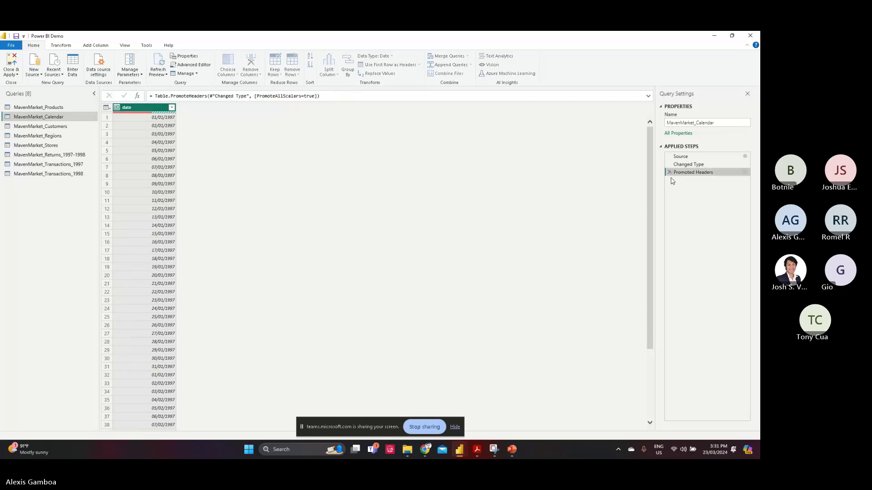
Step: Convert the text dates directly after the Promoted Headers step to the Date type with the English (Marshall Islands) locale
left_click(117, 108)
left_click(141, 233)
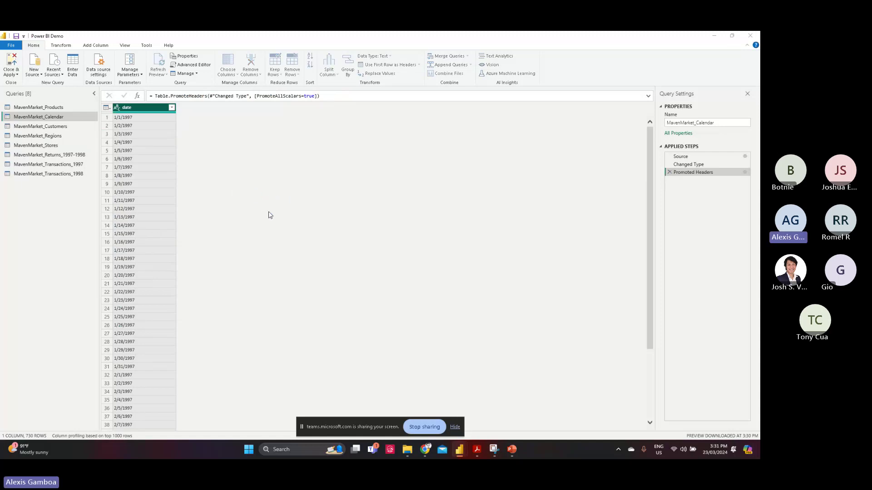
left_click(279, 232)
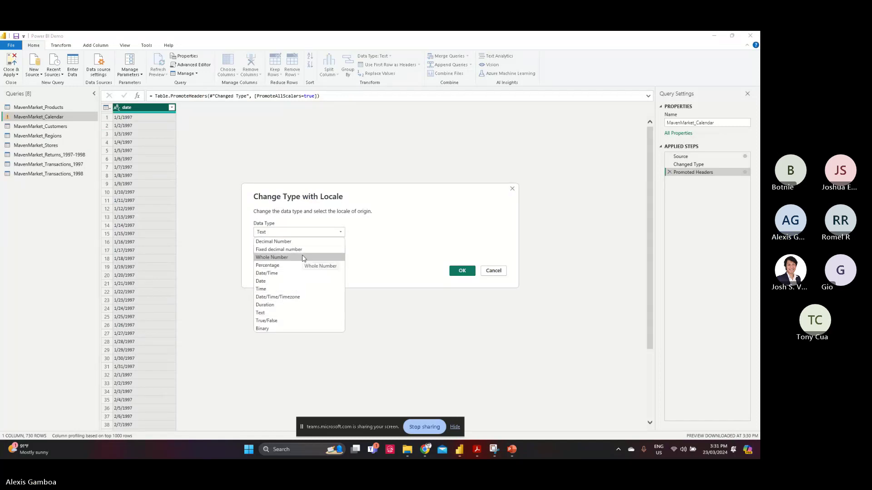
left_click(293, 281)
left_click(288, 250)
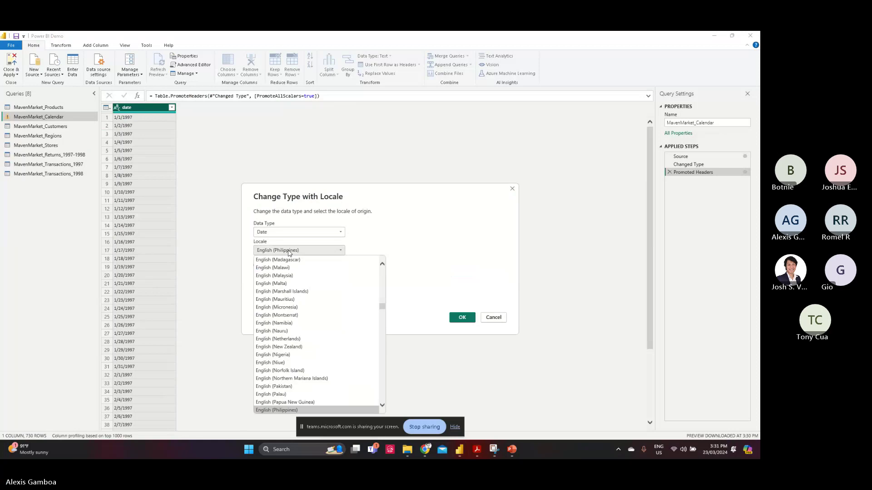
left_click(299, 292)
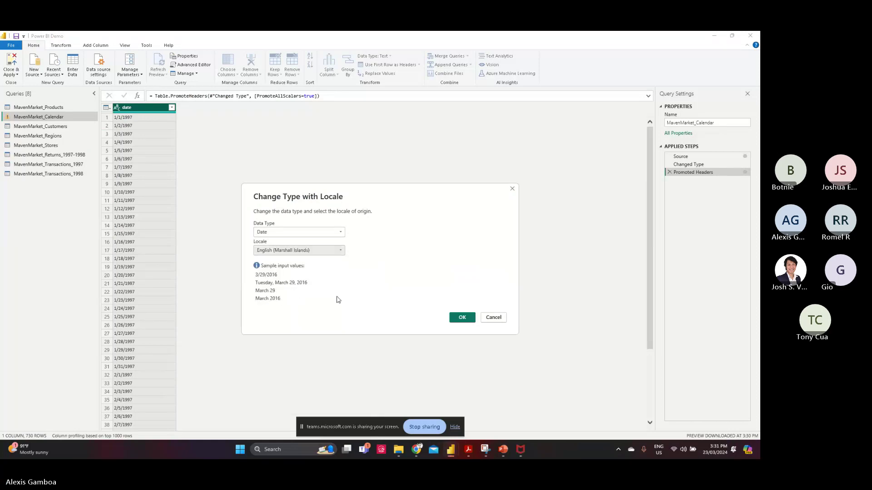
left_click(461, 317)
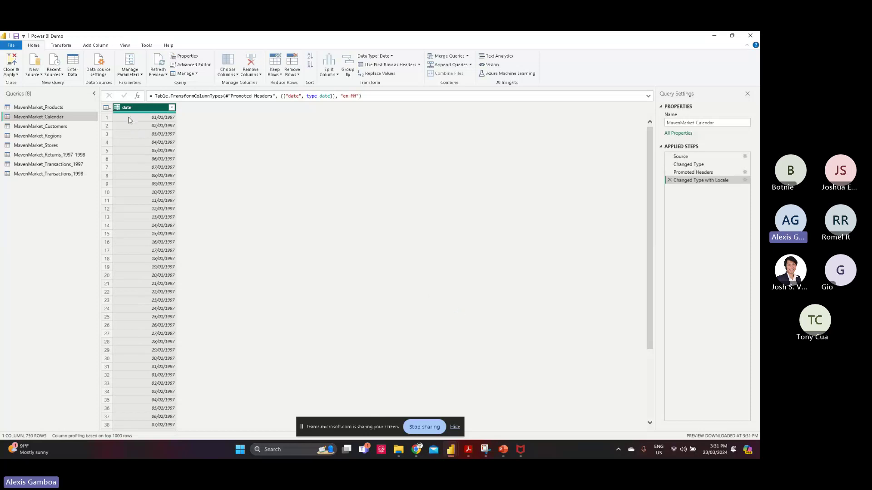
Step: Convert the birthdate column of the MavenMarket_Customers query to the Date type with the English (Marshall Islands) locale
mouse_move(153, 115)
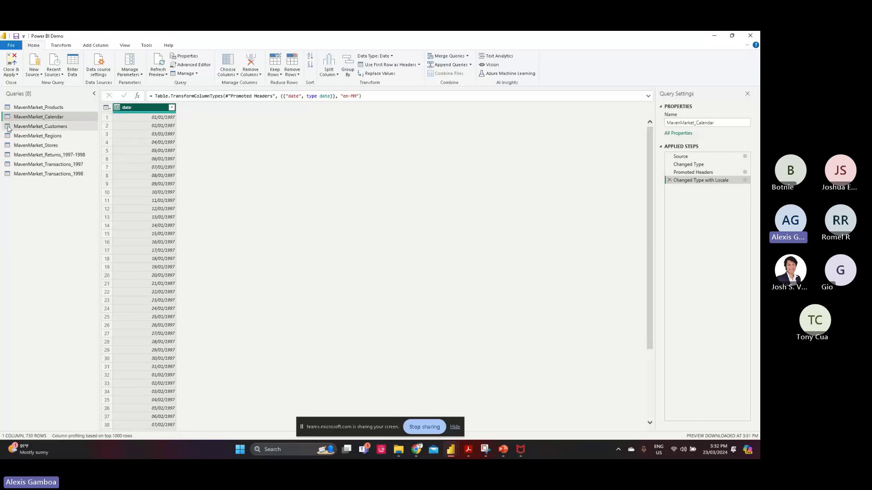
left_click(35, 128)
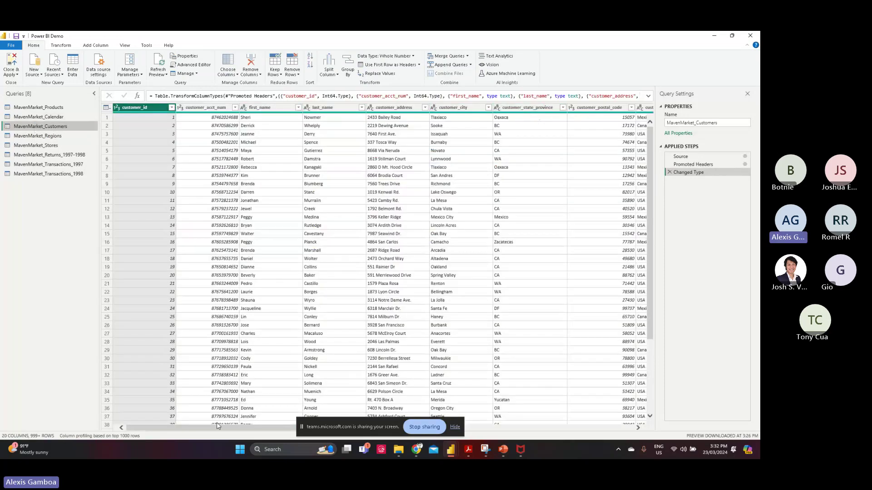
left_click_drag(217, 425, 395, 418)
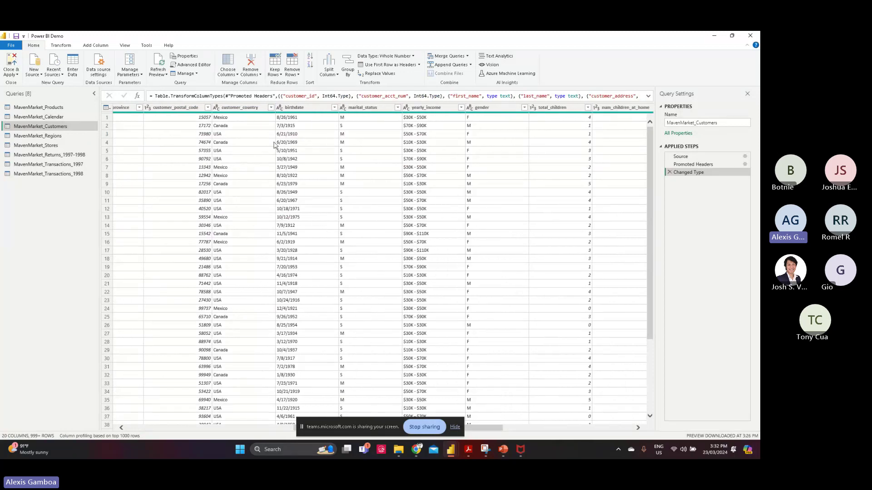
left_click(292, 111)
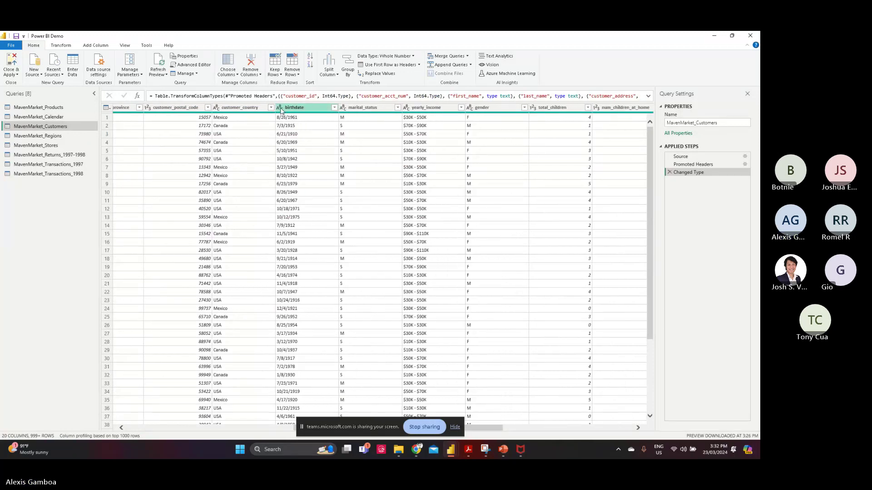
left_click(281, 109)
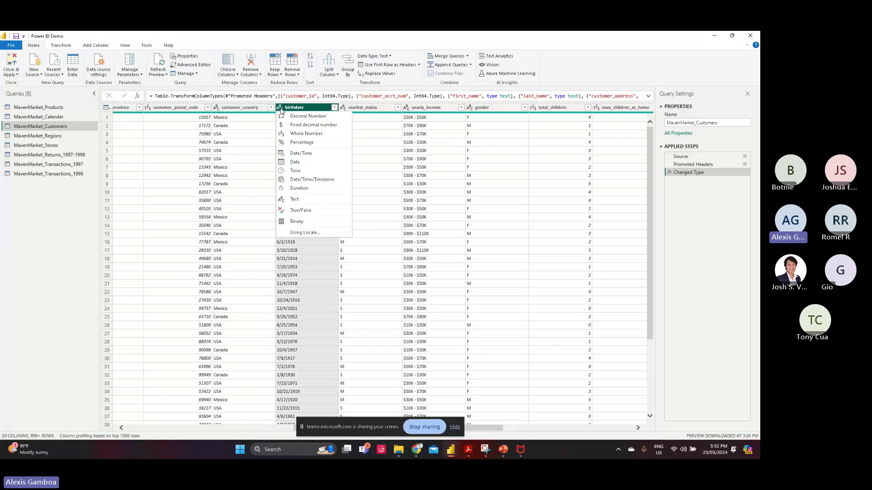
left_click(308, 233)
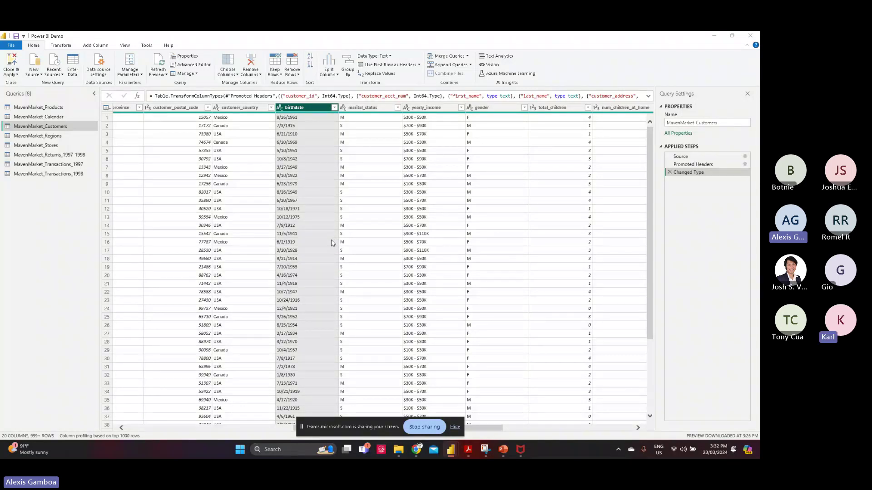
left_click(284, 234)
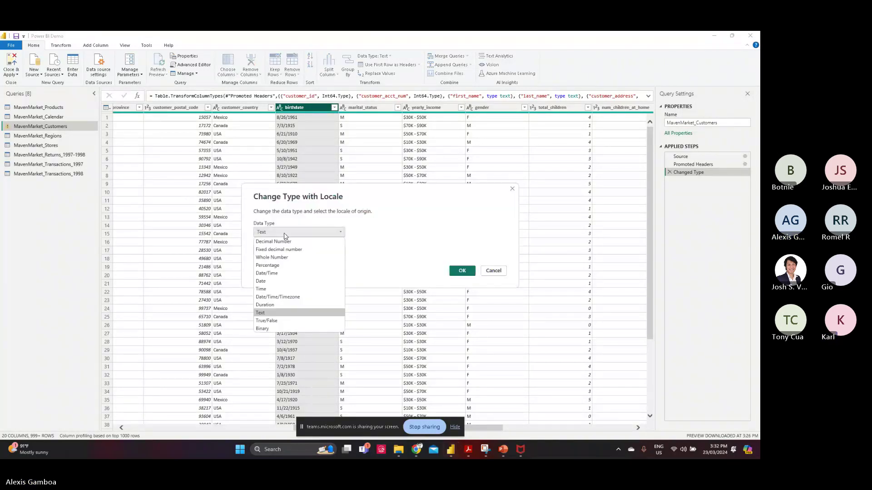
left_click(291, 281)
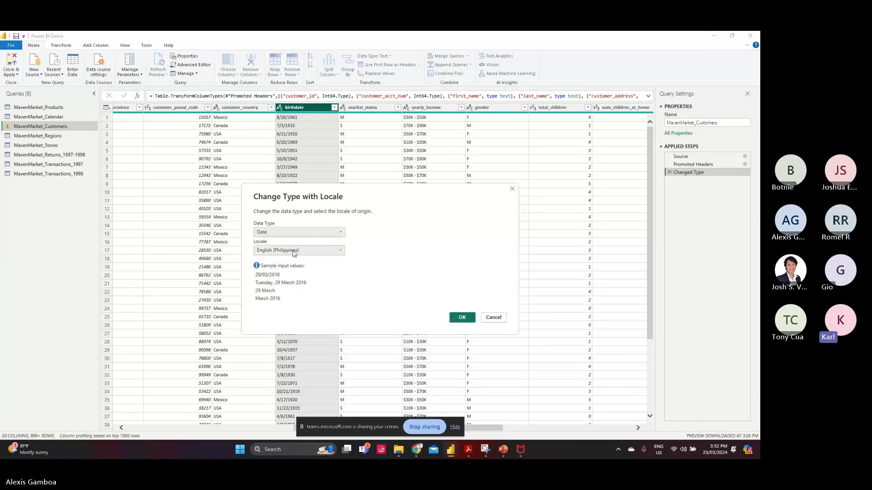
left_click(297, 250)
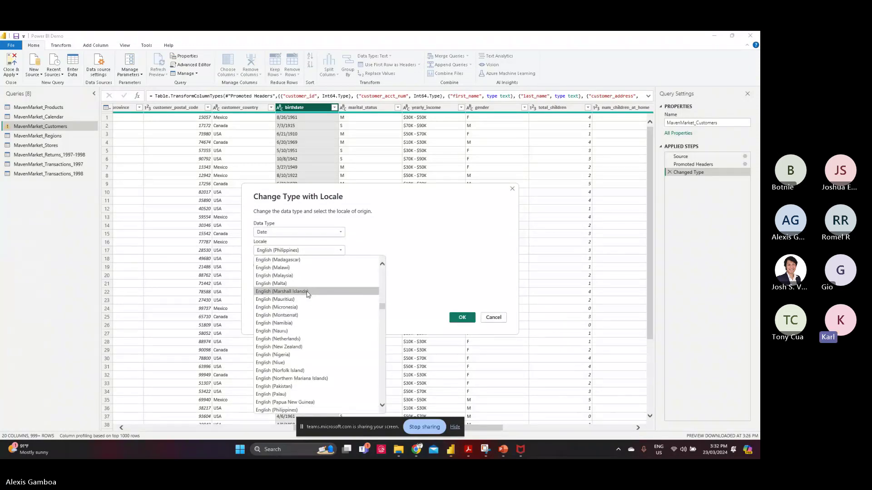
left_click(307, 292)
left_click(462, 318)
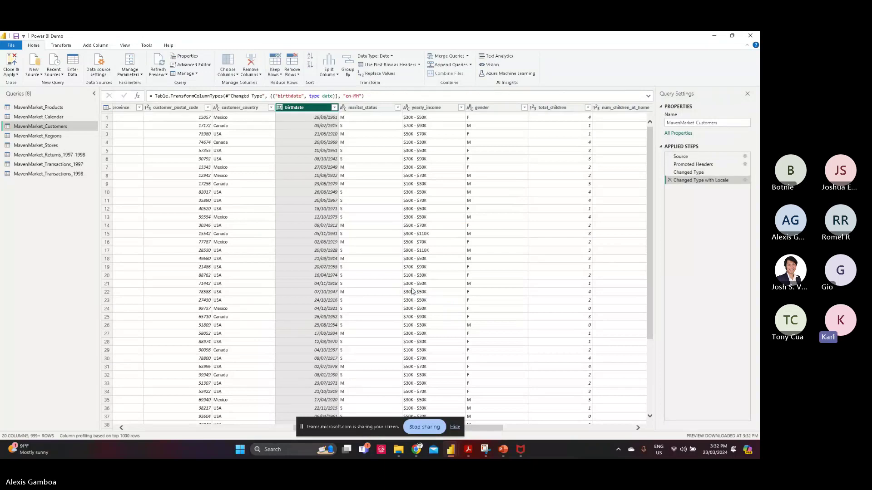
left_click_drag(492, 432, 591, 424)
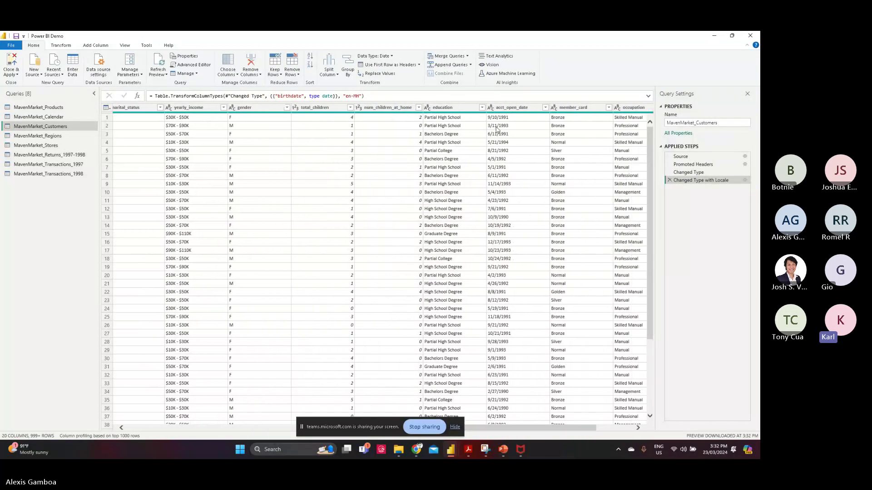
left_click(490, 108)
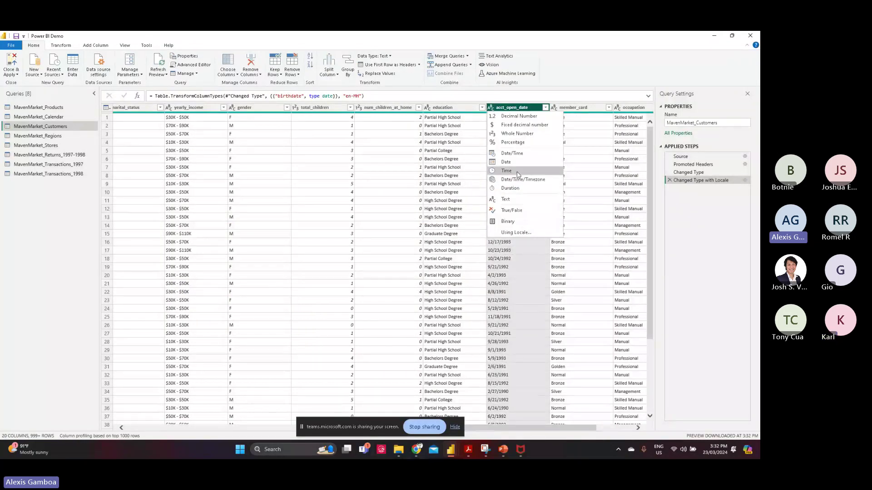
left_click(508, 221)
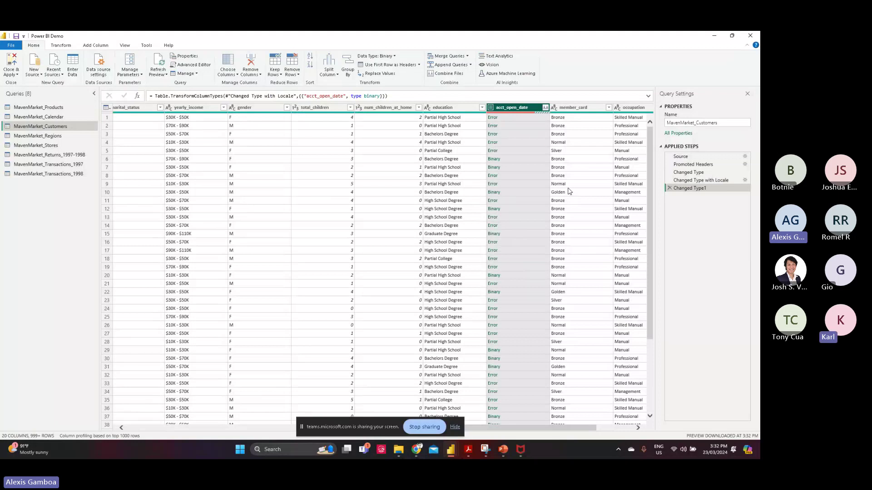
left_click(669, 188)
Step: Change the acct_open_date column's type with locale, using the Date data type and English (Marshall Islands)
left_click(490, 109)
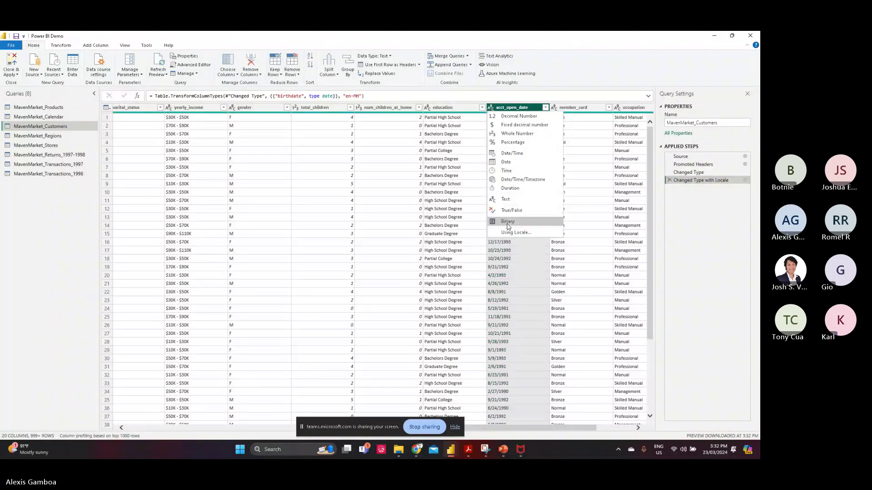
left_click(518, 233)
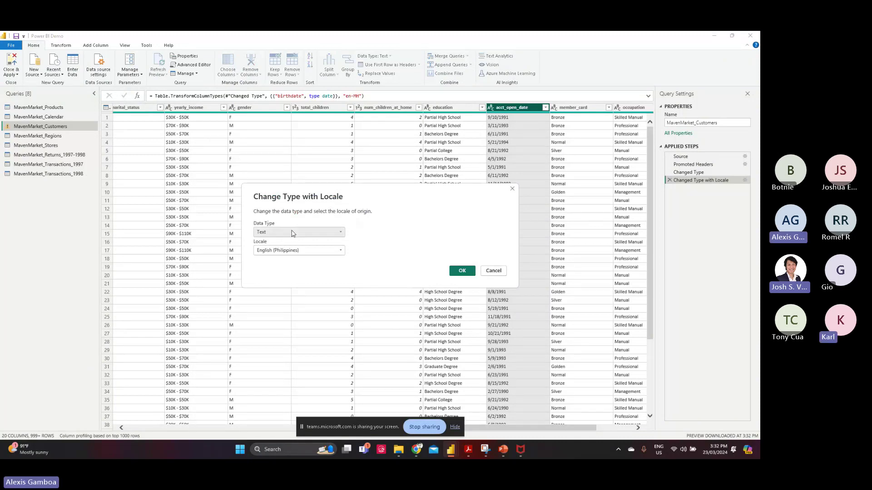
left_click(291, 234)
left_click(286, 281)
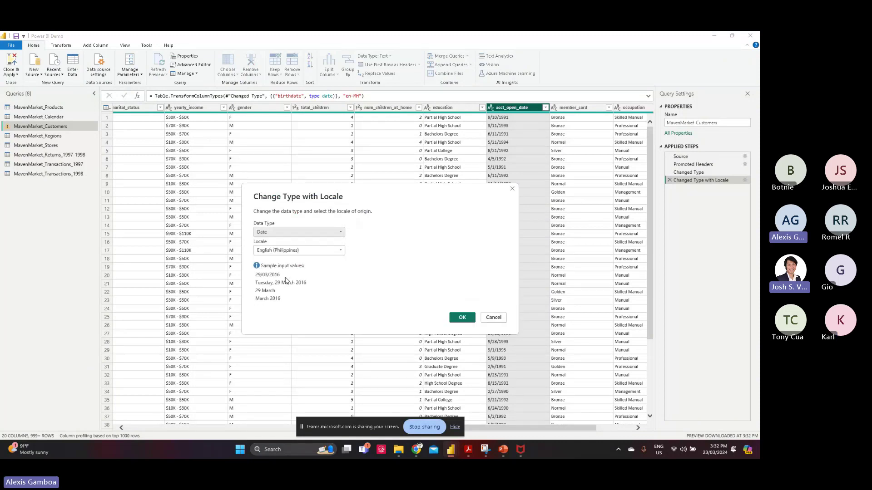
left_click(296, 251)
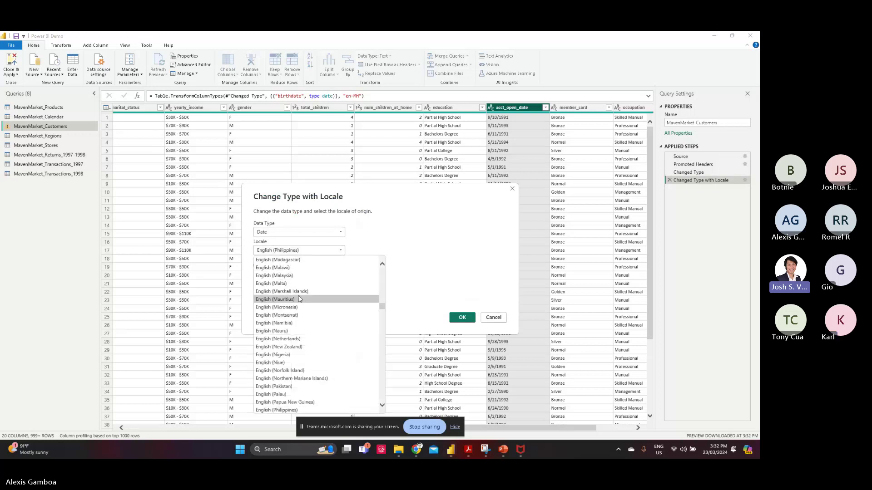
left_click(305, 292)
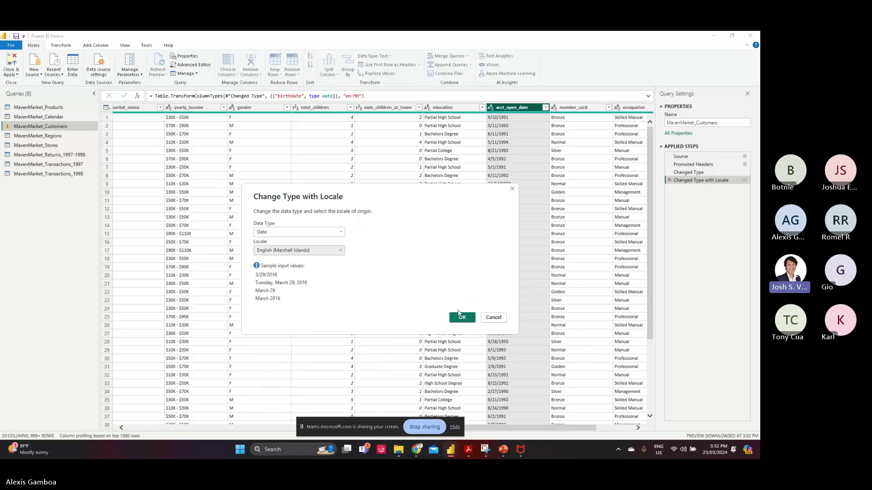
left_click(461, 318)
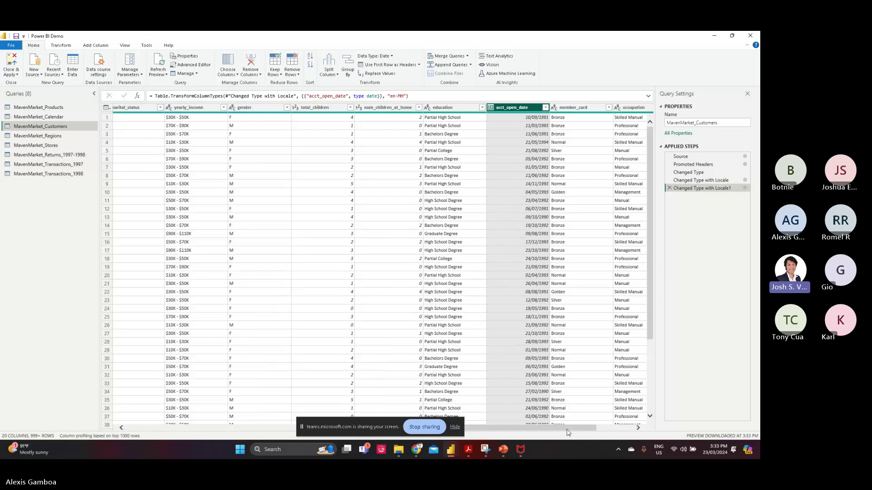
Step: Review the remaining columns of the MavenMarket_Customers query and the contents of the MavenMarket_Regions query
left_click_drag(568, 428, 611, 430)
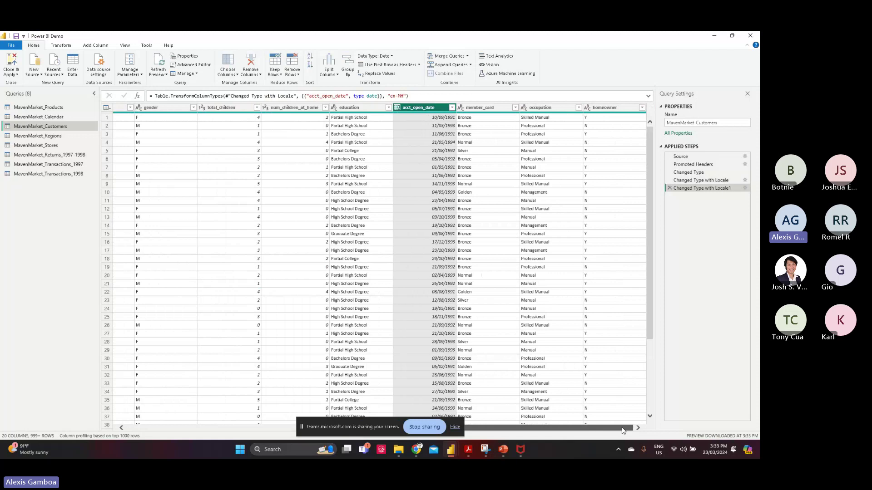
mouse_move(629, 429)
left_mouse_down()
mouse_move(230, 430)
mouse_move(624, 428)
left_mouse_up()
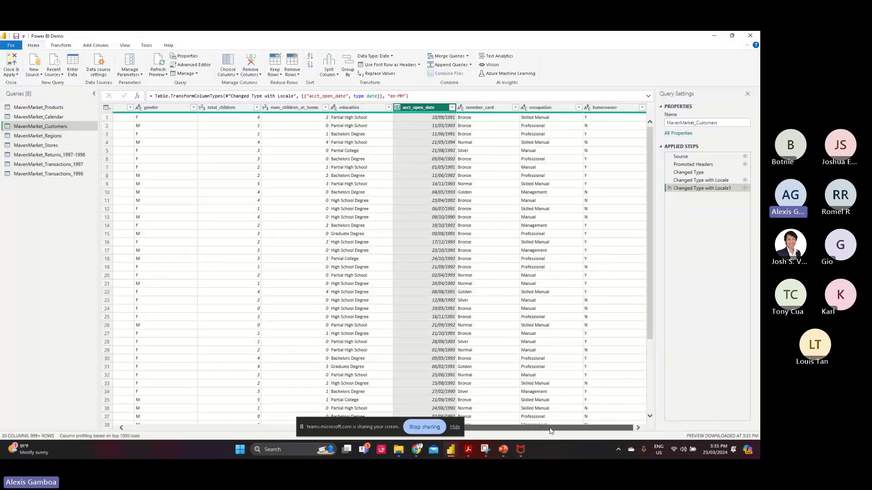
left_click_drag(549, 430, 229, 433)
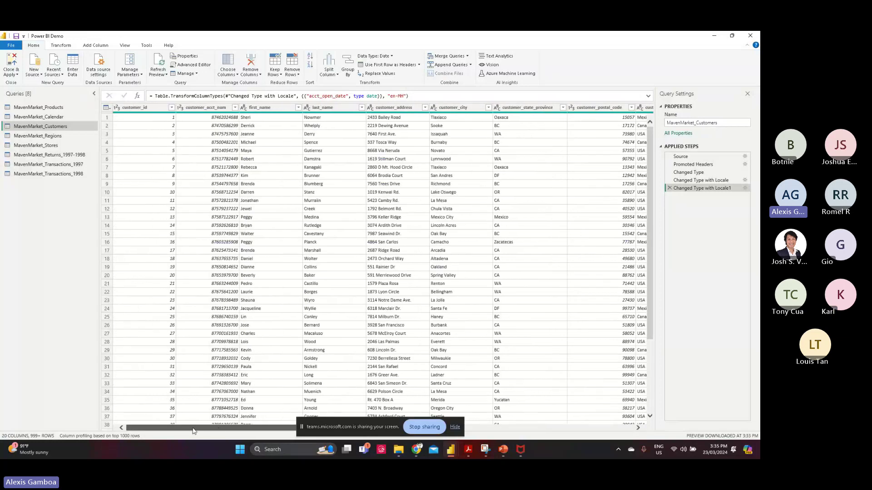
left_click(41, 139)
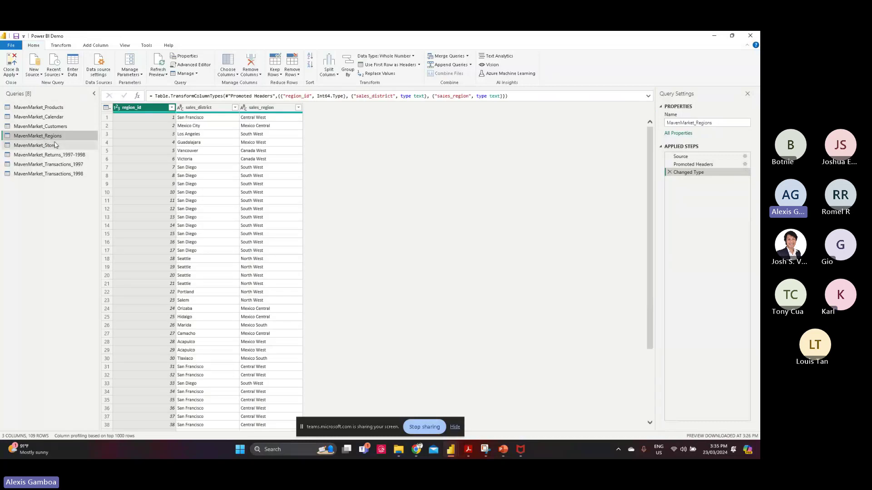
Step: Convert the first_opened_date column of the MavenMarket_Stores query to the Date type with the English (Marshall Islands) locale
left_click(52, 144)
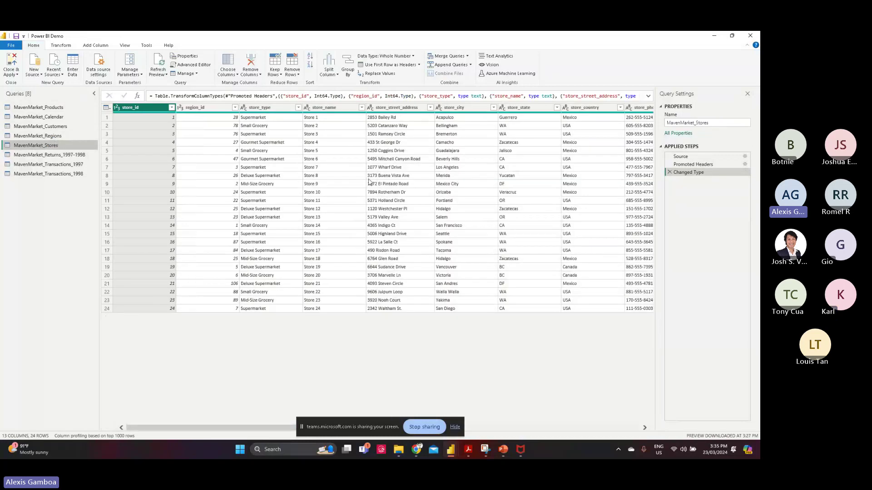
left_click_drag(214, 428, 444, 413)
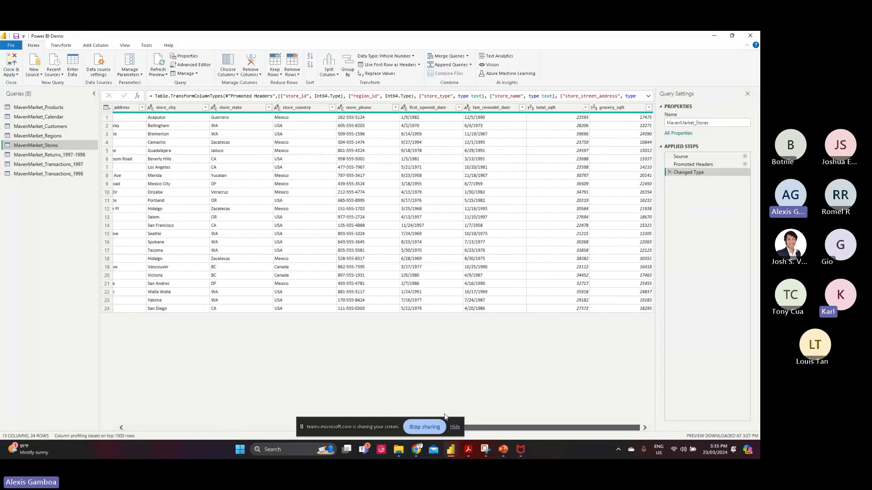
left_click(404, 107)
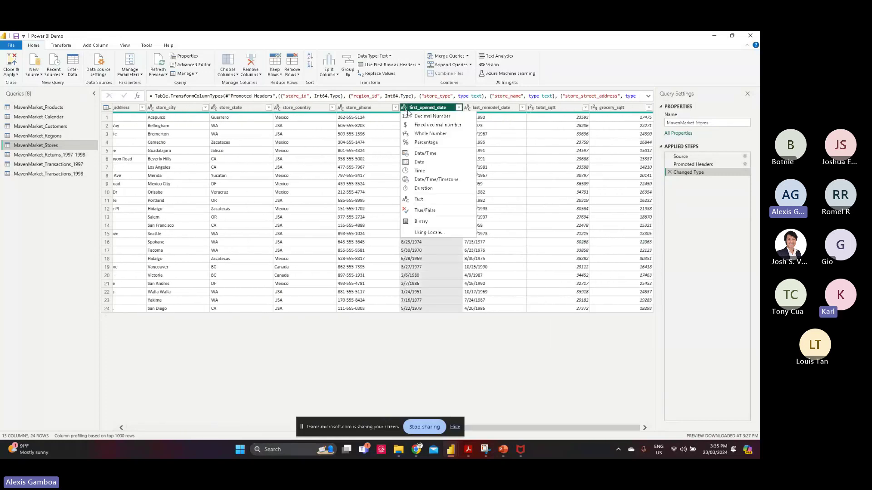
left_click(439, 231)
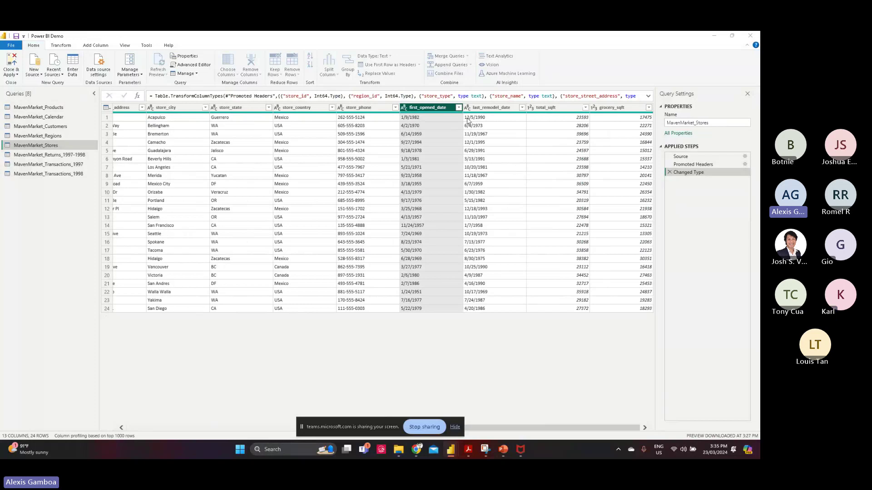
left_click(299, 233)
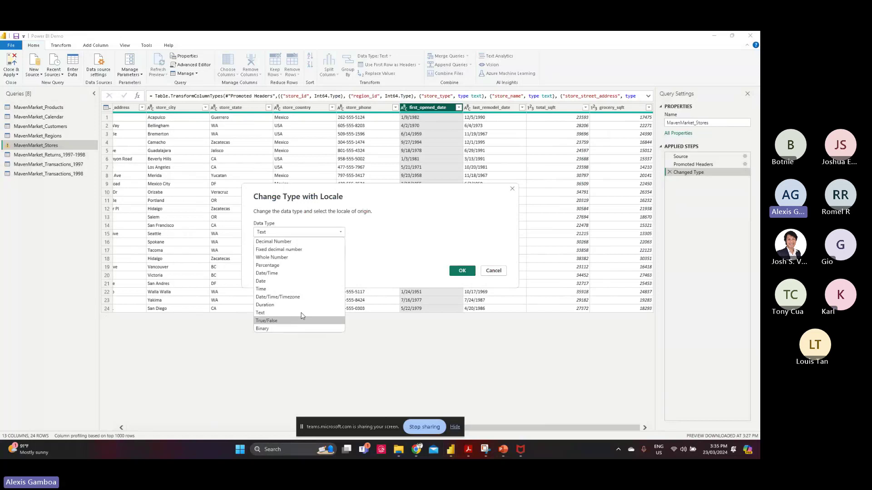
left_click(279, 281)
left_click(285, 251)
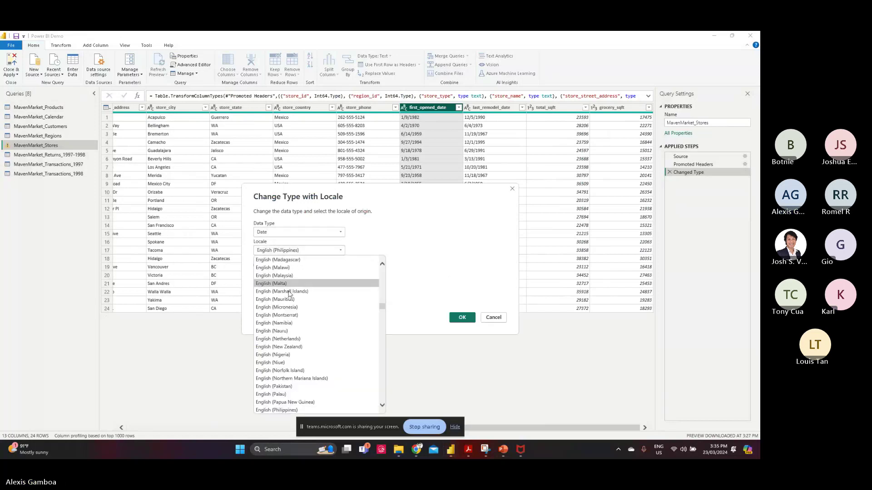
left_click(290, 295)
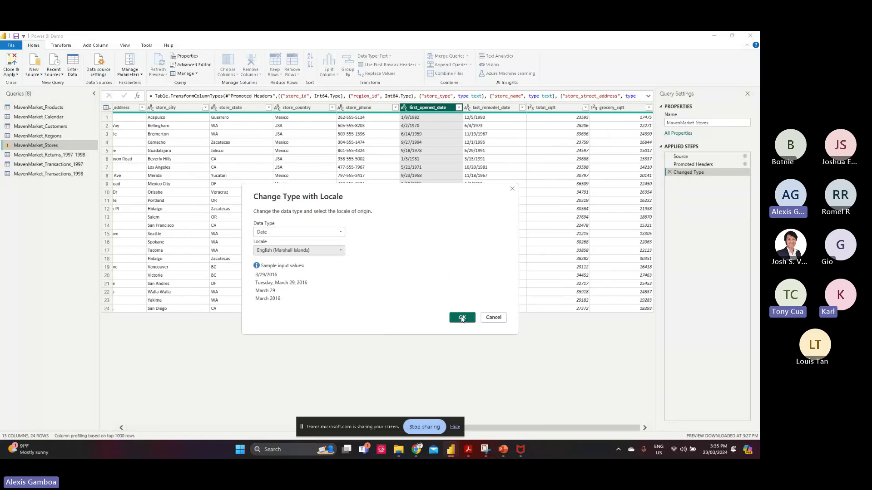
left_click(461, 318)
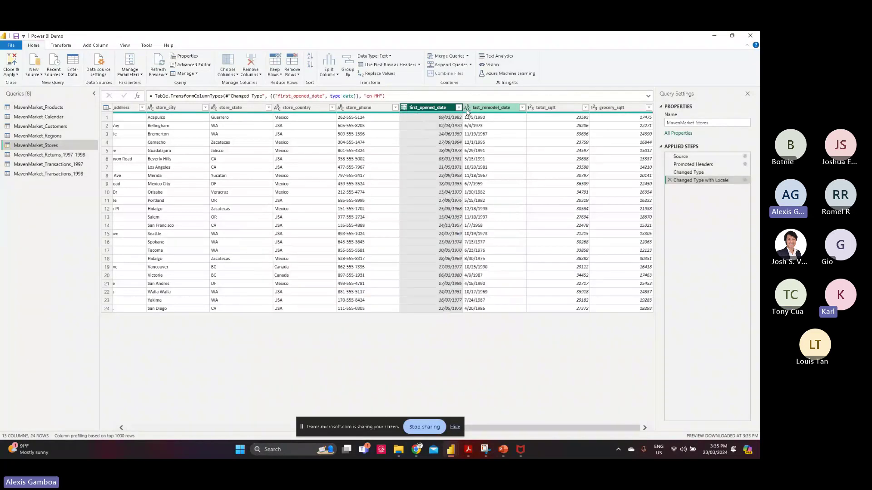
Step: Convert the last_remodel_date column of the MavenMarket_Stores query to the Date type with the English (Marshall Islands) locale
left_click(467, 108)
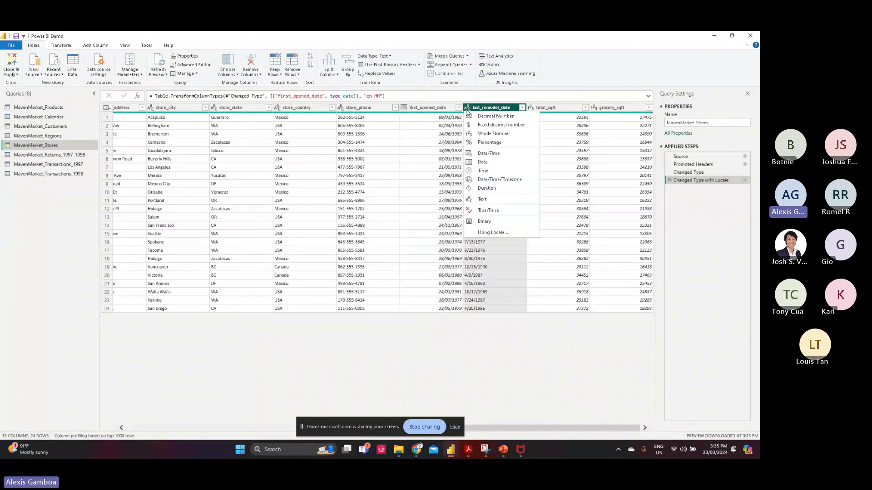
left_click(502, 232)
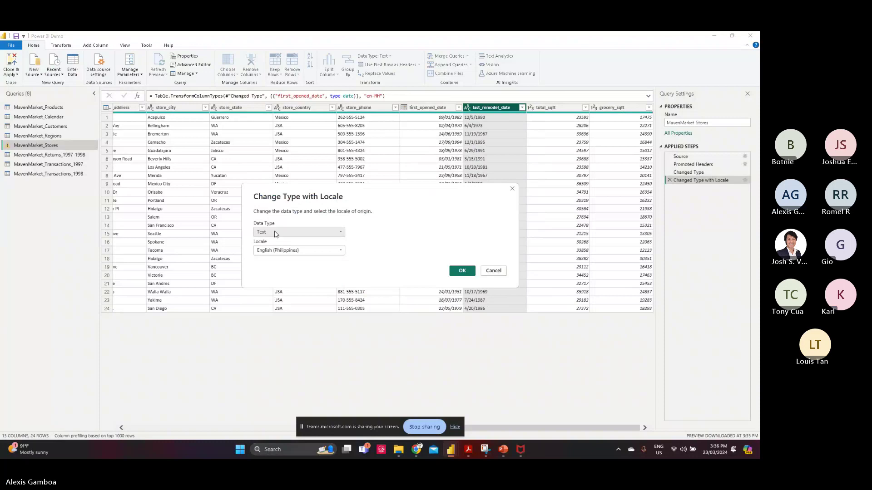
left_click(276, 232)
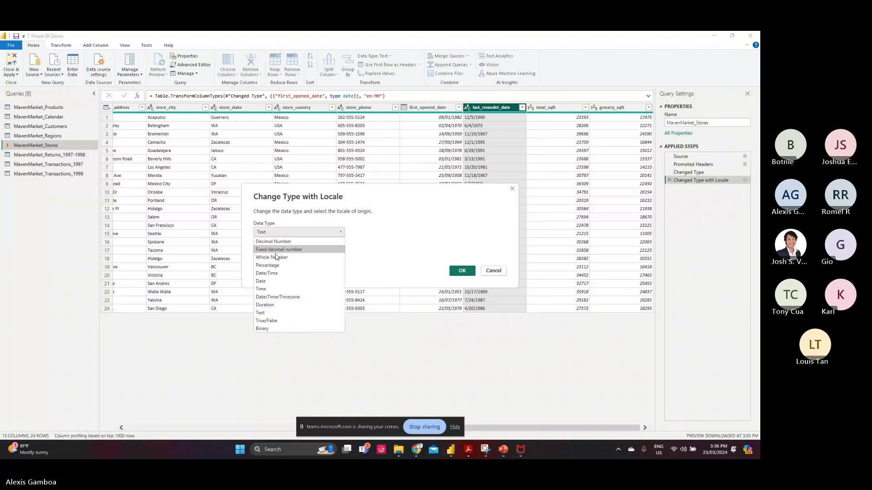
left_click(277, 281)
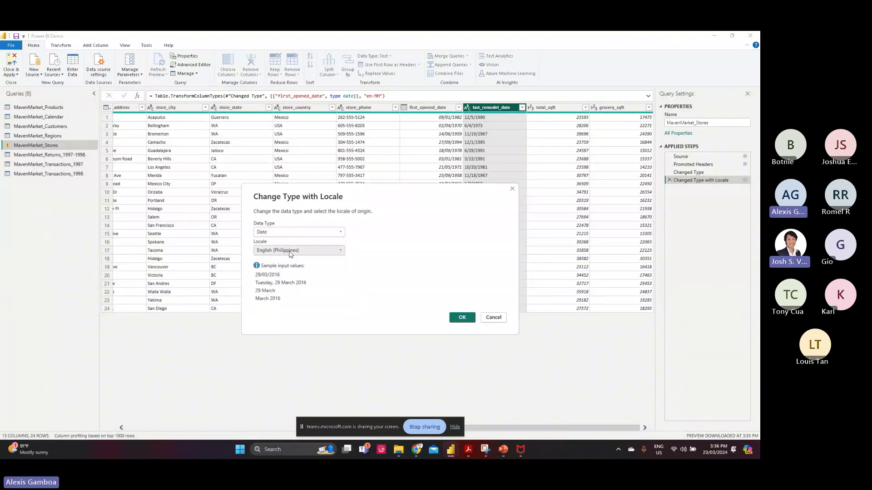
left_click(291, 249)
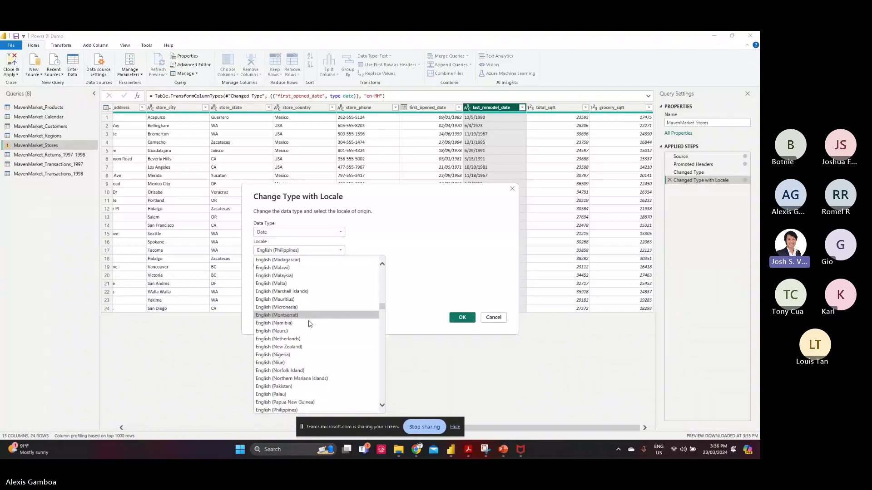
left_click(315, 292)
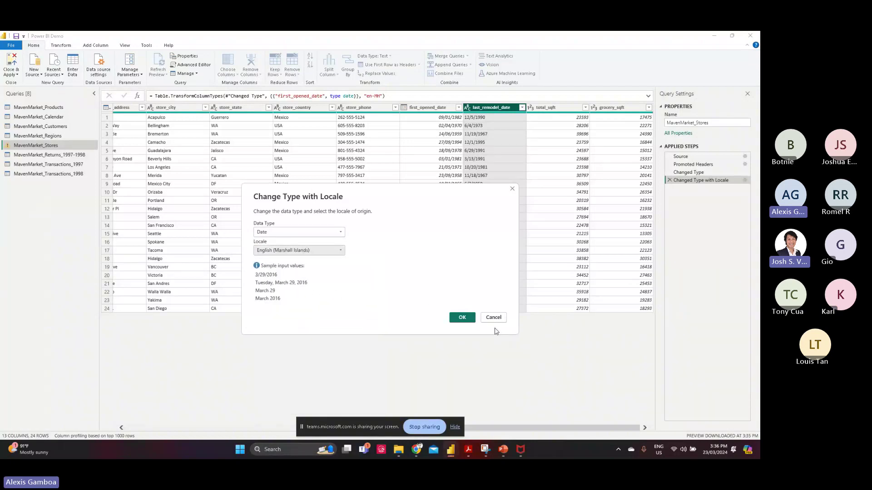
left_click(463, 318)
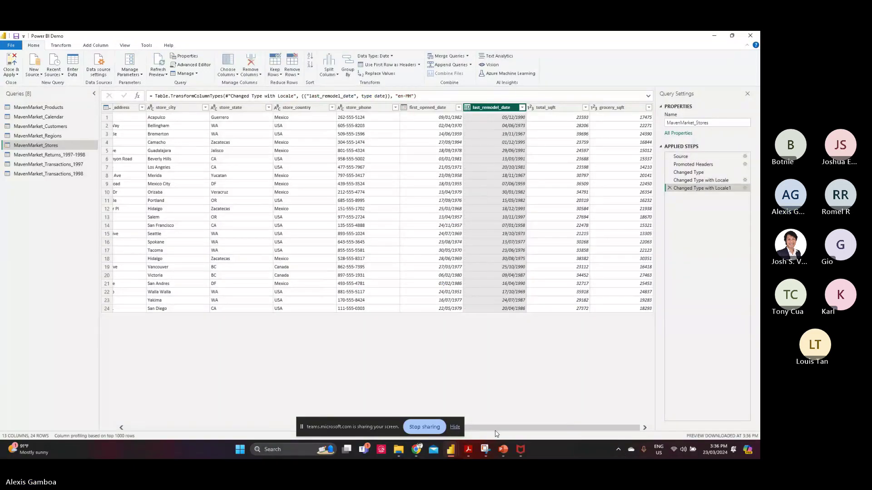
left_click_drag(221, 430, 535, 423)
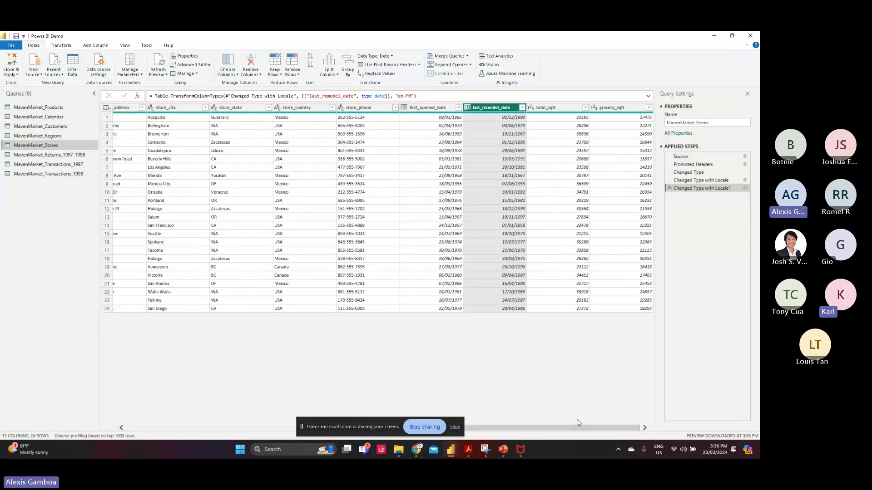
Step: Change the return_date column of the MavenMarket_Returns_1997-1998 query to the Binary type, replacing the existing conversion
left_click(27, 156)
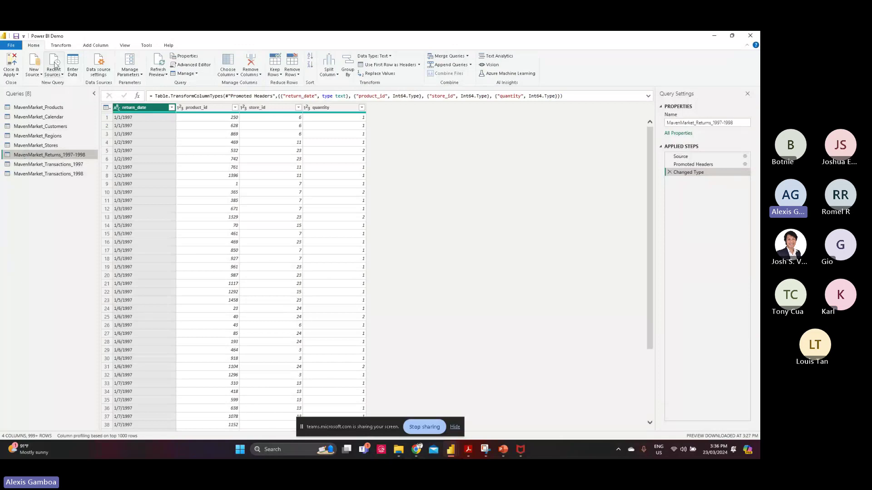
left_click(117, 108)
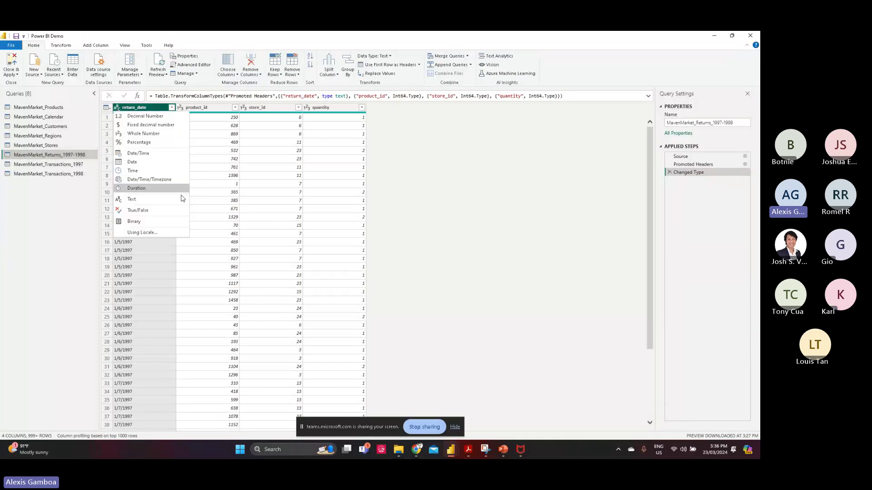
left_click(158, 224)
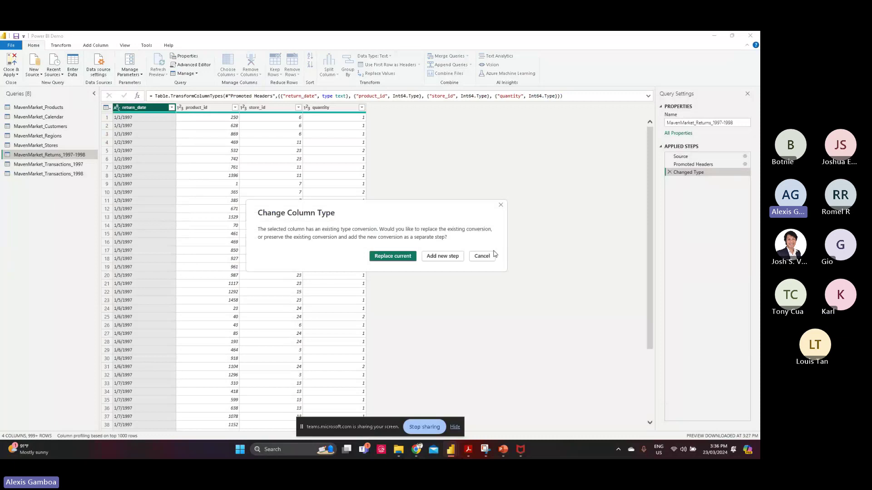
left_click(494, 257)
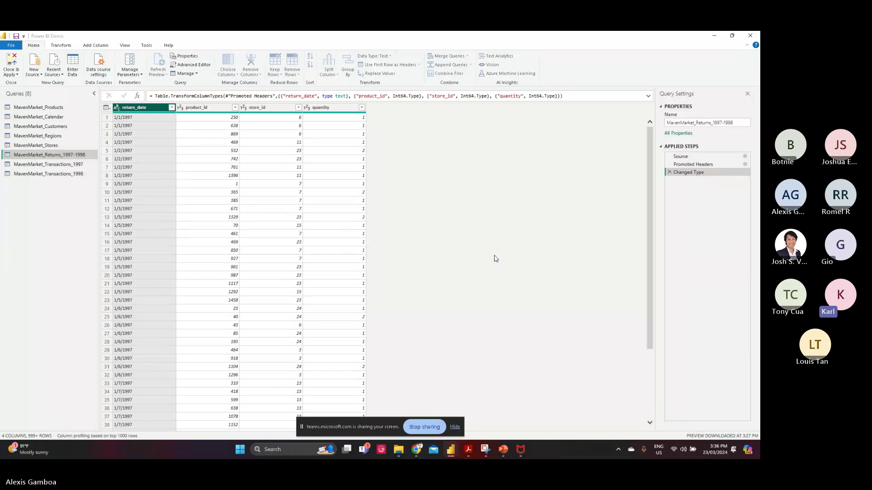
left_click(116, 110)
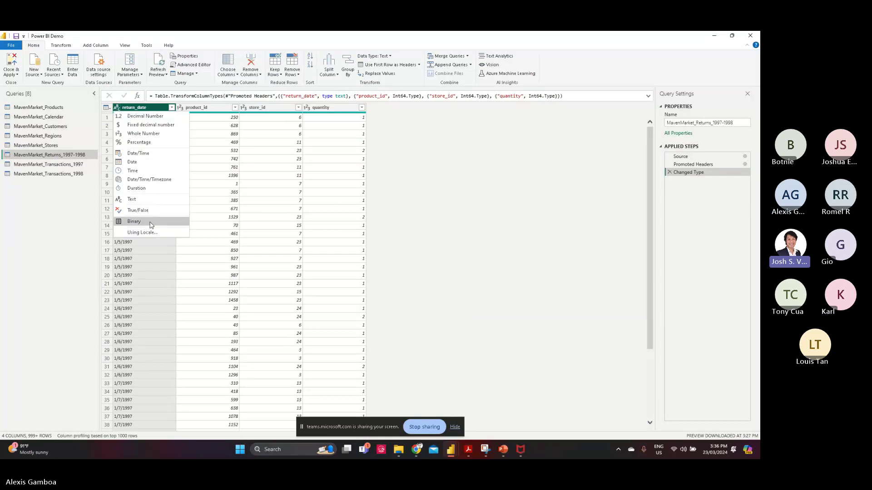
left_click(286, 213)
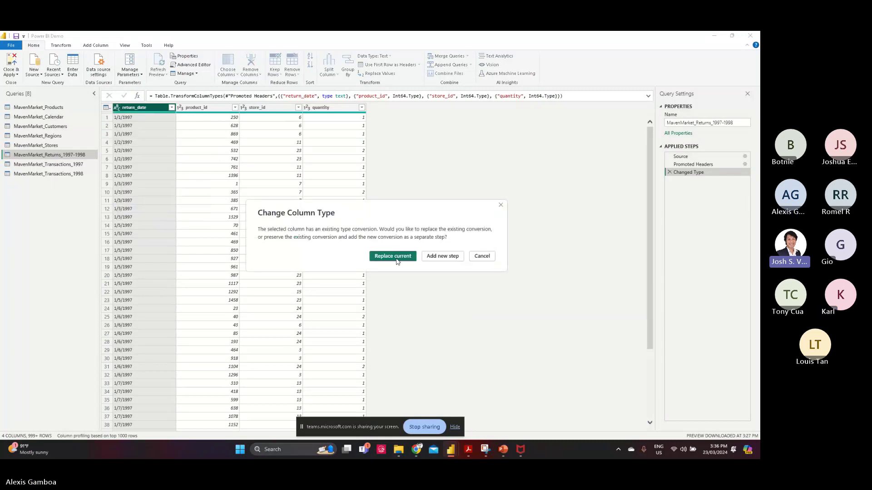
left_click(396, 260)
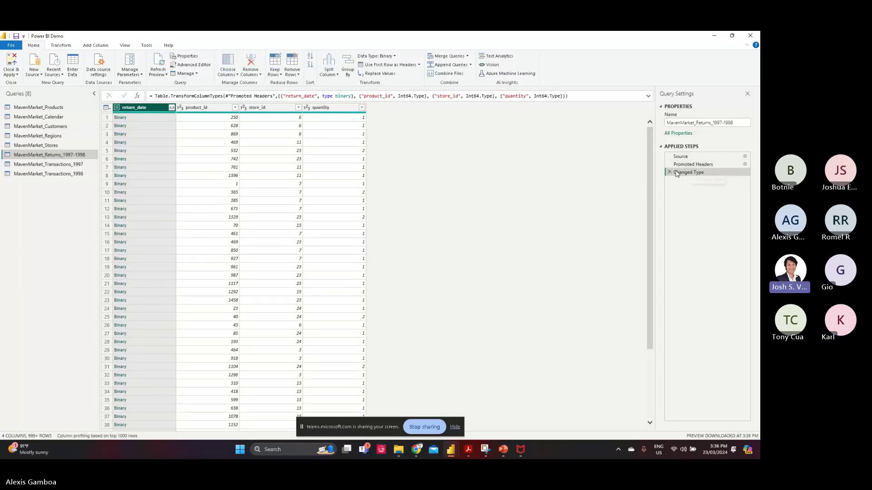
left_click(116, 112)
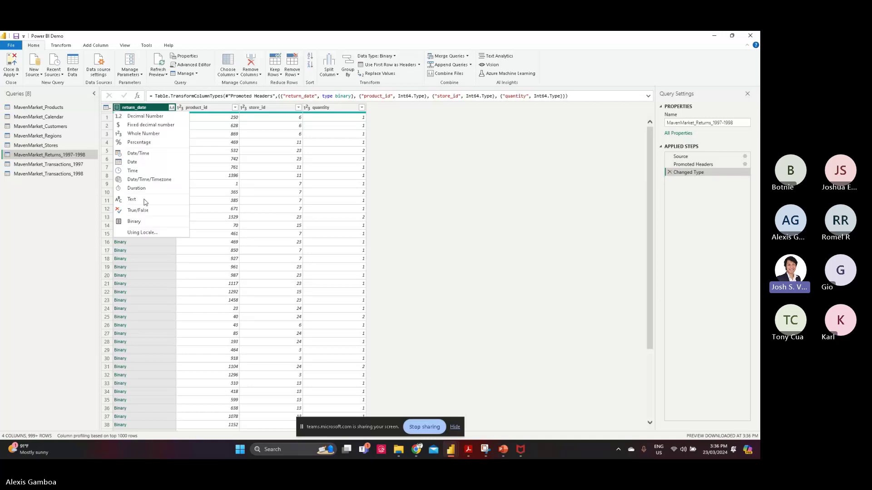
left_click(146, 235)
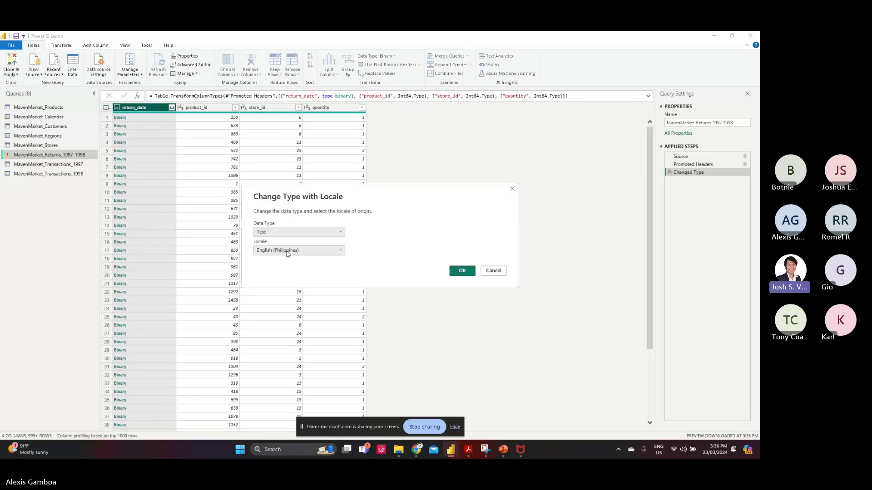
left_click(287, 251)
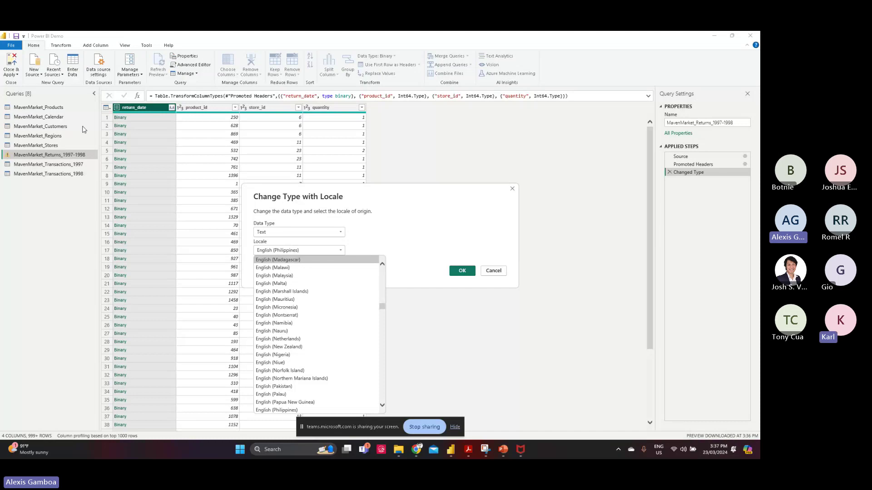
left_click(499, 274)
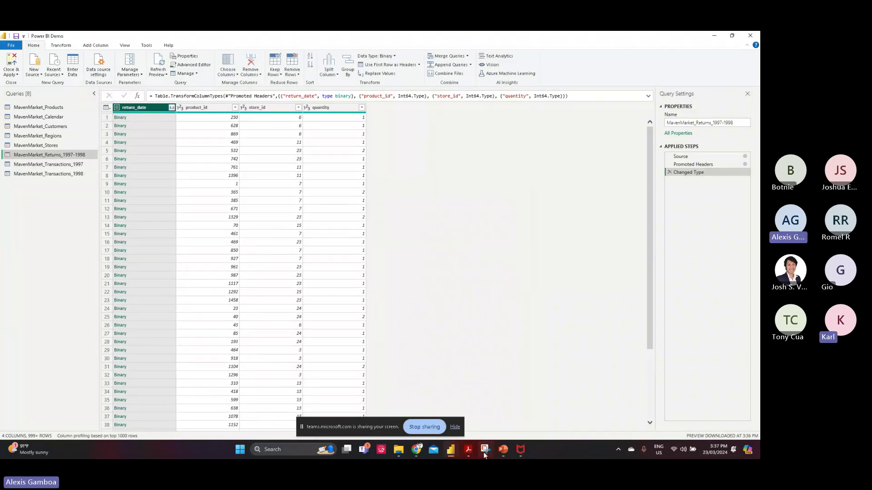
Step: Switch to the PowerPoint presentation and examine the Settings slides, including the one on the Regional Settings locale for import
left_click(503, 449)
scroll(56, 272, "up", 3)
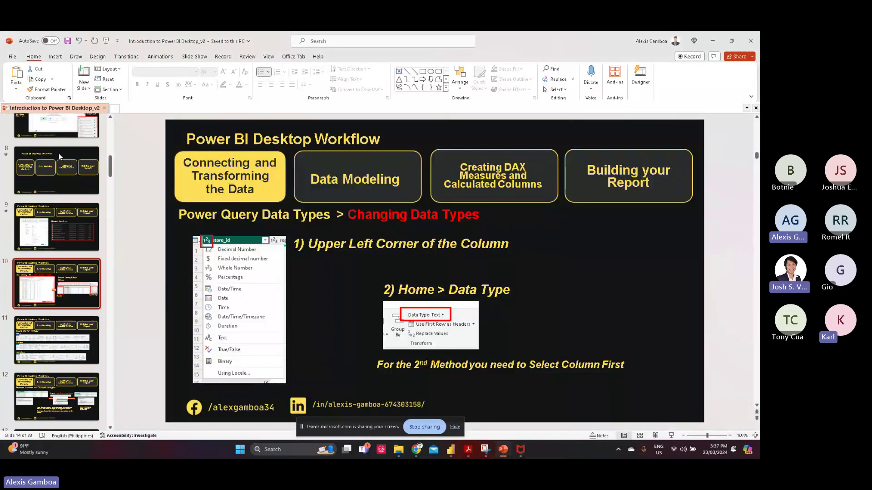
left_click(57, 369)
left_click(61, 160)
left_click(65, 196)
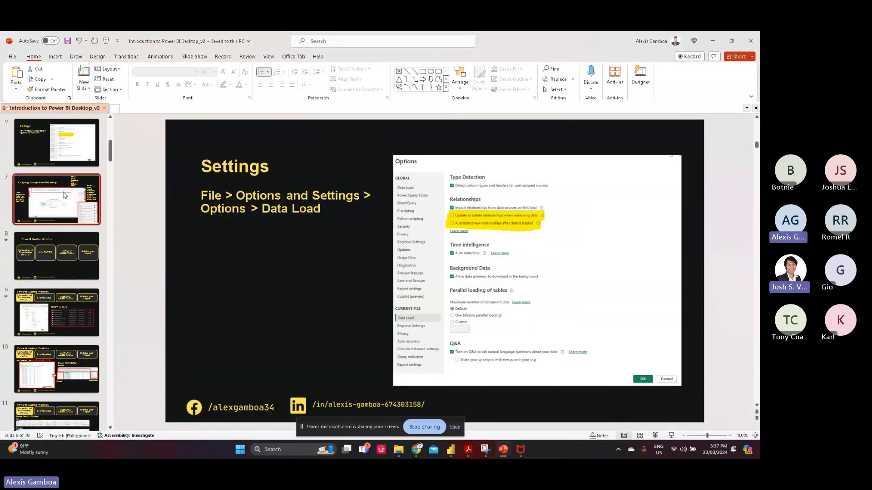
scroll(64, 195, "up", 3)
left_click(64, 200)
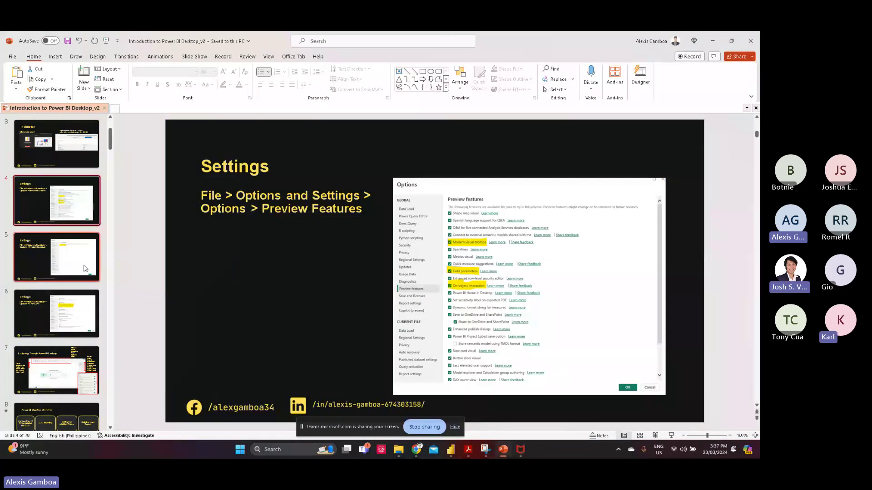
scroll(408, 267, "down", 1)
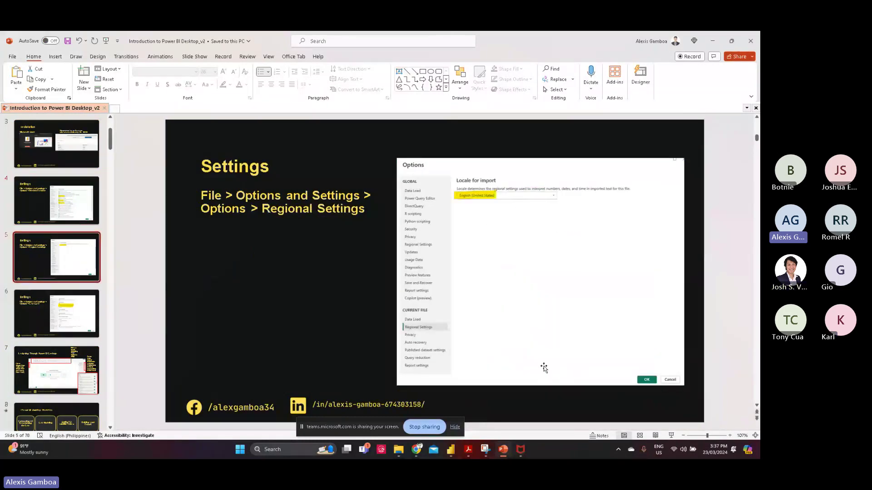
Step: Switch back to Power Query Editor and convert the return_date column to Date/Time with the English (Marshall Islands) locale
left_click(452, 449)
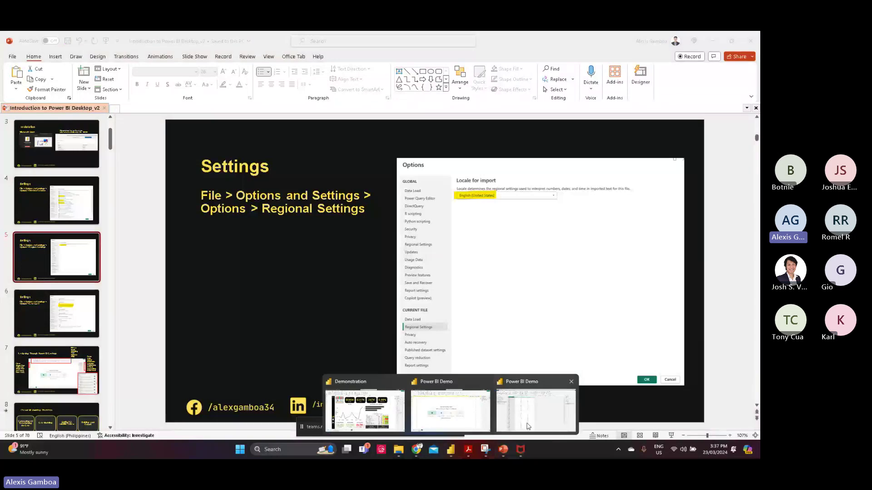
left_click(547, 420)
left_click(116, 108)
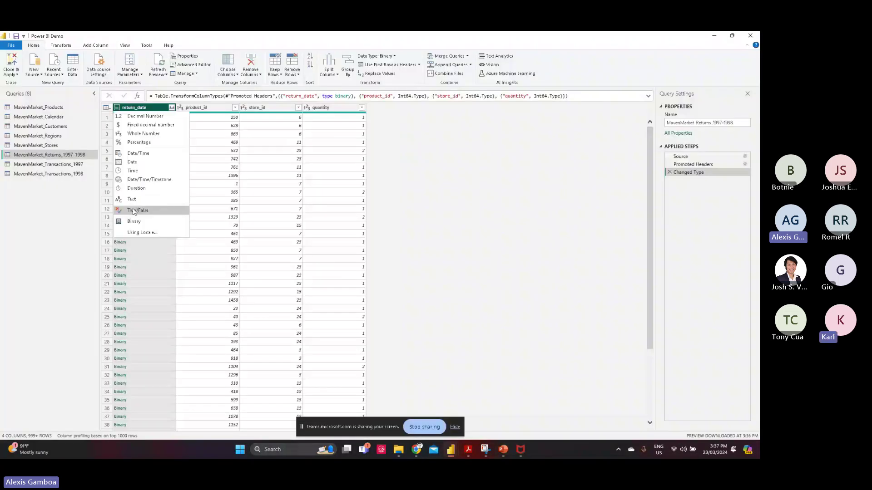
left_click(138, 235)
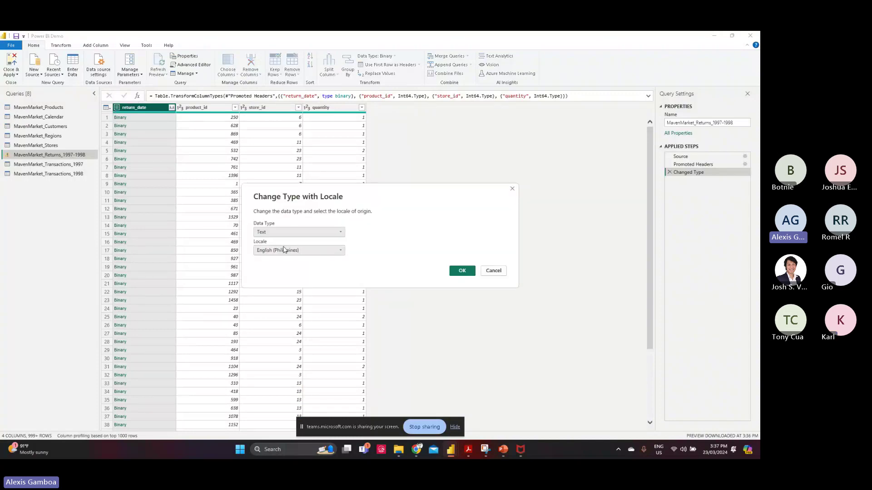
left_click(298, 232)
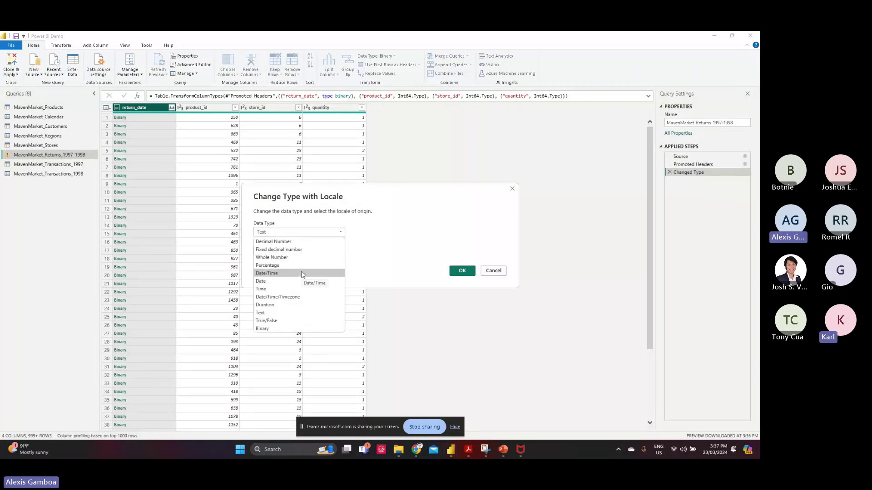
left_click(303, 274)
left_click(297, 250)
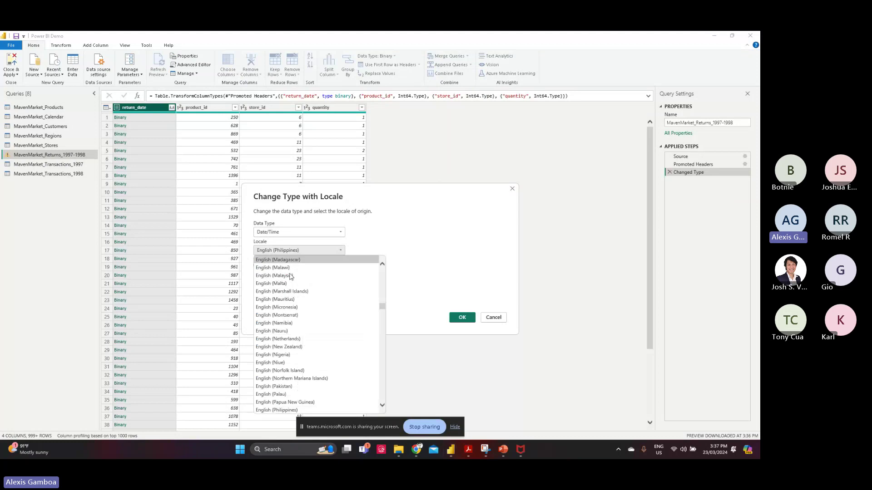
left_click(313, 292)
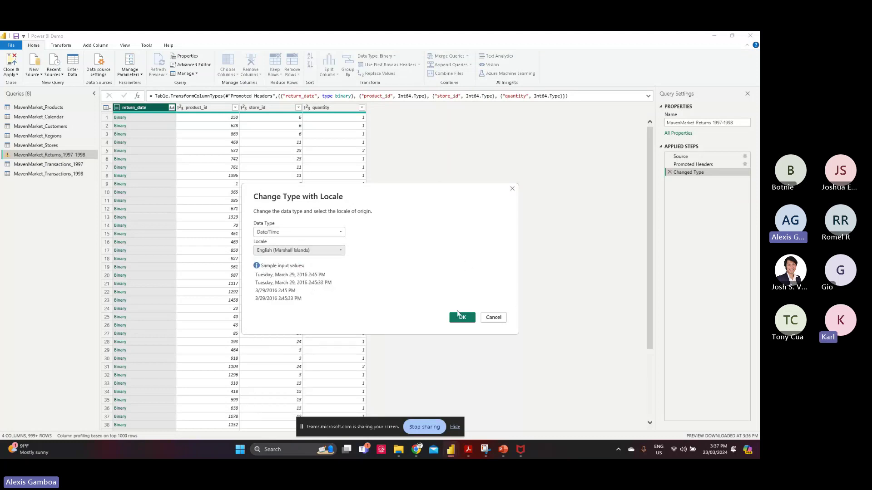
left_click(460, 316)
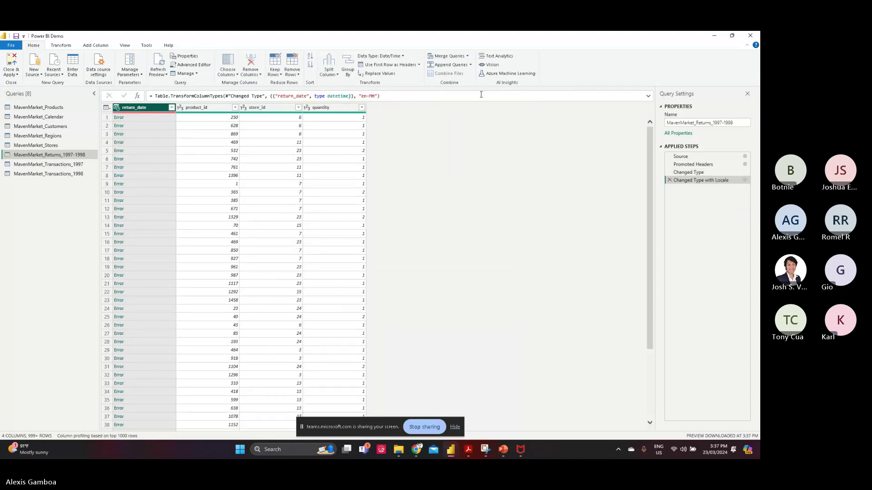
Step: Delete the Changed Type and Changed Type with Locale steps from the MavenMarket_Returns_1997-1998 query
left_click(668, 172)
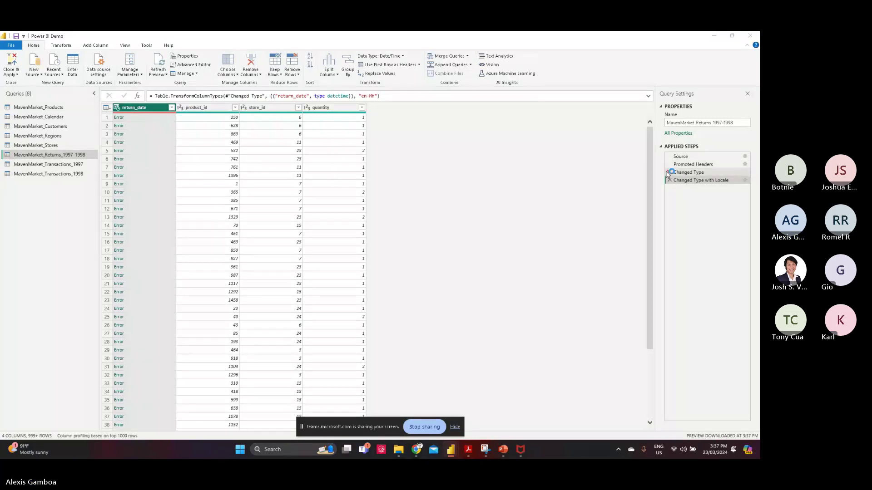
left_click(454, 257)
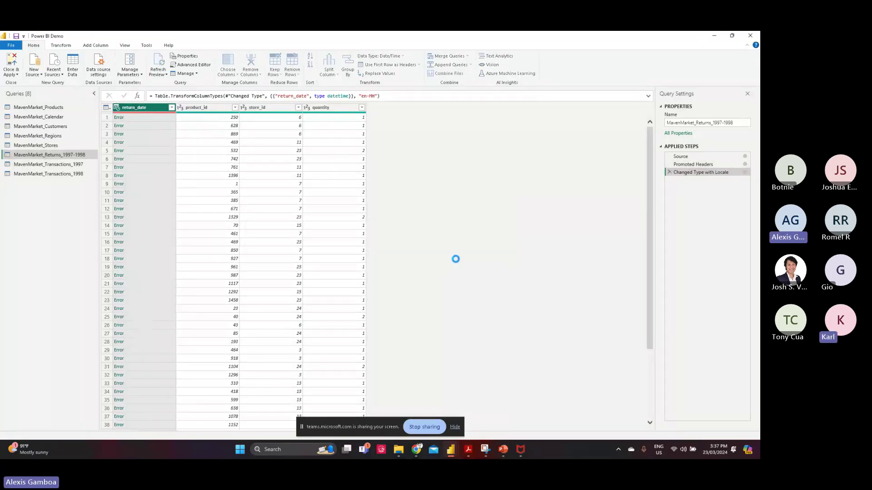
left_click(669, 173)
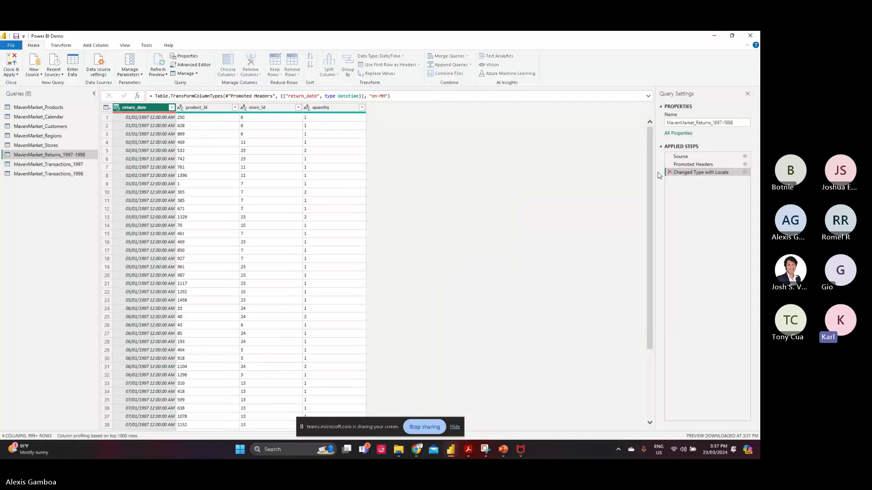
Step: Convert the return_date column of the MavenMarket_Returns_1997-1998 query to Text with the English (Marshall Islands) locale
left_click(117, 107)
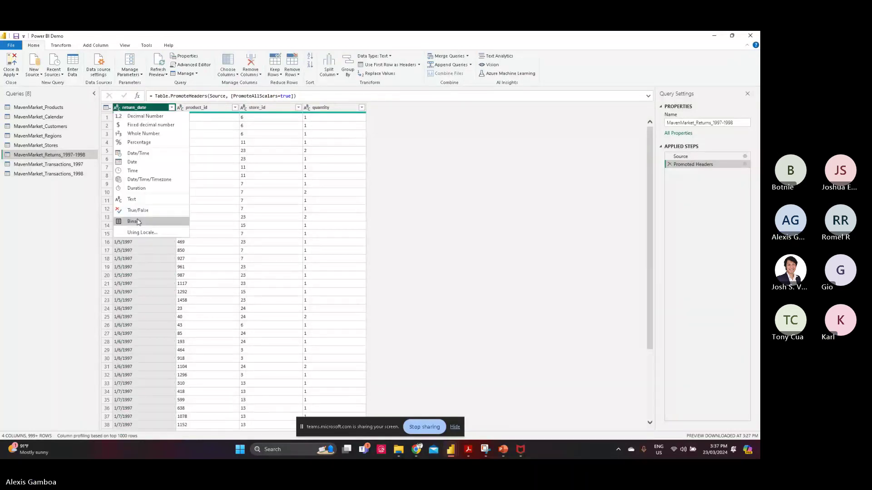
left_click(150, 233)
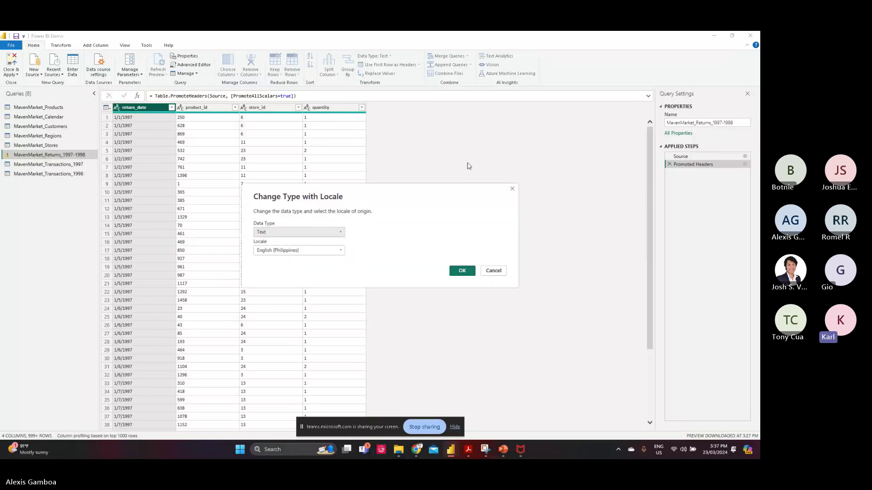
left_click(287, 250)
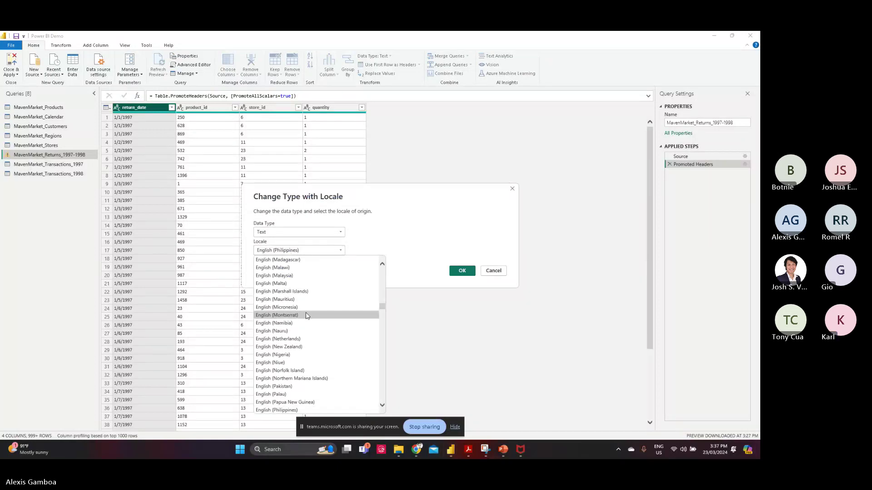
left_click(318, 293)
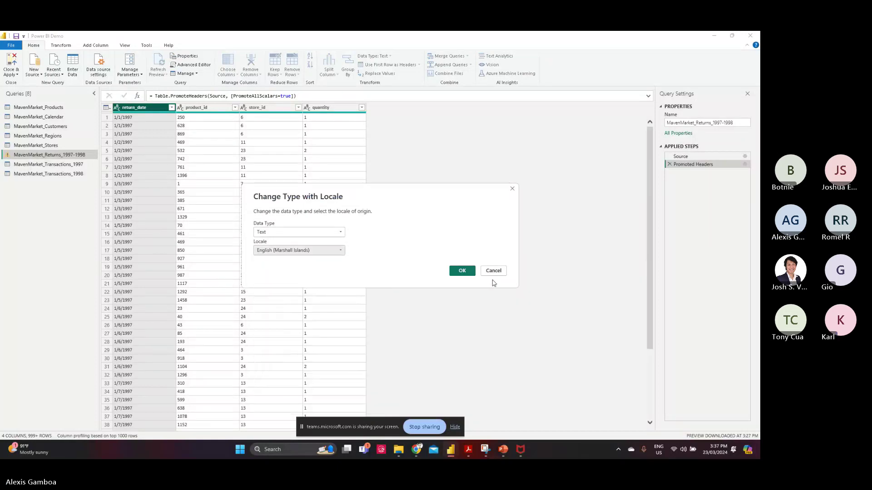
left_click(465, 271)
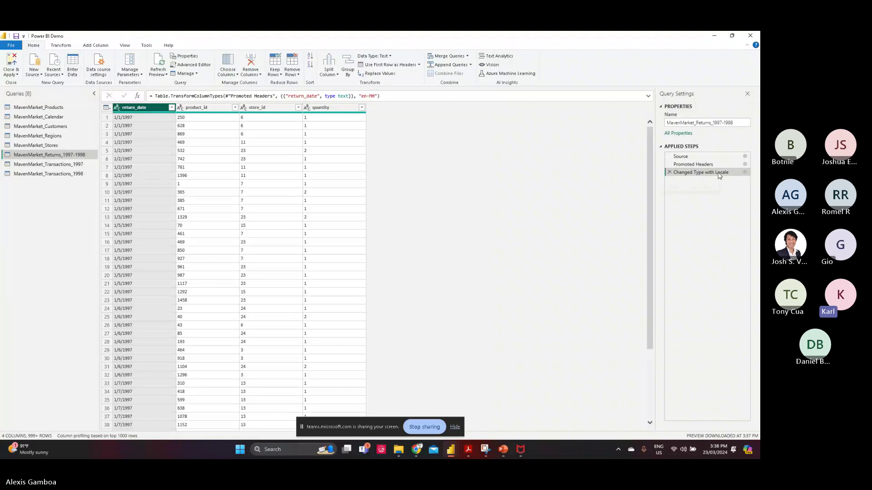
Step: Delete the Changed Type with Locale step from the MavenMarket_Returns_1997-1998 query
left_click(113, 110)
left_click(136, 210)
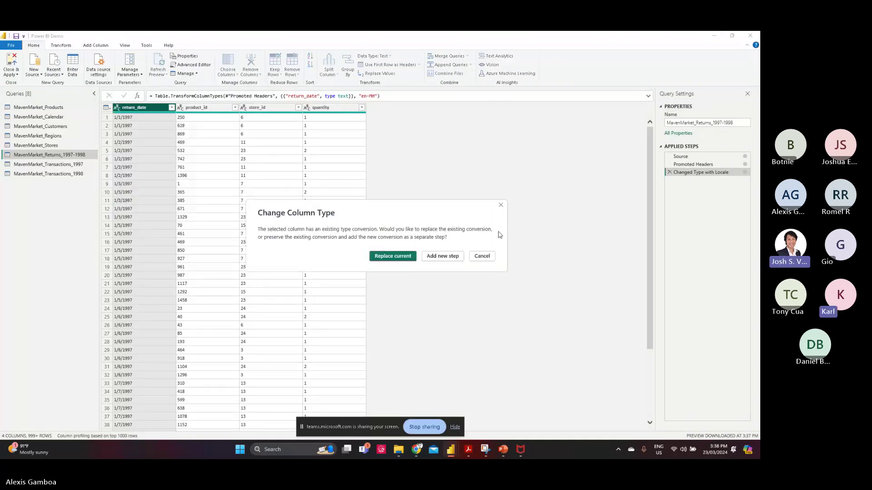
left_click(499, 203)
left_click(669, 172)
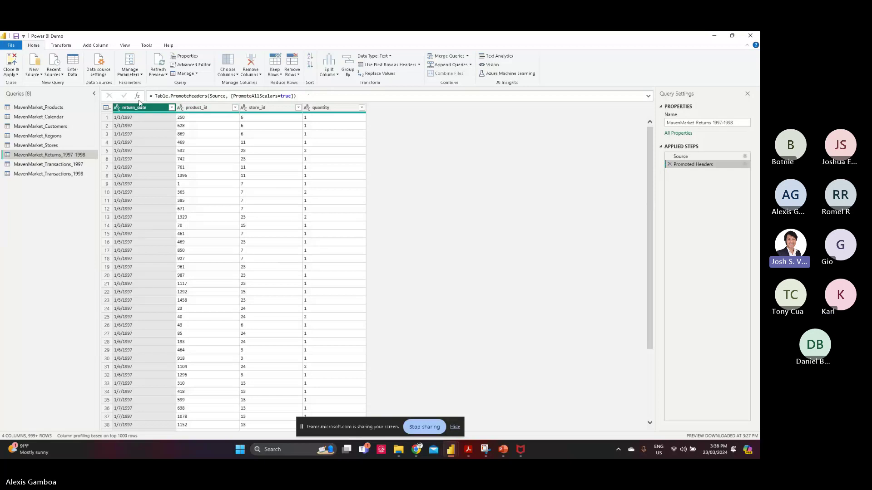
Step: Convert the return_date column of the MavenMarket_Returns_1997-1998 query to Date with the English (Marshall Islands) locale
left_click(116, 109)
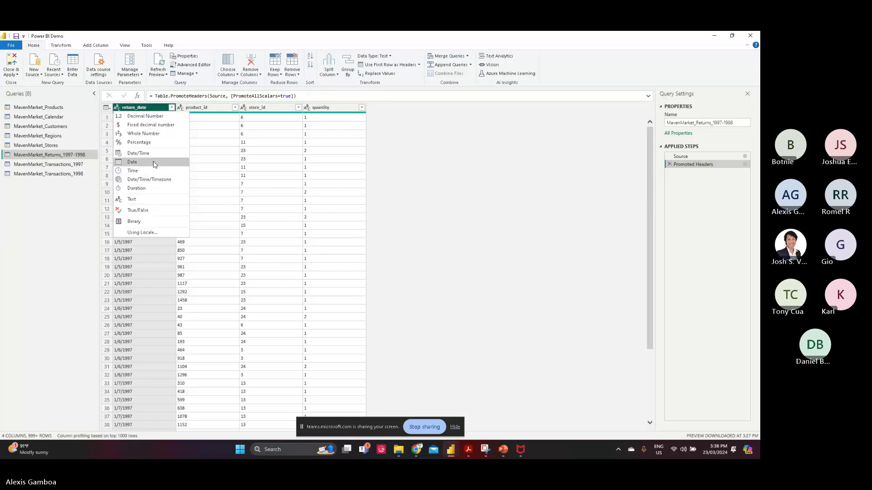
left_click(151, 232)
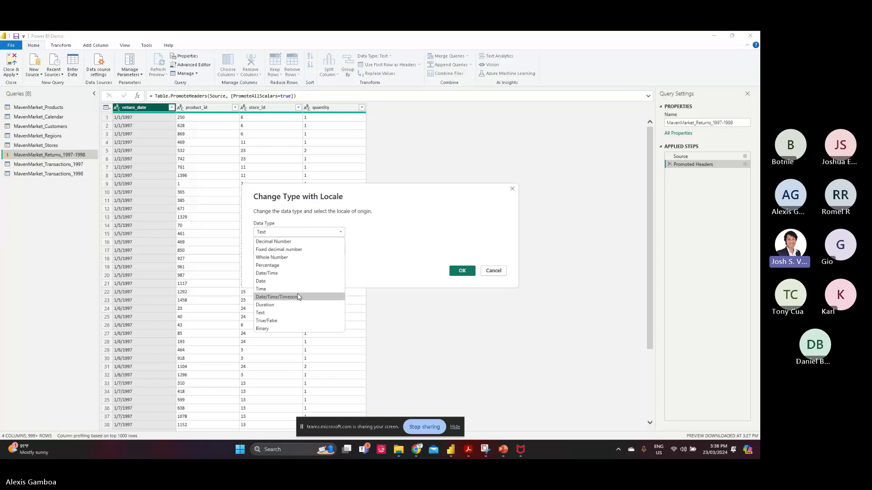
left_click(300, 281)
left_click(300, 250)
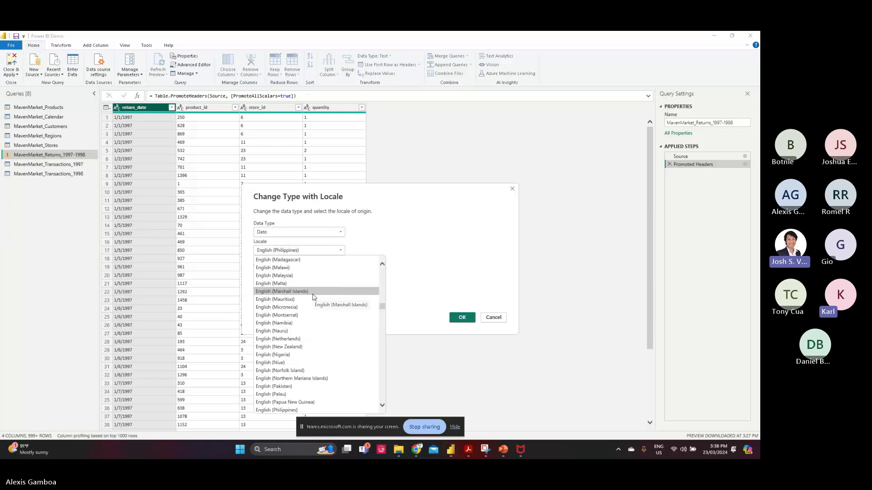
left_click(313, 292)
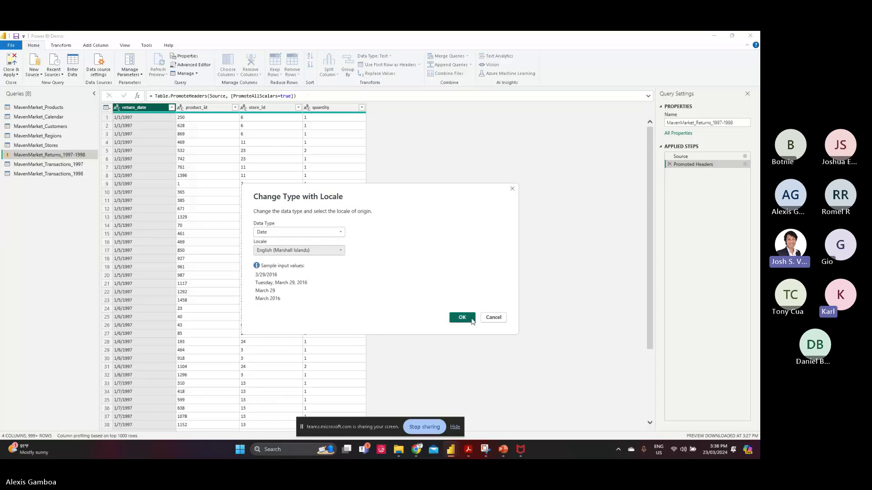
left_click(462, 318)
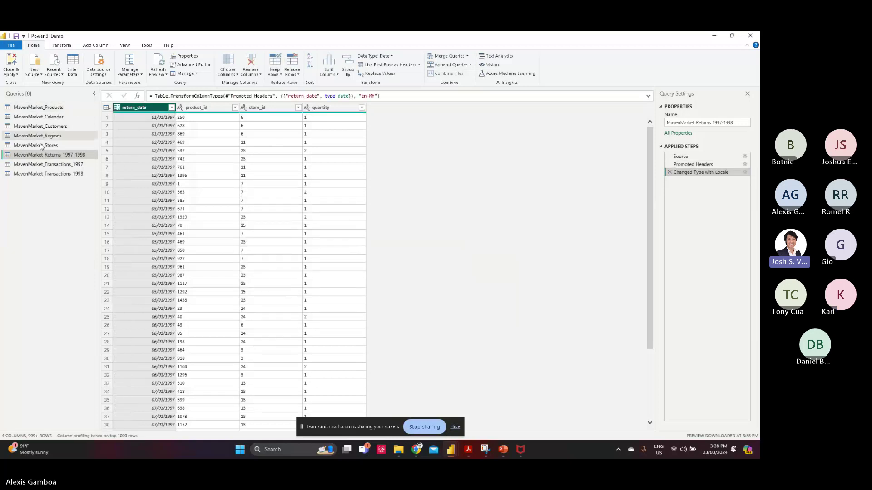
Step: In the MavenMarket_Transactions_1997 query, delete the Changed Type step and convert transaction_date to Date with the English (Marshall Islands) locale
left_click(48, 164)
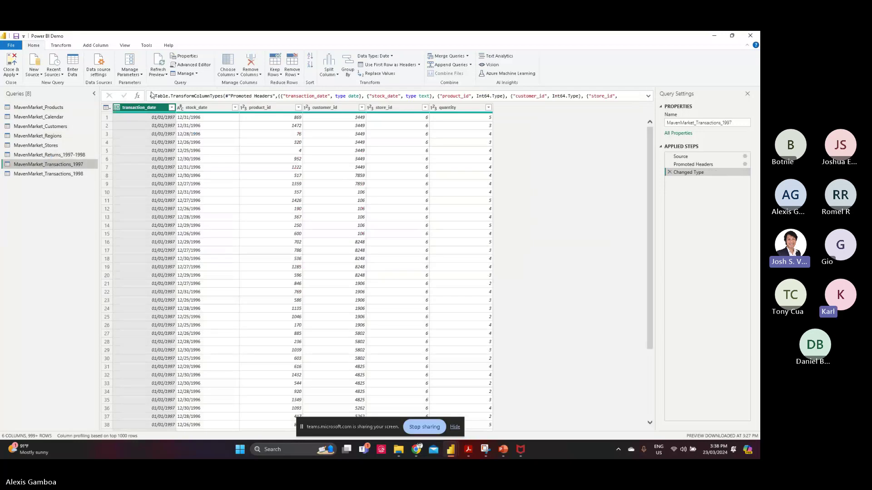
left_click(118, 108)
left_click(669, 172)
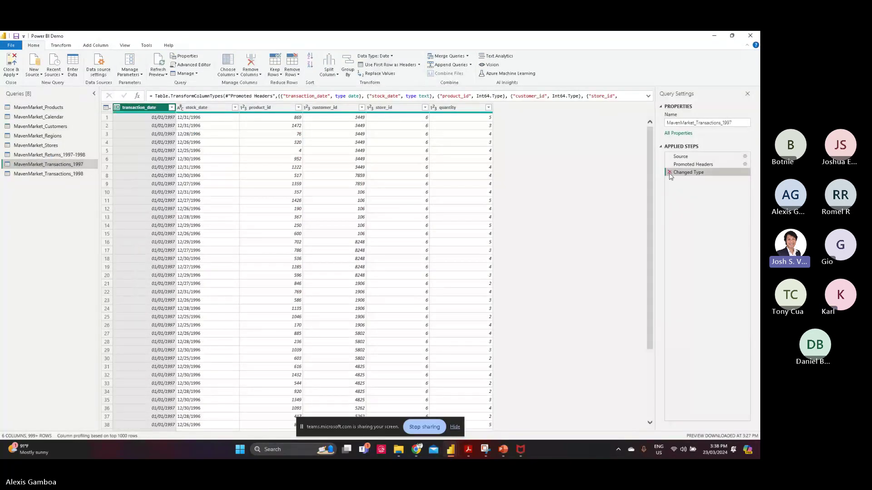
left_click(118, 107)
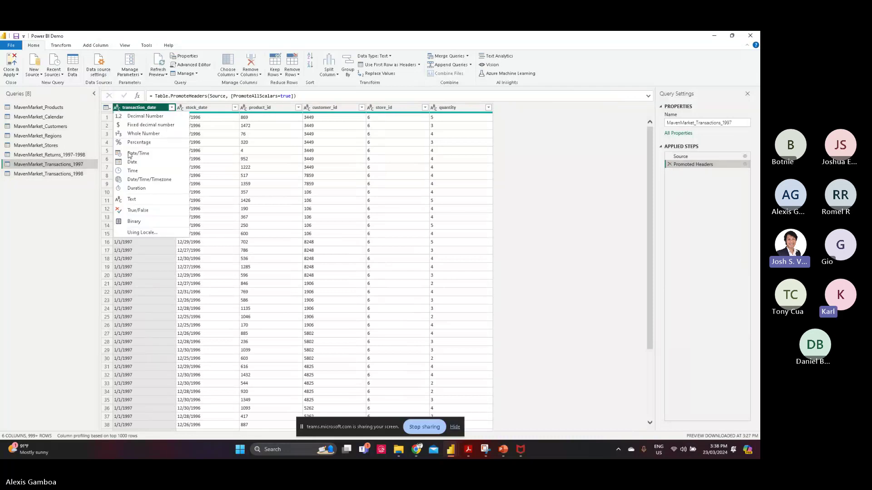
left_click(144, 233)
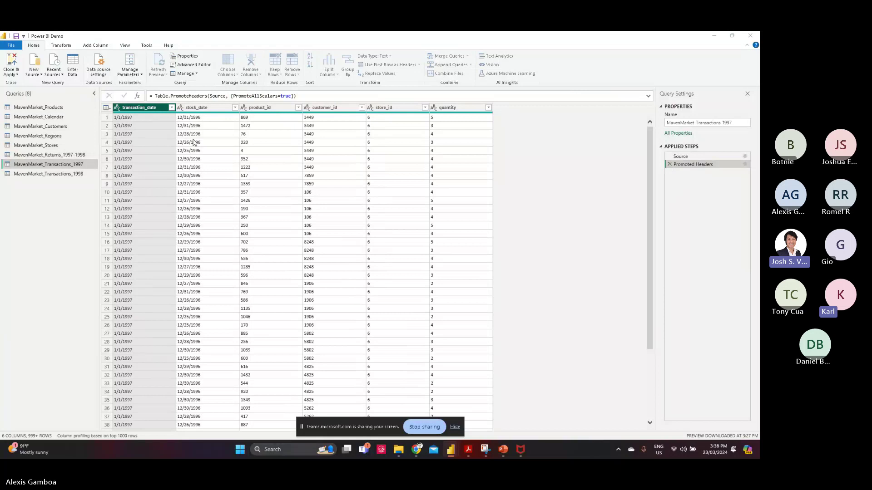
left_click(295, 252)
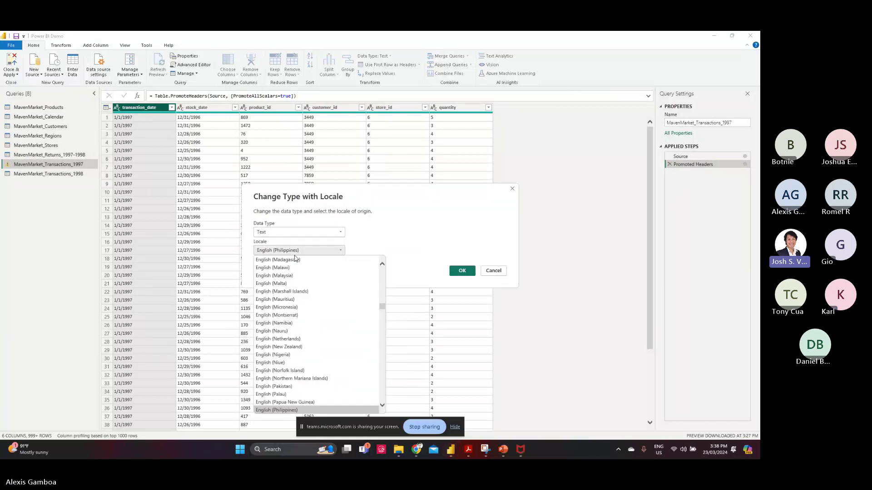
left_click(291, 291)
left_click(322, 233)
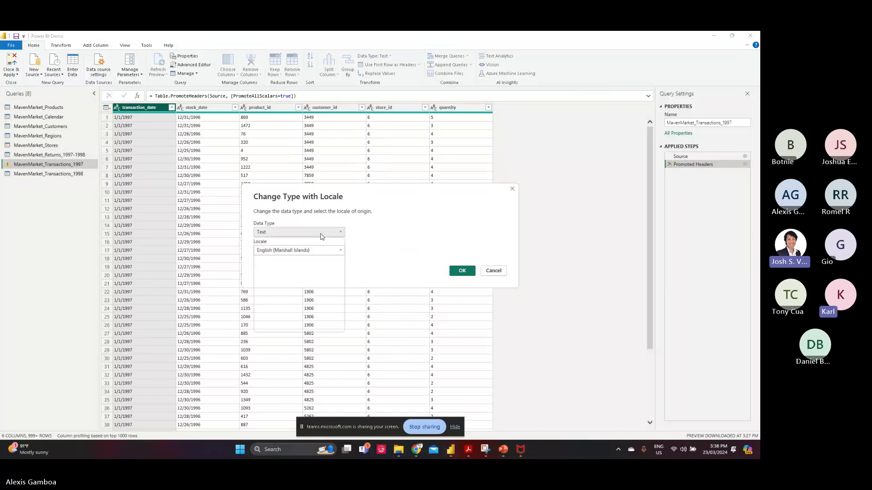
left_click(271, 281)
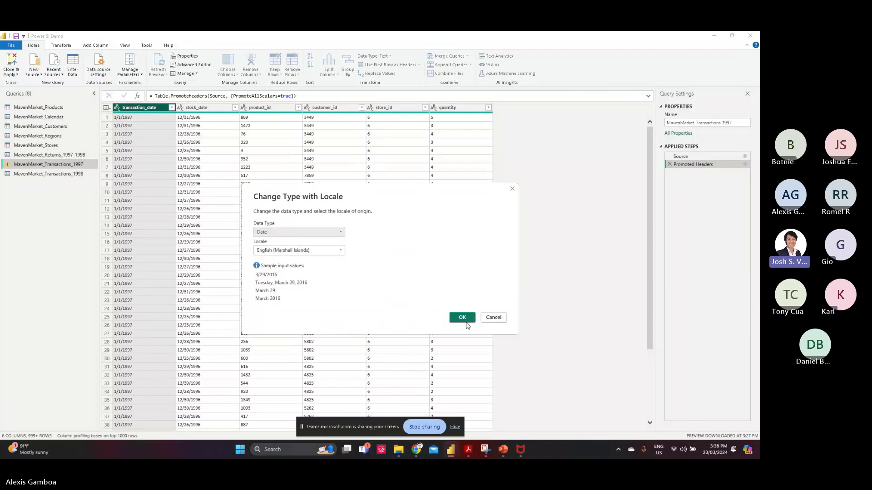
left_click(462, 318)
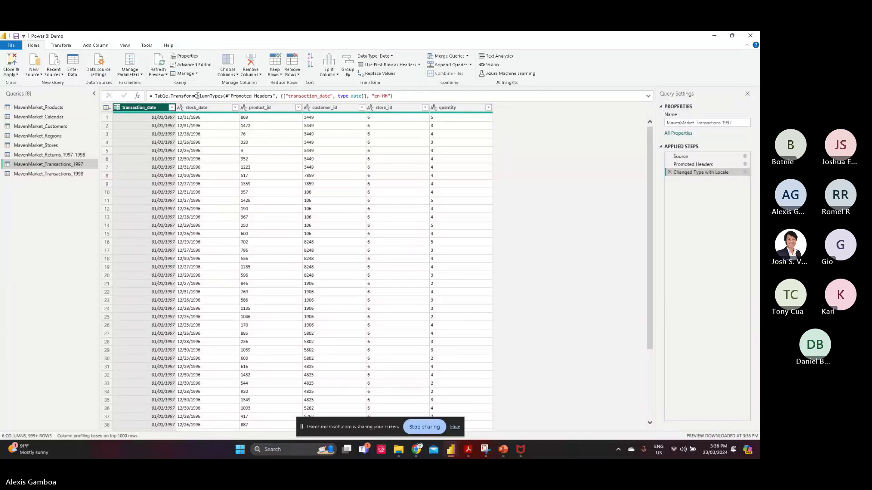
Step: In the MavenMarket_Transactions_1998 query, delete the Changed Type step and convert transaction_date to Date with the English (Marshall Islands) locale
left_click(59, 176)
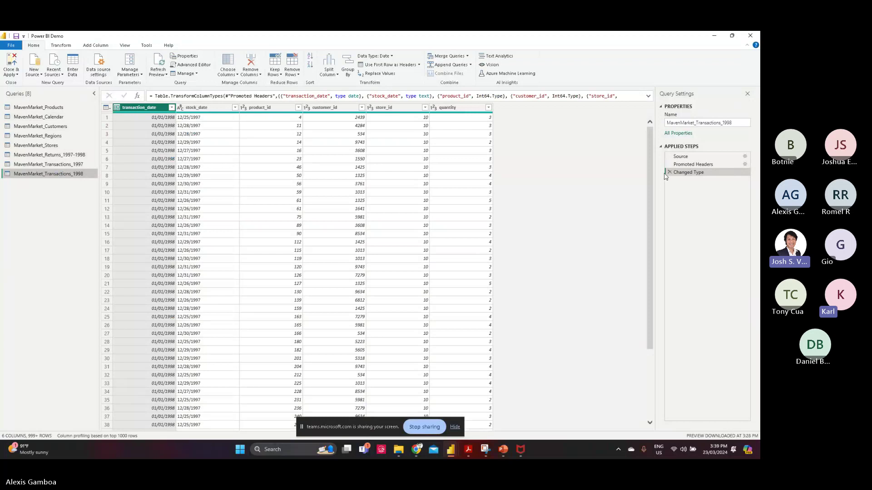
left_click(670, 173)
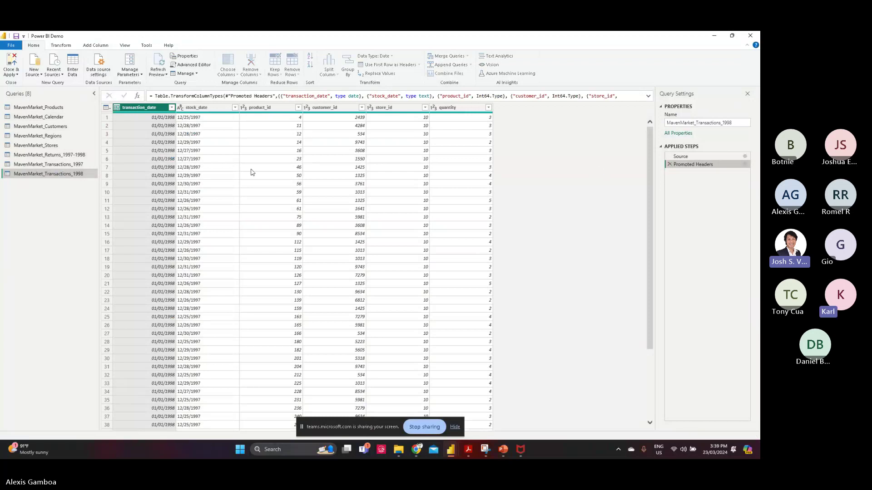
left_click(116, 108)
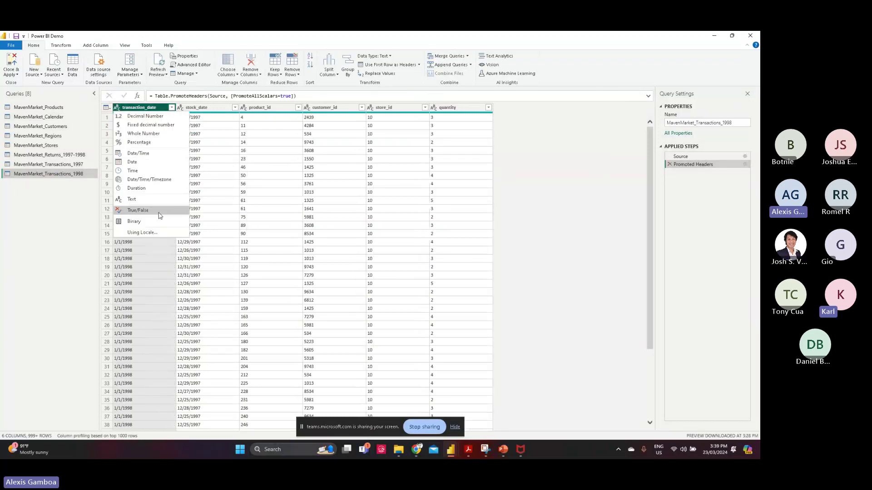
left_click(163, 234)
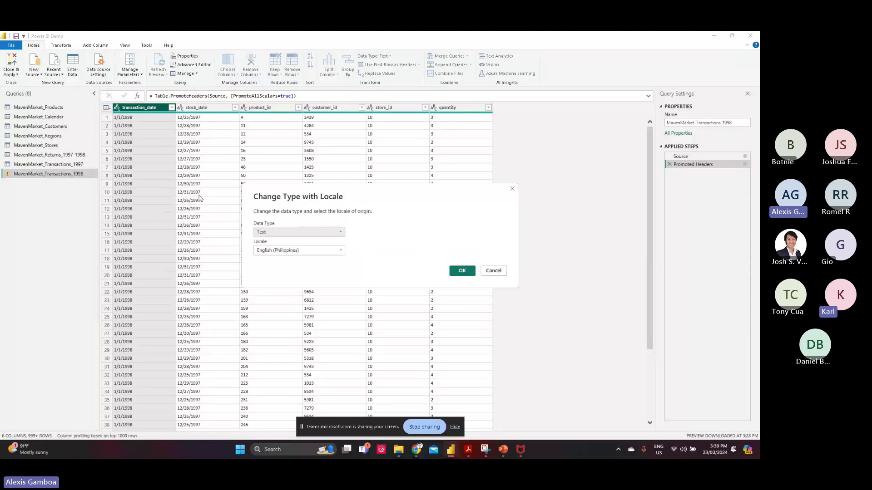
left_click(307, 234)
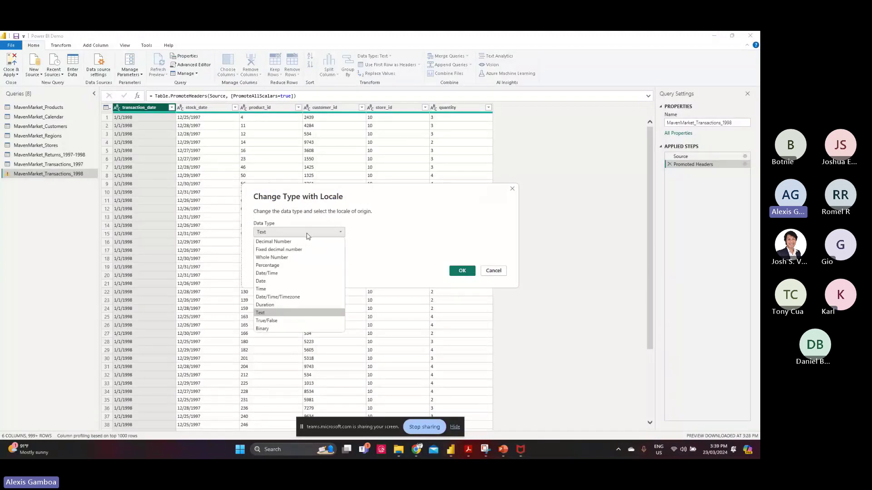
left_click(291, 281)
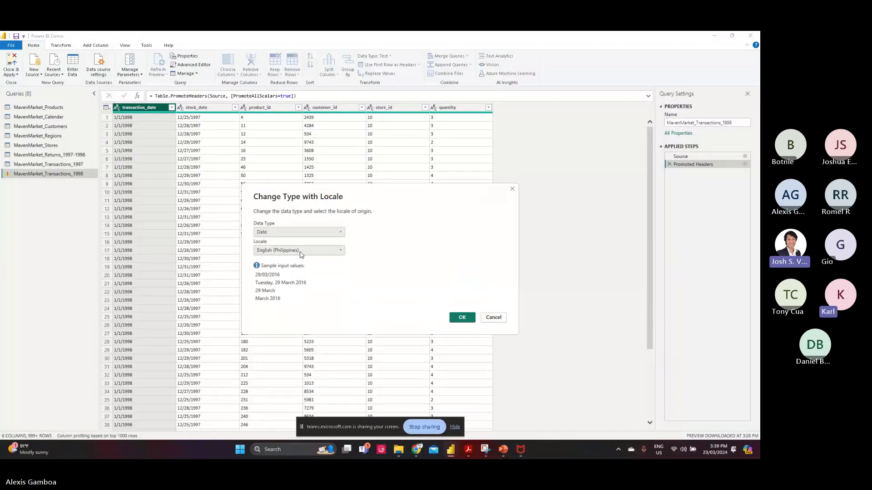
left_click(302, 253)
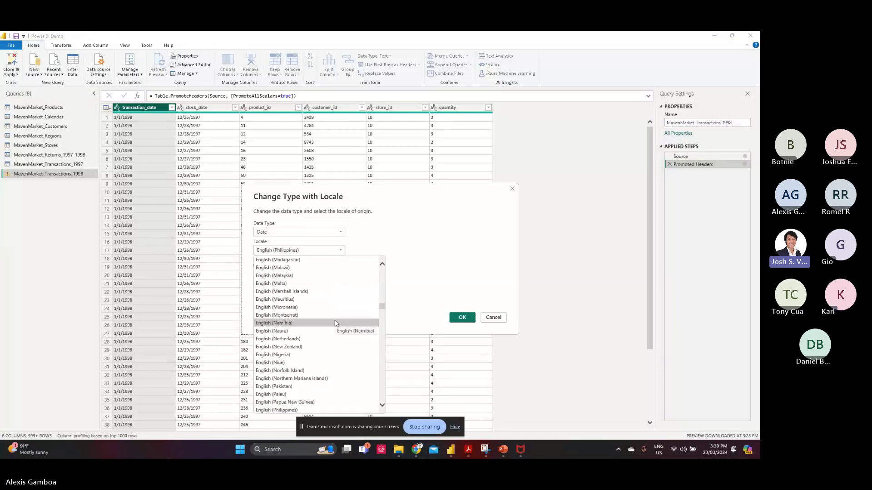
left_click(333, 292)
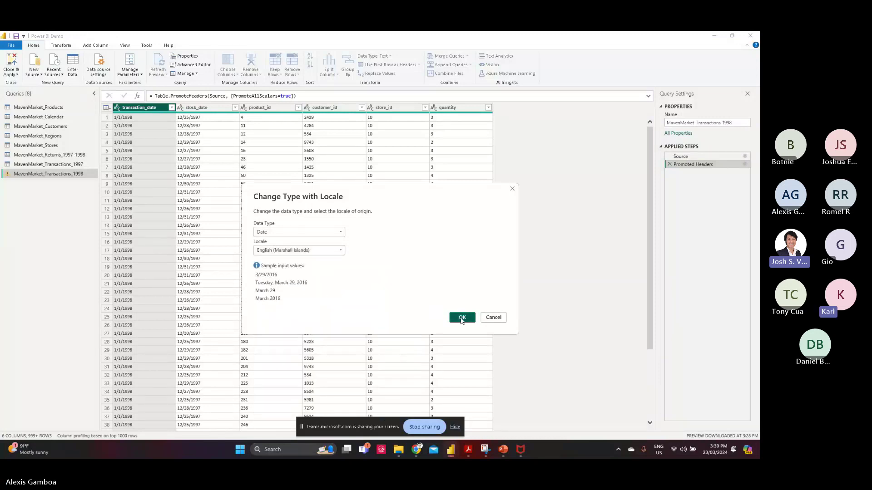
left_click(462, 318)
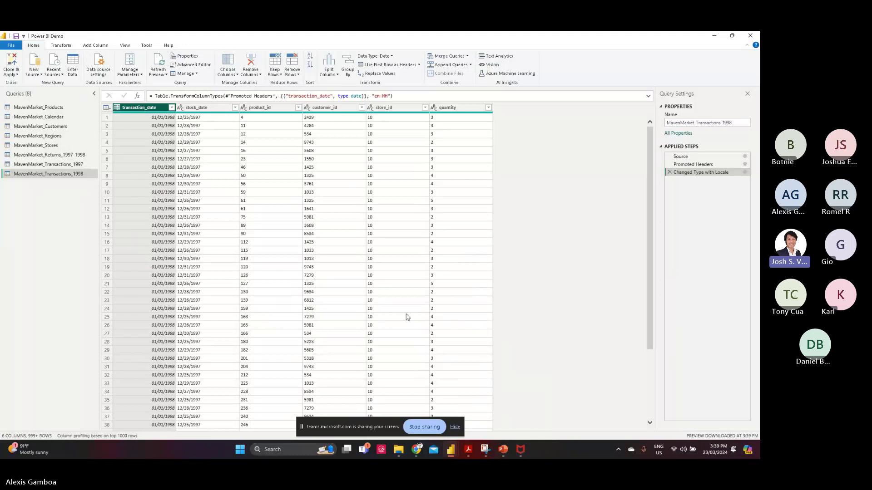
Step: In the MavenMarket_Transactions_1997 query, convert the stock_date column to Date with the English (Marshall Islands) locale
left_click(63, 167)
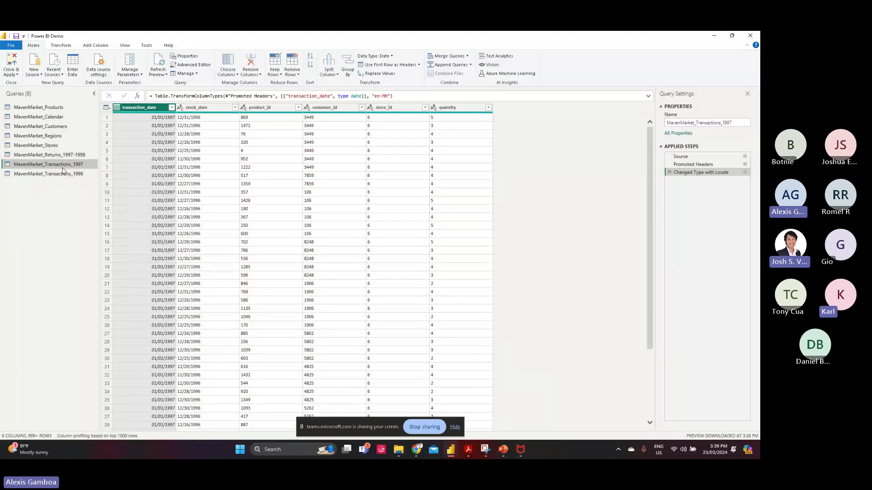
right_click(182, 111)
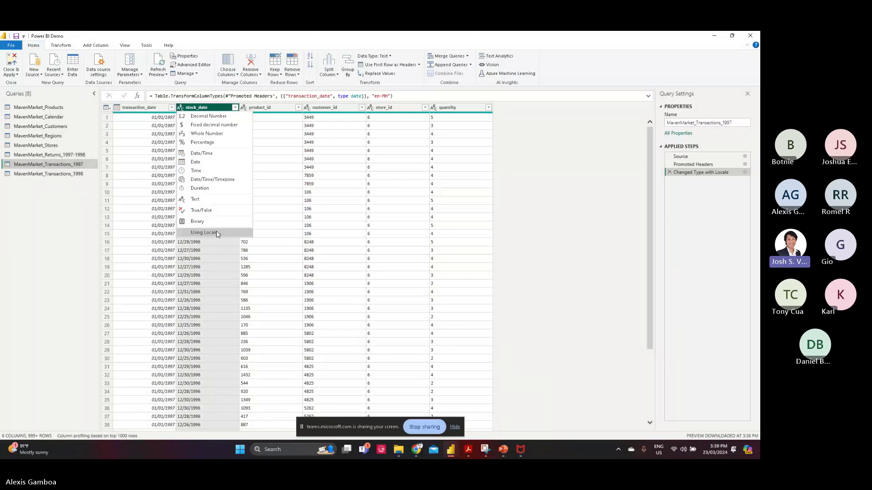
key("Escape")
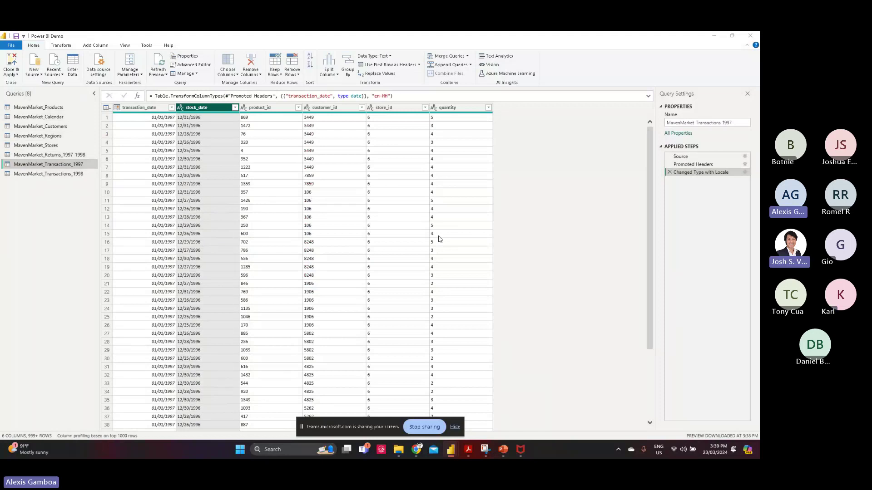
left_click(335, 233)
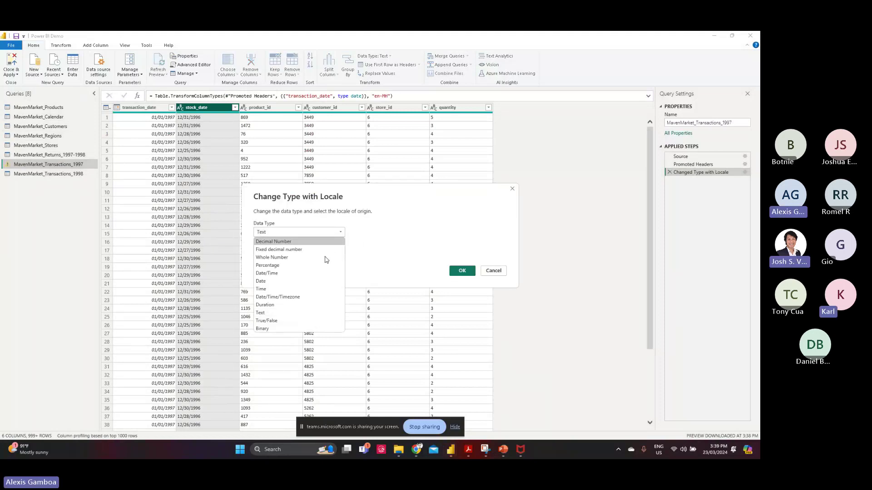
left_click(290, 281)
left_click(297, 251)
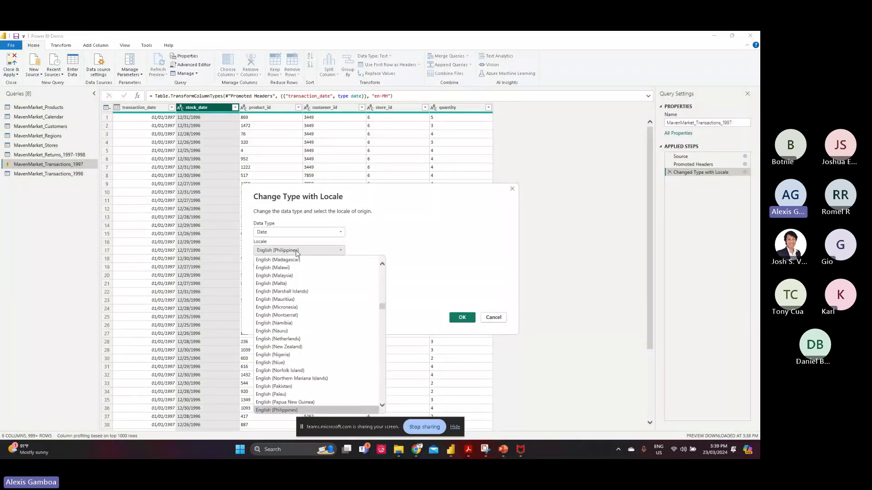
left_click(312, 291)
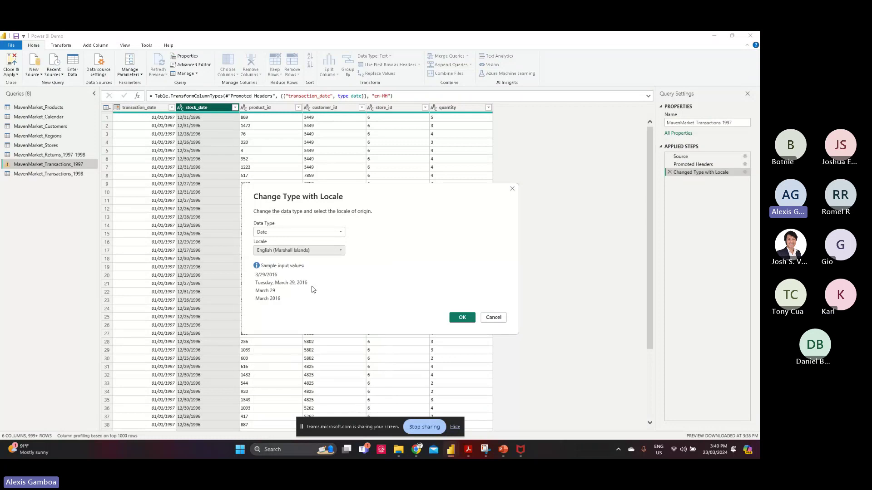
left_click(460, 318)
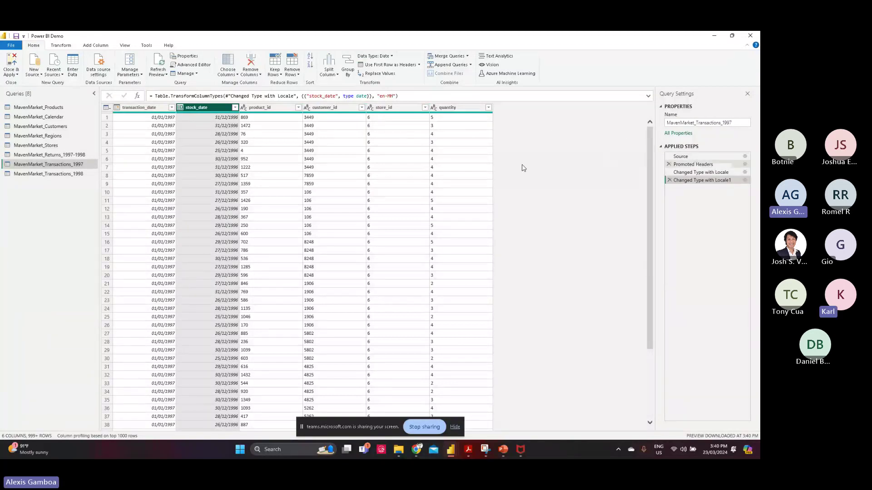
Step: In the MavenMarket_Returns_1997-1998 query, set product_id to Whole Number, replacing its existing type conversion
left_click(28, 156)
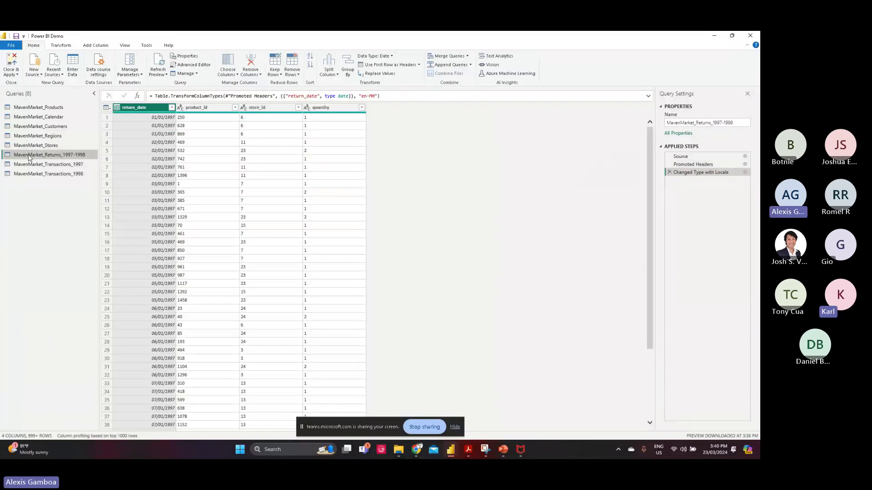
left_click(38, 146)
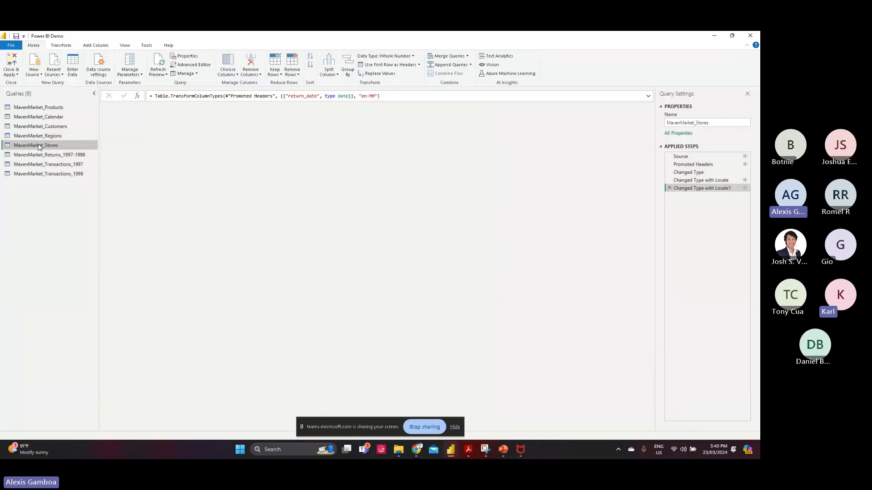
left_click(38, 155)
left_click(181, 108)
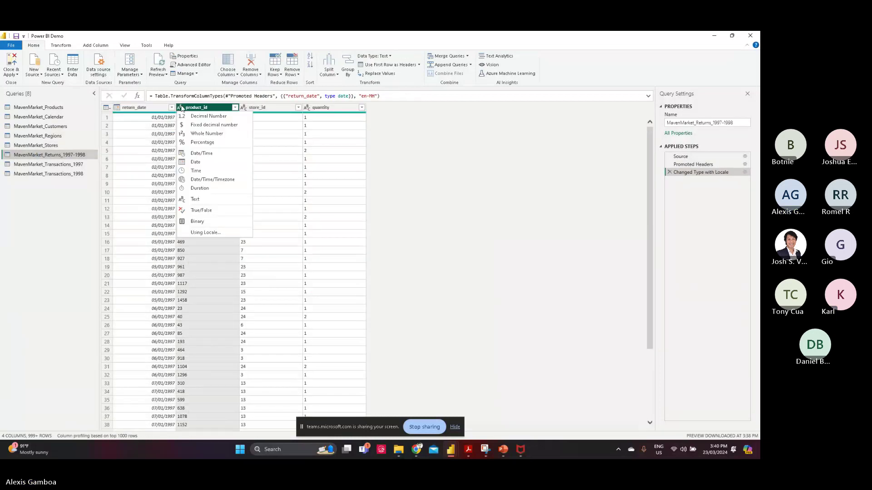
left_click(194, 117)
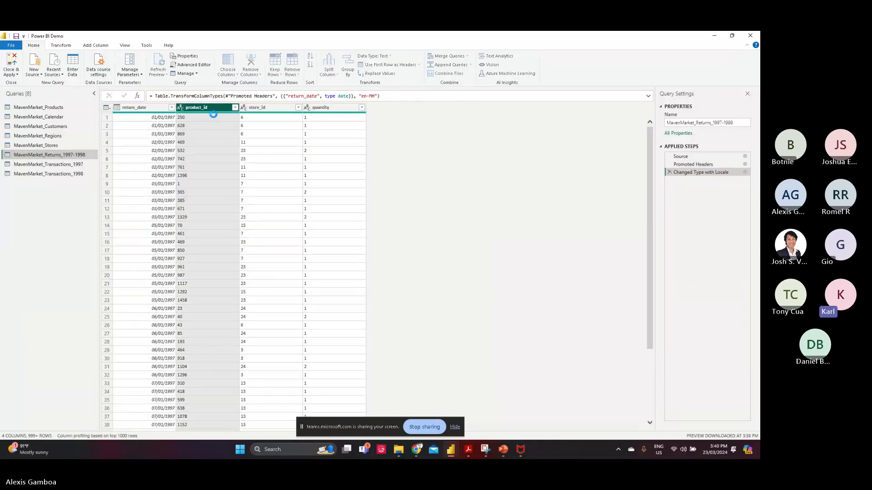
left_click(181, 107)
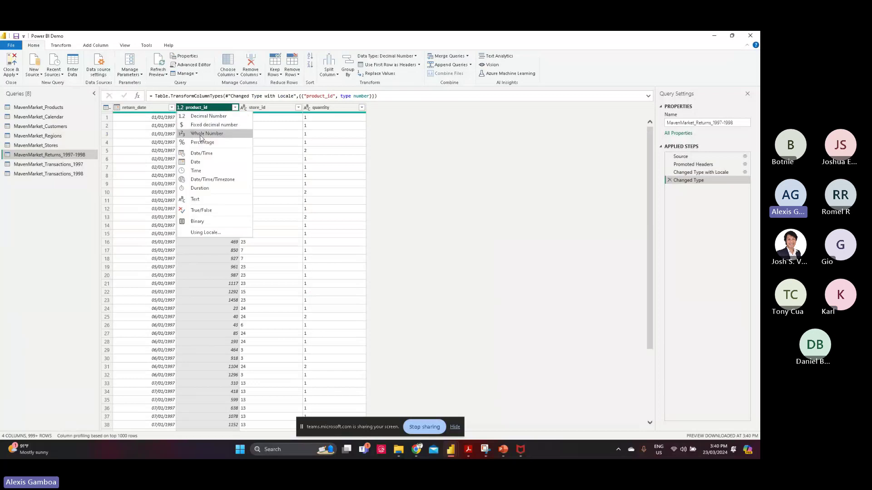
left_click(243, 129)
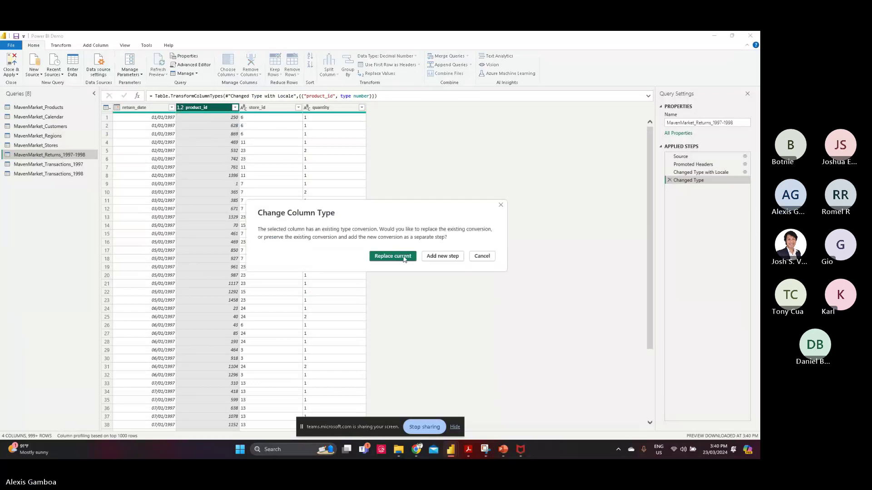
left_click(403, 257)
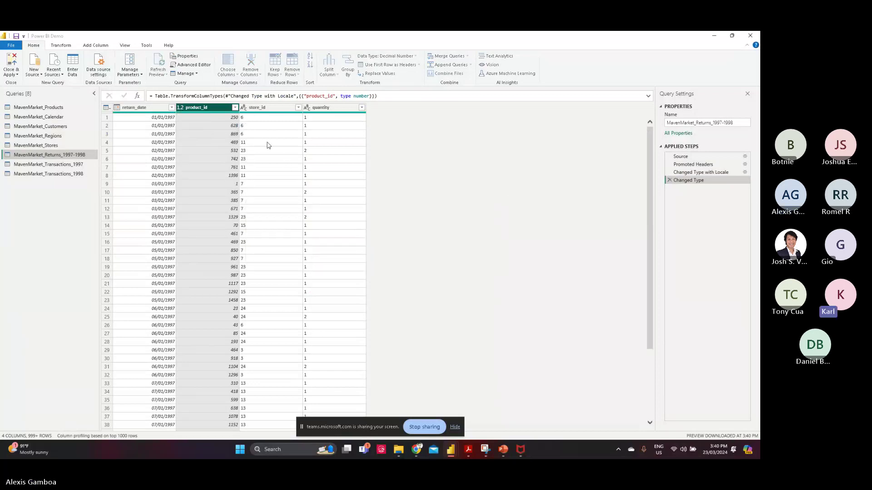
Step: Set the store_id and quantity columns of the MavenMarket_Returns_1997-1998 query to Whole Number
left_click(244, 108)
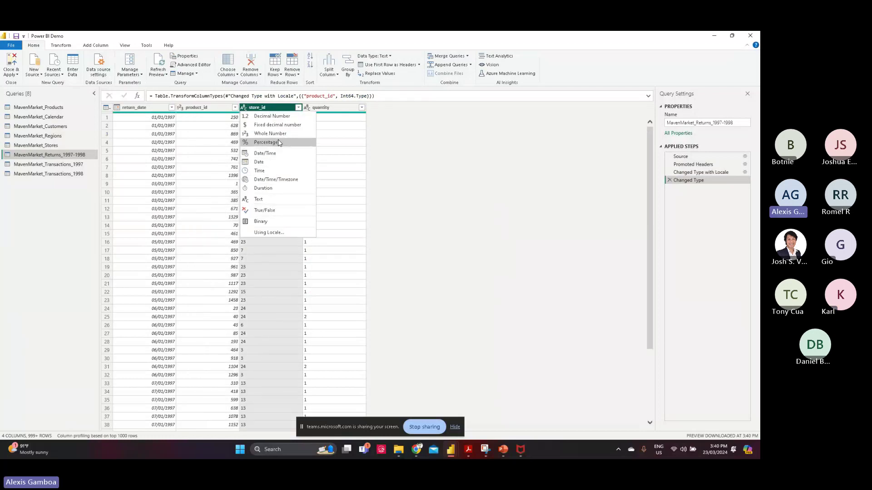
left_click(272, 133)
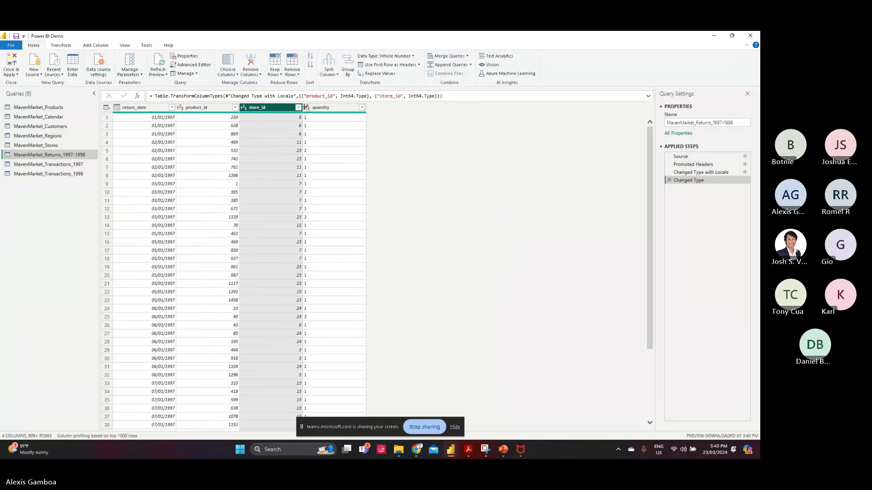
left_click(306, 108)
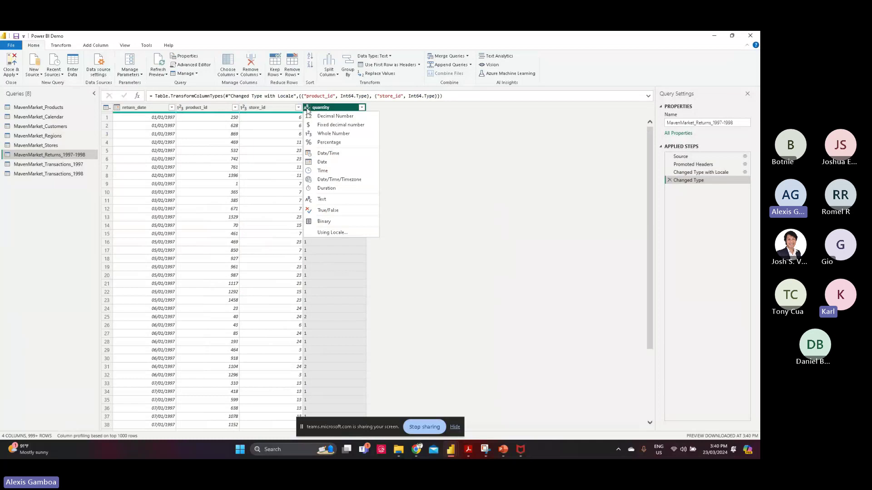
left_click(347, 134)
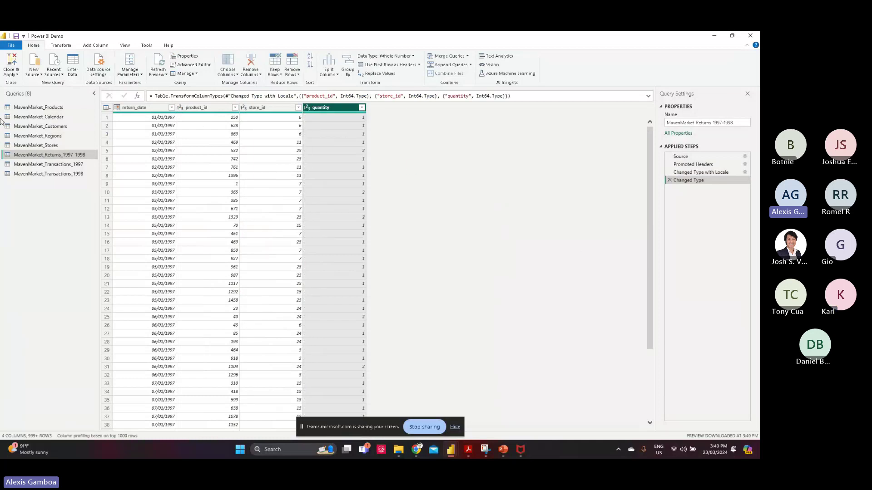
Step: Look through the MavenMarket Stores, Regions, Customers, Calendar and Products queries to check their column types
left_click(41, 146)
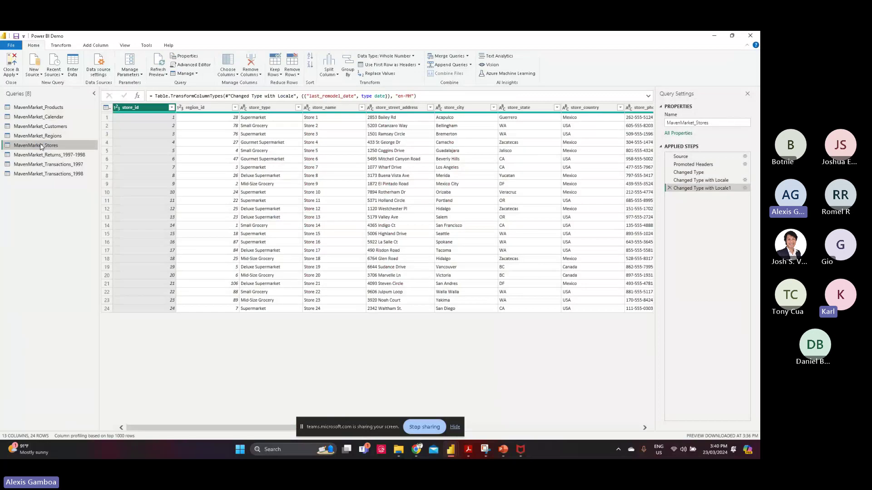
left_click(44, 137)
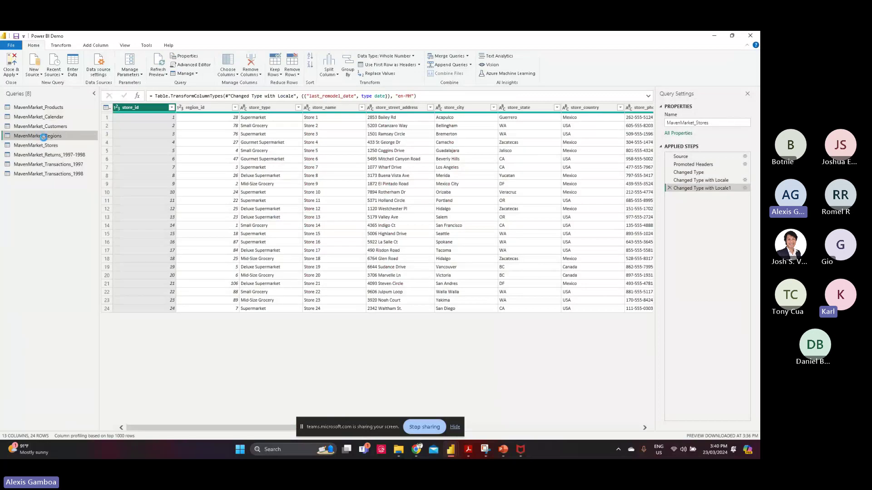
left_click(50, 128)
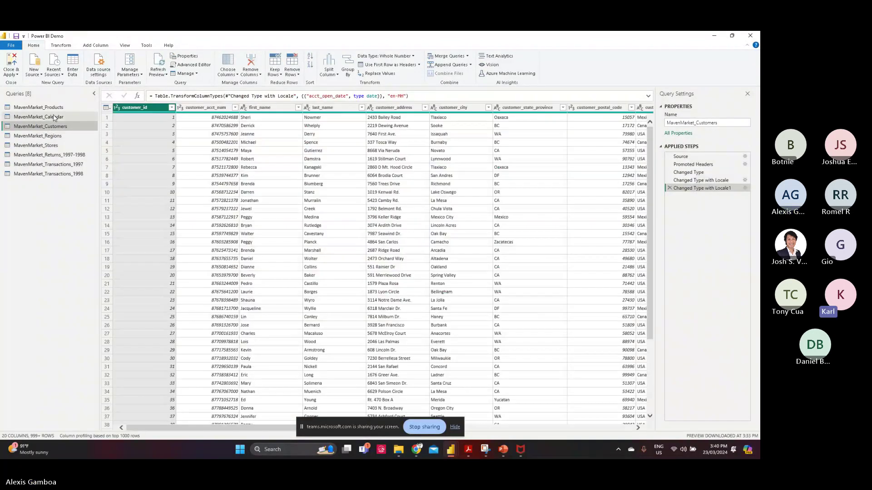
left_click(55, 117)
left_click(55, 108)
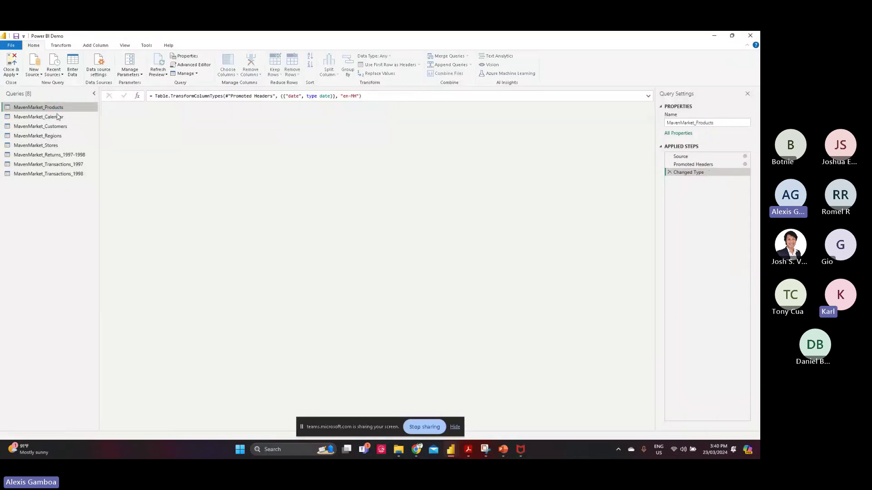
Step: Switch to the Introduction to Power BI Desktop_v2 presentation in PowerPoint and view the slides on changing data types and appending queries
left_click(503, 449)
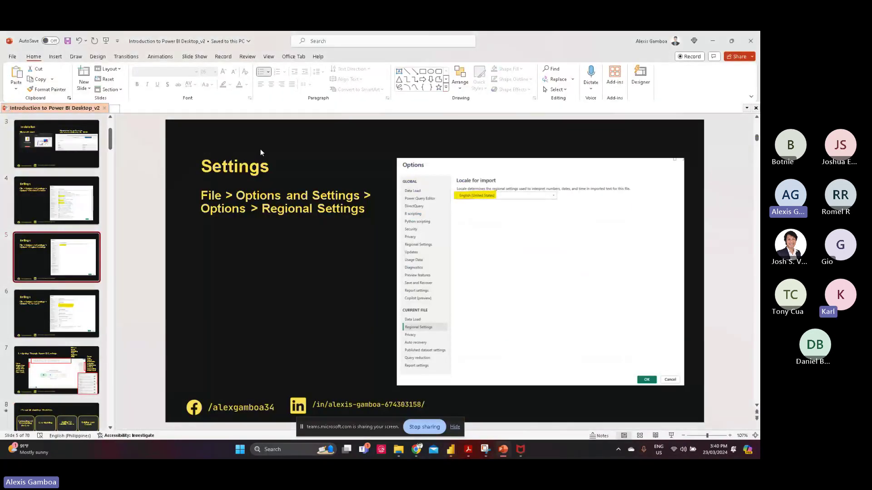
scroll(60, 361, "down", 5)
scroll(58, 350, "down", 2)
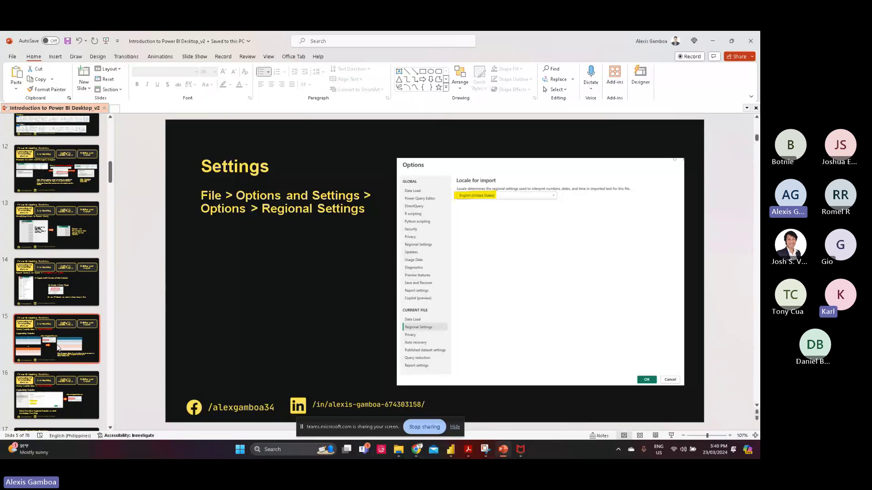
left_click(59, 347)
scroll(55, 291, "down", 1)
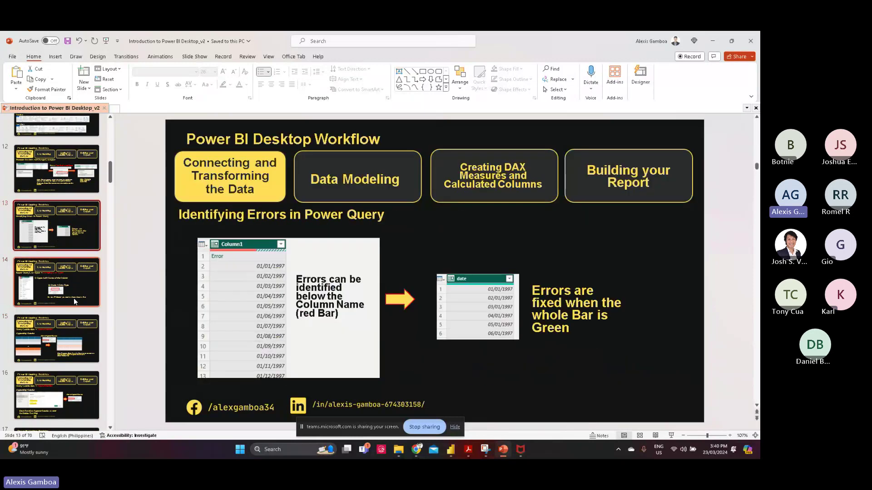
left_click(75, 301)
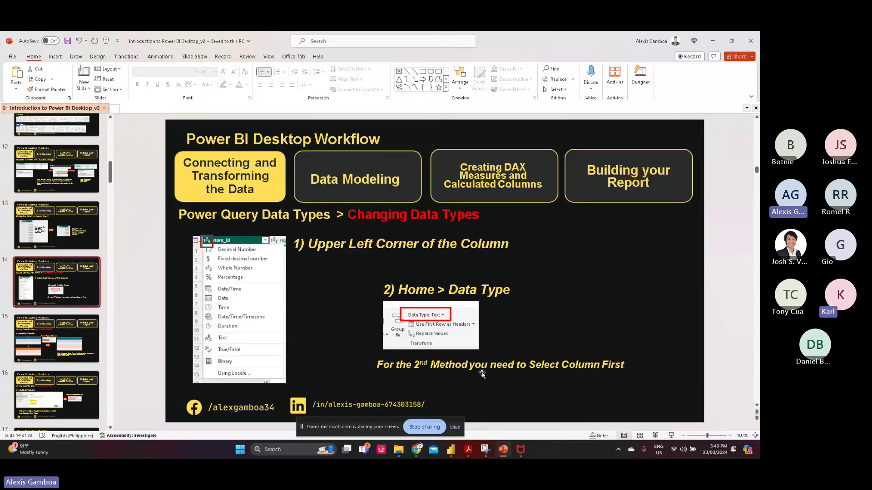
left_click(45, 340)
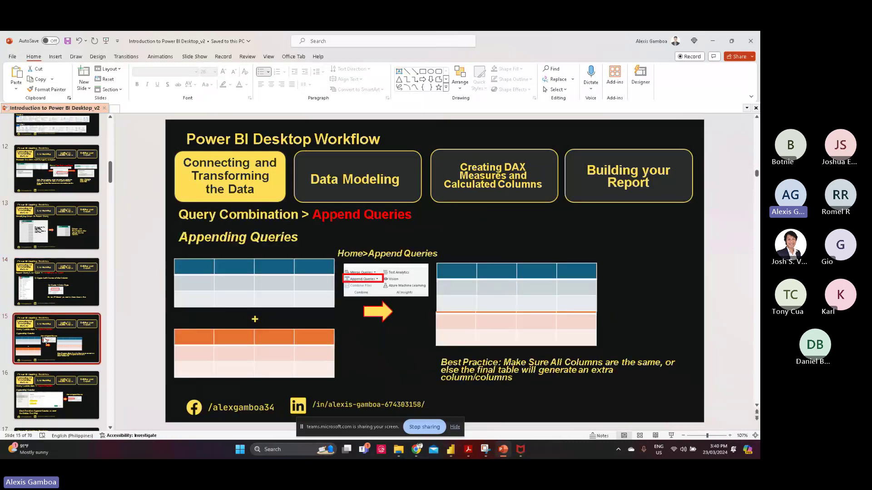
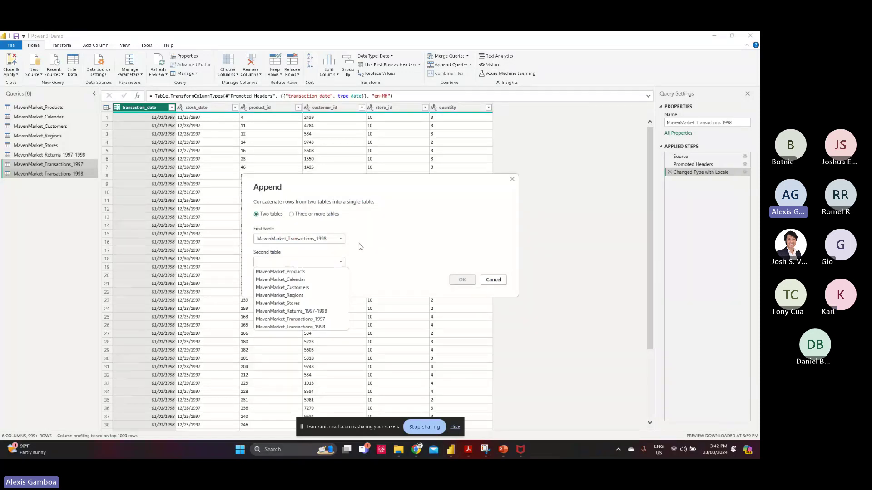
Step: Append two tables into a new query, with MavenMarket_Transactions_1997 as the first table and MavenMarket_Transactions_1998 as the second
left_click(325, 263)
left_click(333, 246)
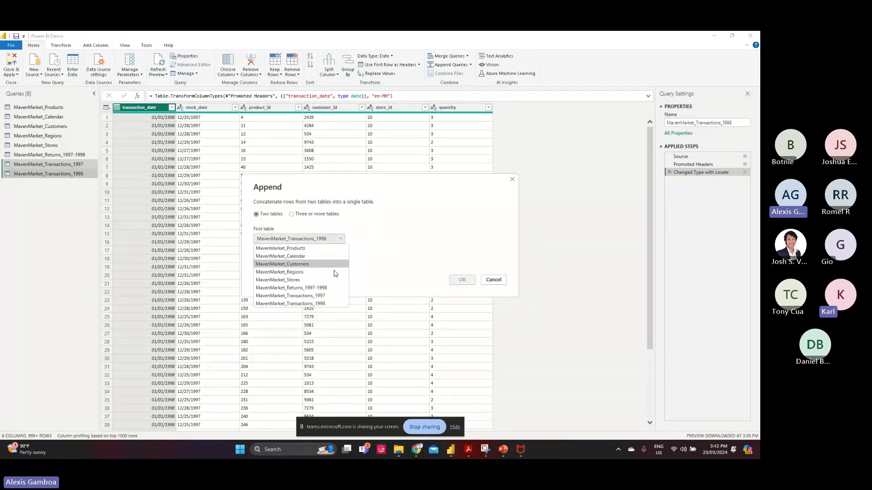
left_click(332, 296)
left_click(332, 263)
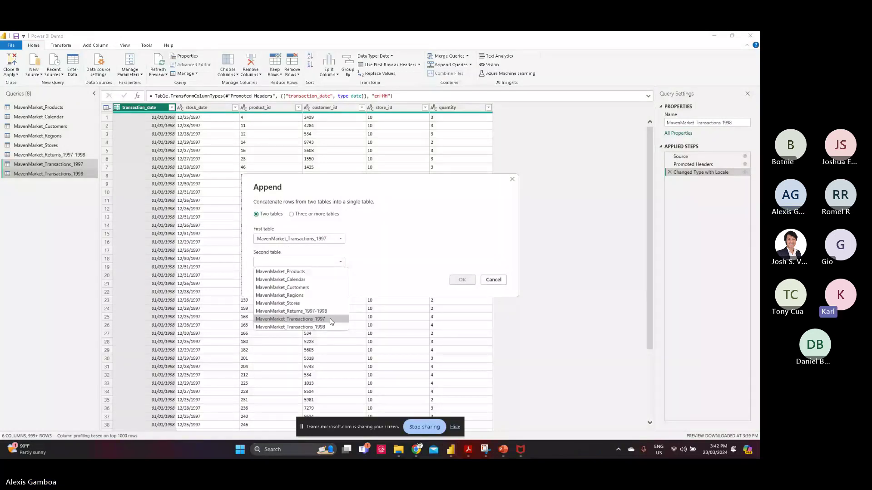
left_click(318, 327)
left_click(456, 279)
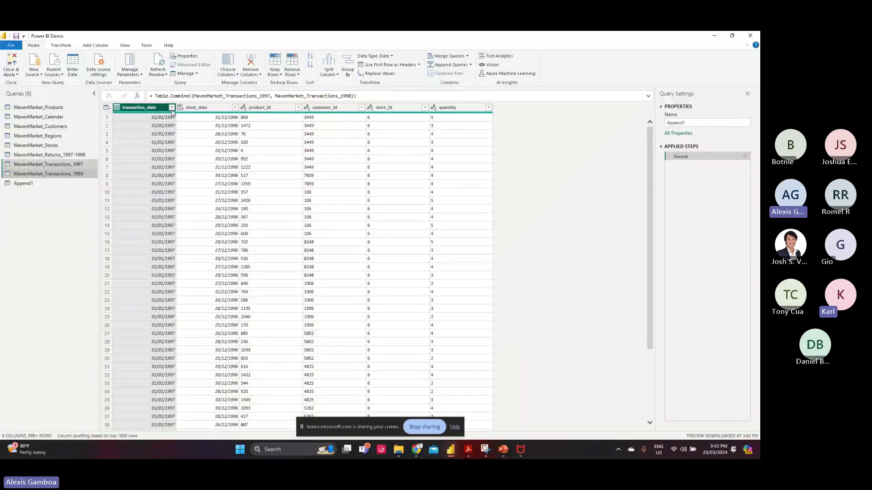
Step: Load the full list of transaction_date filter values in the appended query and examine the dates it covers
left_click(171, 108)
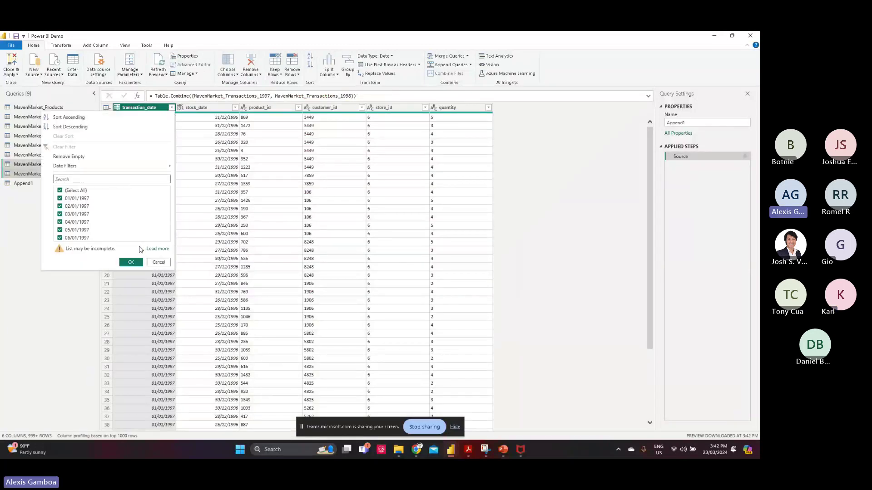
left_click(160, 250)
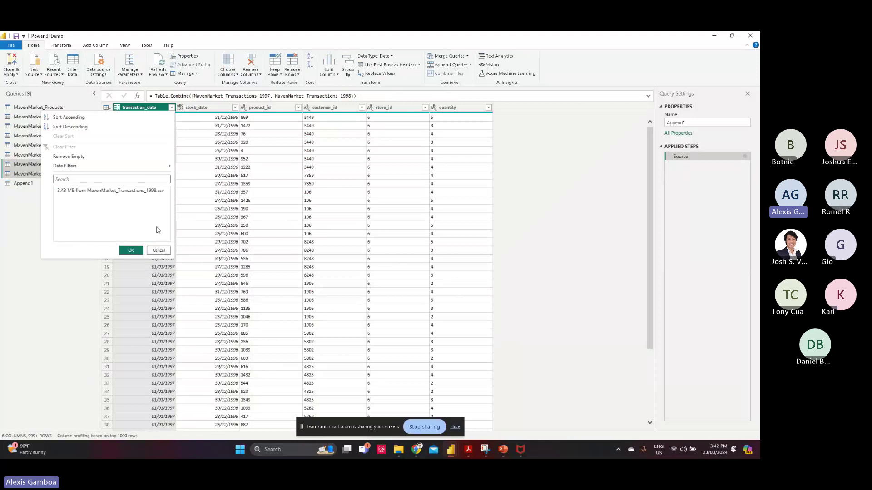
left_click_drag(167, 203, 172, 326)
left_click(158, 334)
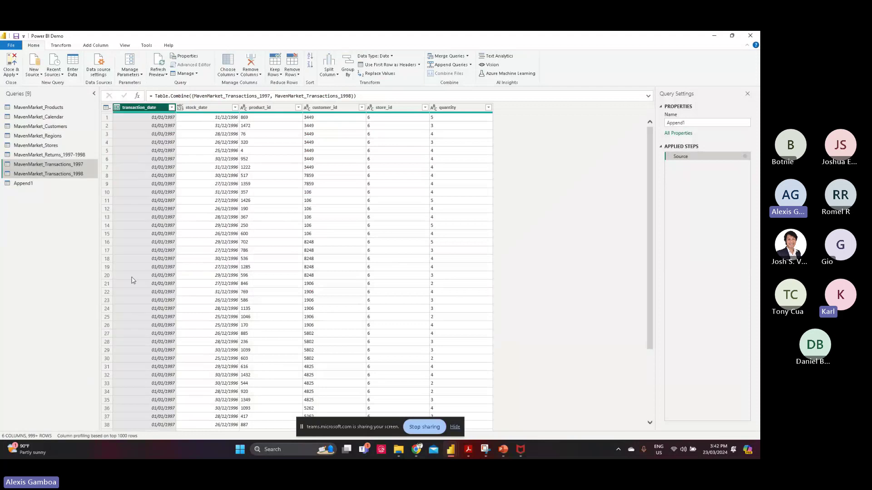
Step: Rename the Append1 query as Sales Transactions
right_click(35, 184)
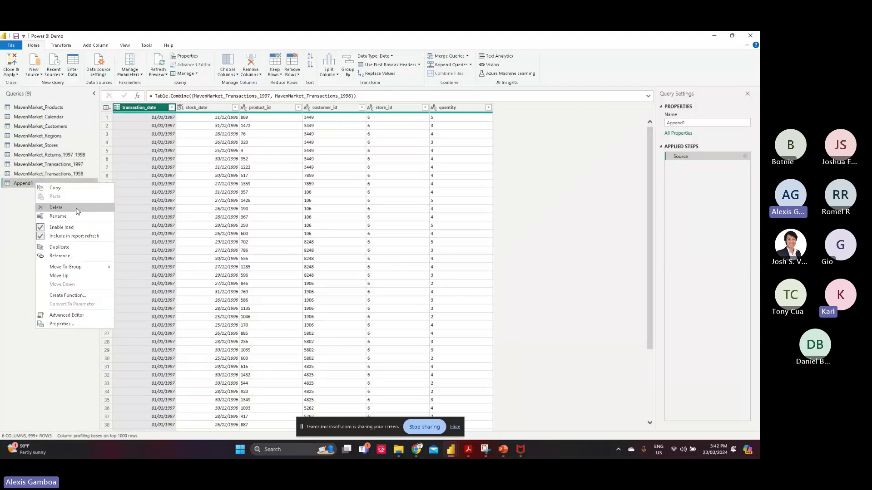
left_click(58, 217)
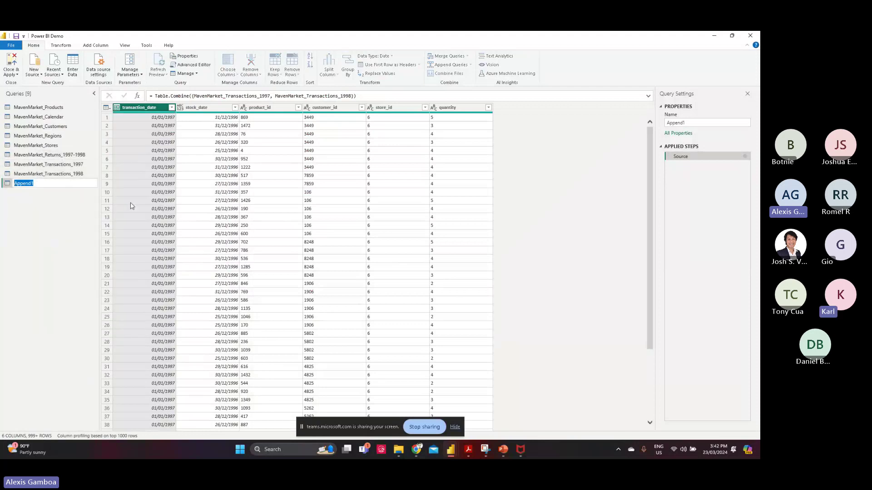
type("Transacti")
type("Sales")
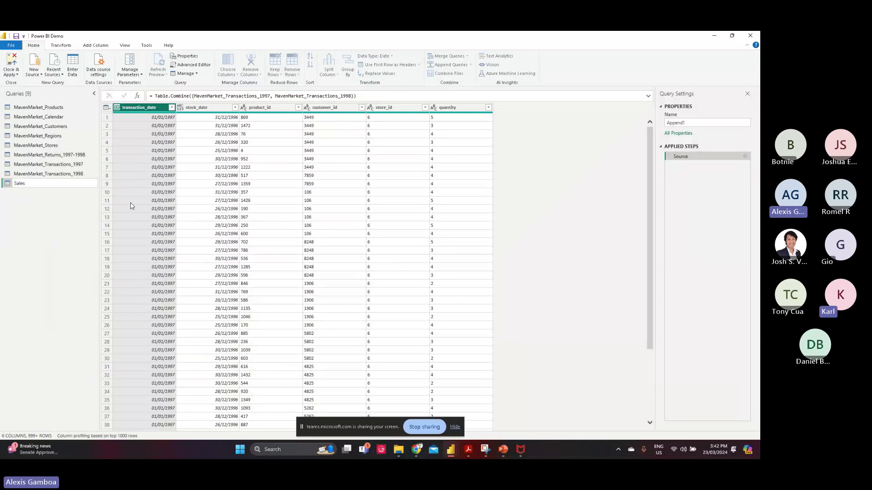
type(" Transactions")
key("Return")
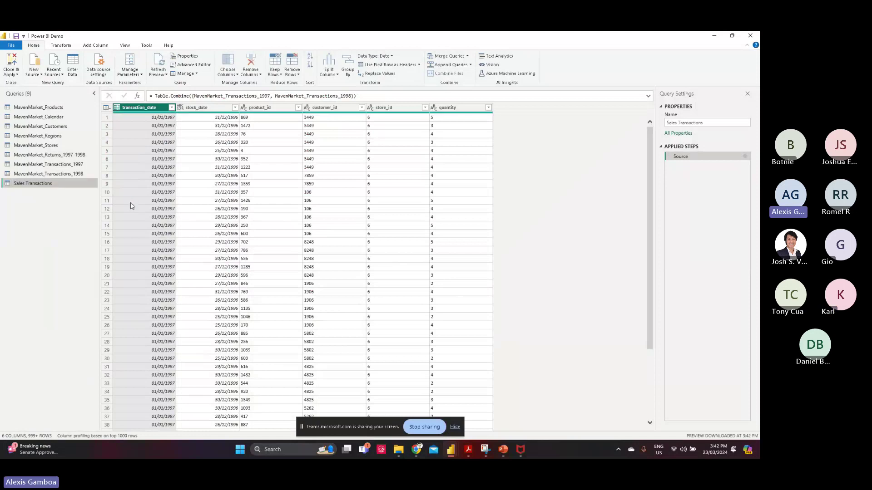
Step: Compare the MavenMarket_Transactions_1997 and MavenMarket_Transactions_1998 queries with the combined Sales Transactions query
left_click(72, 165)
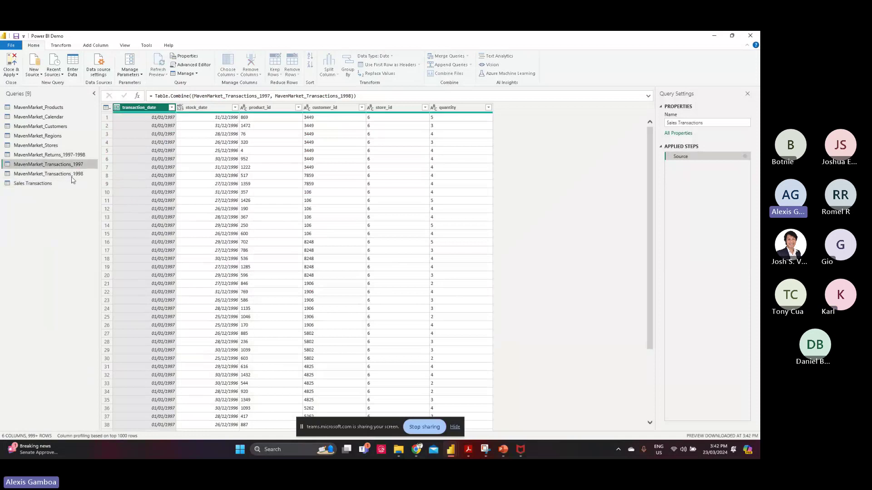
left_click(71, 176)
left_click(78, 165)
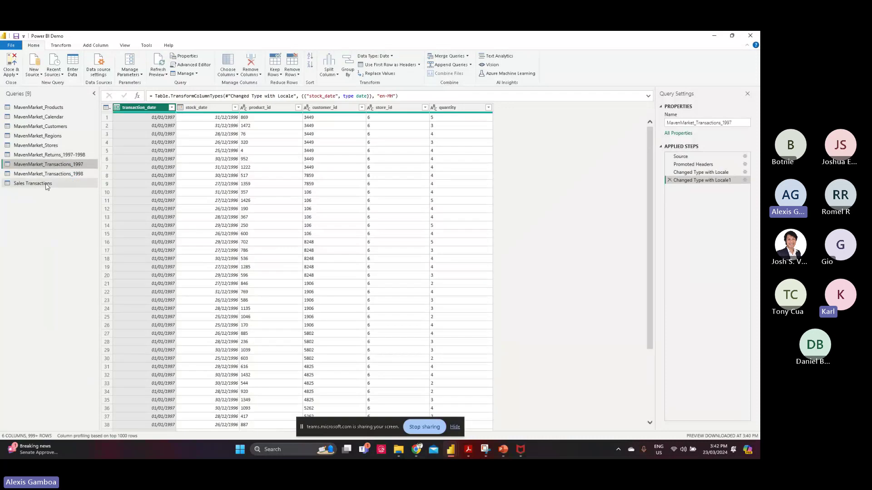
left_click(59, 176)
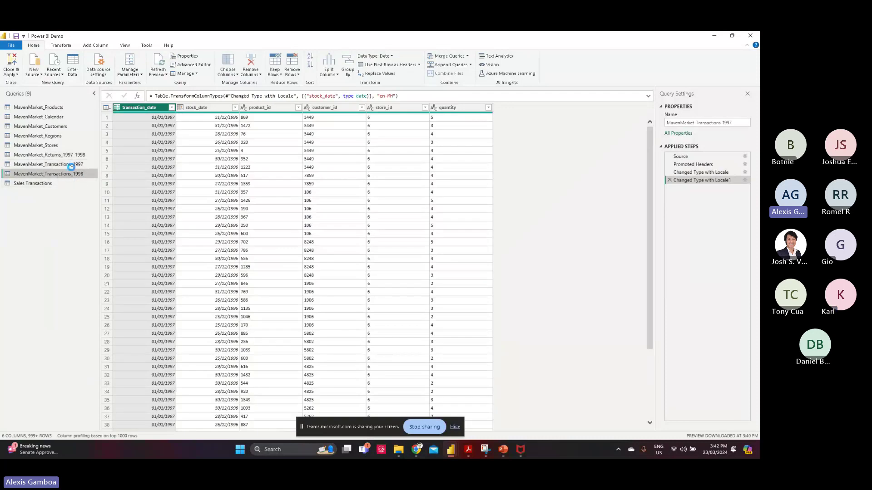
left_click(76, 165)
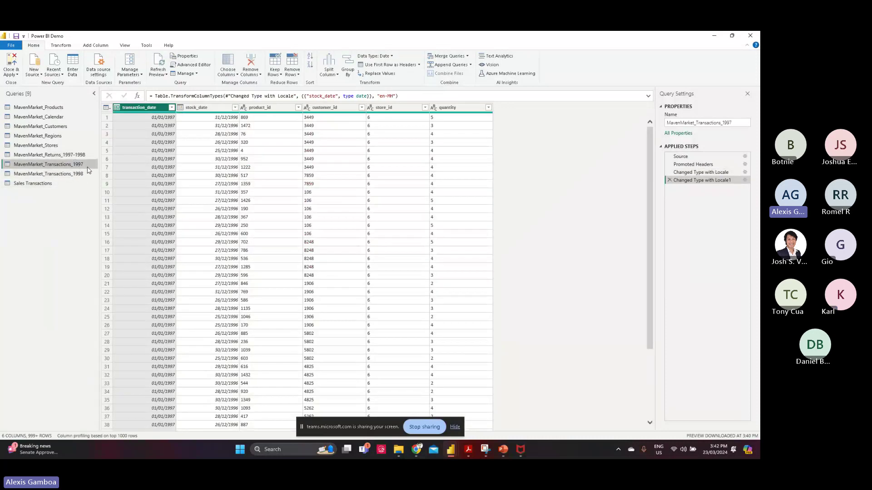
left_click(73, 174)
left_click(51, 184)
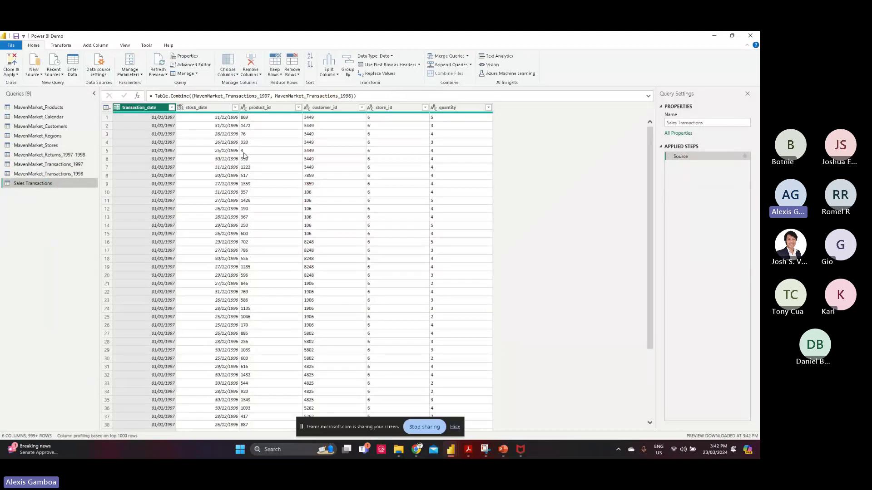
left_click(63, 164)
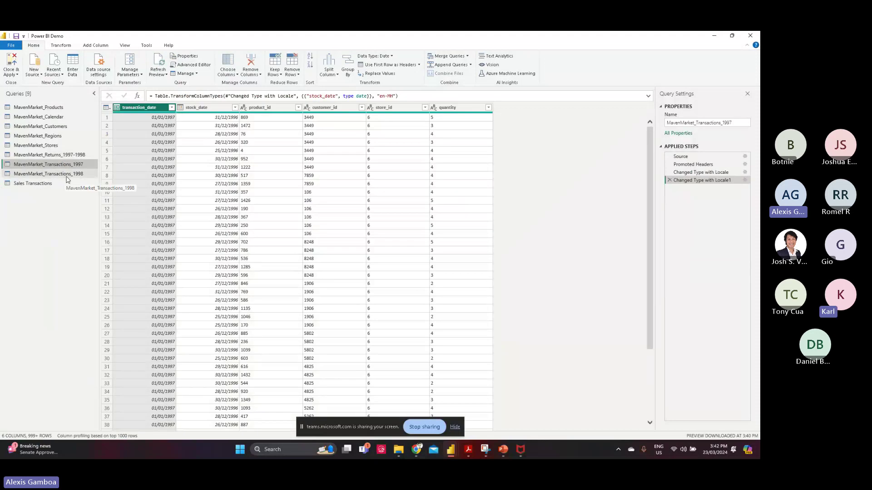
left_click(67, 177)
left_click(51, 184)
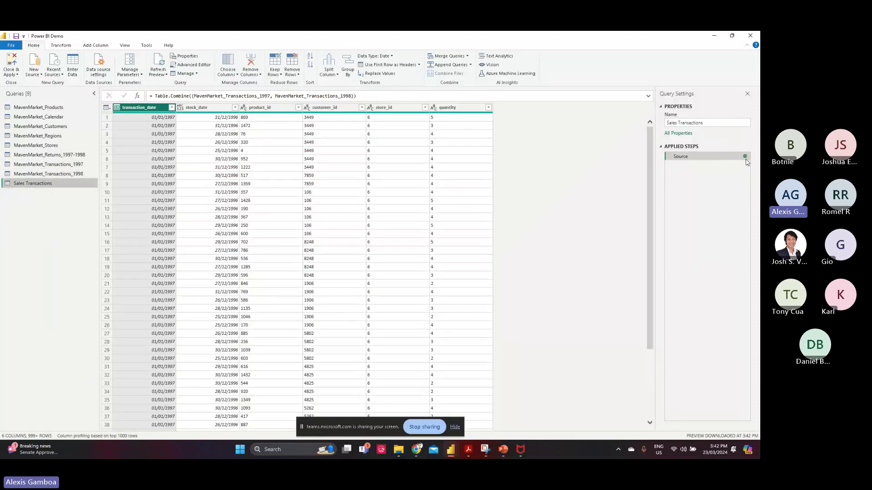
Step: Review the append settings of the Sales Transactions Source step without changing them, and glance at the MavenMarket_Stores query
left_click(745, 157)
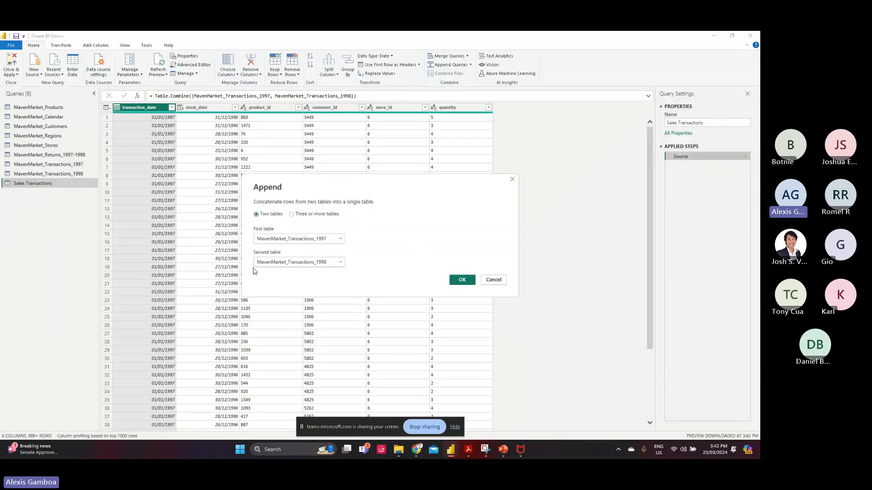
left_click(498, 281)
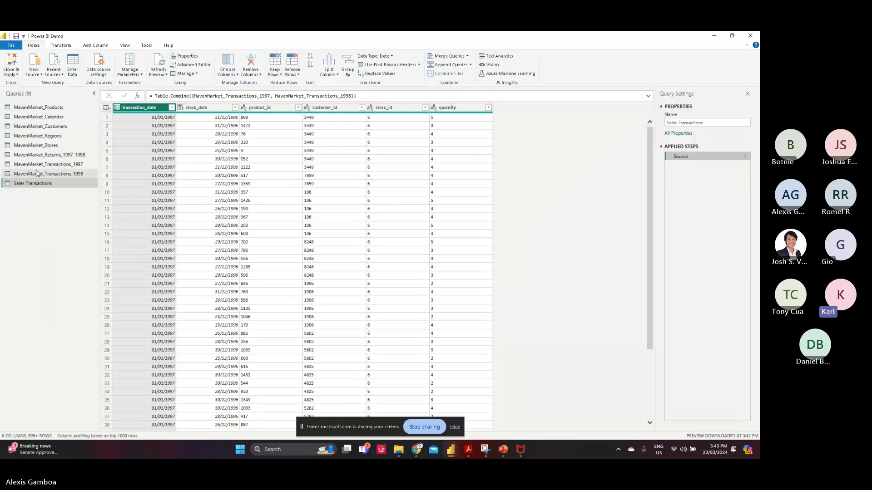
left_click(52, 145)
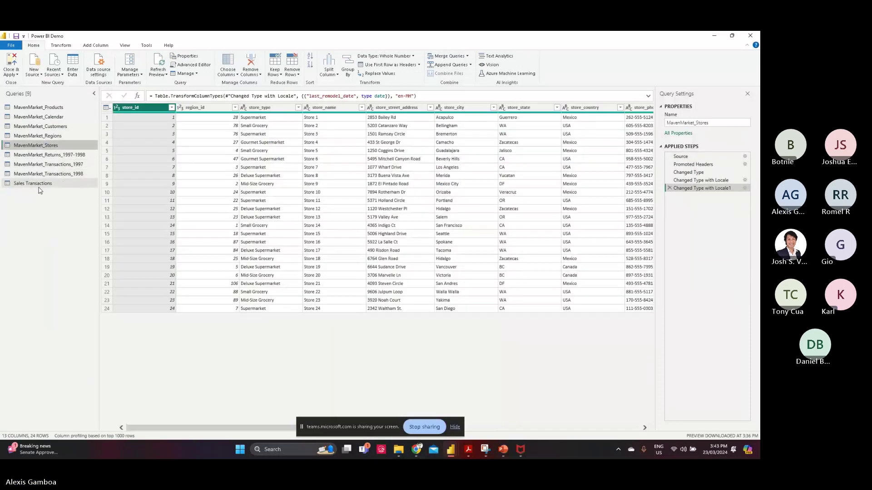
left_click(39, 185)
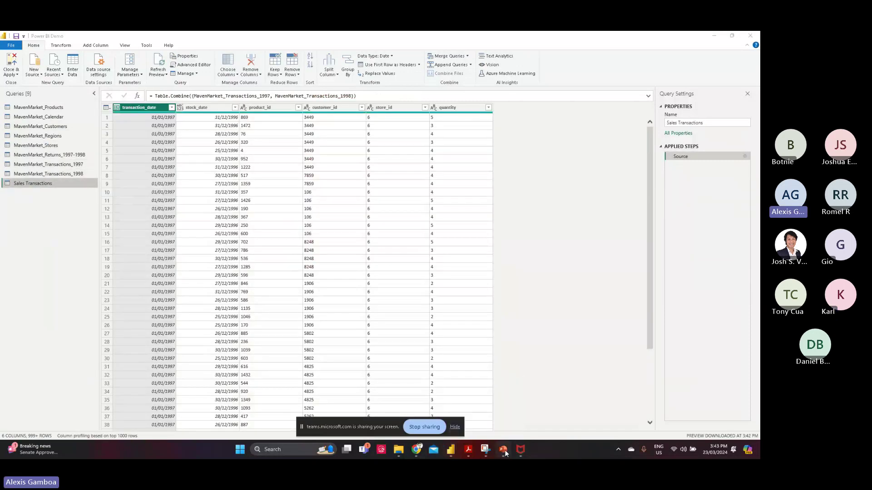
Step: Switch to the PowerPoint presentation, view slides 16 and 17 on appending and merging queries, and return to Power Query
left_click(505, 451)
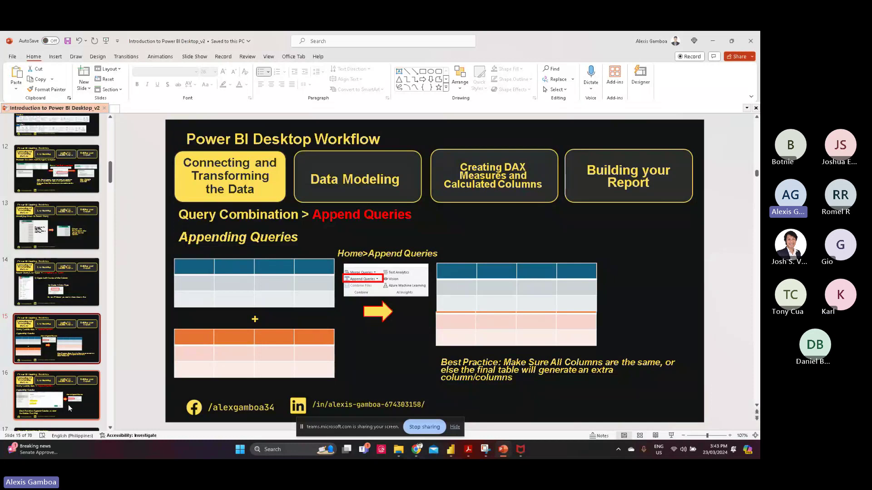
left_click(69, 408)
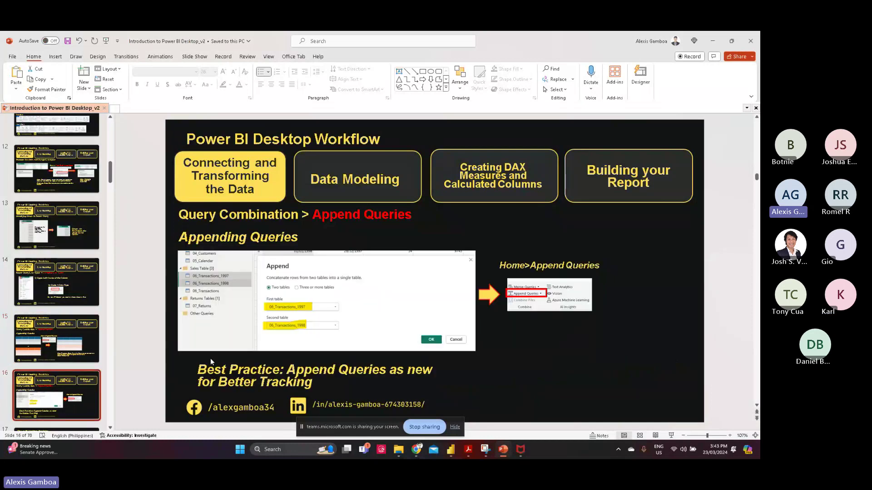
scroll(53, 372, "down", 1)
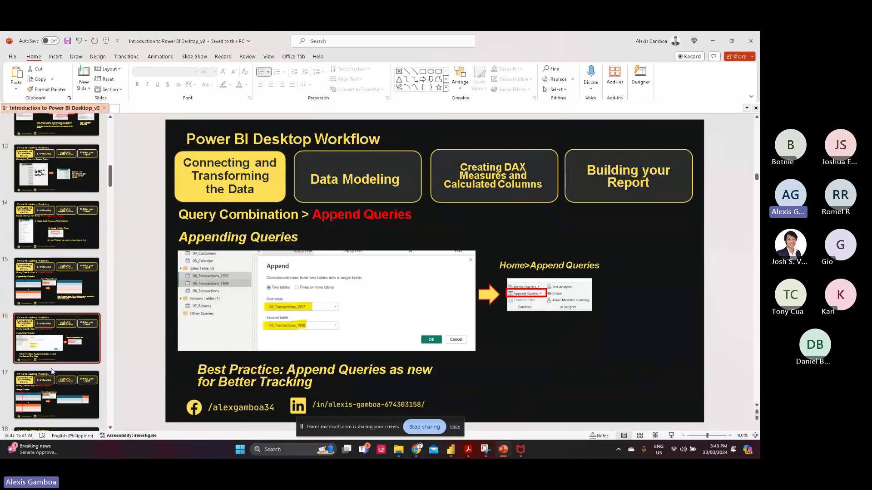
left_click(63, 396)
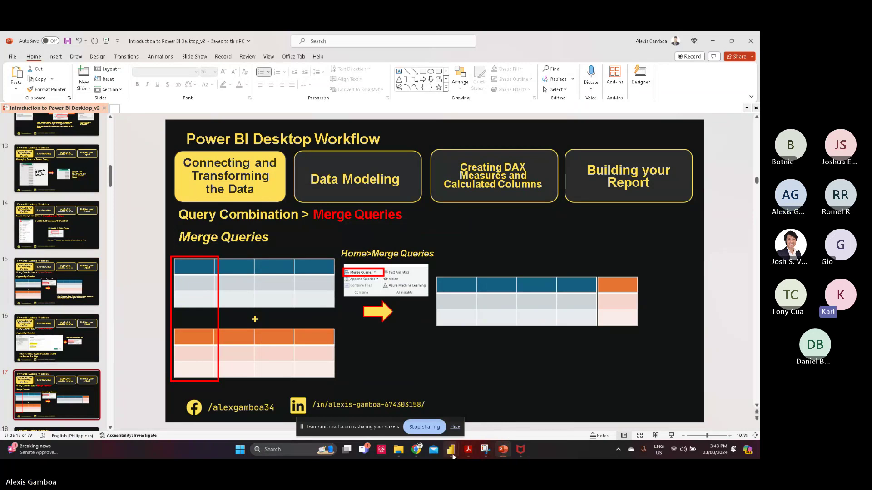
mouse_move(451, 450)
left_click(525, 418)
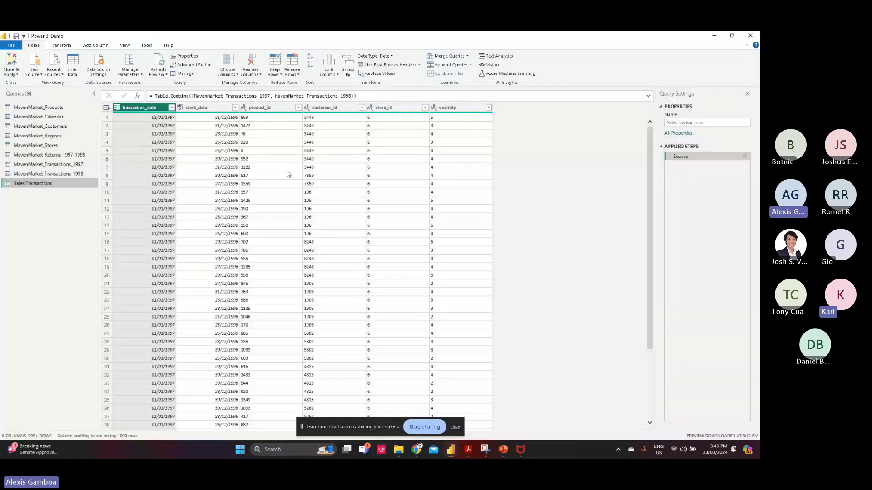
Step: Look through the MavenMarket_Customers and MavenMarket_Products columns and examine the product_id column in Sales Transactions
left_click(43, 127)
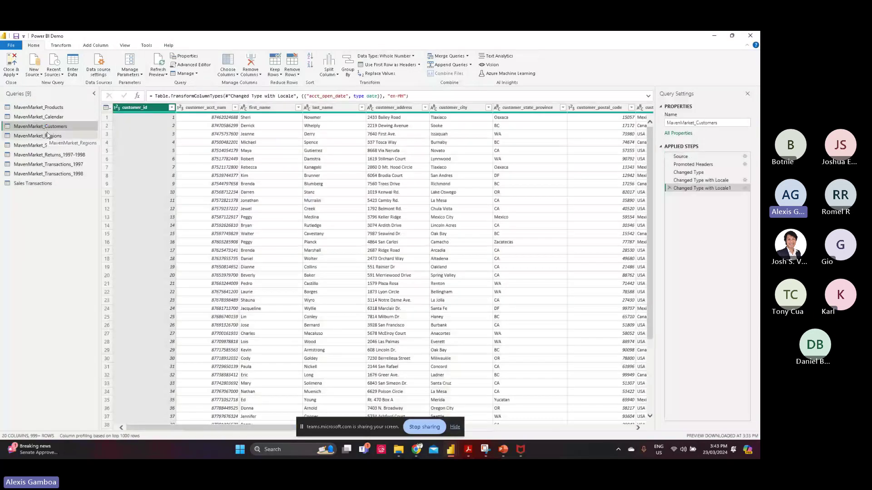
left_click(40, 108)
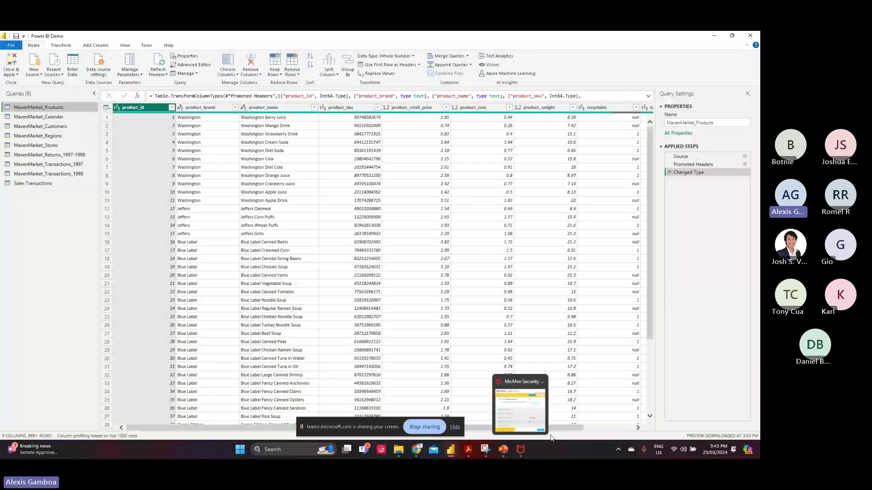
left_click_drag(558, 427, 647, 424)
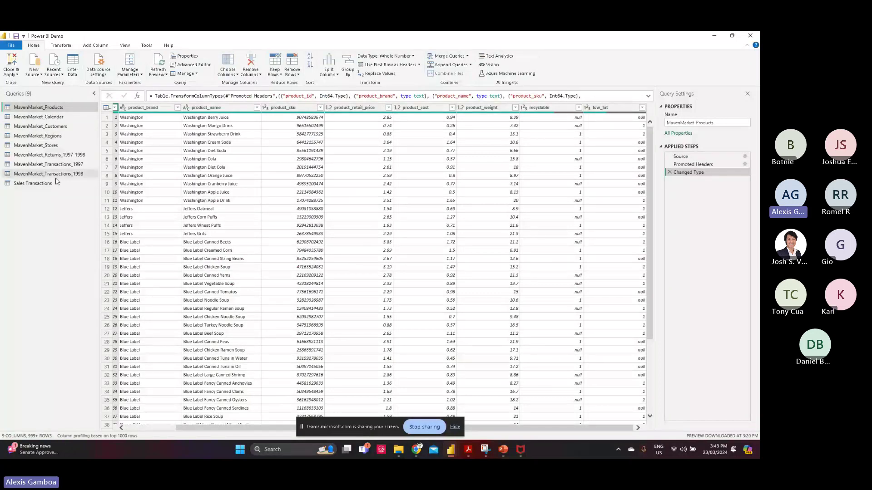
left_click(32, 183)
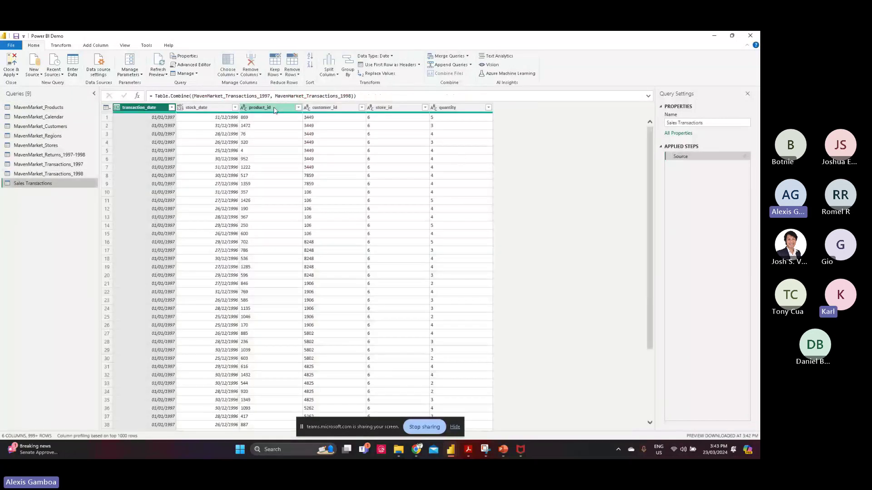
left_click(274, 108)
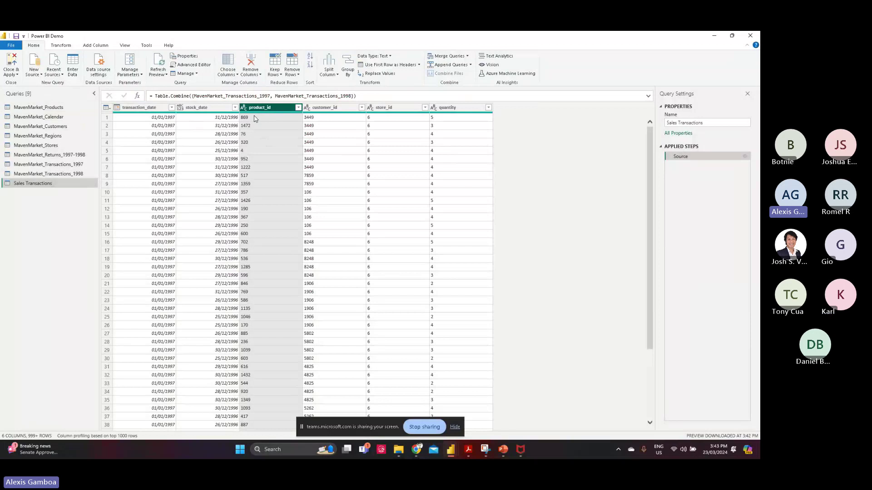
left_click(271, 116)
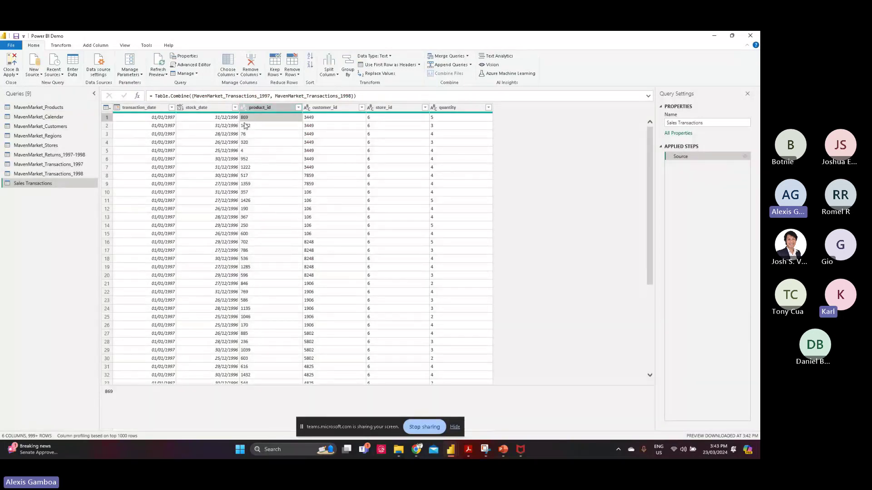
left_click(270, 107)
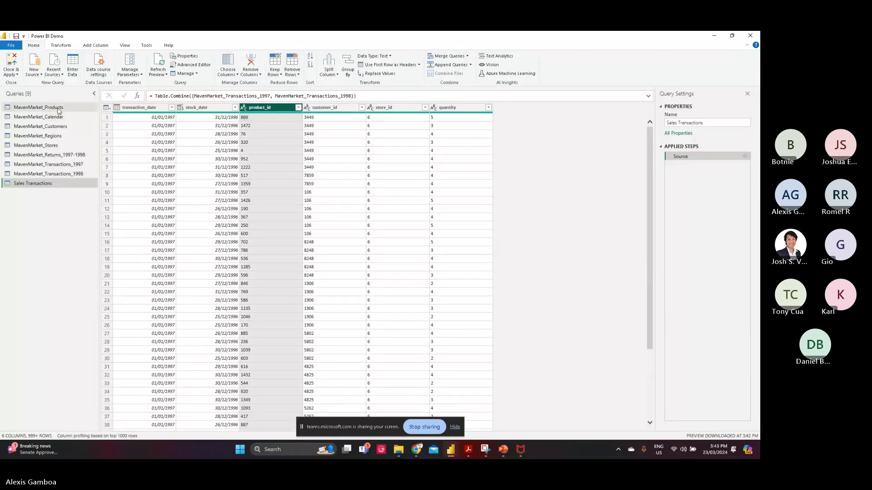
Step: Examine the product_retail_price column in MavenMarket_Products and the quantity column in Sales Transactions
left_click(41, 107)
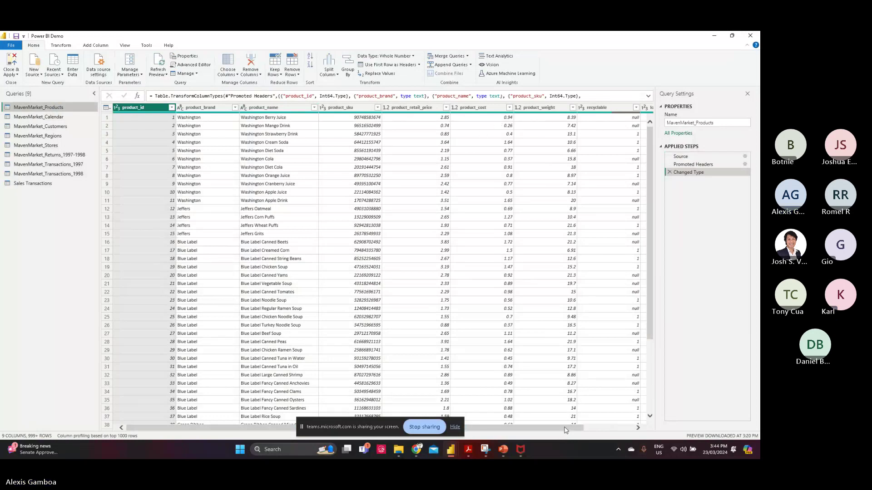
left_click_drag(566, 428, 612, 427)
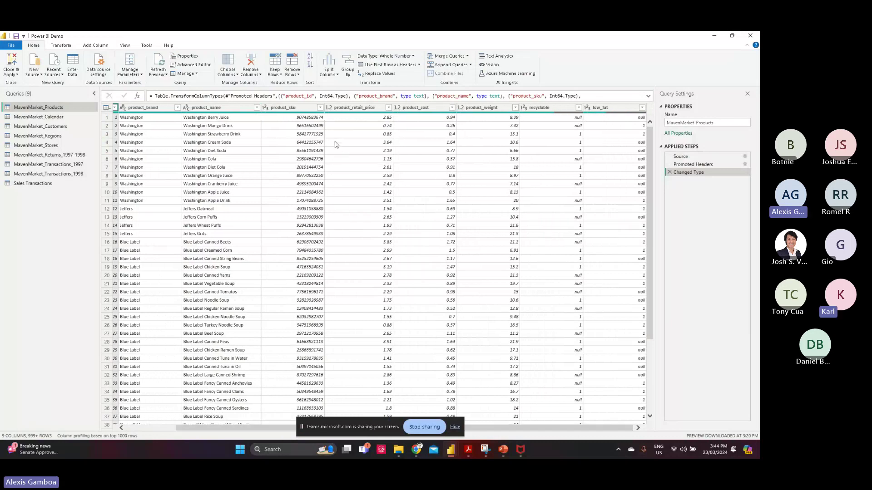
left_click(356, 118)
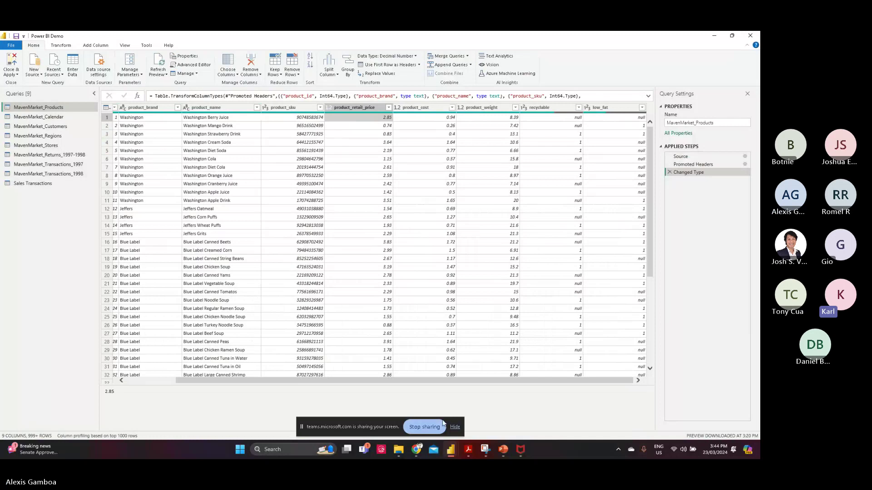
left_click_drag(439, 380, 129, 331)
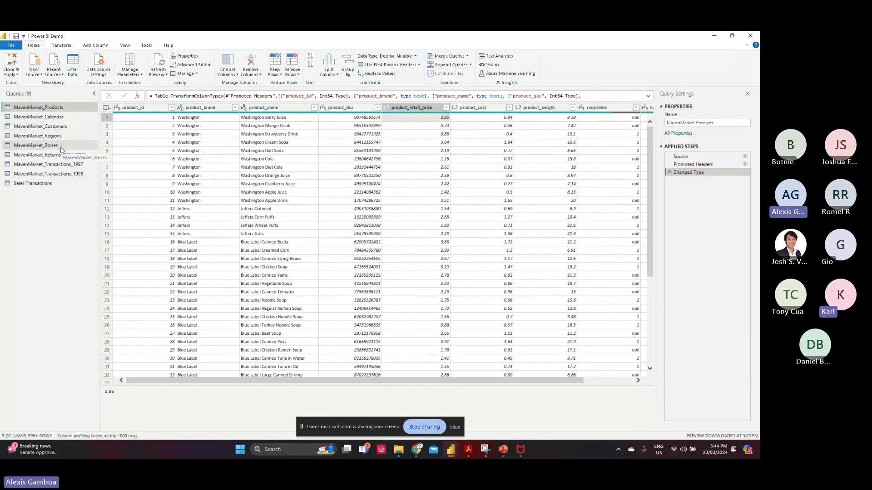
left_click(46, 183)
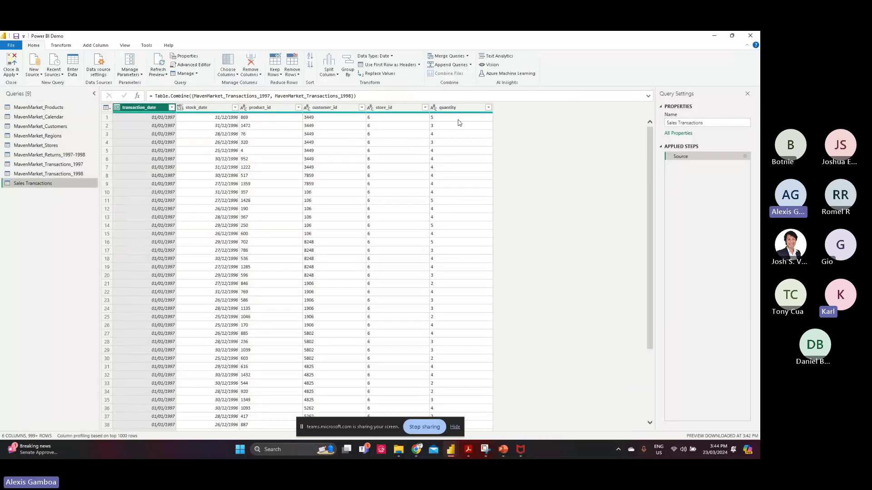
left_click(464, 109)
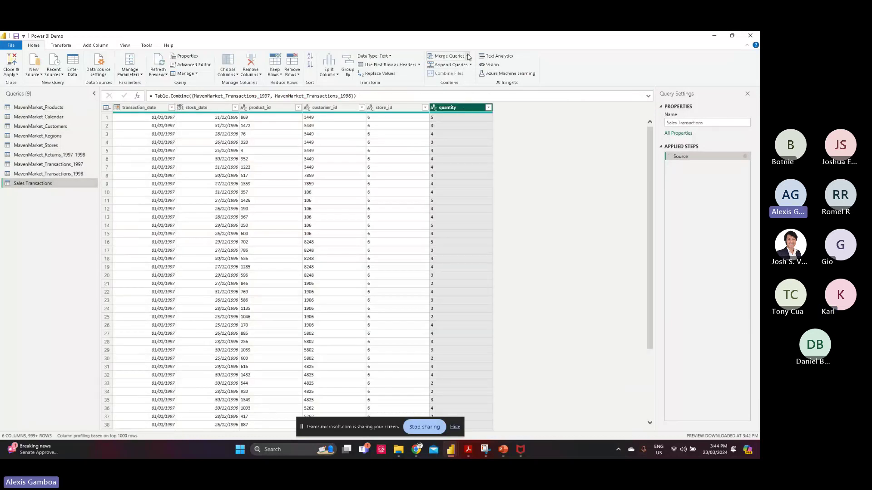
left_click(467, 57)
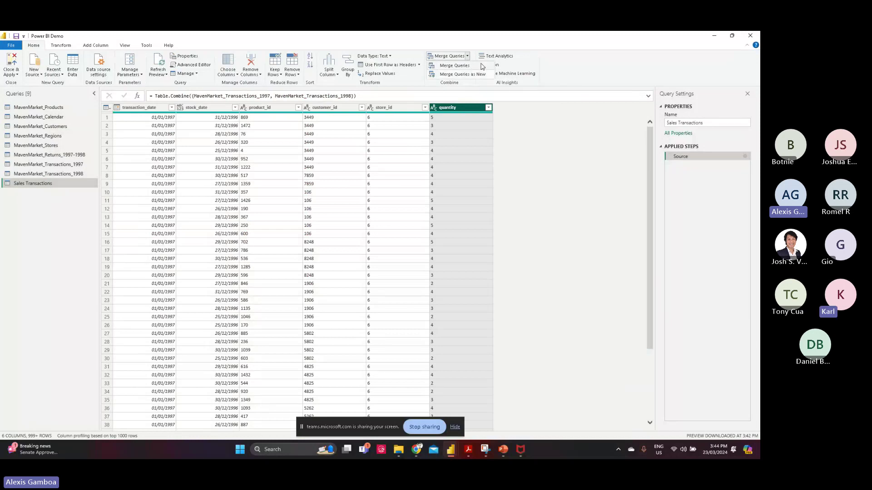
left_click(482, 66)
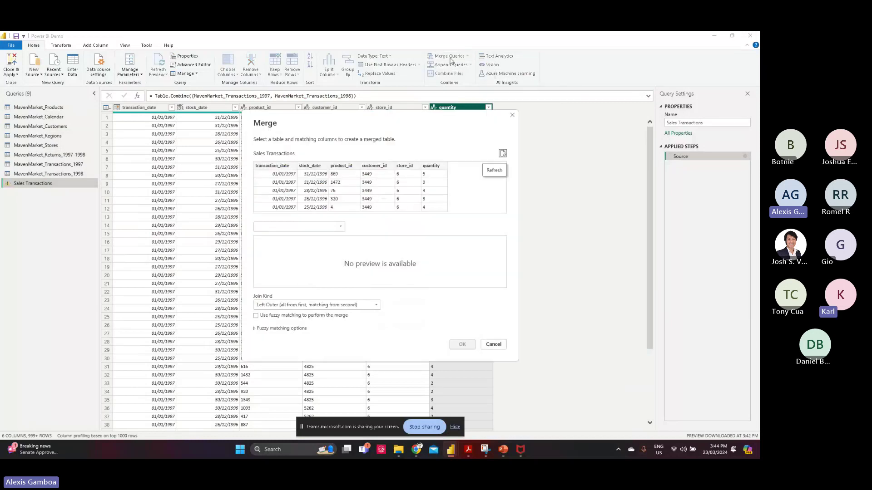
left_click(322, 227)
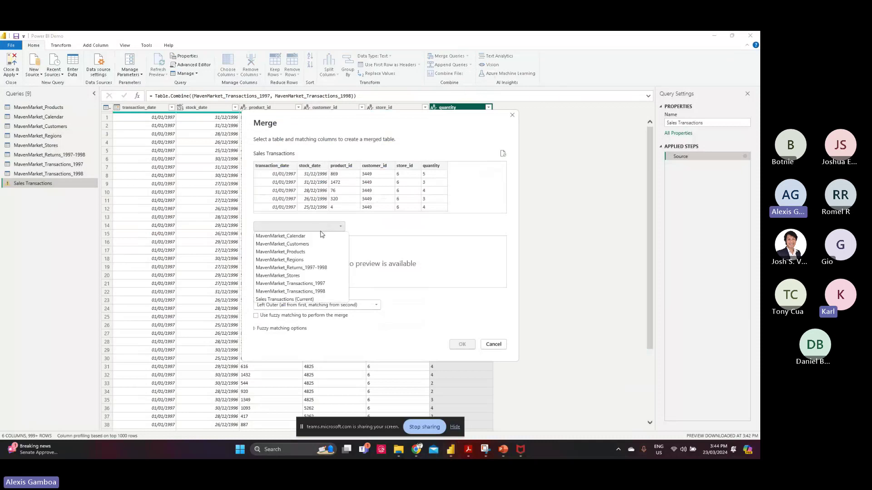
left_click(291, 252)
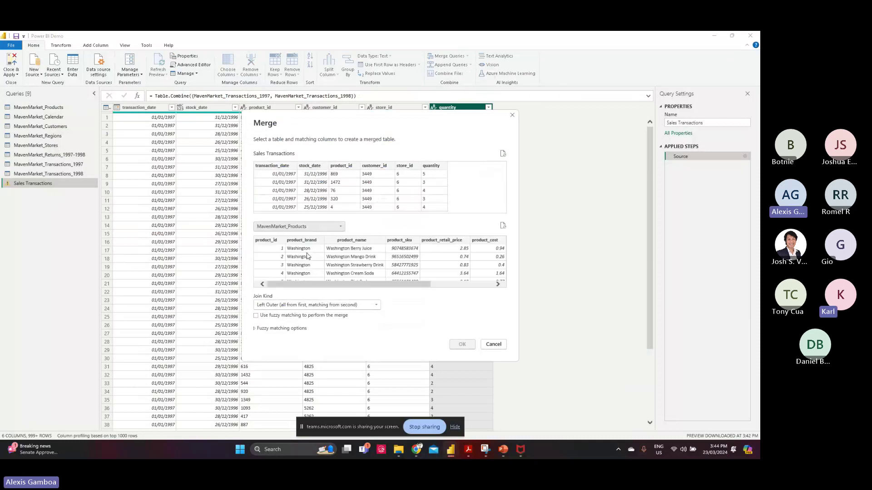
left_click(339, 183)
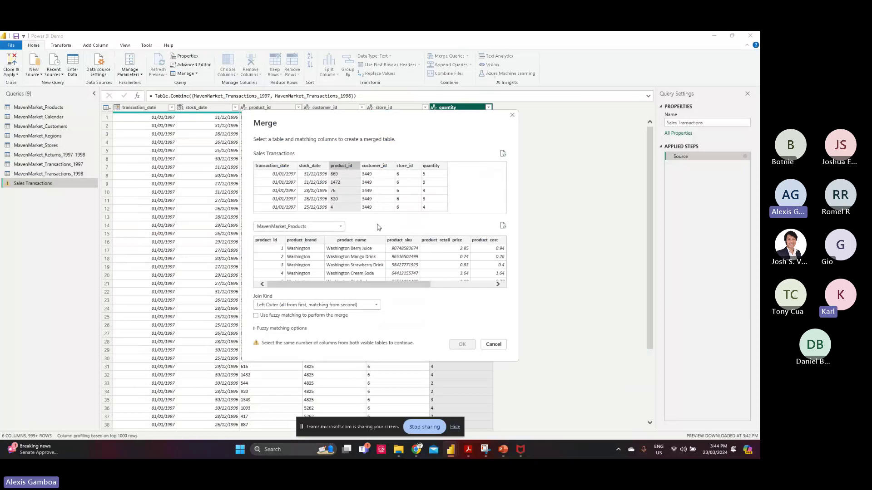
left_click(271, 245)
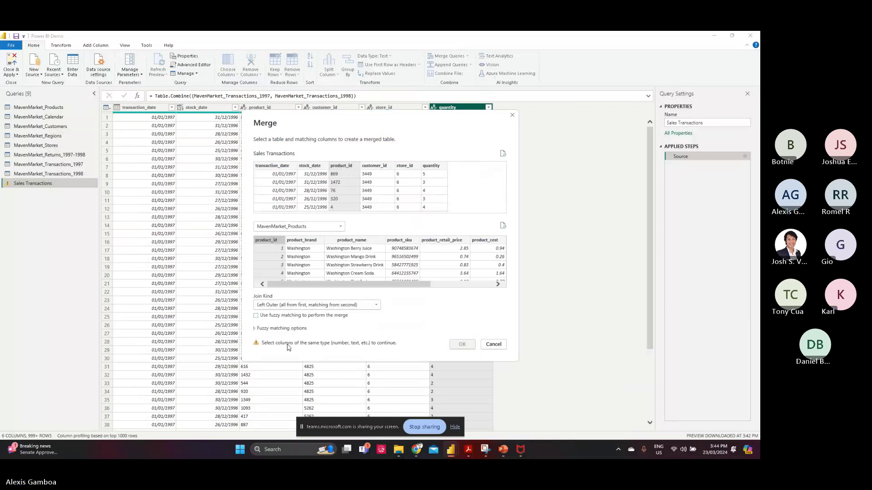
left_click(495, 346)
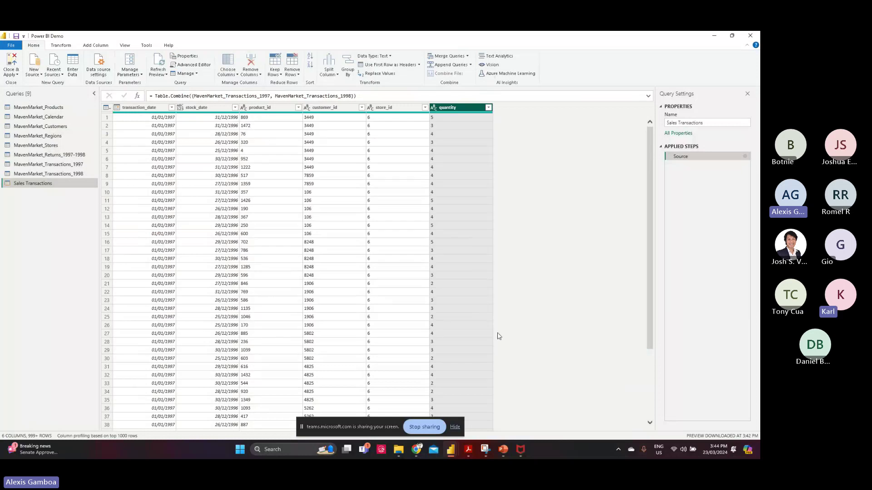
Step: Change the data type of the product_id column in the Sales Transactions query to Whole Number
left_click(244, 108)
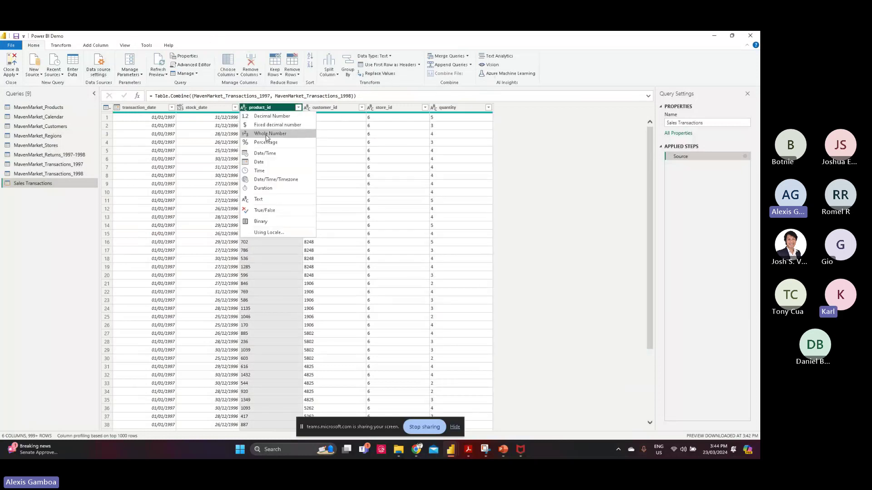
left_click(269, 133)
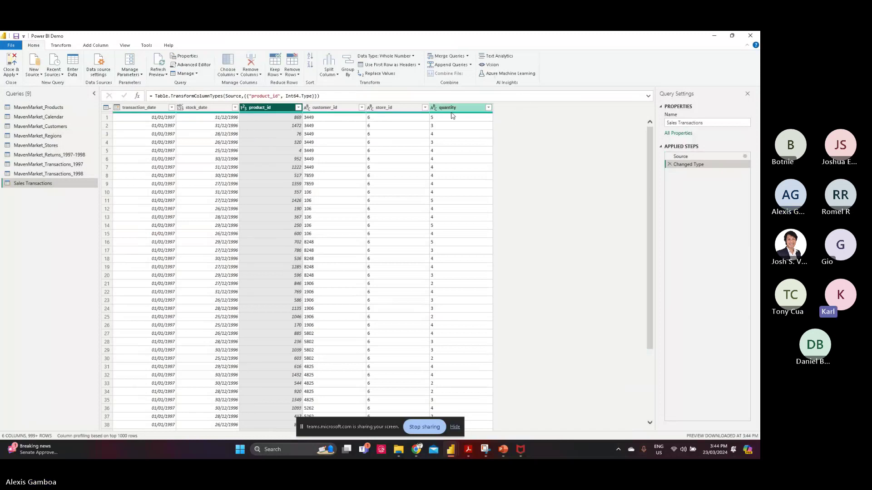
Step: Merge the Sales Transactions query with MavenMarket_Products, matching on product_id with a Left Outer join
left_click(467, 56)
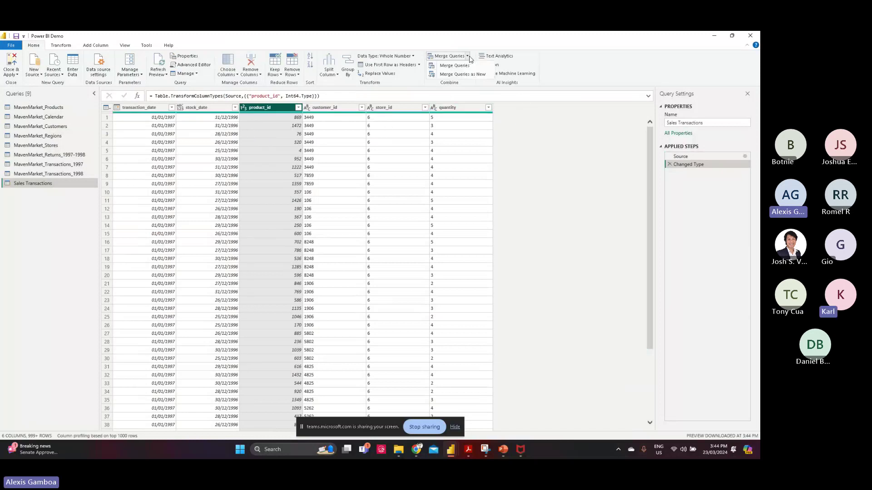
left_click(468, 67)
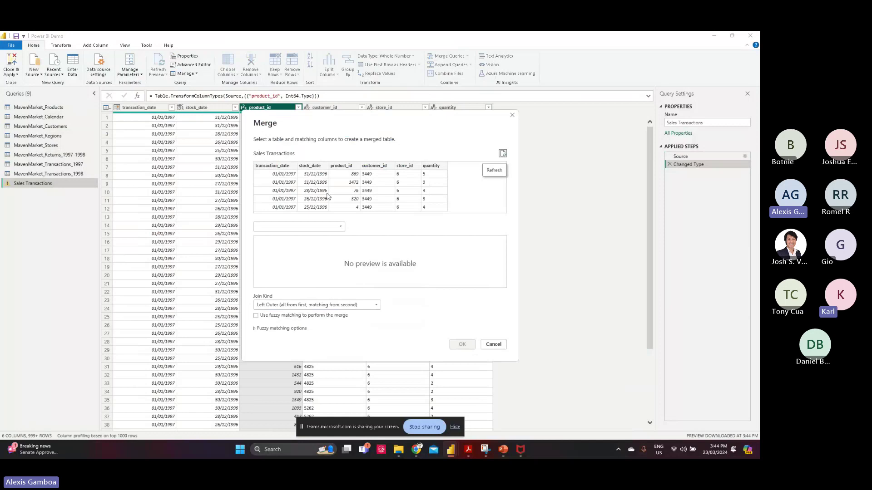
left_click(316, 227)
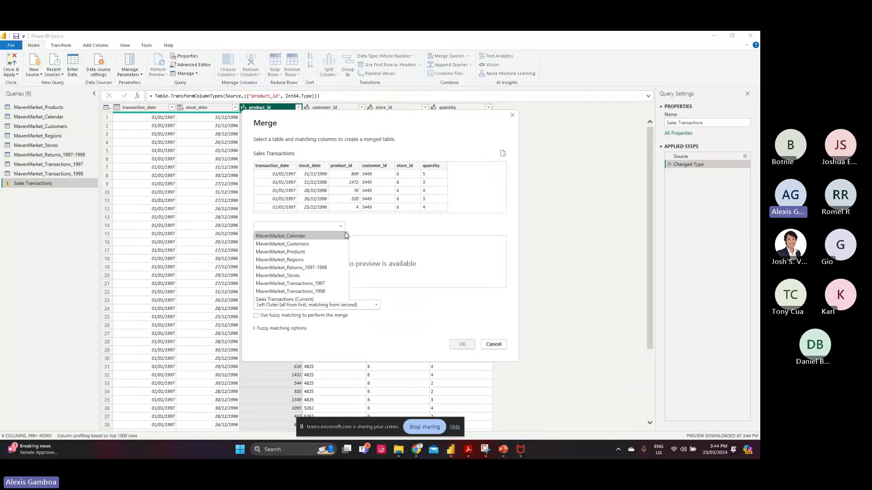
left_click(316, 253)
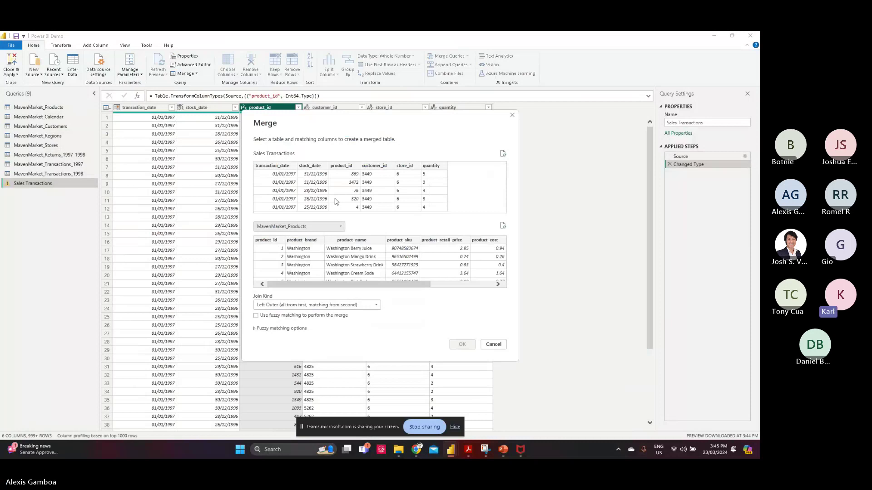
left_click(342, 170)
left_click(269, 240)
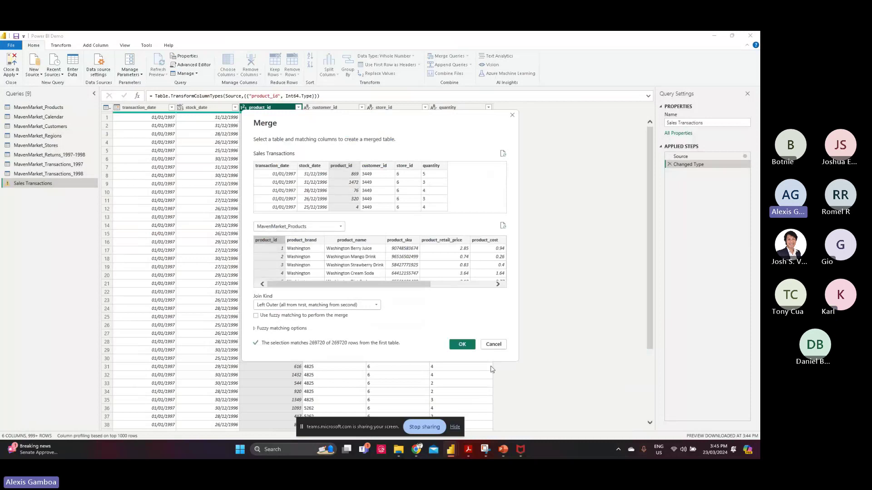
left_click(460, 344)
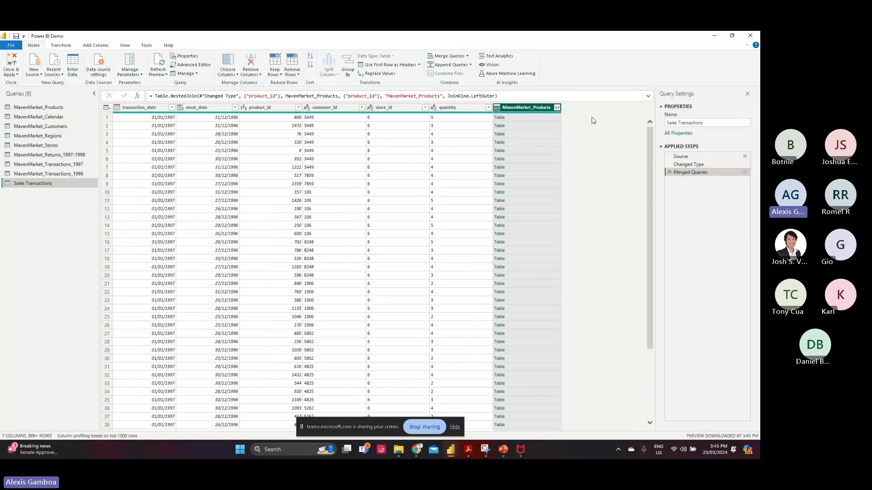
Step: Expand the merged MavenMarket_Products column to only product_id and product_retail_price, keeping the original column name as prefix
left_click(557, 108)
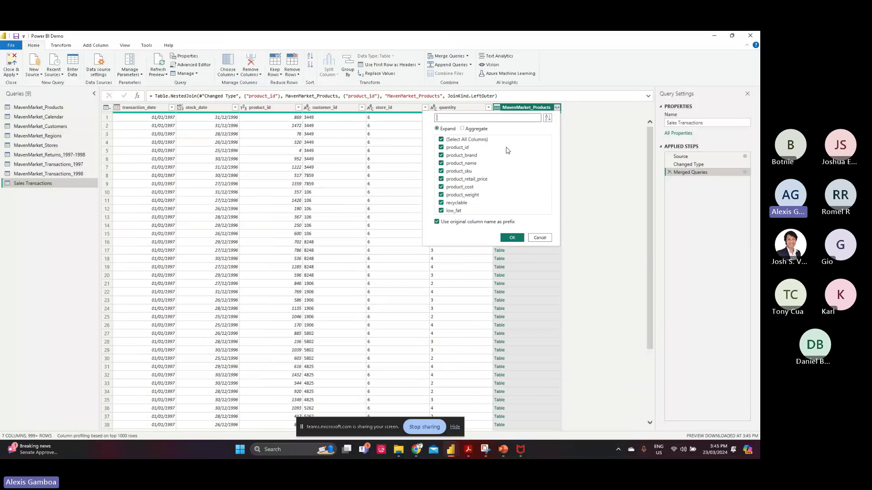
left_click(467, 140)
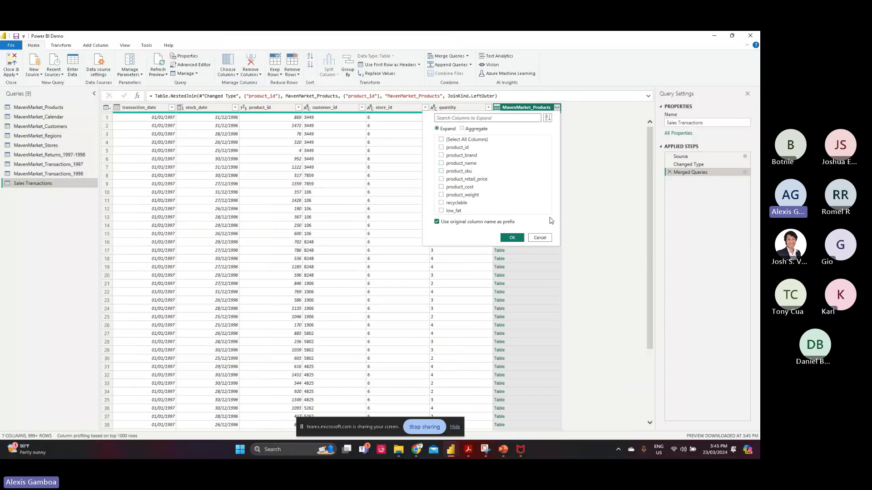
left_click(482, 181)
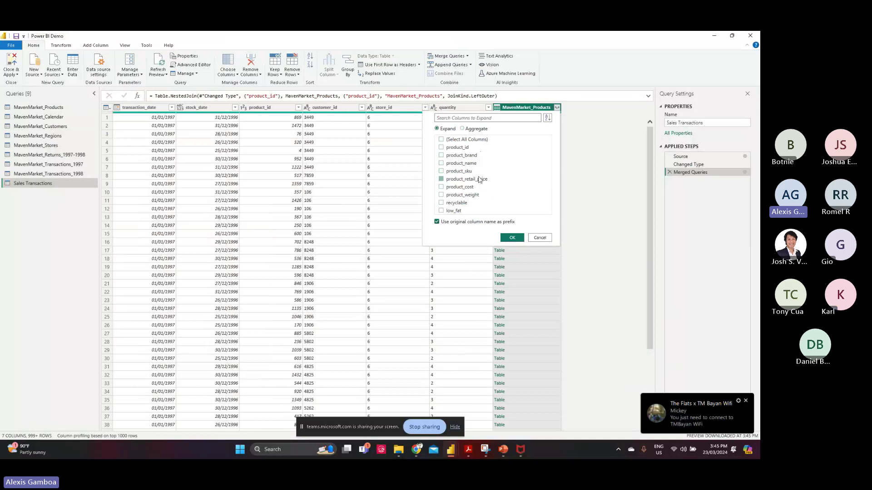
left_click(465, 149)
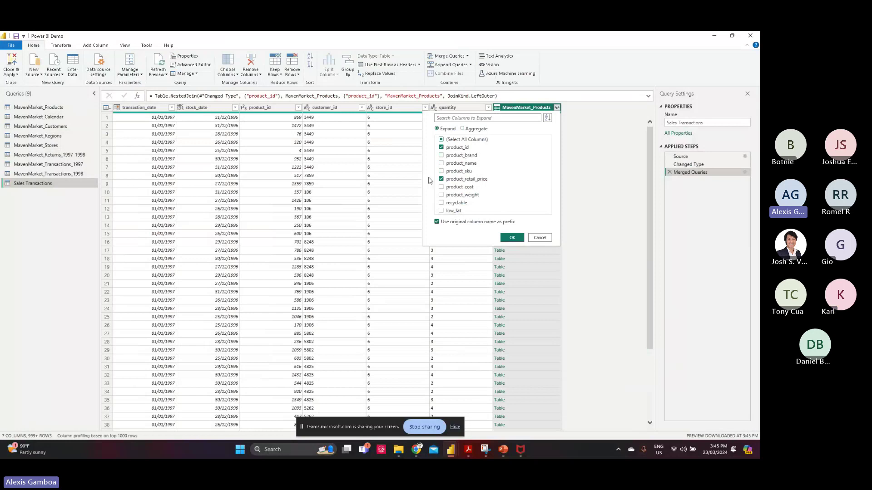
left_click(512, 238)
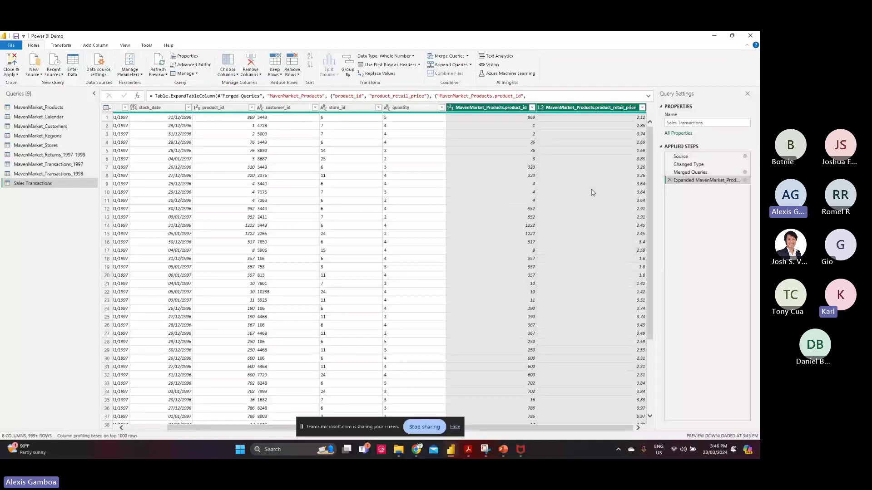
Step: Delete the expand and merge steps from the Sales Transactions query, and switch to the PowerPoint presentation
left_click(670, 180)
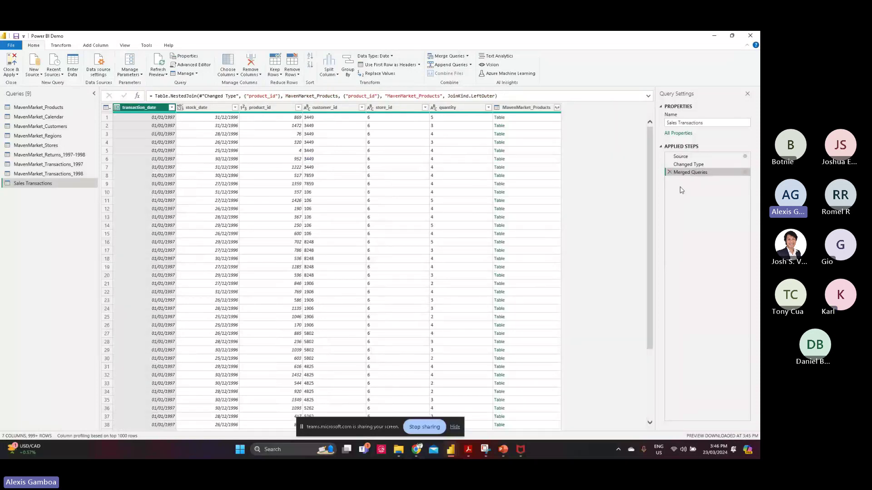
left_click(669, 172)
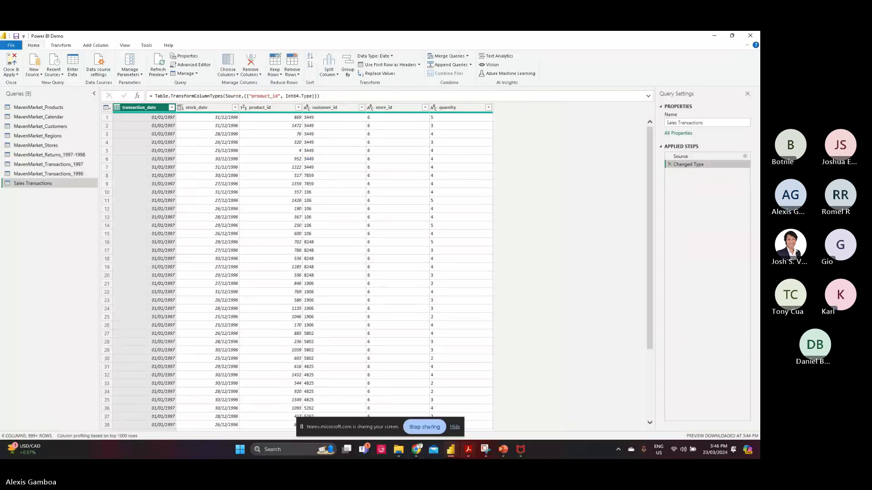
key("alt+Tab")
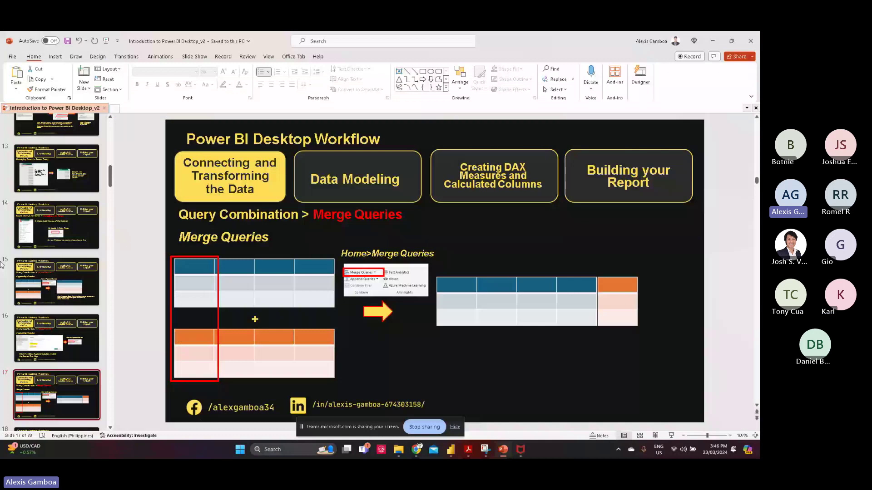
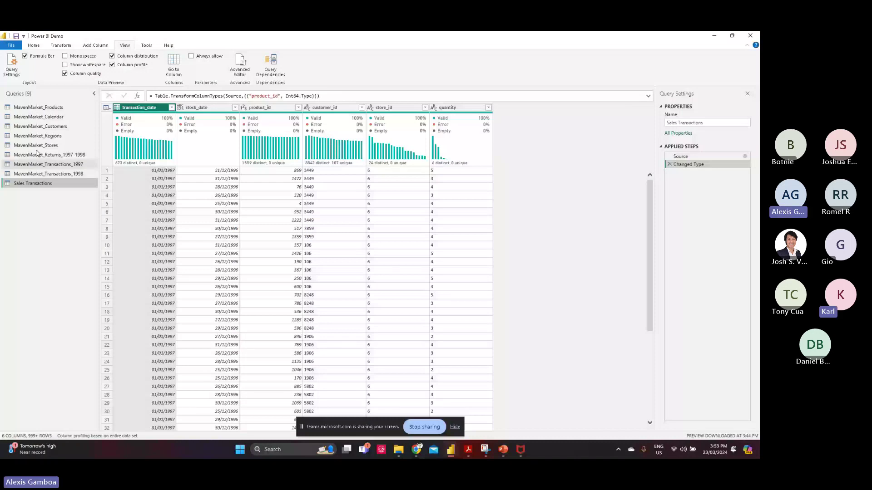
Step: In MavenMarket_Customers, add a column extracting the yearly_income text between the delimiters "$" and "K"
left_click(40, 126)
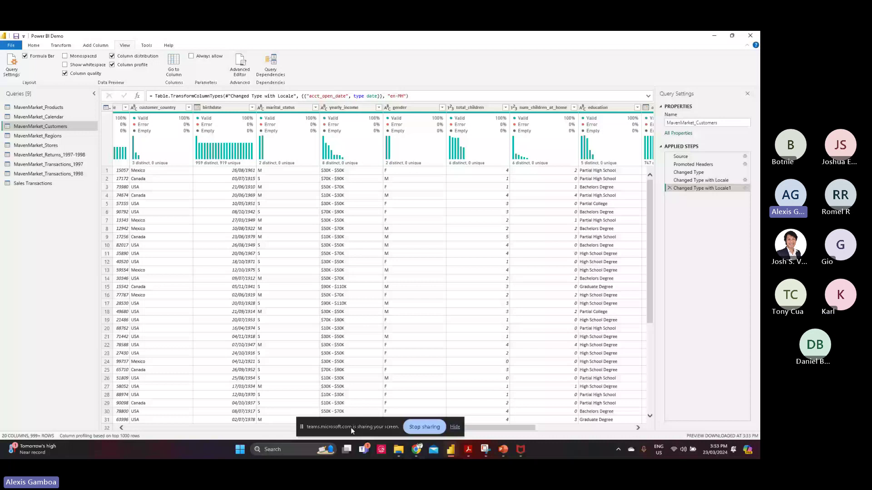
left_click(356, 107)
left_click(98, 45)
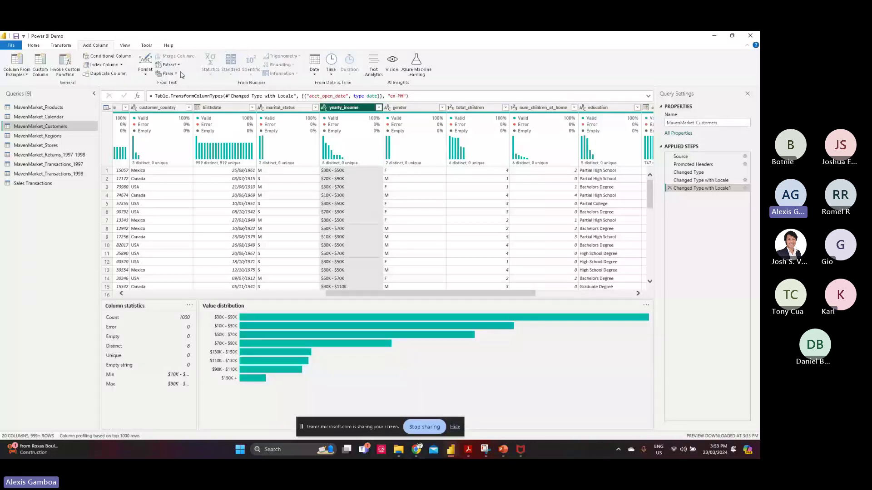
left_click(169, 64)
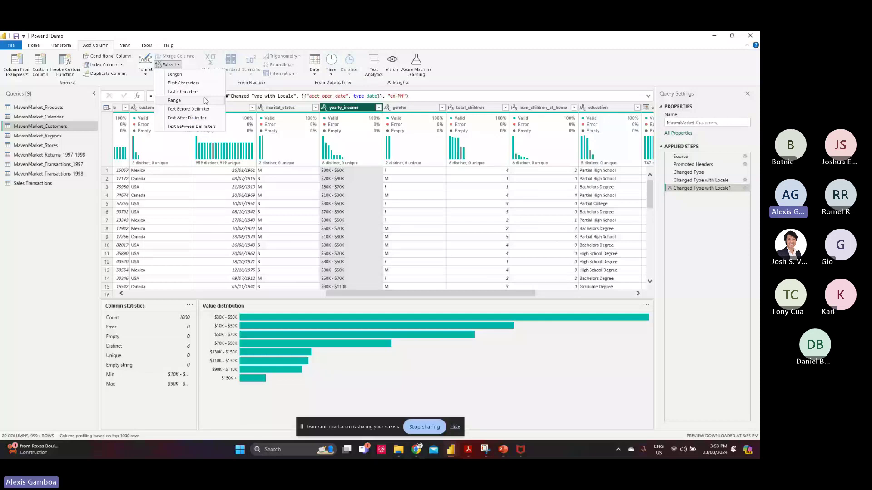
left_click(205, 127)
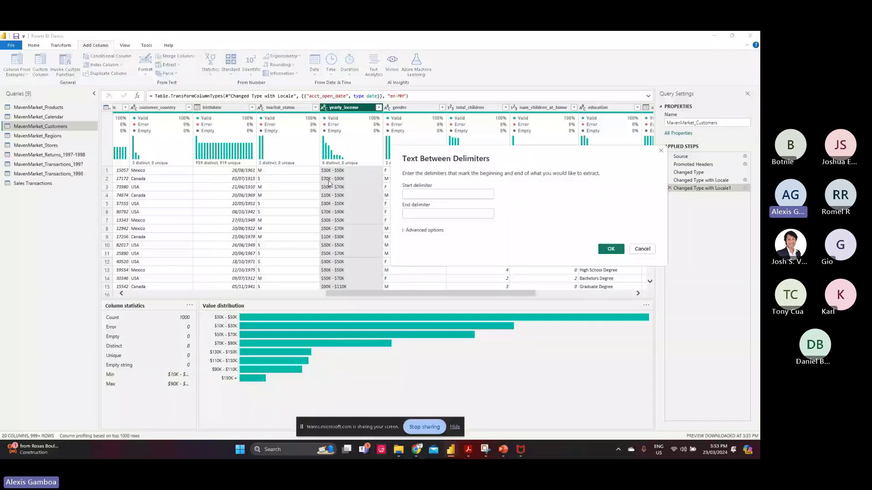
type("$")
left_click(427, 213)
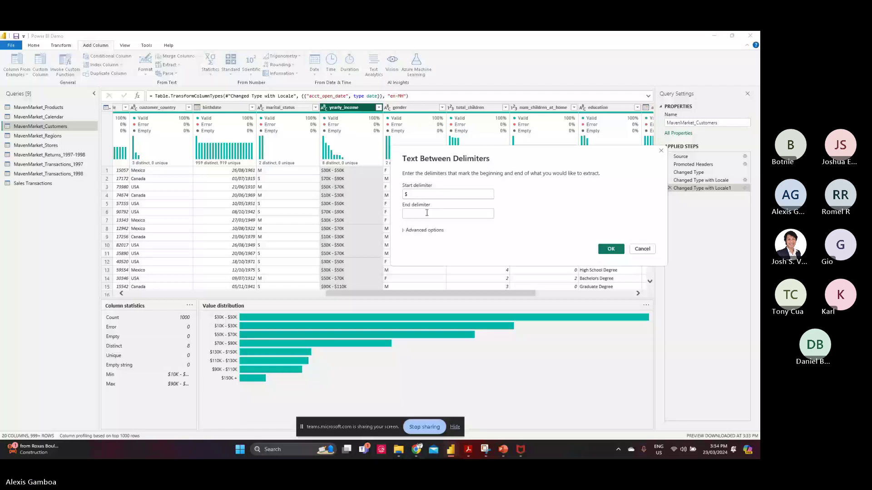
type("K")
left_click(611, 249)
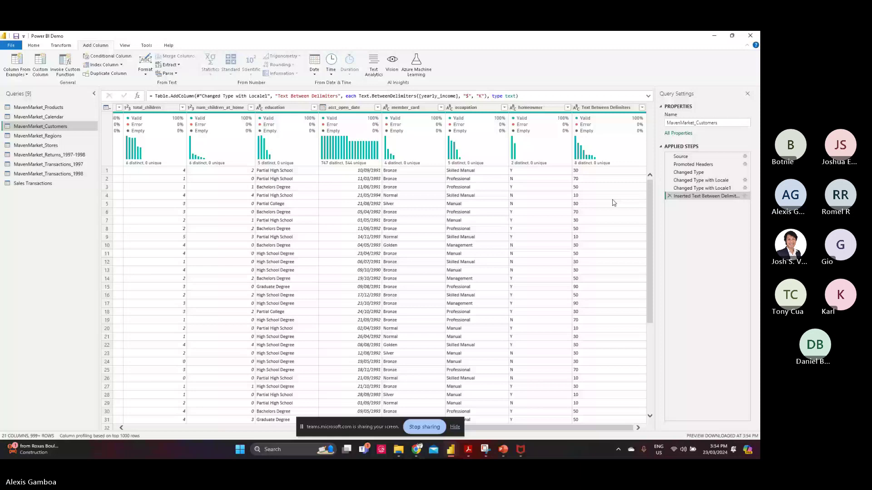
Step: Begin extracting the yearly_income text between delimiters into another new column, with start delimiter "$" and end delimiter "K"
left_click_drag(545, 428, 411, 427)
left_click(377, 171)
left_click_drag(443, 381, 482, 383)
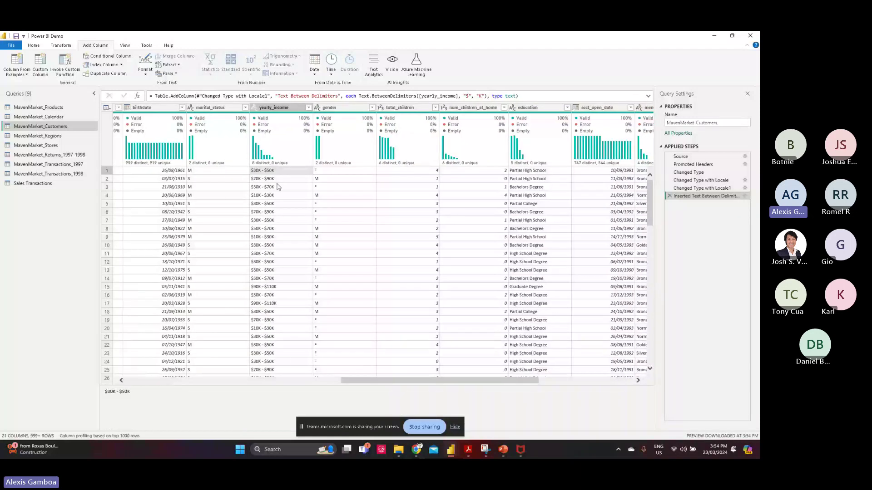
left_click(274, 107)
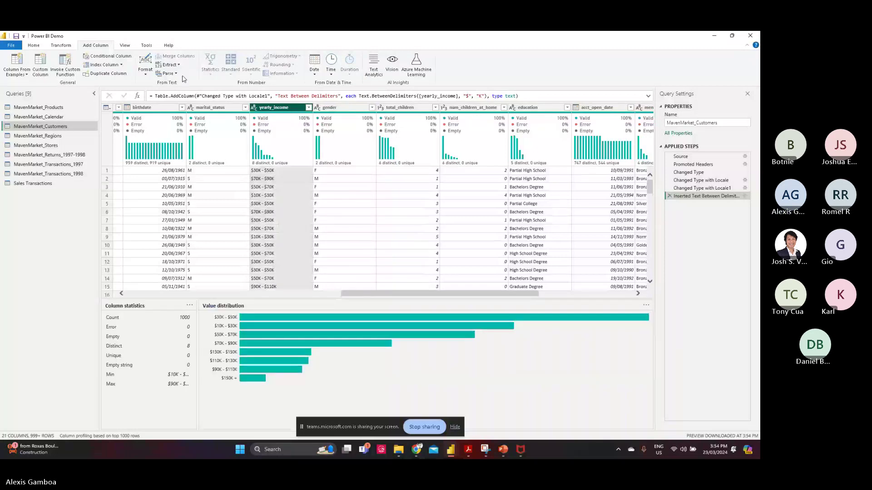
left_click(169, 64)
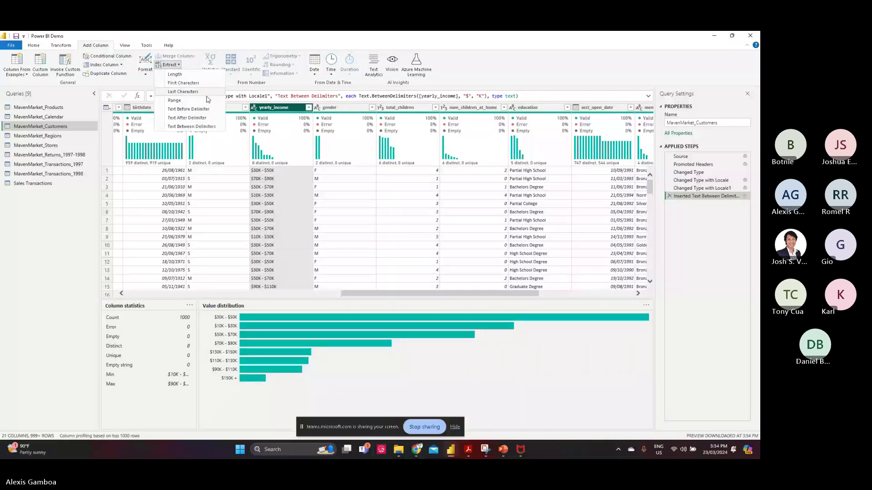
left_click(208, 129)
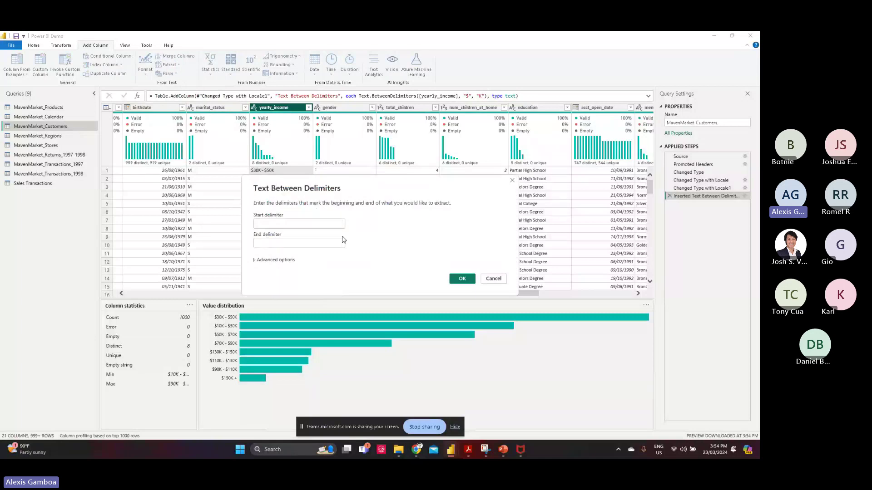
type("$")
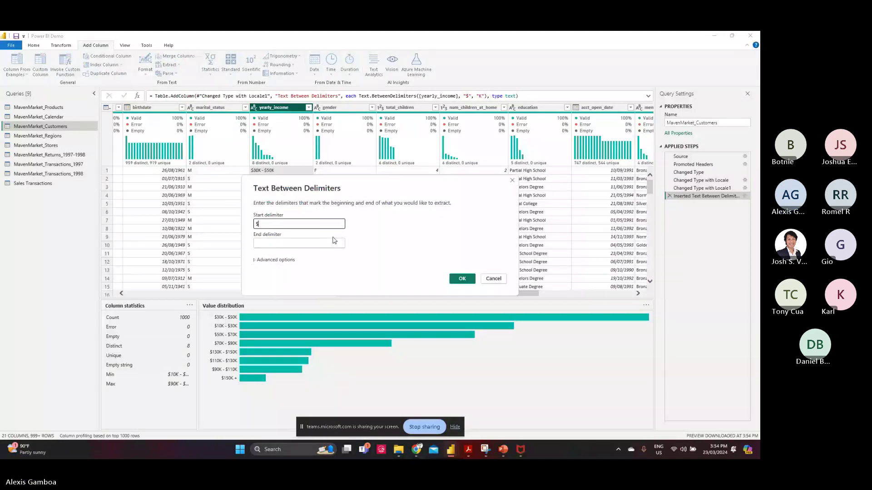
key("Tab")
type("K")
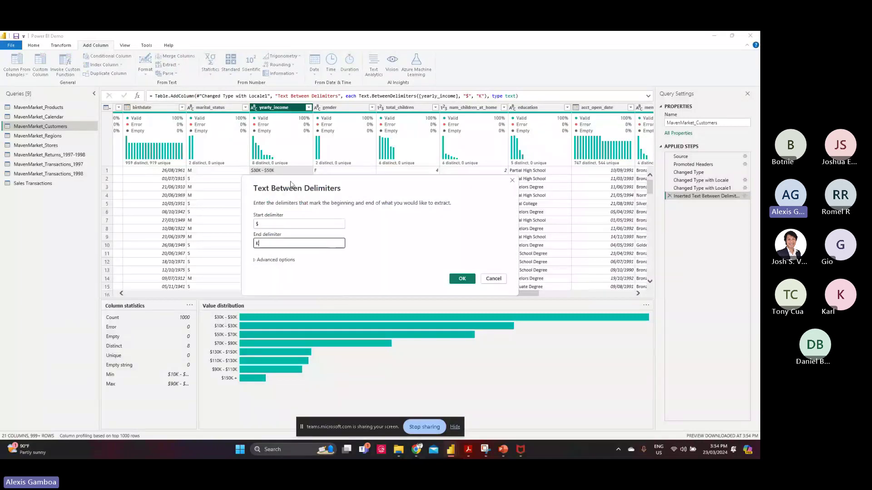
Step: Skip 1 start delimiter and 1 end delimiter in the advanced options, and add the extracted column
left_click_drag(290, 182, 408, 152)
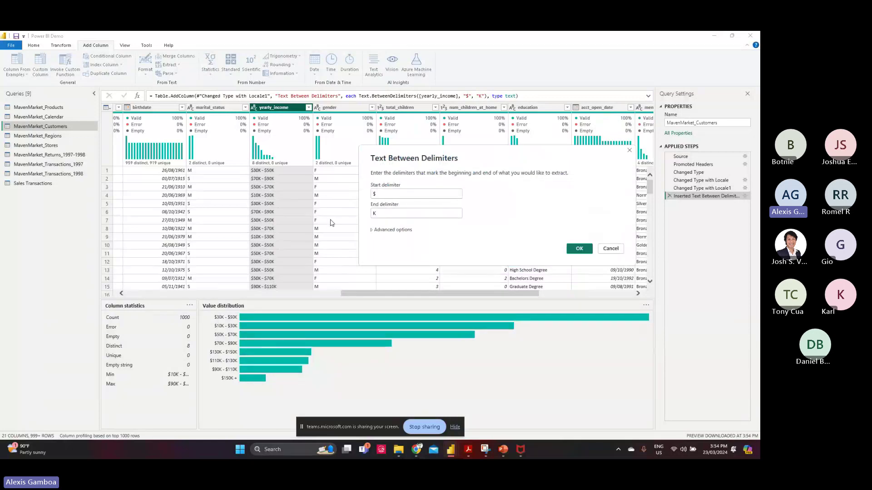
left_click(375, 231)
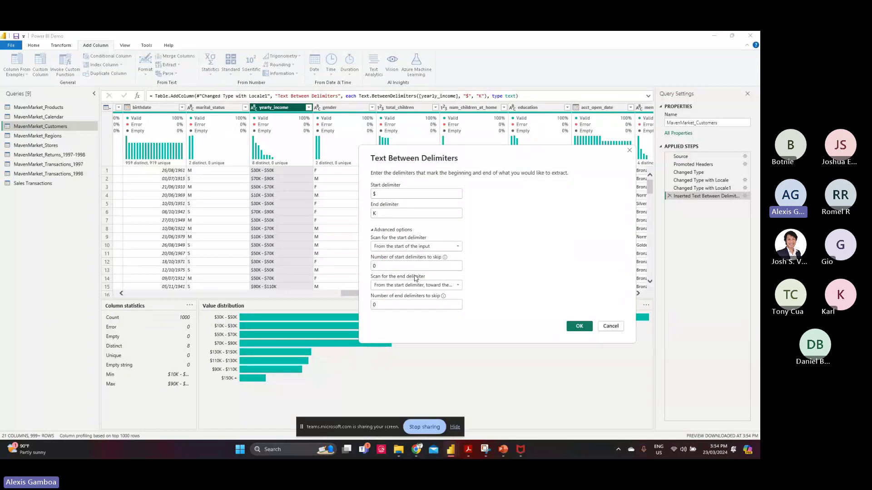
left_click(384, 264)
type("1")
left_click(377, 304)
type("1")
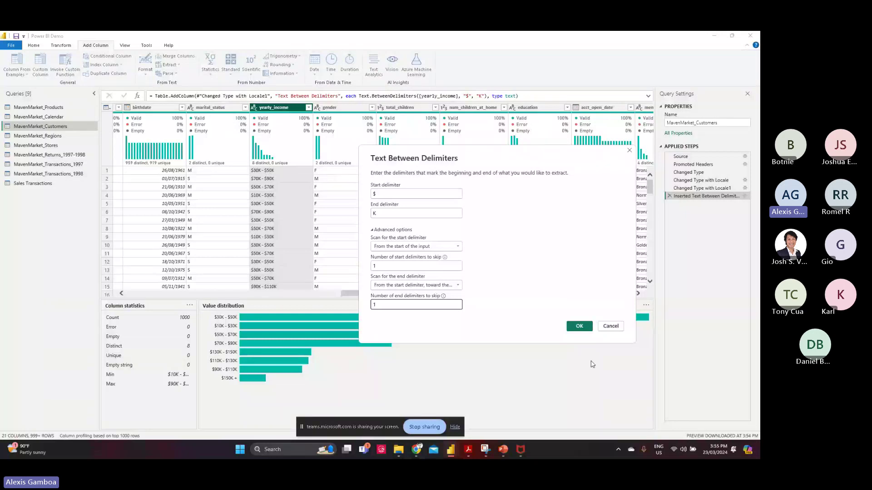
left_click(578, 330)
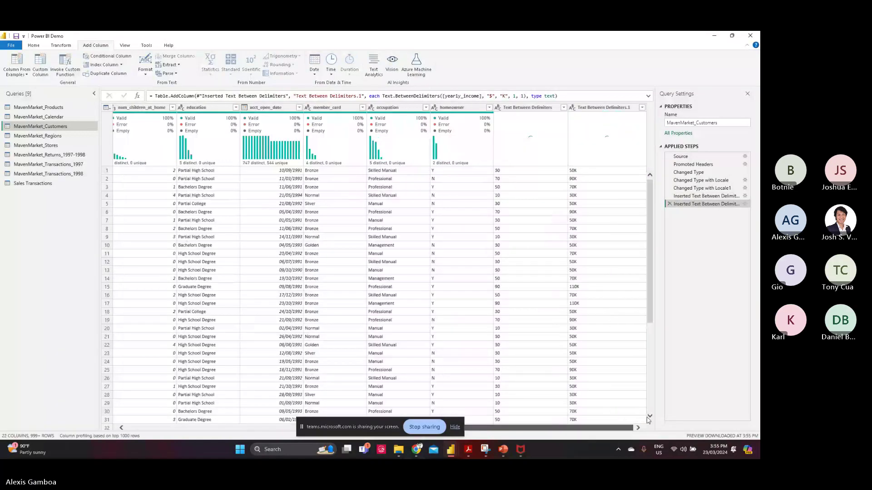
Step: Edit the latest extraction step so the end delimiter is scanned from the start delimiter toward the start of the input
left_click_drag(647, 417, 486, 419)
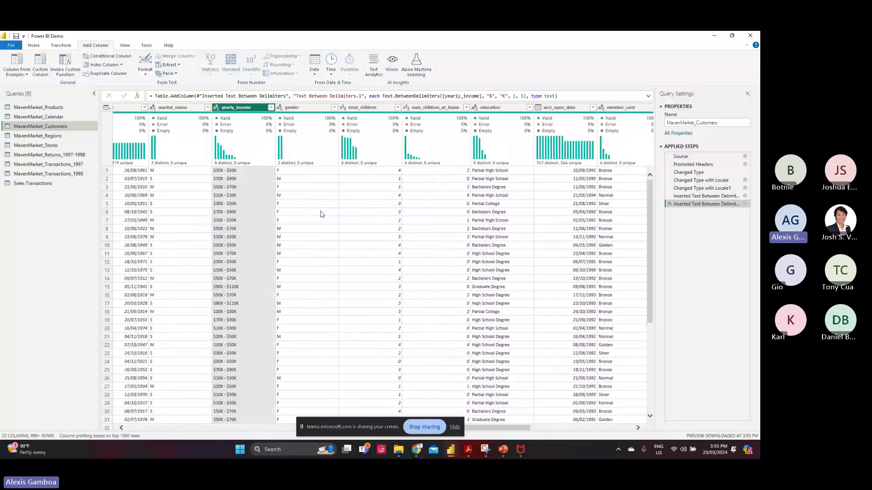
left_click(744, 204)
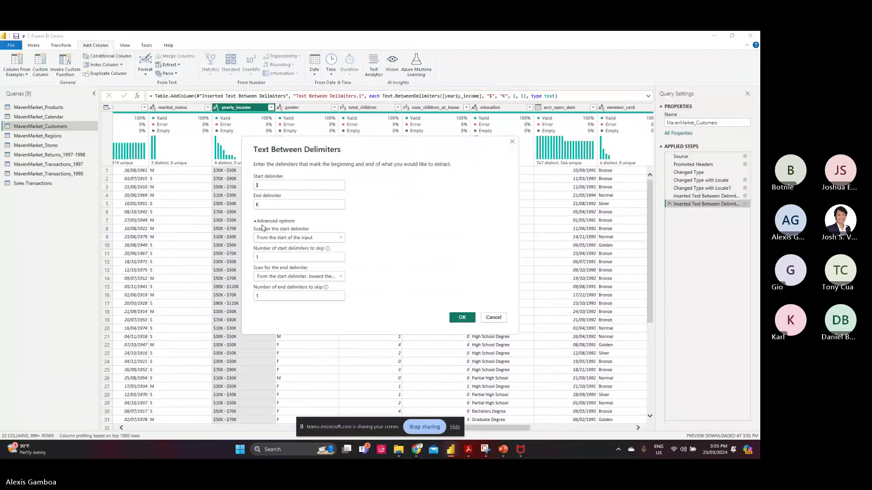
left_click(324, 278)
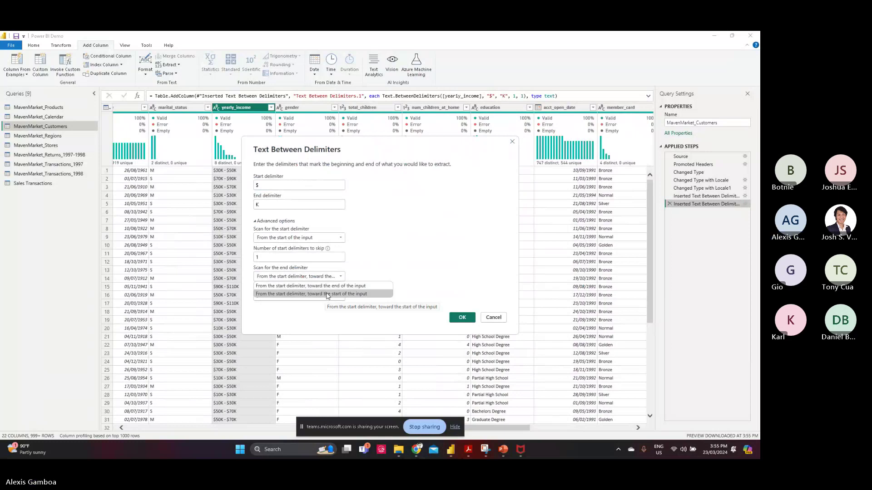
left_click(328, 294)
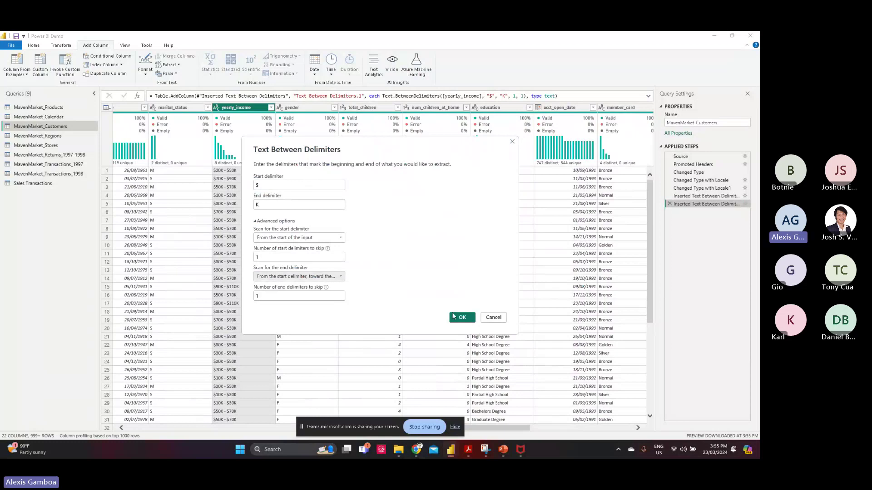
left_click(456, 317)
left_click_drag(531, 429, 687, 426)
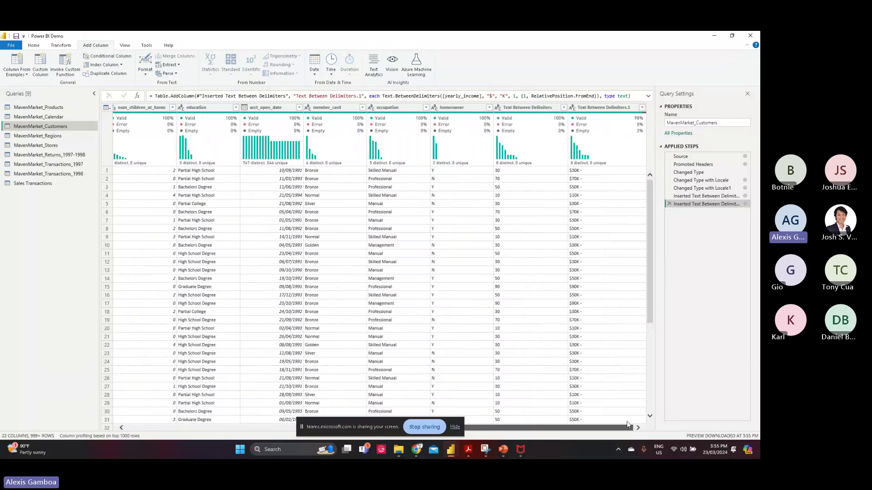
Step: Restore the extraction step's end delimiter scan to run from the start delimiter toward the end of the input
left_click(744, 204)
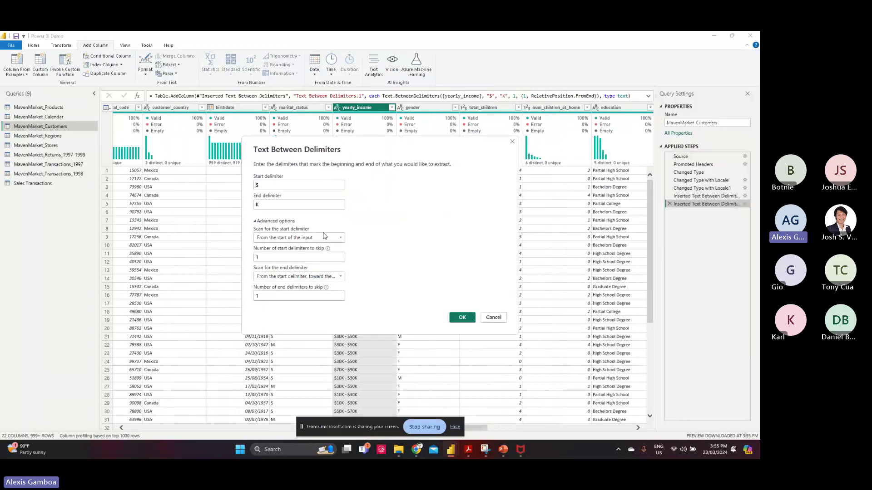
left_click(287, 278)
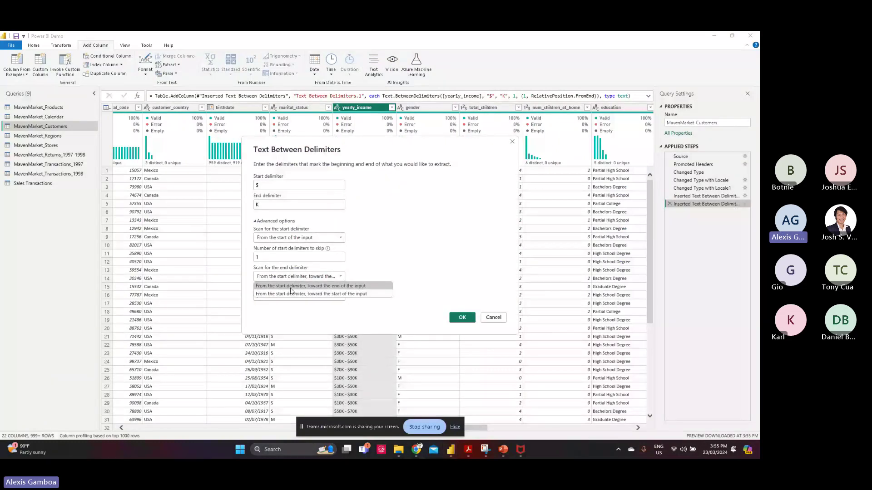
left_click(332, 286)
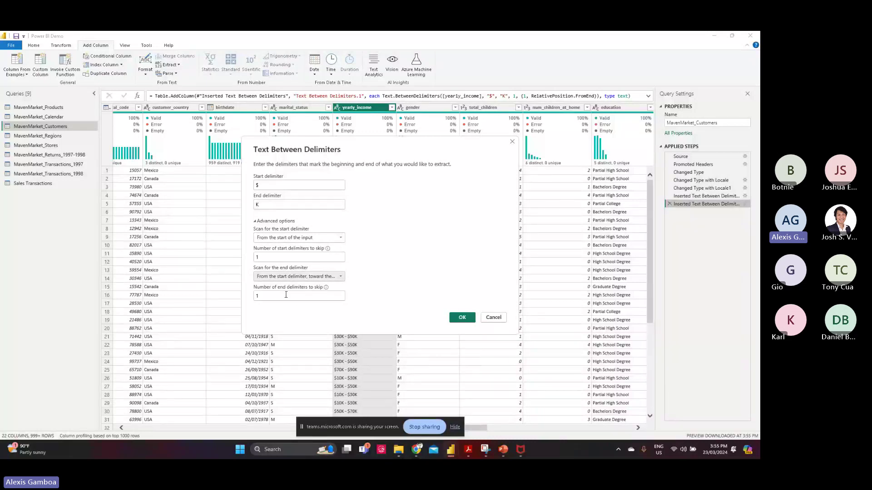
left_click_drag(270, 296, 254, 298)
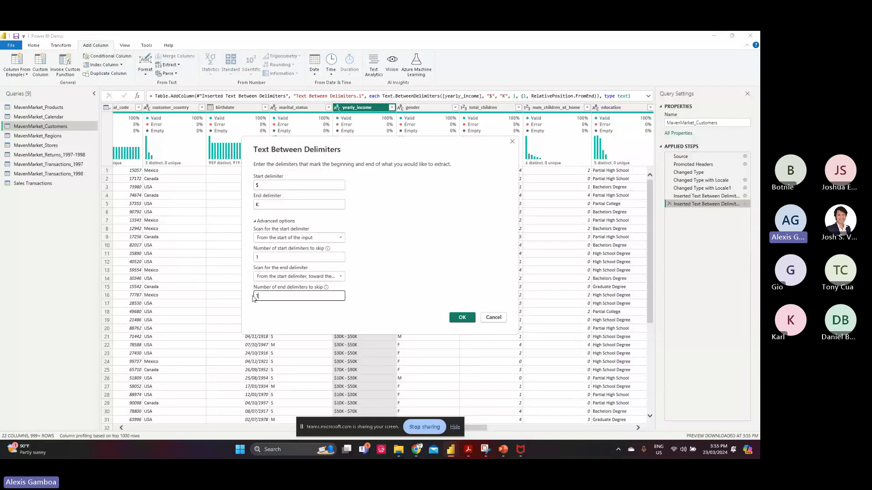
left_click_drag(262, 205, 238, 207)
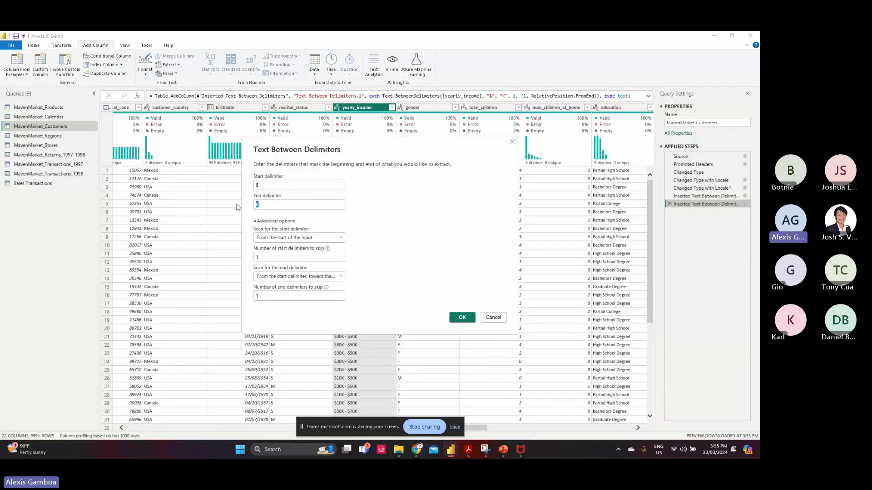
left_click(282, 241)
left_click(282, 245)
key("Tab")
left_click(283, 277)
left_click(285, 277)
left_click(462, 317)
left_click_drag(483, 431, 611, 430)
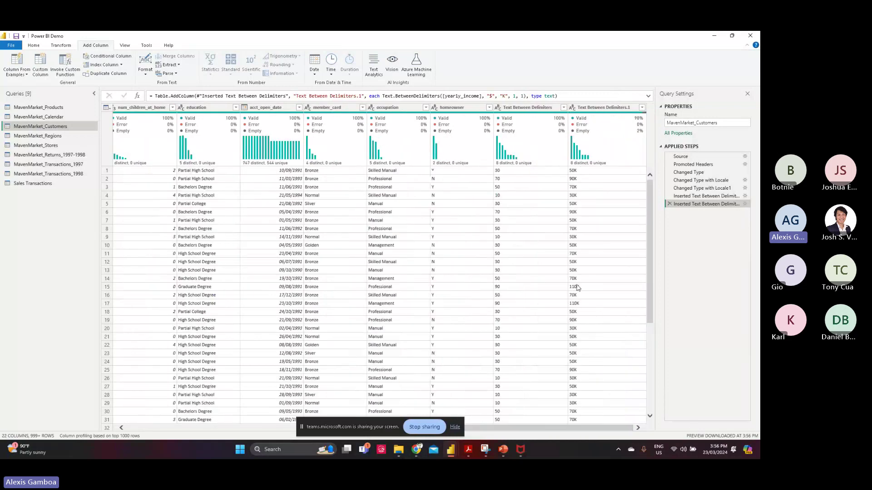
Step: Edit the latest extraction step to skip 2 end delimiters
left_click(575, 172)
left_click(745, 204)
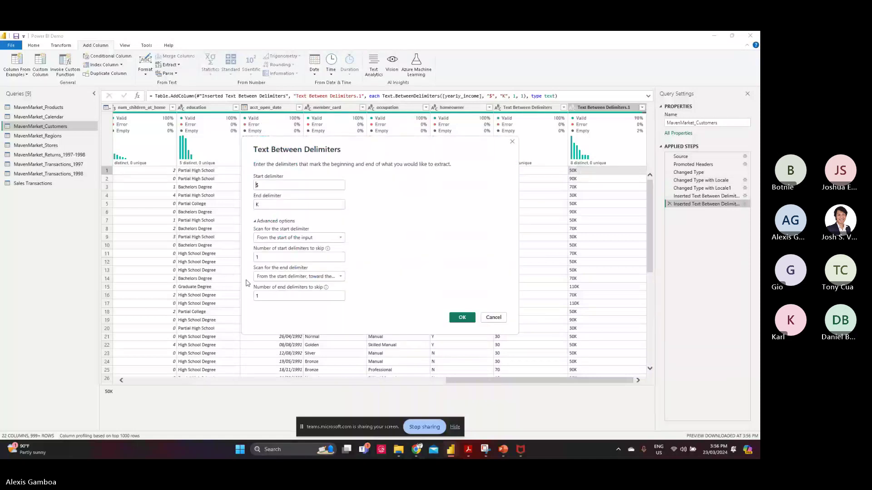
double_click(297, 295)
type("2")
left_click(462, 318)
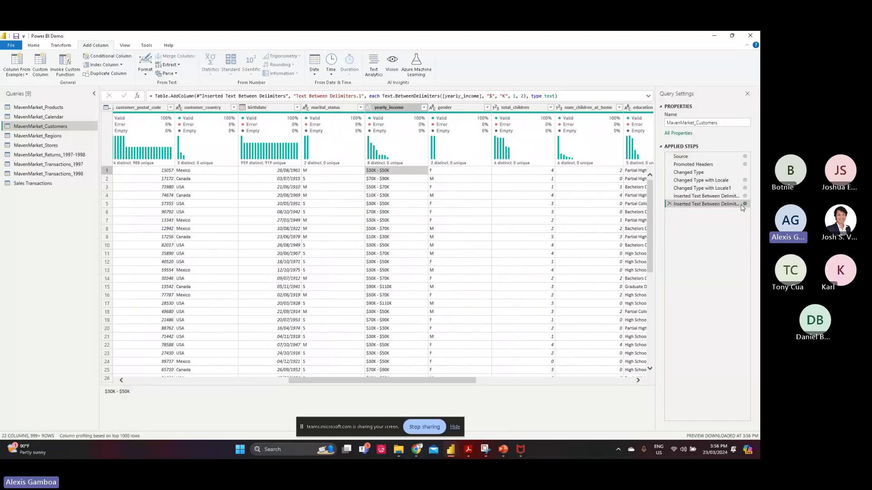
scroll(522, 302, "right", 10)
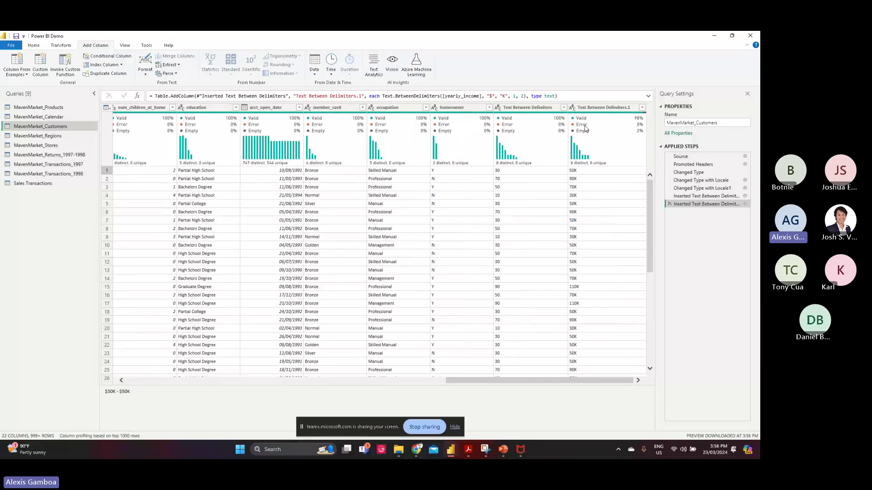
Step: Toggle the column distribution and column quality previews off and back on, and hide the column profile
left_click(599, 107)
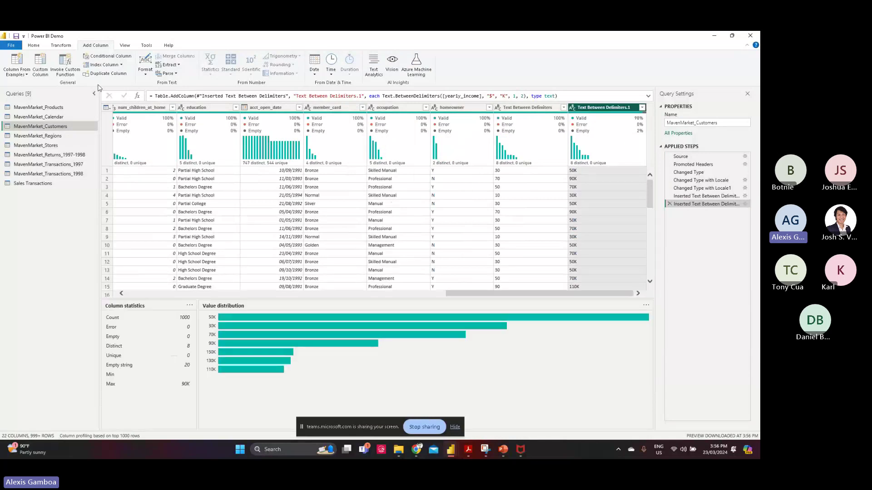
left_click(127, 45)
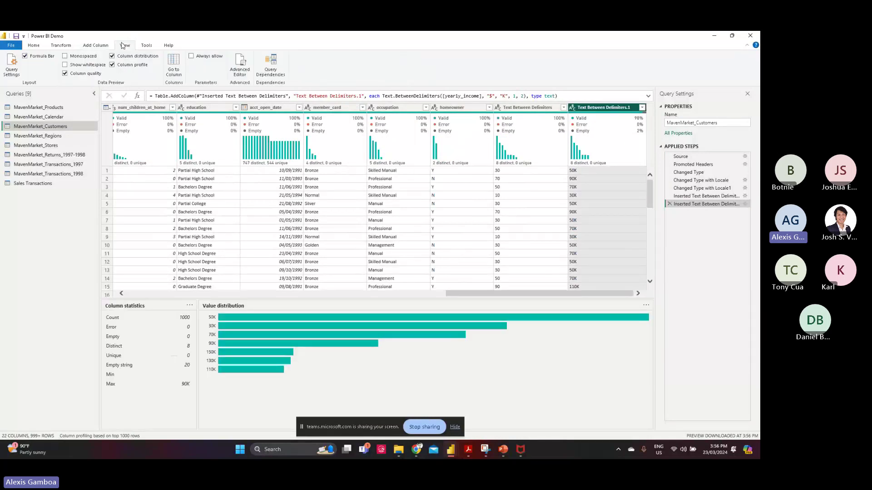
left_click(119, 56)
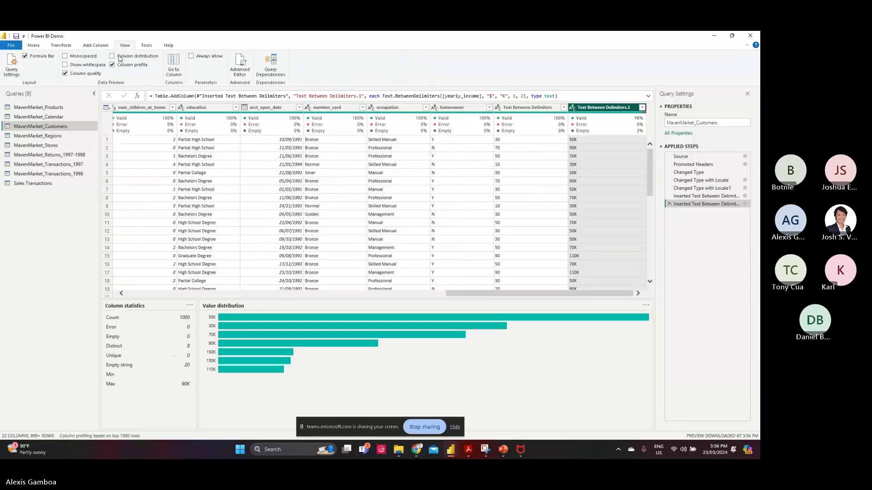
left_click(135, 56)
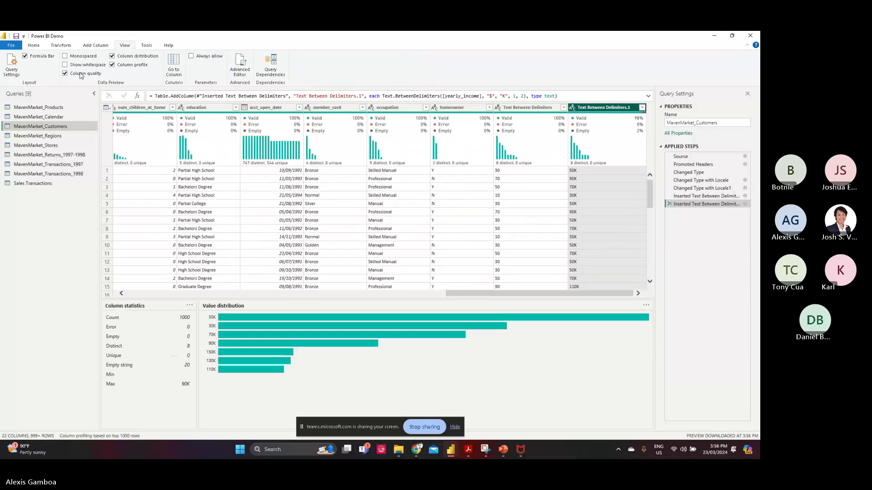
left_click(84, 74)
left_click(84, 74)
left_click(120, 66)
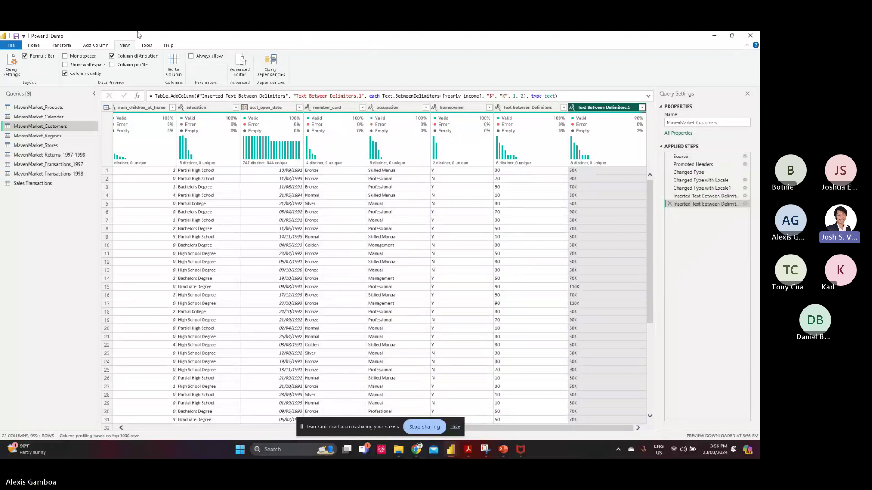
left_click(95, 45)
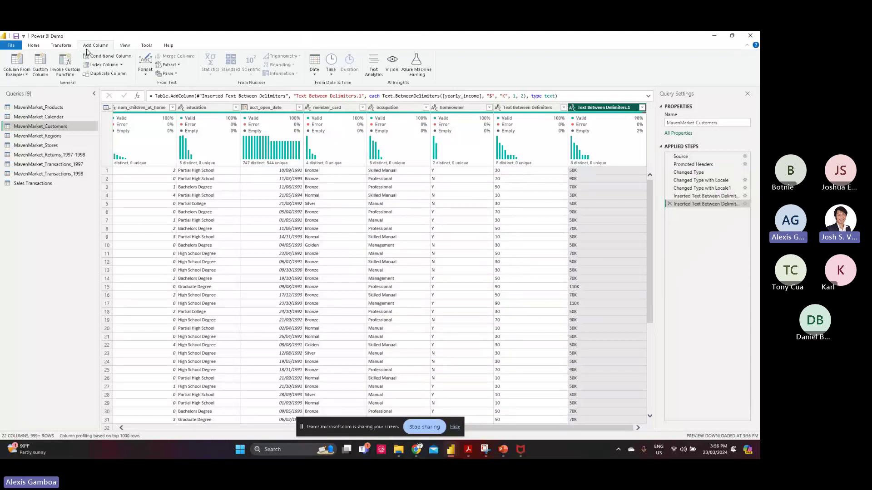
left_click(176, 65)
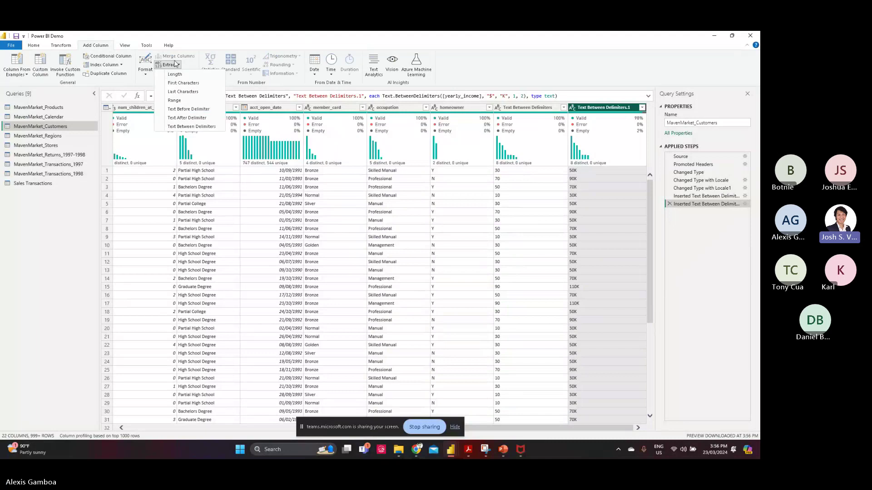
left_click(208, 111)
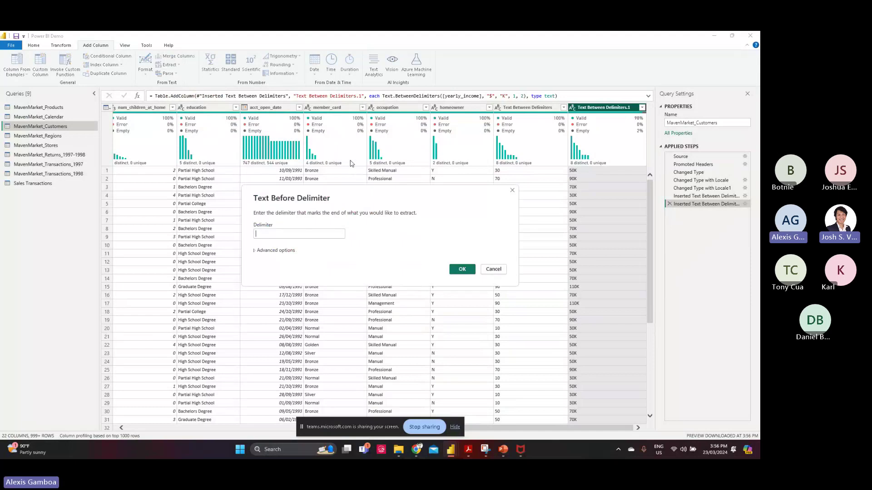
left_click(515, 191)
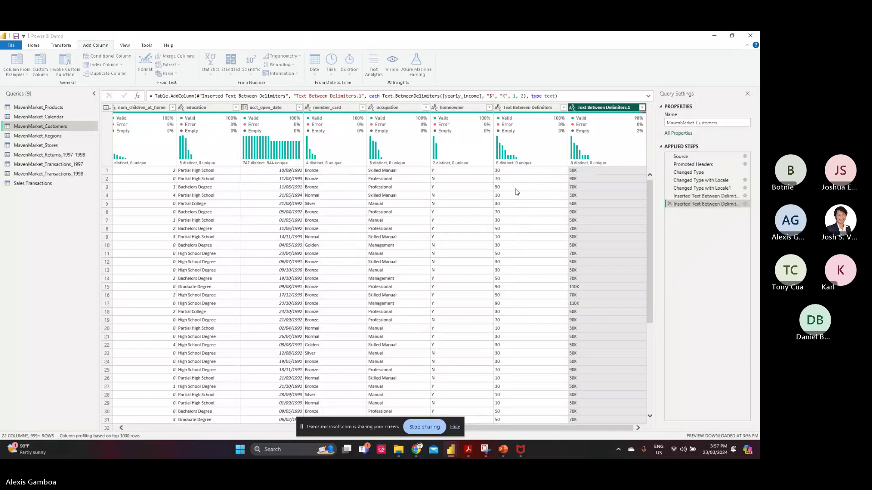
left_click(176, 65)
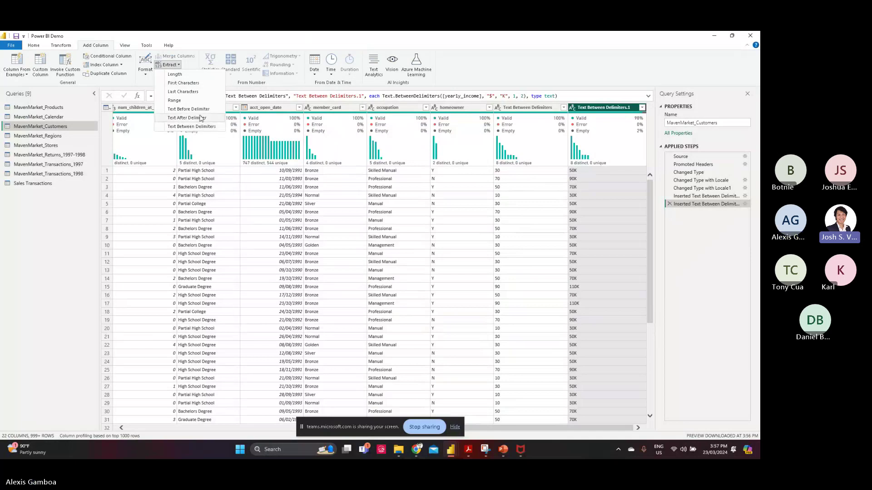
key("Escape")
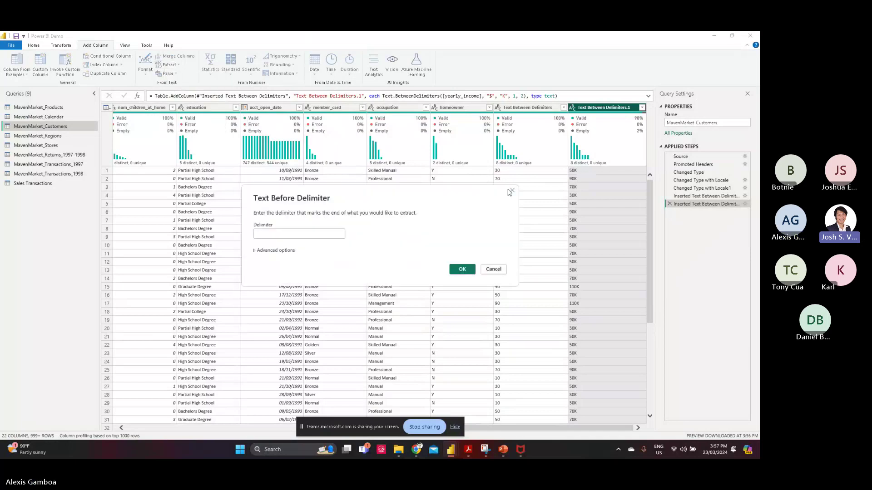
Step: Extract the text before the "K" delimiter from Text Between Delimiters.1 into a new column and highlight both numeric income columns
left_click_drag(421, 190, 563, 231)
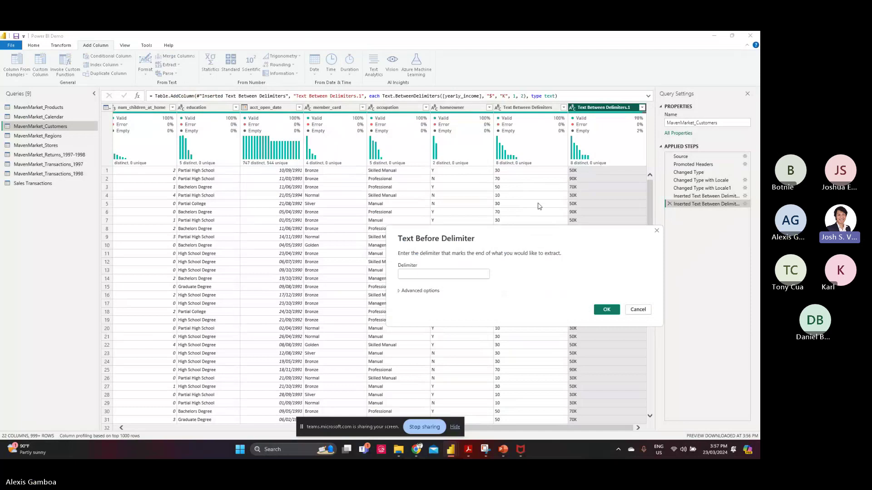
left_click(459, 278)
left_click(607, 309)
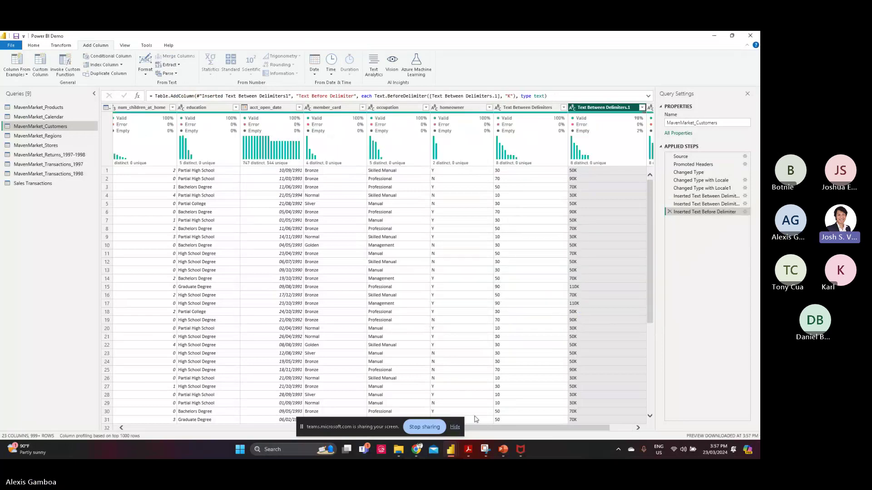
left_click_drag(540, 430, 610, 428)
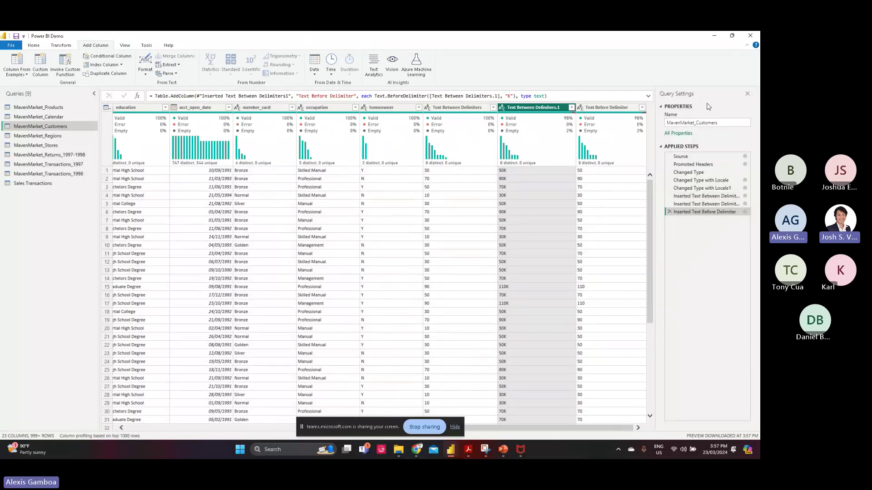
left_click(472, 108)
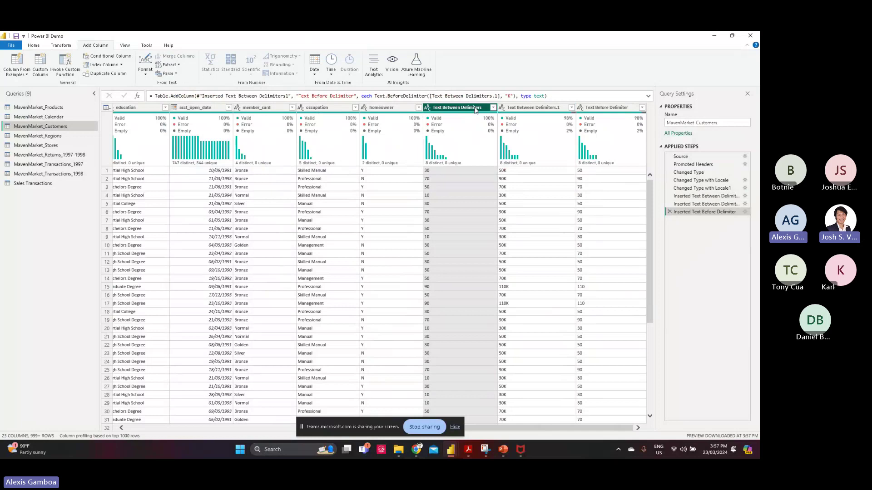
left_click(624, 109, "ctrl")
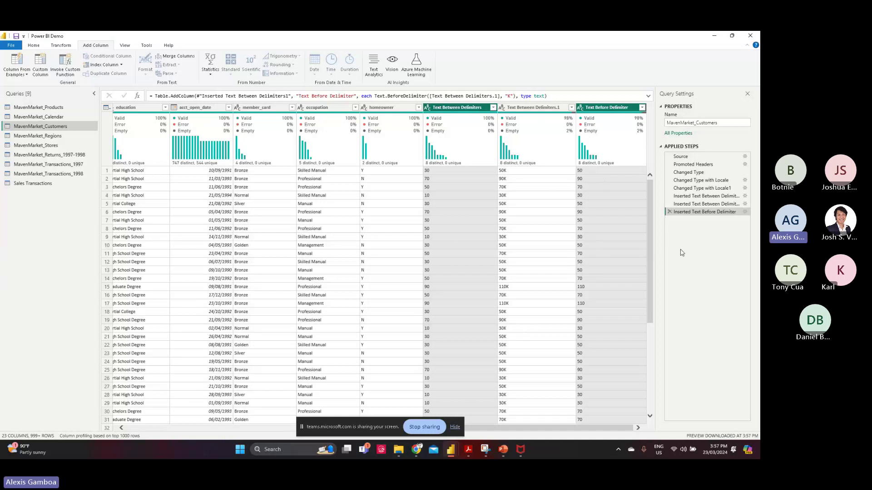
Step: Delete the Inserted Text Before Delimiter step and both Inserted Text Between Delimiters steps from MavenMarket_Customers
left_click(670, 212)
left_click(670, 204)
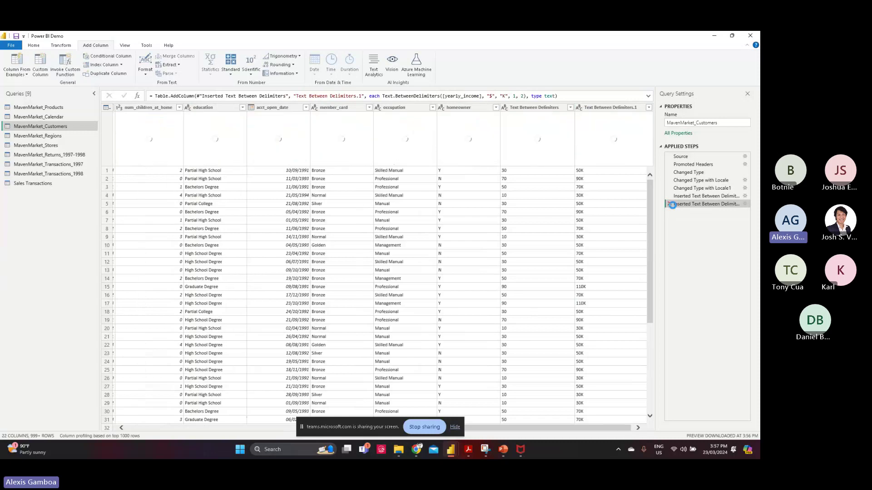
left_click(670, 196)
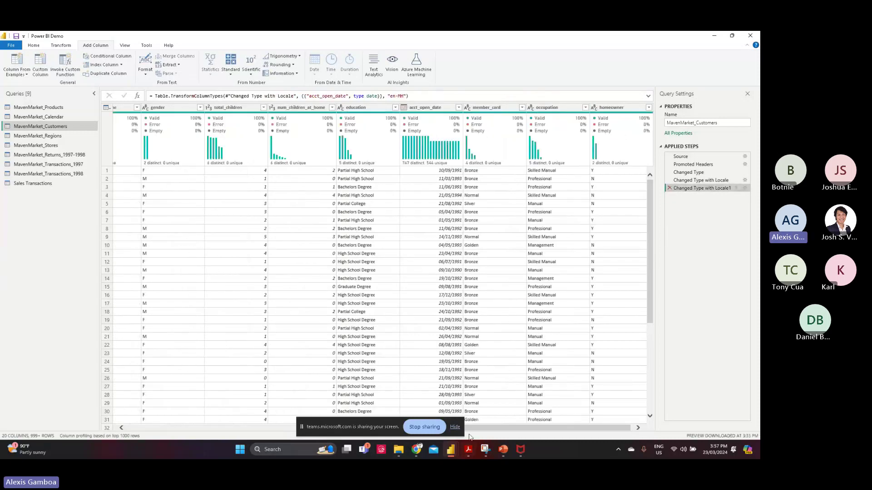
Step: Switch to the PowerPoint deck and review the slides on Text After Delimiter, Text Between Delimiters and Split Column
left_click(504, 449)
scroll(51, 387, "down", 2)
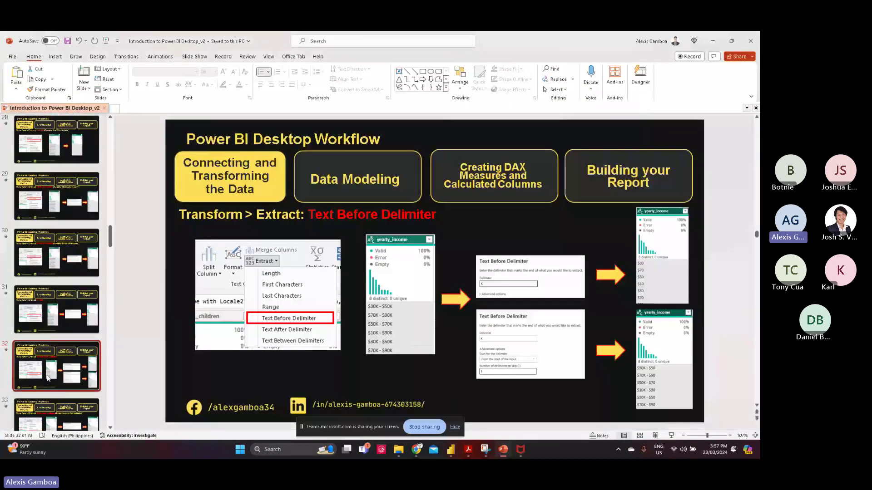
left_click(50, 387)
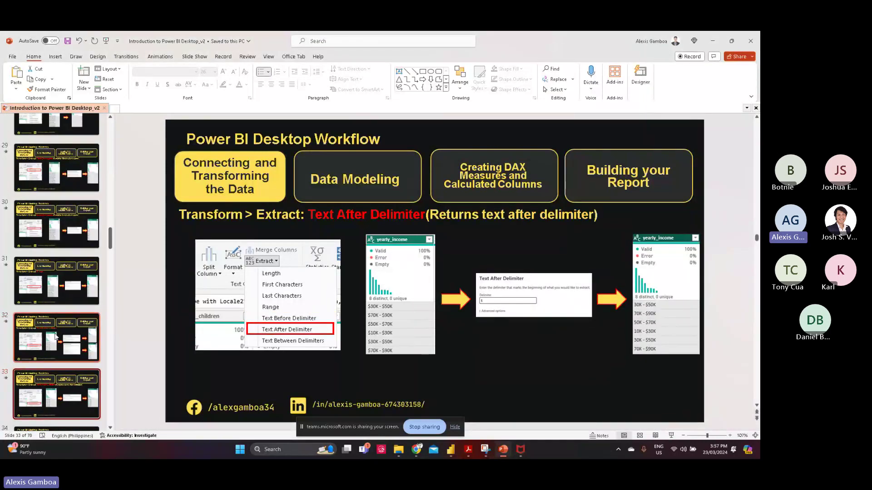
scroll(57, 338, "down", 2)
left_click(85, 400)
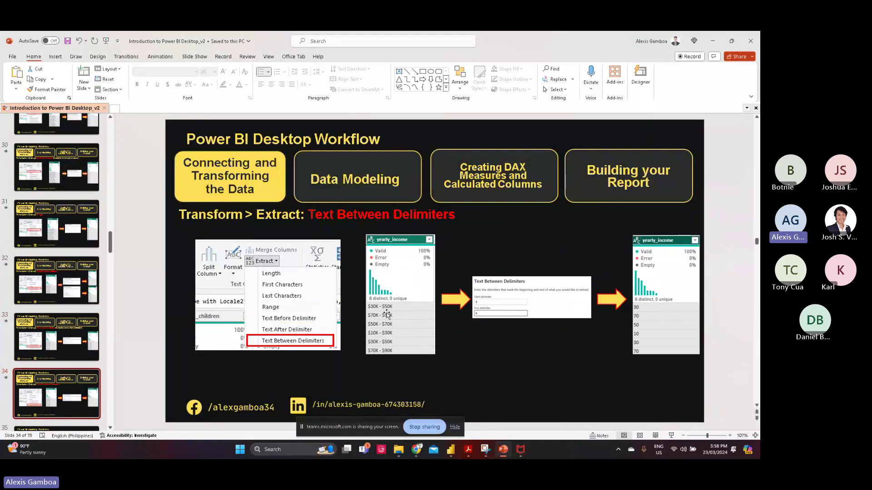
scroll(55, 282, "down", 1)
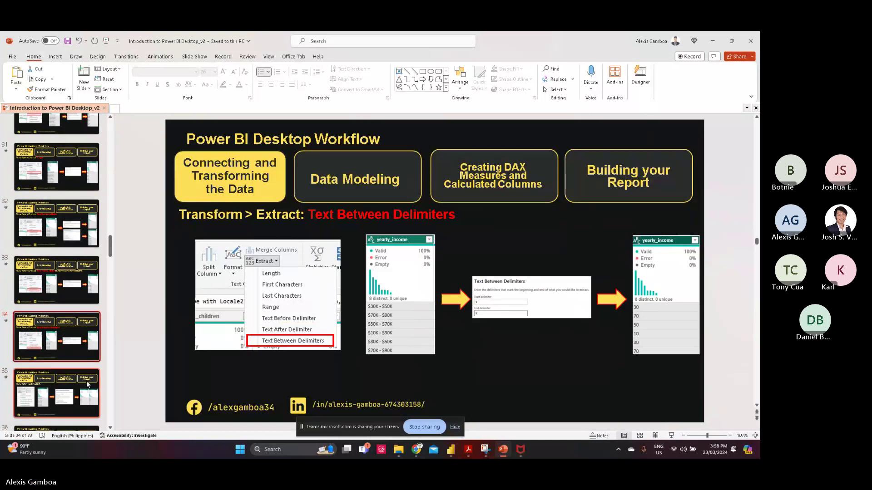
left_click(66, 399)
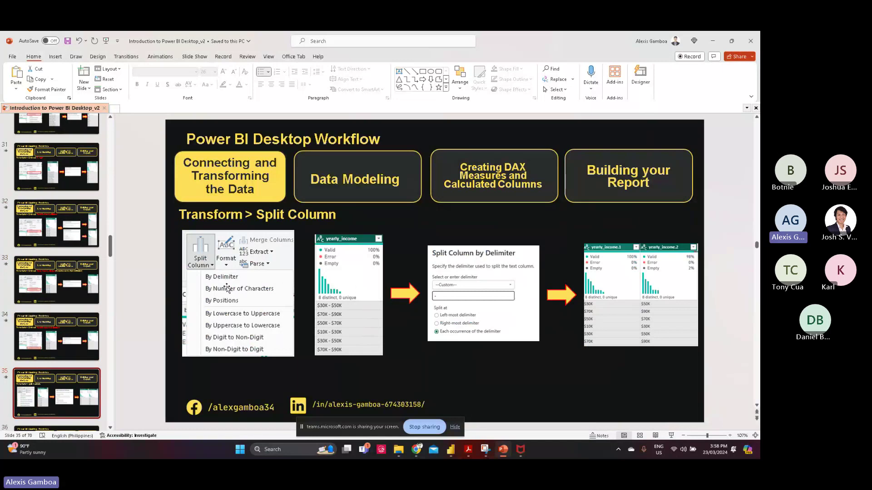
Step: Switch back to Power Query, look through the MavenMarket Calendar, Products and Regions queries, and return to MavenMarket_Customers
key("alt+Tab")
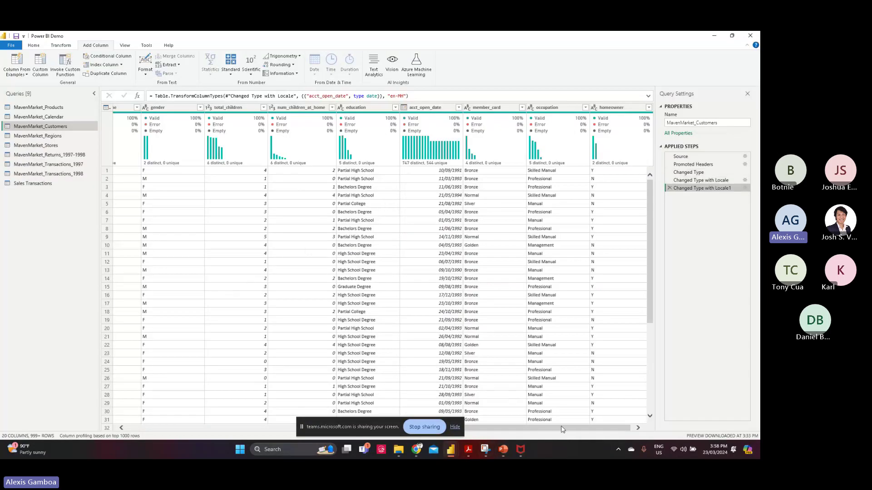
left_click(63, 48)
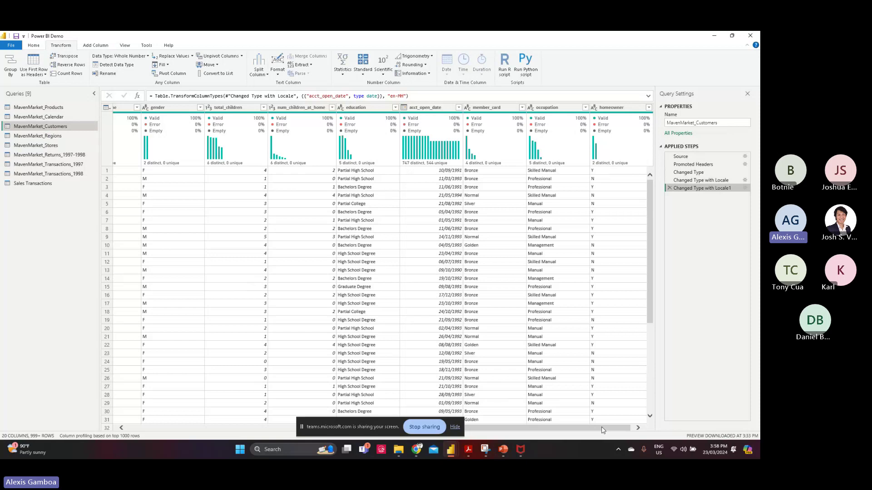
left_click_drag(601, 430, 624, 429)
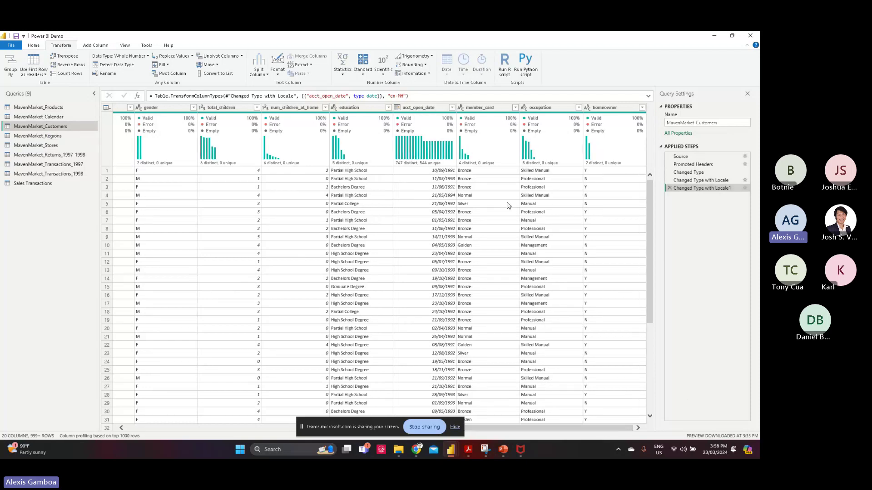
mouse_move(427, 132)
left_click(39, 118)
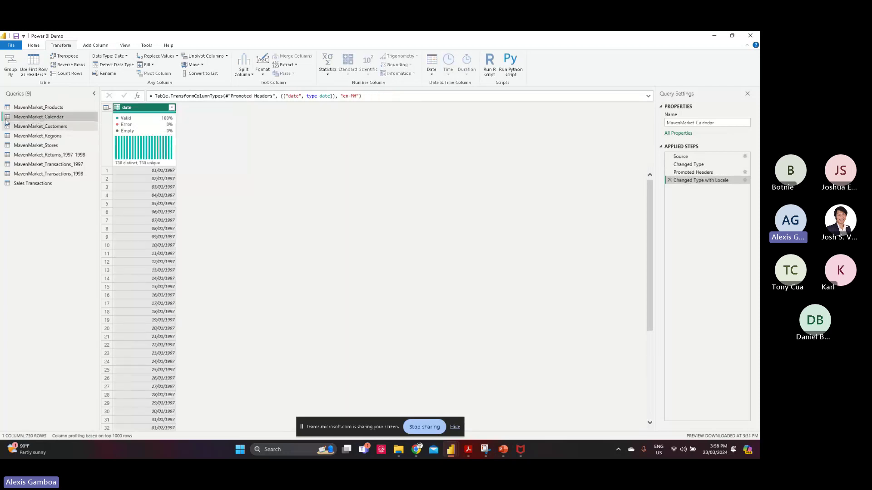
left_click(40, 109)
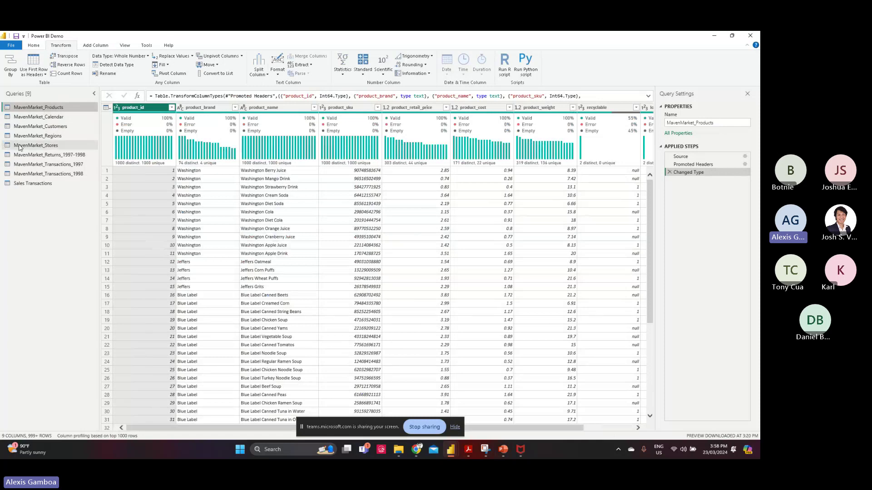
left_click(52, 137)
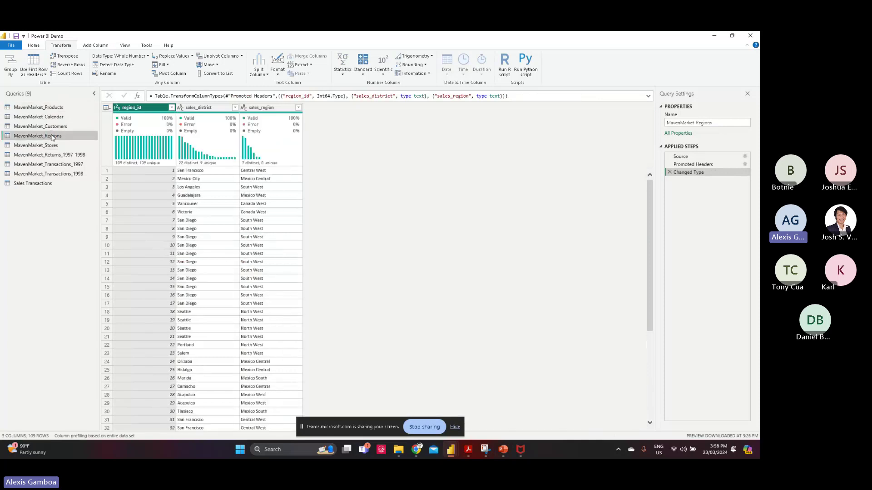
left_click(58, 128)
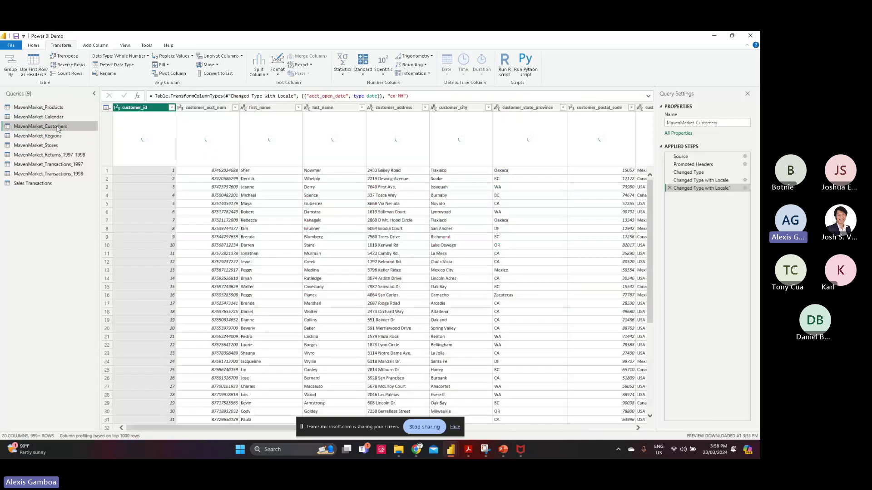
Step: Split the yearly_income column by the custom delimiter "-" at each occurrence and inspect the second resulting column
left_click(638, 428)
left_click(638, 428)
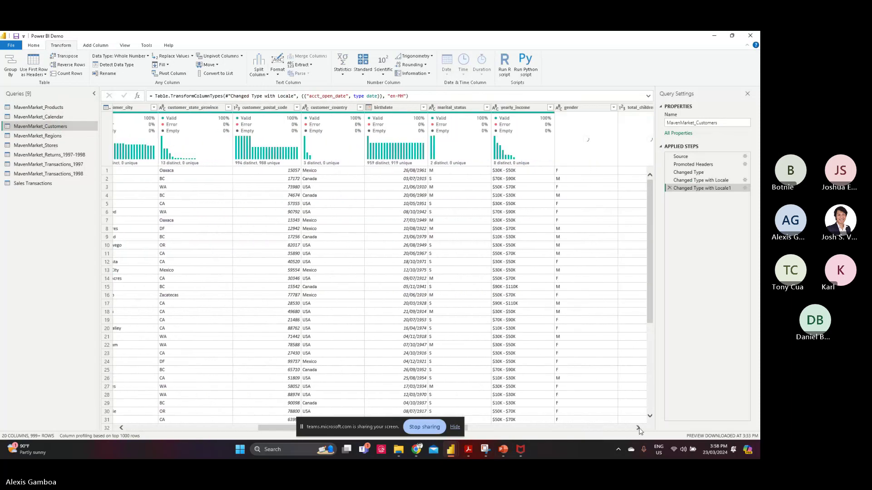
left_click(638, 428)
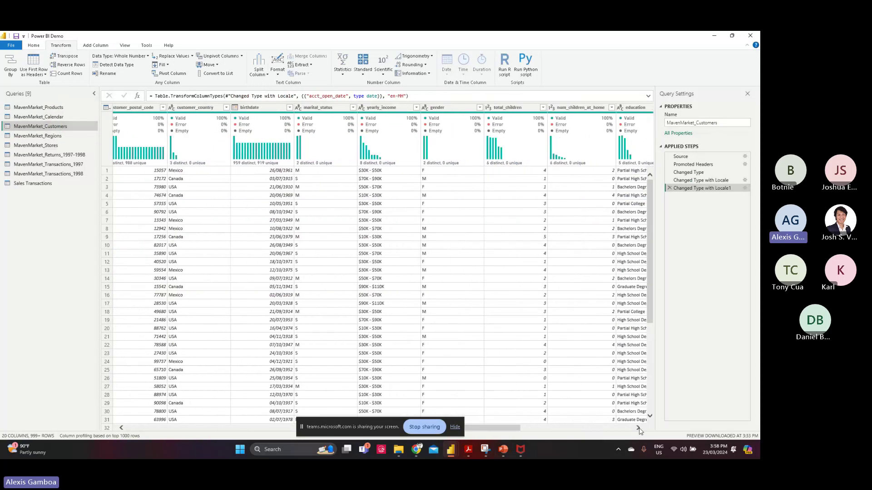
left_click(391, 108)
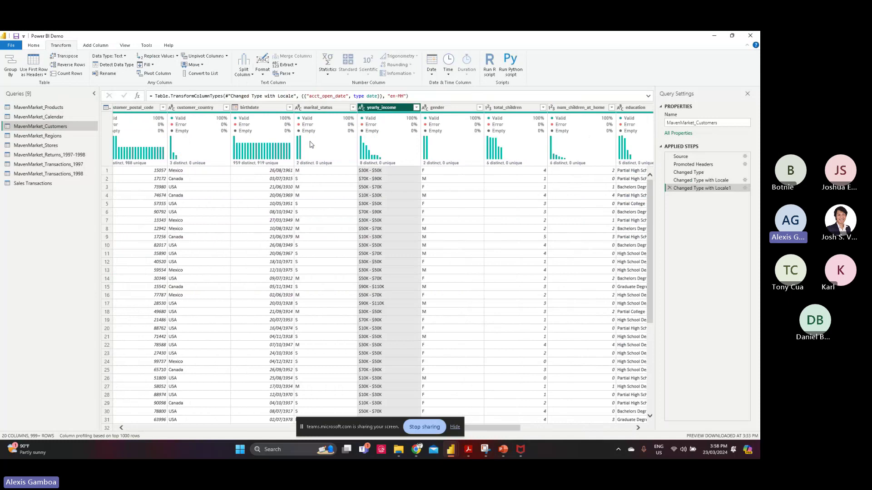
left_click(242, 70)
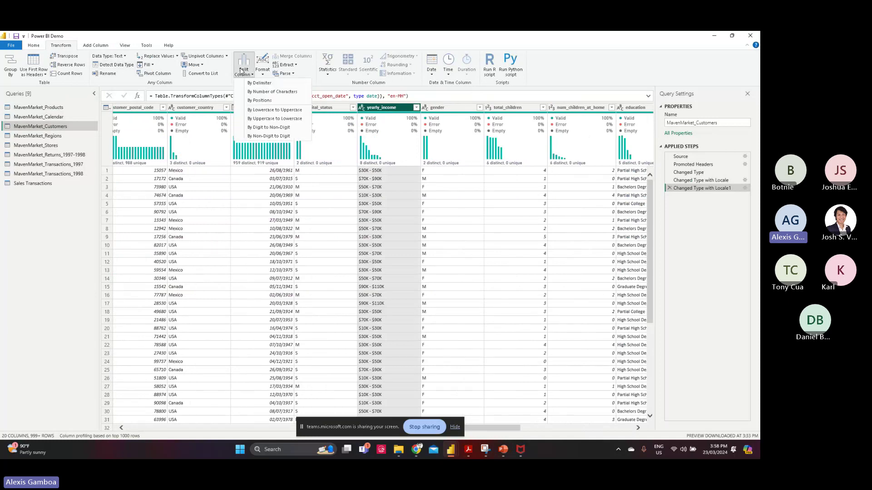
left_click(262, 83)
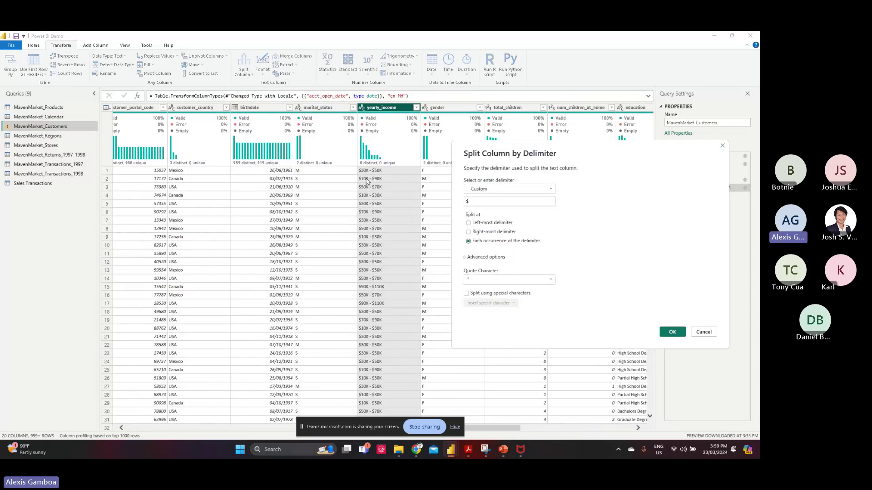
left_click(496, 190)
left_click(495, 190)
double_click(491, 202)
type("-")
left_click(662, 336)
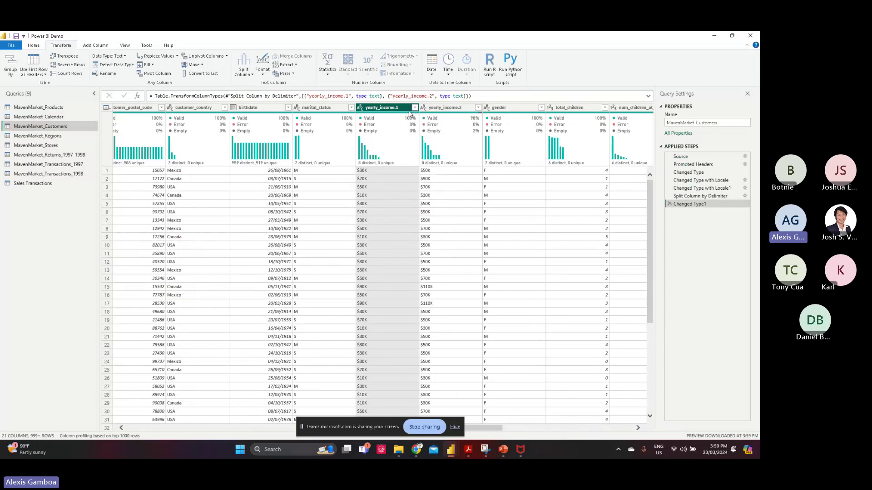
left_click(437, 110)
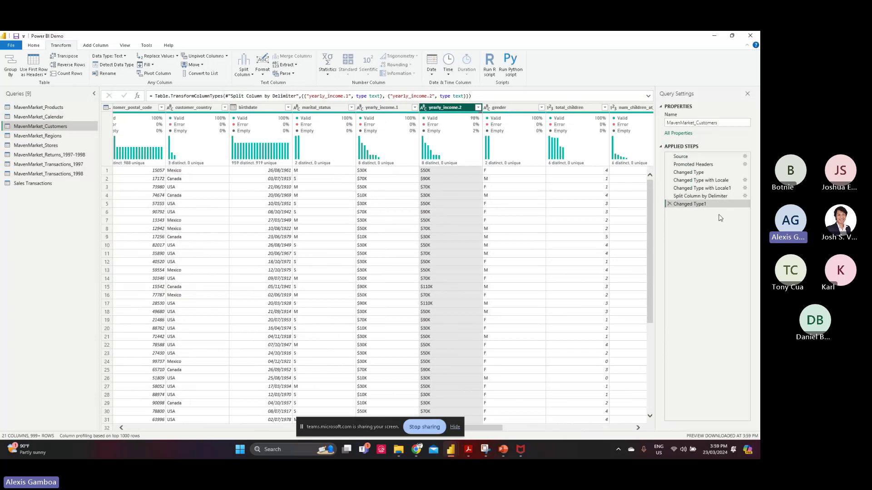
Step: Delete the Changed Type1 and Split Column by Delimiter steps from MavenMarket_Customers
left_click(669, 204)
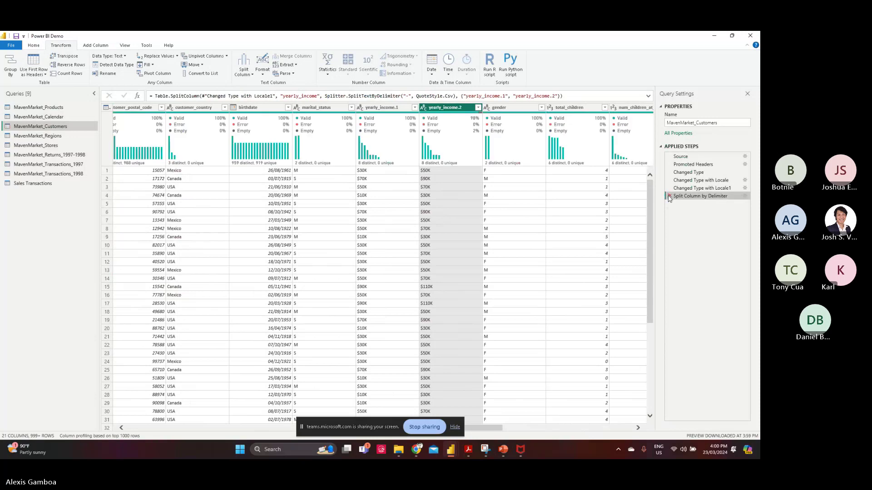
left_click(670, 196)
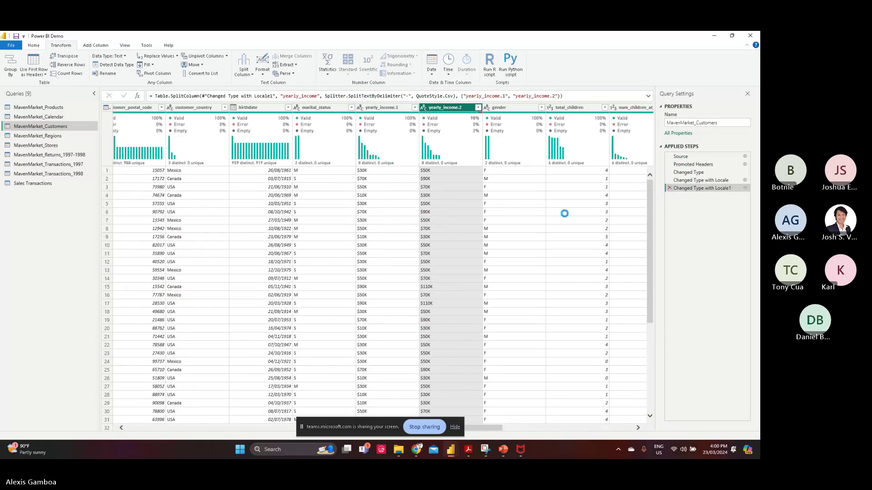
Step: Switch to the PowerPoint deck and view the Merge Column slide
left_click(505, 451)
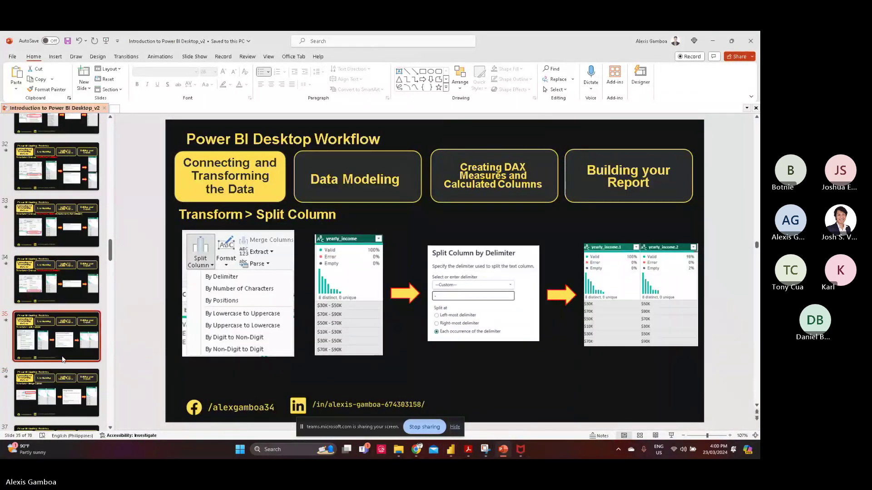
left_click(65, 392)
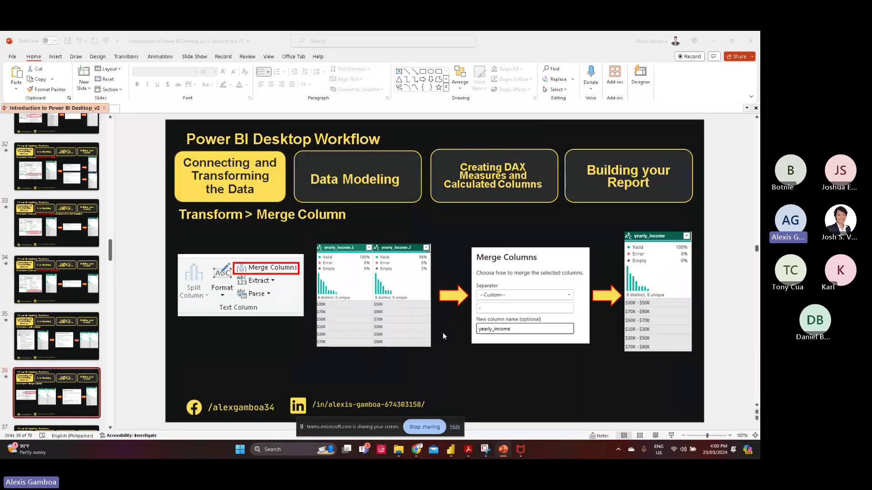
Step: Return to Power Query, split yearly_income again by the custom delimiter "-" at each occurrence, and select both resulting columns
key("alt+Tab")
left_click(380, 108)
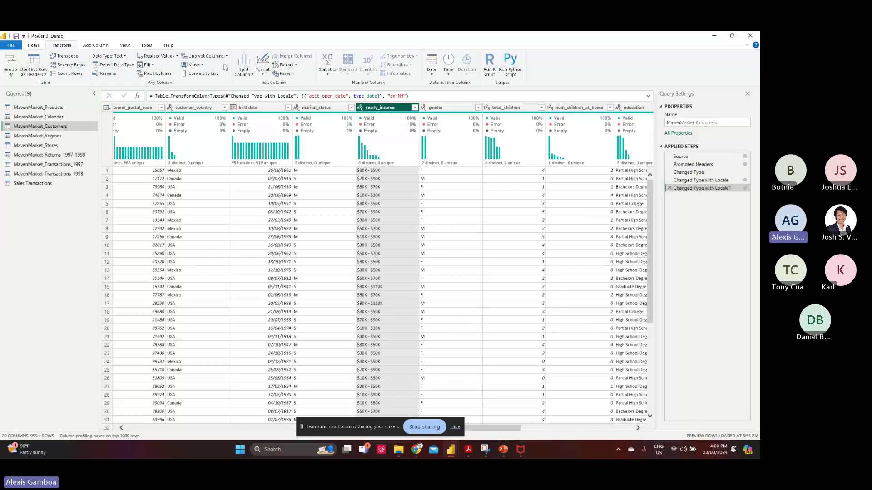
left_click(244, 68)
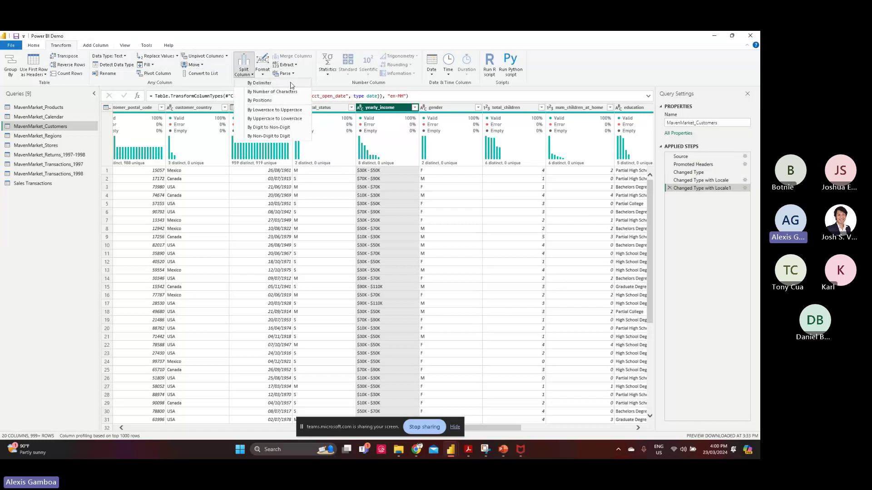
left_click(260, 83)
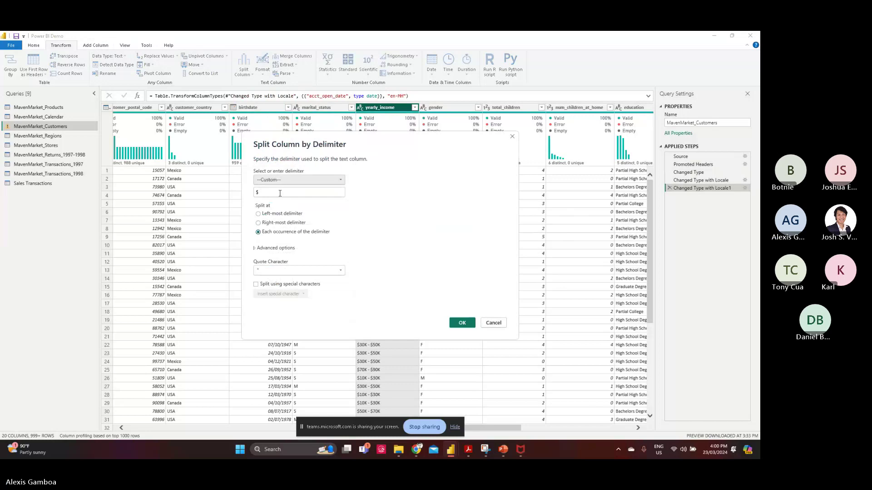
type("$")
left_click(461, 322)
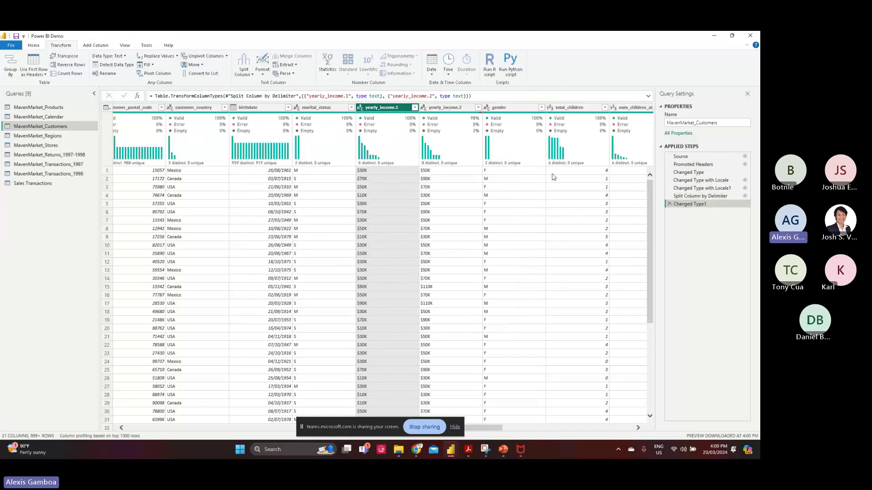
left_click(444, 108, "ctrl")
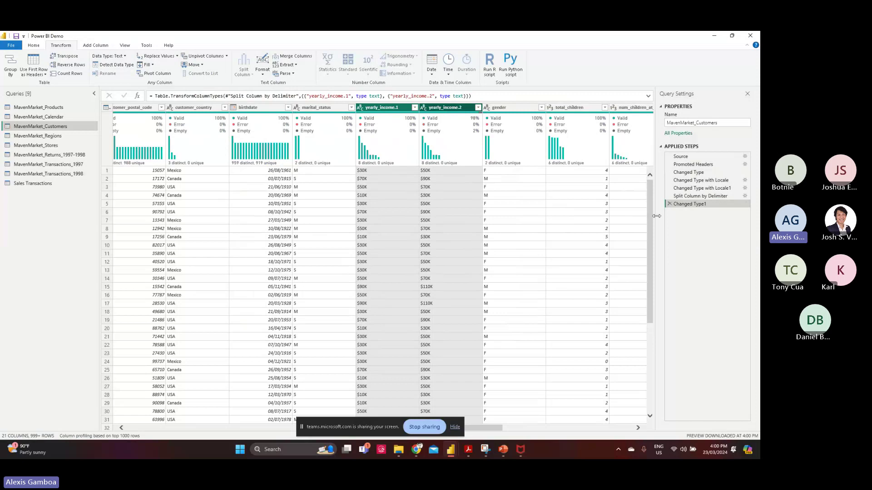
Step: Start merging the yearly_income.1 and yearly_income.2 columns, with the custom separator "to"
left_click(296, 57)
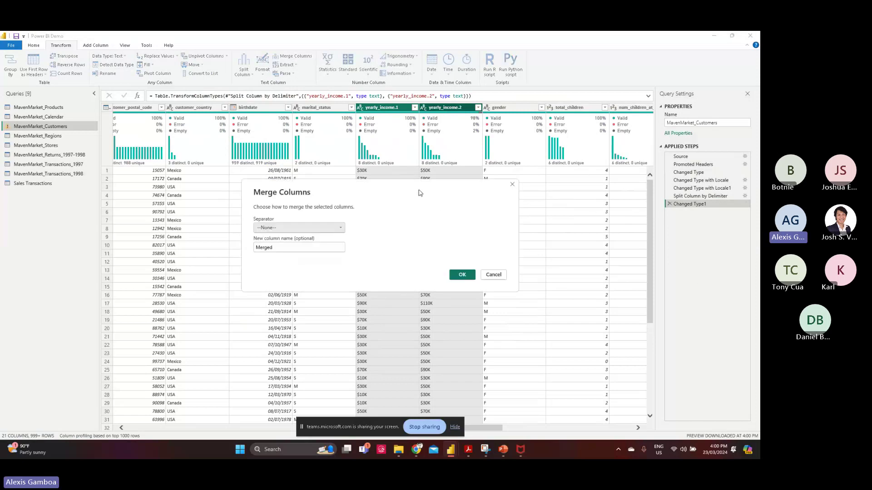
left_click_drag(420, 193, 308, 262)
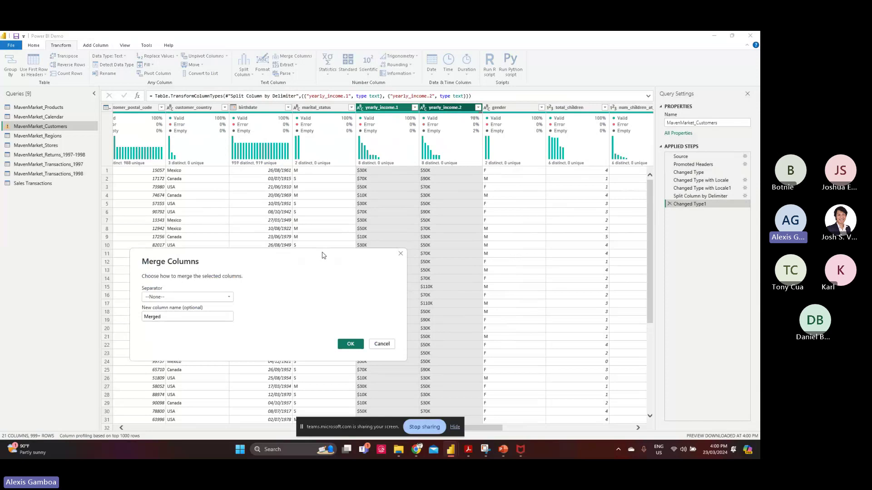
left_click_drag(323, 261, 688, 200)
left_click(556, 218)
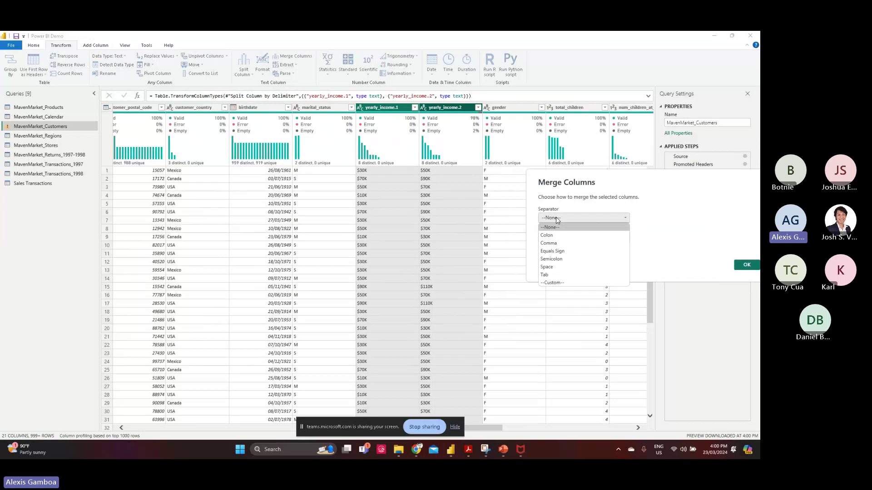
key("Down")
key("Down")
key("Down")
key("Down")
key("Down")
key("Down")
key("Down")
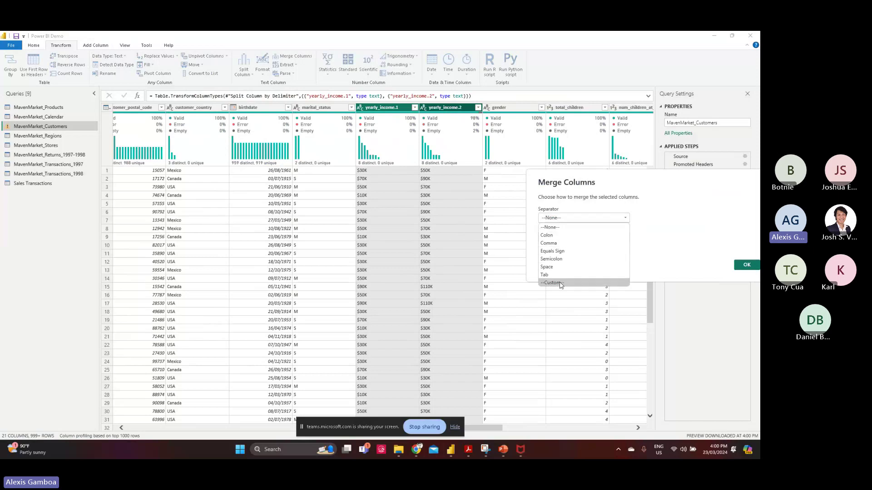
key("Return")
left_click(565, 233)
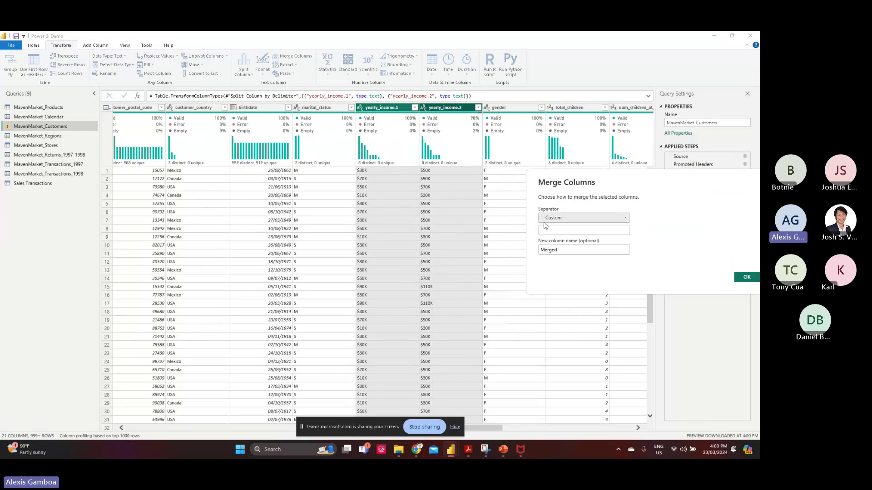
type("to")
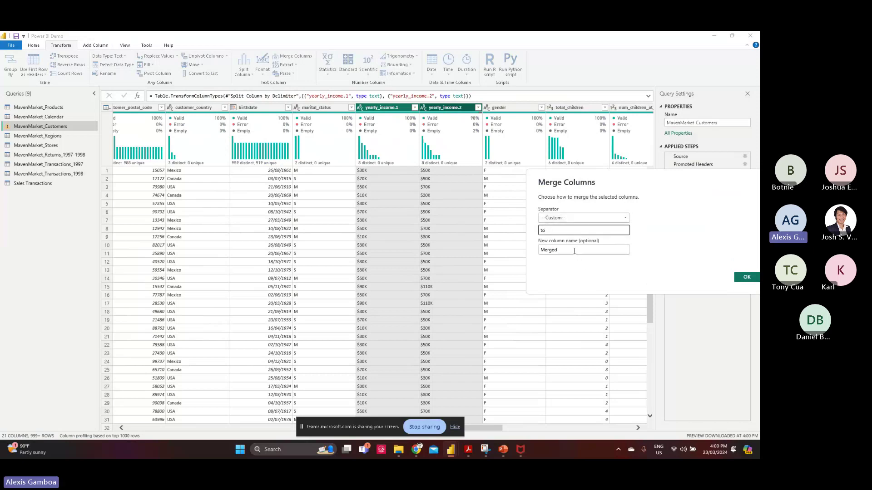
Step: Name the merged column Annual Income and complete the merge
key("Tab")
type("Ye")
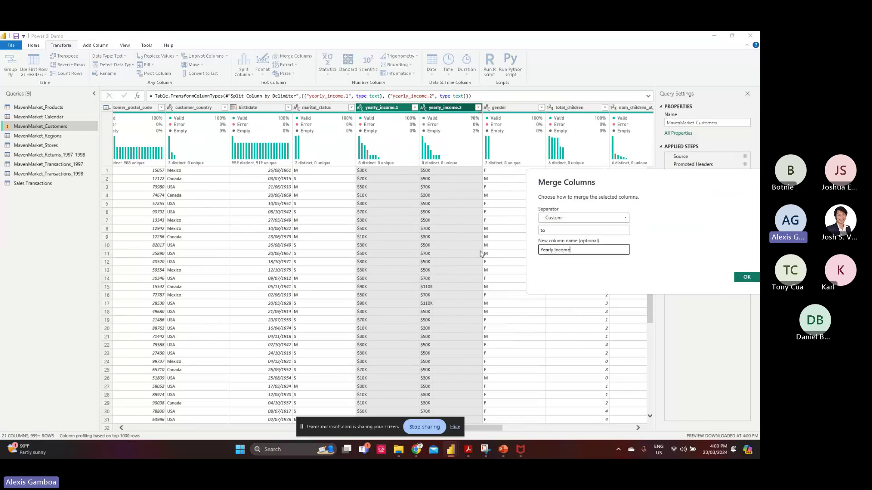
left_click_drag(591, 182, 588, 184)
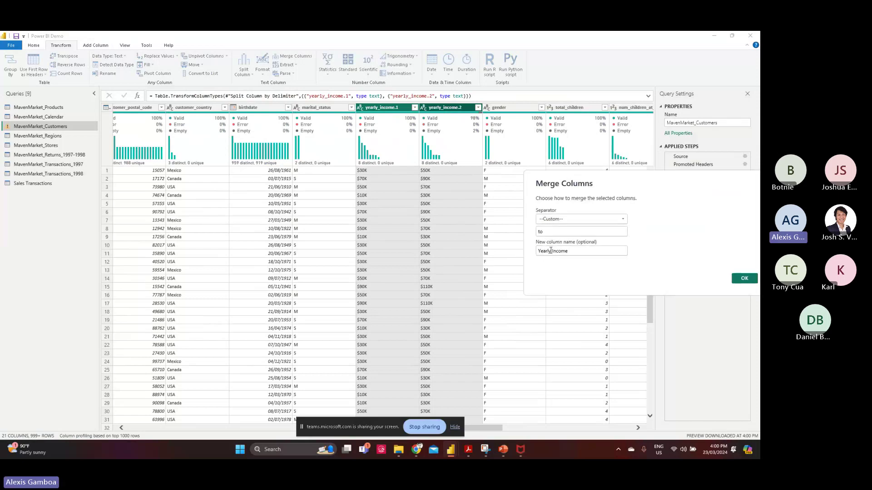
double_click(551, 250)
type("Annual")
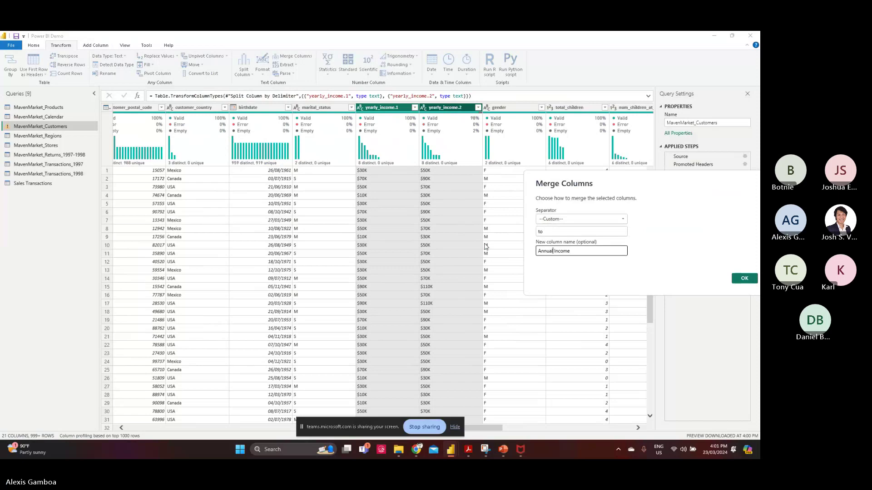
left_click_drag(634, 179, 143, 208)
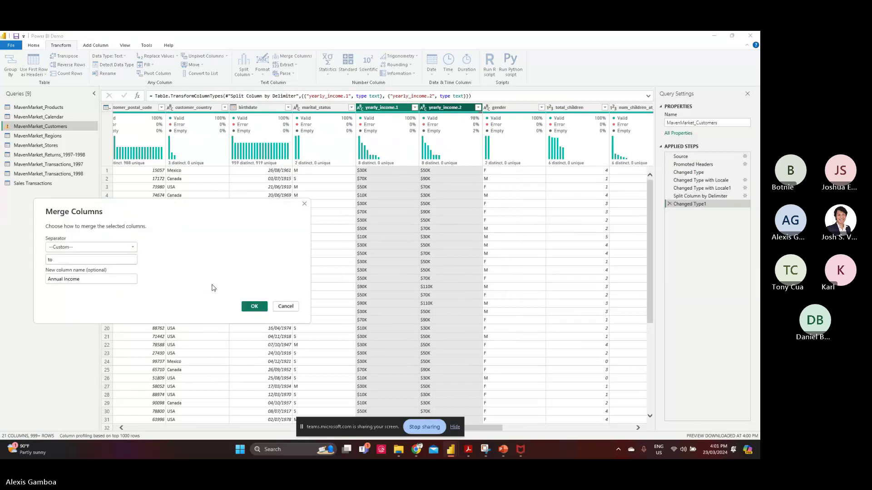
left_click(253, 307)
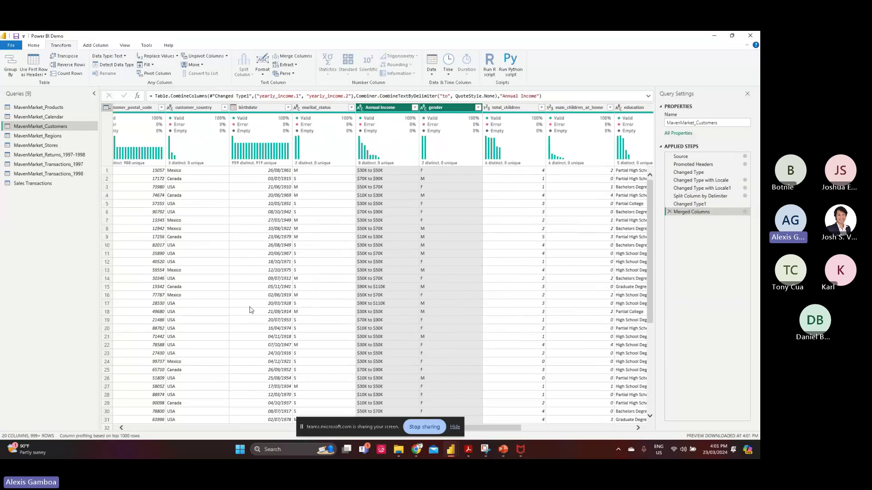
Step: Inspect an Annual Income value and compare the data at the Changed Type with Locale1, Split Column by Delimiter and Merged Columns steps
left_click(371, 171)
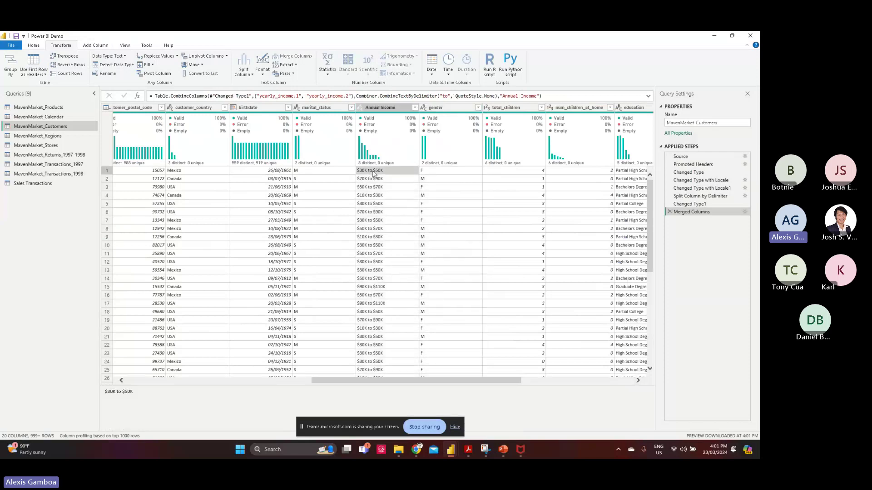
left_click(679, 188)
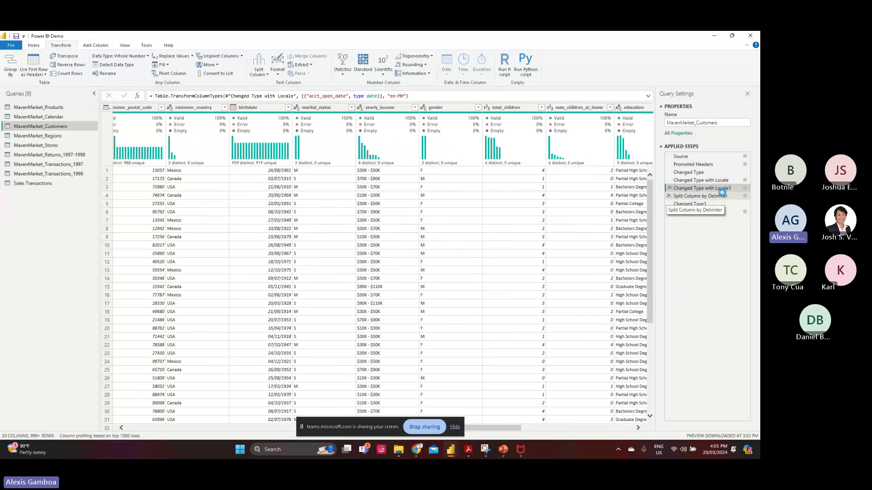
left_click(695, 196)
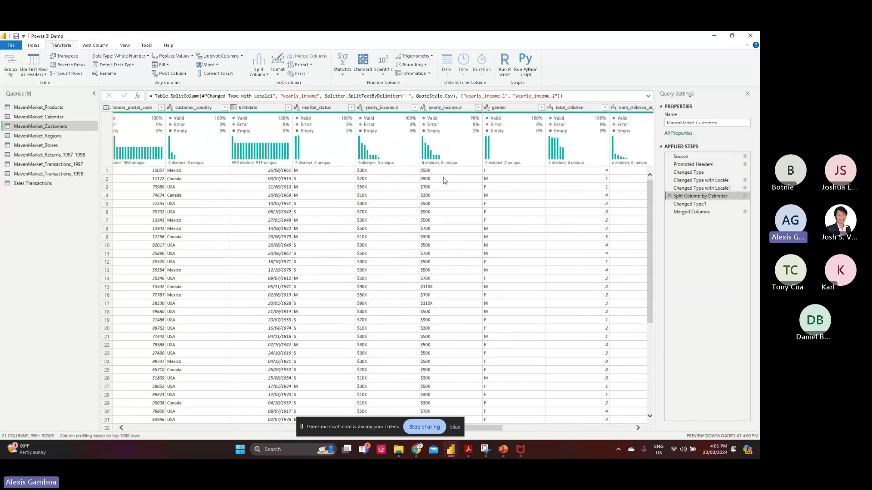
left_click(709, 212)
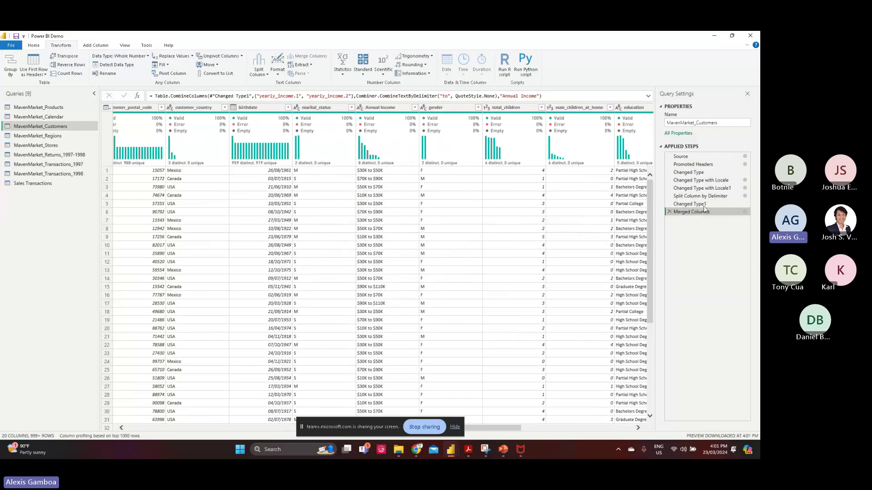
mouse_move(409, 164)
Step: Delete the Merged Columns, Changed Type1 and Split Column by Delimiter steps from MavenMarket_Customers
left_click(670, 212)
left_click(670, 204)
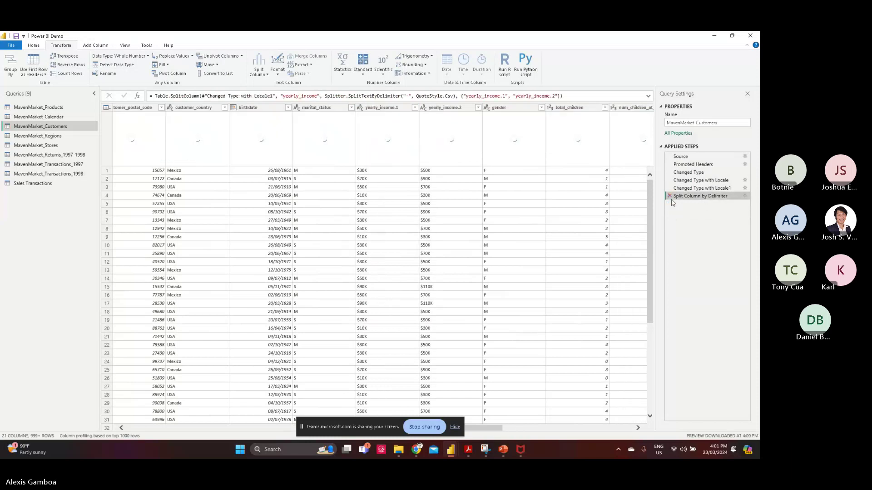
left_click(670, 196)
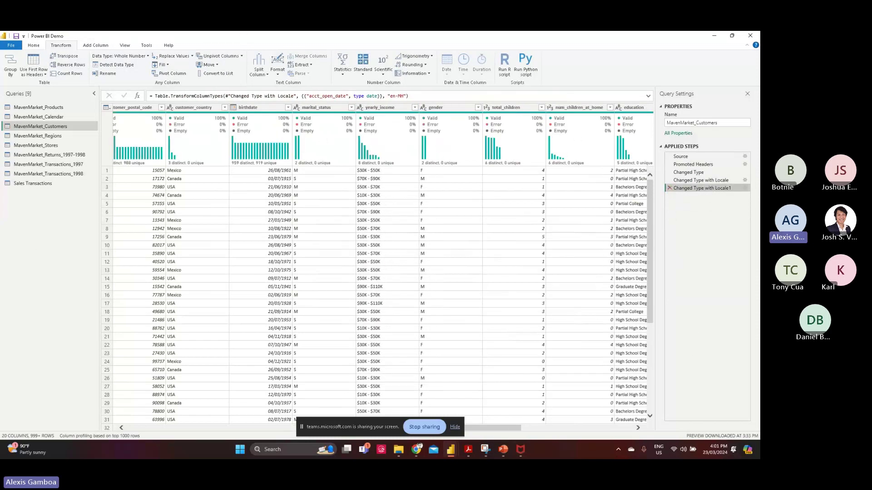
Step: Review the Transform/Add Column > Date slide in the PowerPoint deck, and open the MavenMarket_Calendar query in Power Query
left_click(507, 450)
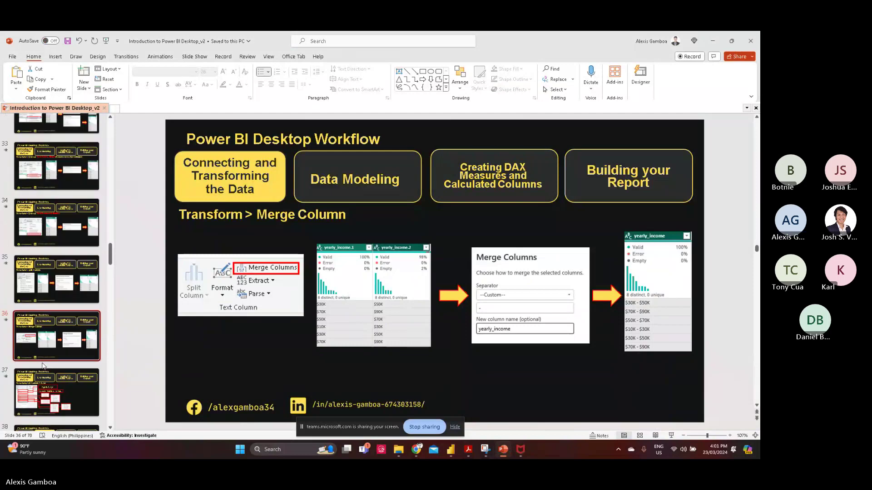
left_click(69, 391)
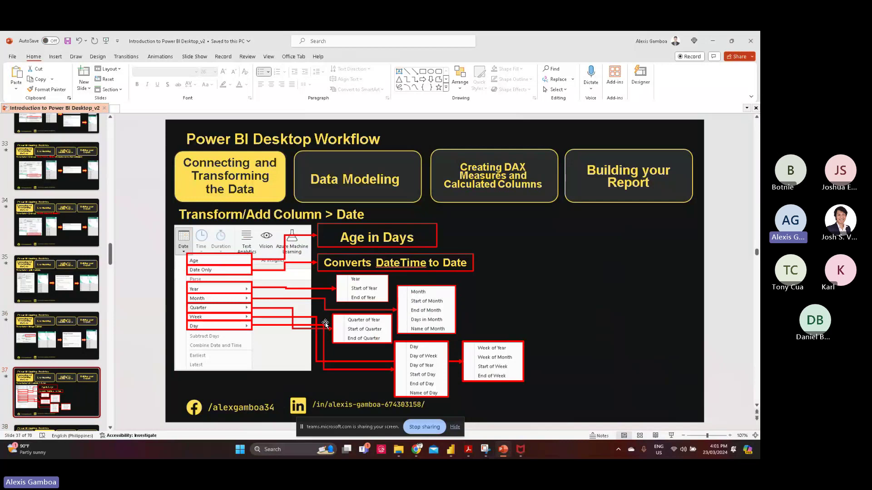
key("alt+Tab")
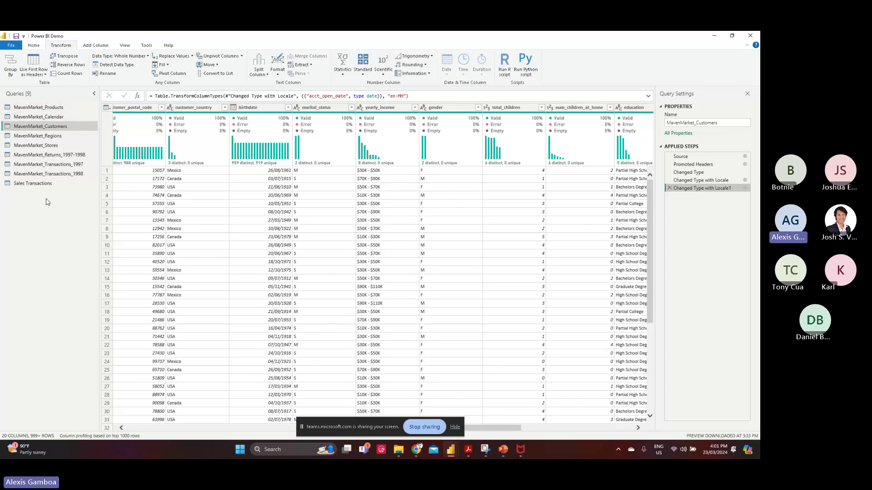
left_click(64, 117)
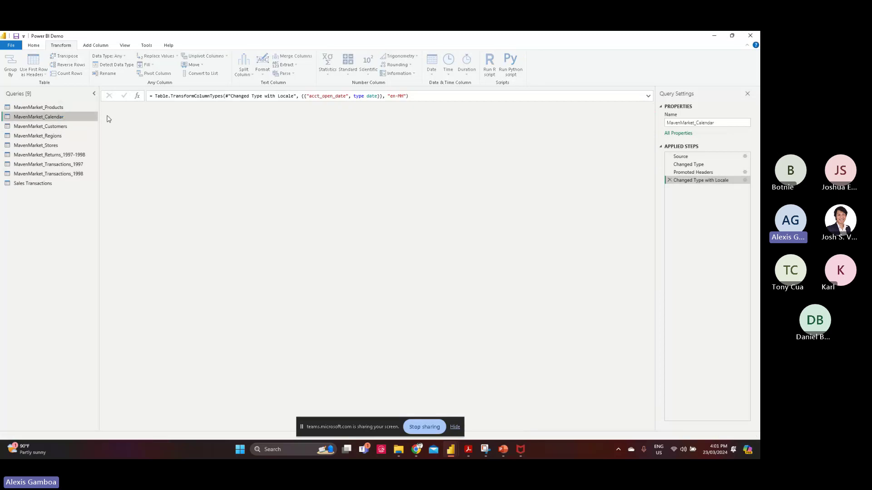
Step: Change the date column's data type to Text and check which Date operations can be added from it
left_click(117, 110)
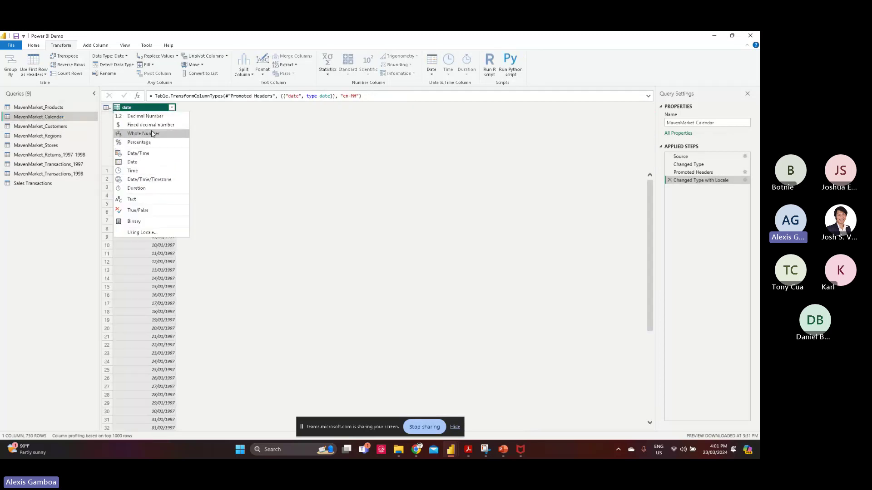
left_click(132, 199)
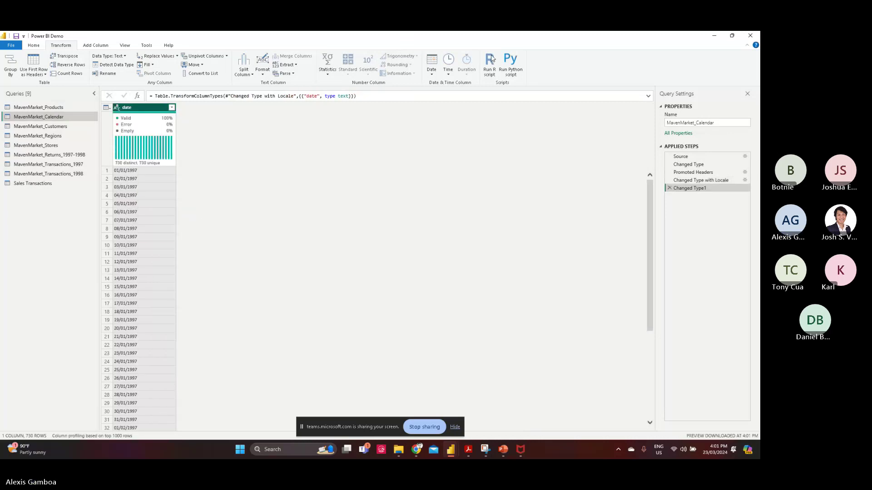
left_click(96, 45)
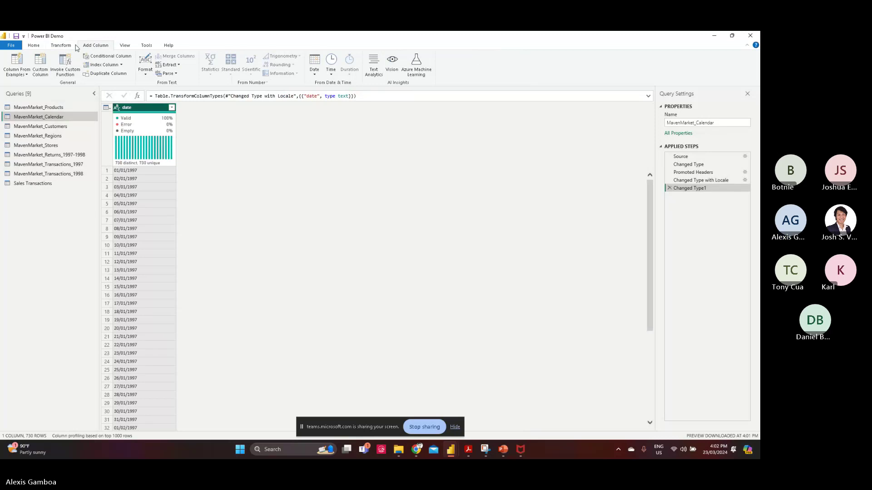
left_click(315, 66)
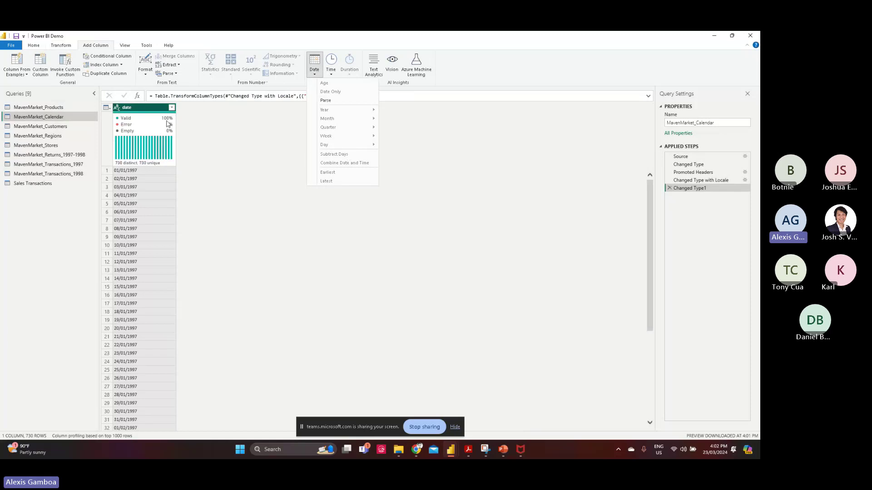
Step: Open Change Type with Locale for the date column, cancel it, and remove the Changed Type1 step
left_click(118, 109)
left_click(117, 109)
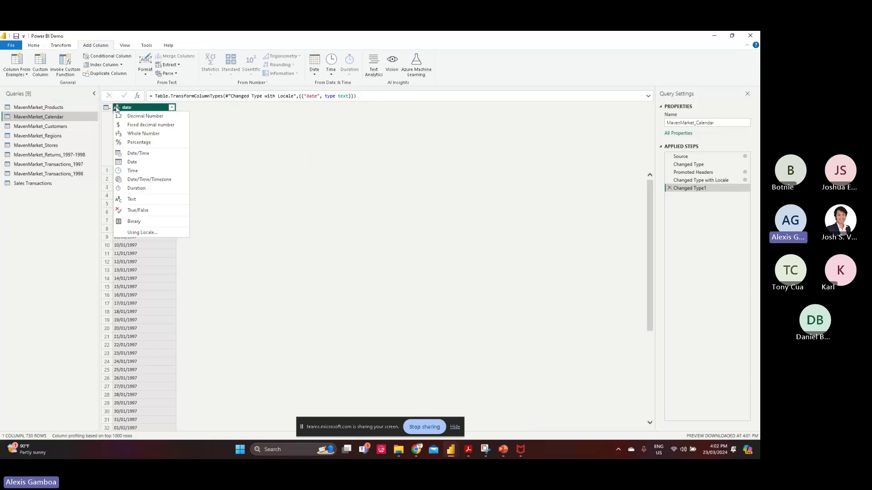
left_click(179, 233)
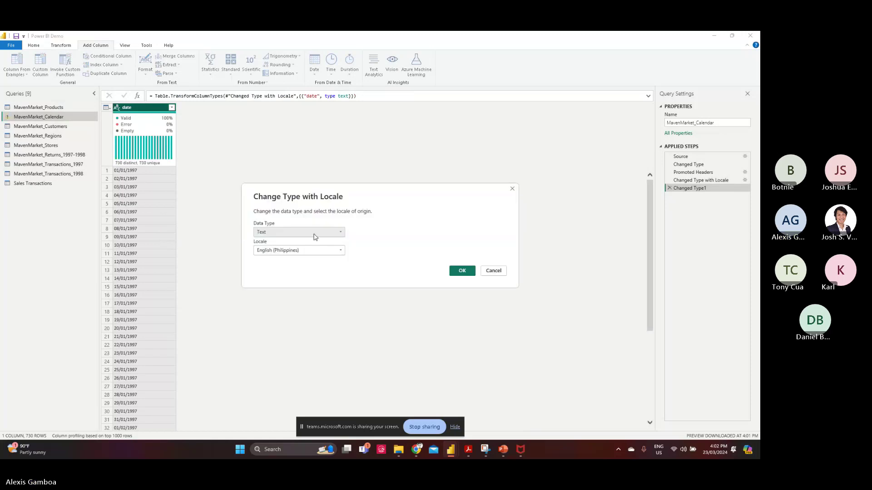
left_click(315, 234)
left_click(493, 272)
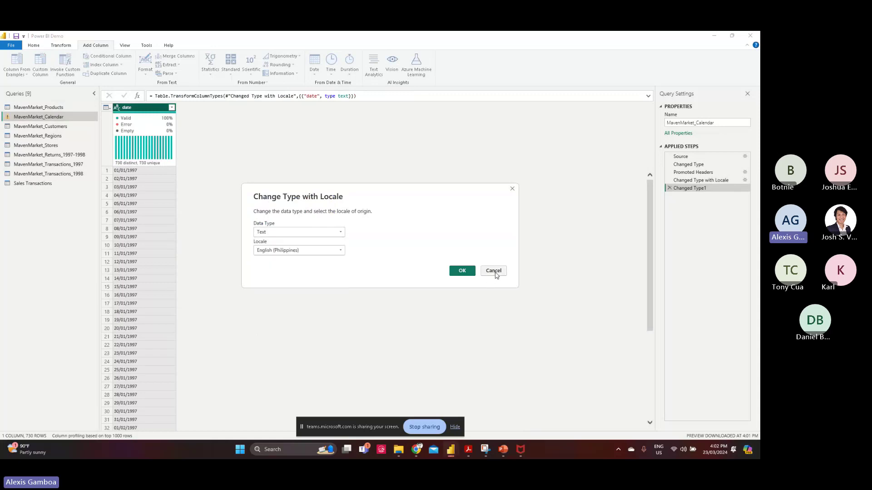
left_click(493, 272)
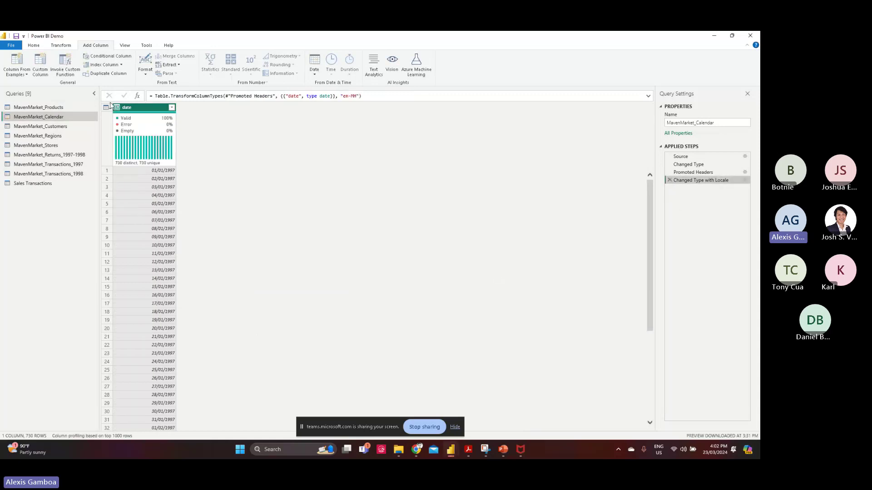
Step: Add a Year column derived from the date column in MavenMarket_Calendar, and reselect the date column
left_click(320, 75)
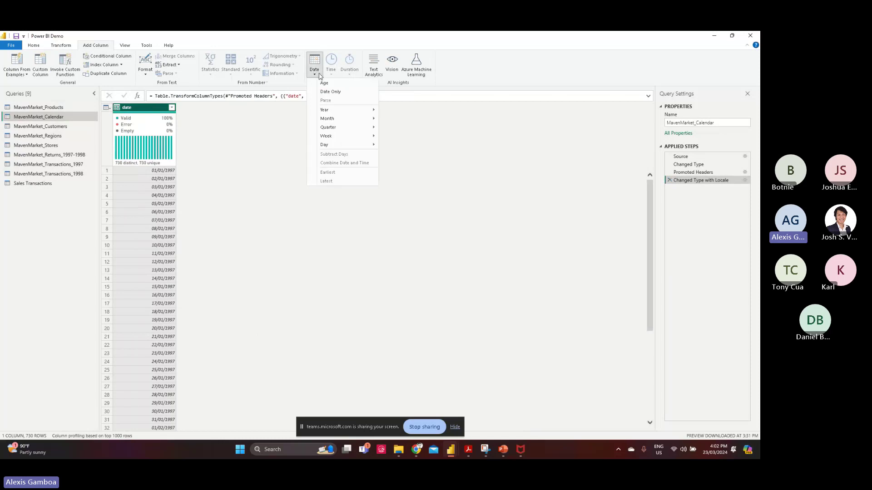
mouse_move(352, 110)
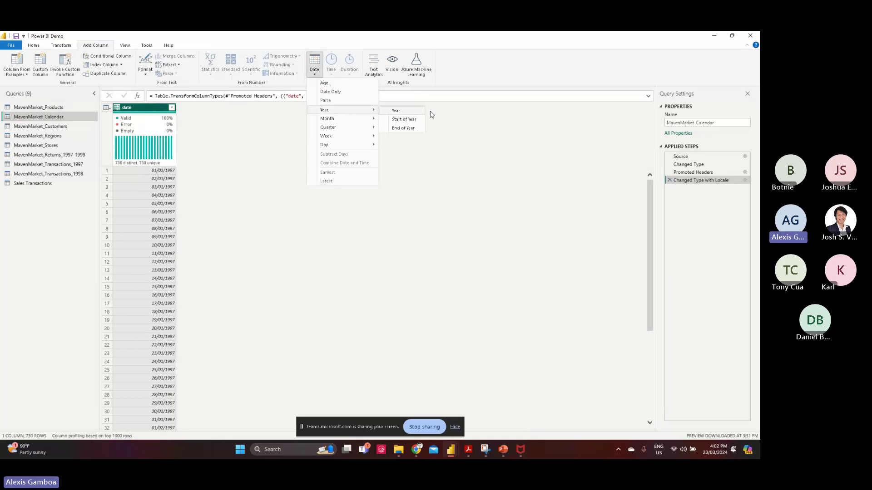
left_click(379, 117)
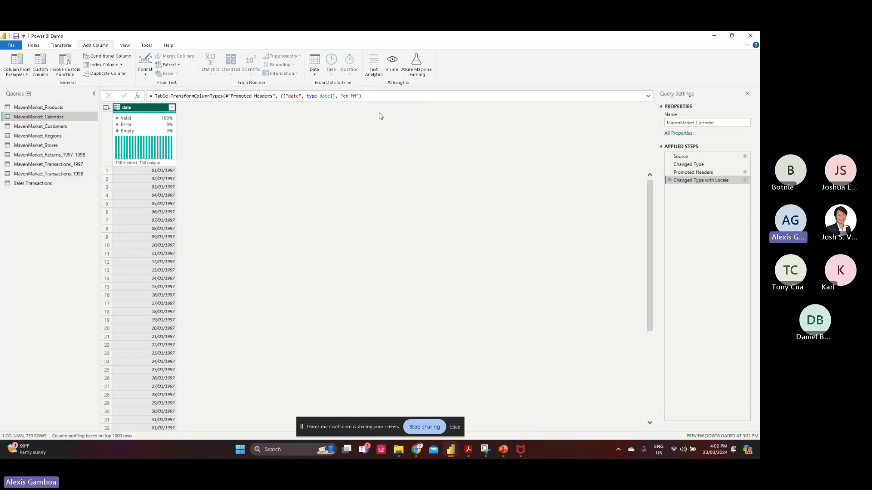
left_click(312, 73)
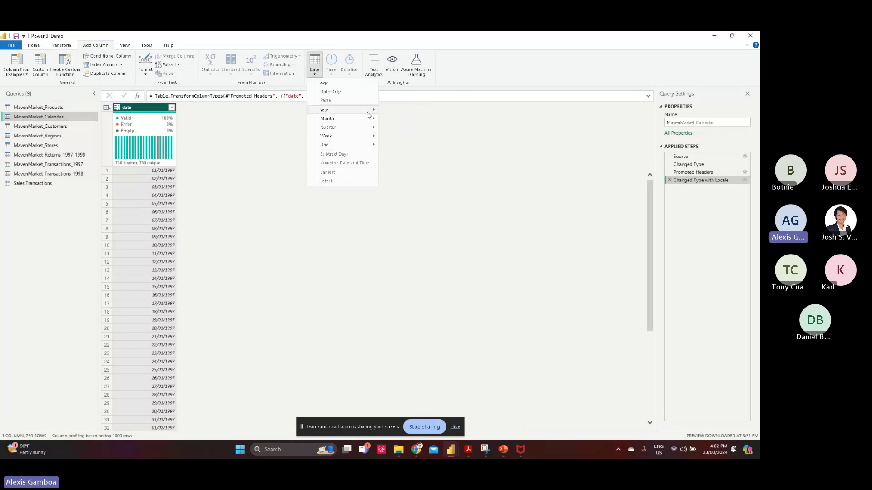
mouse_move(359, 110)
left_click(394, 113)
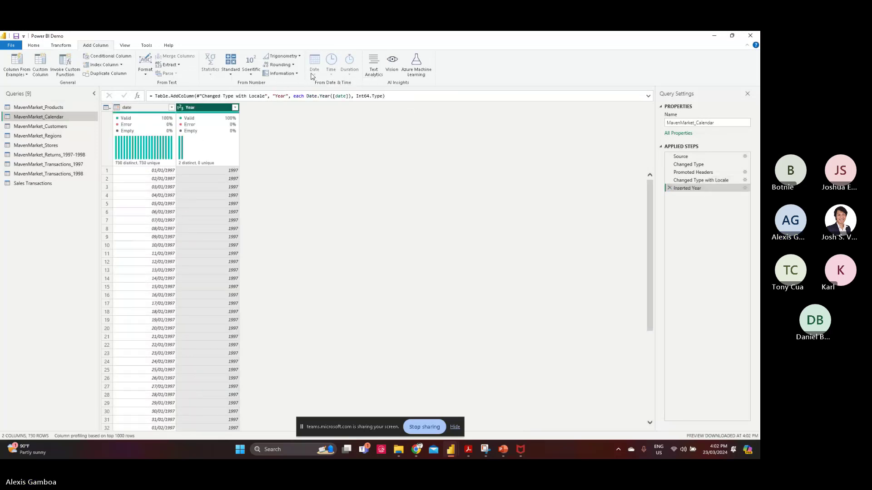
left_click(145, 117)
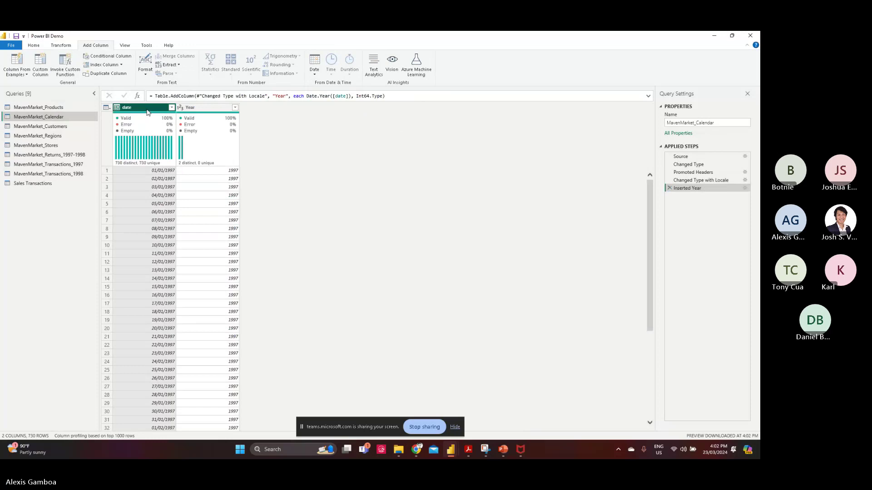
Step: Add a Start of Month column derived from the date column in MavenMarket_Calendar
left_click(314, 64)
mouse_move(368, 119)
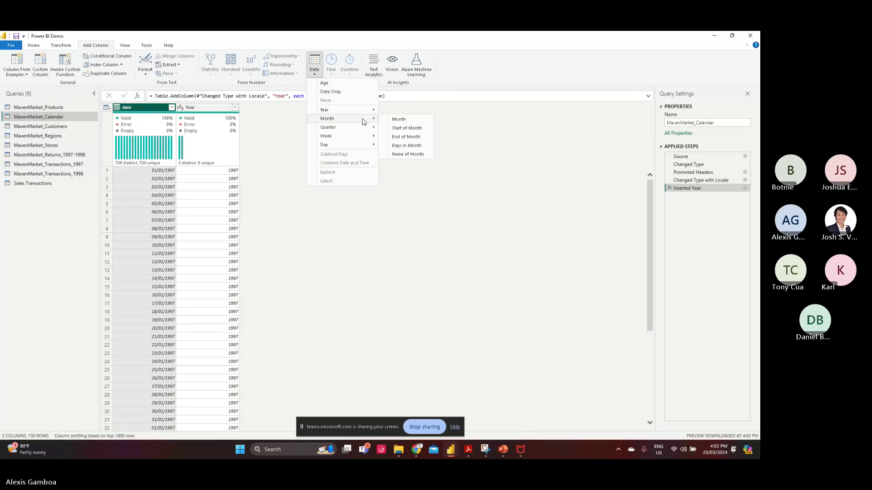
left_click(415, 126)
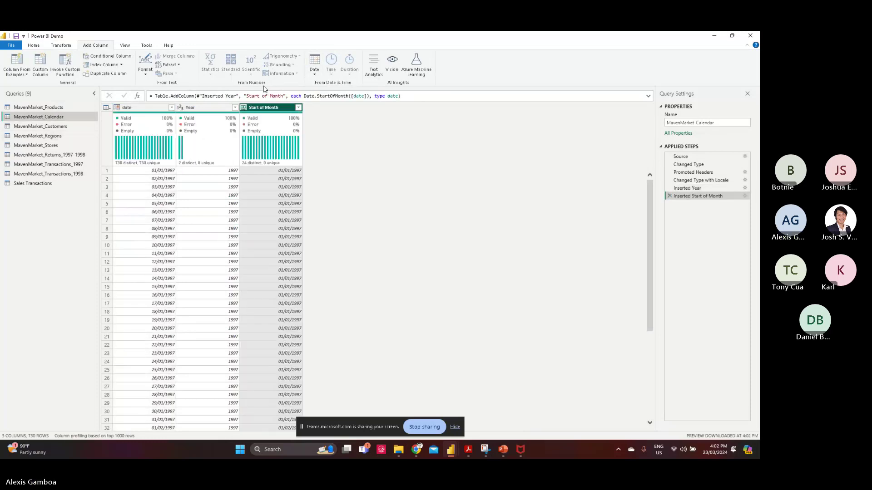
left_click(166, 121)
left_click(320, 76)
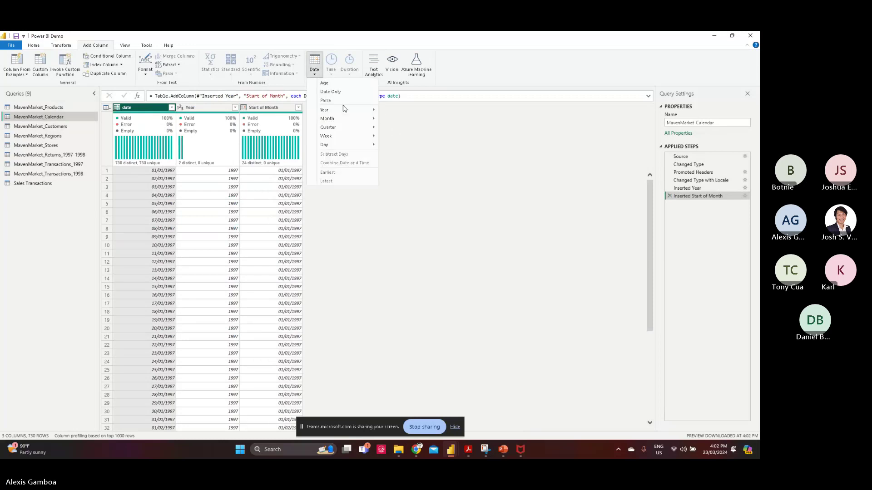
mouse_move(356, 136)
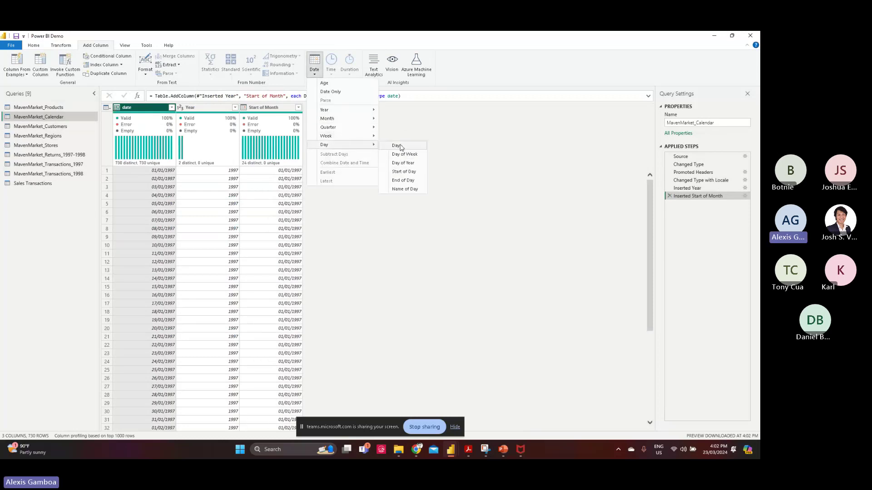
left_click(423, 269)
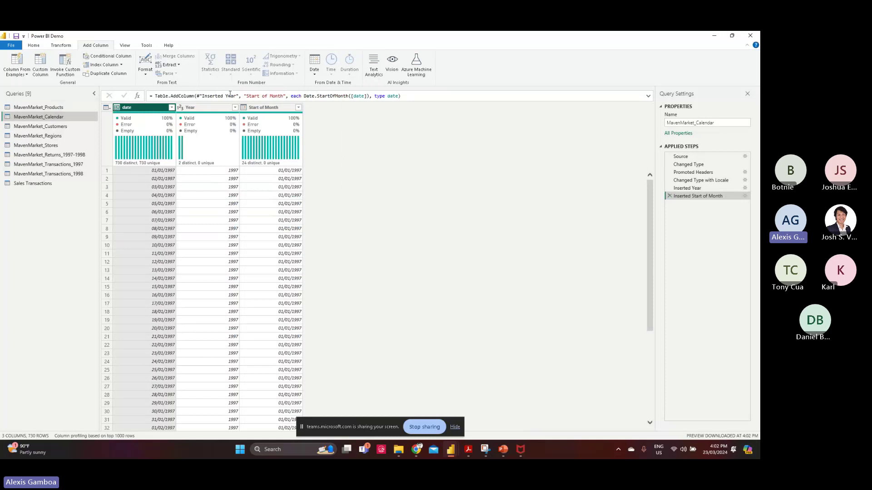
Step: Rename the Start of Month column as Month
double_click(282, 108)
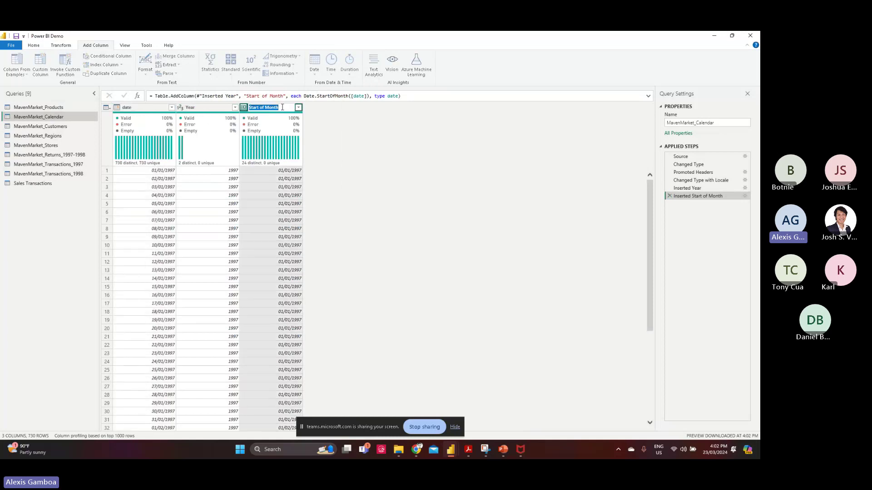
type("Month")
key("Return")
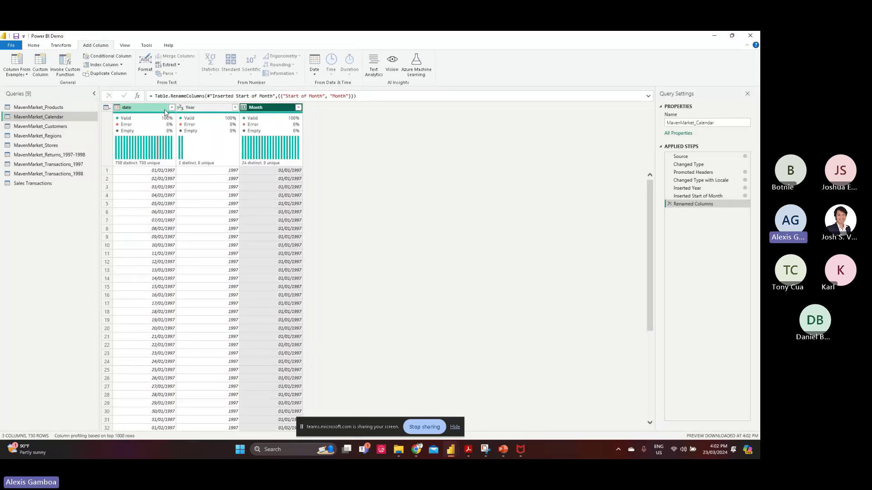
Step: Select the date column and switch to PowerPoint to review the Transform/Add Column > Date slide
left_click(165, 112)
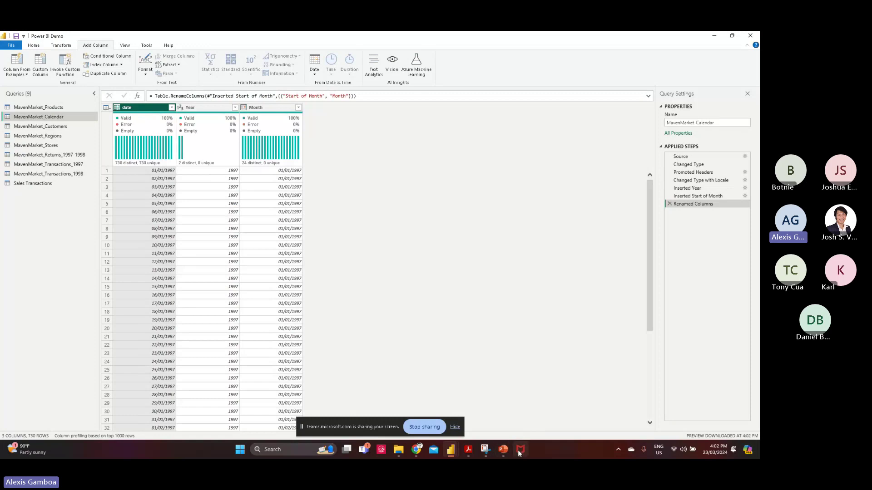
left_click(503, 450)
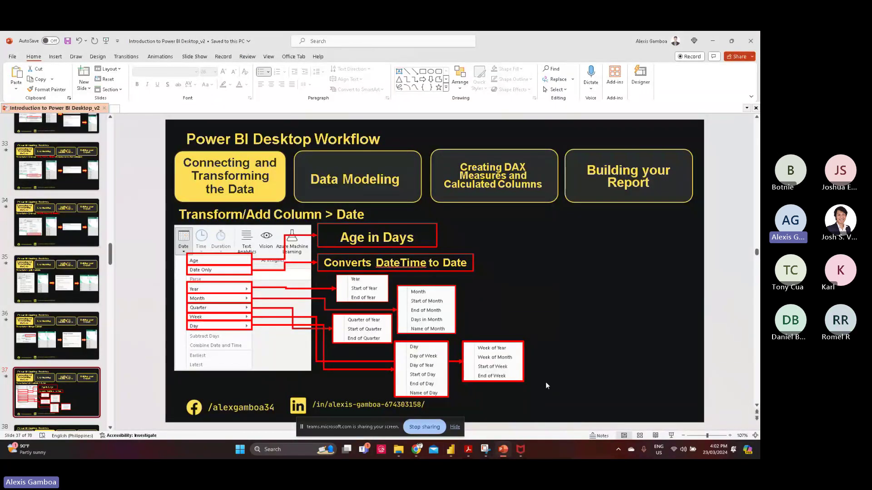
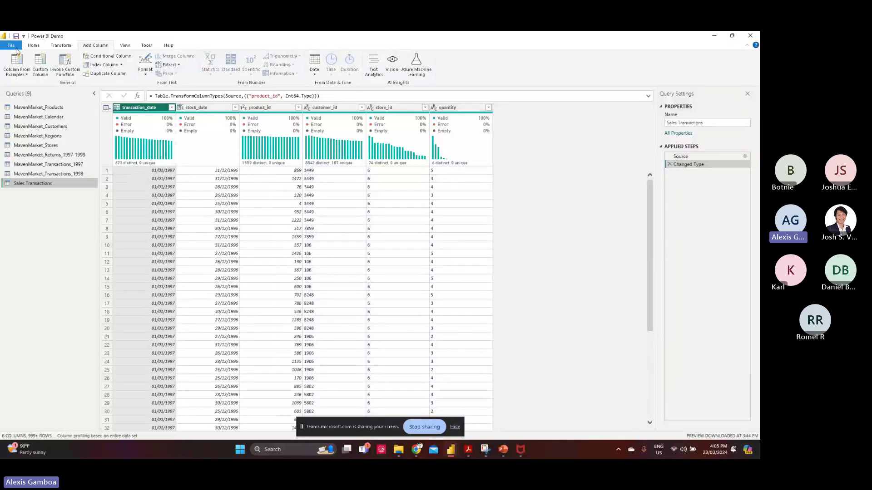
Step: Rename the MavenMarket_Products query as 01_Products
left_click(34, 45)
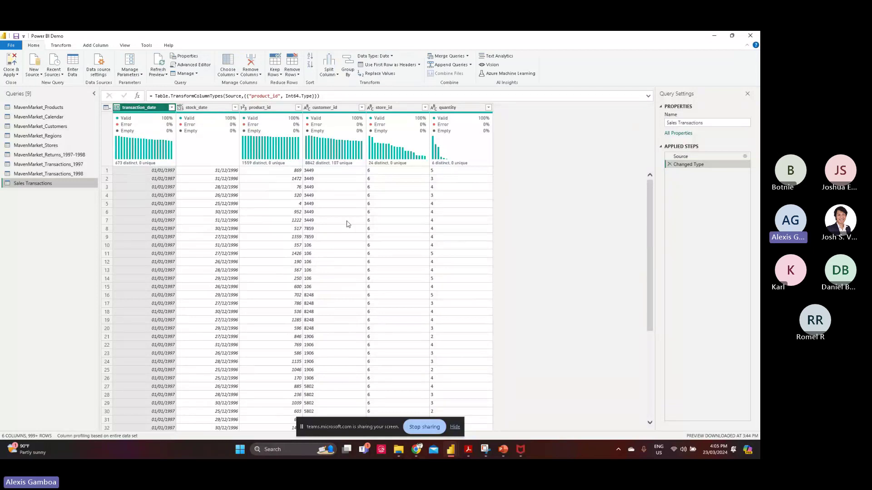
left_click(60, 107)
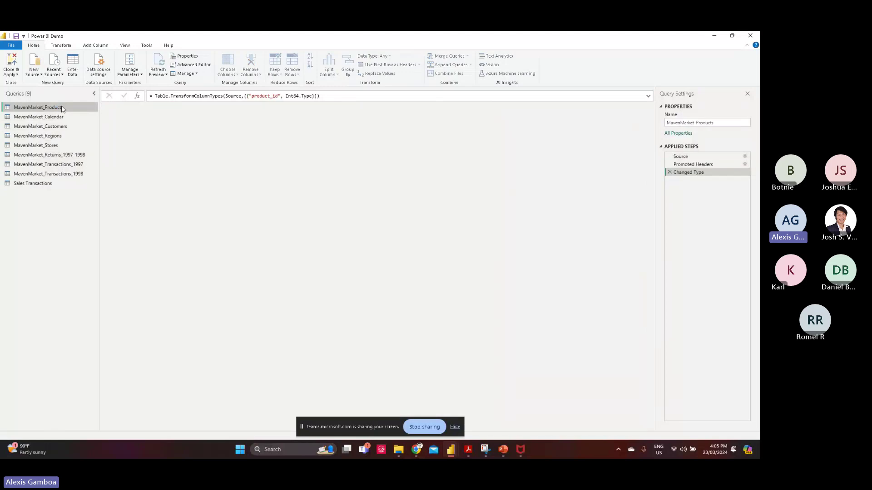
right_click(61, 108)
left_click(84, 140)
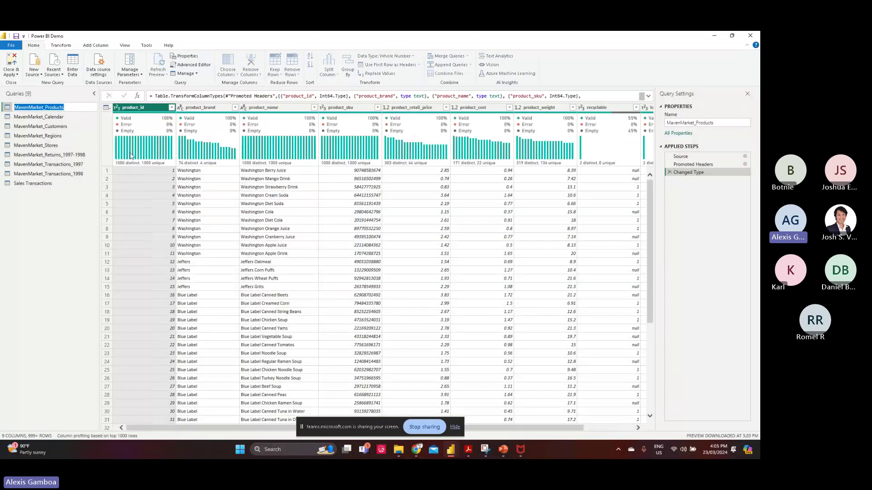
type("P")
type("01")
type("_Products")
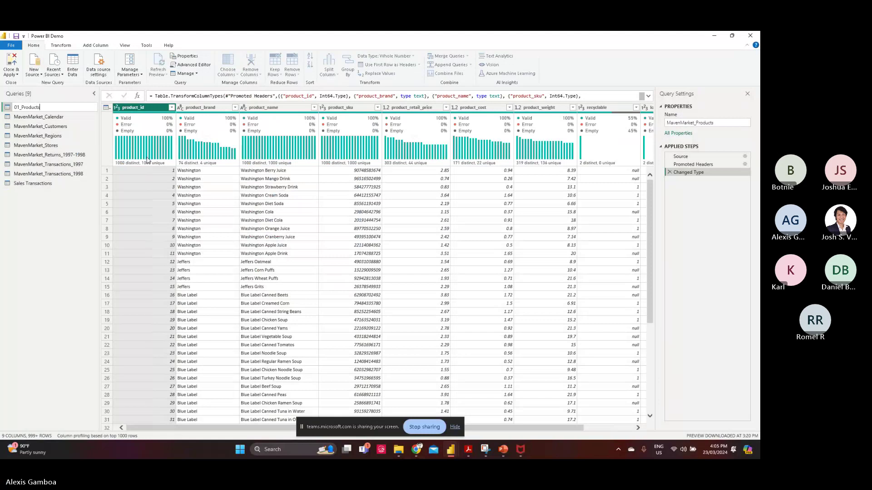
key("Return")
Step: Rename the MavenMarket_Calendar query as 02_Calendar
left_click(33, 118)
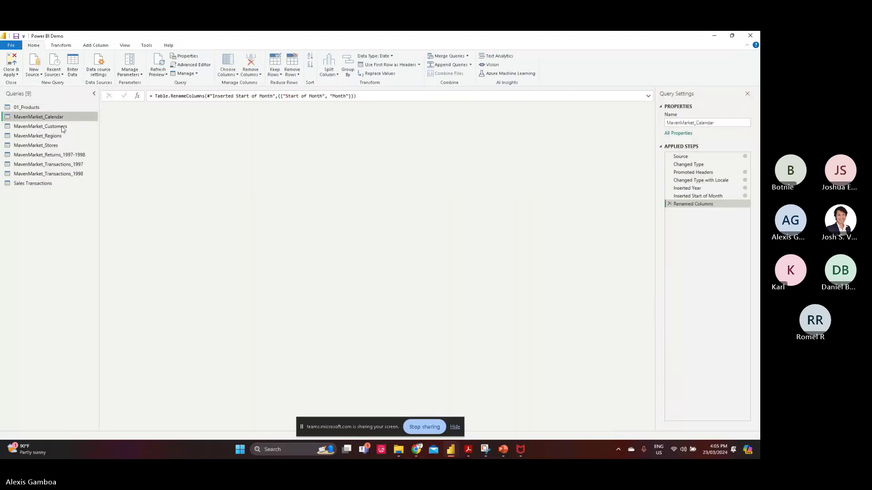
right_click(36, 118)
left_click(71, 154)
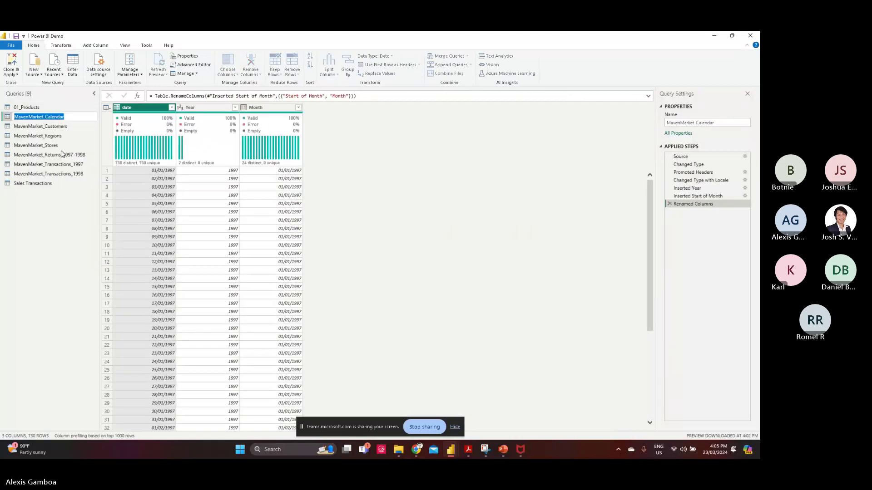
type("02")
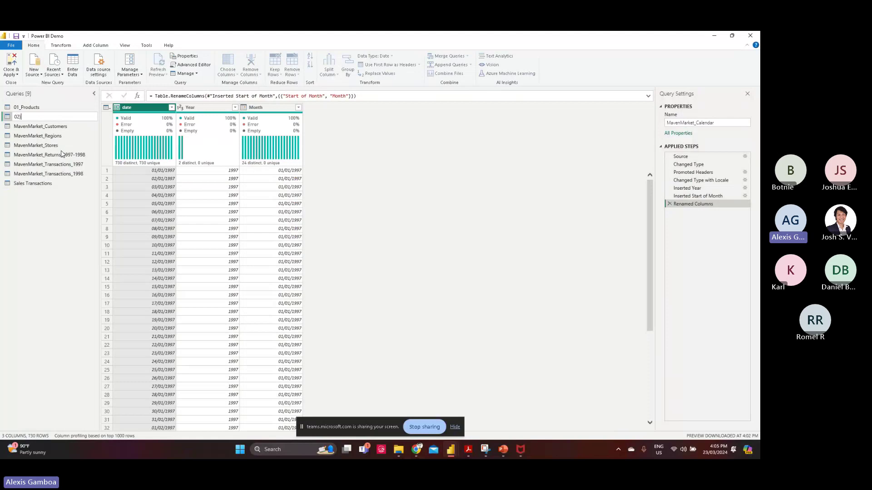
type("_")
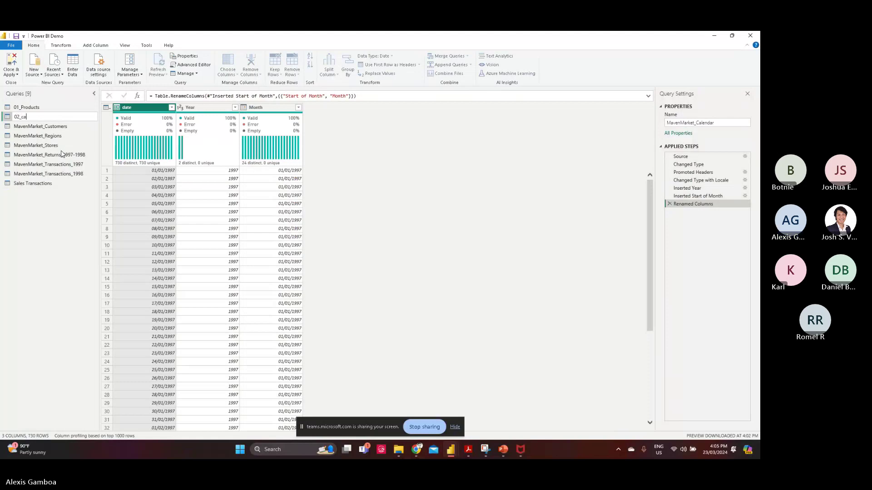
type("Calendar")
key("Return")
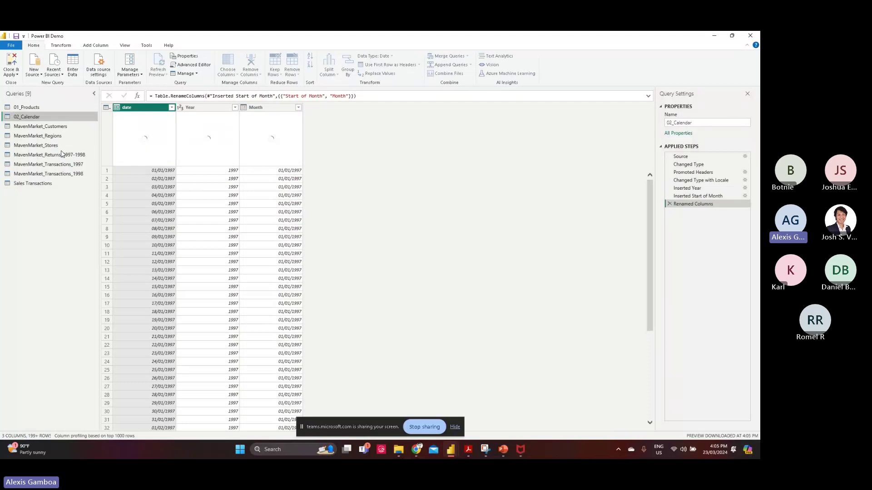
left_click(54, 126)
right_click(58, 126)
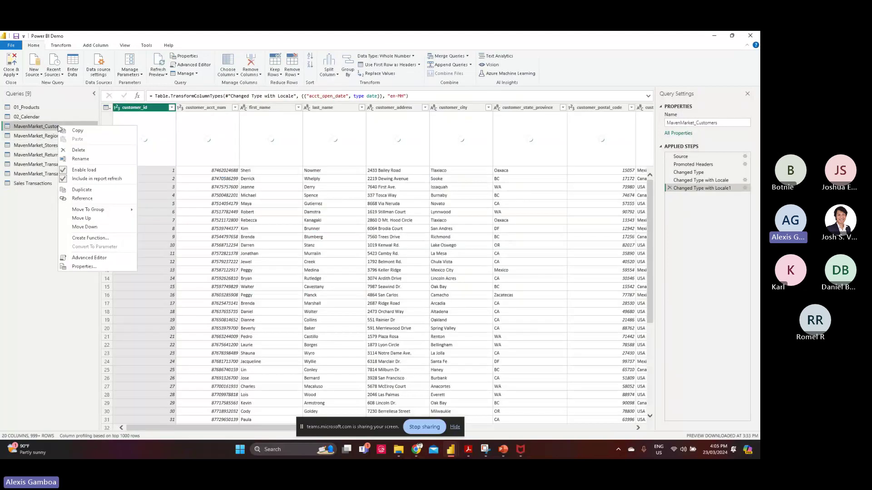
left_click(78, 159)
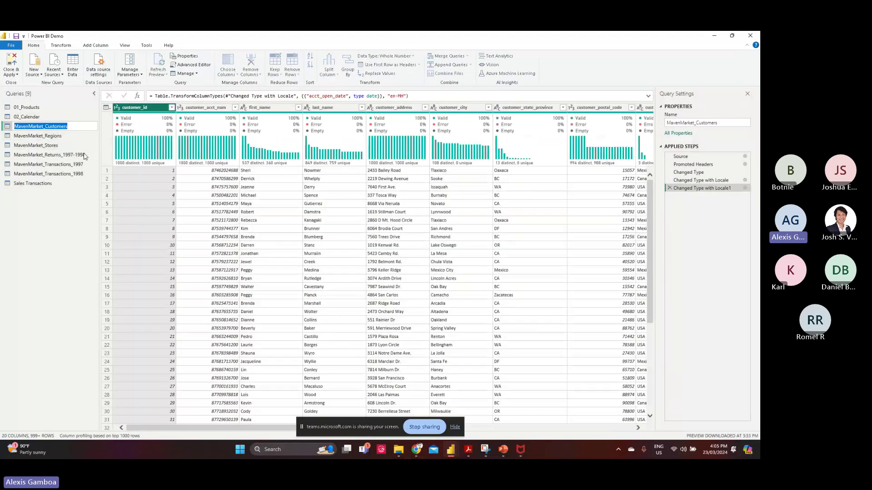
type("03_")
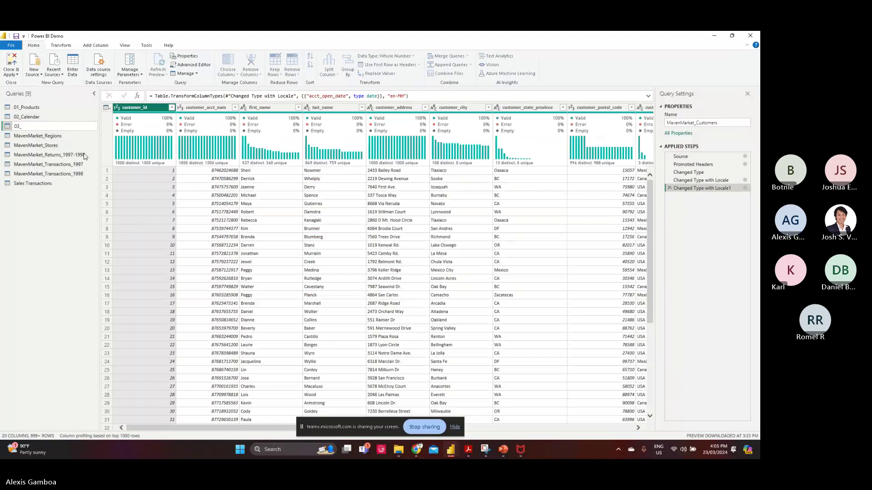
key("Escape")
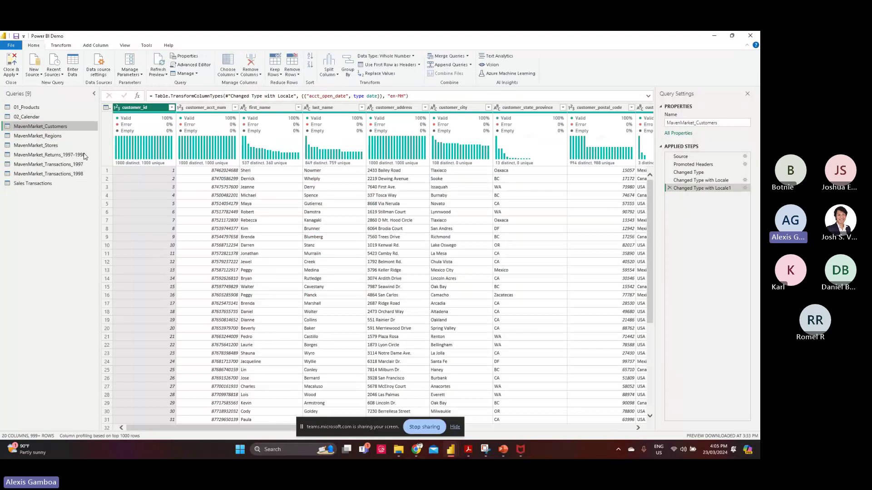
Step: Rename the MavenMarket_Customers query as 03_Customers
right_click(77, 128)
left_click(102, 166)
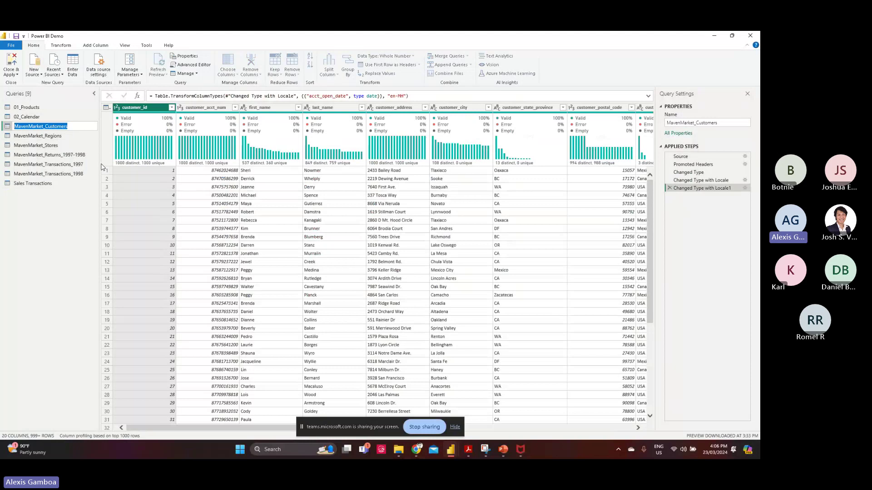
type("03_")
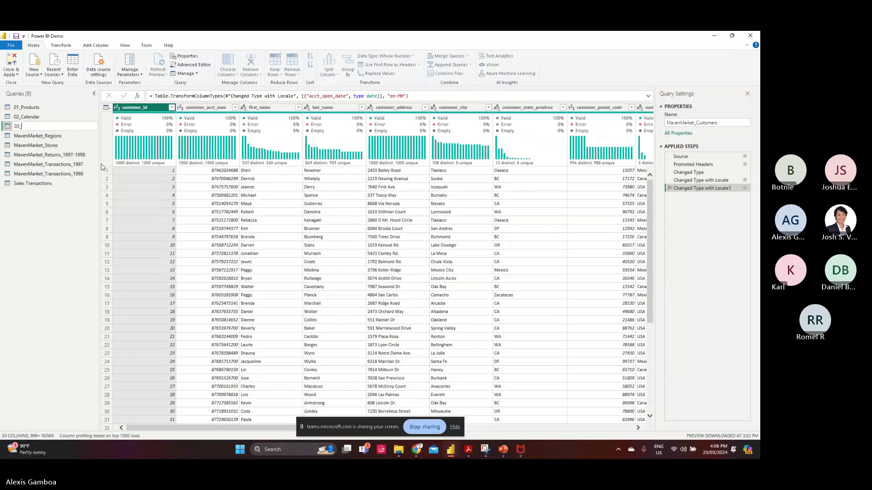
type("Customers")
Step: Rename the MavenMarket_Regions query as 04_Regions
left_click(44, 137)
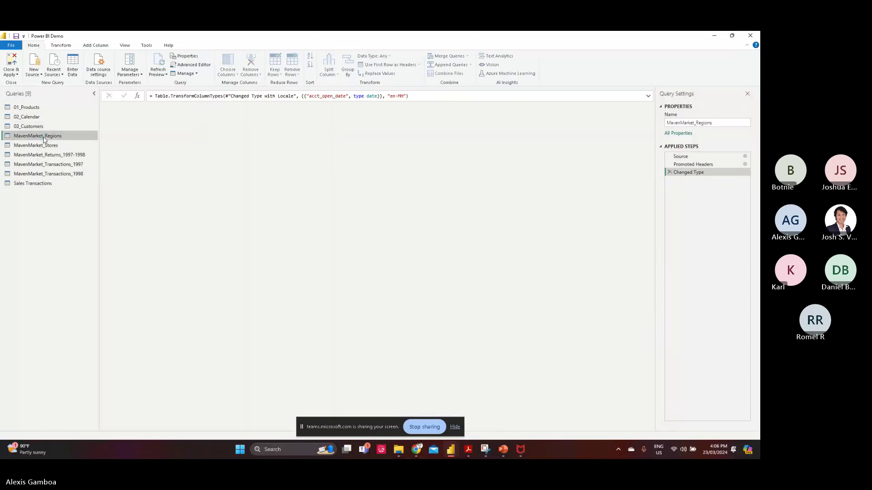
right_click(45, 137)
left_click(88, 173)
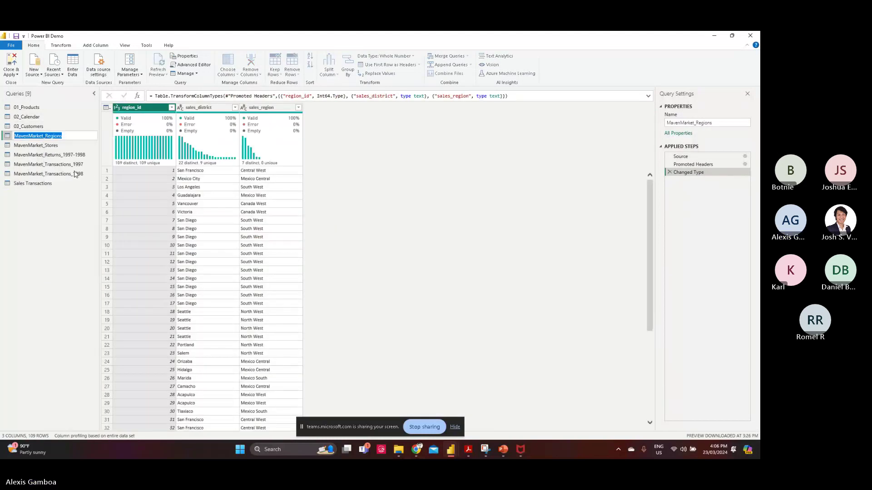
type("04_Regions")
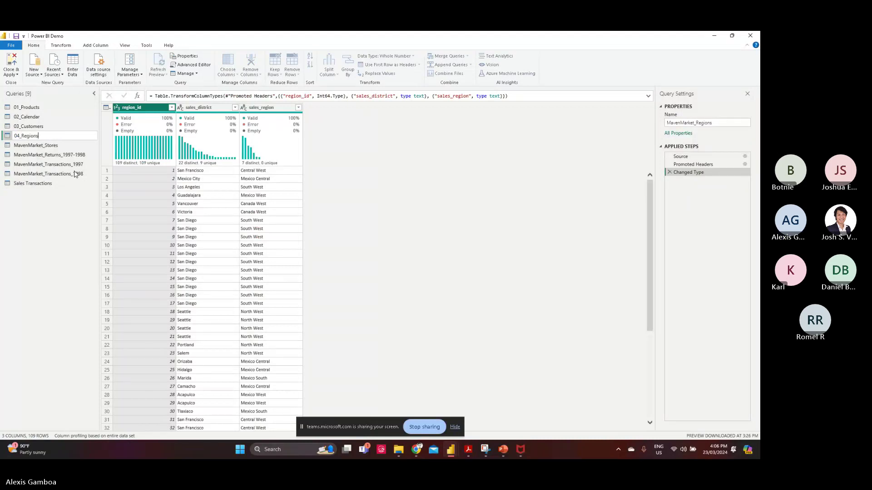
key("Return")
Step: Rename the MavenMarket_Stores query as 05_Stores
left_click(53, 145)
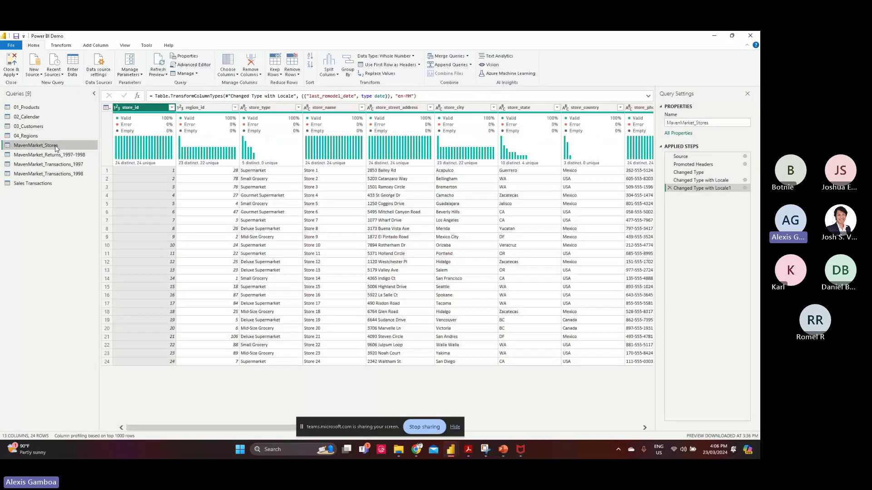
right_click(54, 146)
left_click(86, 179)
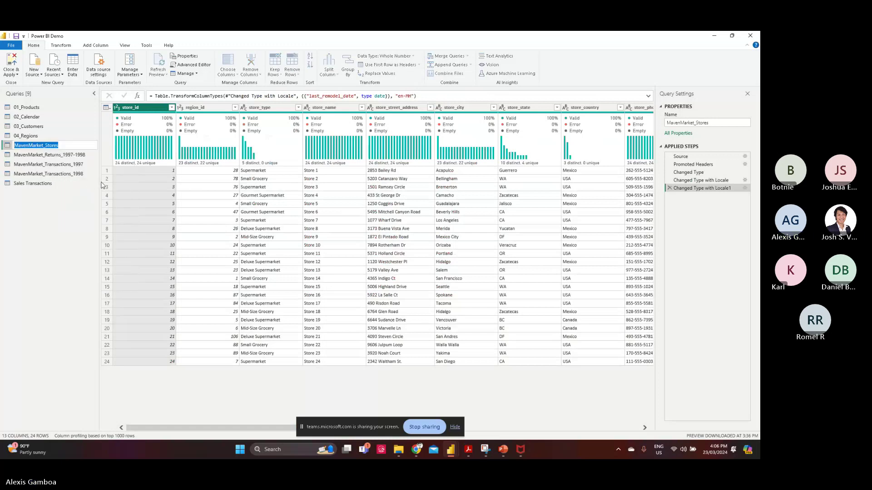
type("05")
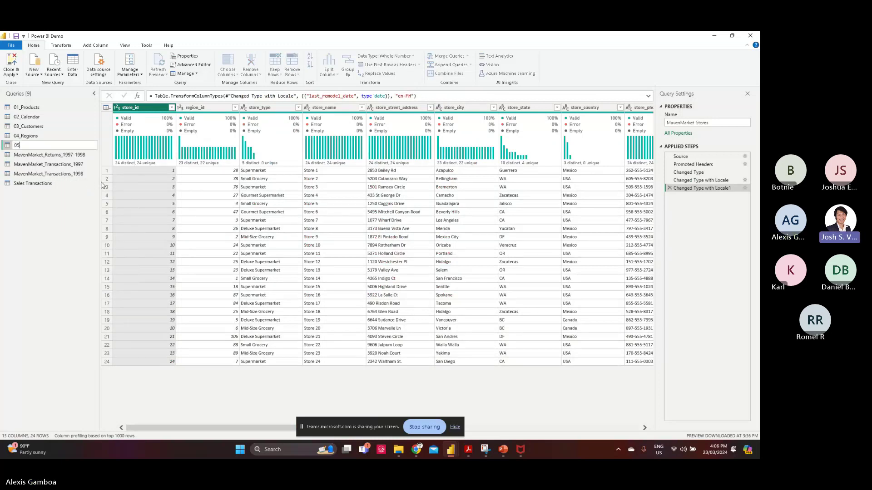
type("_Stores")
key("Return")
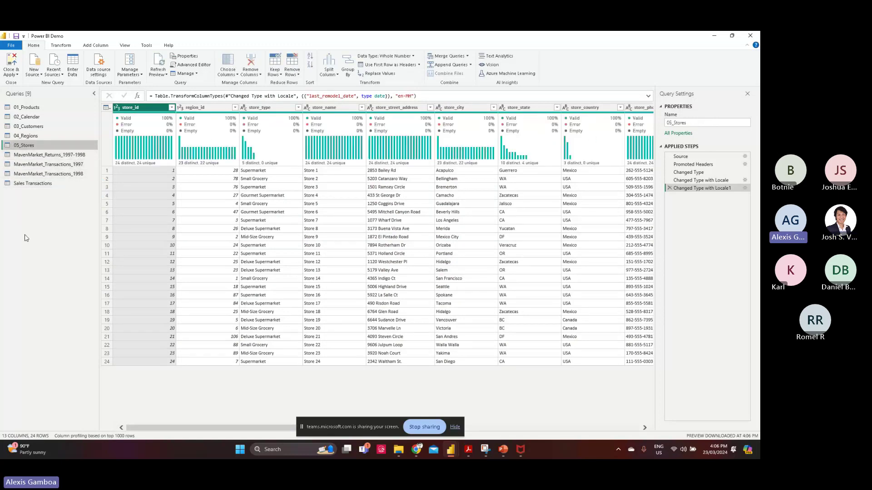
Step: Rename the MavenMarket_Returns_1997-1998 query as 06_Returns
left_click(68, 155)
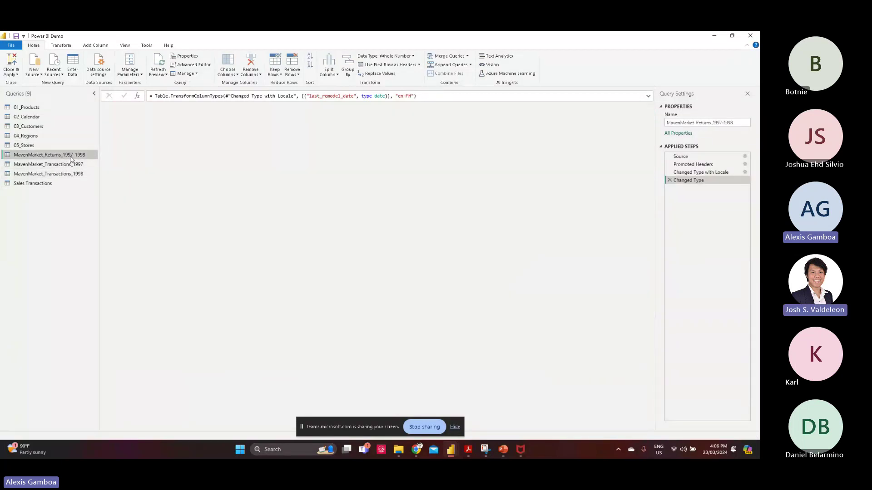
right_click(69, 156)
left_click(89, 190)
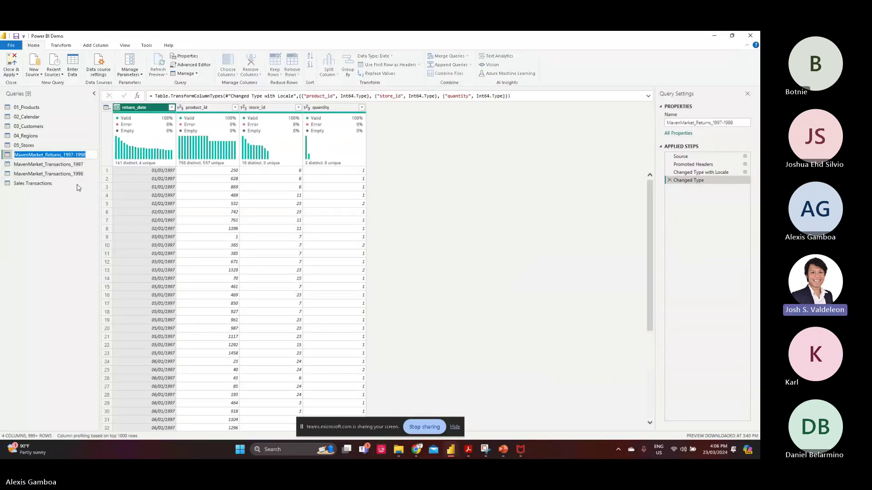
type("06_Returns")
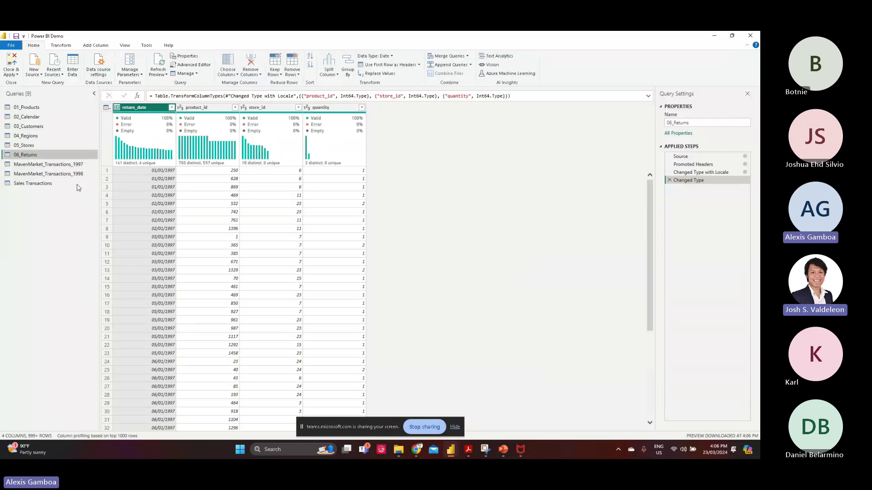
Step: Rename the Sales Transactions query as 07_Transactions and place it directly below 06_Returns in the query list
left_click(56, 185)
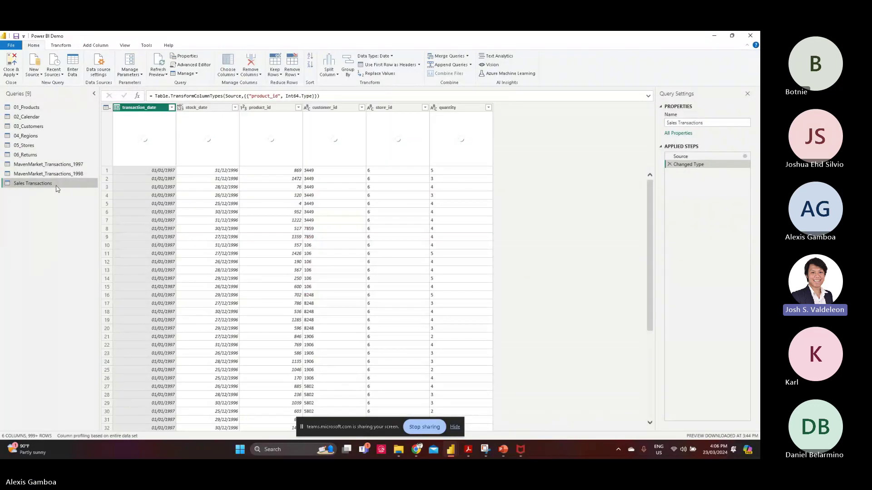
right_click(57, 188)
left_click(81, 220)
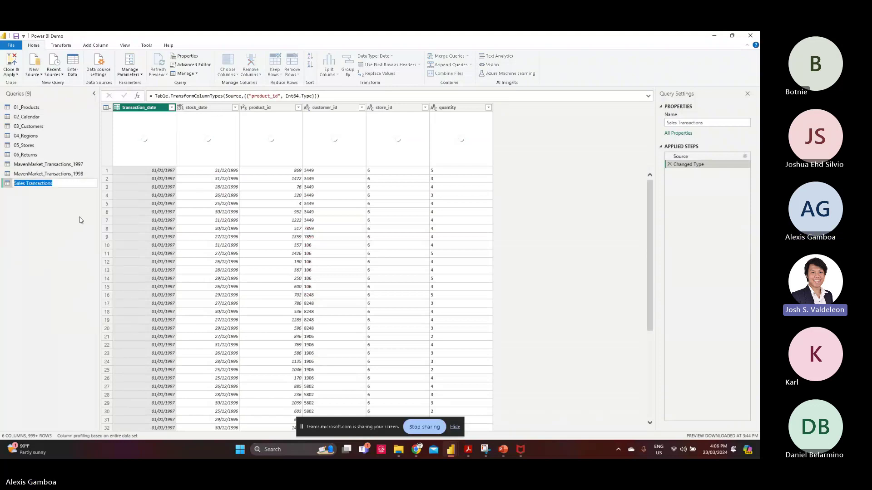
type("07")
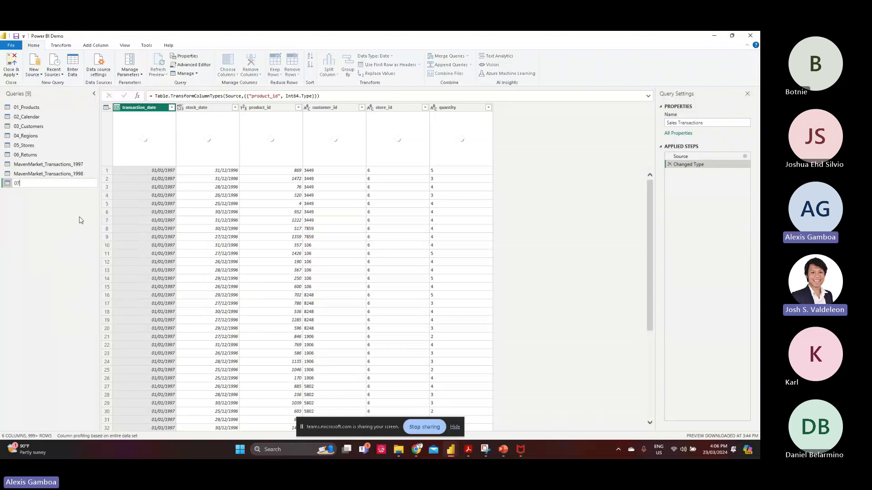
type("_")
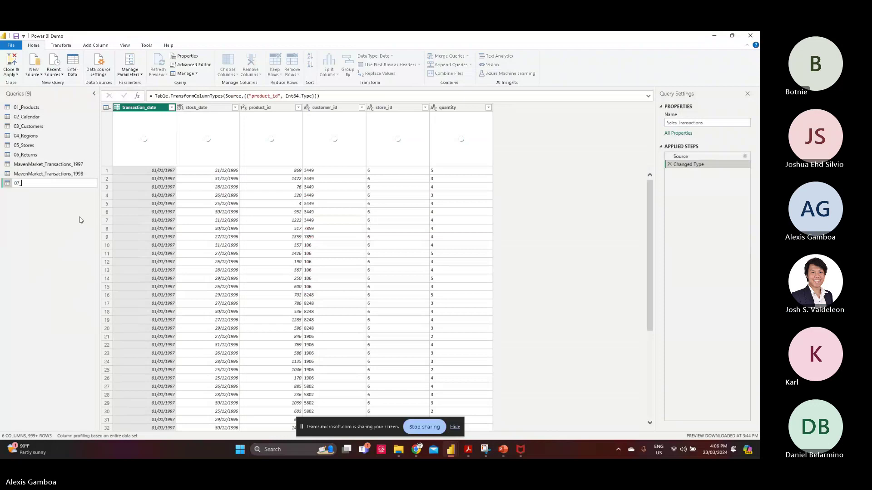
type("R")
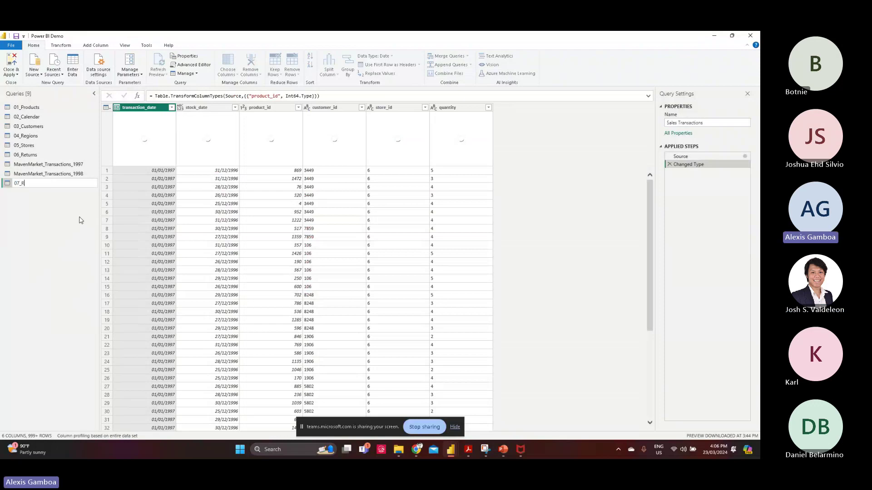
key("BackSpace")
type("Transactions")
key("Return")
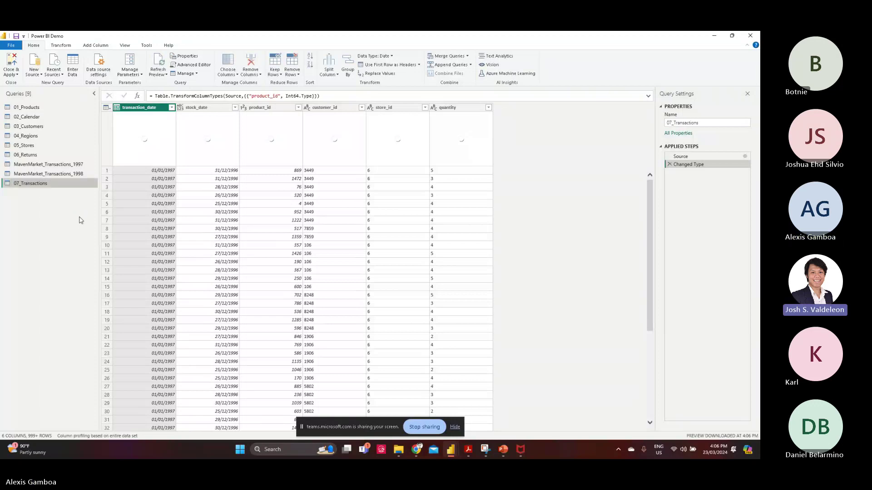
left_click_drag(47, 187, 53, 163)
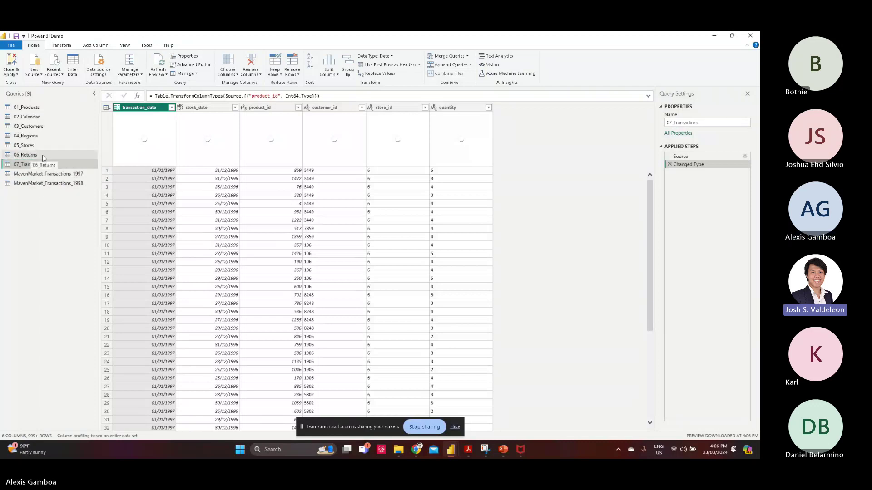
Step: Move the five queries from 01_Products through 05_Stores into a new group named Dimension Table
left_click(35, 108)
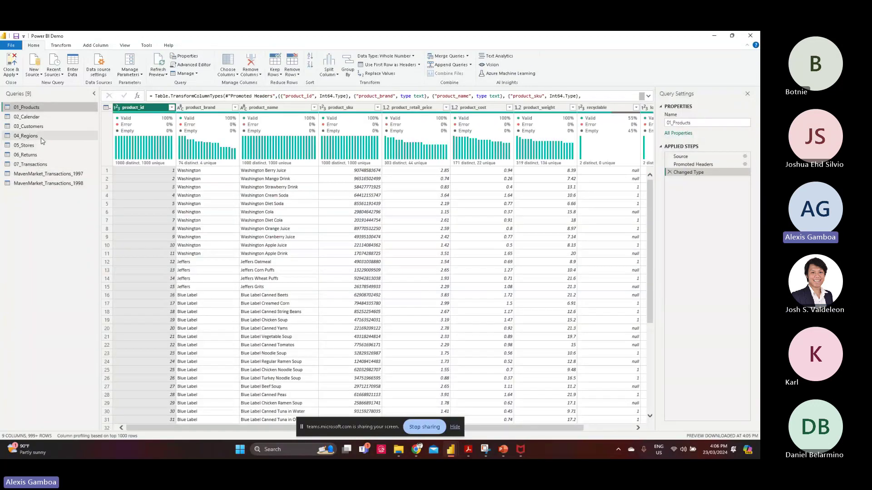
left_click(42, 137)
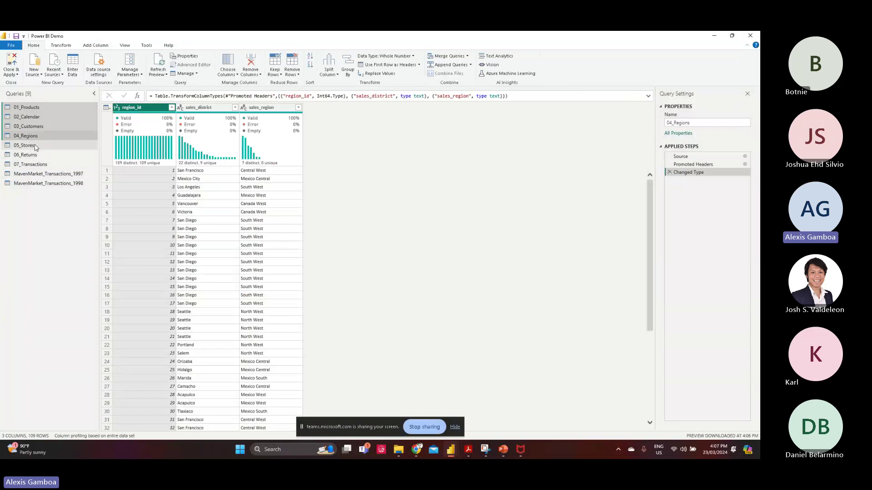
left_click(36, 146)
right_click(57, 136)
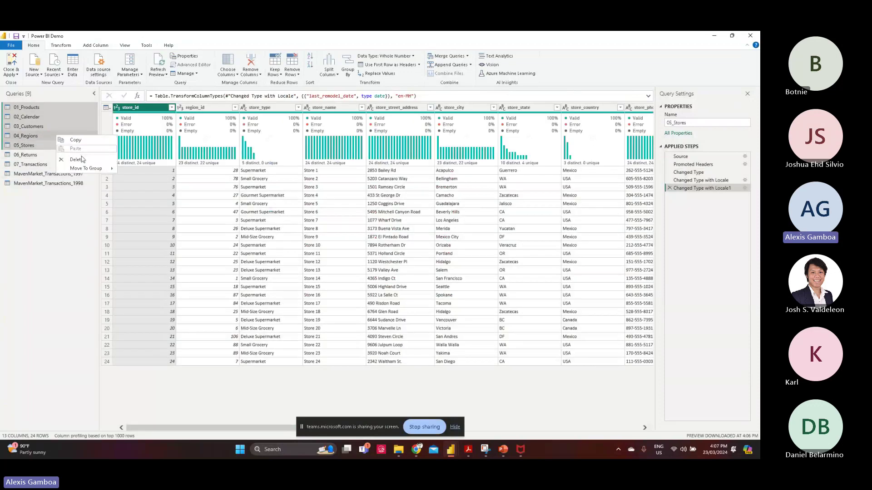
mouse_move(95, 170)
left_click(146, 170)
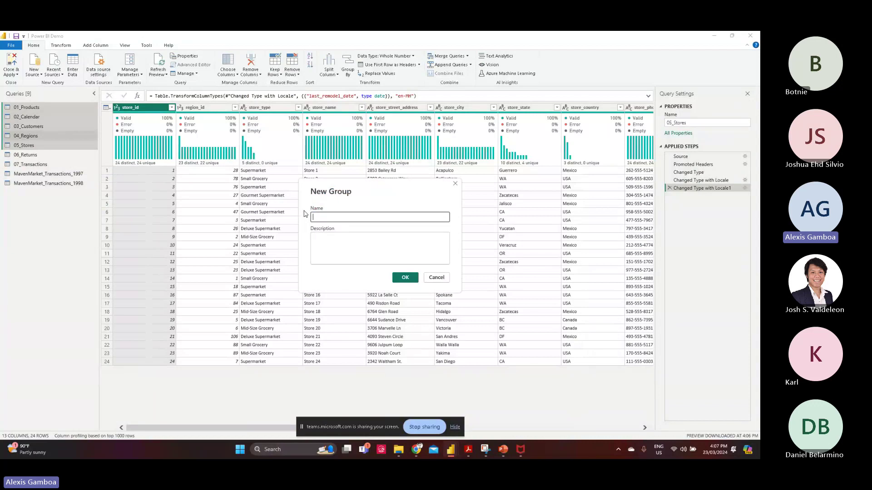
type("Dimens")
key("BackSpace")
key("BackSpace")
key("BackSpace")
key("BackSpace")
type("imension Table")
left_click(405, 278)
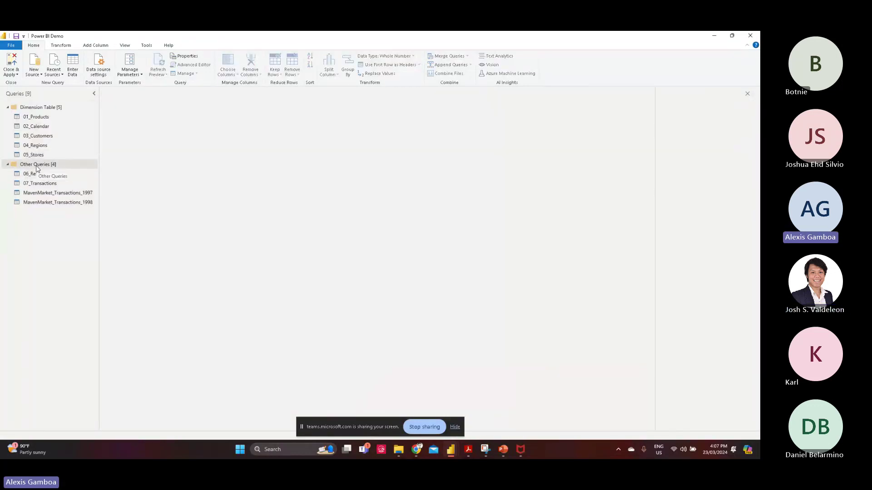
Step: Move the 06_Returns and 07_Transactions queries into a new group named Fact Table
left_click(45, 175)
left_click(53, 184, "ctrl")
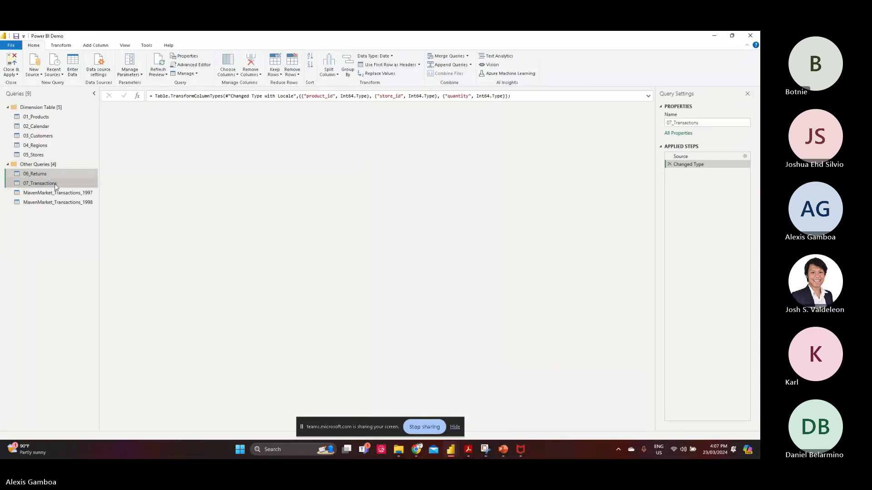
right_click(54, 184)
mouse_move(91, 218)
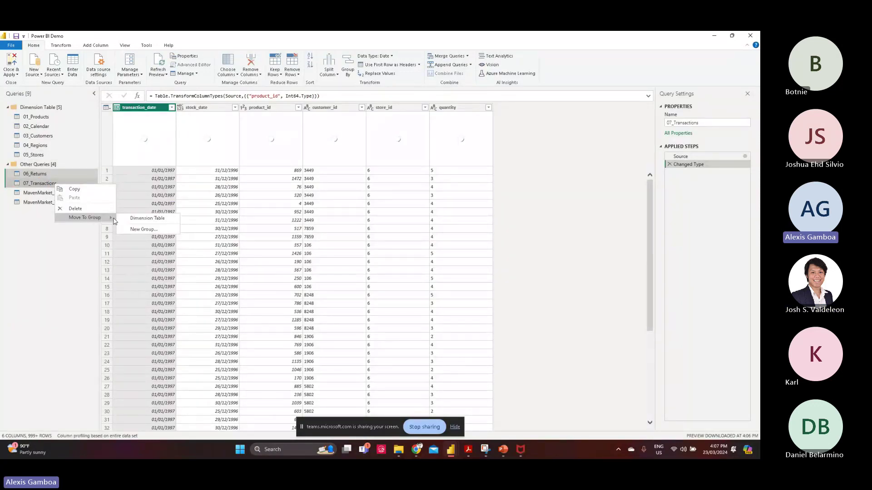
left_click(138, 230)
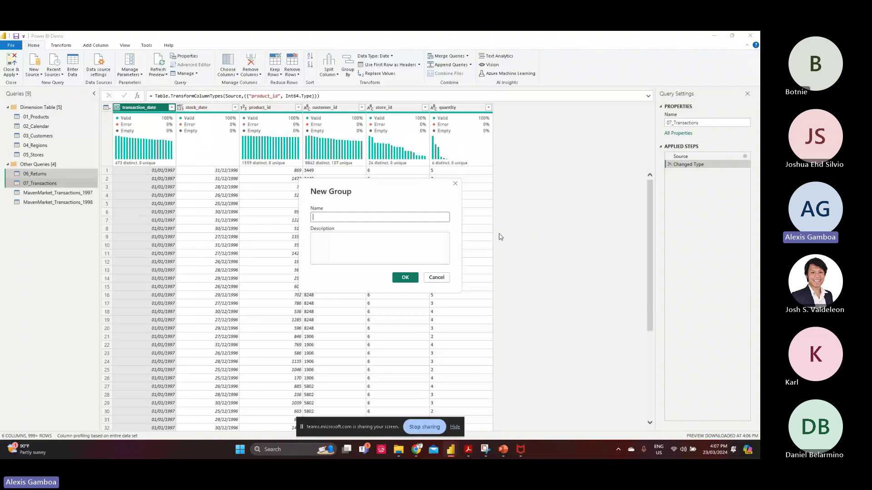
type("Fact")
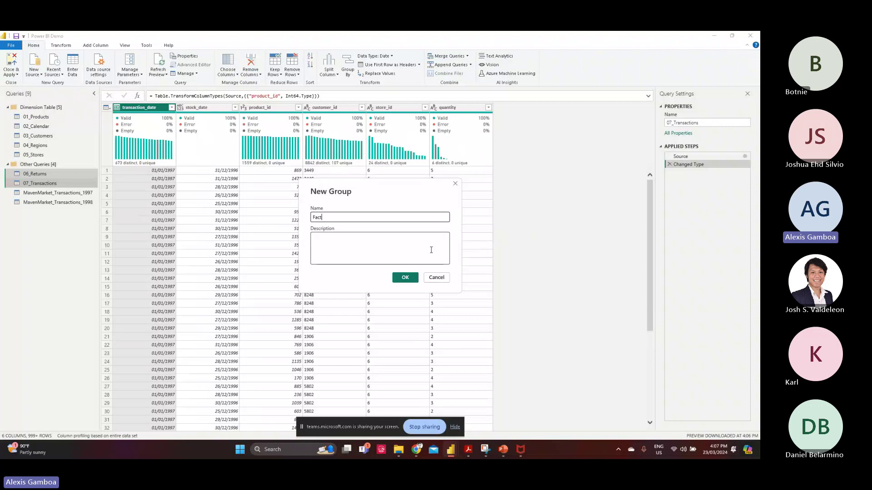
type(" Table")
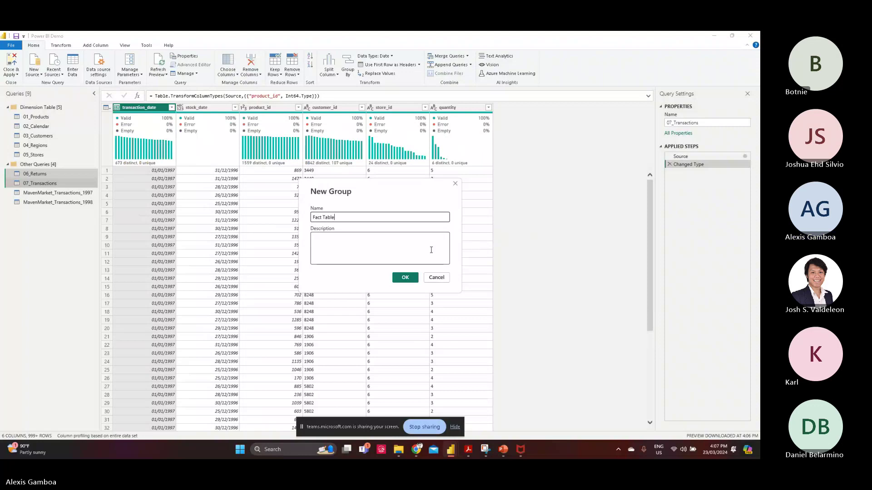
left_click(405, 277)
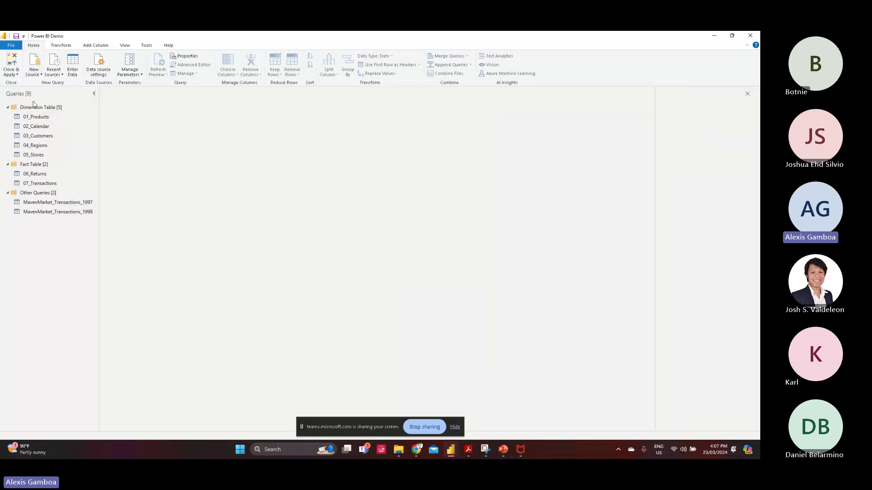
Step: Collapse the Dimension Table, Fact Table and Other Queries groups
left_click(36, 119)
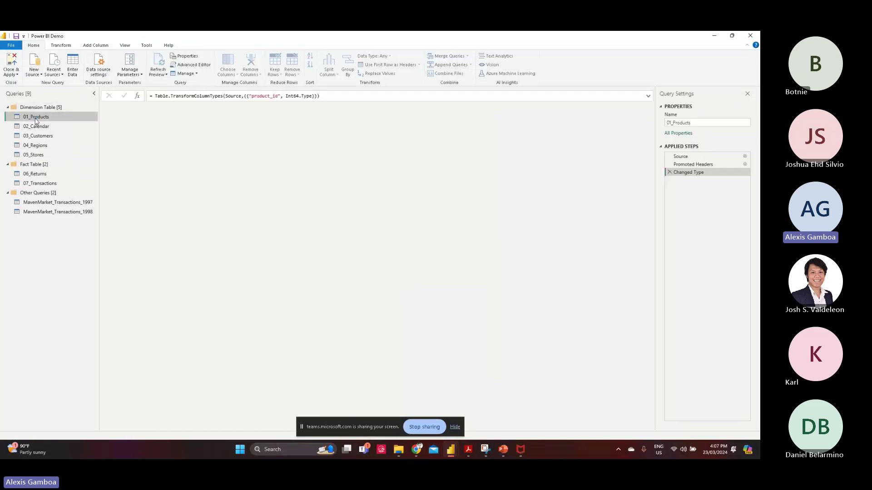
left_click(7, 107)
left_click(7, 116)
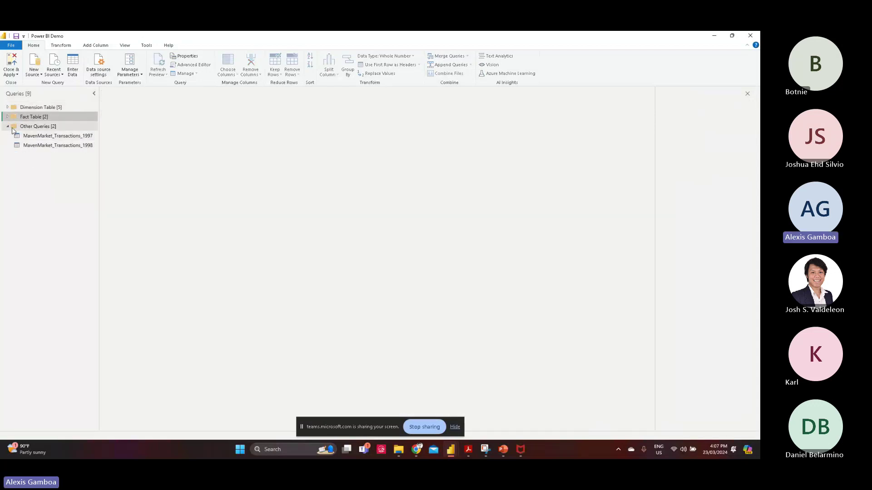
left_click(7, 127)
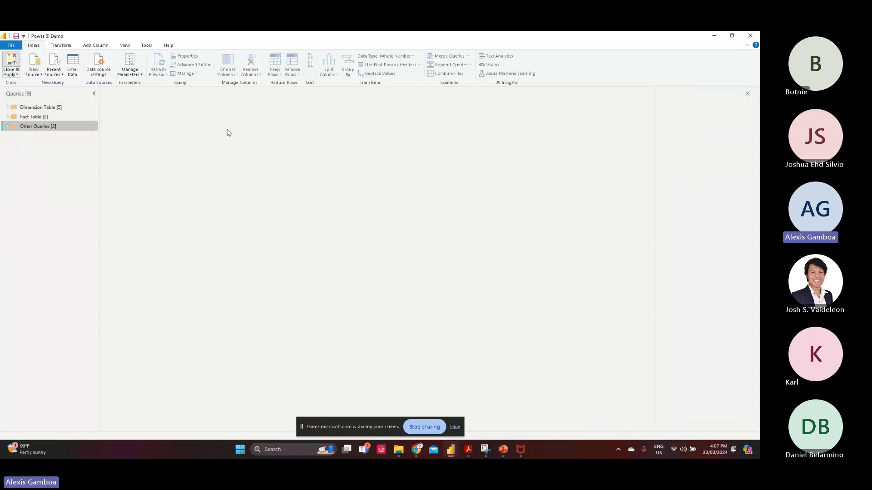
Step: Switch to the Power BI Demo report window and apply the pending query changes to load the tables
left_click(503, 450)
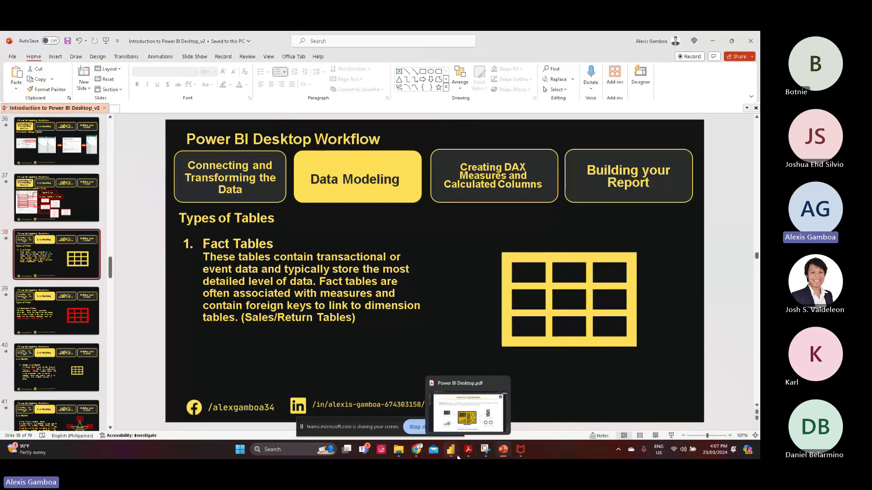
mouse_move(451, 450)
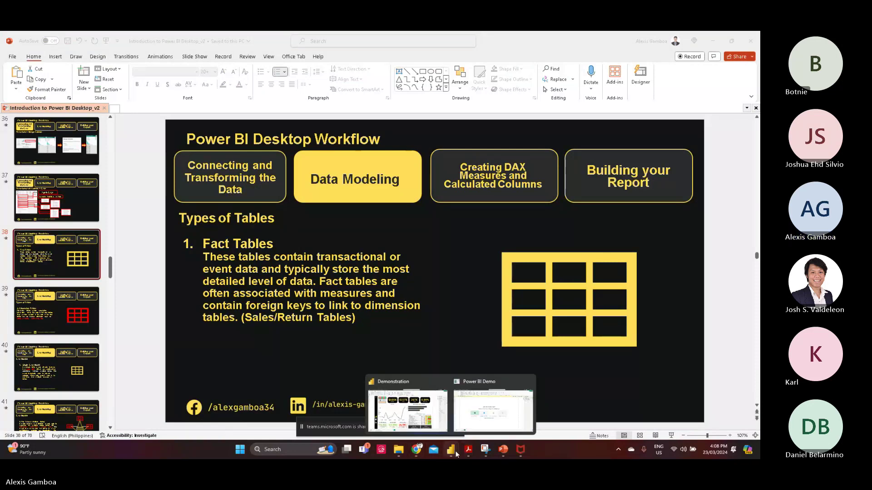
left_click(478, 417)
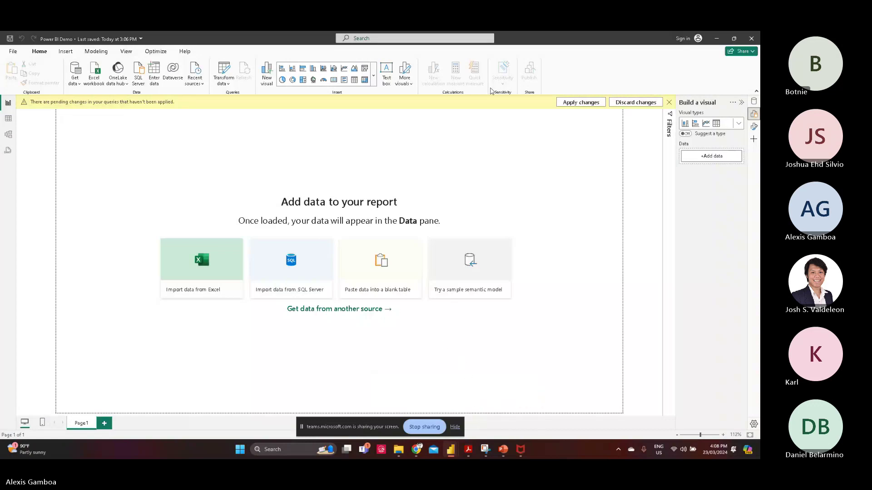
left_click(571, 101)
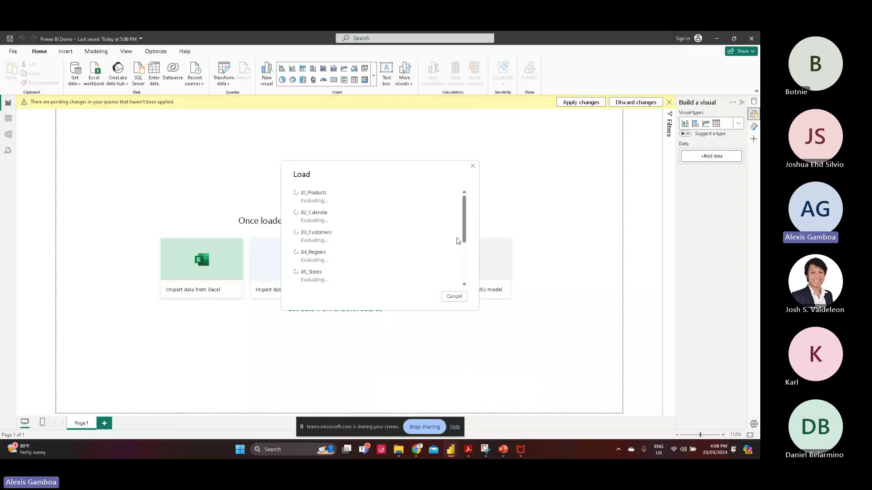
scroll(457, 241, "down", 3)
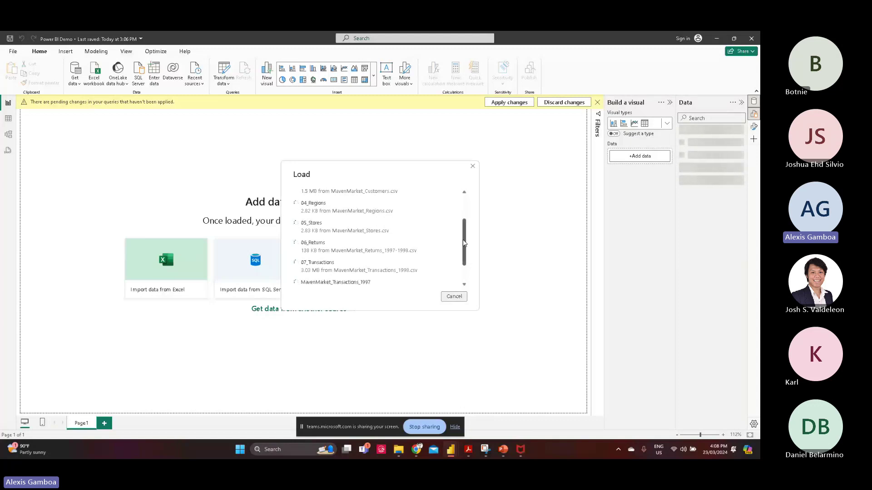
left_click_drag(464, 249, 458, 211)
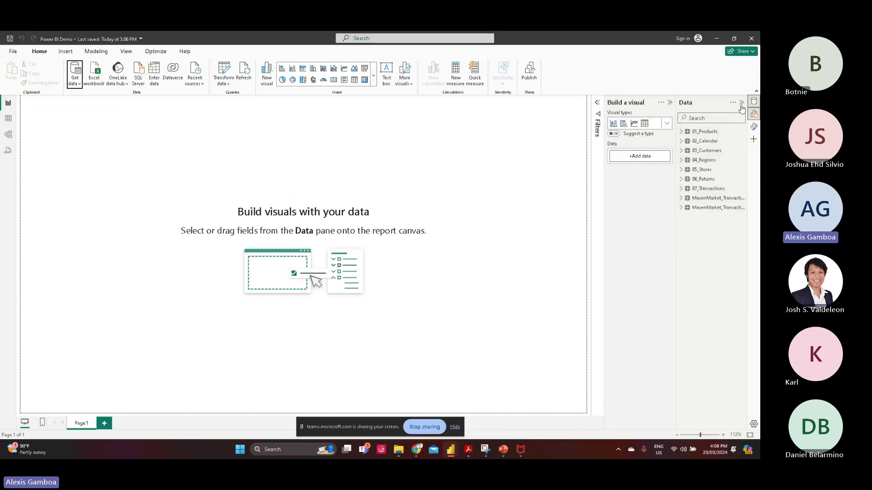
Step: Look through the fields of the 01_Products table and show the data model's relationship diagram
left_click(681, 132)
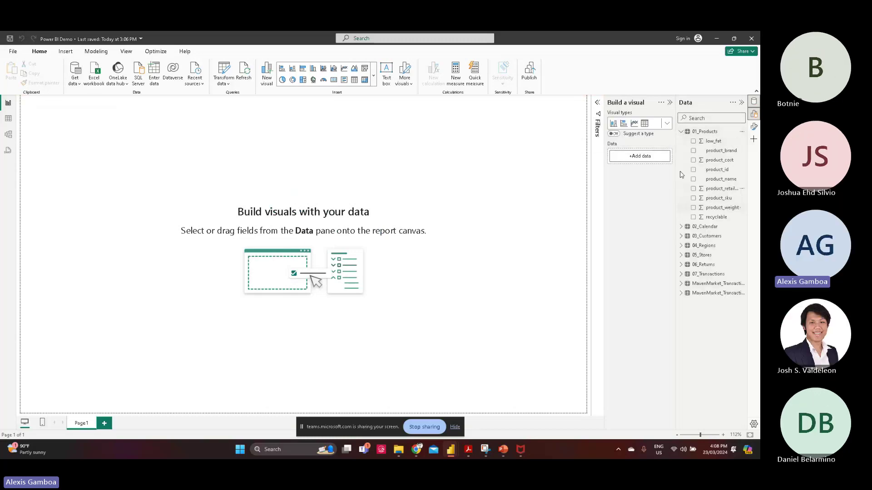
left_click(682, 132)
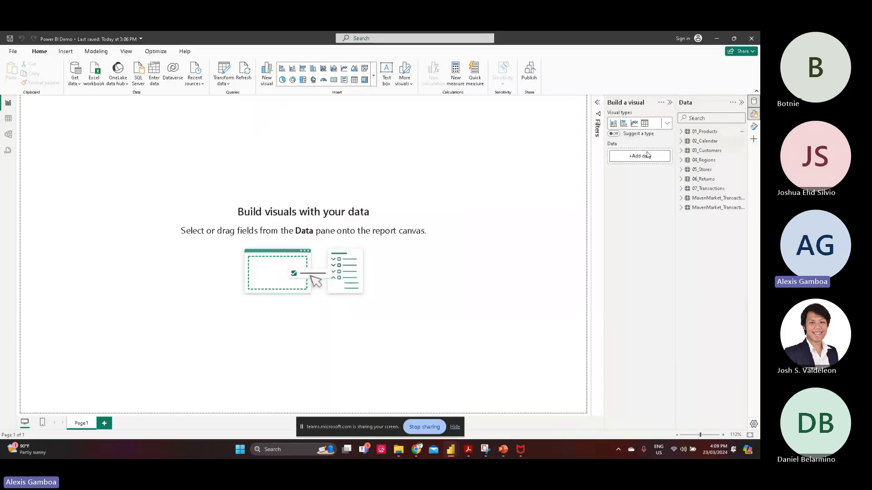
left_click(9, 135)
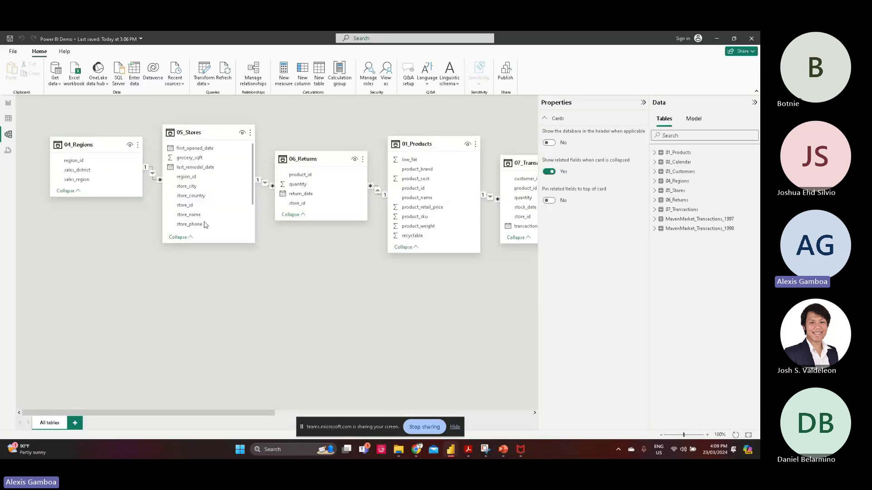
Step: Delete the relationship between the 04_Regions and 05_Stores tables
right_click(152, 175)
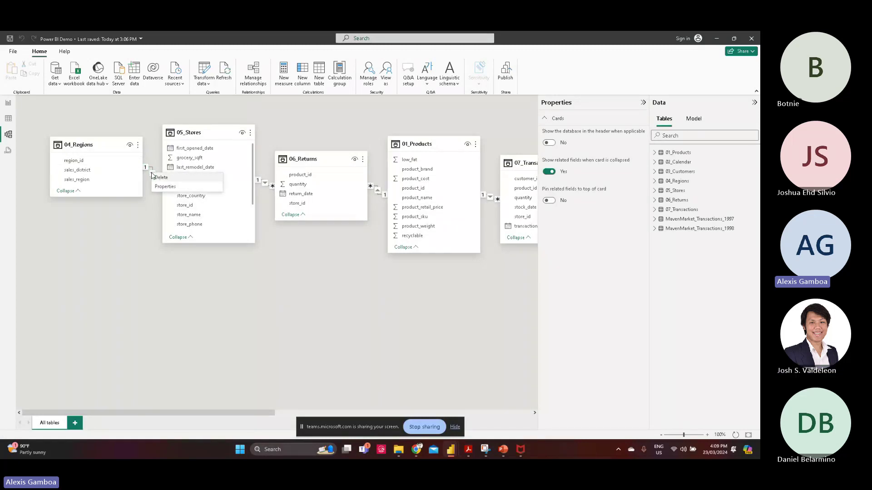
left_click(163, 185)
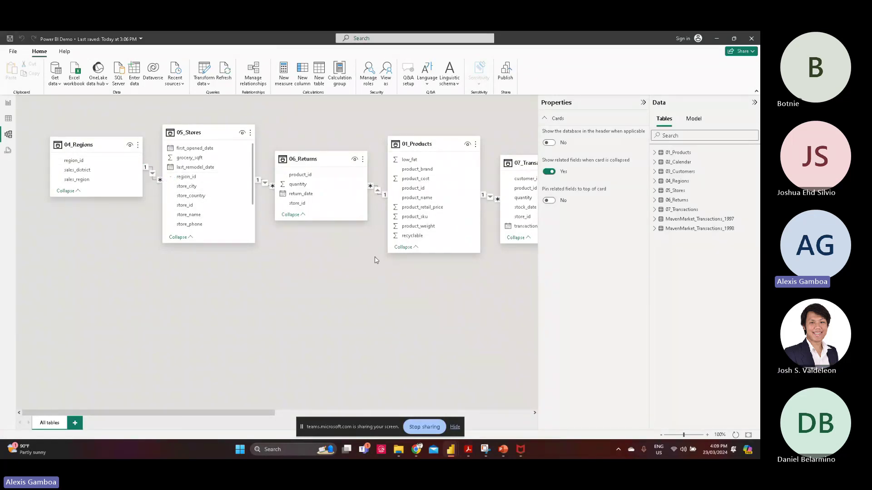
left_click(492, 341)
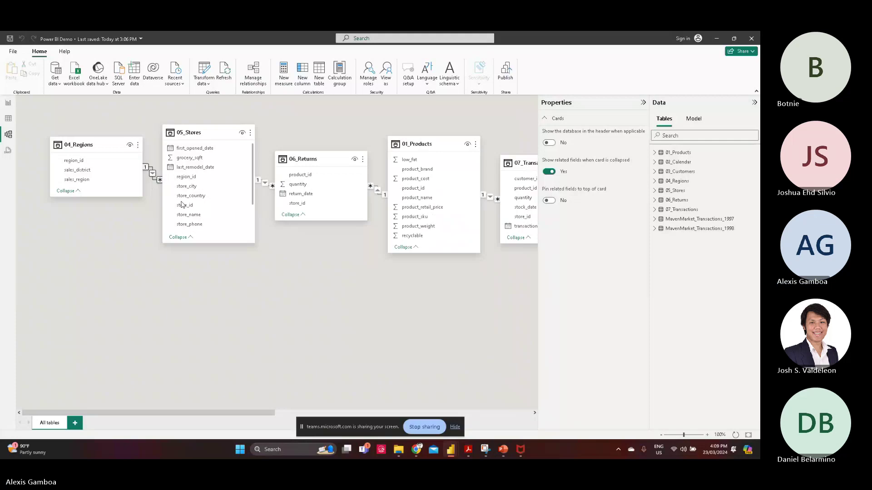
right_click(153, 175)
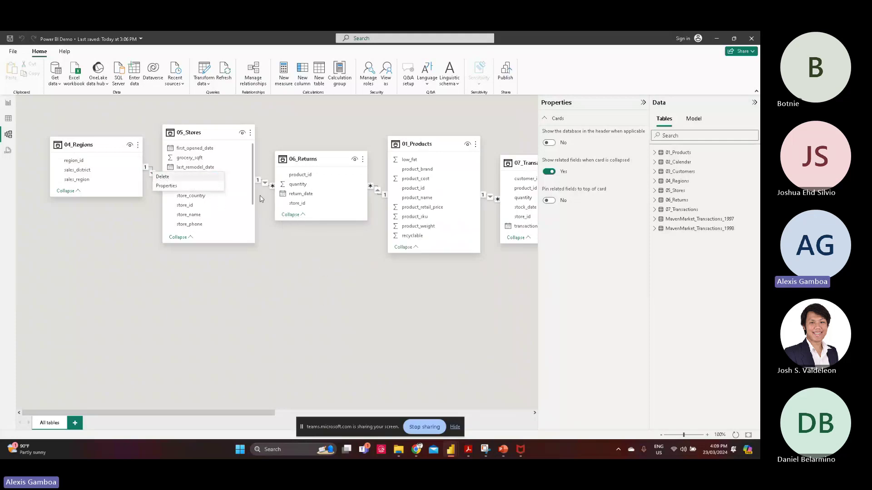
left_click(152, 173)
right_click(156, 176)
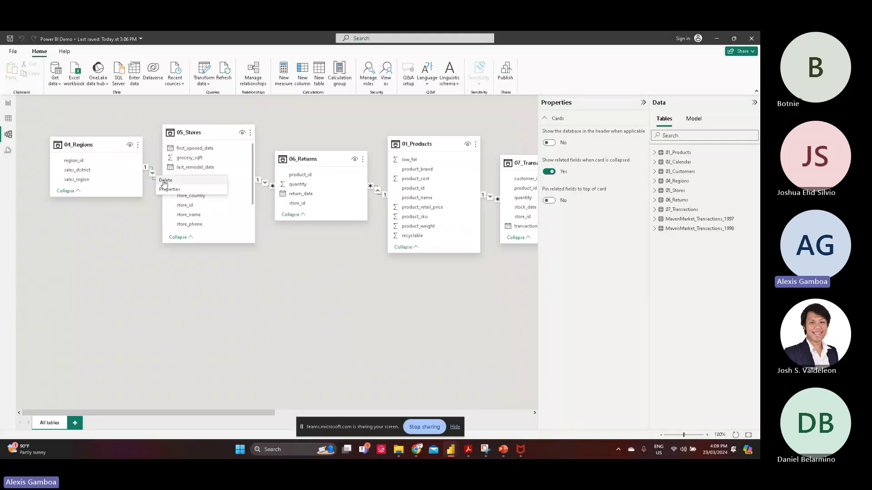
left_click(165, 181)
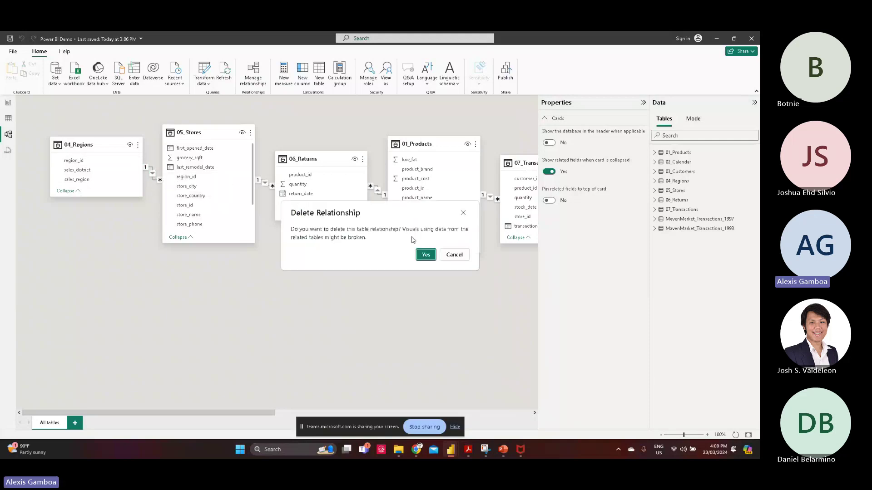
left_click(426, 256)
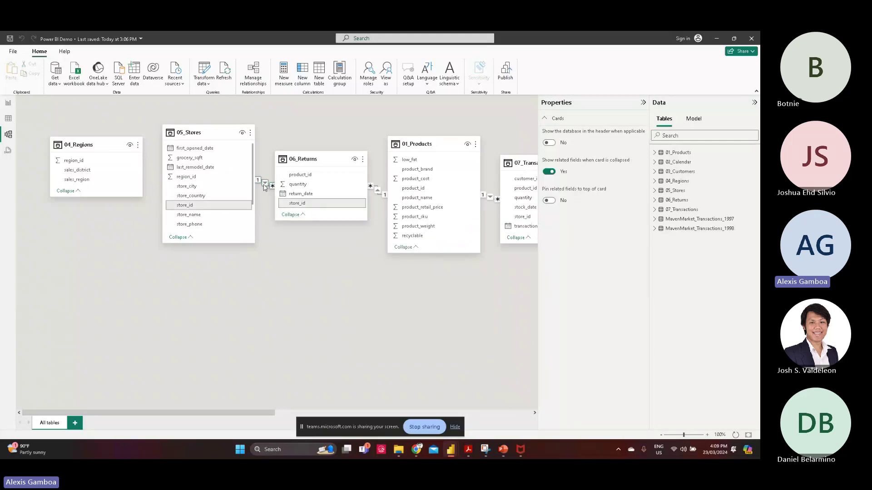
Step: Delete the relationships linking 06_Returns to 05_Stores and to 01_Products
right_click(267, 185)
left_click(272, 190)
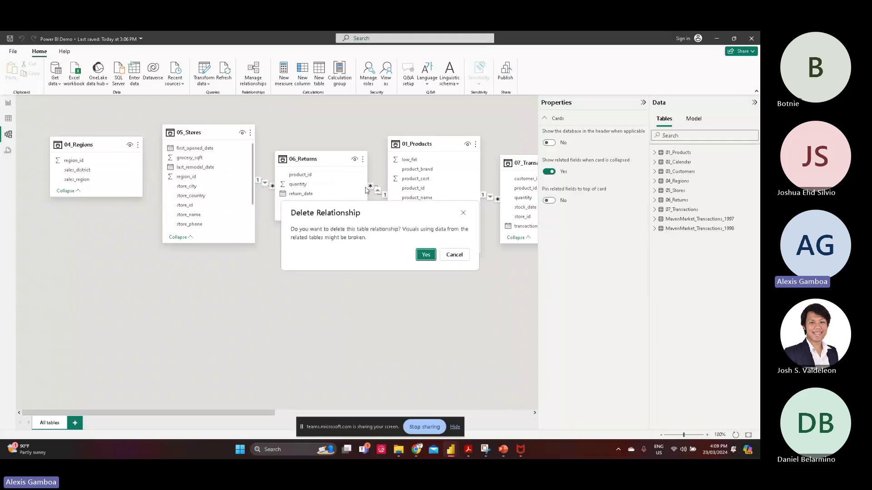
left_click(416, 255)
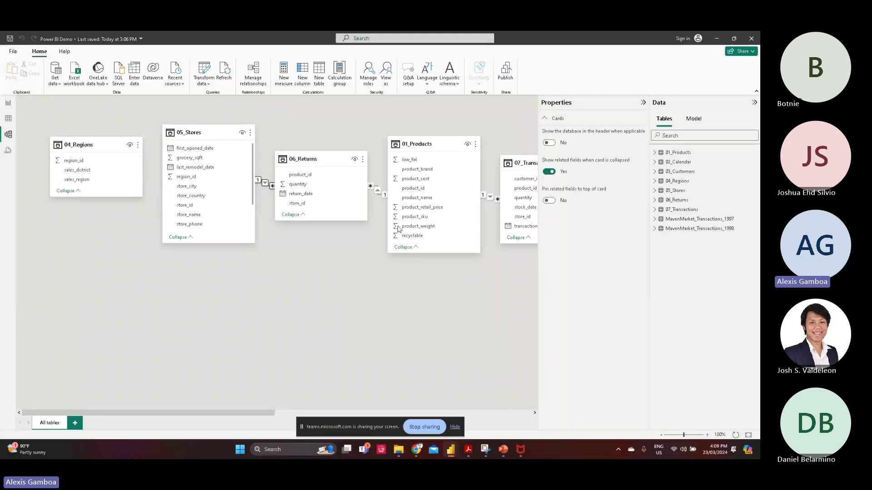
right_click(379, 191)
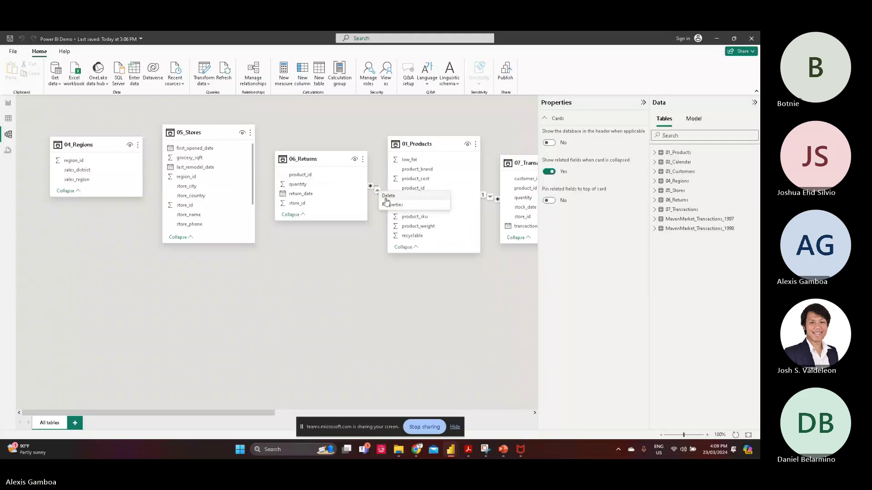
left_click(387, 198)
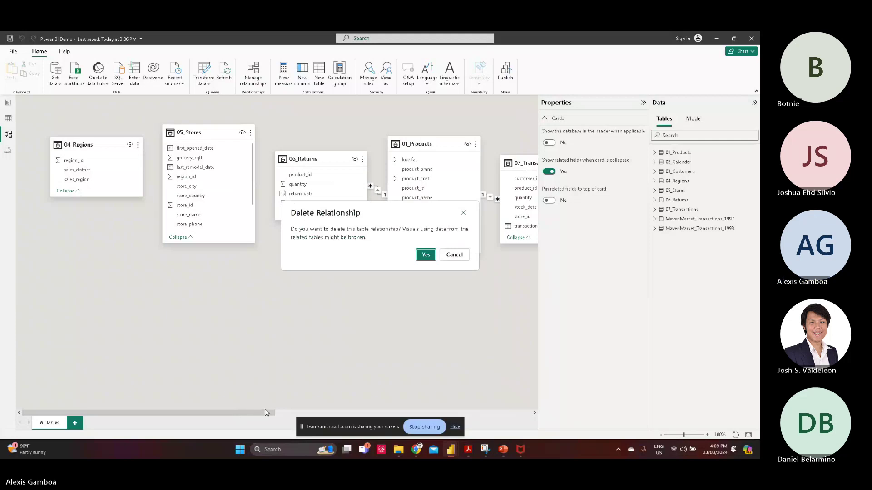
left_click(422, 257)
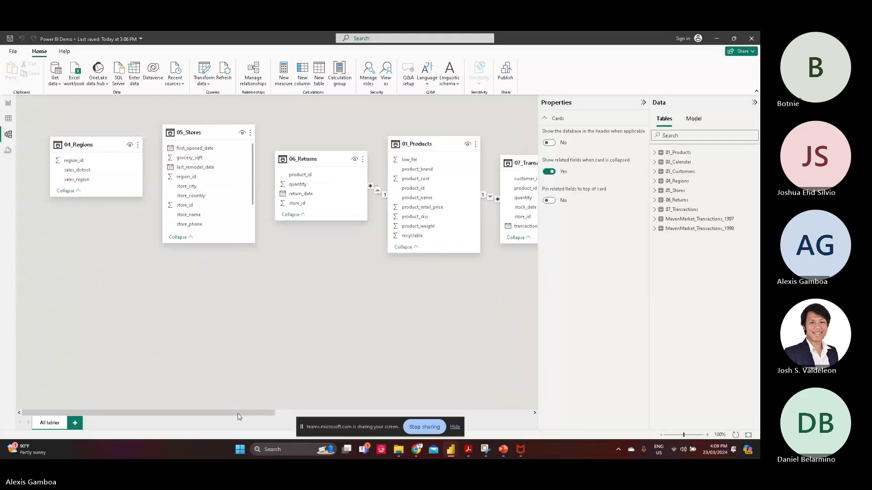
Step: Delete the relationship between the 01_Products and 07_Transactions tables
left_click_drag(260, 413, 356, 413)
right_click(296, 196)
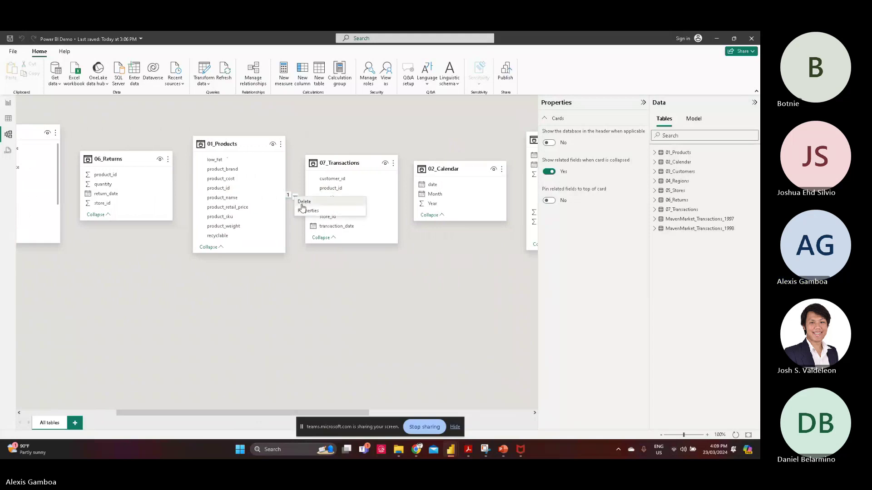
left_click(303, 202)
left_click(425, 254)
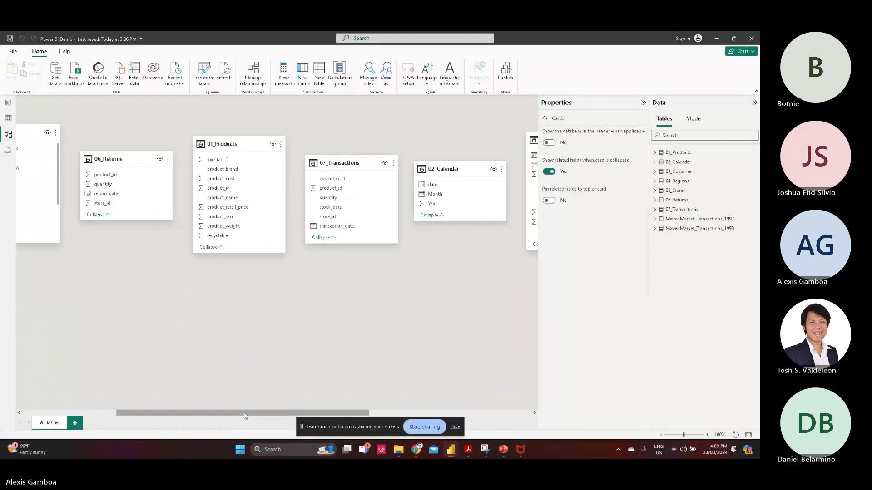
Step: Collapse the Properties and Data panes to give the model diagram more room
left_click_drag(339, 415, 520, 322)
left_click(643, 104)
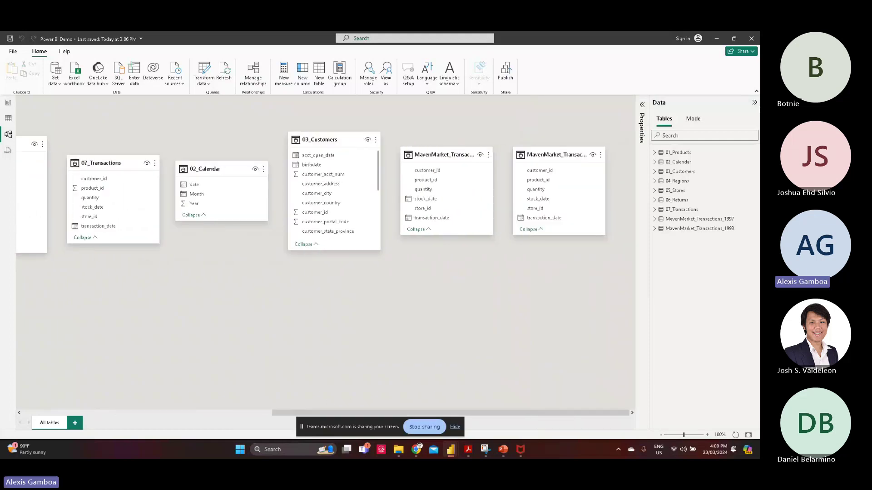
left_click(754, 104)
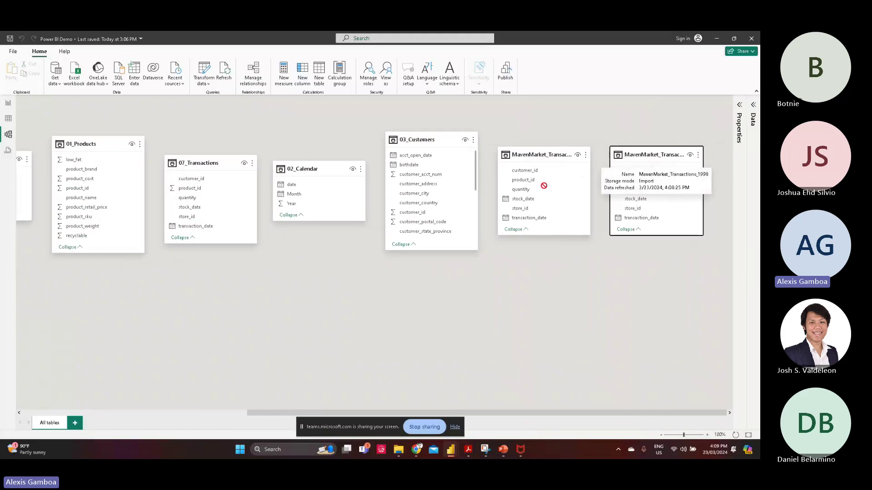
Step: Set MavenMarket_Transactions_1998 and MavenMarket_Transactions_1997 below the other tables with full names readable, and hide both in report view
left_click_drag(651, 158, 146, 312)
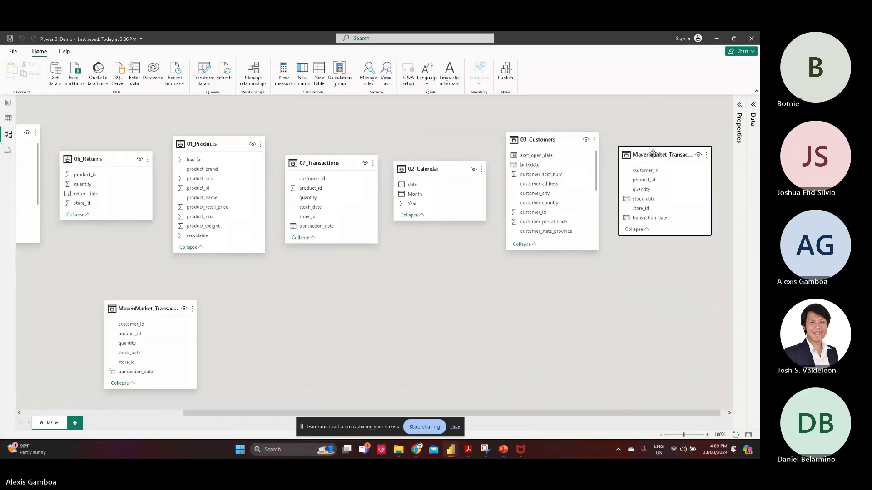
left_click_drag(645, 155, 368, 316)
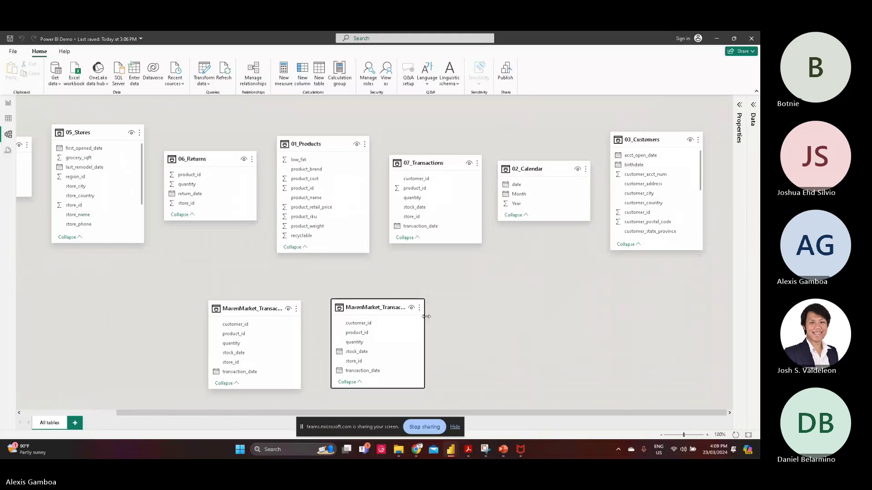
left_click_drag(424, 316, 453, 316)
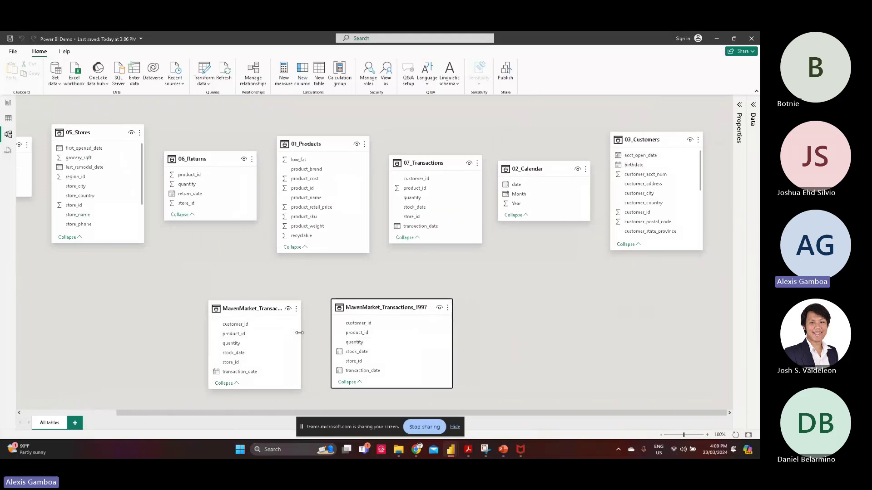
left_click_drag(301, 333, 330, 333)
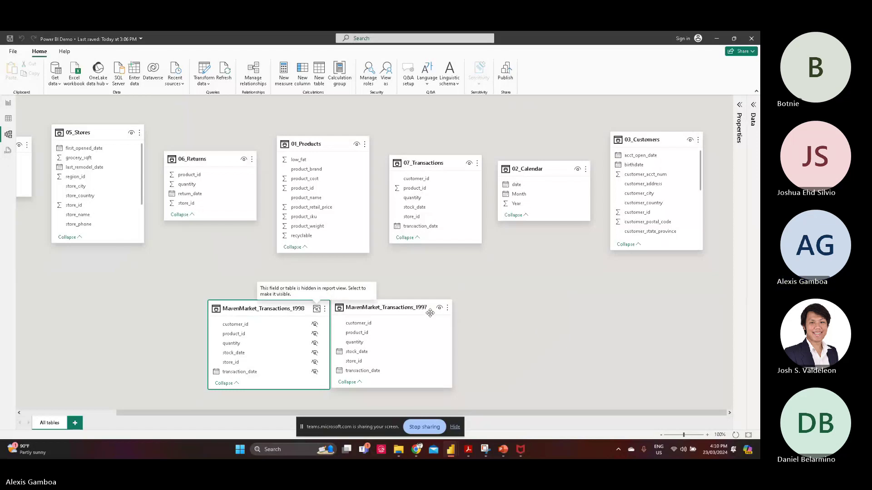
left_click(451, 320)
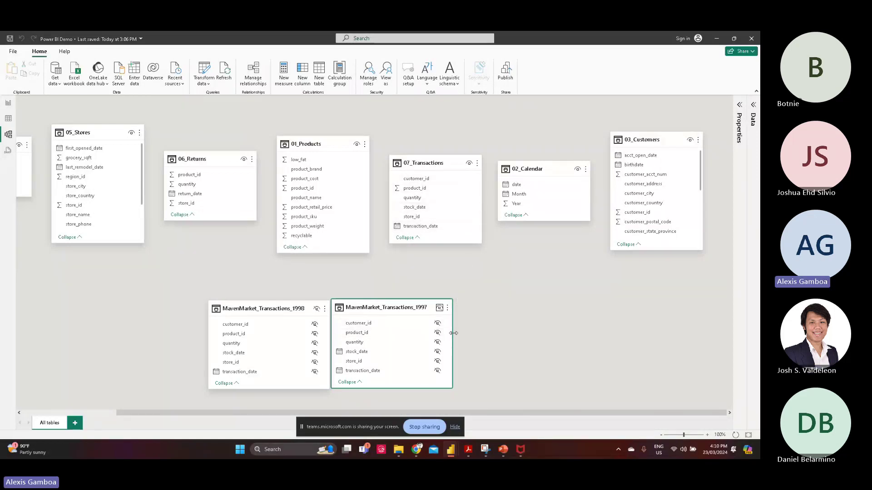
Step: Narrow the two hidden MavenMarket_Transactions tables and place them side by side beneath 03_Customers
left_click_drag(453, 332, 405, 333)
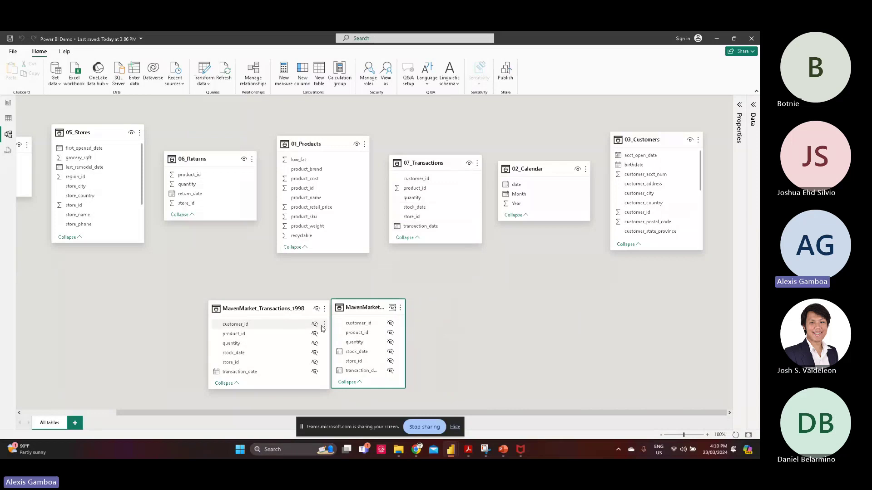
left_click_drag(332, 325, 269, 327)
left_click_drag(222, 305, 621, 260)
left_click_drag(367, 306, 689, 265)
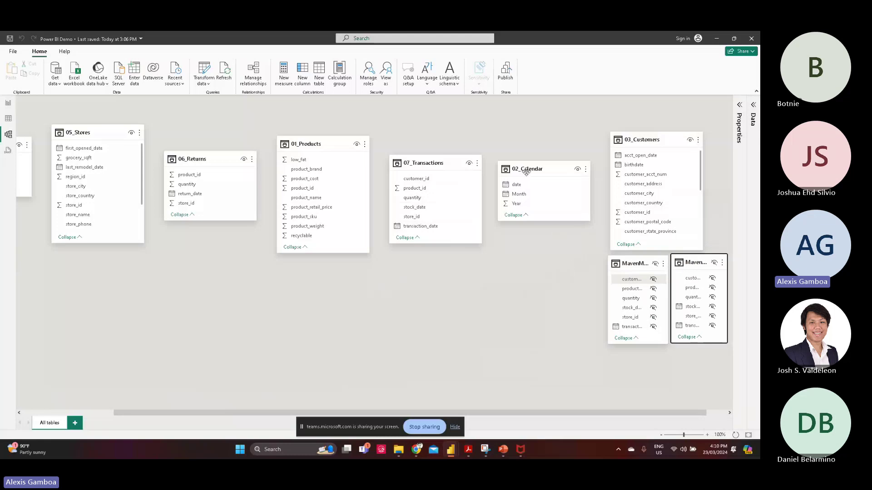
Step: Move 02_Calendar beneath 06_Returns and 03_Customers beneath 01_Products
left_click_drag(553, 167, 226, 245)
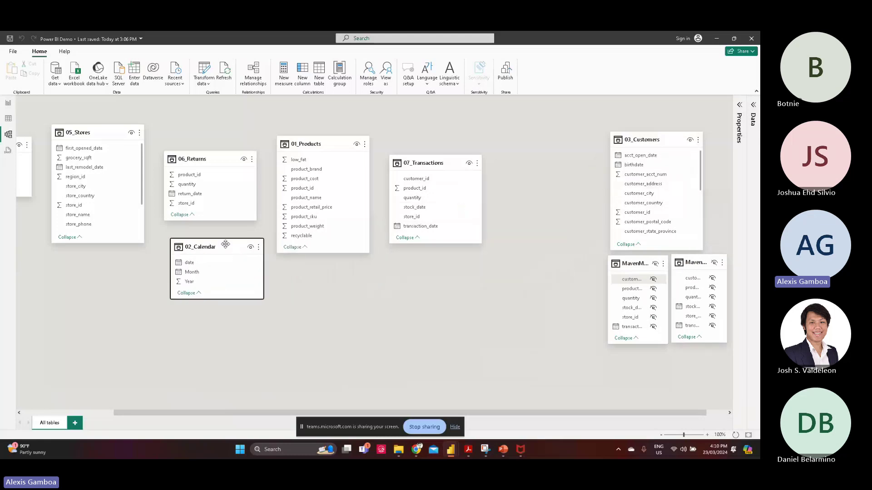
left_click(649, 139)
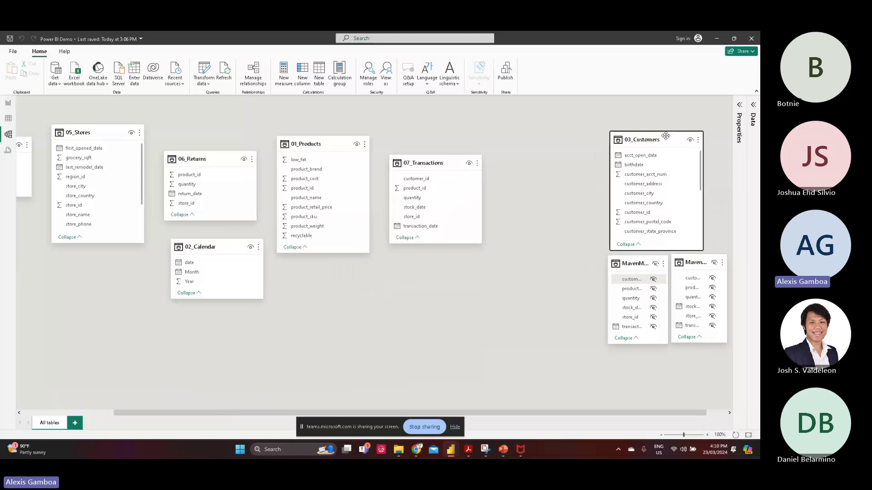
left_click_drag(553, 202, 312, 266)
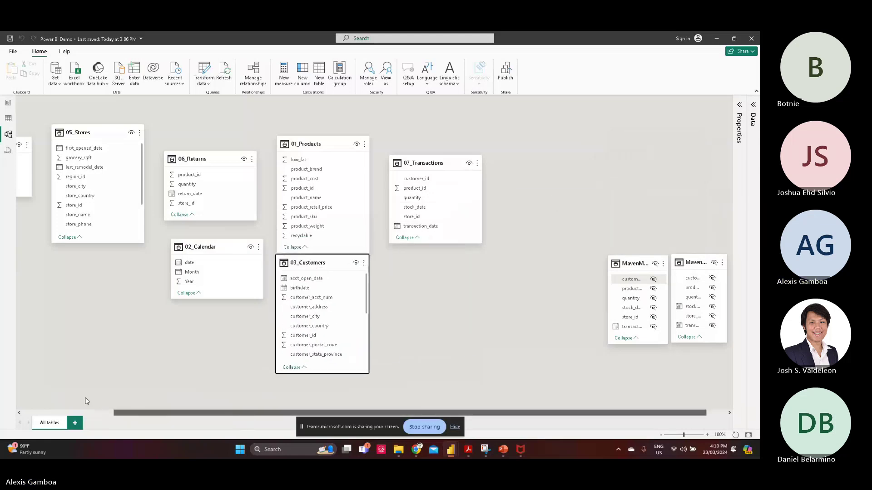
Step: Arrange the dimension tables in one upper row, with 02_Calendar between 05_Stores and 01_Products, and place 07_Transactions and 06_Returns side by side beneath them
left_click_drag(129, 413, 38, 412)
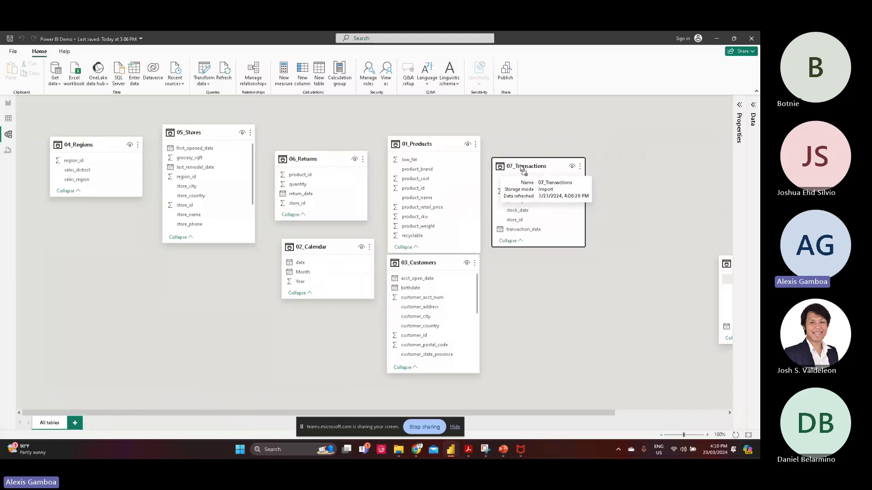
left_click_drag(540, 158, 219, 313)
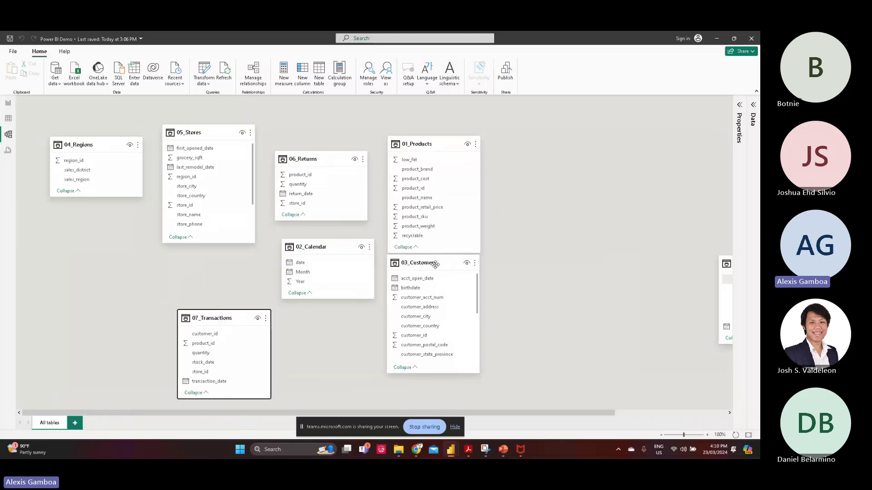
left_click_drag(435, 265, 552, 143)
left_click_drag(327, 244, 274, 130)
left_click_drag(319, 163, 383, 320)
left_click_drag(229, 323, 287, 322)
left_click_drag(288, 398, 290, 380)
left_click(523, 339)
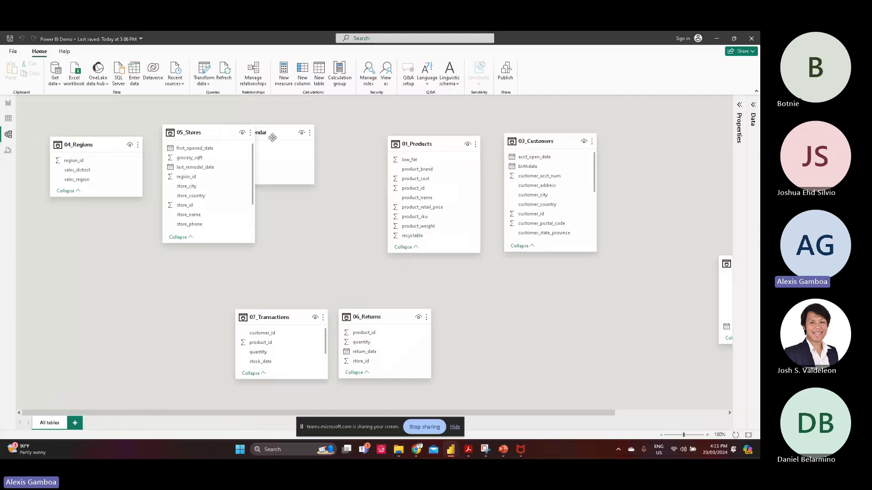
left_click_drag(273, 138, 332, 147)
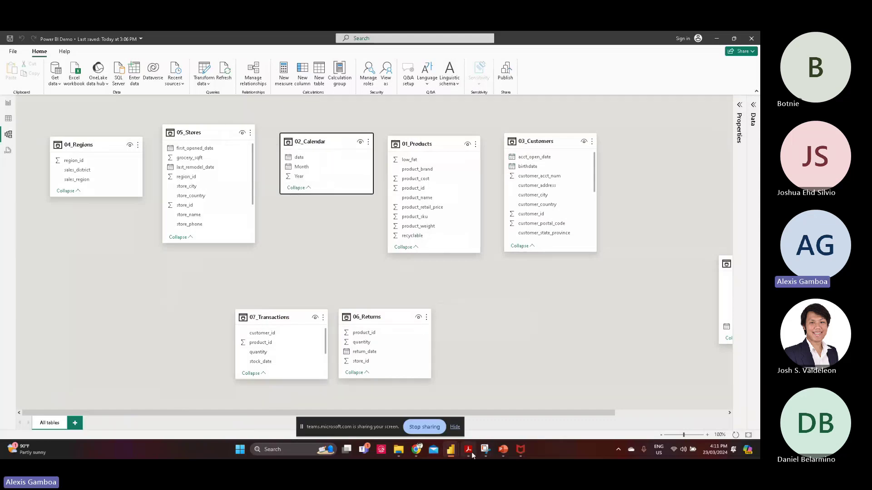
Step: Switch to the Introduction to Power BI Desktop_v2 presentation in PowerPoint and review the Data Models slides, ending on Single Data Model
left_click(503, 449)
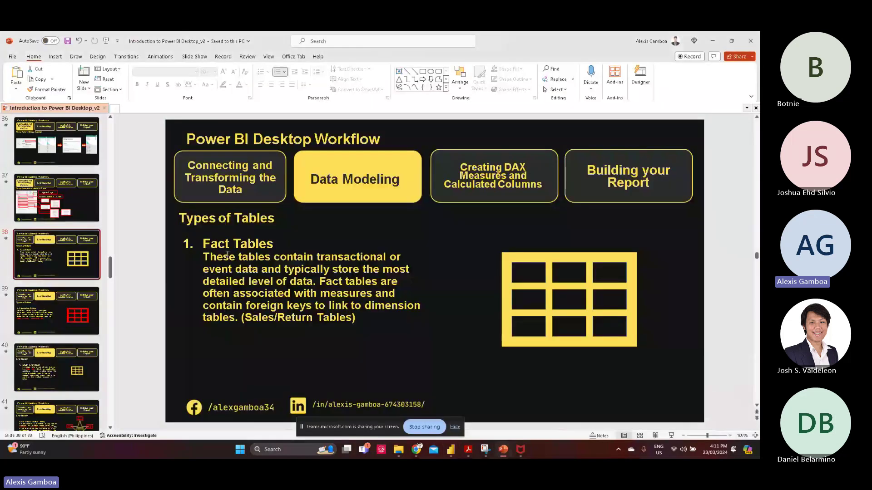
scroll(45, 421, "down", 2)
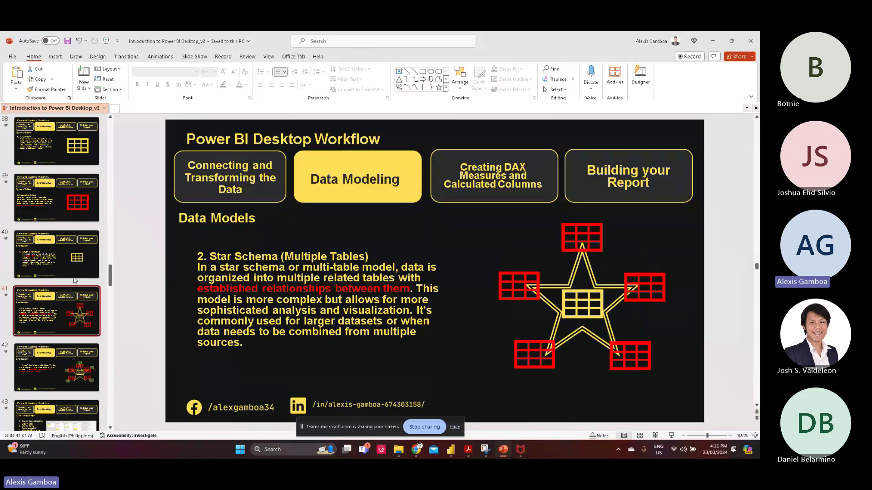
left_click(63, 359)
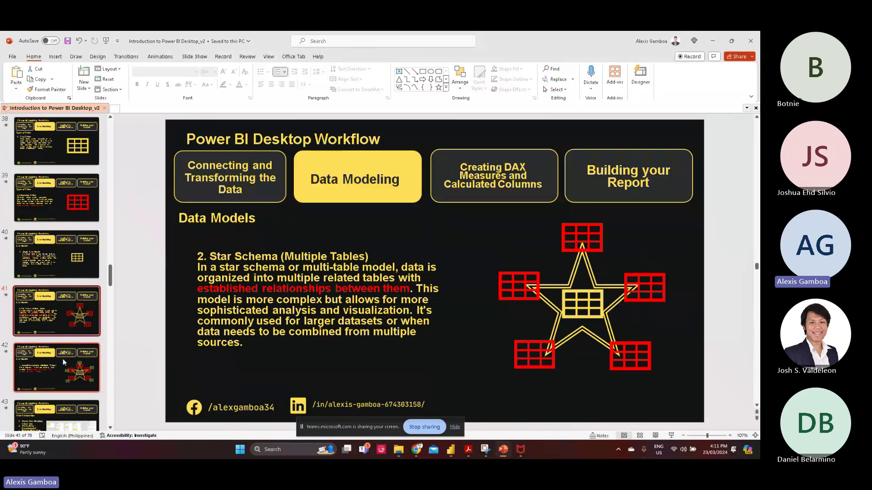
left_click(57, 313)
left_click(52, 260)
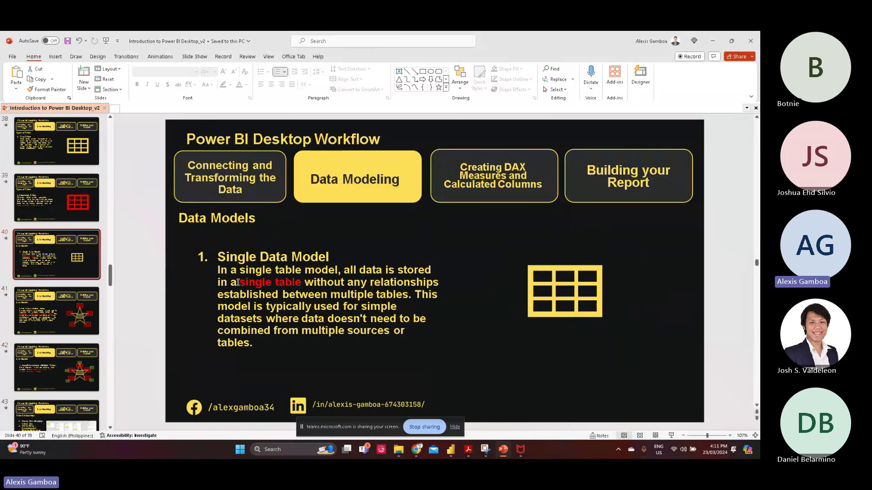
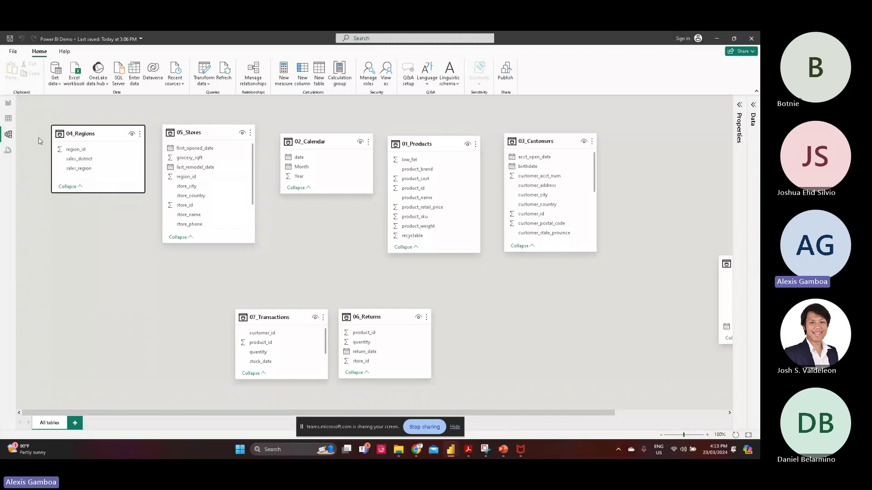
Step: Set region_id as the key column of the 04_Regions table
left_click(80, 151)
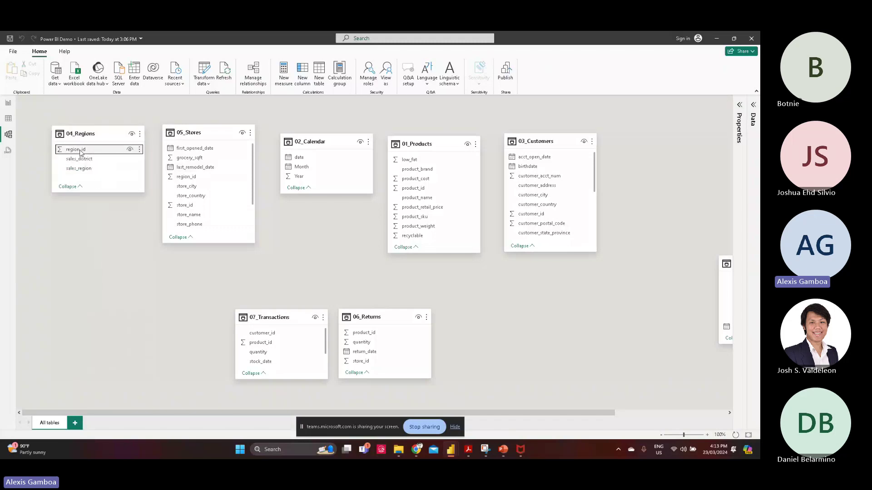
left_click(739, 110)
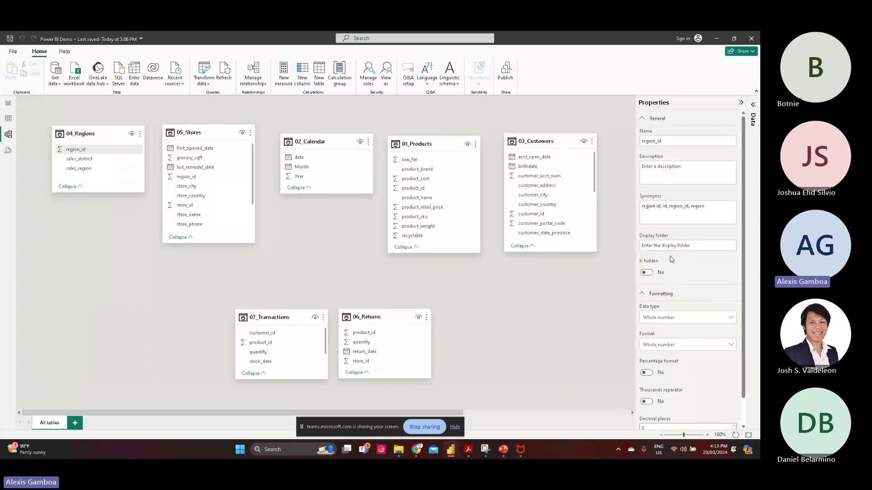
left_click(94, 139)
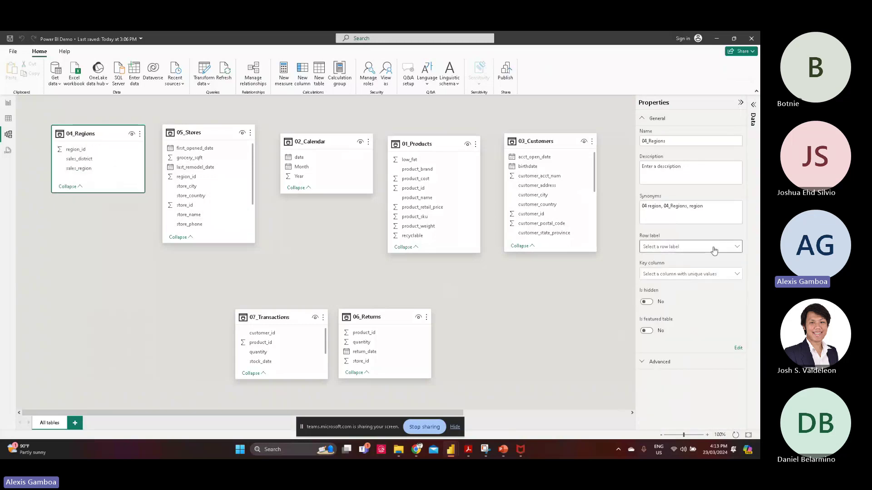
left_click(690, 273)
left_click(673, 305)
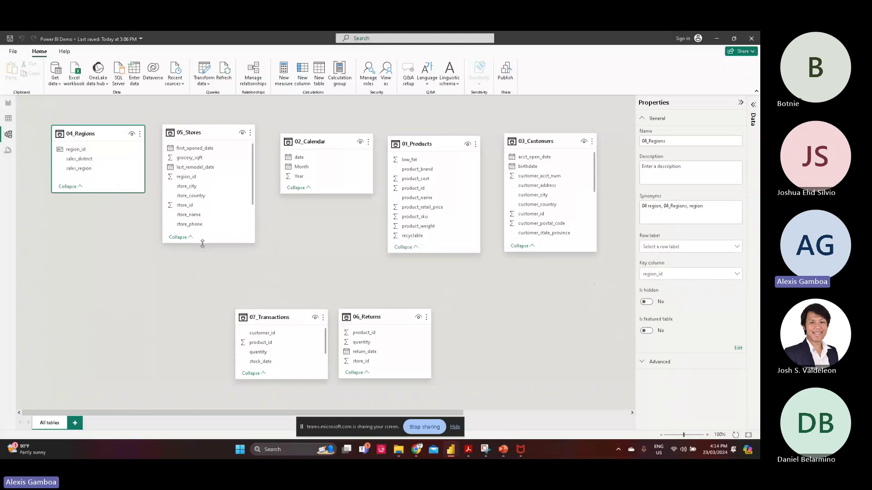
Step: Shorten the 05_Stores card to about four visible fields and move 07_Transactions and 06_Returns up beneath 05_Stores and 02_Calendar
left_click_drag(203, 244, 203, 197)
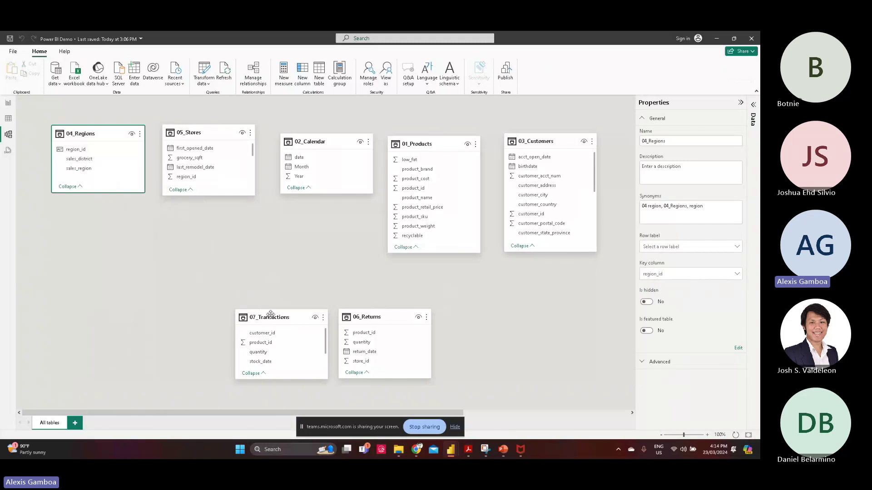
left_click_drag(270, 317, 209, 269)
left_click_drag(357, 320, 296, 270)
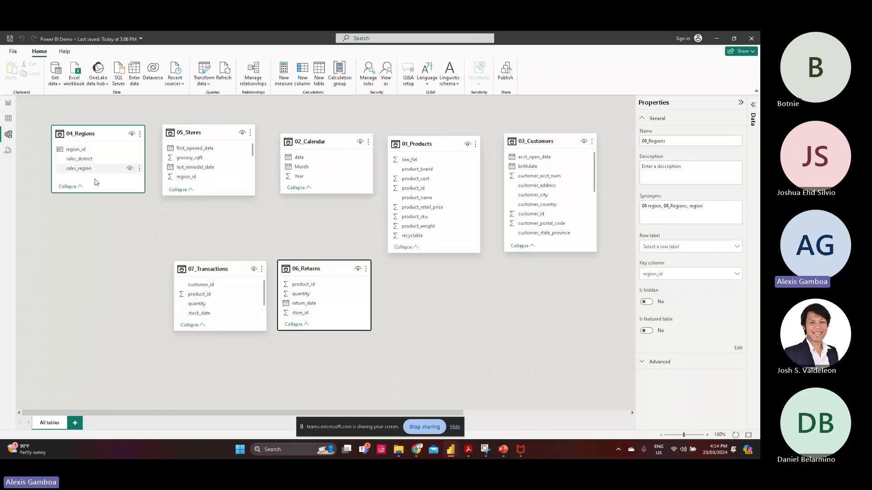
Step: Match the 05_Stores and 02_Calendar card heights to 04_Regions and move 02_Calendar level with and closer to 05_Stores
left_click_drag(198, 195, 172, 189)
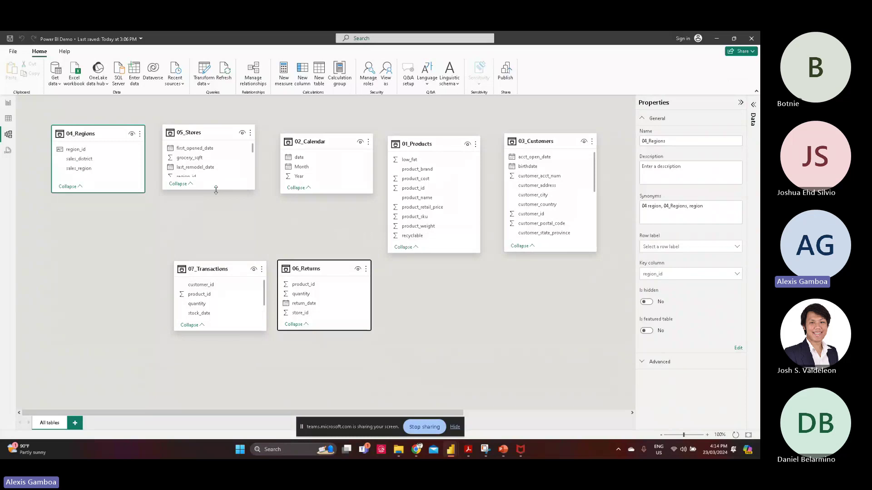
left_click_drag(216, 190, 216, 193)
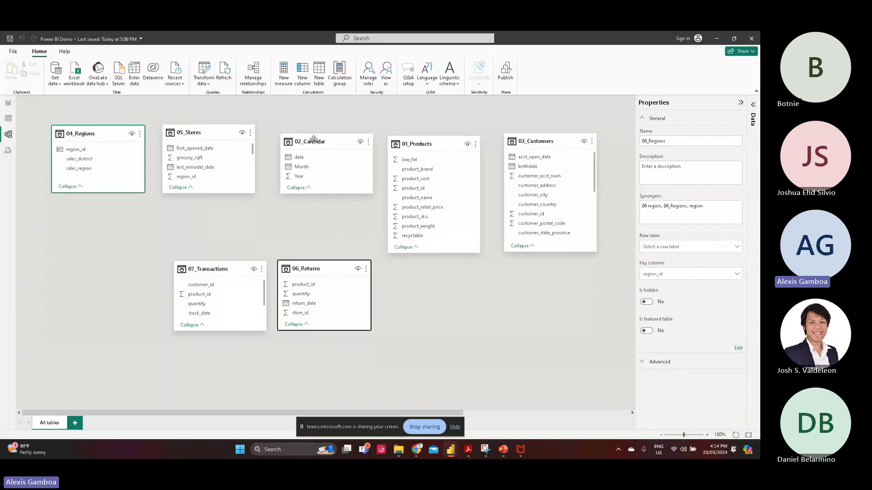
left_click_drag(314, 135, 301, 127)
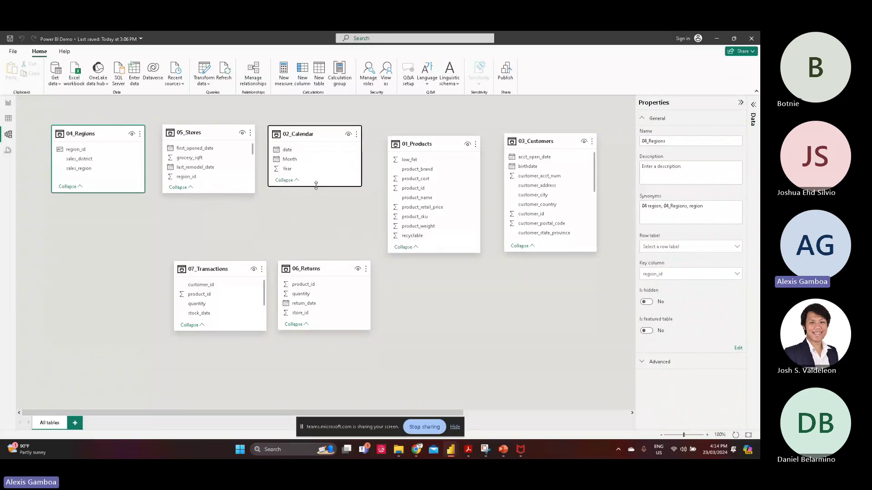
left_click_drag(318, 187, 319, 191)
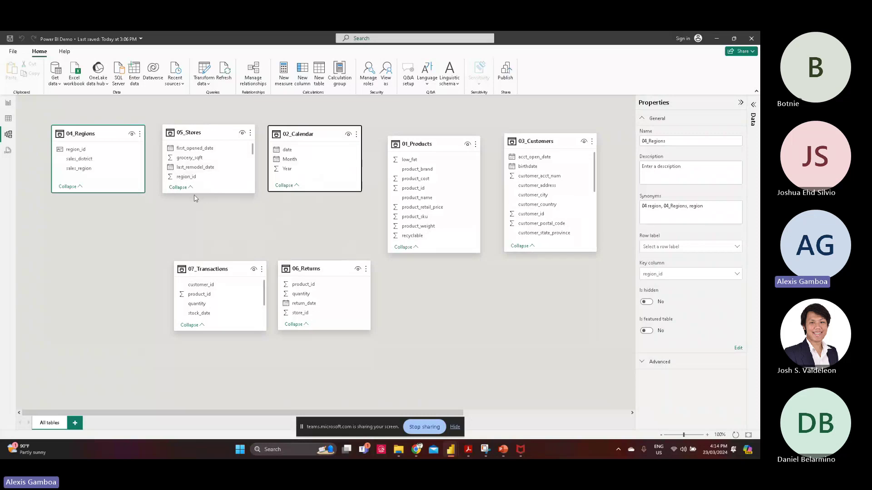
Step: Lengthen the 05_Stores card to show store_id and set store_id as the table's key column
left_click_drag(217, 194, 215, 237)
left_click(199, 207)
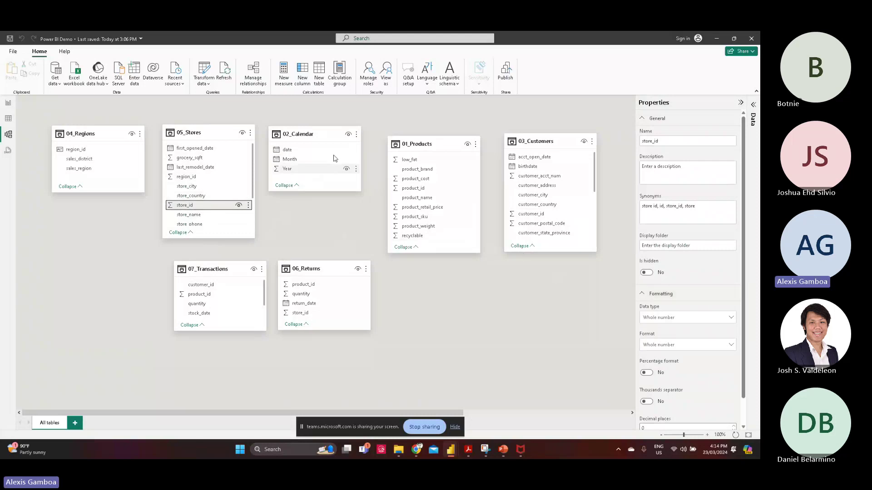
left_click(203, 132)
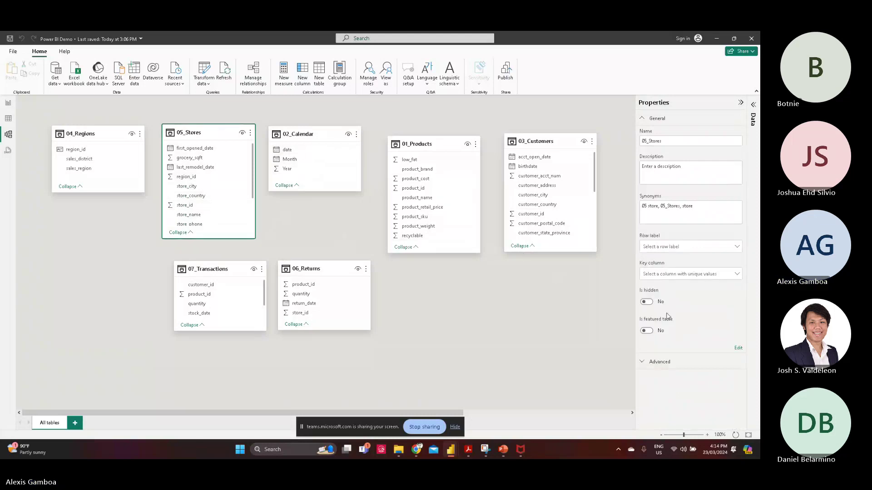
left_click(682, 276)
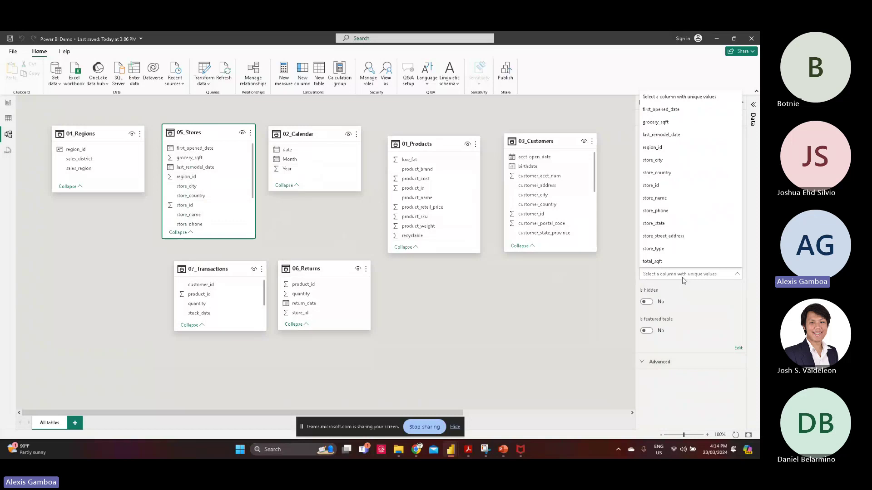
left_click(699, 187)
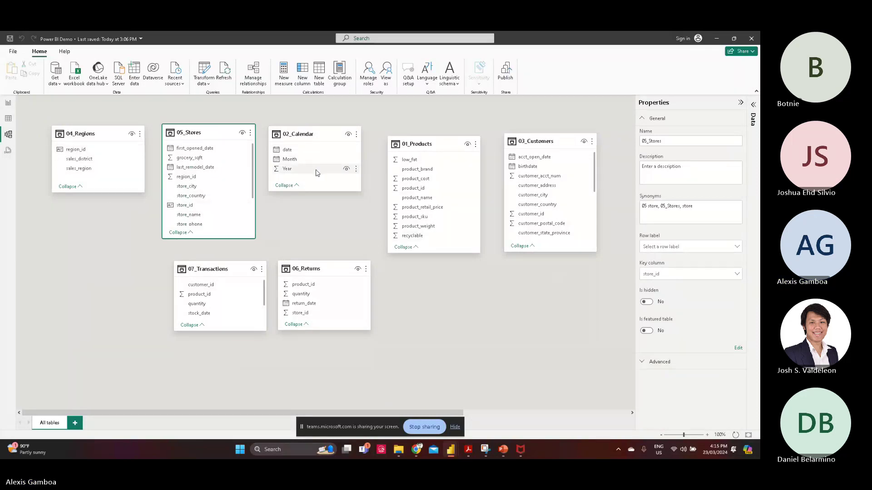
Step: Set date as the key column of the 02_Calendar table
left_click(313, 136)
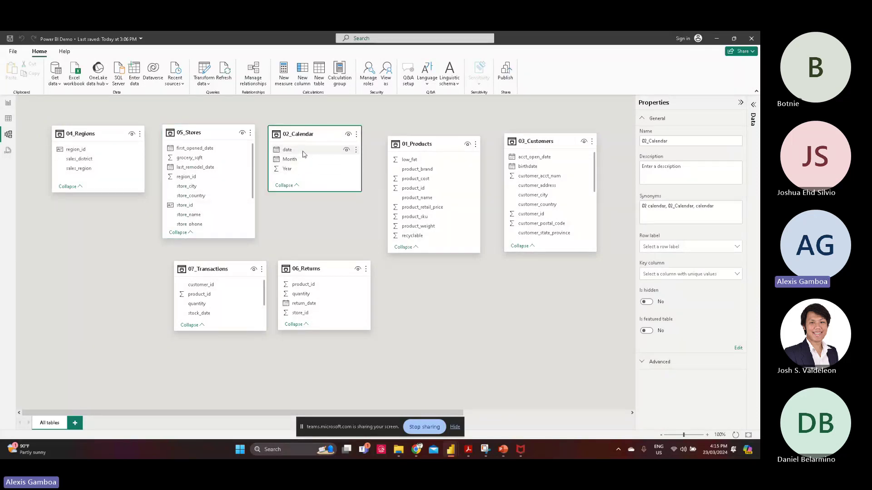
left_click(304, 154)
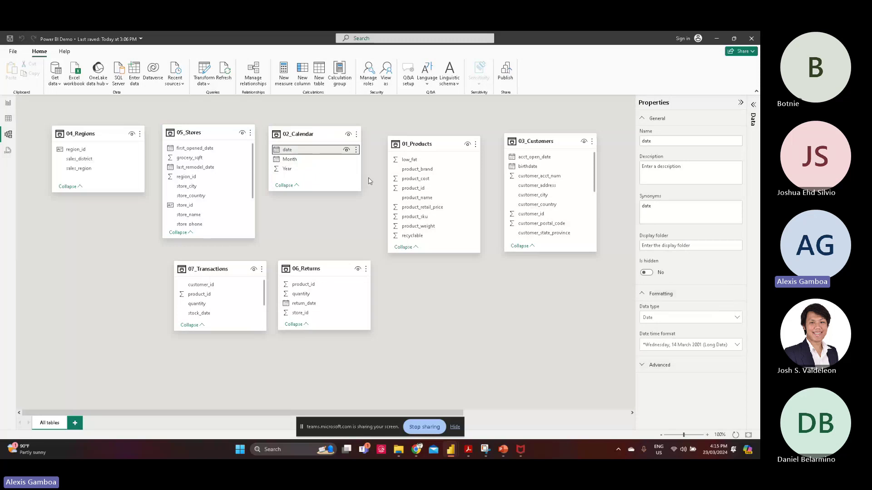
left_click(303, 133)
left_click(682, 247)
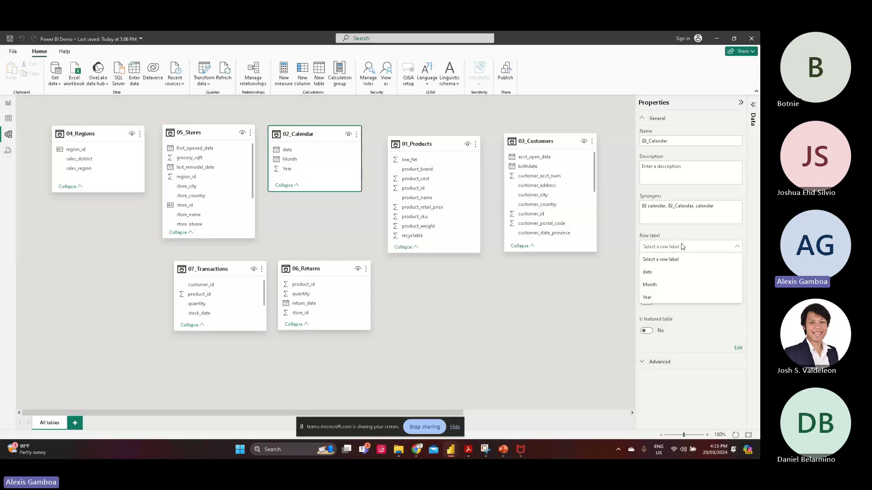
left_click(682, 246)
left_click(676, 274)
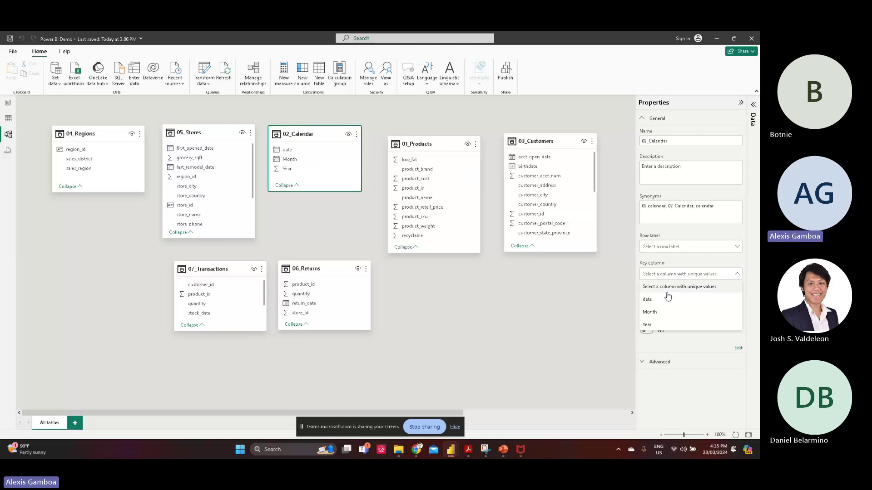
left_click(665, 292)
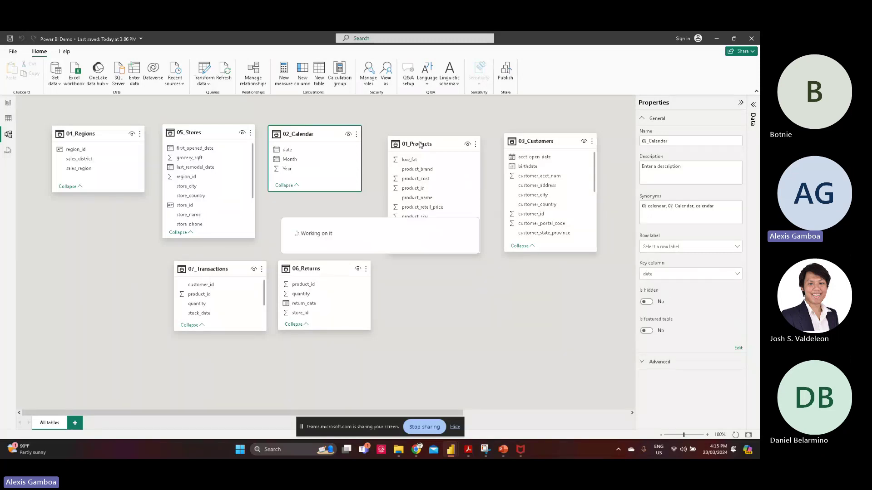
Step: Nudge 01_Products closer to 02_Calendar and set product_id as its key column
left_click_drag(419, 145, 413, 139)
left_click(428, 184)
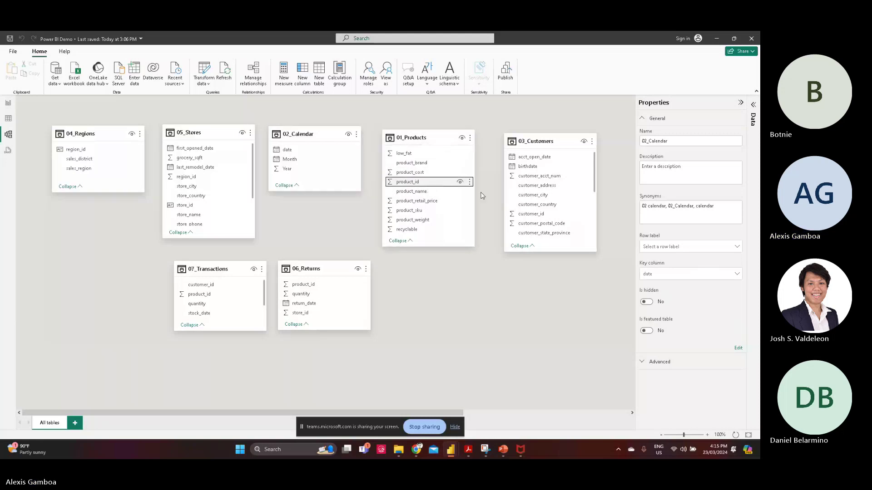
left_click(490, 313)
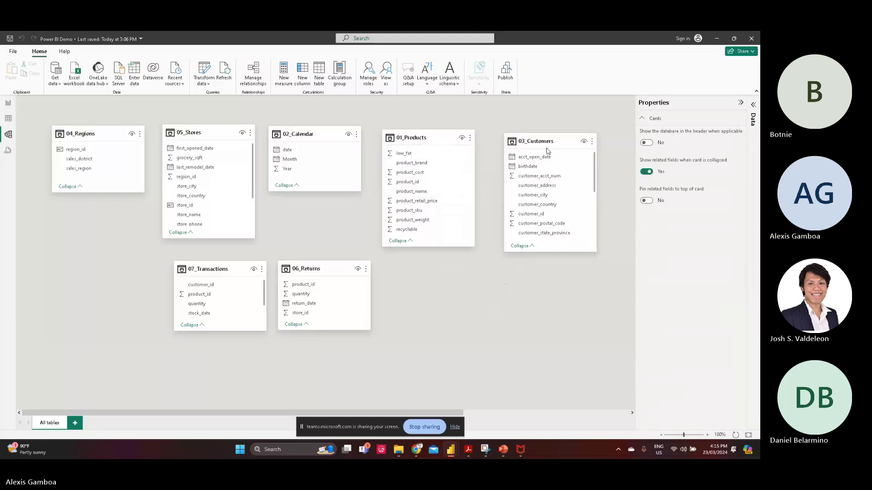
left_click(430, 137)
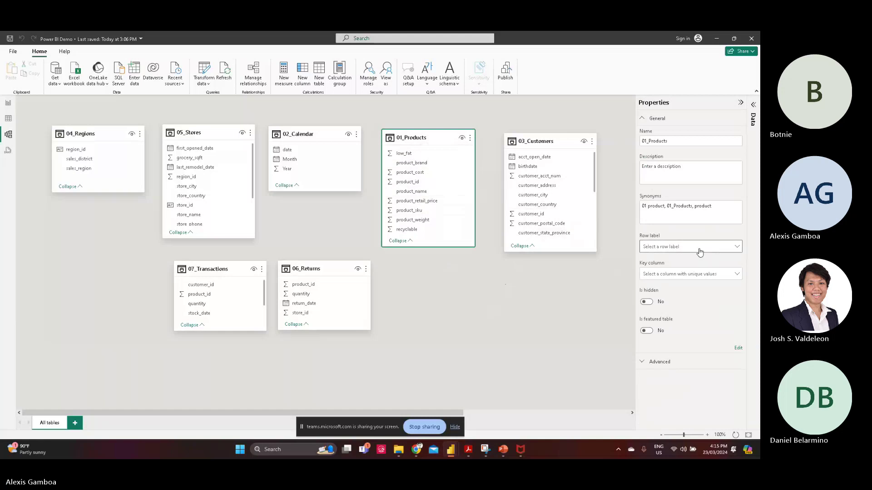
left_click(694, 274)
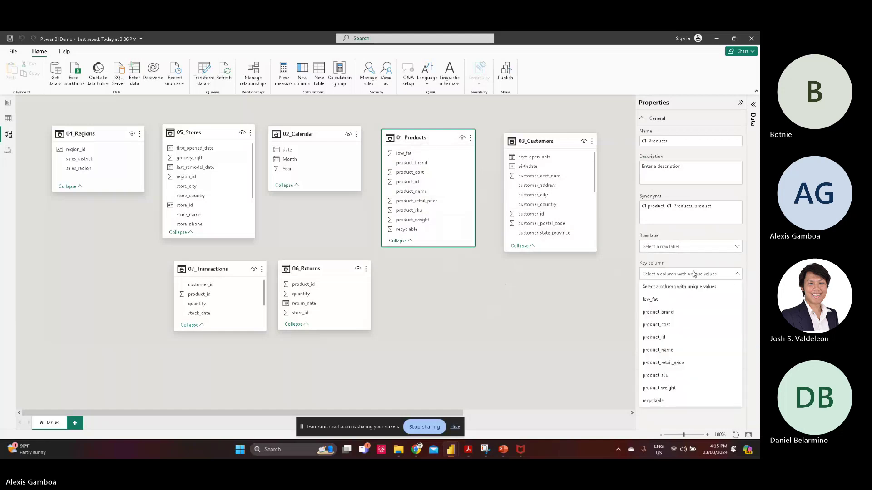
left_click(694, 274)
left_click(693, 275)
left_click(674, 337)
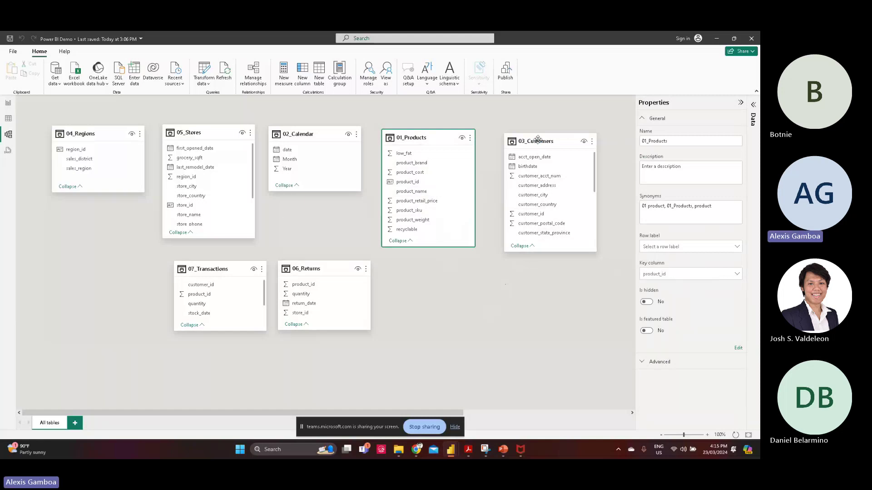
Step: Move 03_Customers next to 01_Products and set customer_id as its key column
left_click_drag(538, 139, 518, 133)
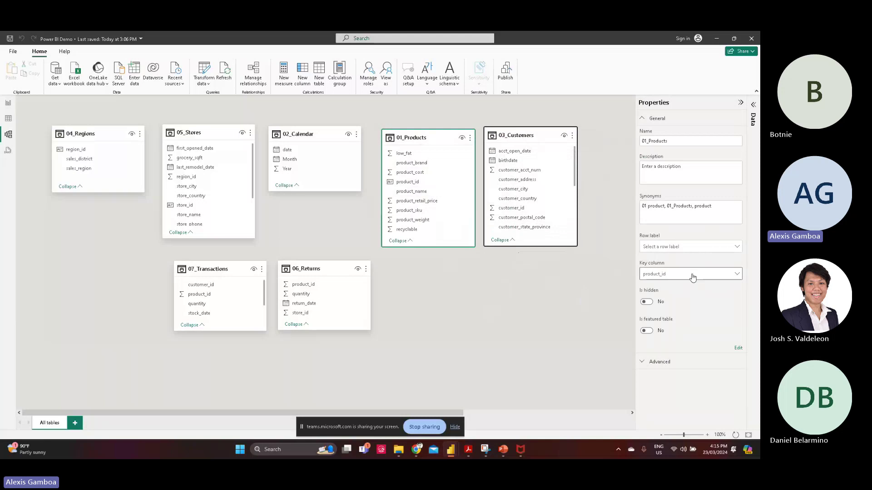
left_click(505, 132)
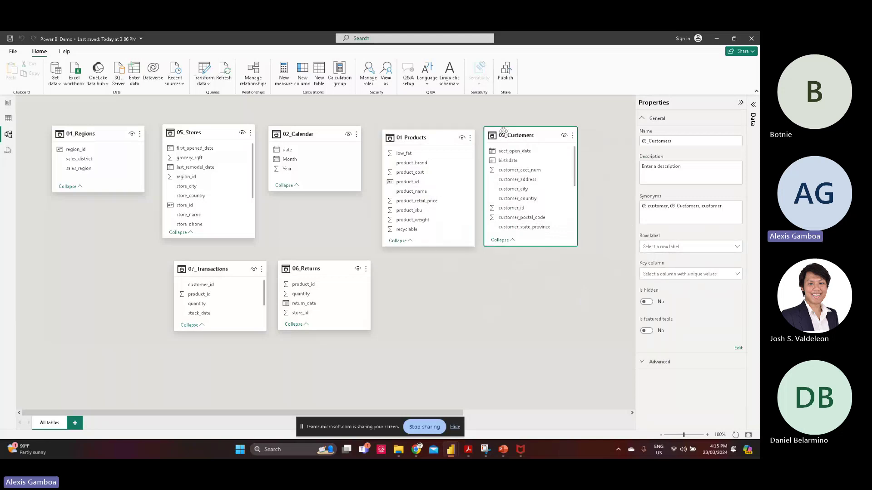
left_click(690, 273)
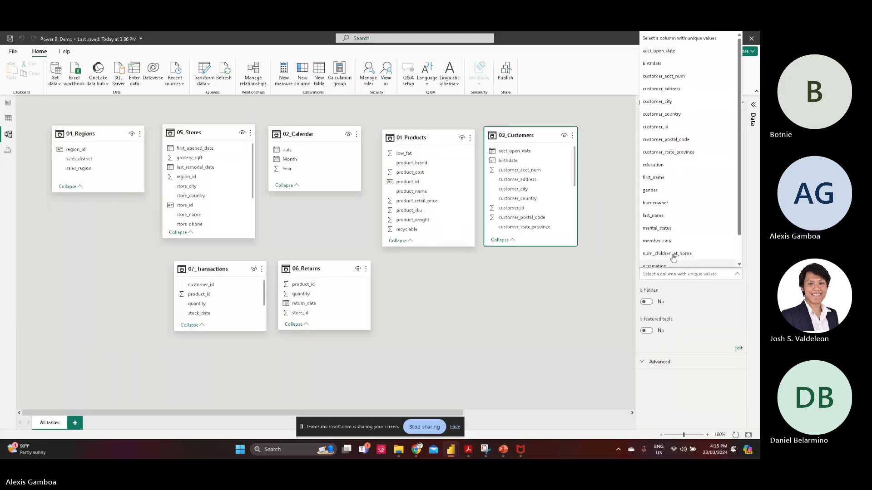
scroll(715, 222, "down", 1)
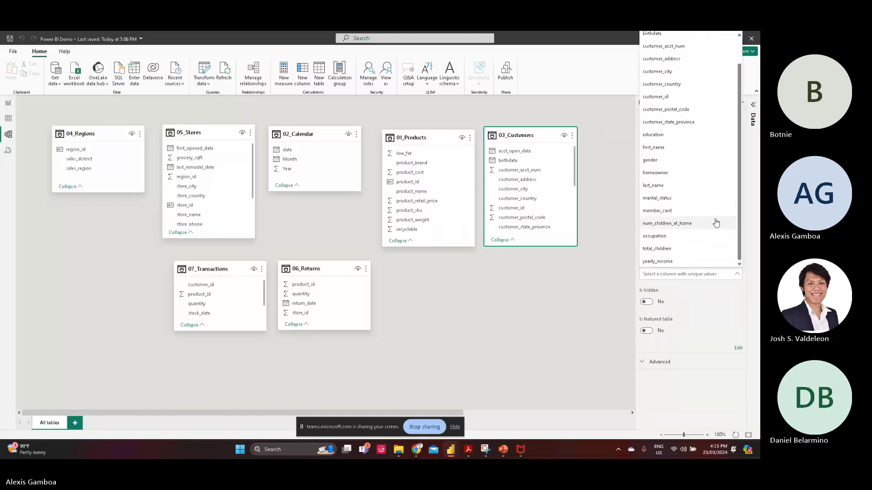
scroll(715, 222, "up", 1)
key("Escape")
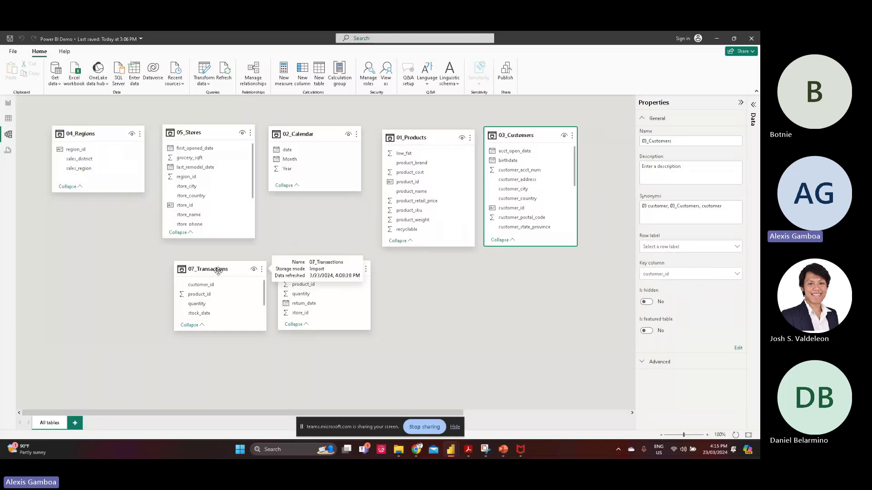
Step: Lengthen the 07_Transactions and 06_Returns cards to show every field and center them side by side beneath the dimension tables
left_click_drag(227, 330, 231, 349)
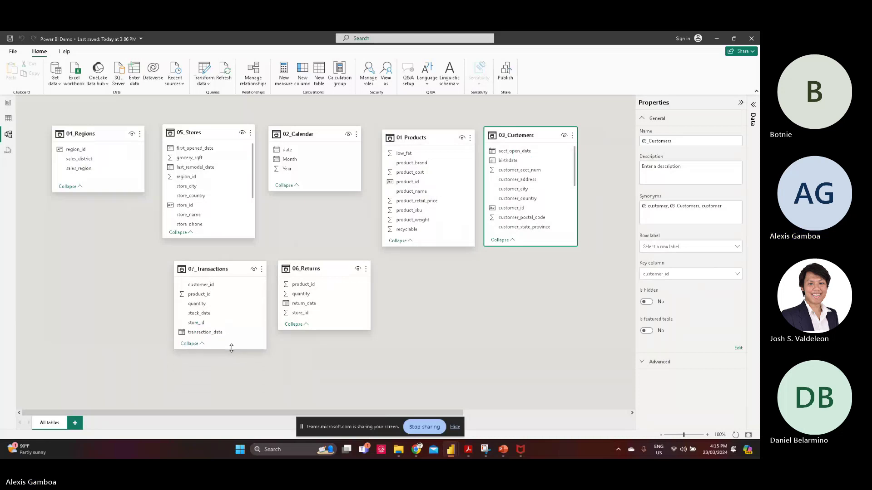
left_click_drag(300, 330, 303, 346)
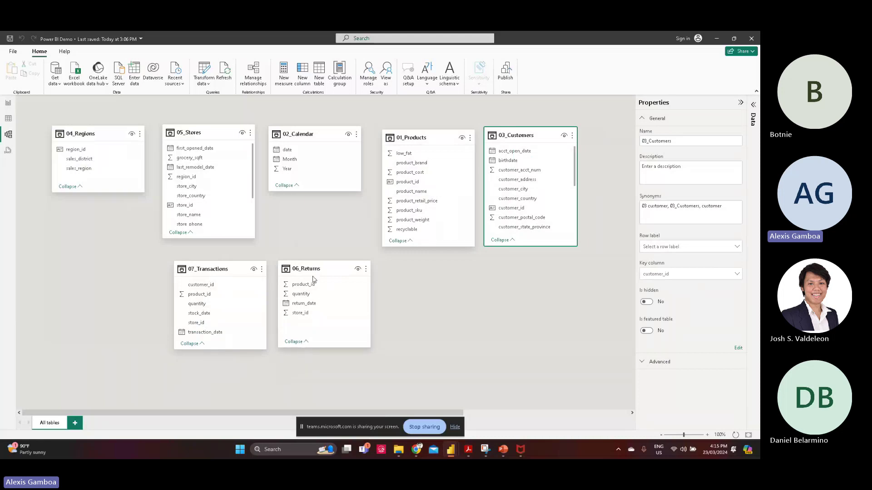
left_click_drag(313, 279, 346, 292)
left_click_drag(226, 271, 265, 283)
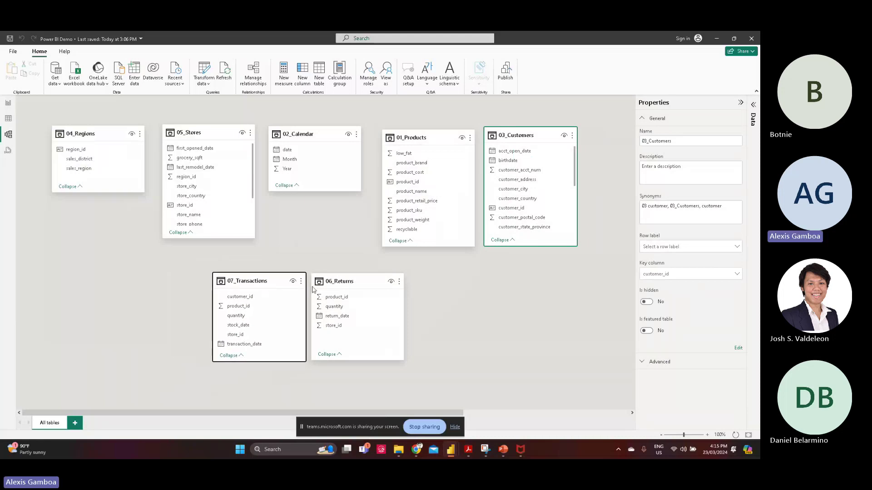
left_click(568, 314)
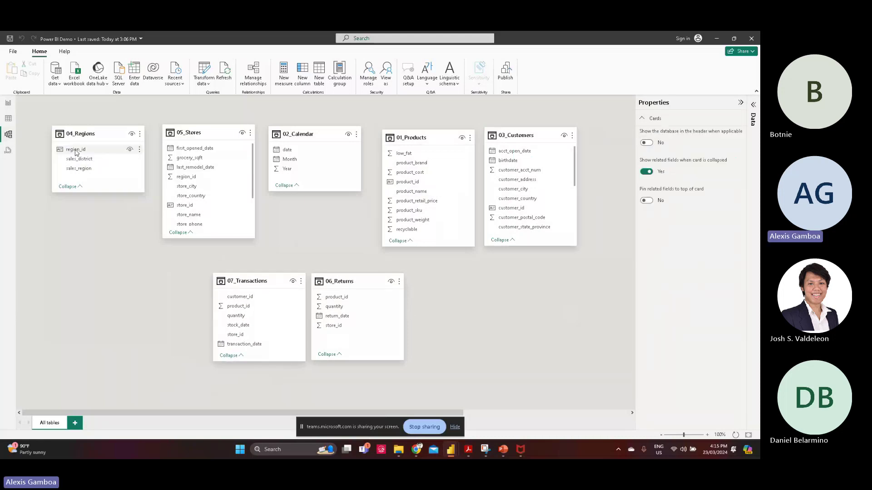
left_click_drag(76, 150, 87, 151)
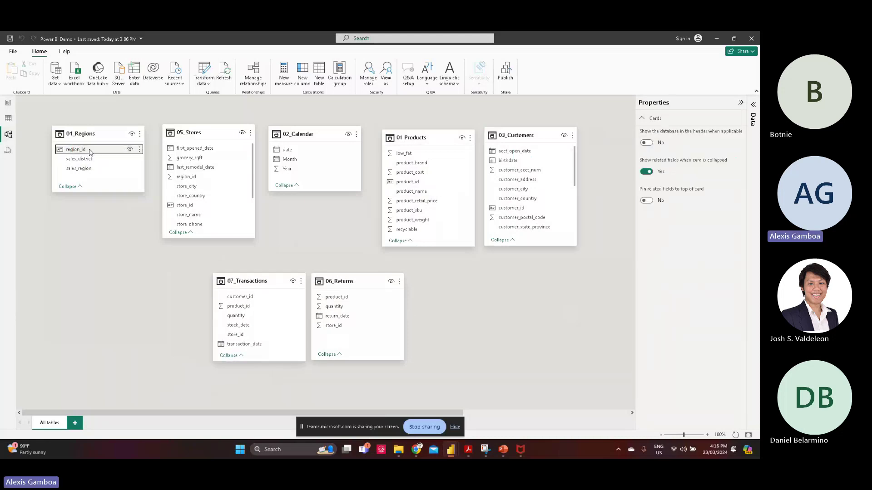
left_click(272, 287)
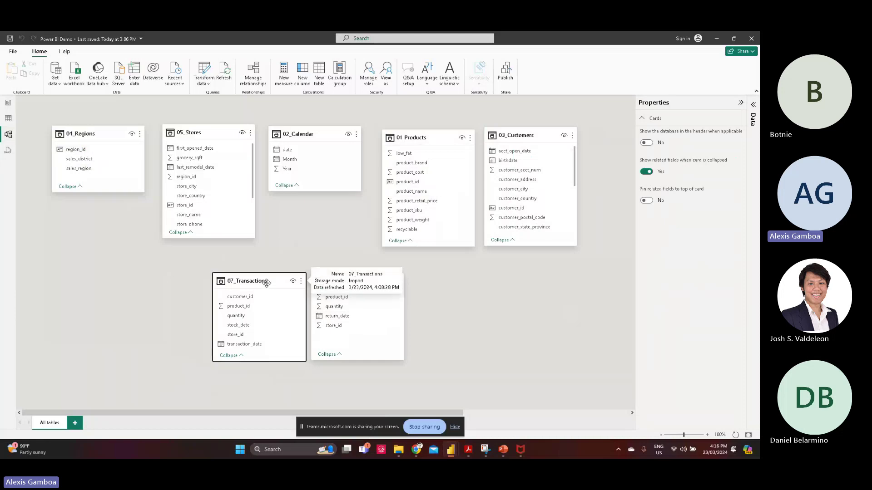
left_click(437, 286)
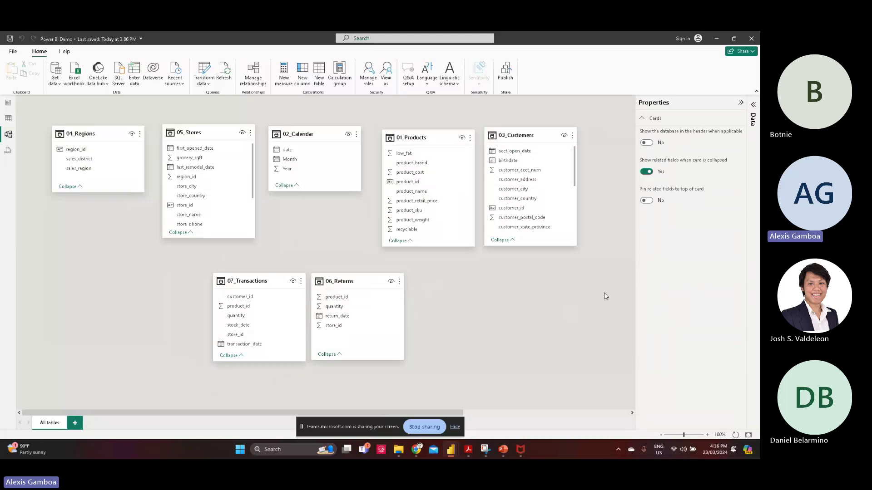
left_click(346, 294)
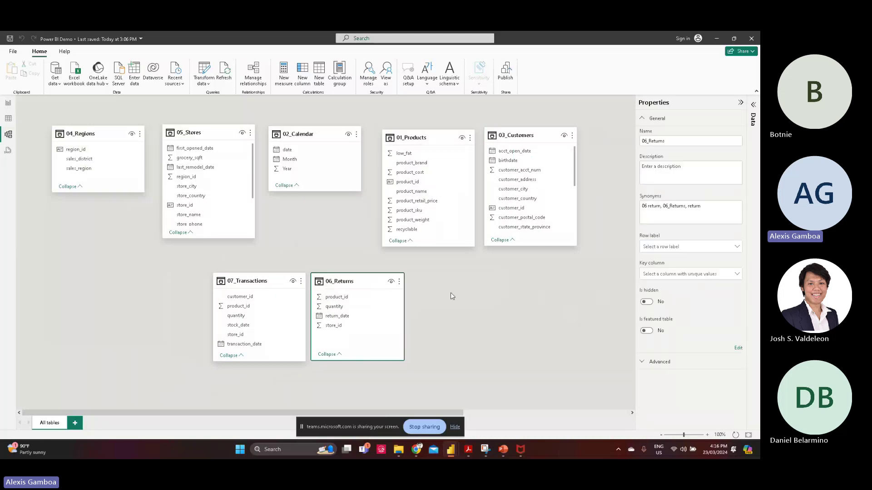
left_click(152, 279)
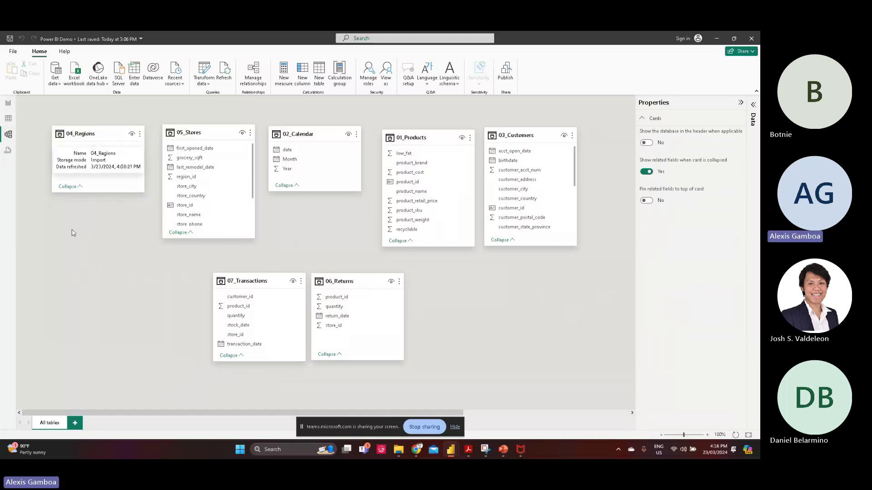
left_click(317, 134)
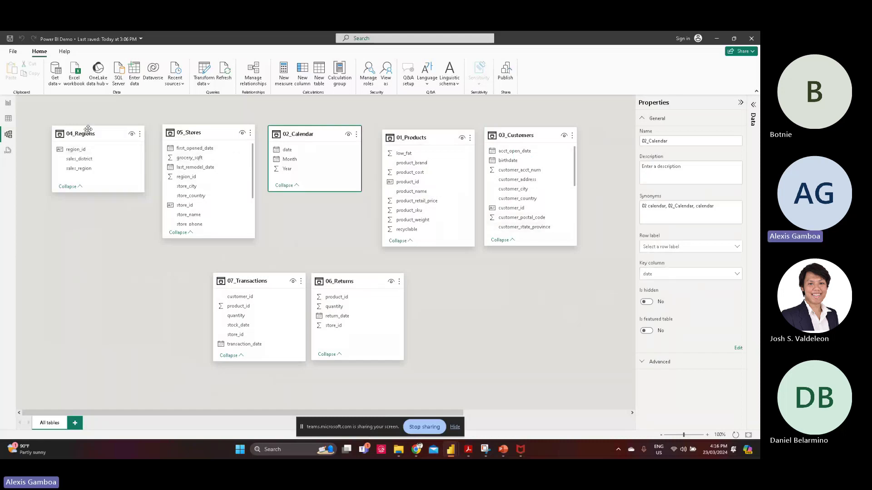
Step: Nudge the 04_Regions card slightly farther away from 05_Stores
left_click_drag(127, 160, 120, 159)
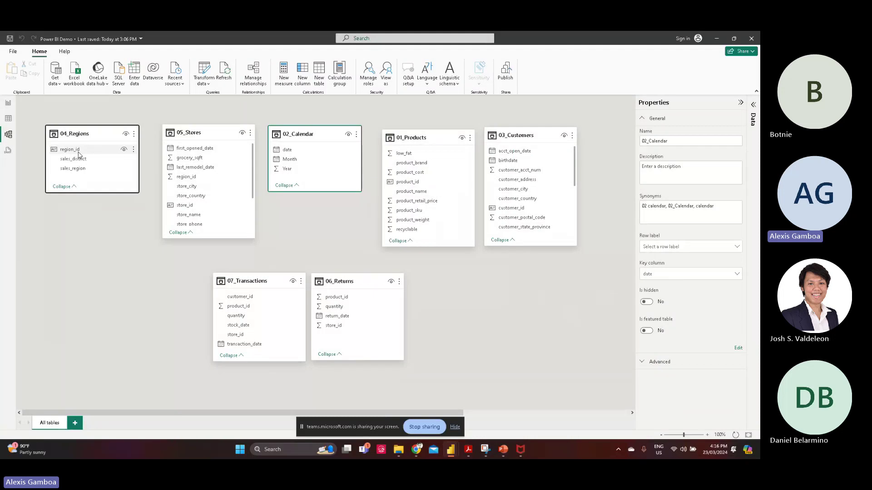
left_click_drag(78, 154, 199, 205)
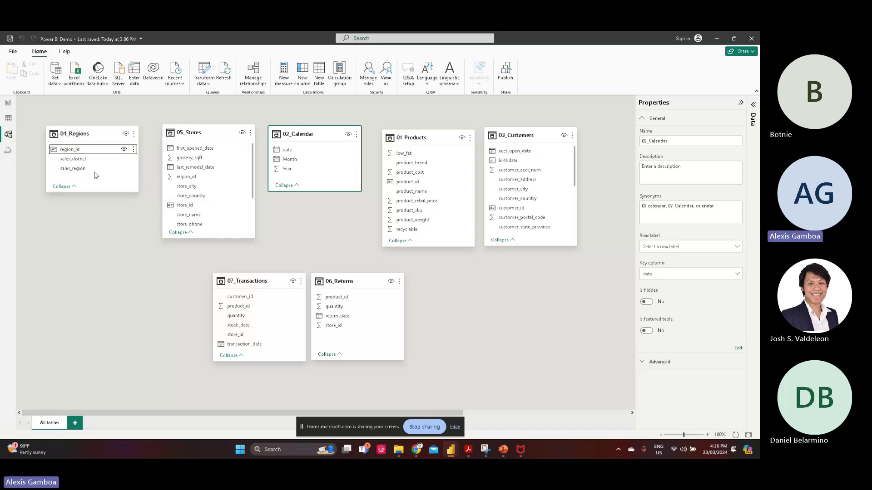
right_click(153, 171)
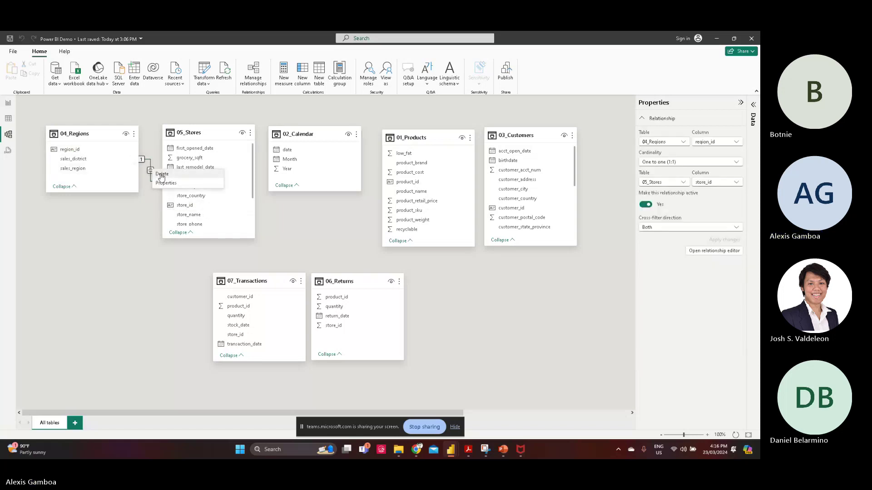
left_click(160, 174)
left_click(426, 254)
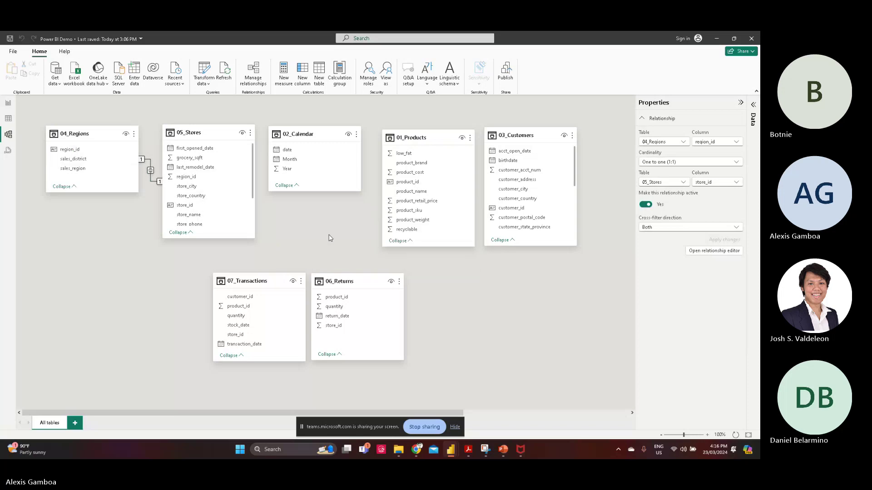
Step: Relate region_id in 04_Regions to region_id in 05_Stores, and move the 05_Stores card slightly closer to 04_Regions
left_click(75, 151)
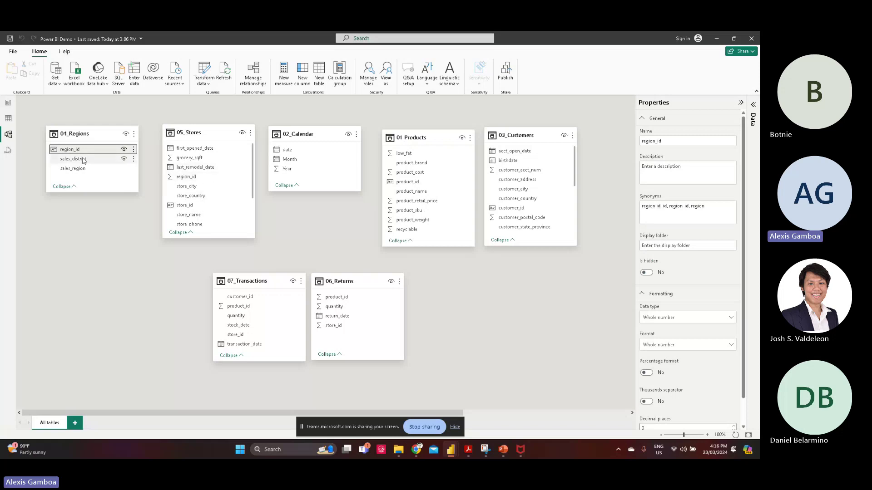
left_click_drag(91, 150, 204, 181)
left_click_drag(203, 179, 204, 179)
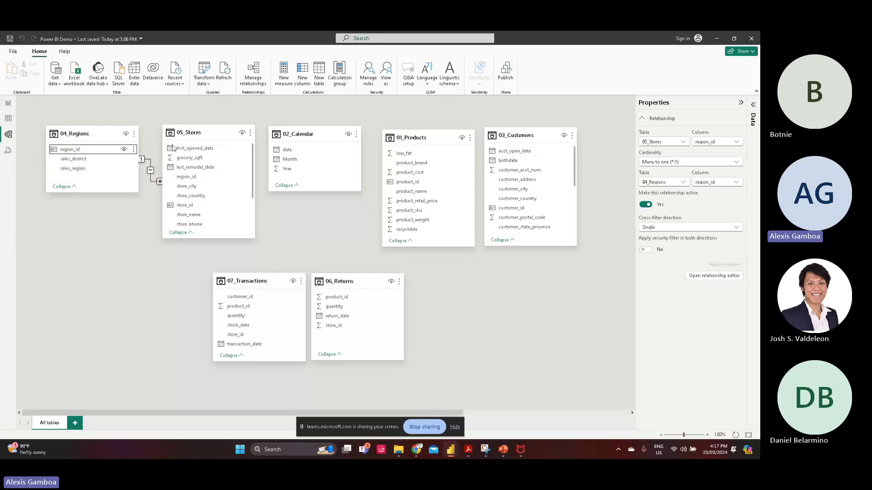
mouse_move(196, 132)
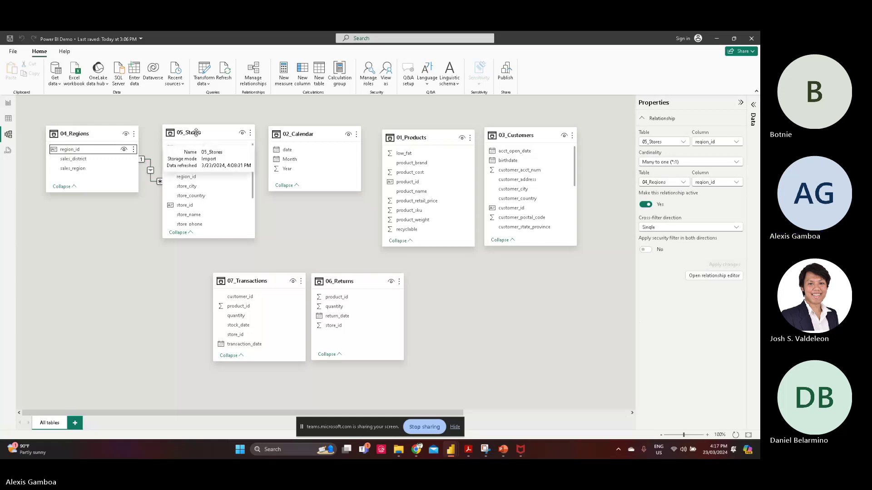
left_click_drag(196, 132, 190, 132)
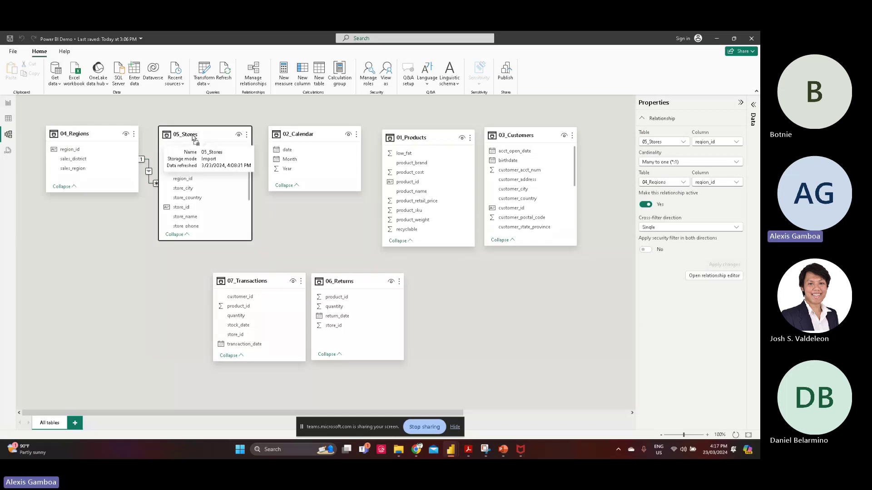
Step: Set the cross-filter direction of the relationship between 05_Stores and 04_Regions to Both
double_click(149, 175)
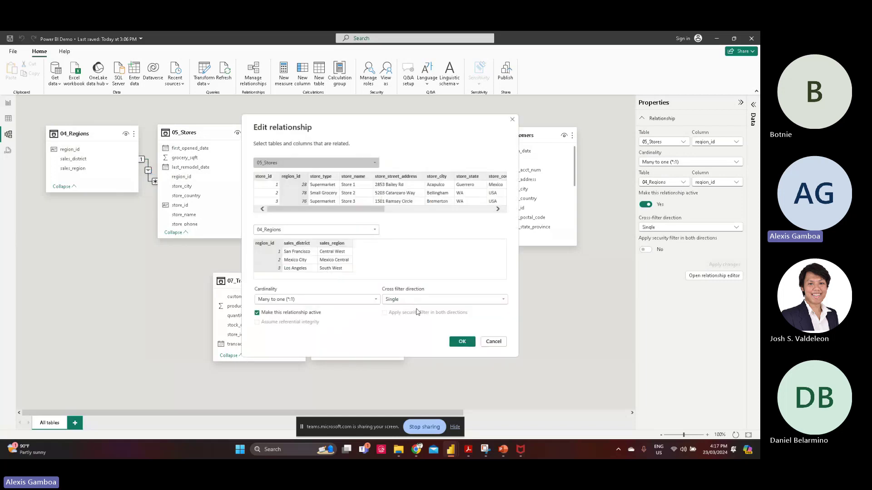
left_click(416, 302)
left_click(429, 317)
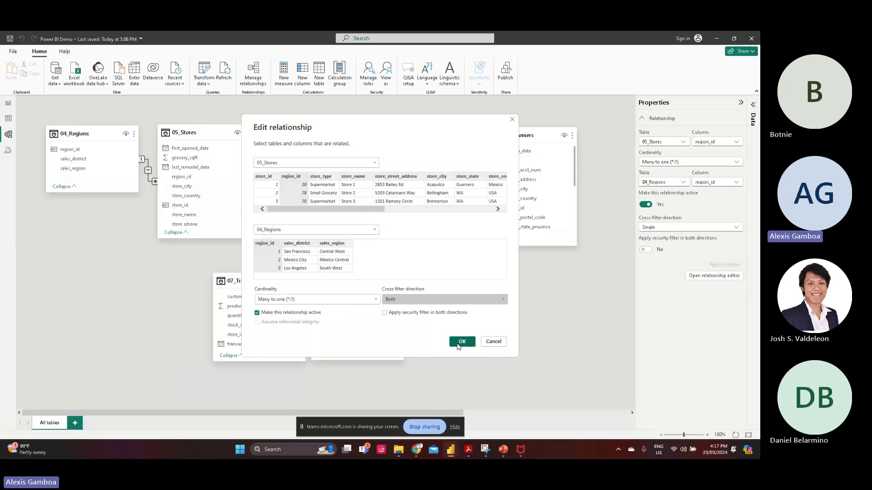
left_click(461, 342)
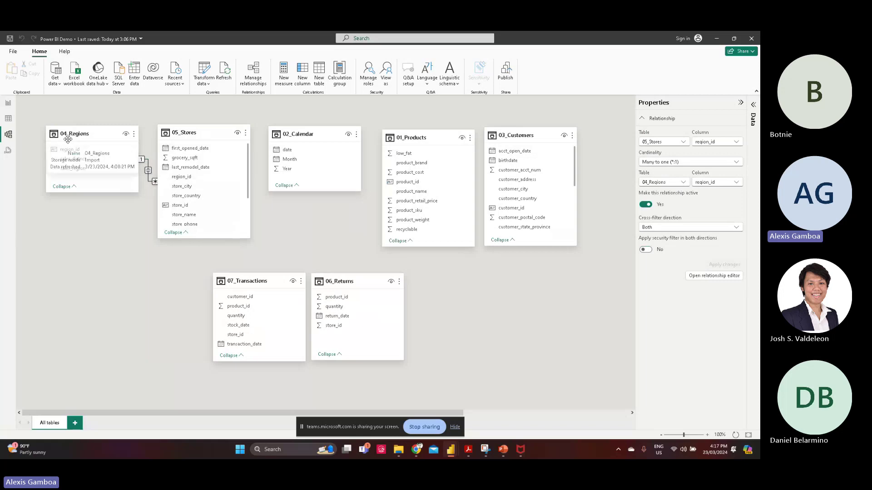
Step: Return the cross-filter direction of the relationship between 05_Stores and 04_Regions to Single
double_click(155, 184)
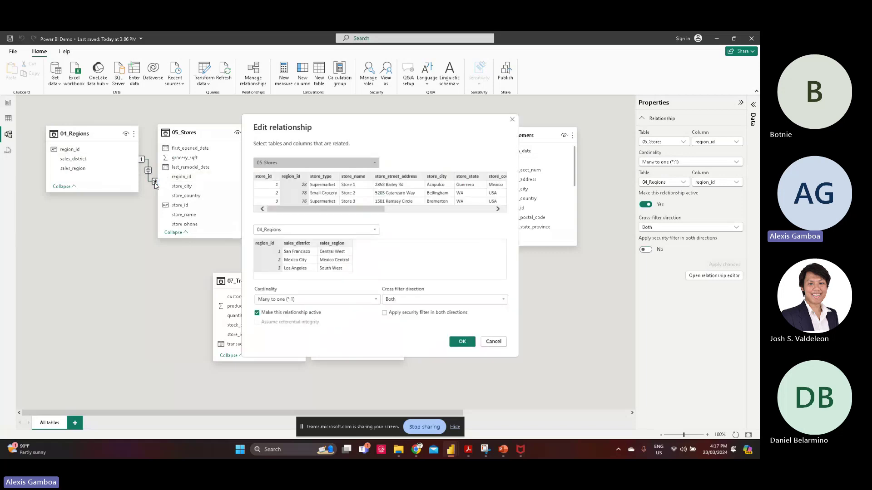
left_click(422, 300)
left_click(397, 317)
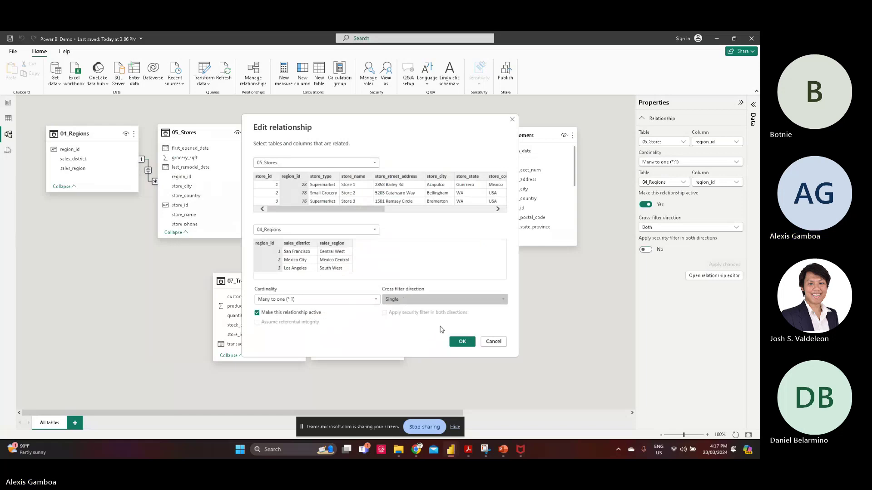
left_click(462, 342)
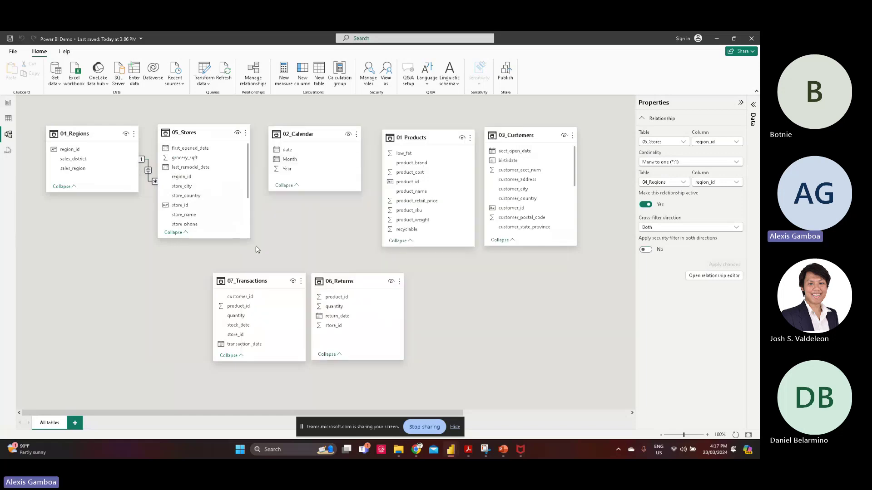
Step: Shift 02_Calendar slightly toward 05_Stores and move 07_Transactions beneath 05_Stores, widening its gap from 06_Returns
left_click_drag(255, 281, 244, 280)
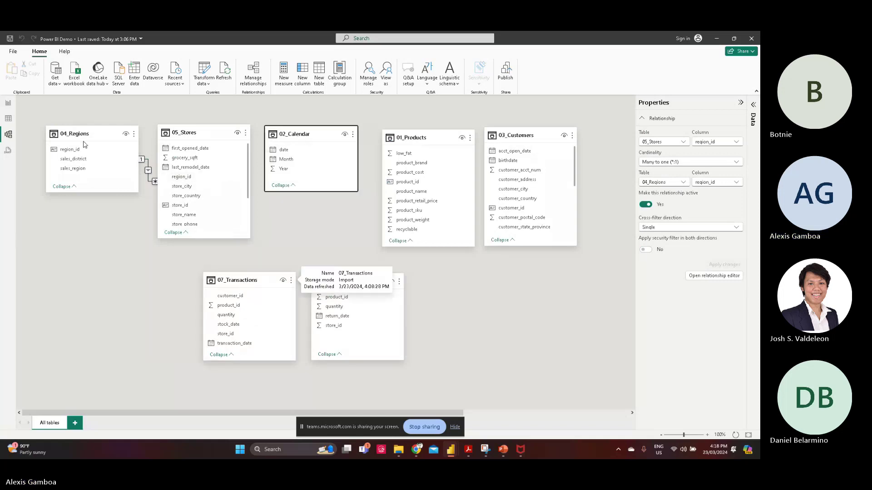
left_click_drag(197, 136, 197, 144)
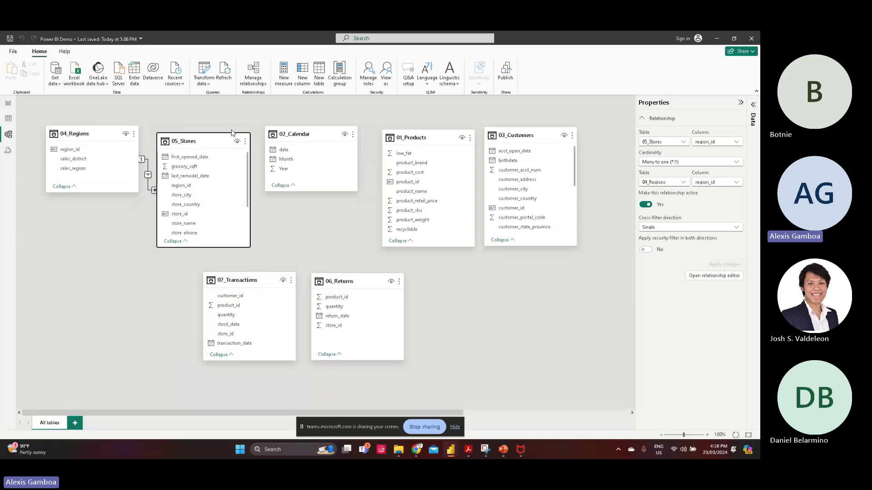
left_click_drag(207, 132, 209, 124)
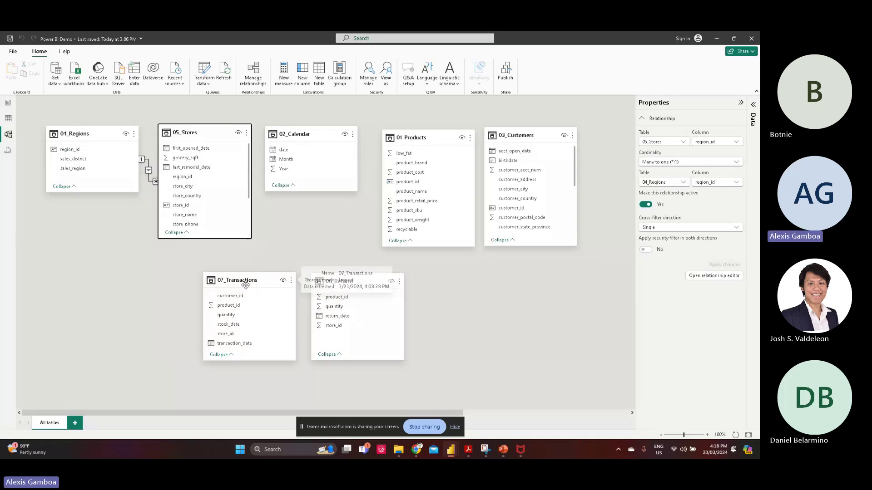
left_click_drag(249, 292, 238, 295)
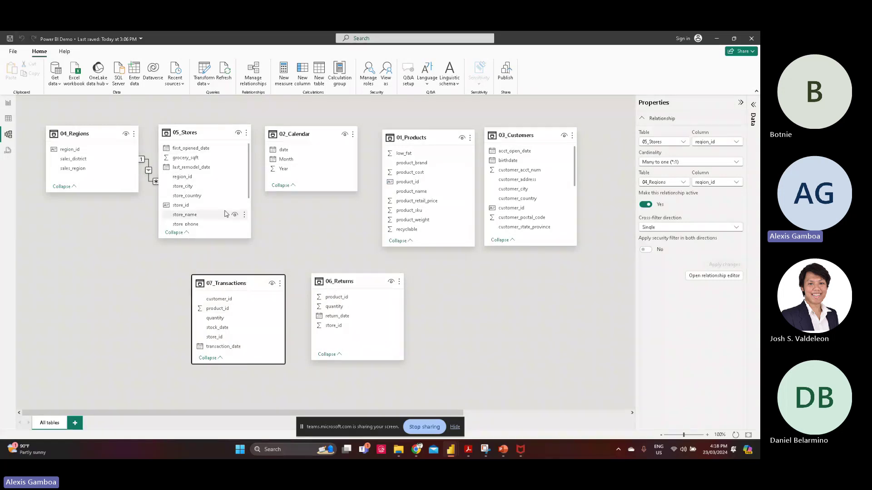
Step: Relate store_id in 05_Stores to store_id in 07_Transactions and reposition the 07_Transactions table below 05_Stores
left_click_drag(195, 207, 249, 337)
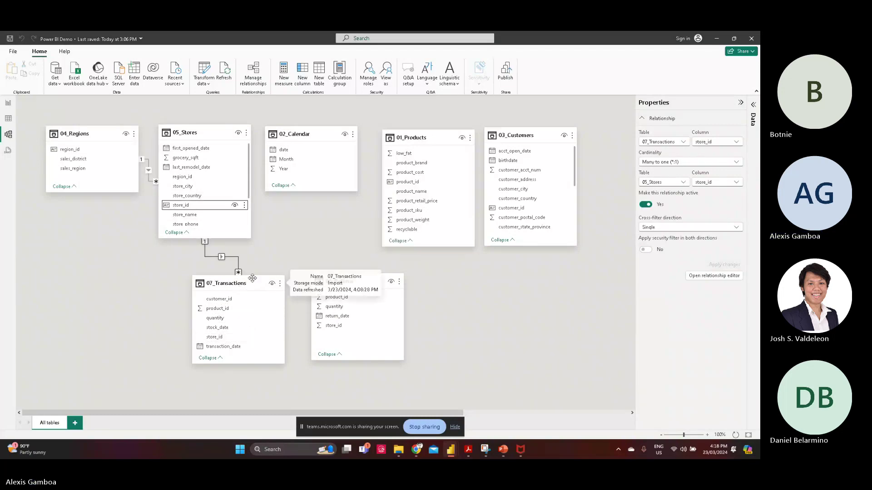
left_click_drag(263, 279, 247, 284)
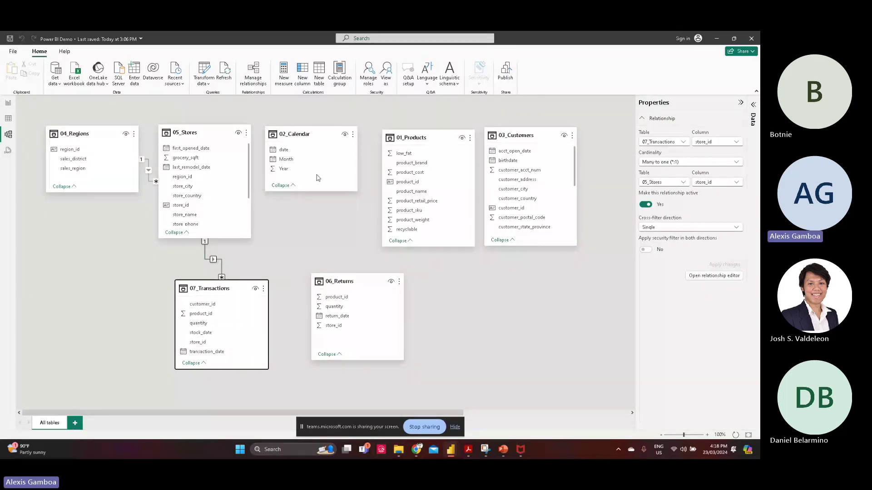
left_click_drag(241, 285, 256, 281)
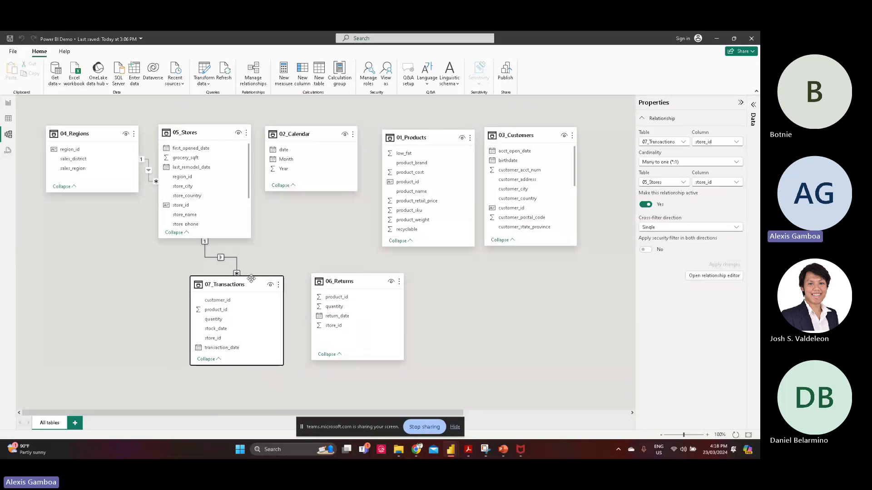
mouse_move(251, 278)
left_mouse_down()
mouse_move(259, 274)
mouse_move(261, 284)
left_mouse_up()
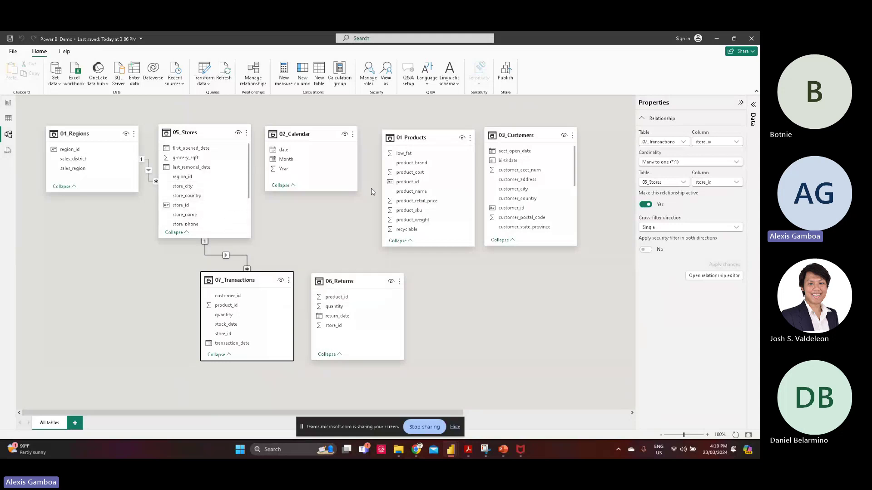
Step: Relate date in 02_Calendar to transaction_date in 07_Transactions and return_date in 06_Returns, spacing the tables so the relationship lines are distinct
left_click(321, 143)
left_click_drag(320, 143, 320, 152)
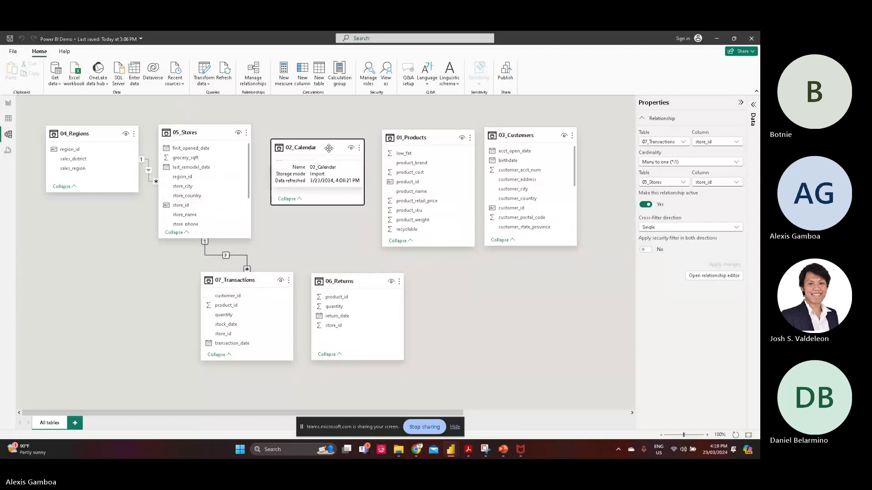
left_click_drag(330, 150, 329, 151)
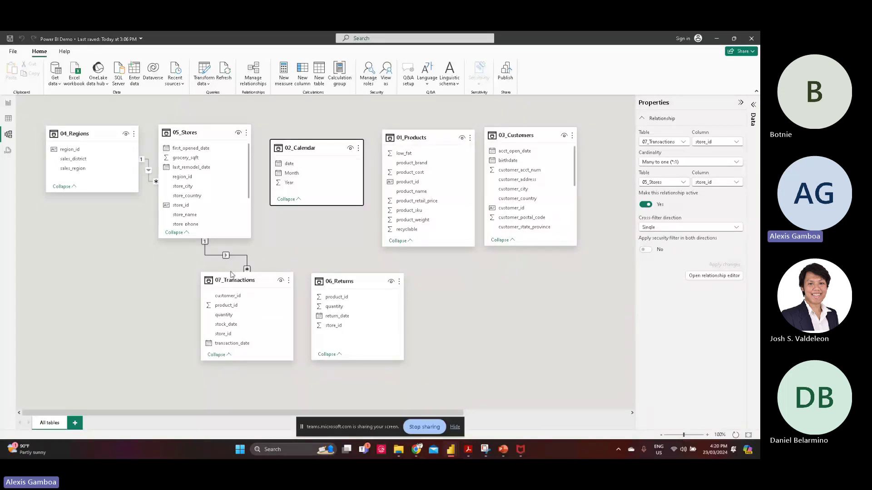
left_click_drag(290, 167, 241, 341)
left_click_drag(303, 144, 289, 127)
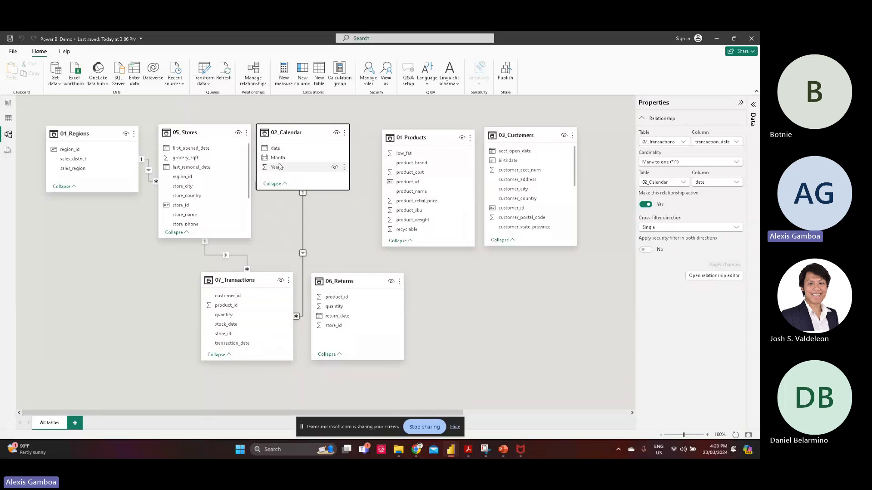
left_click_drag(277, 158, 359, 316)
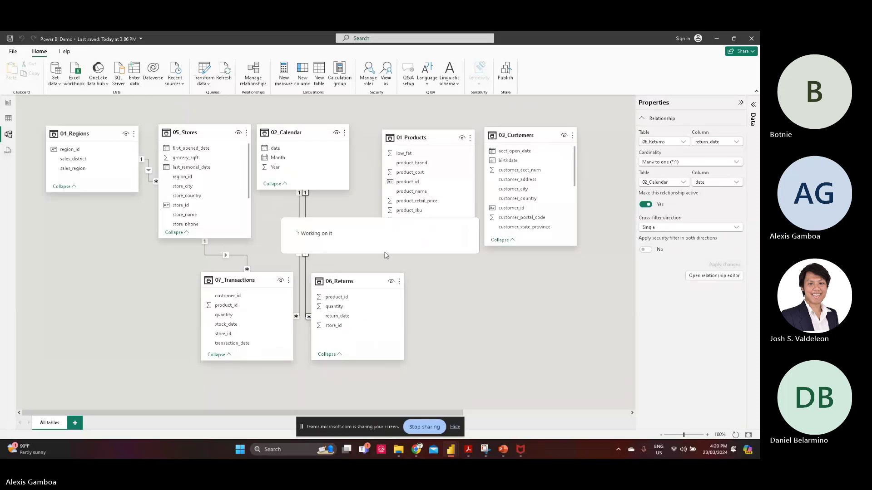
left_click_drag(353, 278, 378, 278)
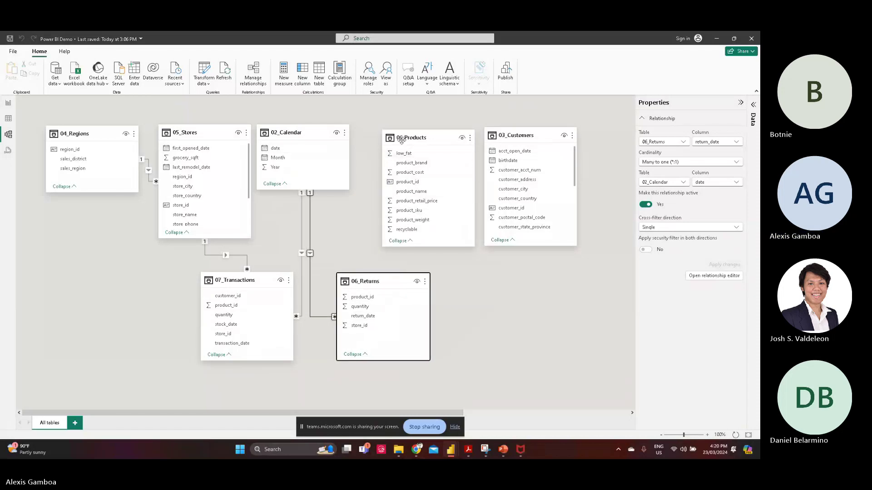
Step: Relate product_id in 01_Products to product_id in both 06_Returns and 07_Transactions, after shifting 01_Products closer to 02_Calendar
left_click_drag(407, 141, 391, 138)
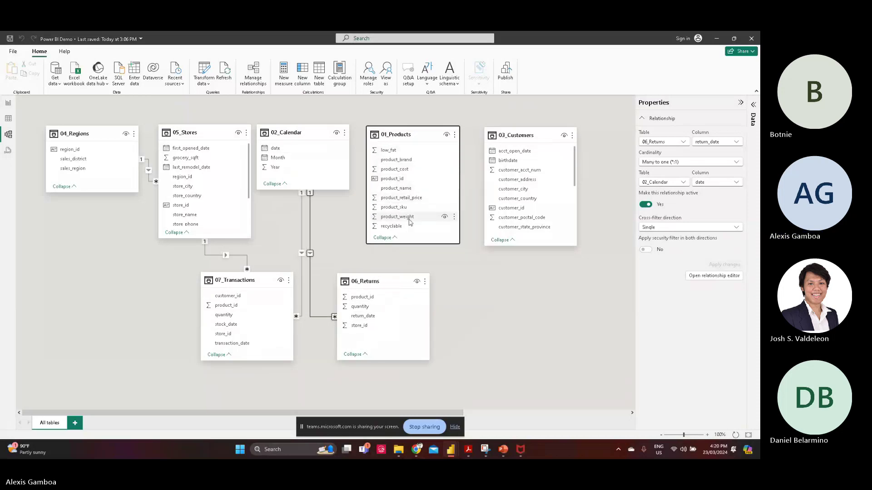
left_click_drag(391, 178, 373, 298)
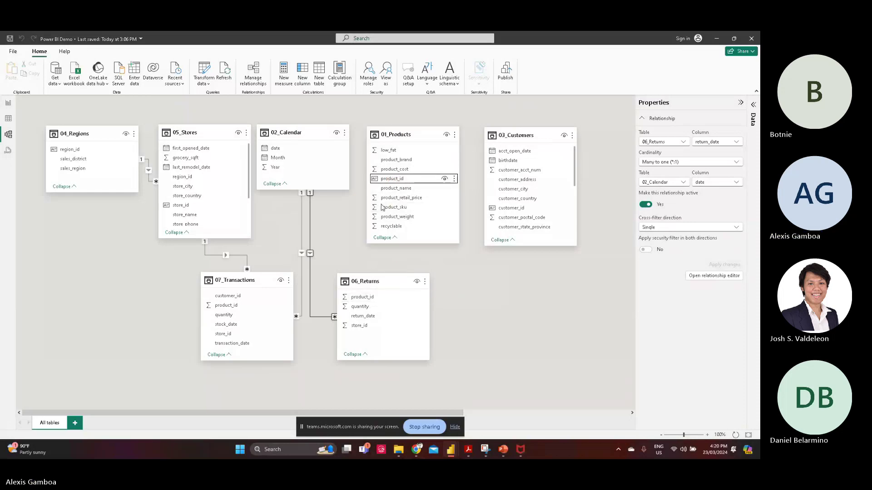
left_click_drag(403, 180, 244, 307)
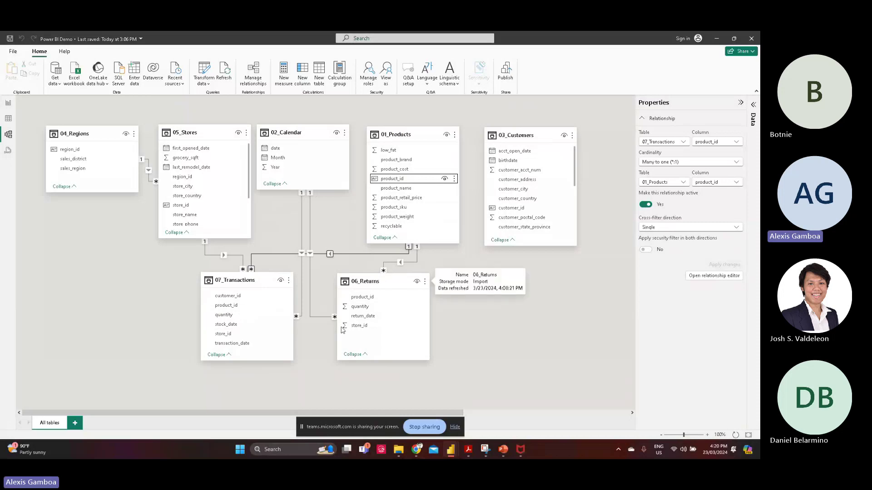
Step: Relate store_id in 05_Stores to store_id in 06_Returns and move 07_Transactions and 06_Returns further down
left_click_drag(188, 207, 381, 328)
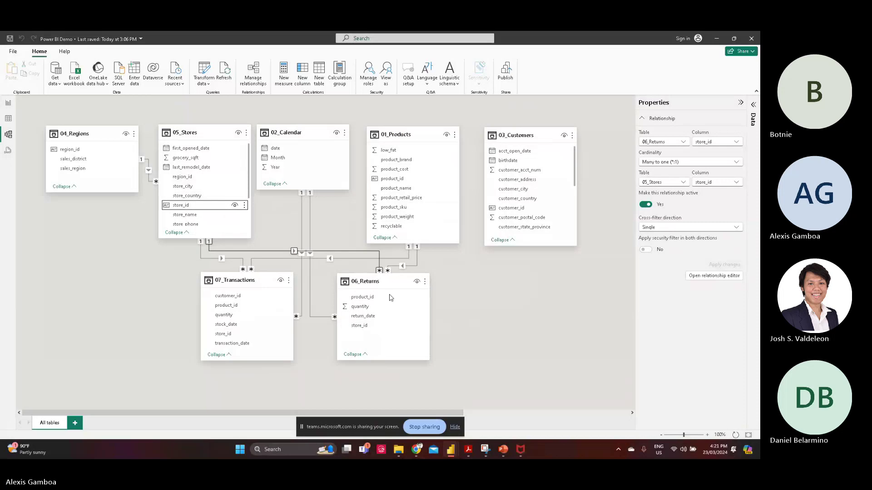
left_click_drag(245, 284, 240, 323)
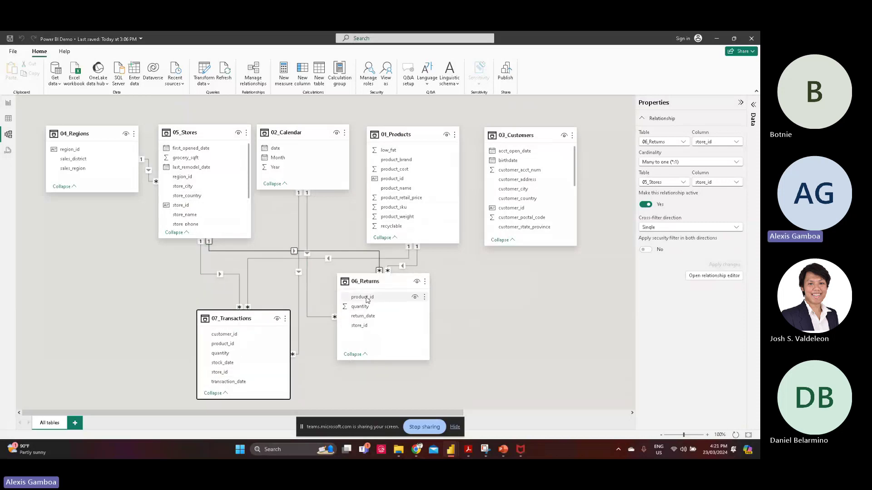
left_click_drag(368, 283, 366, 317)
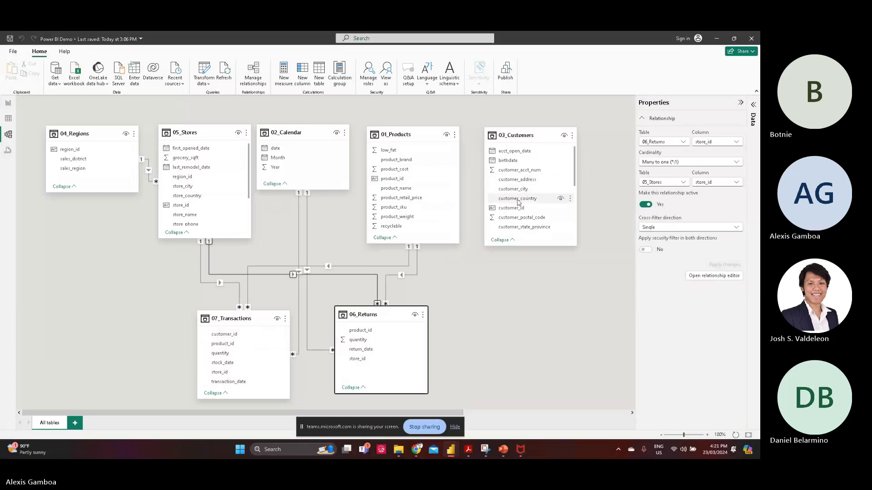
Step: Relate customer_id in 03_Customers to customer_id in 07_Transactions and nudge the 06_Returns table
left_click_drag(510, 209, 239, 335)
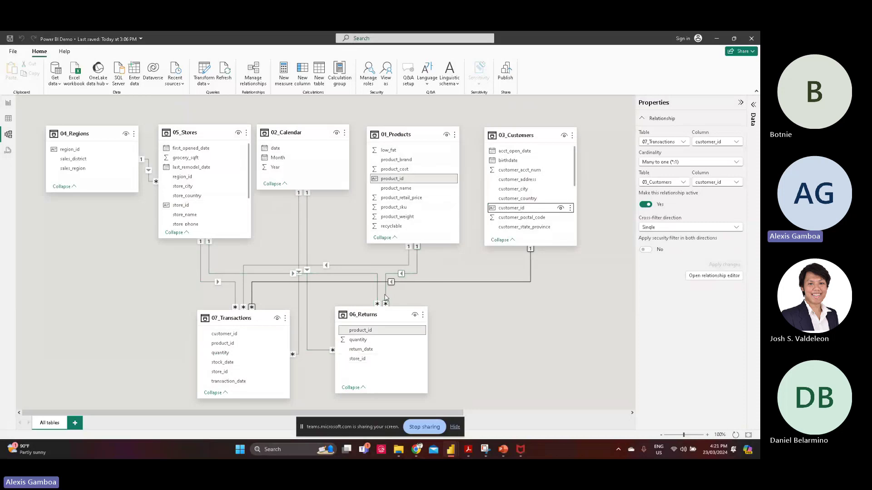
left_click(510, 335)
left_click_drag(378, 318, 373, 318)
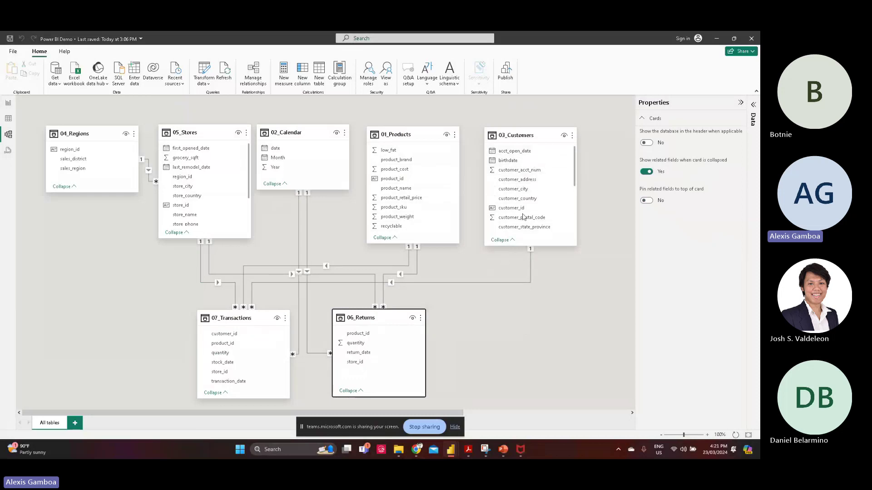
left_click(529, 132)
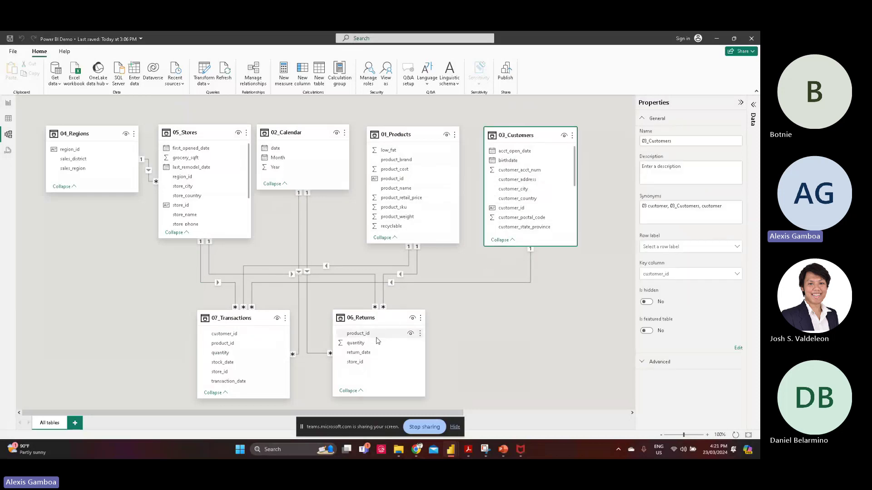
left_click(380, 315)
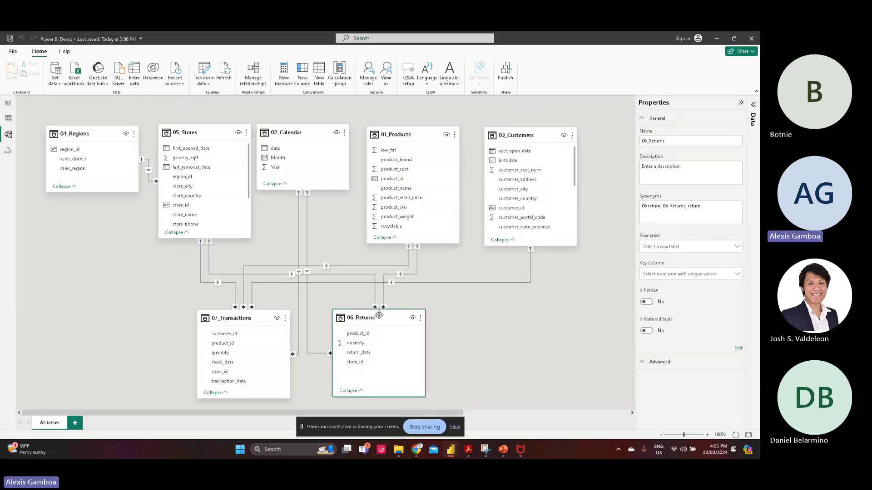
left_click(490, 382)
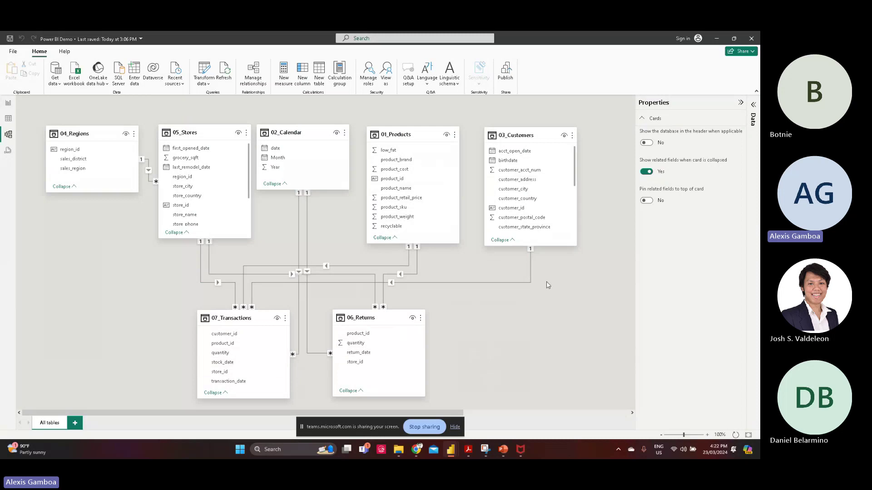
Step: Align the 07_Transactions and 06_Returns tables side by side beneath the dimension tables
left_click_drag(373, 324, 362, 323)
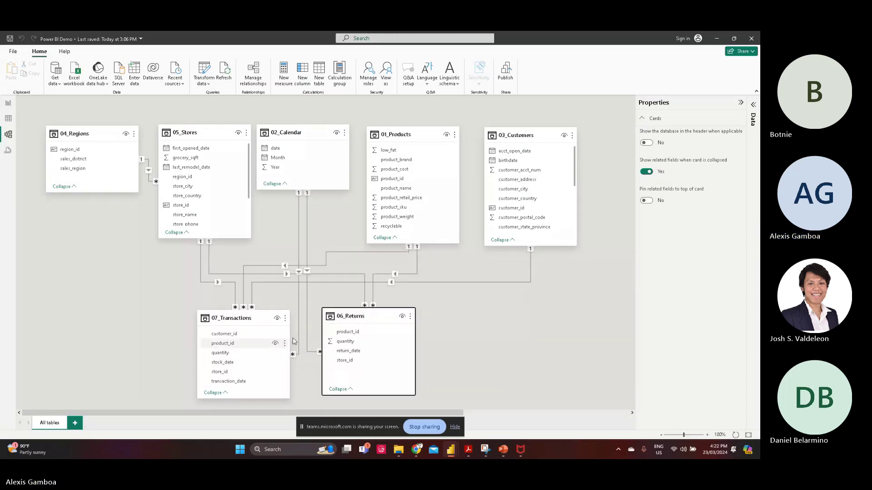
left_click_drag(247, 320, 257, 305)
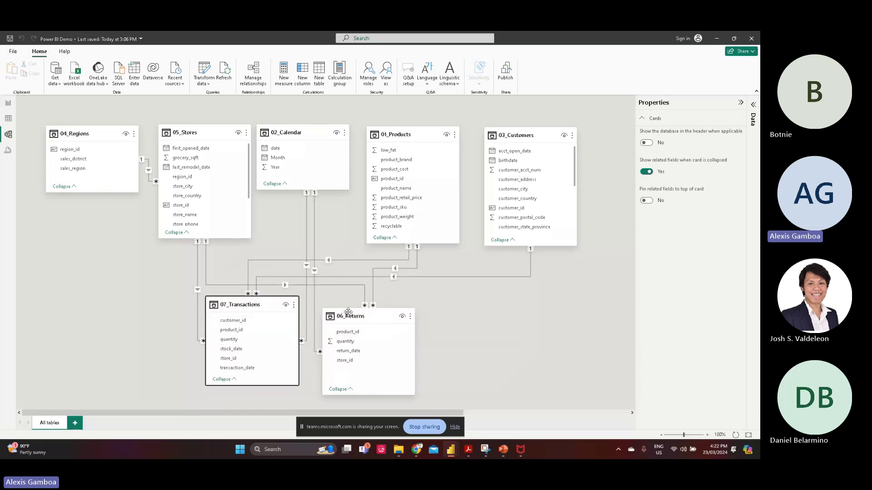
left_click_drag(348, 314, 346, 309)
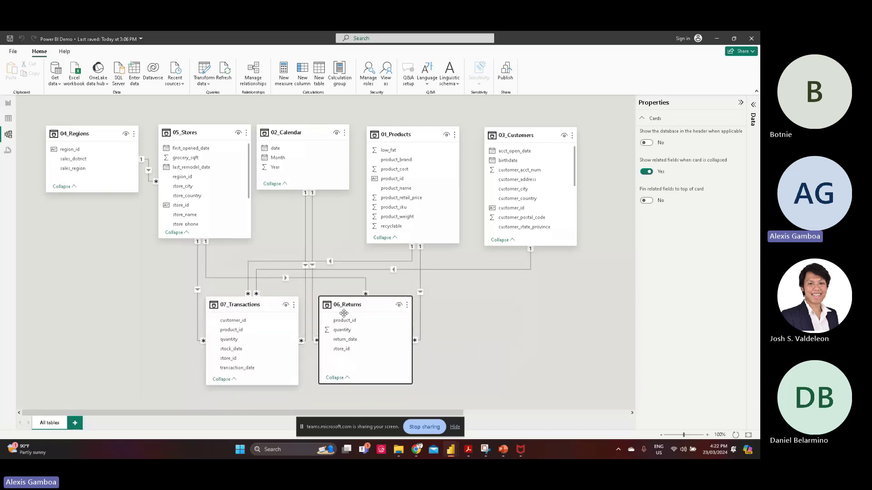
left_click(507, 329)
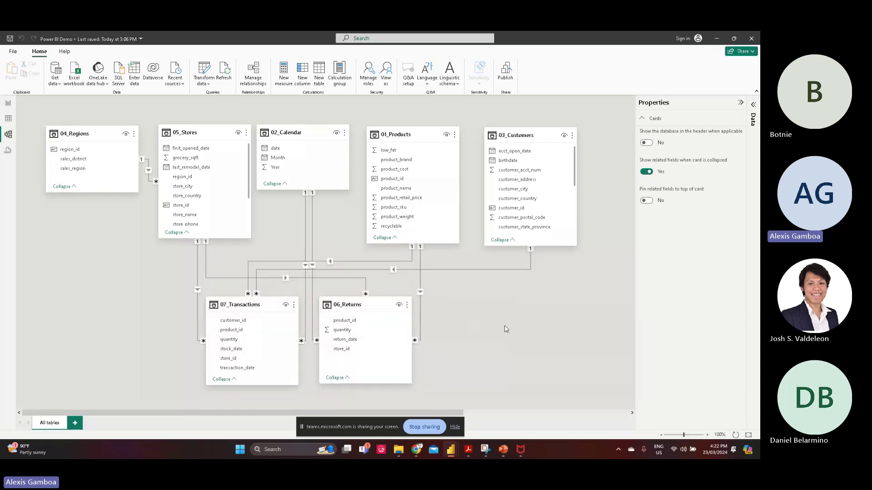
Step: Switch to the PowerPoint presentation to view slide 44 on managing relationships, and return to the Power BI model
left_click(504, 450)
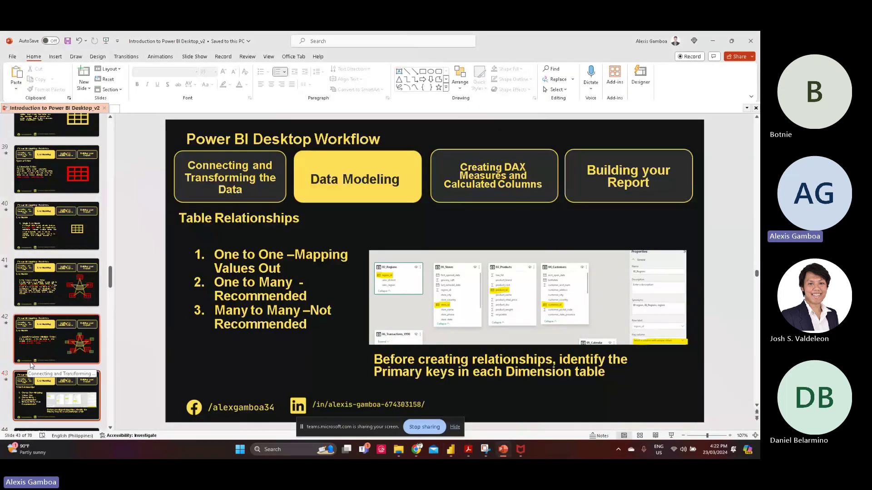
left_click(50, 393)
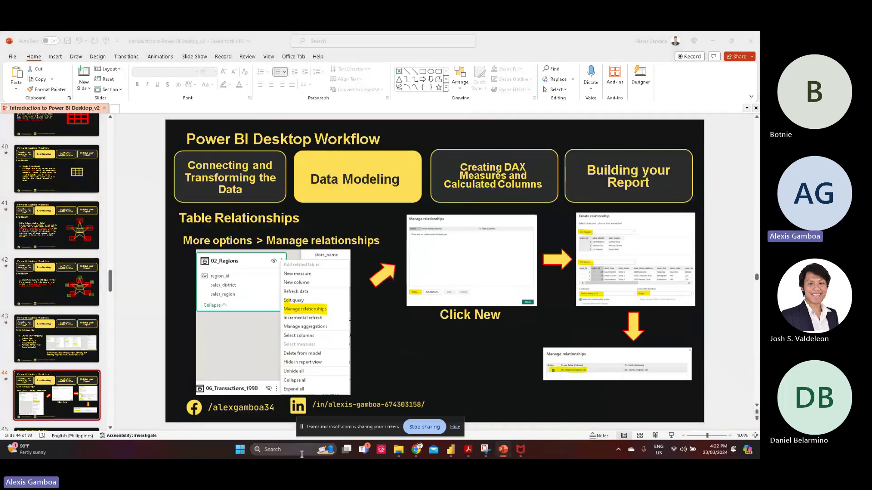
key("alt+Tab")
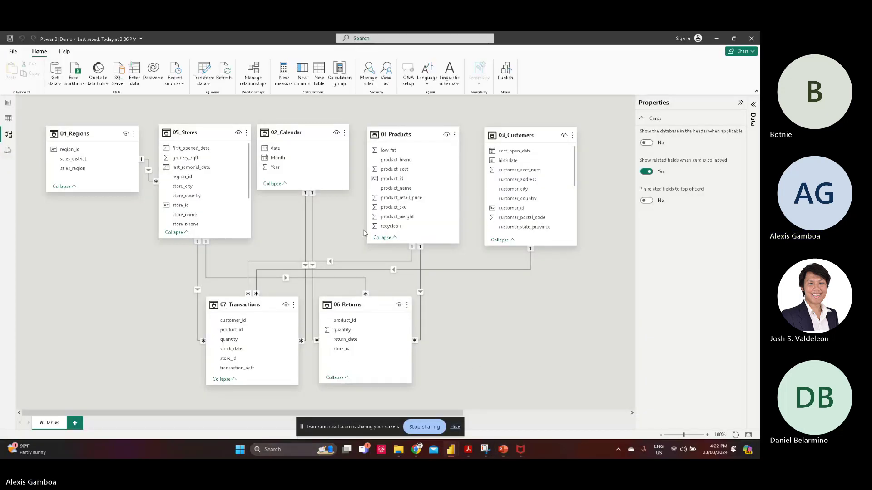
Step: Review the list of active table relationships in the Manage relationships dialog and close it
left_click(257, 79)
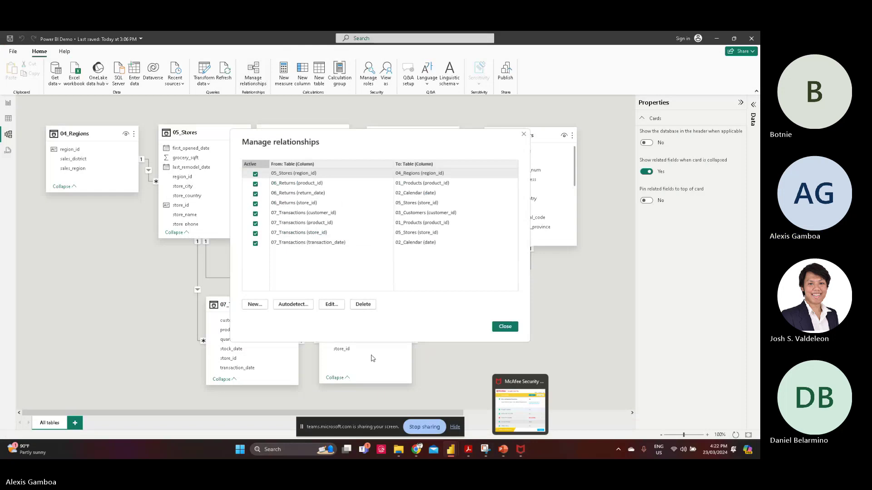
left_click_drag(389, 142, 504, 172)
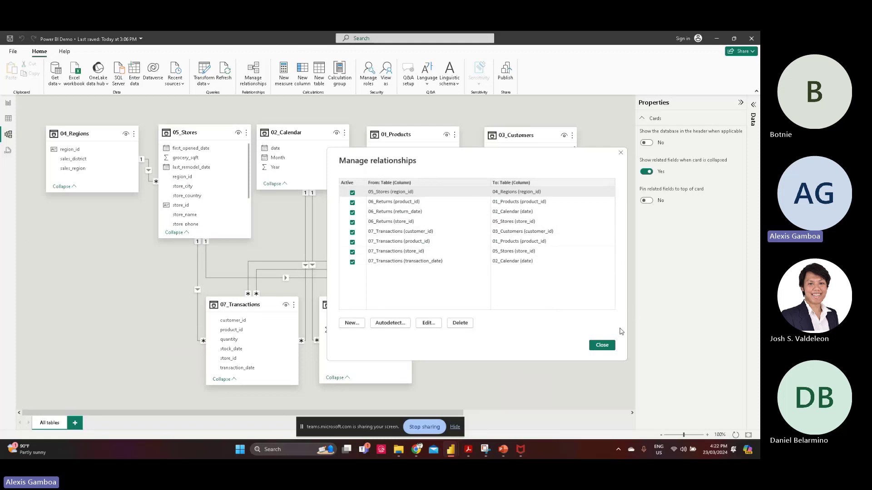
left_click(602, 345)
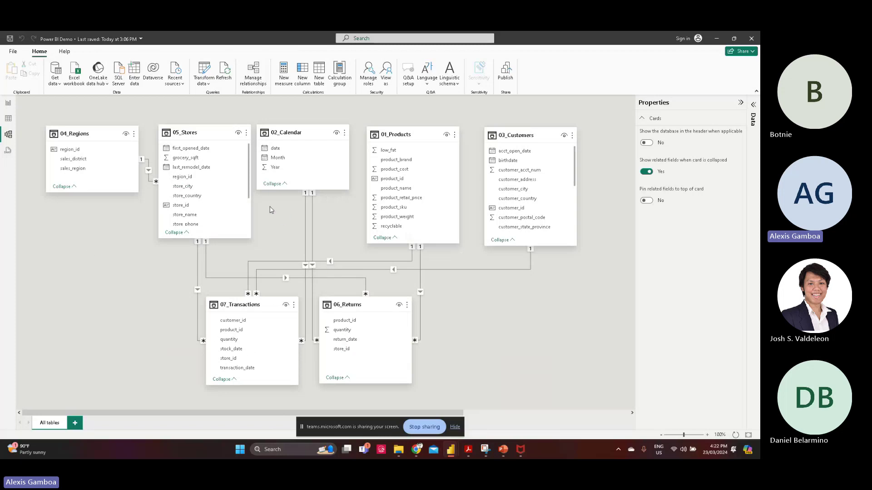
left_click(253, 78)
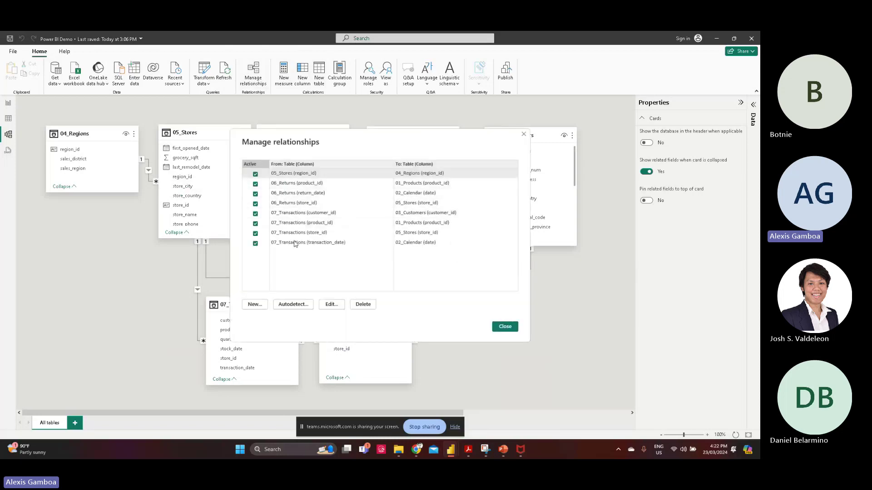
left_click(524, 135)
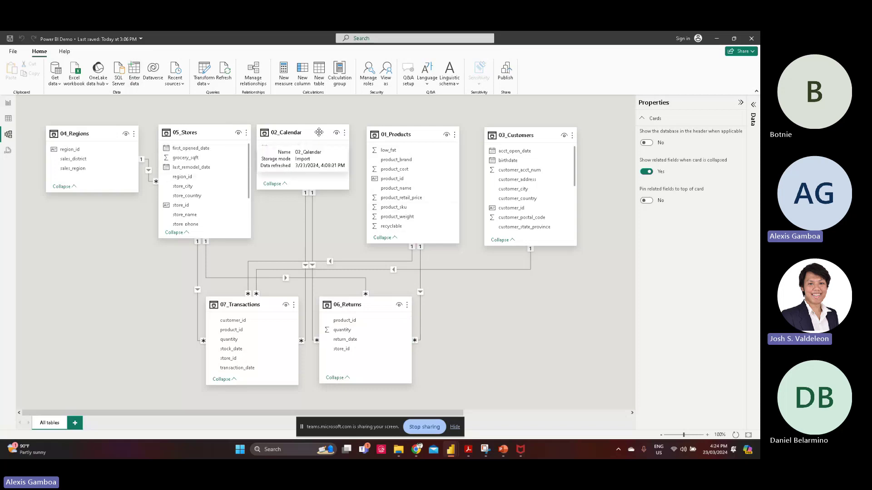
Step: Reposition 02_Calendar in the row between 05_Stores and 01_Products, and switch to Table view
left_click_drag(319, 132, 318, 174)
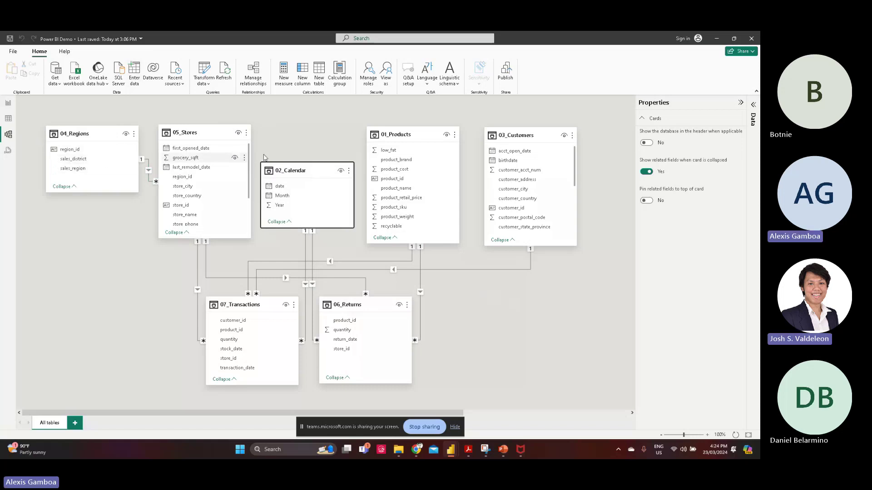
left_click_drag(303, 166, 305, 137)
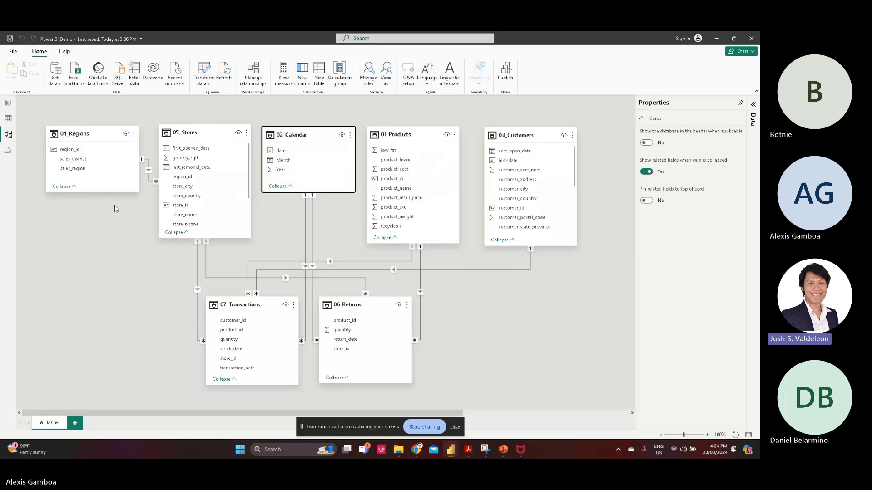
left_click(8, 119)
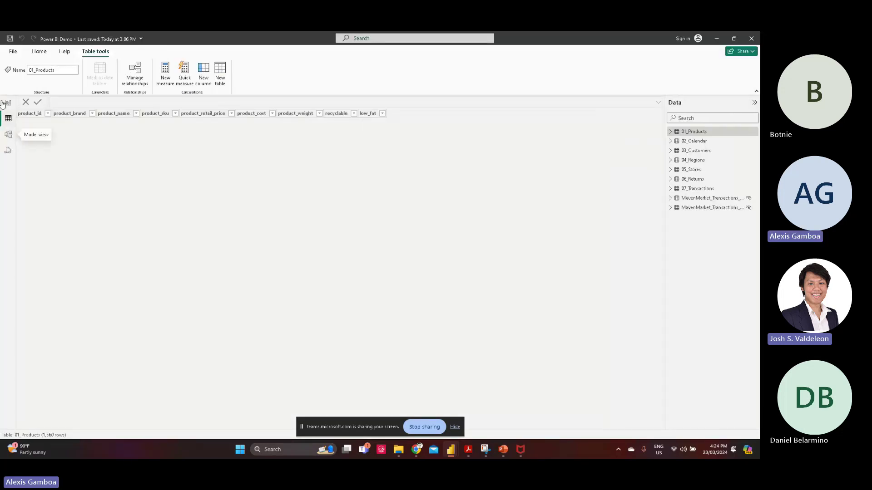
Step: Switch to Report view, then to the PowerPoint presentation to view slide 45 on table relationships and slide 46 on calculated columns
left_click(5, 103)
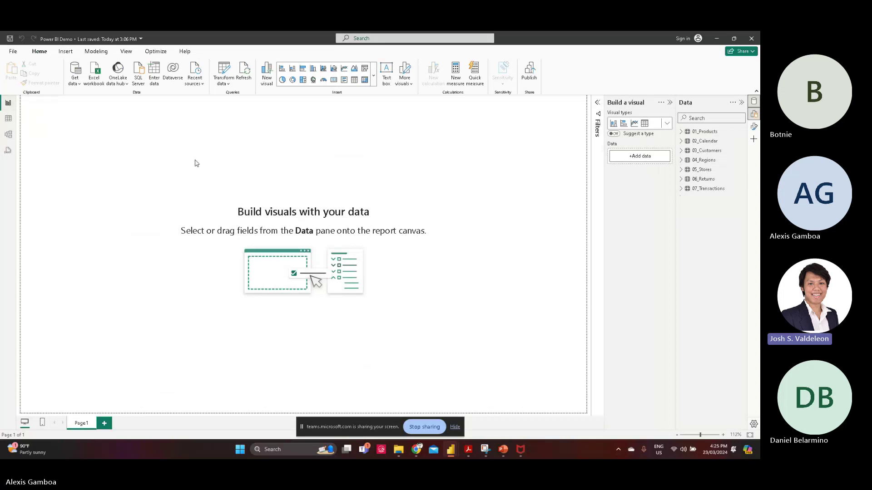
left_click(502, 450)
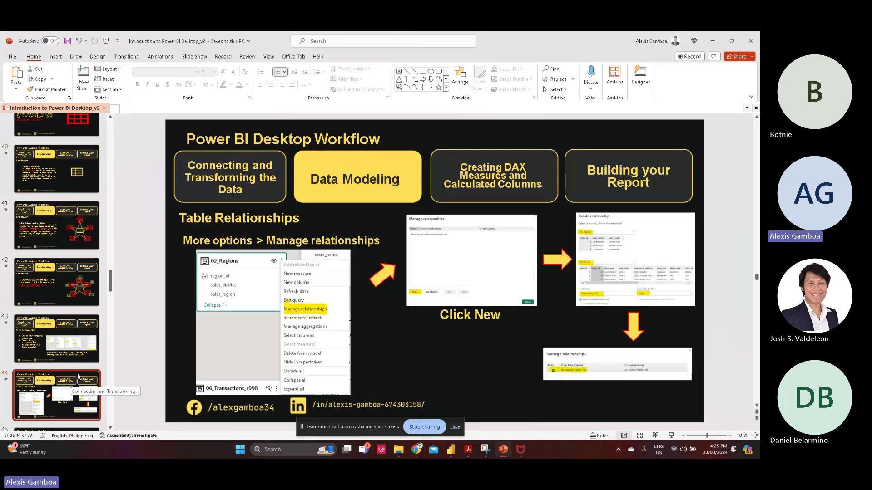
scroll(76, 379, "down", 1)
left_click(77, 399)
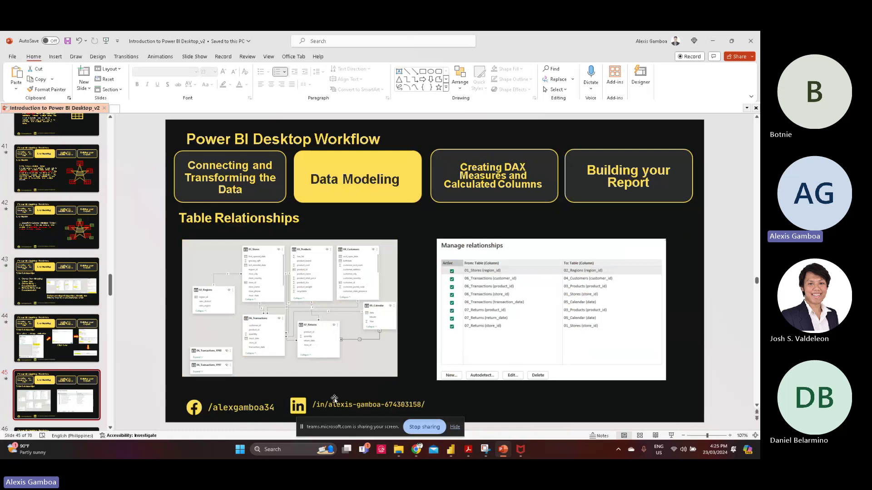
scroll(82, 349, "down", 3)
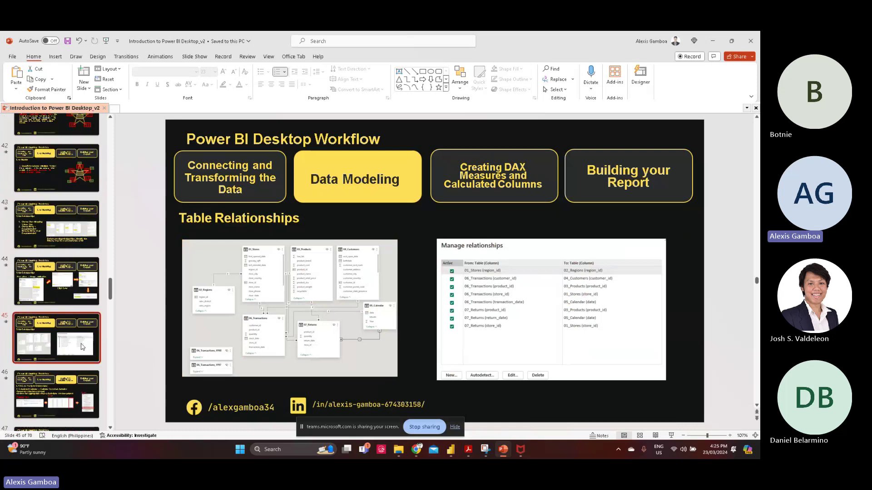
left_click(75, 367)
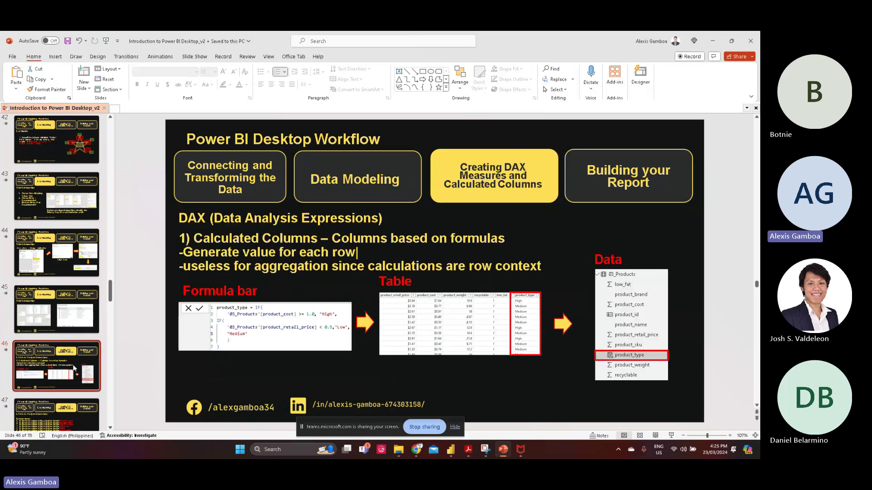
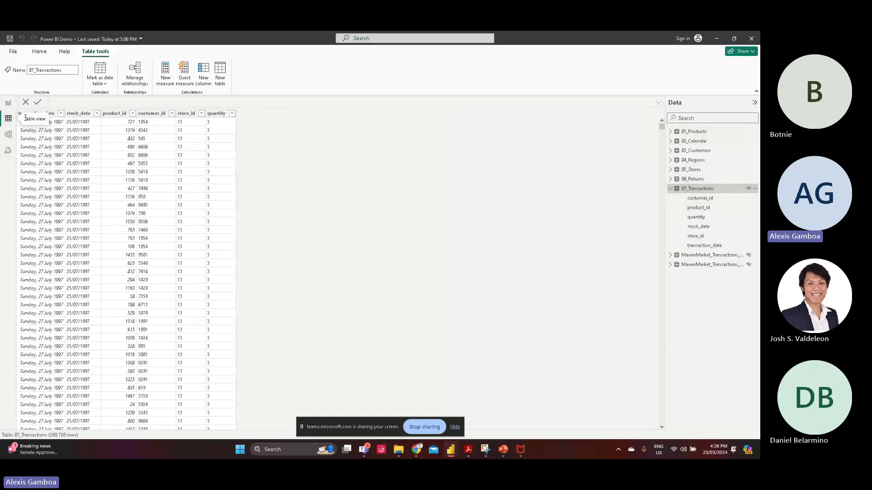
Step: Set the date format of the transaction_date column in 07_Transactions to 2001-03 (yyyy-mm)
left_click(44, 114)
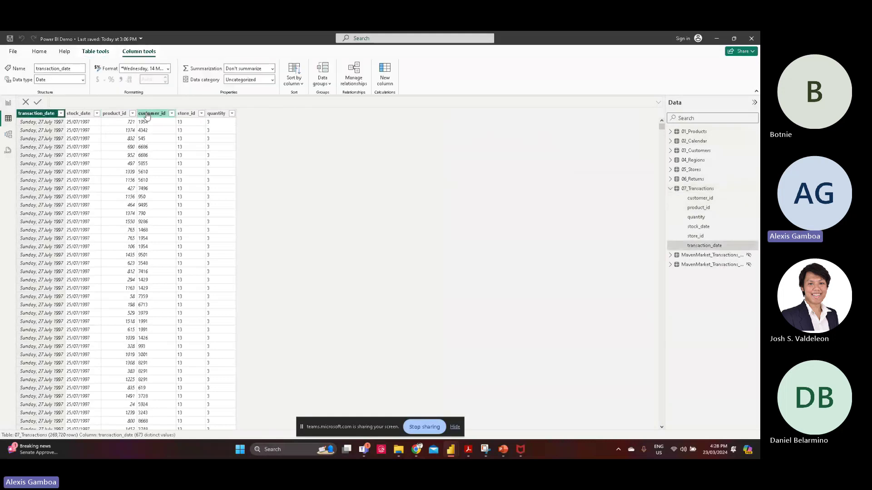
left_click(165, 114)
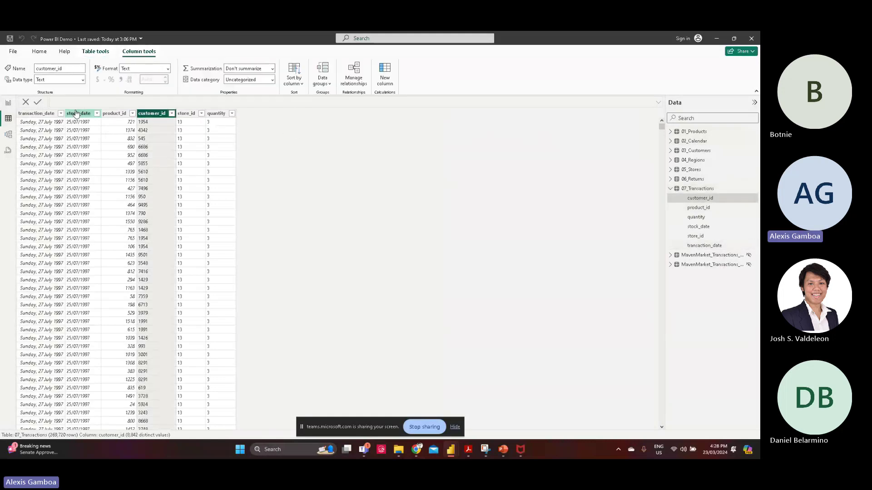
left_click(51, 116)
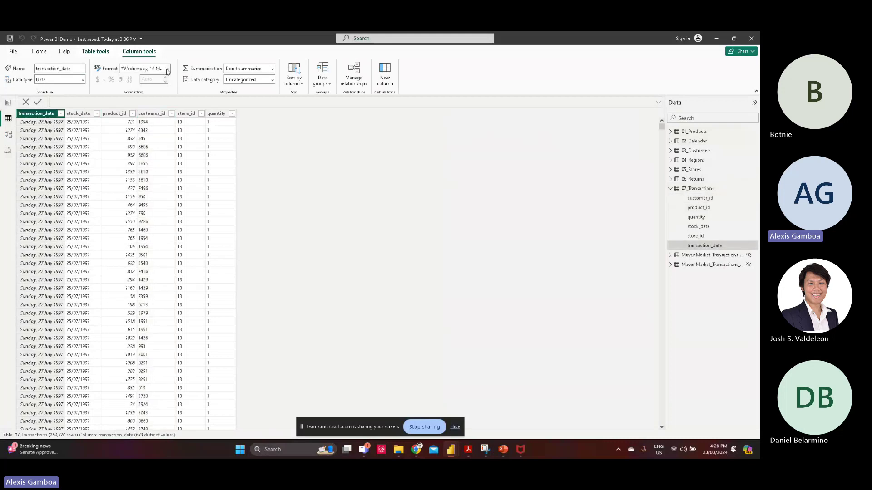
left_click(167, 69)
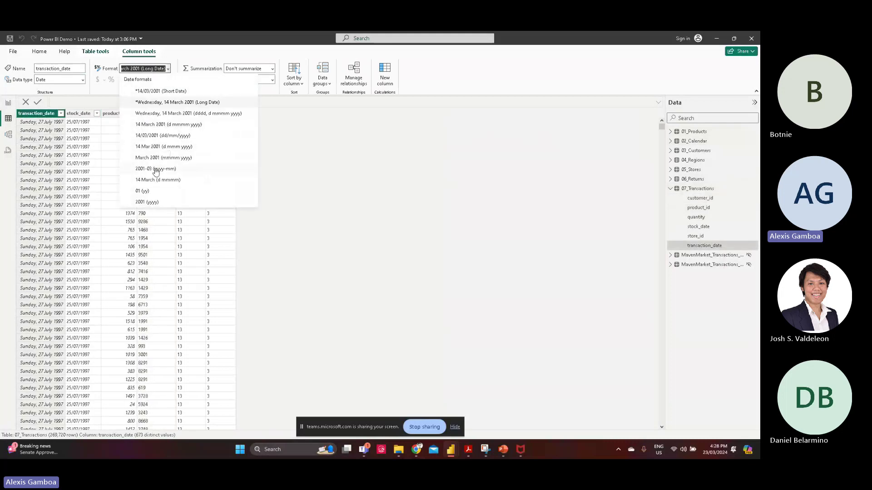
key("Escape")
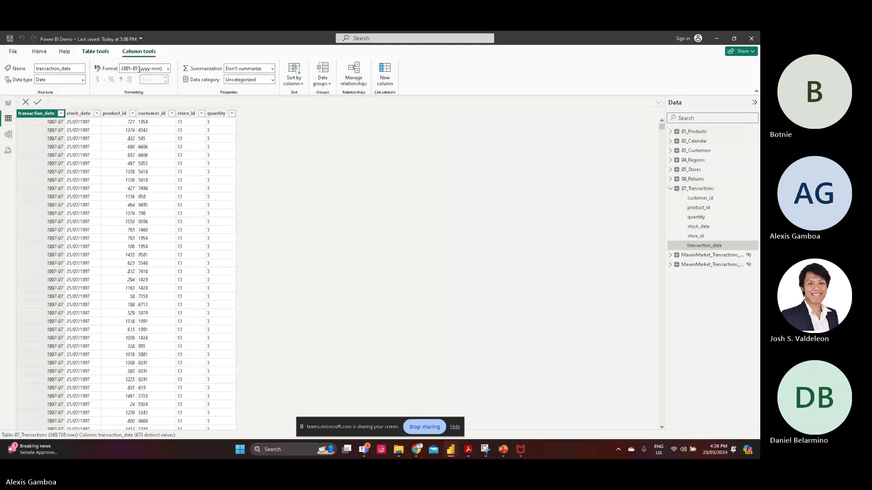
left_click(61, 113)
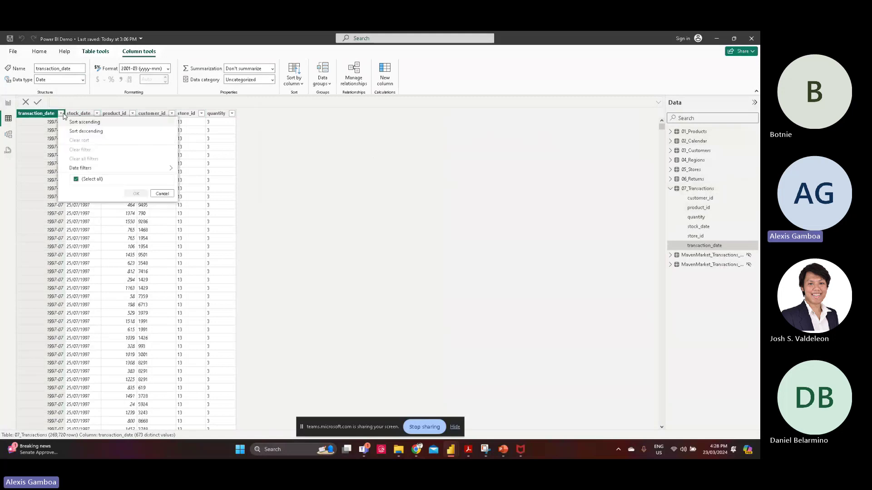
left_click(300, 161)
Step: Examine the customer_id, store_id, quantity and product_id columns of the 07_Transactions table and their data types
left_click(152, 113)
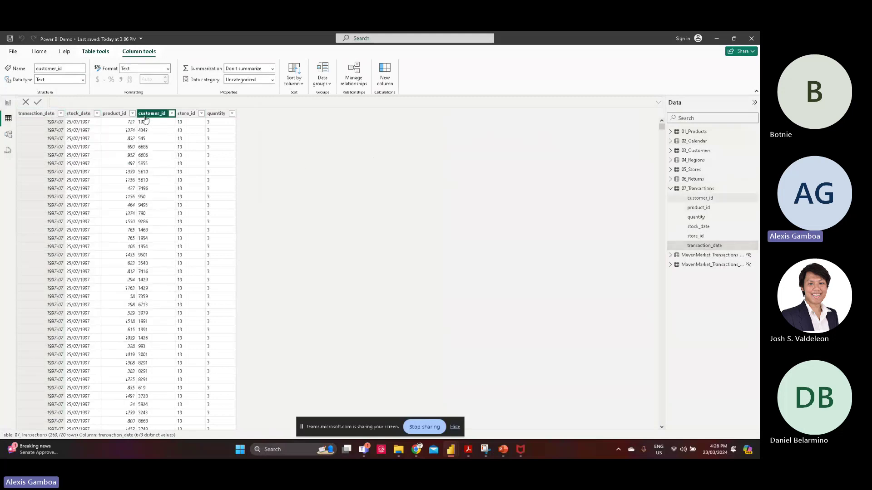
left_click(188, 114)
left_click(218, 114)
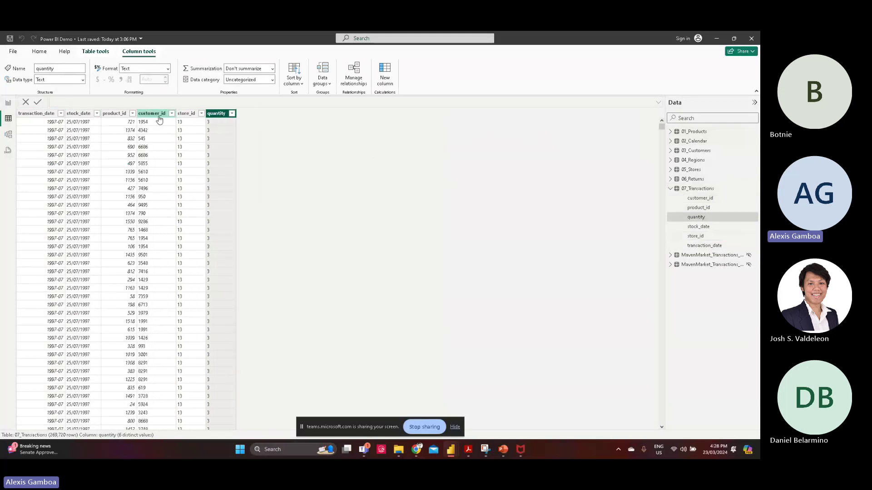
left_click(152, 114)
left_click(186, 114)
left_click(116, 114)
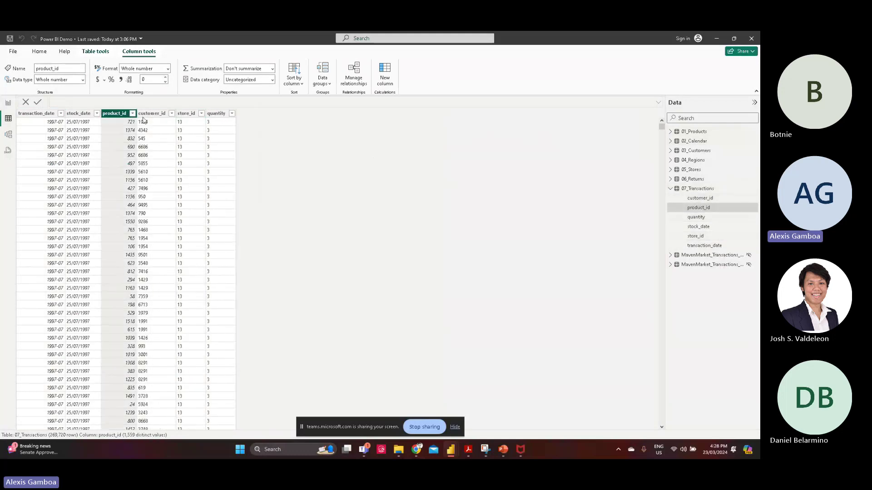
left_click(152, 119)
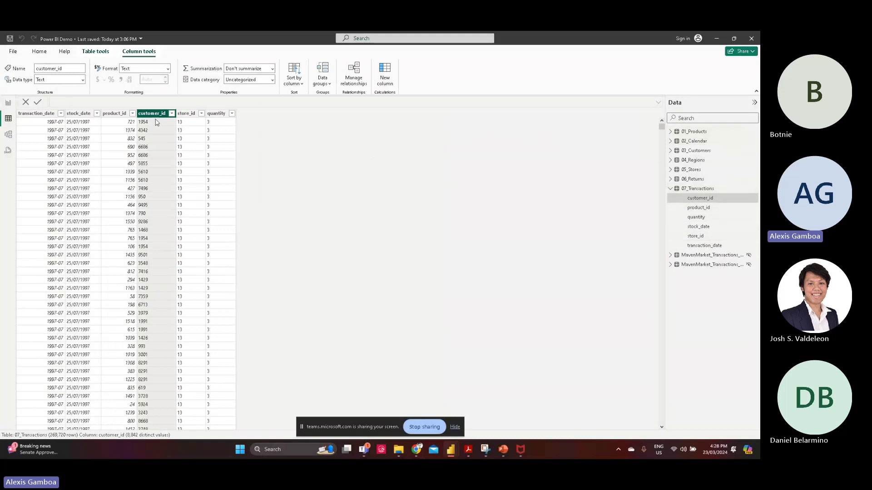
left_click(115, 117)
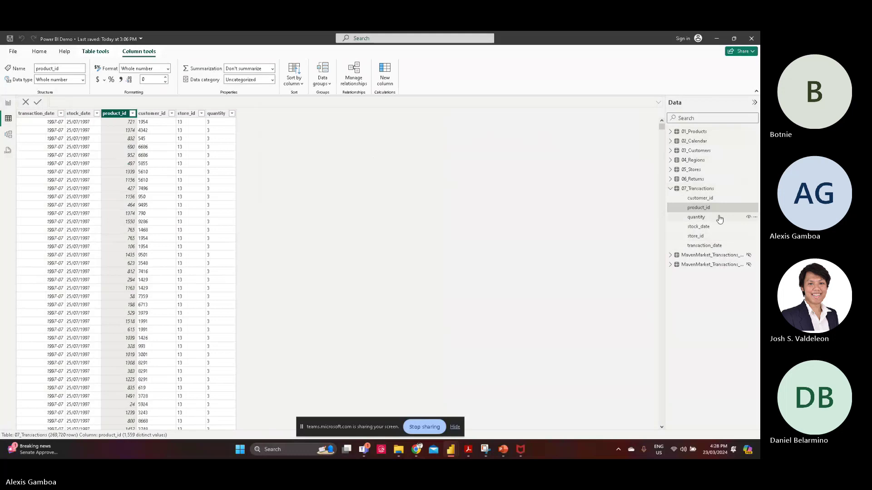
Step: Check product_retail_price in 01_Products and add the calculated column product_price = RELATED('01_Products'[product_retail_price]) to 07_Transactions
left_click(671, 133)
left_click(720, 190)
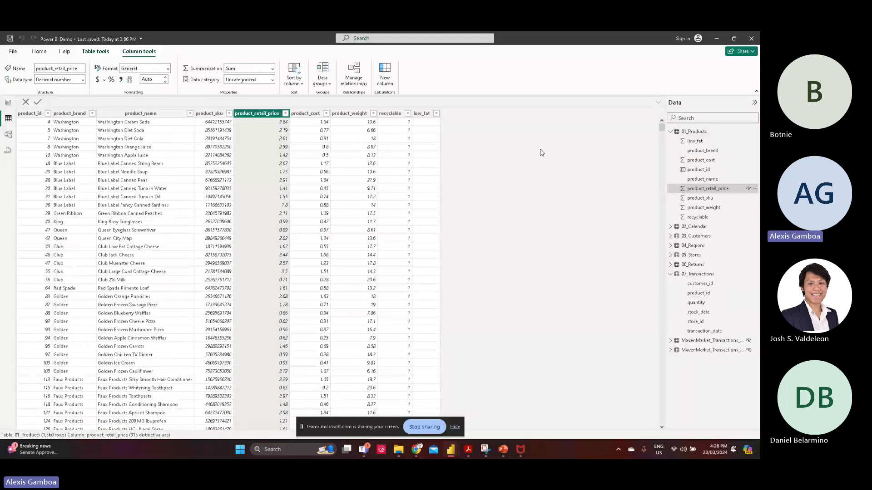
left_click(709, 274)
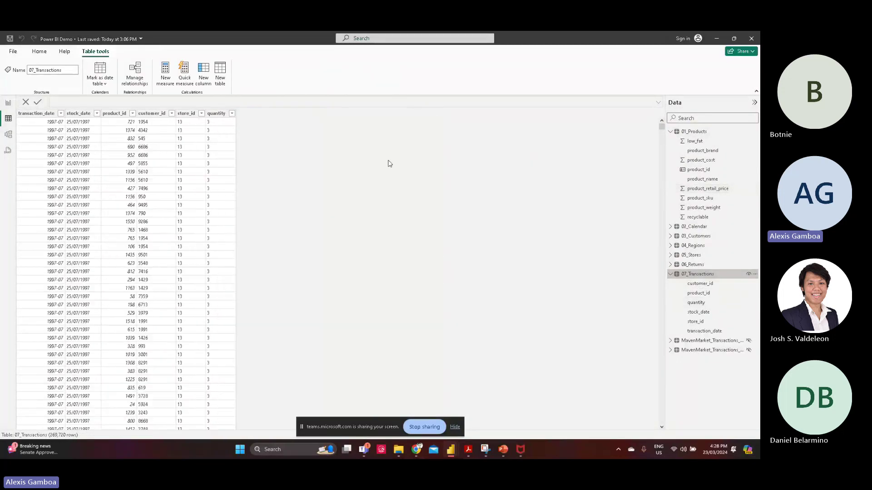
left_click(204, 69)
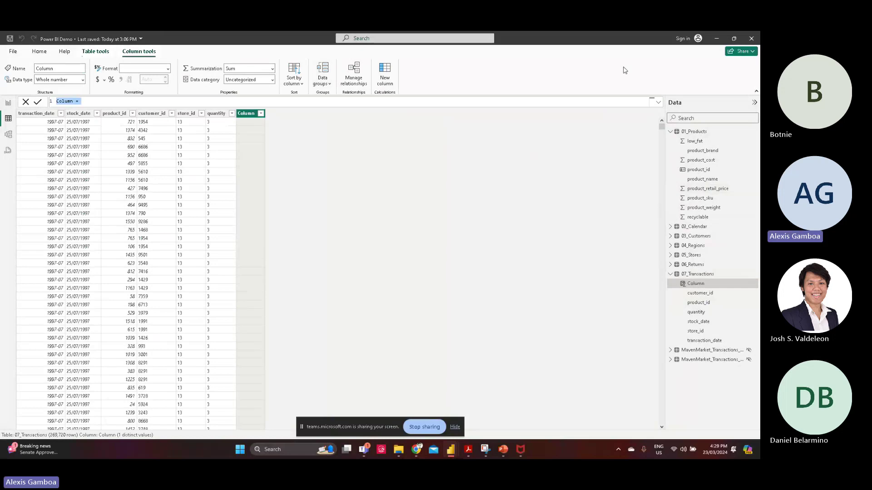
type("product_price = RELATED(")
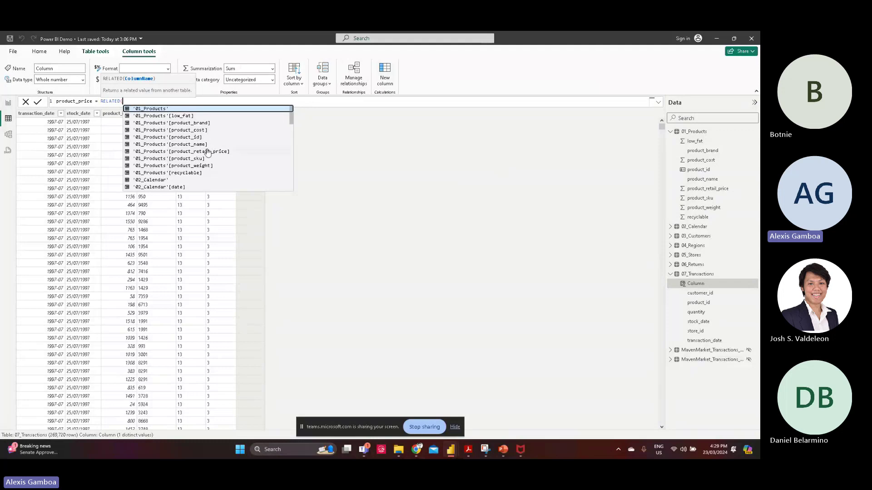
left_click(208, 152)
type(")")
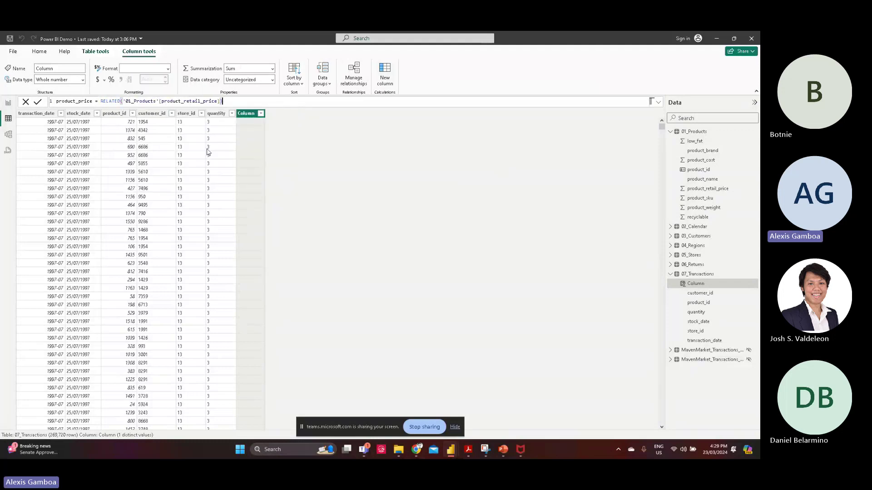
left_click(37, 102)
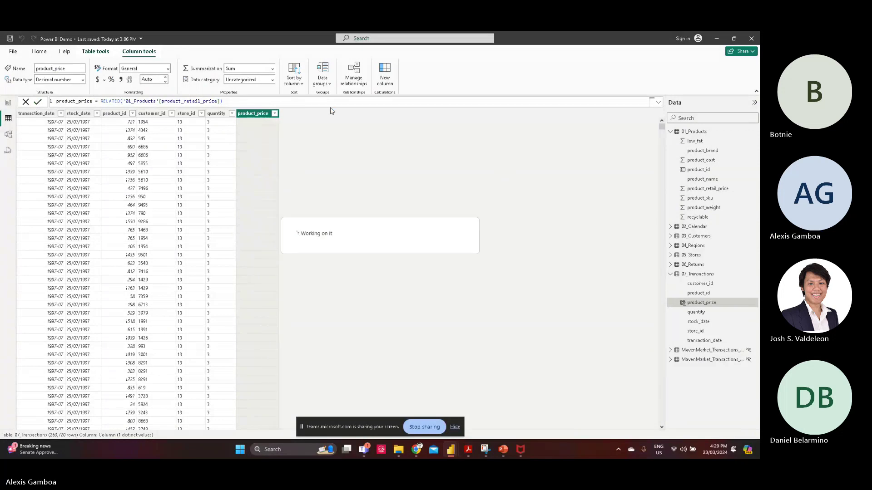
Step: Compare the product_price values with the matching product_id entries in 07_Transactions
left_click(123, 125)
left_click(269, 126)
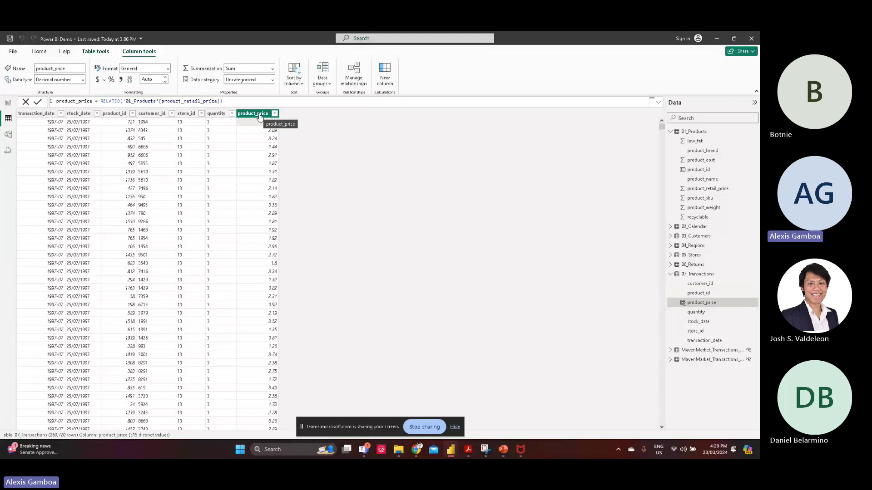
left_click(260, 116)
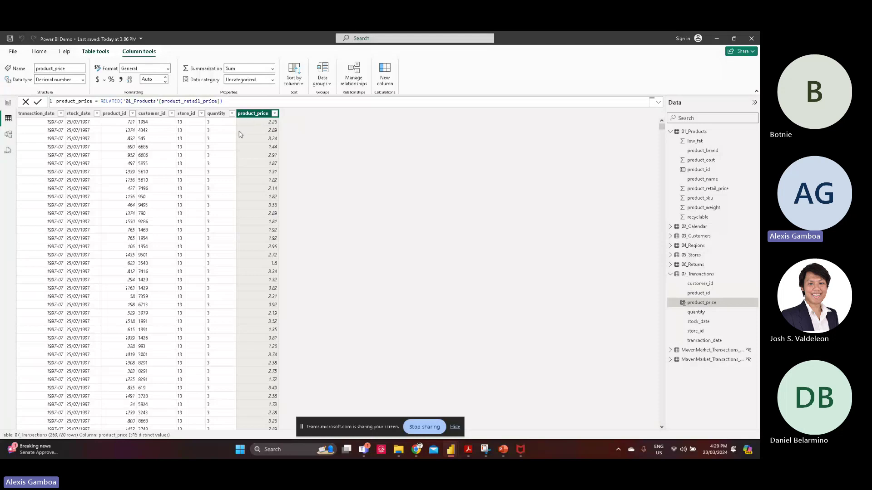
left_click(126, 124)
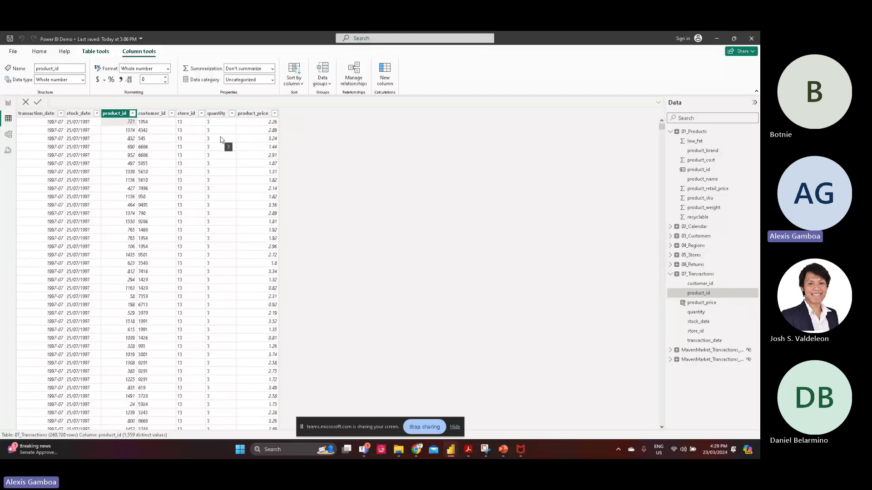
Step: Format the product_price column as currency with the dollar sign and check its rows
left_click(251, 114)
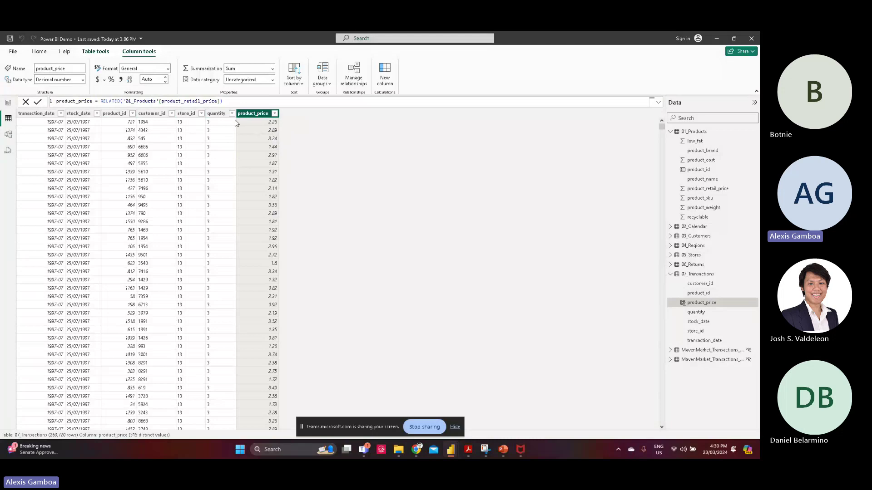
left_click(98, 80)
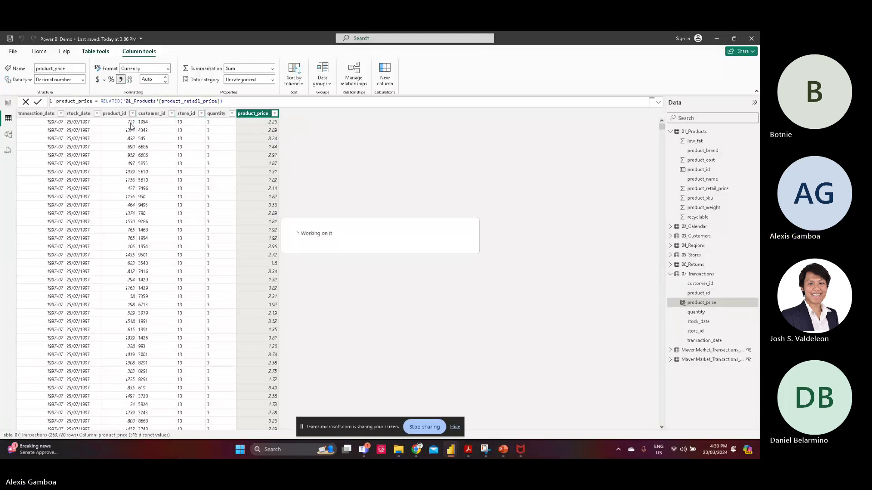
scroll(378, 277, "down", 2)
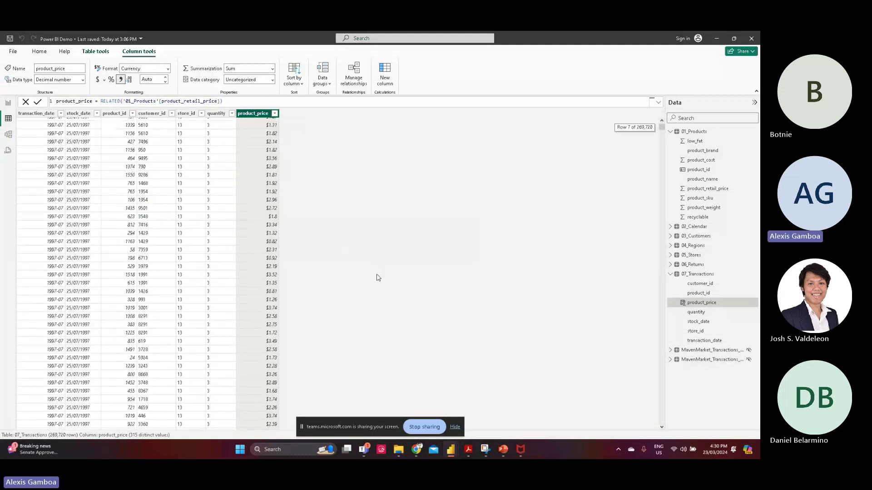
scroll(389, 271, "up", 2)
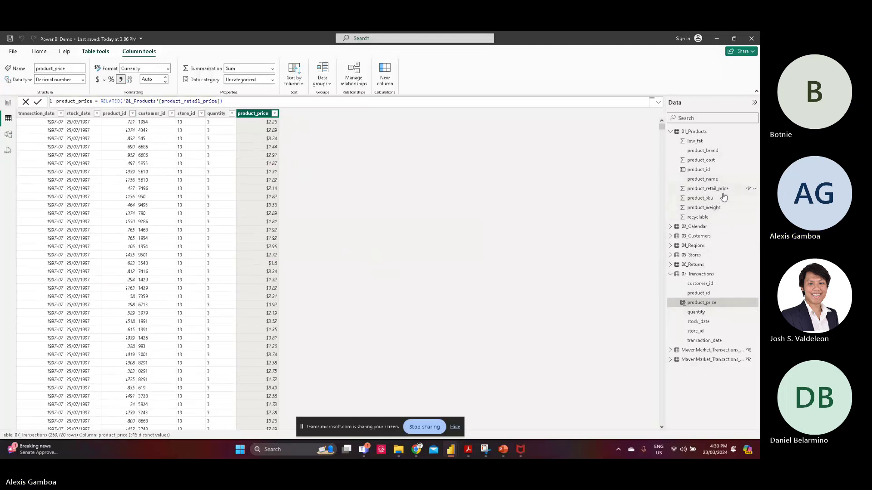
Step: Check the product_cost column in 01_Products and copy the whole product_price formula from 07_Transactions
left_click(720, 163)
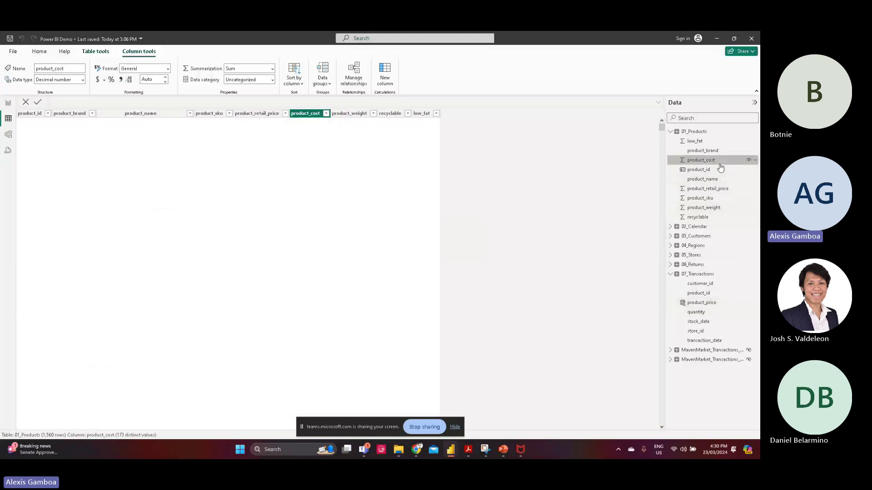
left_click(699, 274)
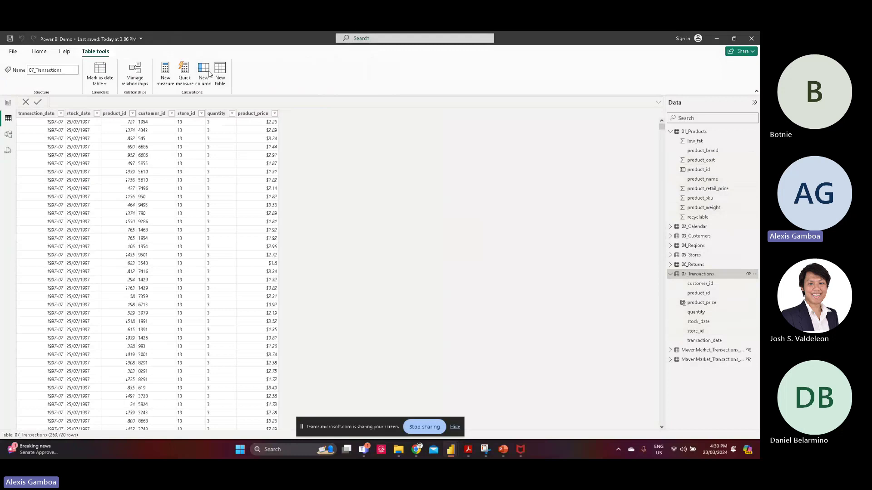
left_click(249, 115)
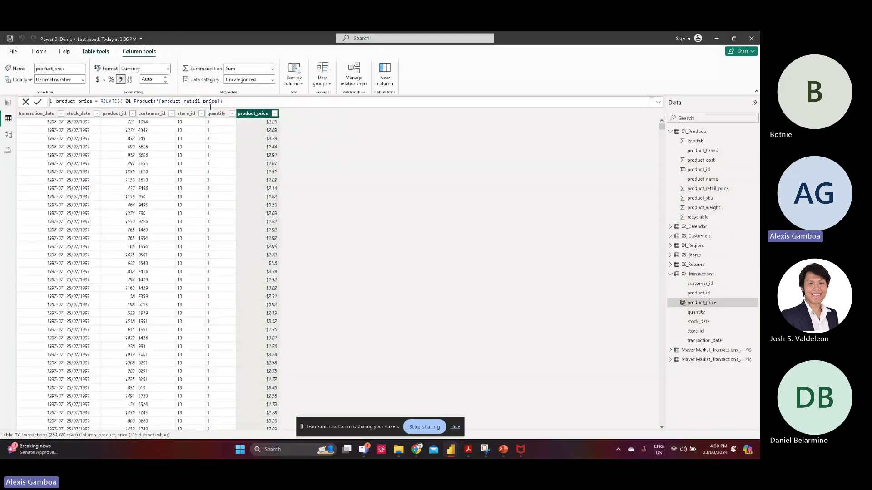
left_click_drag(232, 101, 1, 102)
key("ctrl+c")
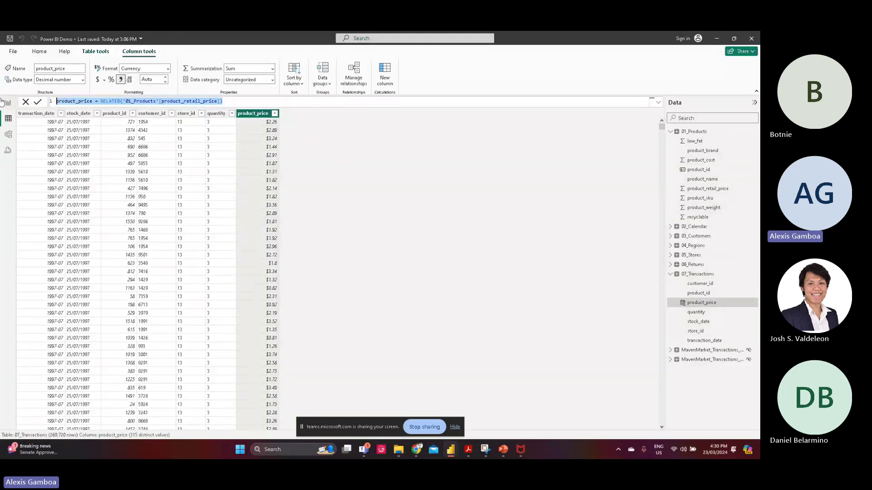
left_click(334, 132)
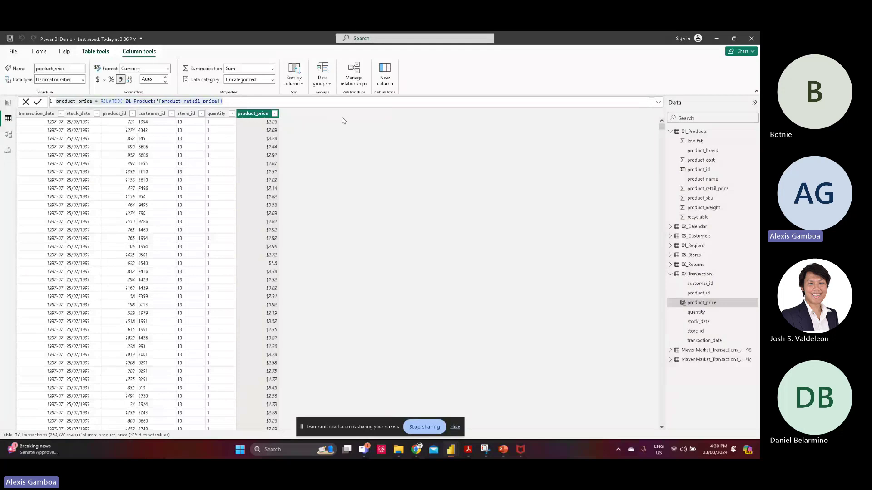
Step: Add a calculated column to 07_Transactions from the copied formula and change its name to product_cost
left_click(386, 75)
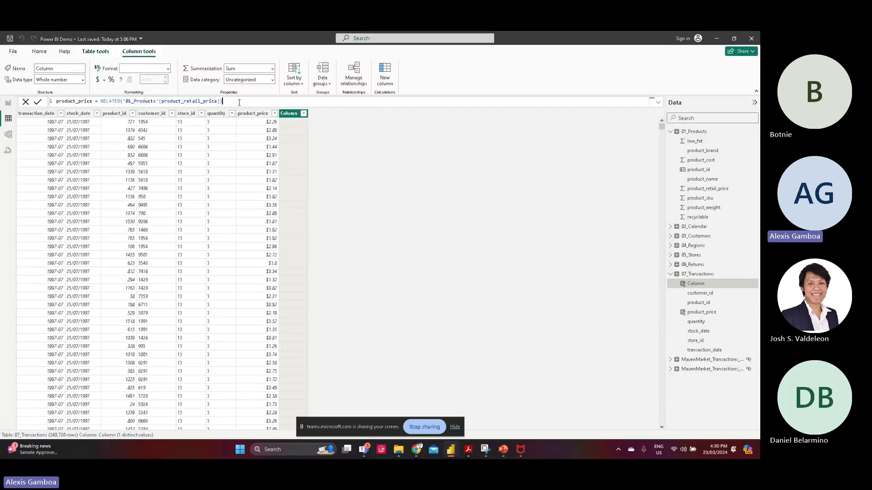
key("ctrl+a")
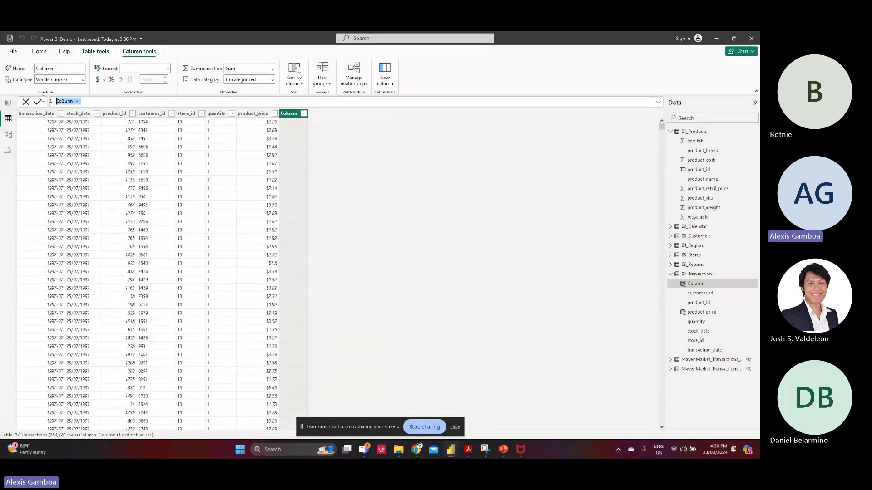
key("ctrl+v")
left_click_drag(96, 102, 80, 101)
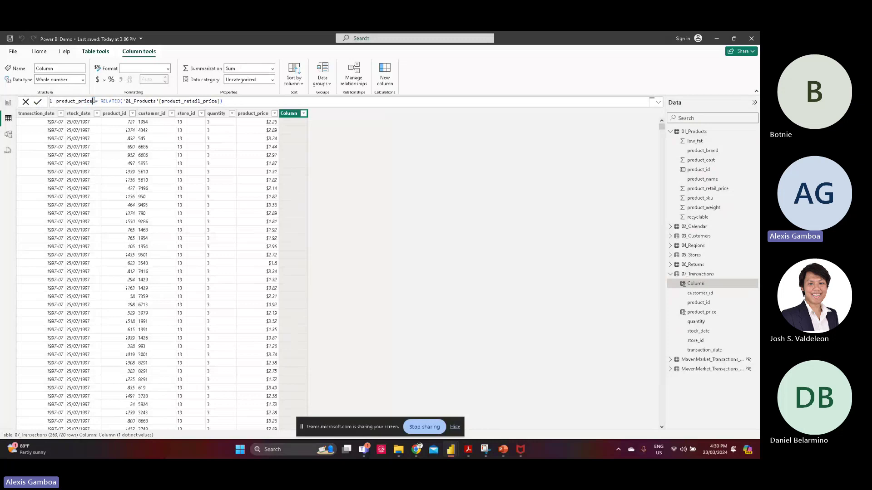
double_click(90, 101)
left_click_drag(91, 101, 82, 102)
type("p")
type("ost")
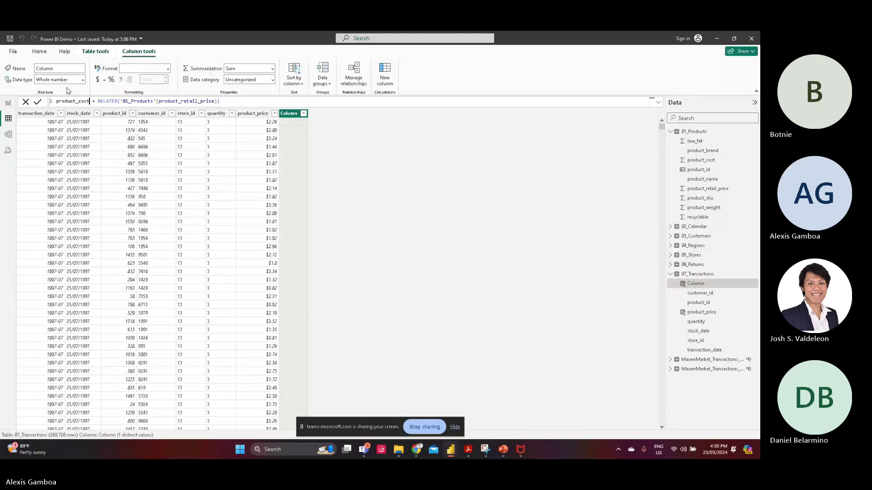
Step: Complete the new column's formula as product_cost = RELATED('01_Products'[product_cost]) and commit it
left_click_drag(218, 101, 121, 100)
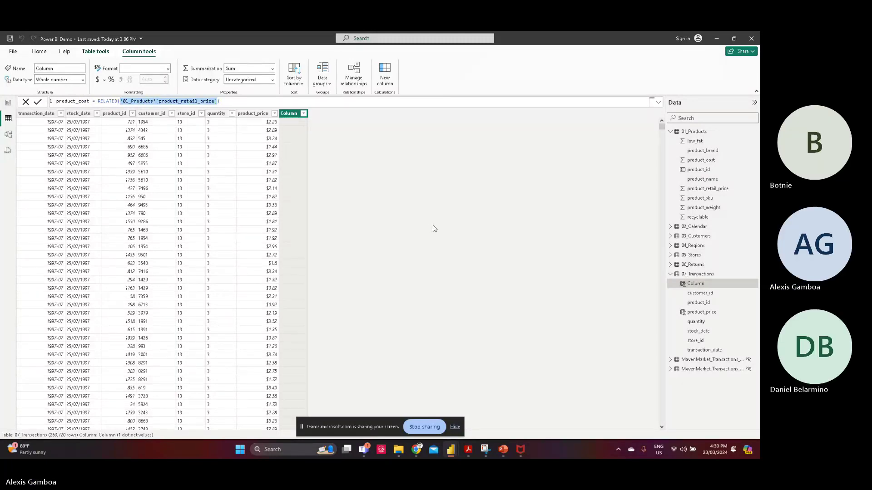
type("cost = RELATED(cost")
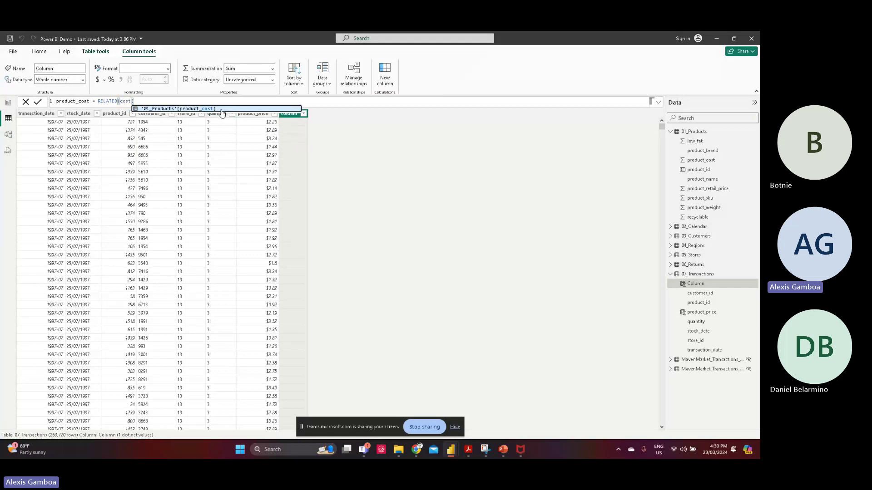
left_click(221, 110)
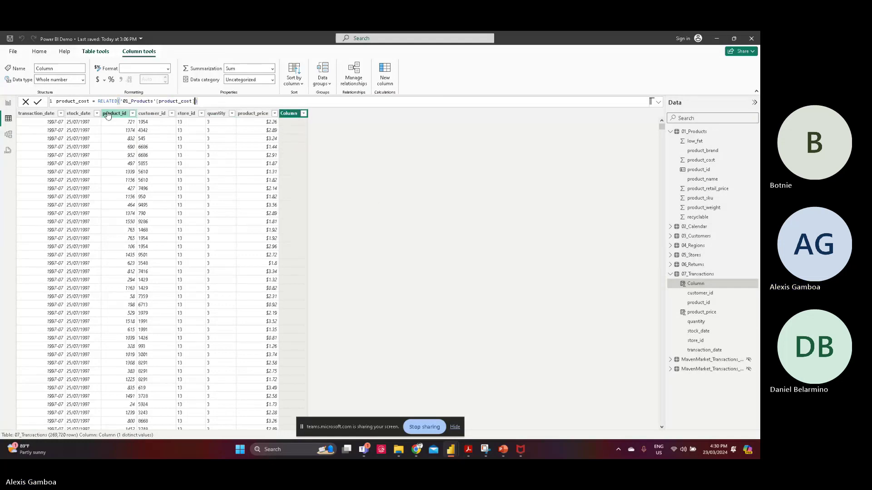
left_click(38, 102)
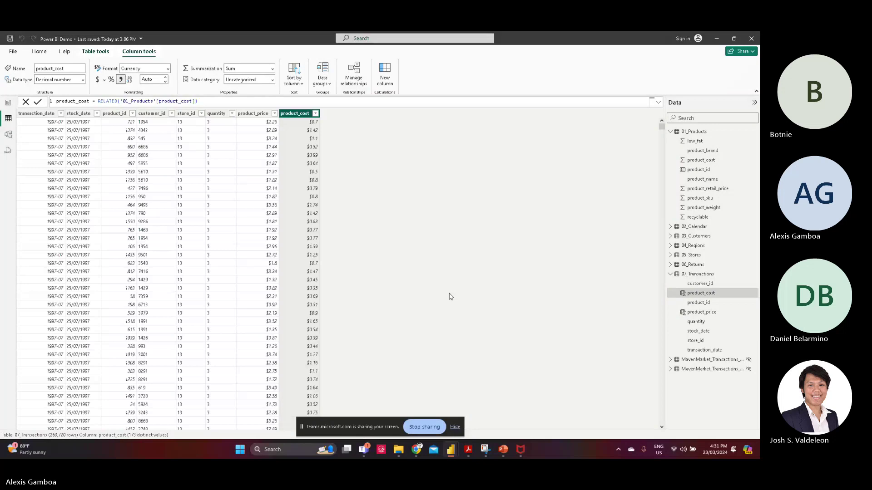
Step: Set the product_cost column in 07_Transactions to 2 decimal places
double_click(151, 79)
type("2")
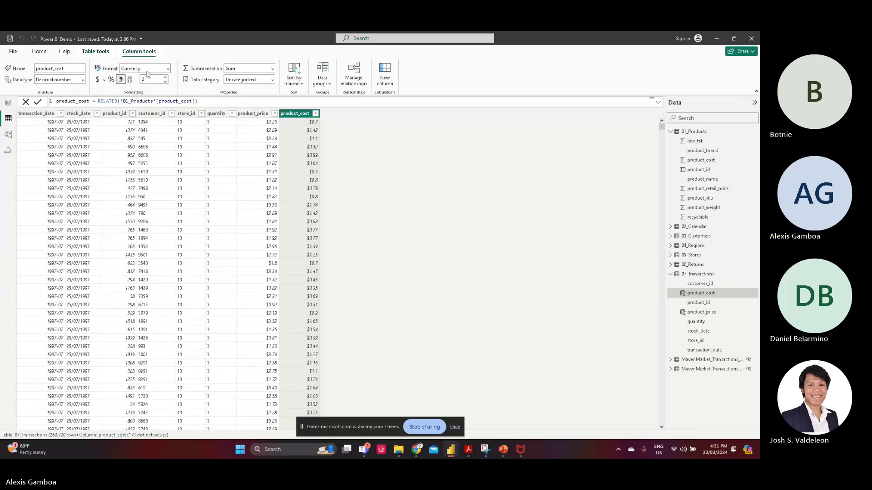
key("Return")
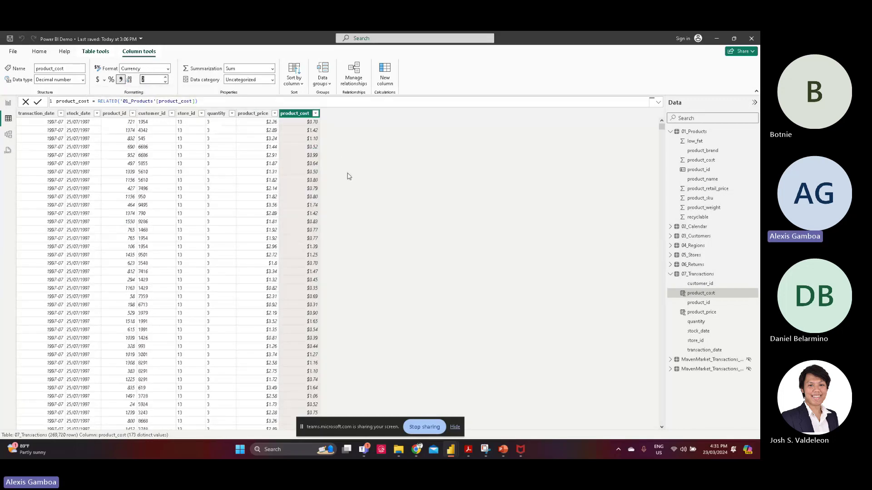
left_click(288, 113)
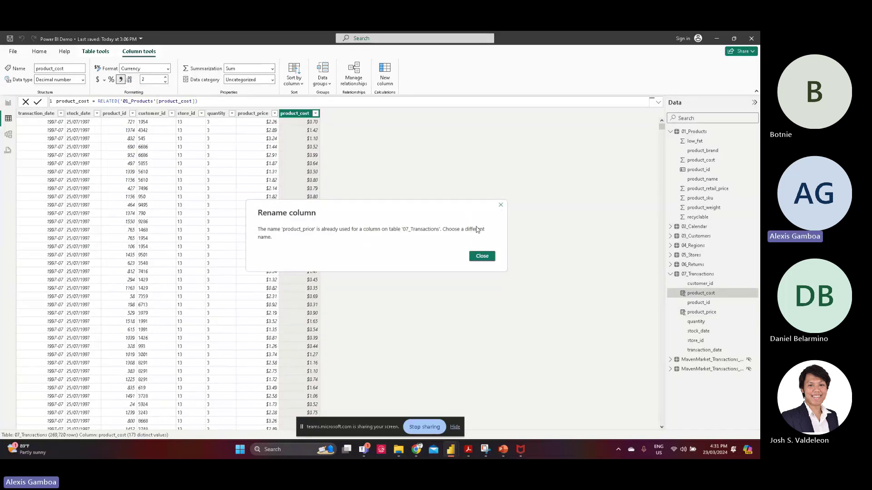
left_click(491, 257)
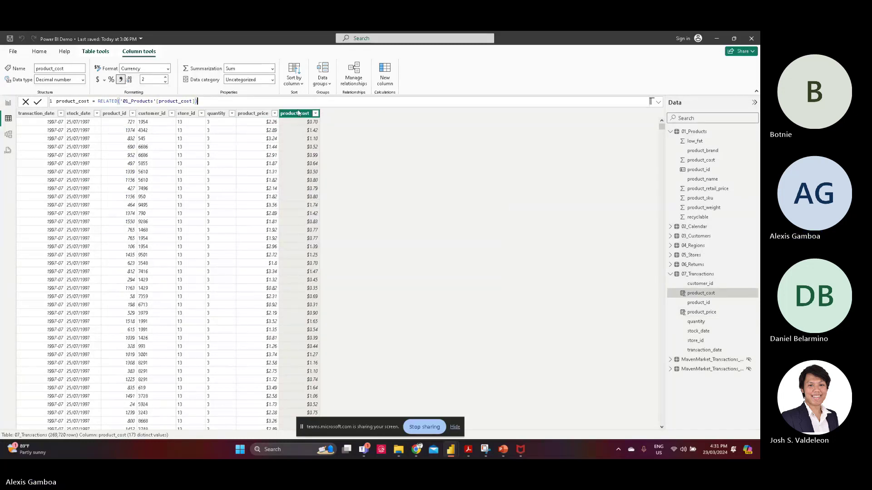
left_click(255, 113)
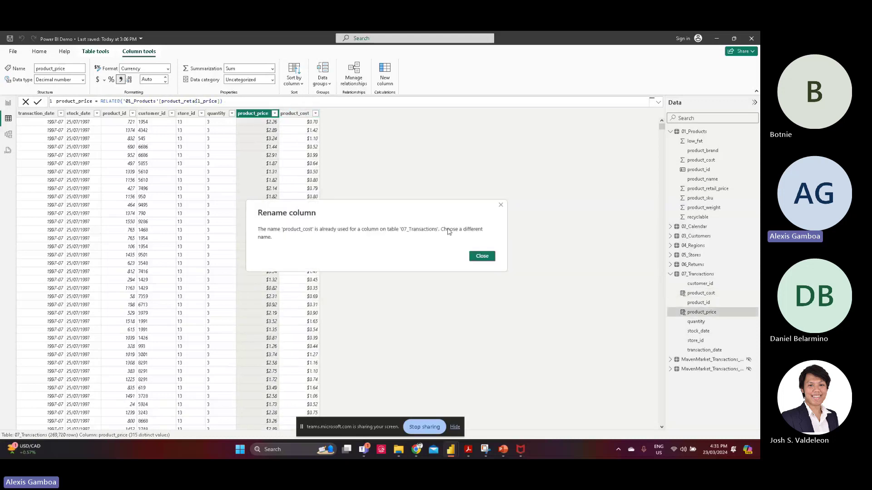
left_click(500, 205)
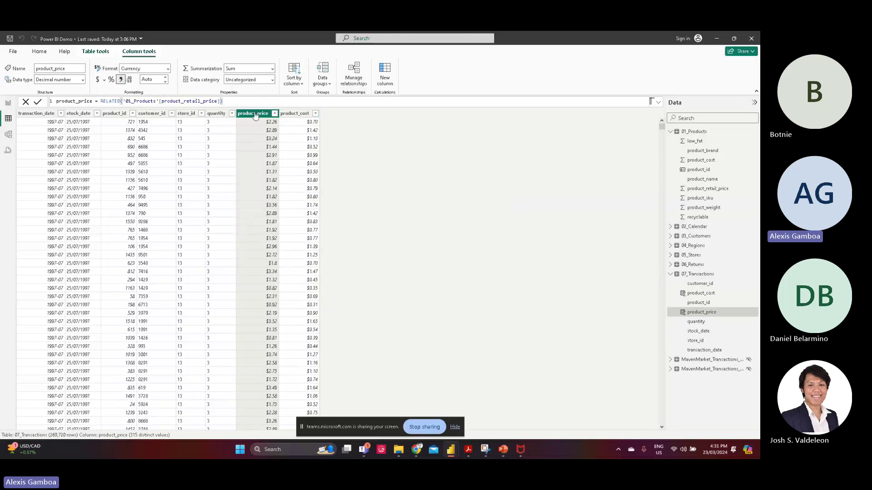
Step: Try to rename the product_price column of 07_Transactions as price in its formula
left_click(92, 101)
key("shift+Home")
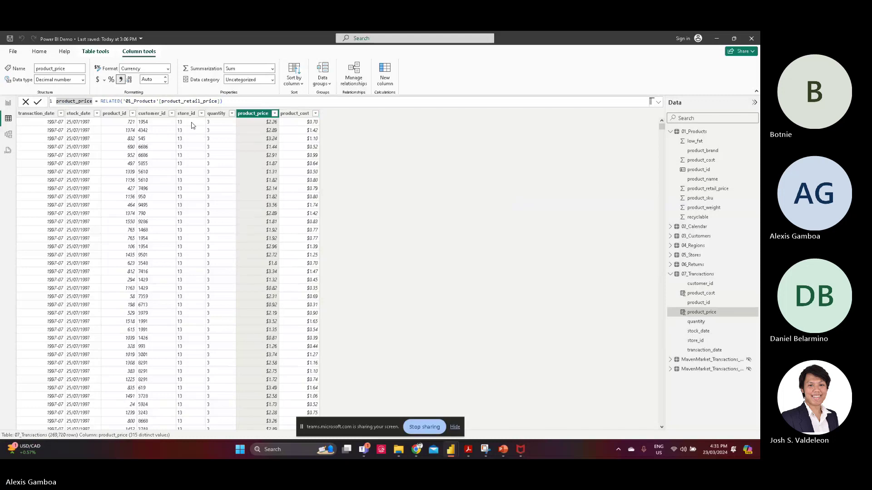
type("pr")
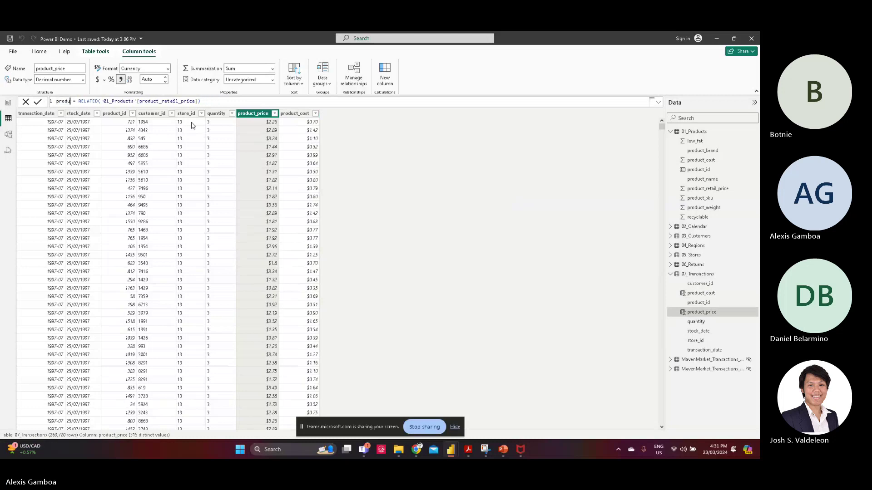
key("BackSpace")
key("BackSpace")
type("price")
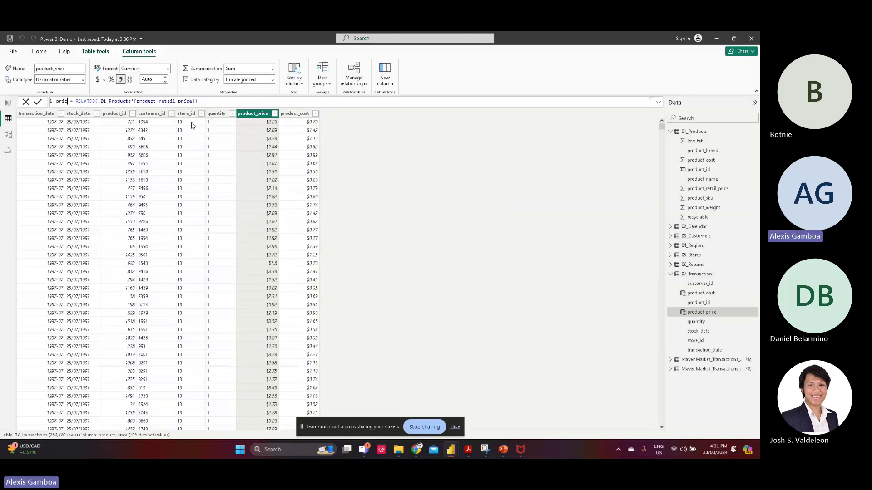
left_click(298, 113)
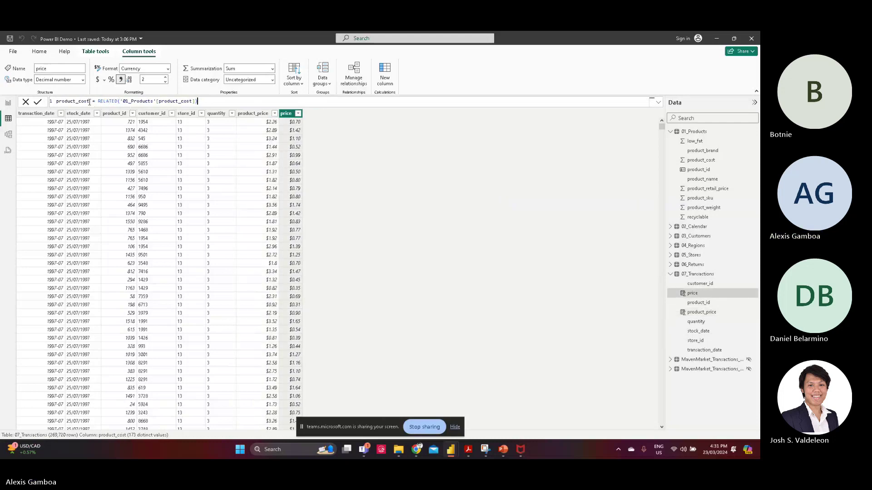
left_click_drag(86, 101, 78, 102)
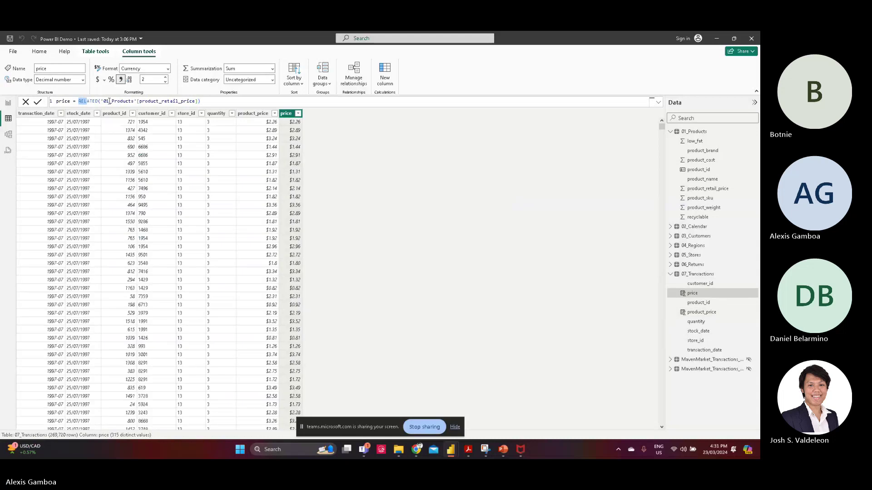
left_click(254, 114)
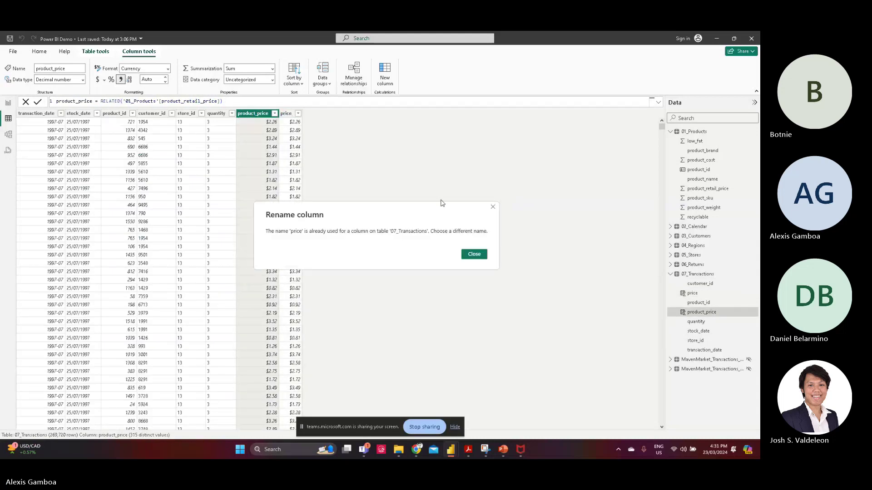
left_click(492, 207)
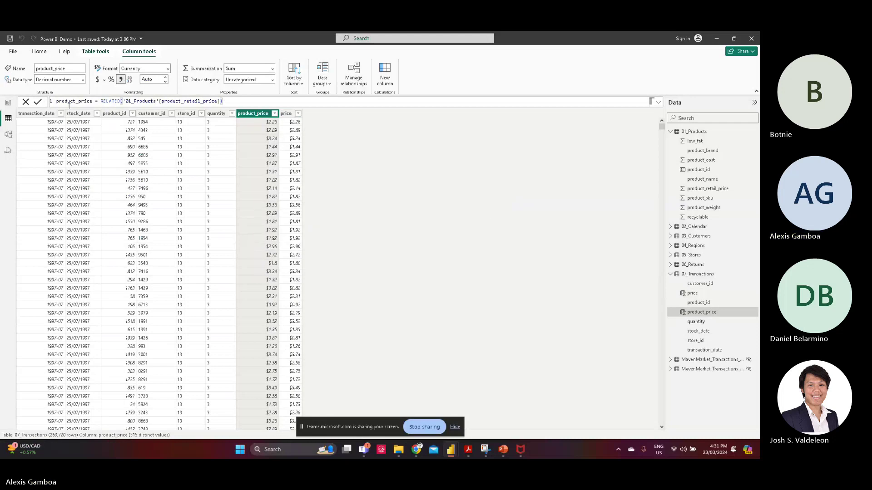
double_click(93, 101)
type("price")
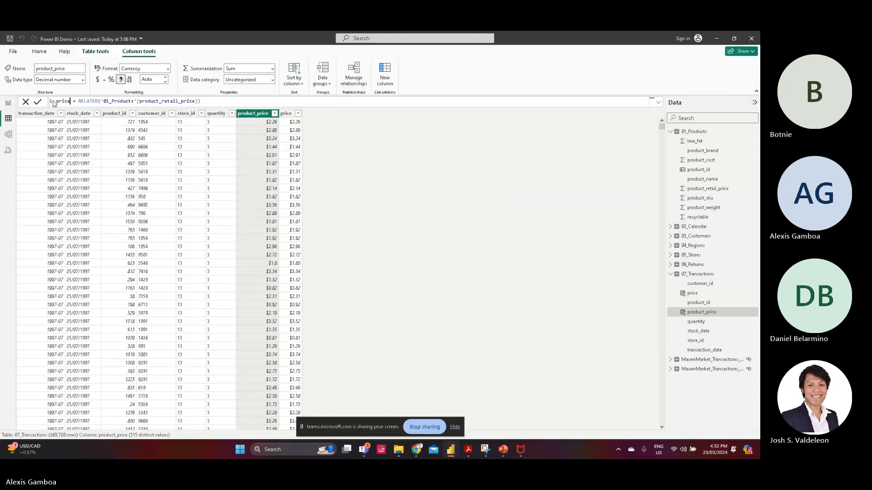
key("Return")
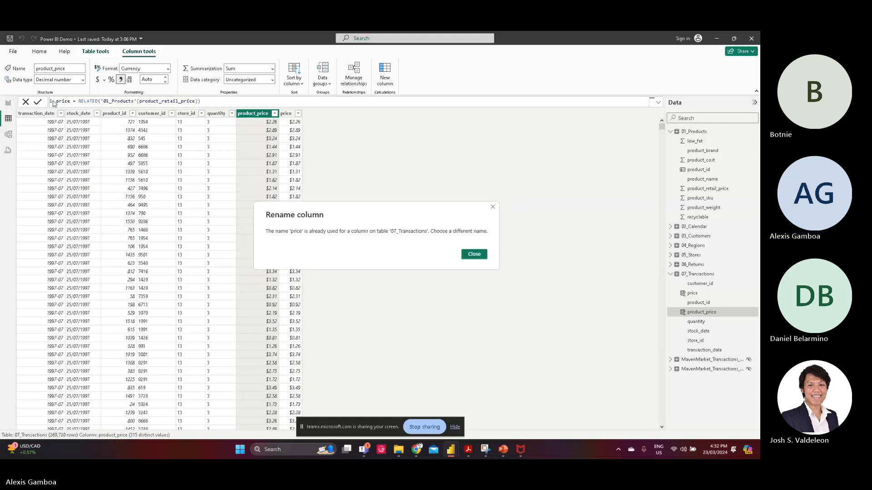
left_click(470, 256)
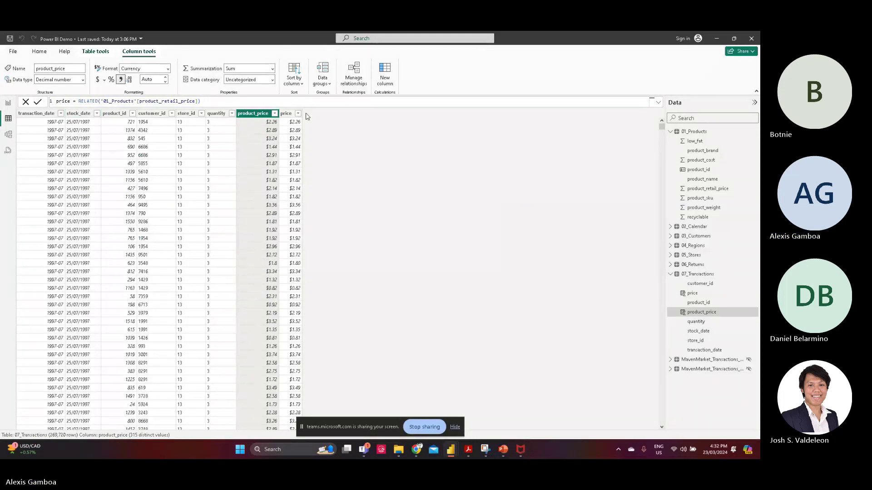
Step: Change the price column's formula in 07_Transactions to cost = RELATED('01_Products'[product_cost])
left_click(289, 113)
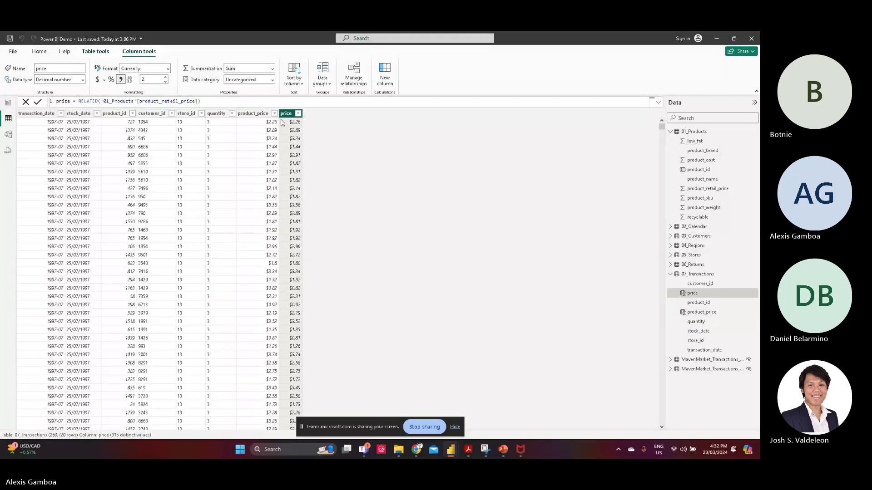
left_click_drag(197, 101, 181, 101)
left_click_drag(200, 101, 101, 101)
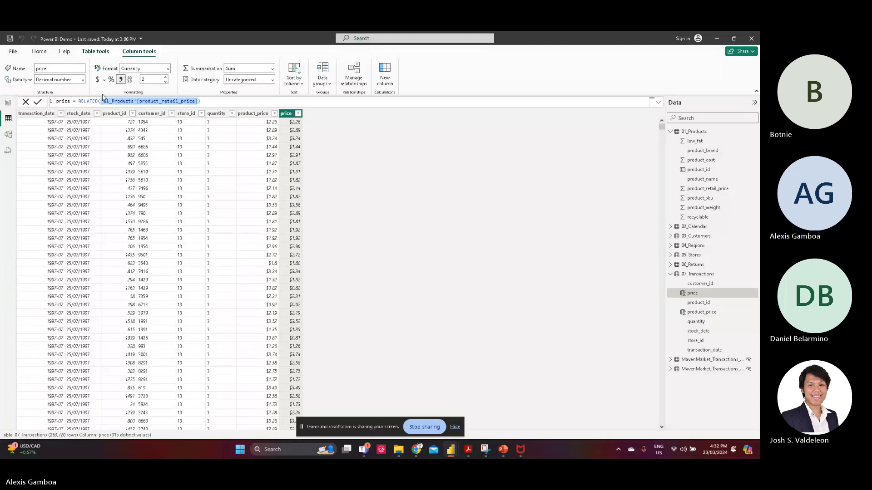
type("cost")
key("Tab")
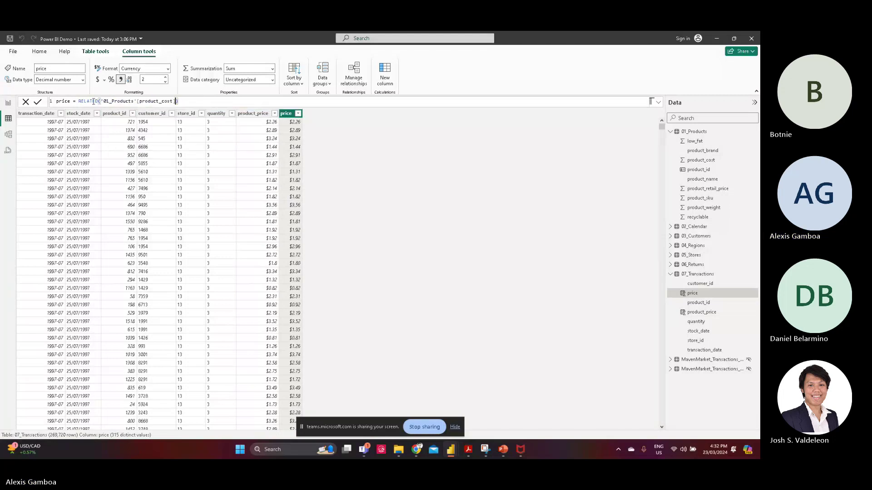
double_click(66, 101)
type("cost")
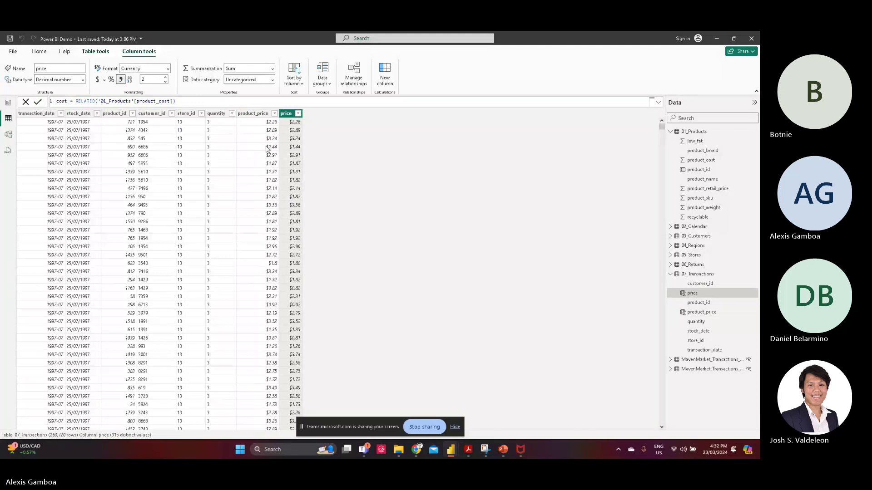
key("Return")
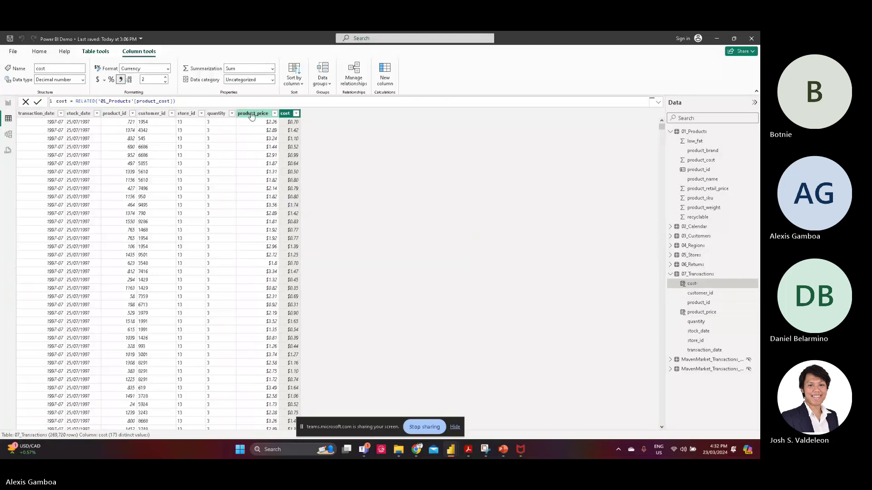
Step: Rename the product_price column of 07_Transactions by changing its formula to price = RELATED('01_Products'[product_retail_price])
left_click(252, 114)
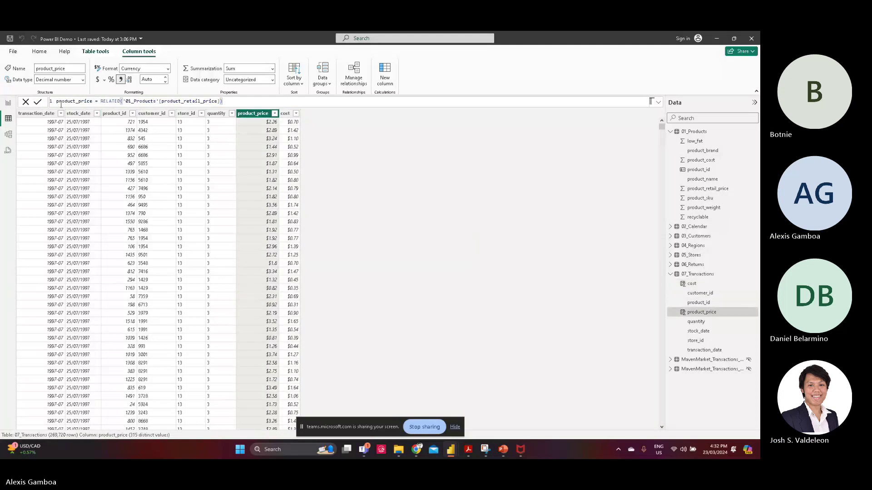
double_click(90, 102)
type("price")
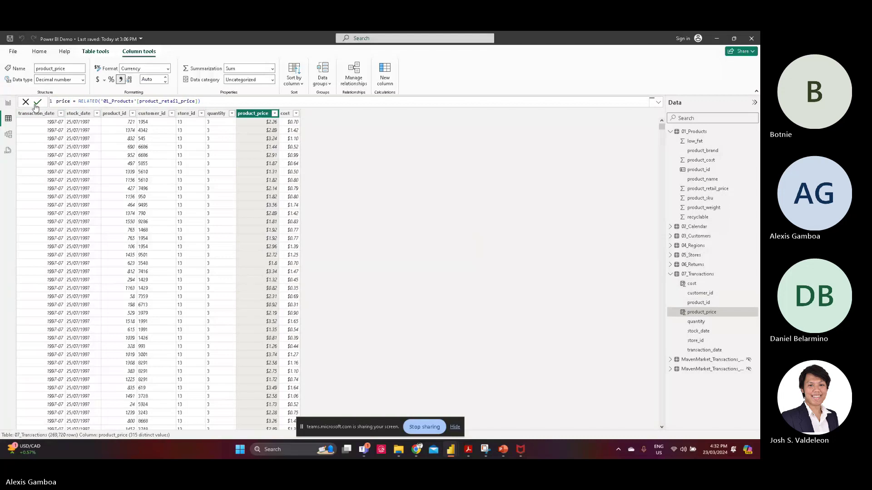
left_click(38, 102)
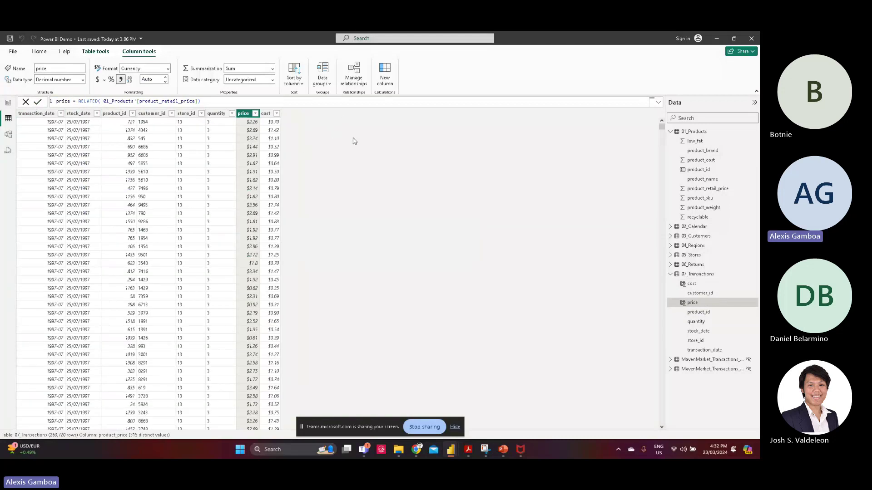
left_click(270, 118)
left_click(247, 117)
left_click(269, 116)
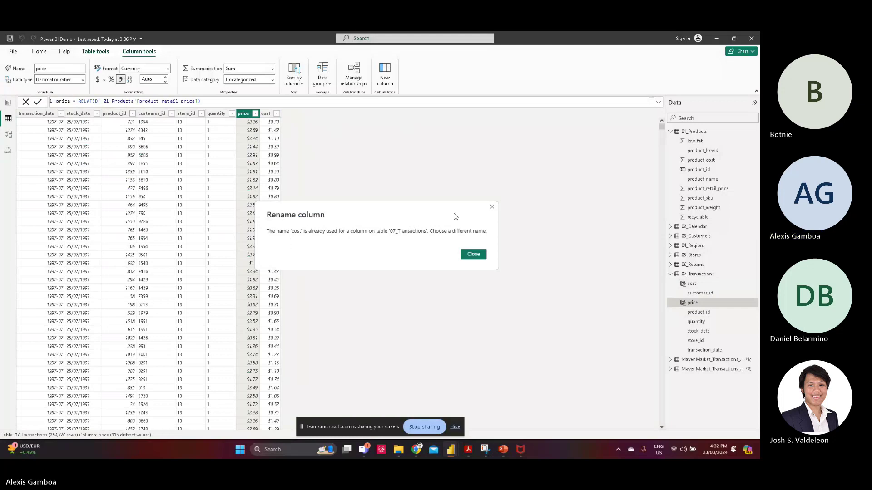
left_click(492, 208)
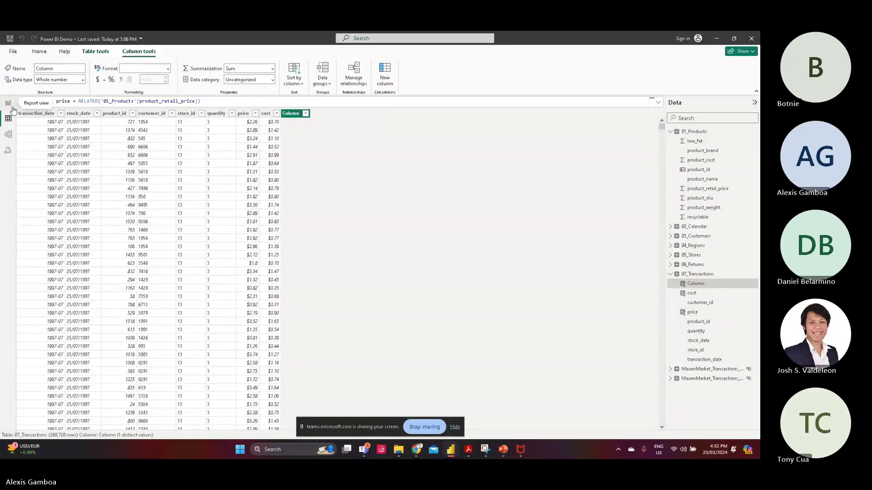
Step: Define the new column as revenue = '07_Transactions'[price] * '07_Transactions'[quantity] and format it as currency
type("re")
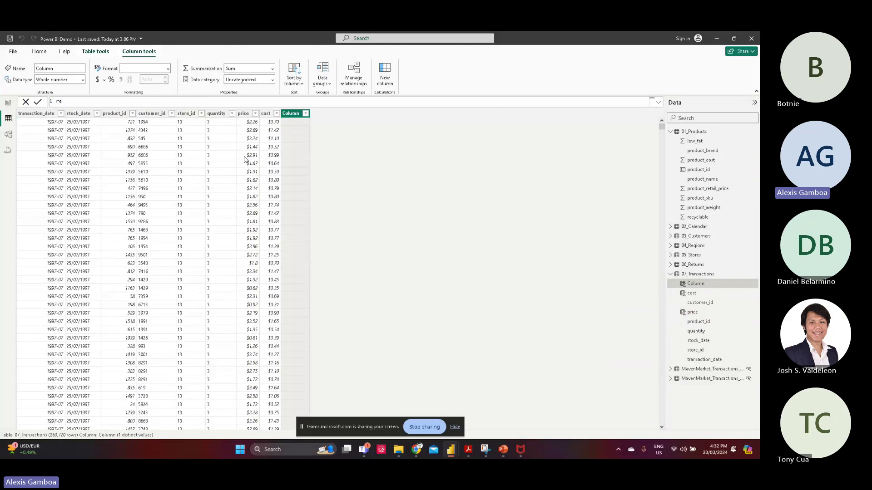
type("venue =p")
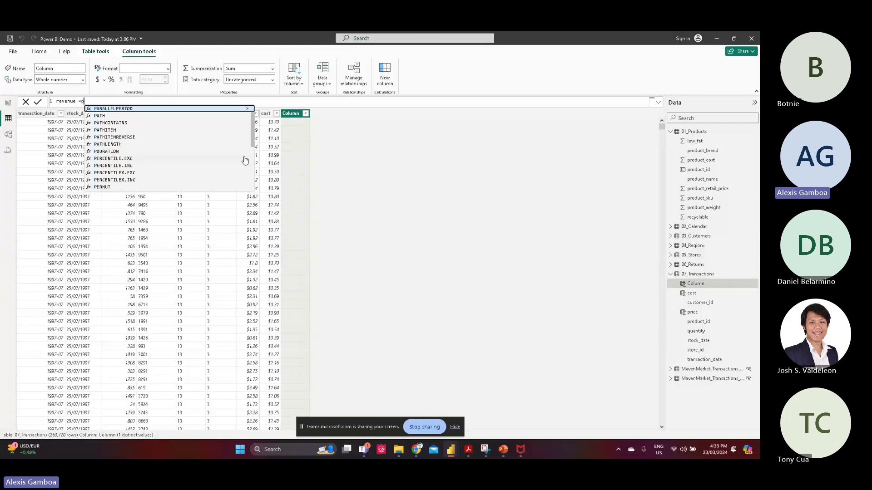
type("rice")
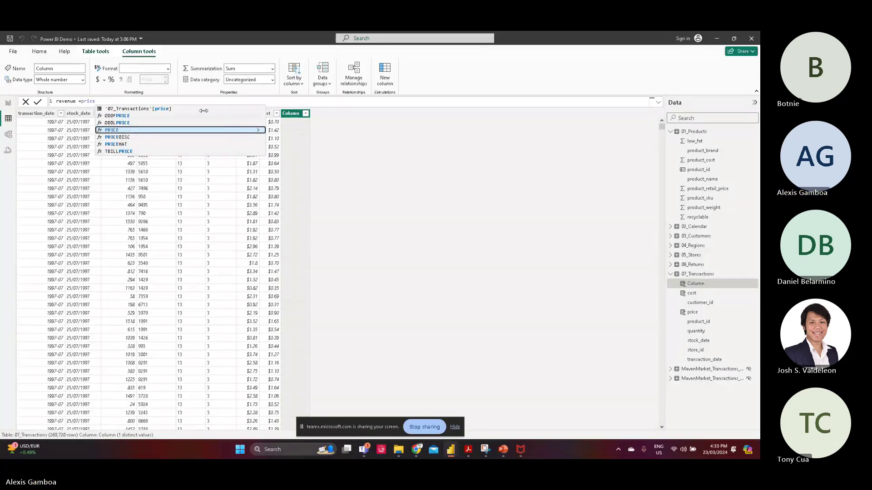
left_click(174, 110)
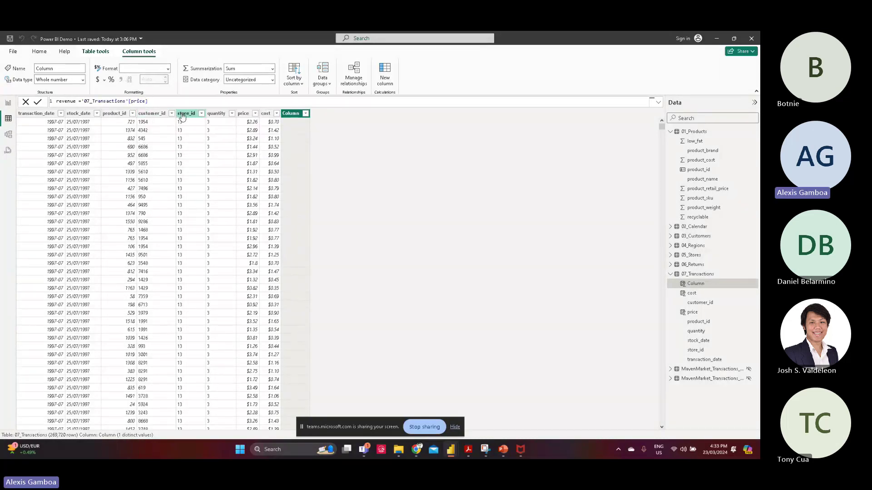
type("* Q")
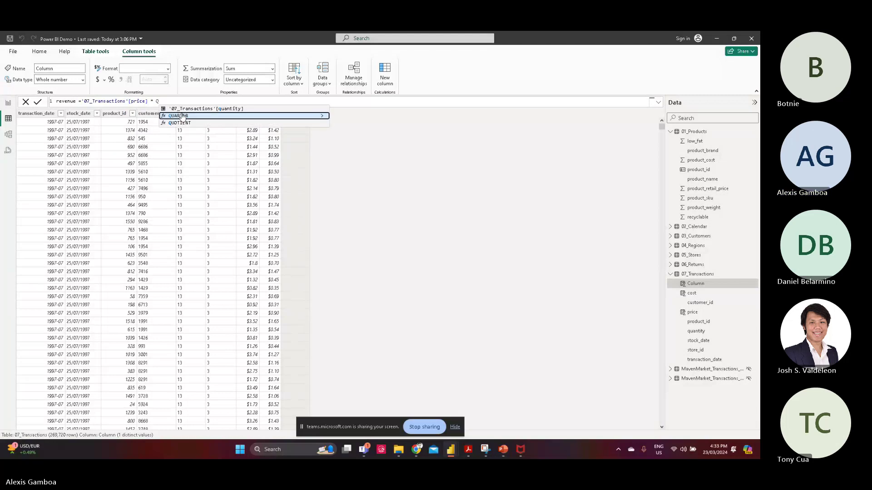
type("uant")
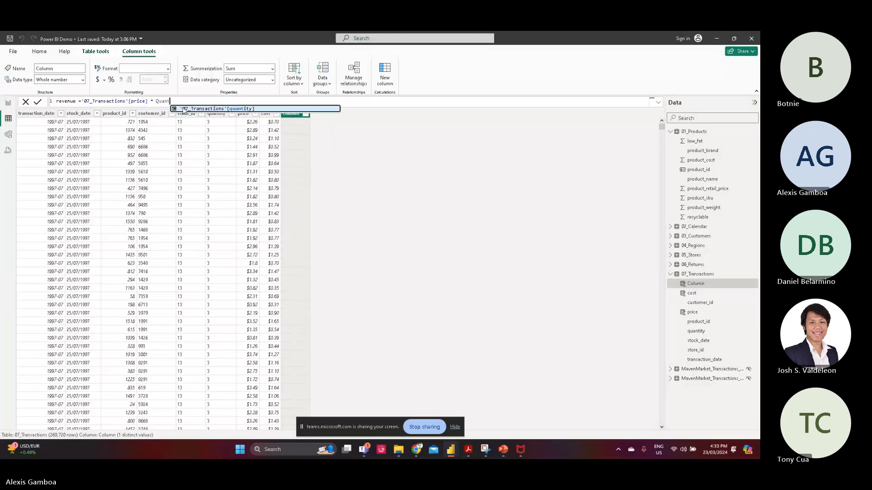
left_click(184, 109)
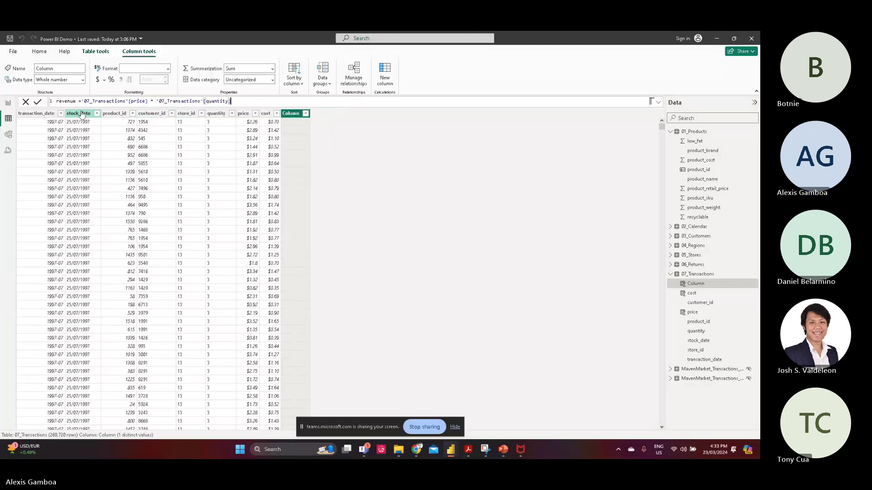
left_click(38, 103)
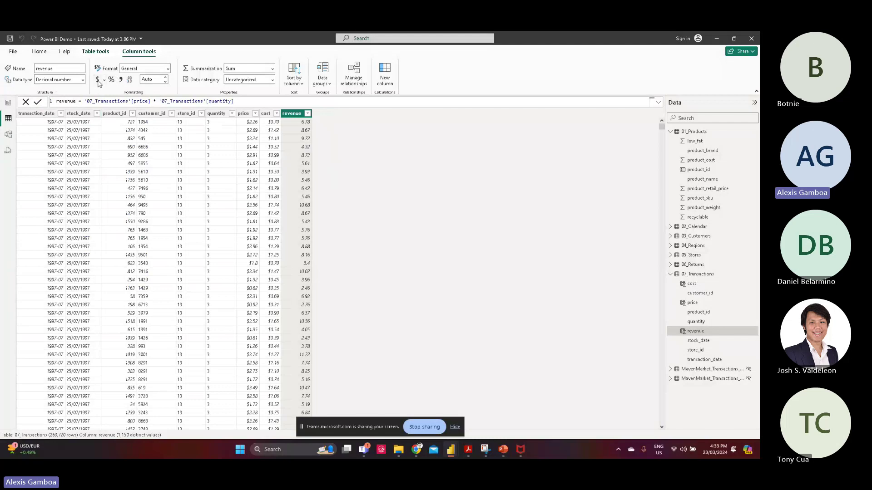
left_click(98, 81)
Step: Add a calculated column total_cost = '07_Transactions'[cost] * '07_Transactions'[quantity] and format it as currency
left_click(386, 79)
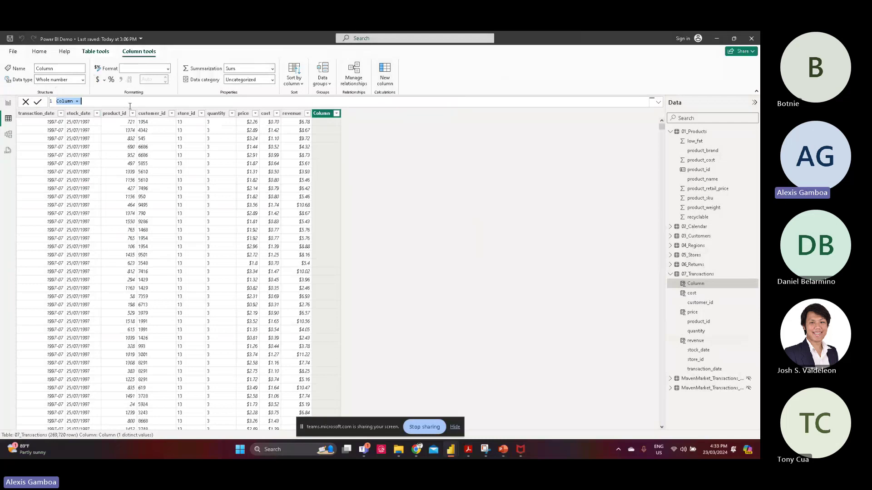
type("total_cost = cost")
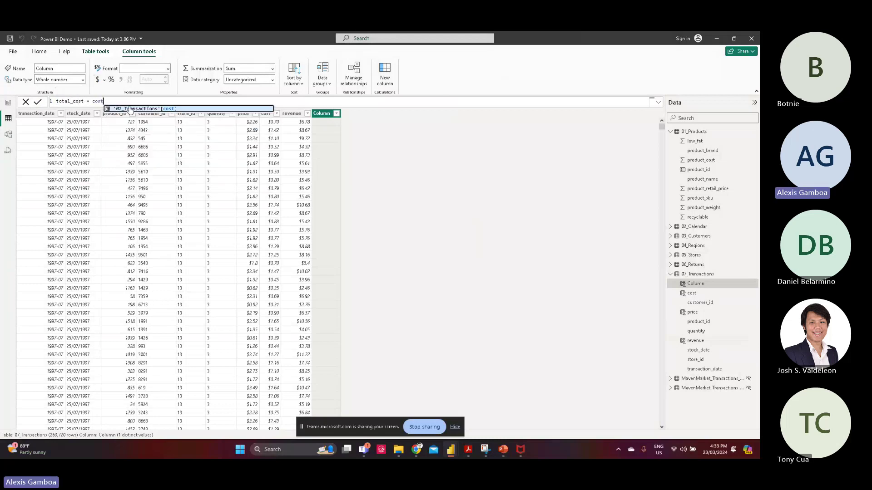
left_click(130, 109)
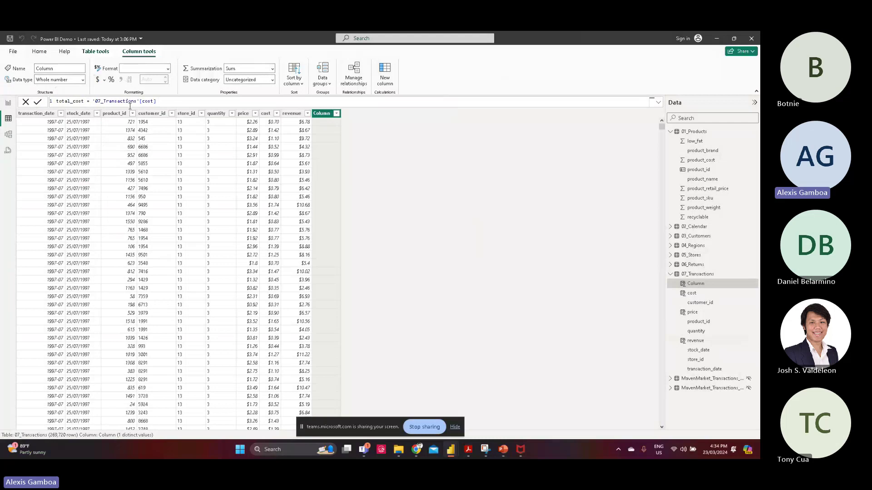
type("* quanti")
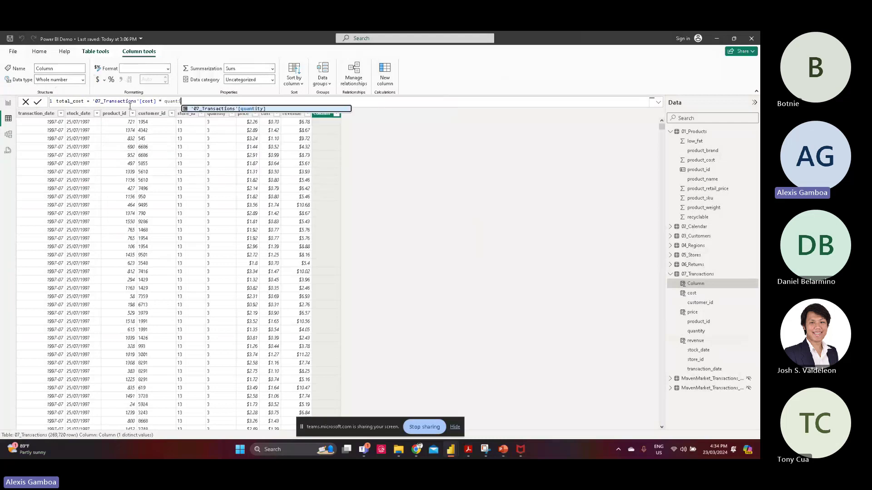
left_click(209, 109)
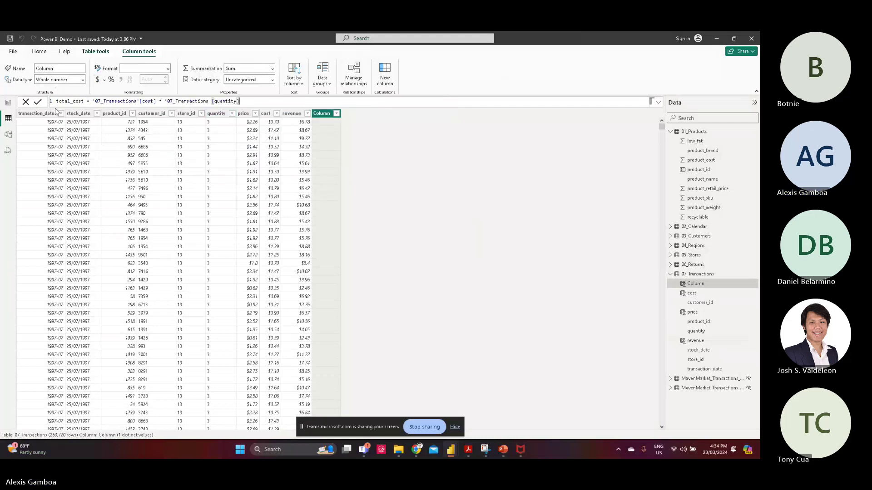
left_click(39, 102)
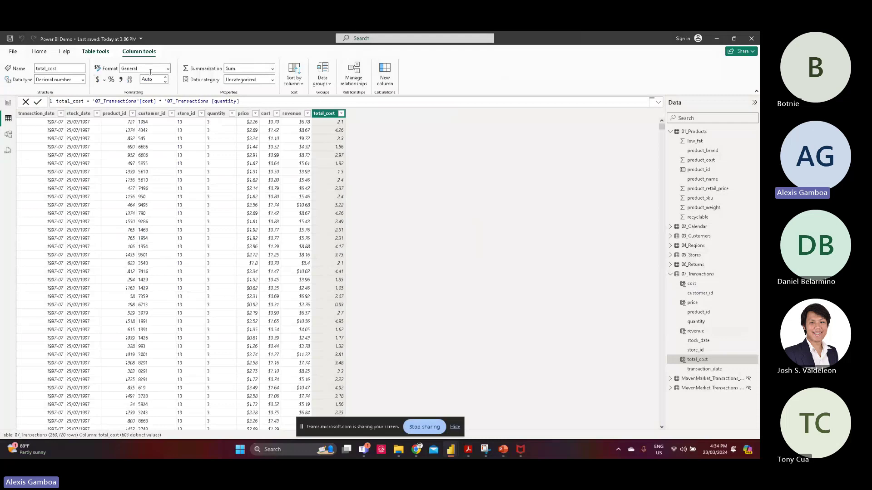
left_click(98, 81)
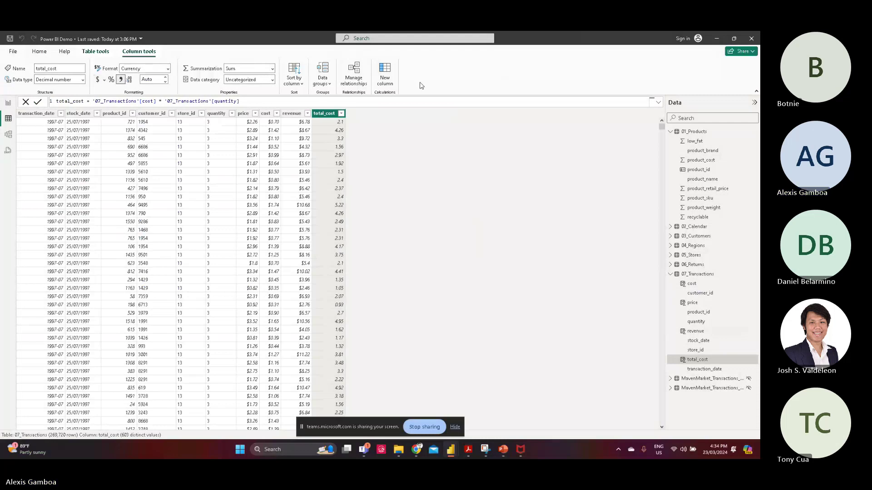
Step: Add a calculated column profit = '07_Transactions'[revenue] - '07_Transactions'[total_cost] to the 07_Transactions table
left_click(385, 72)
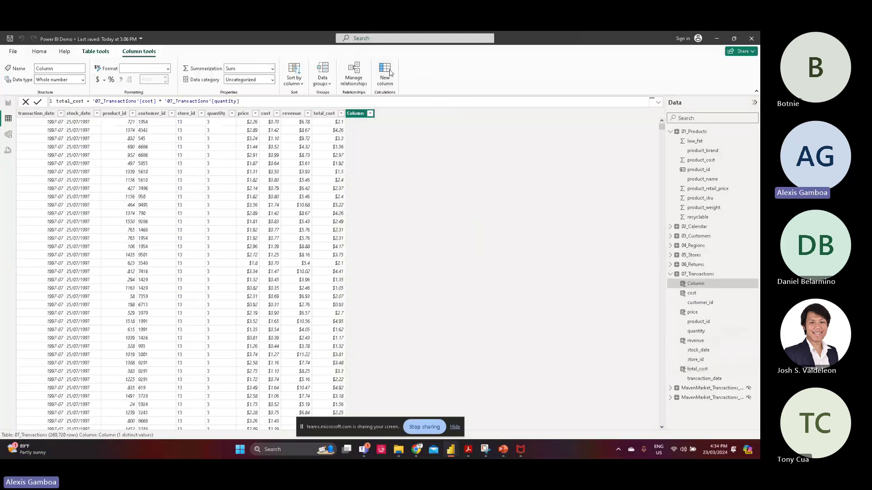
type("profi")
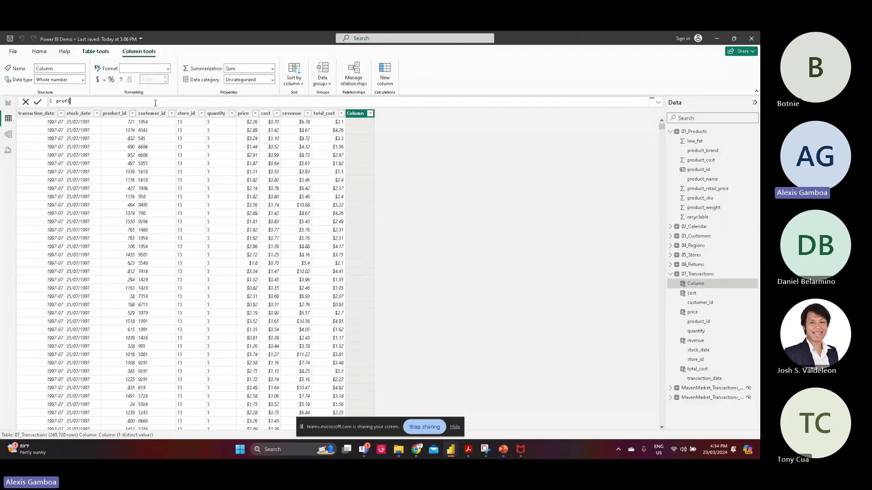
type("t = reven")
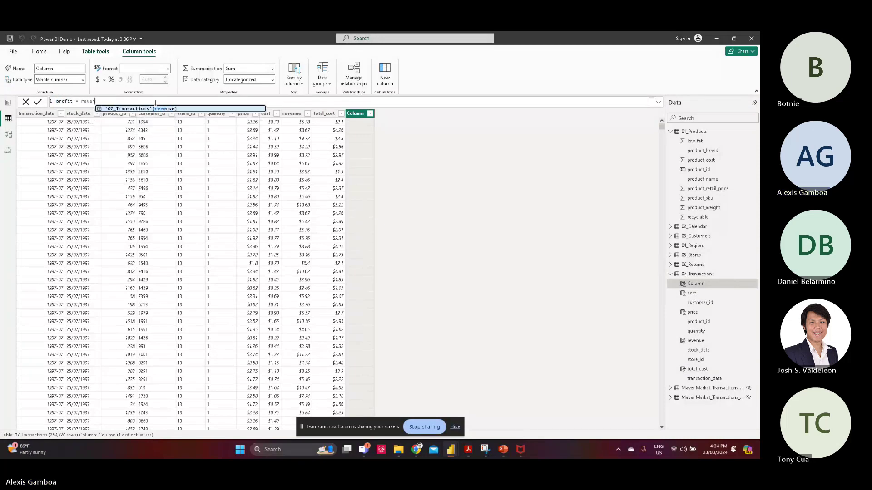
key("Tab")
type("- total")
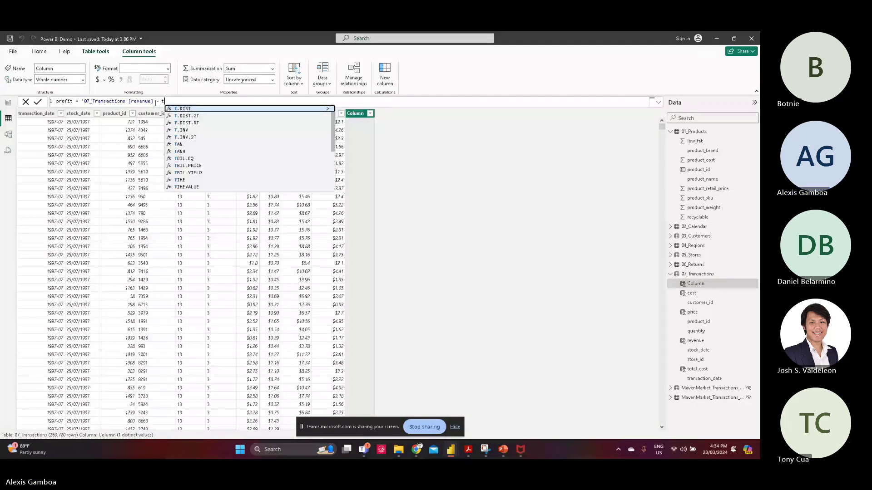
key("Up")
key("Up")
key("Tab")
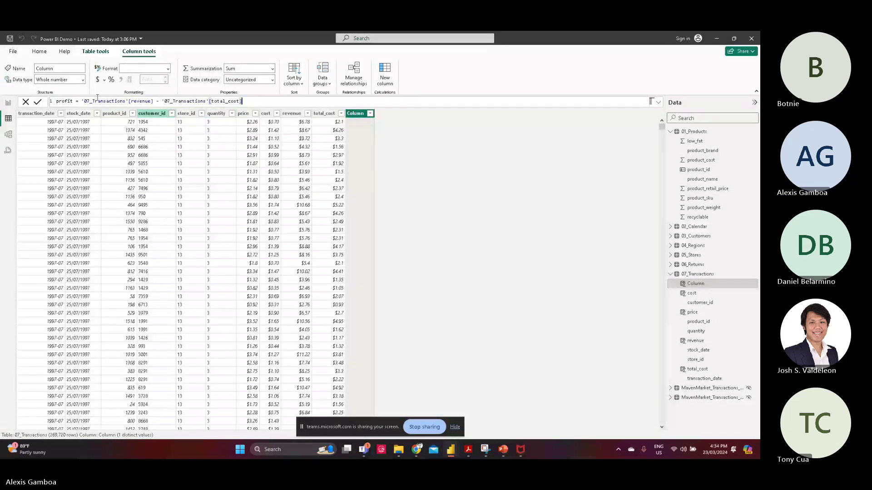
left_click(38, 102)
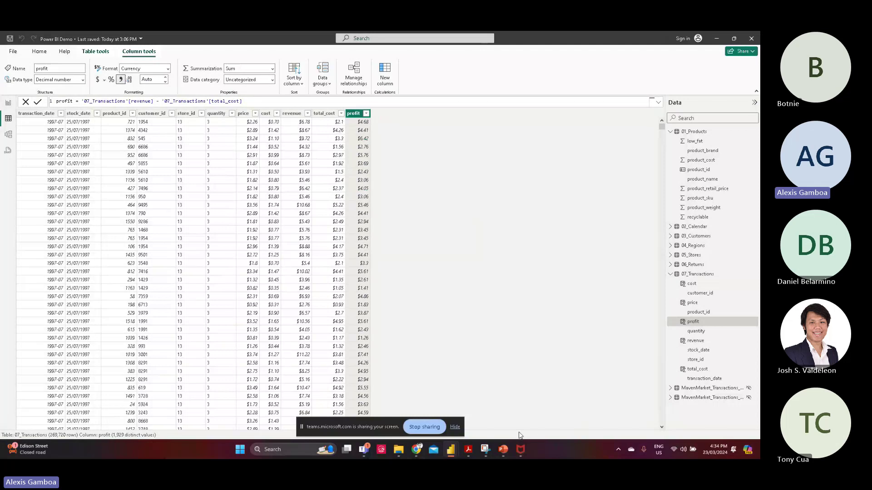
Step: Switch to the PowerPoint presentation and delete the total weight item from the exercise list on slide 47
left_click(503, 450)
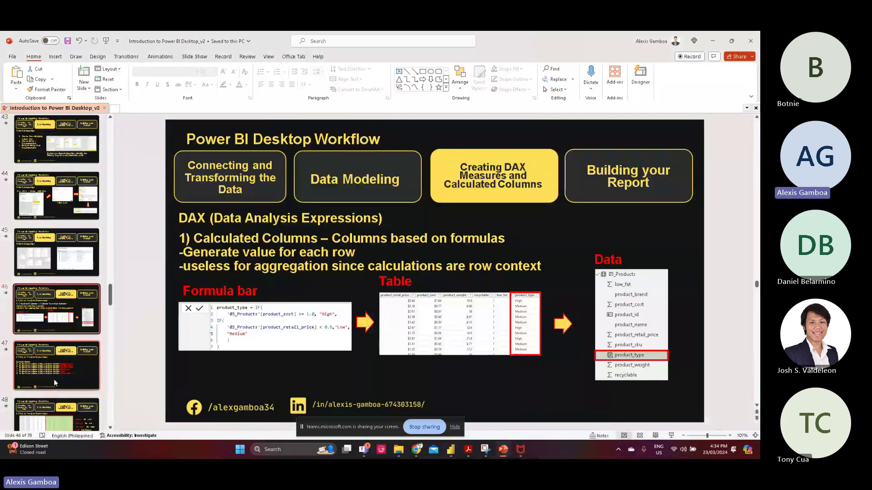
left_click(67, 373)
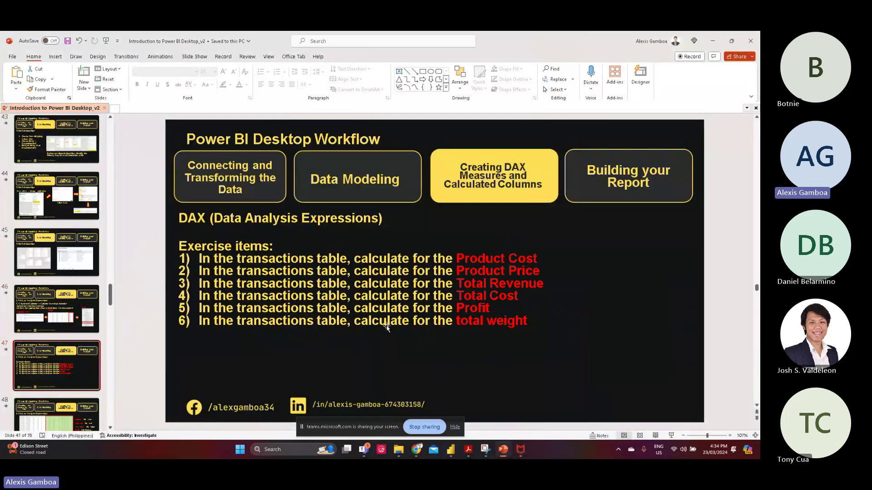
left_click_drag(537, 319, 210, 322)
left_click(549, 316)
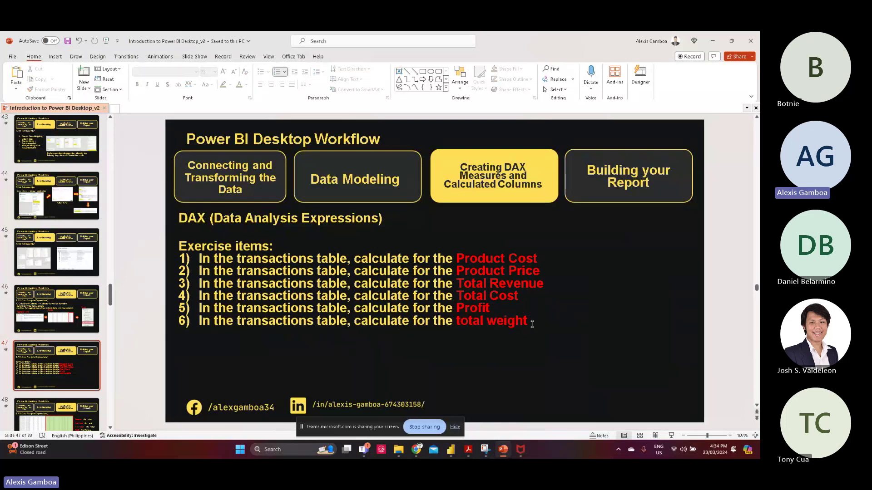
left_click_drag(532, 320, 191, 334)
key("BackSpace")
key("BackSpace")
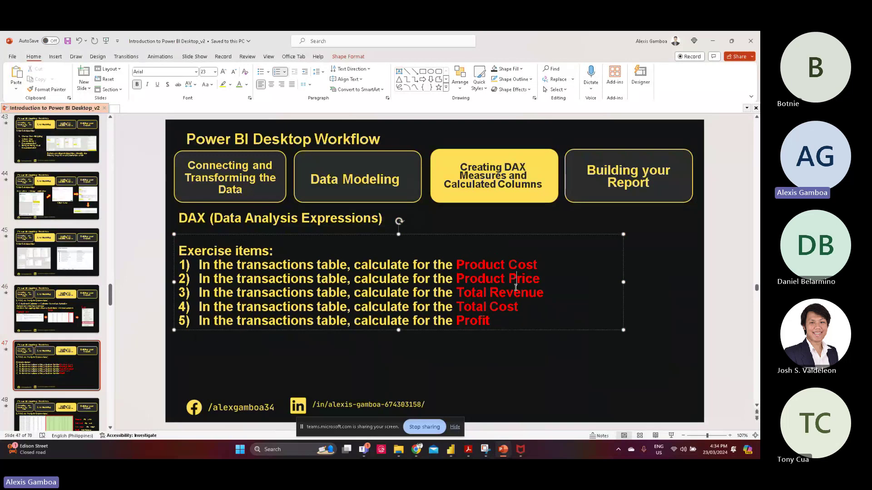
Step: Leave the exercise list and go to slide 48 of the presentation
left_click(487, 320)
left_click(88, 366)
left_click(88, 423)
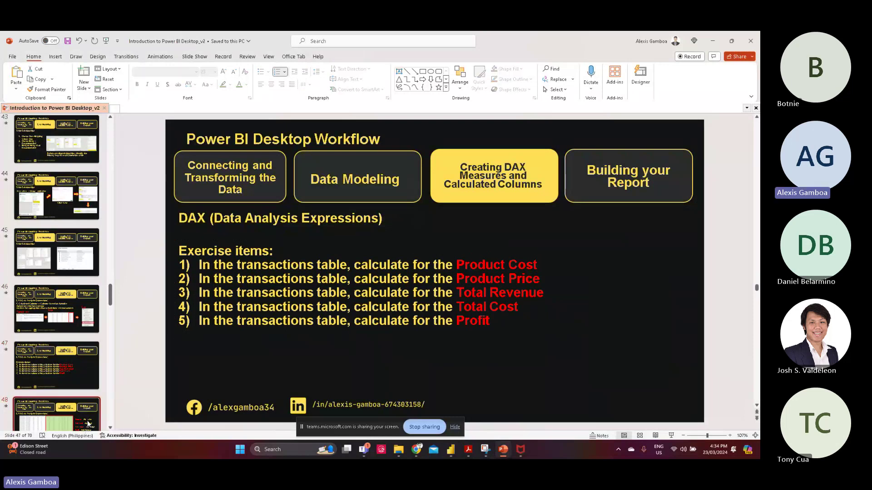
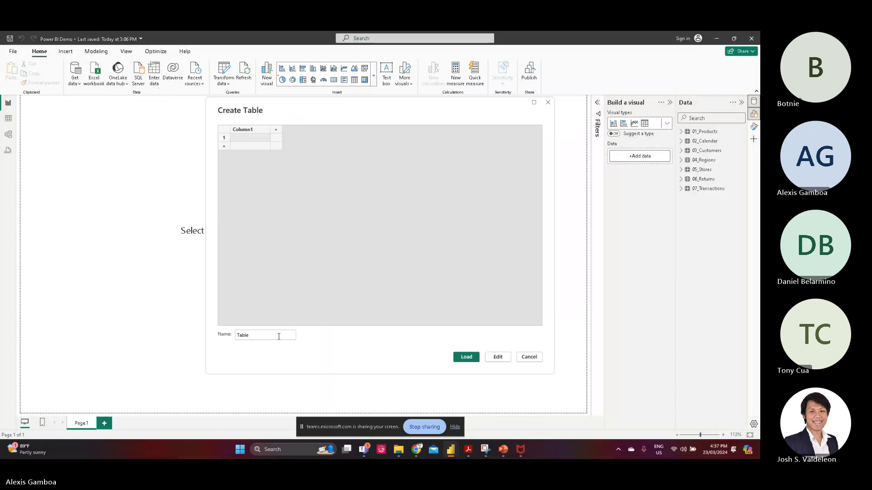
Step: Name the new blank table Measures Table, load it and apply the pending query changes
type("Measure")
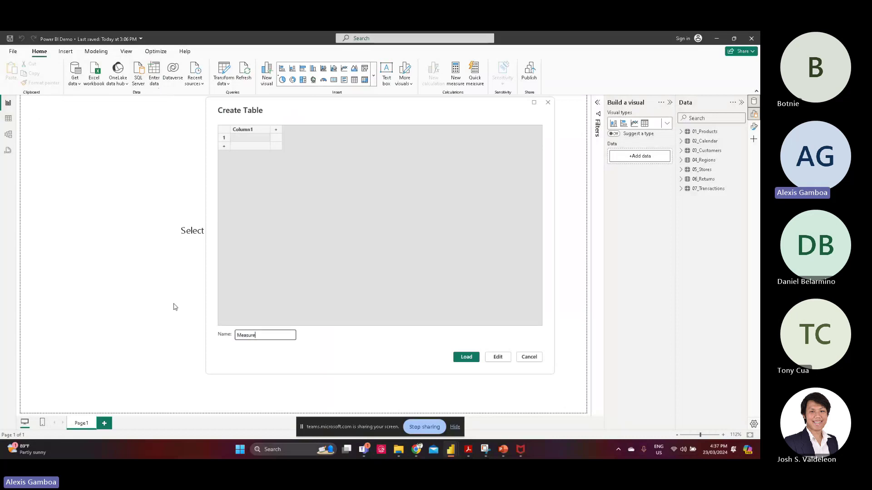
type("s Table")
left_click(467, 357)
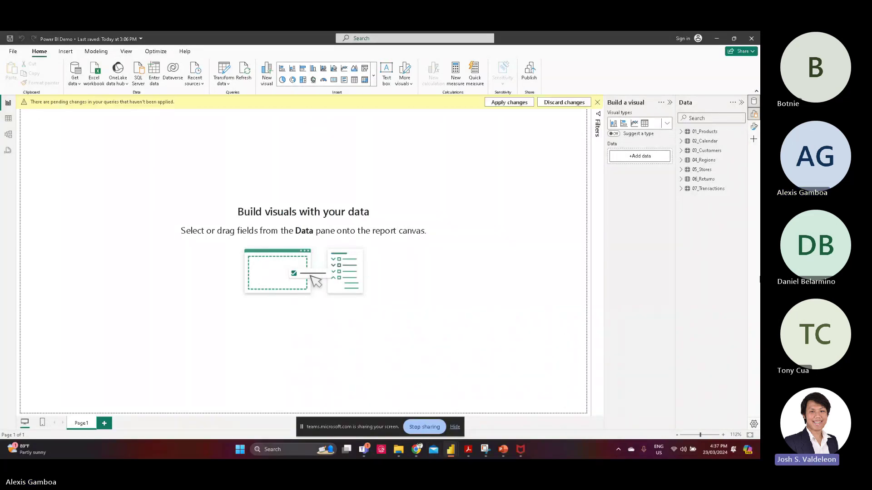
left_click(505, 101)
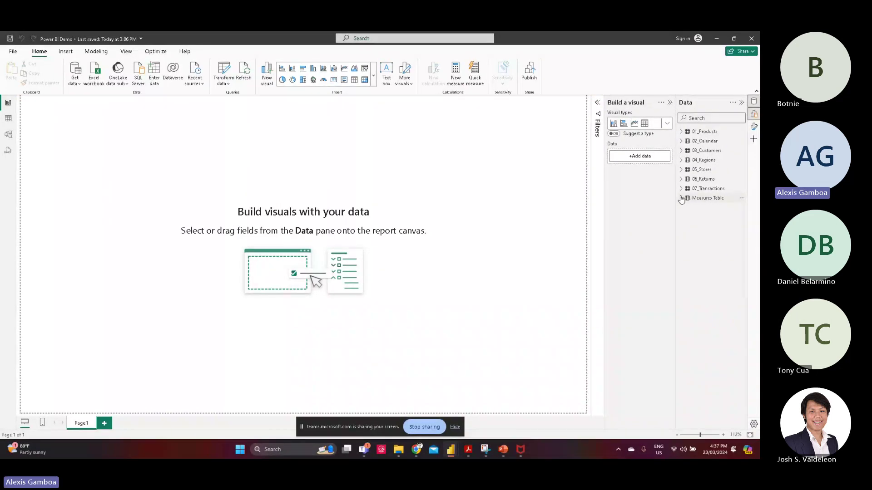
Step: Expand the Measures Table in the data list and view the commands available for it
left_click(707, 200)
left_click(712, 209)
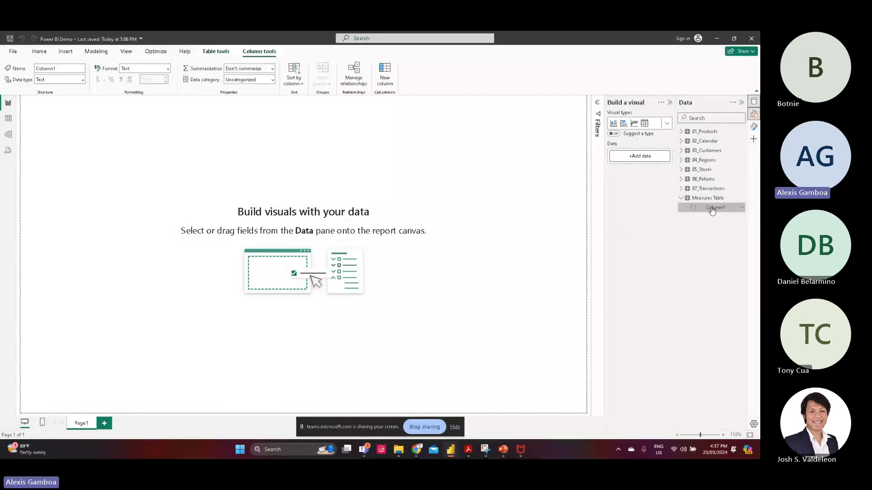
left_click(716, 201)
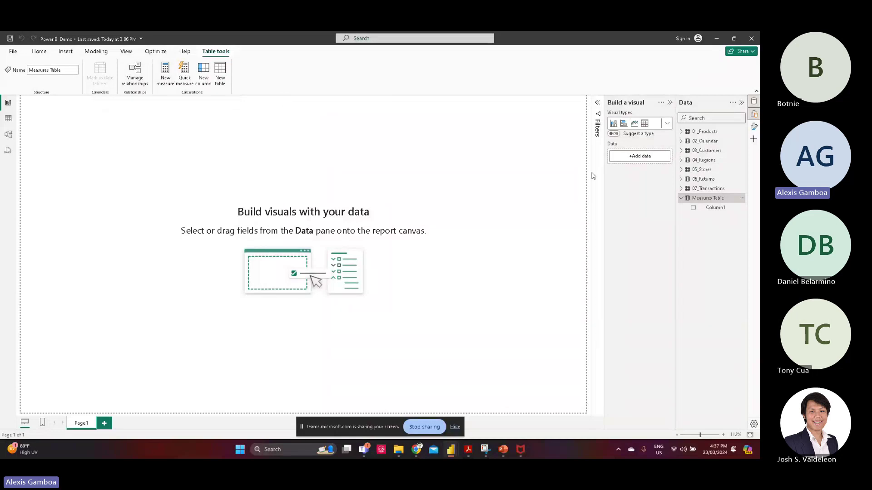
right_click(705, 200)
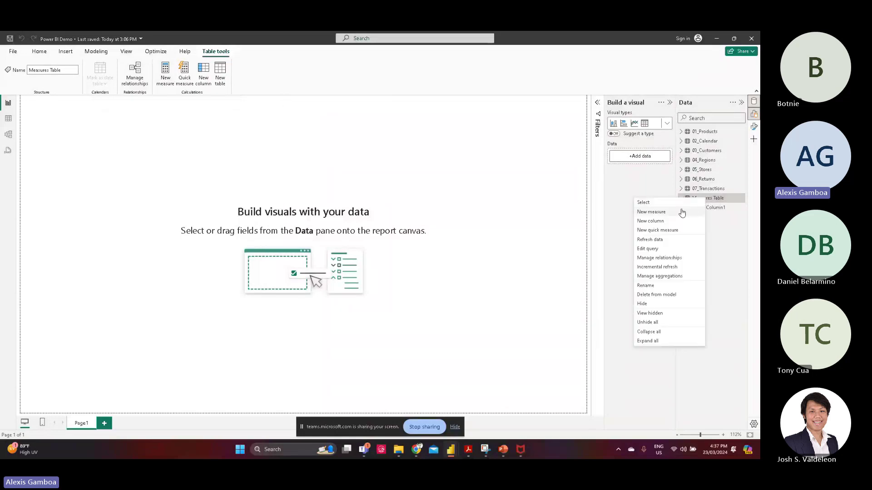
key("Escape")
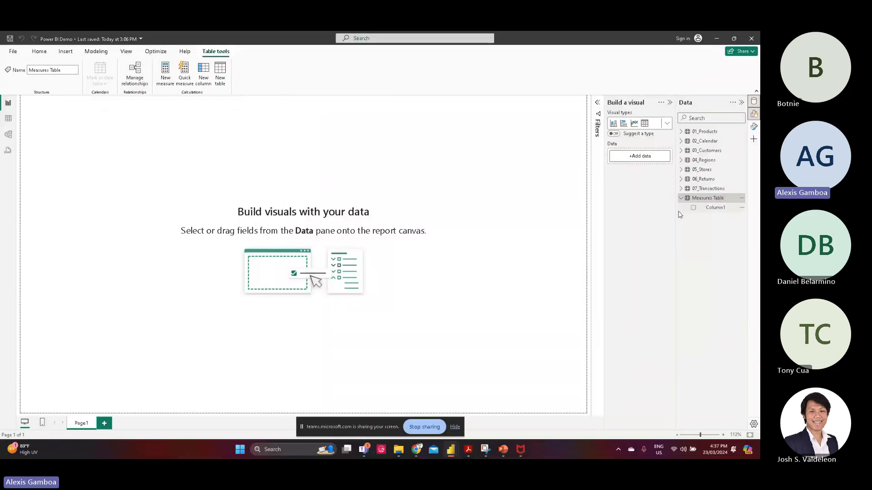
Step: Switch to the PowerPoint presentation and highlight the exercise item about the total revenue measure on slide 56
left_click(505, 452)
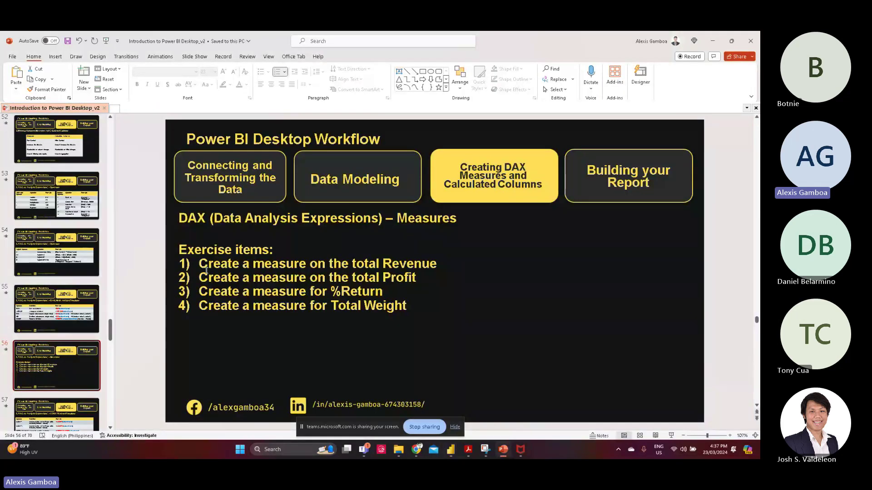
left_click_drag(201, 269, 428, 262)
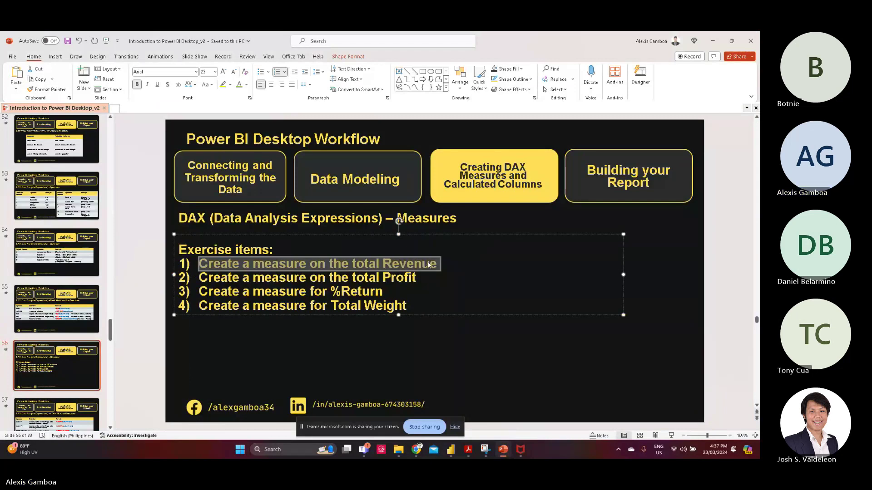
Step: Switch back to Power BI and create the measure _01_Revenue = CALCULATE(SUM('07_Transactions'[revenue])) in the Measures Table
key("alt+Tab")
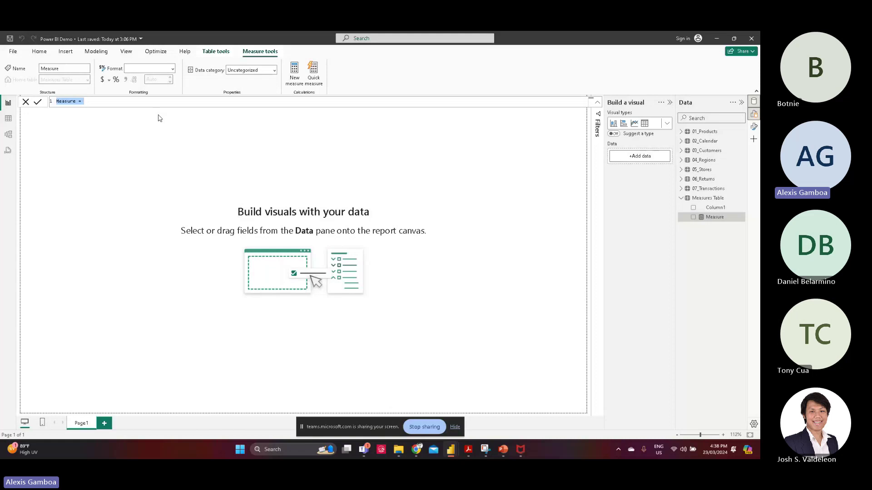
type("_01_Revenue ")
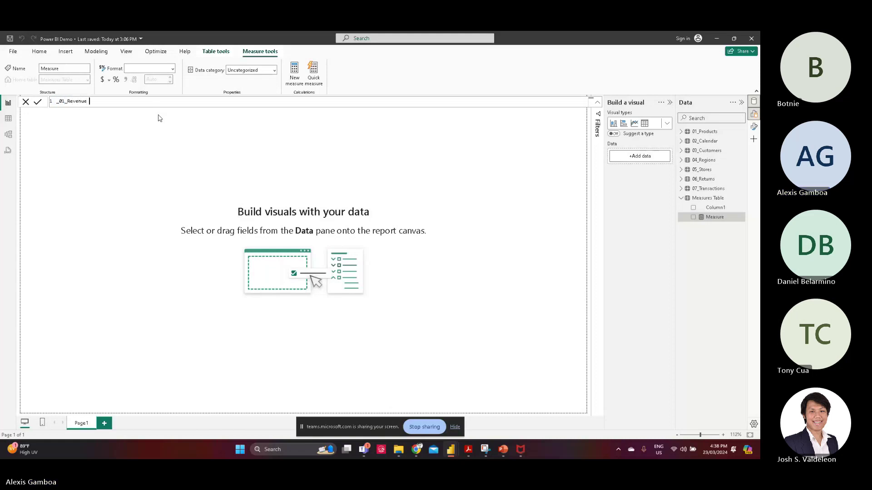
type("= calculATE")
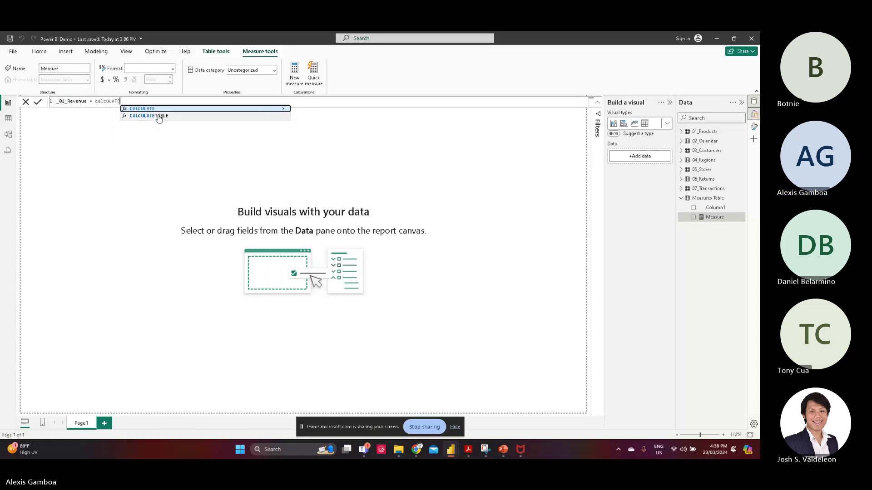
key("Tab")
key("shift+Return")
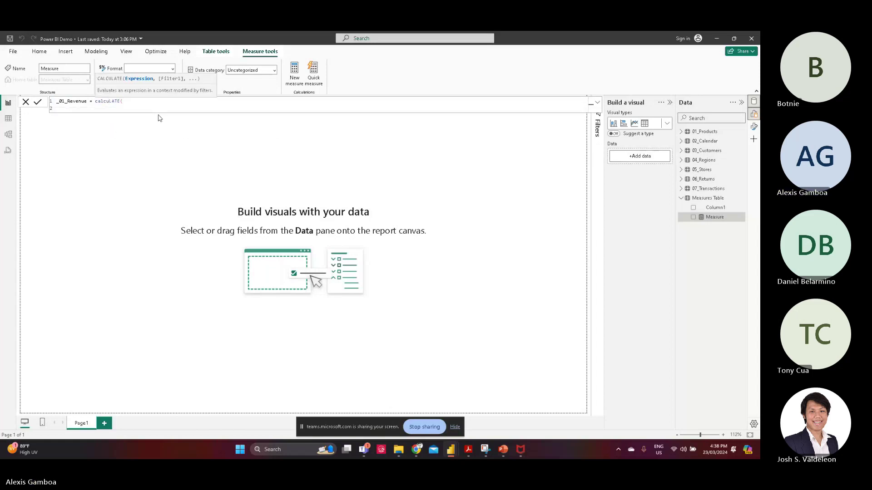
type("SUM(")
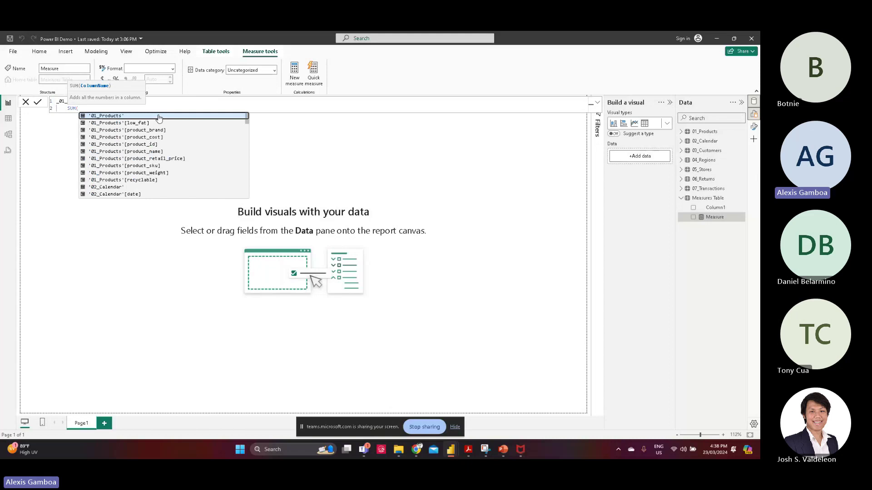
type("reve")
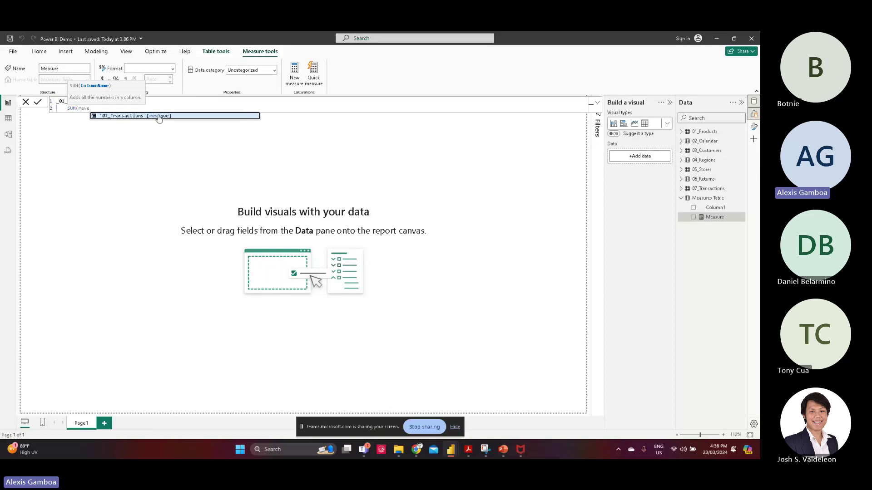
key("Tab")
type(")")
key("shift+Return")
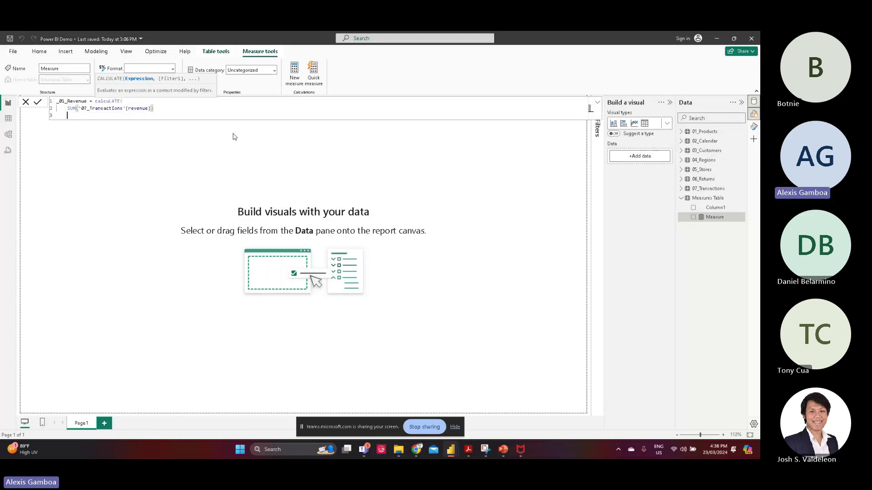
type(")")
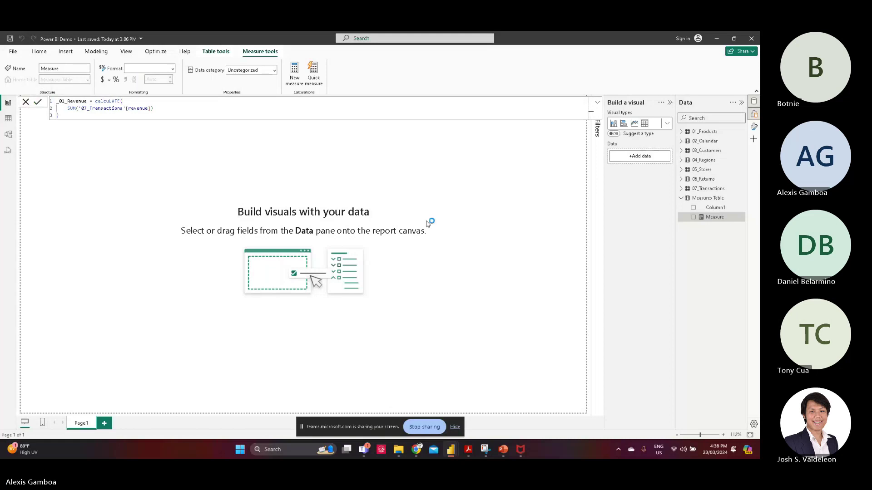
key("Return")
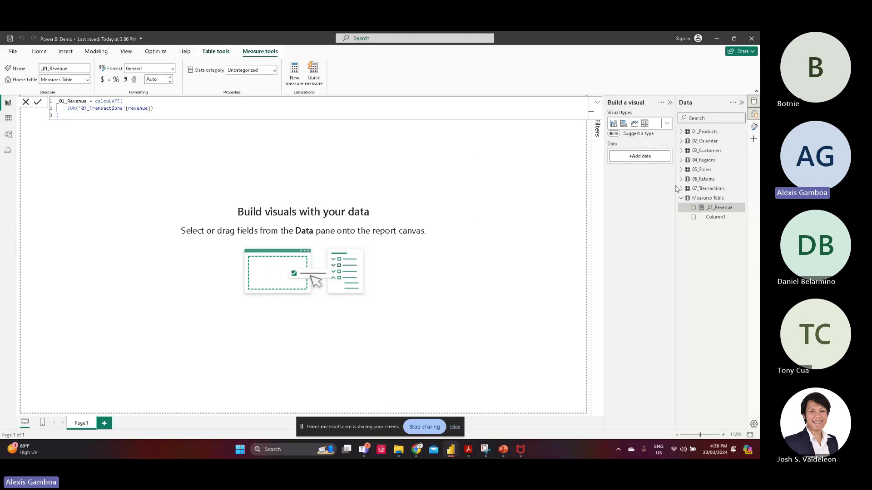
Step: Add an empty matrix visual to Page 1, move it away from the page corner and widen it
left_click(754, 100)
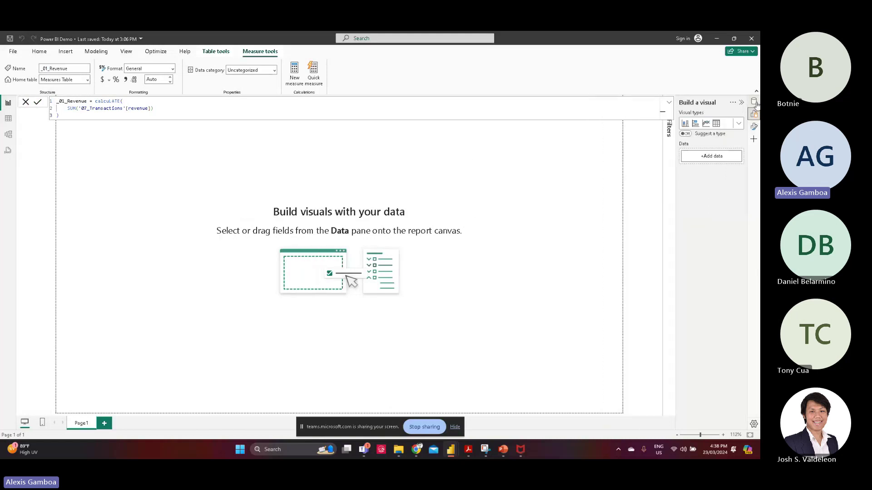
left_click(754, 100)
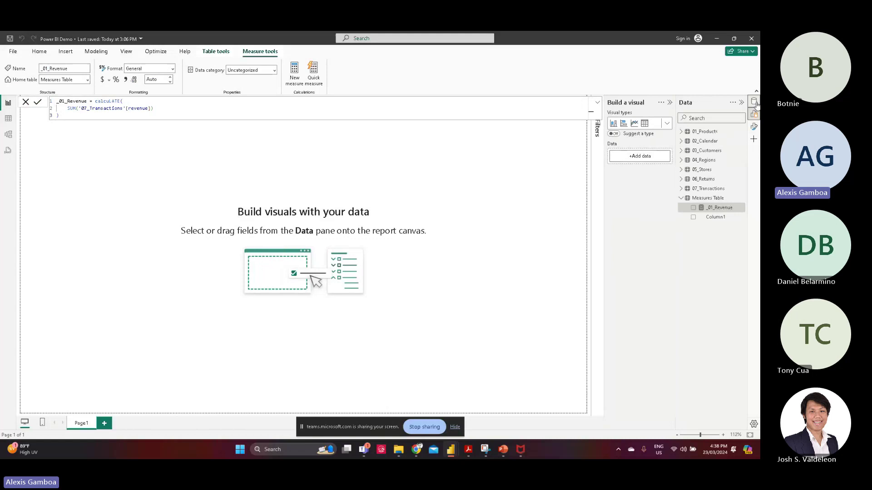
left_click(667, 123)
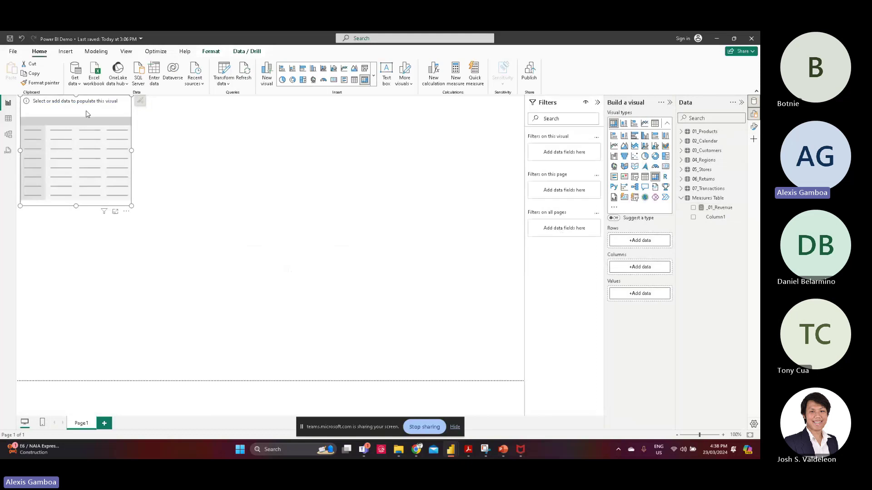
left_click_drag(86, 111, 219, 135)
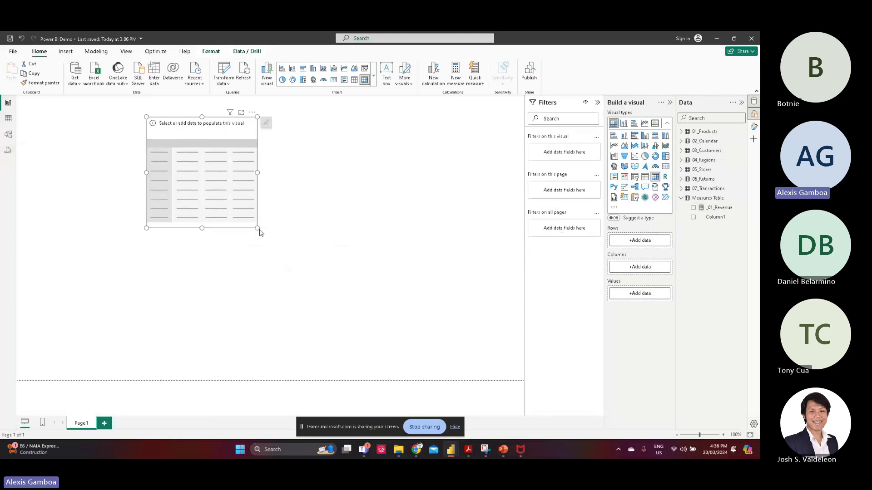
left_click_drag(257, 173, 331, 173)
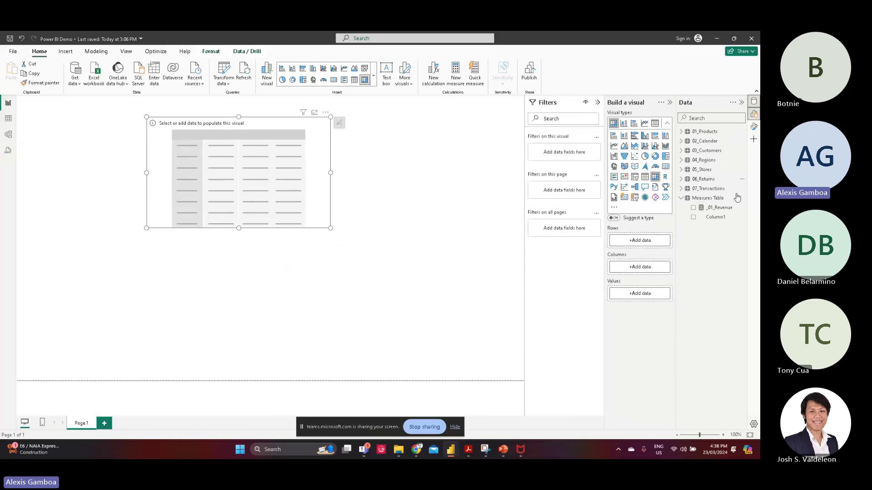
Step: Put store_id from 07_Transactions in the matrix rows and the _01_Revenue measure in its values
left_click(682, 188)
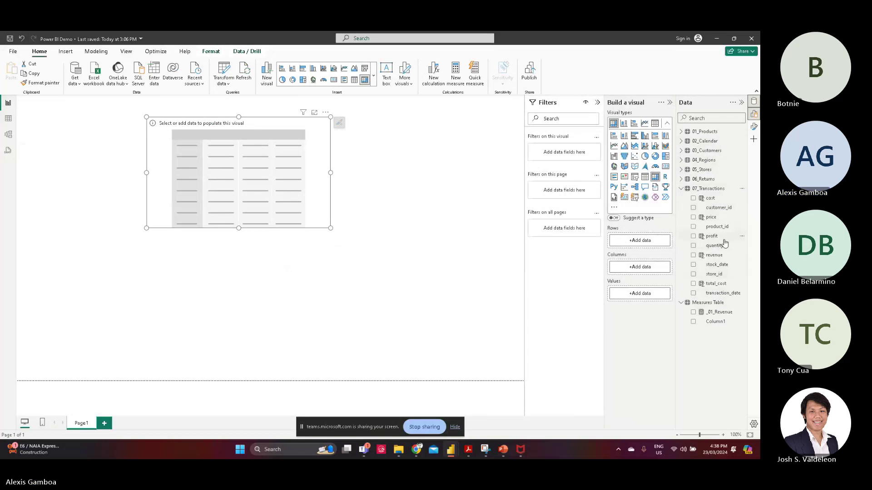
left_click_drag(723, 278, 192, 187)
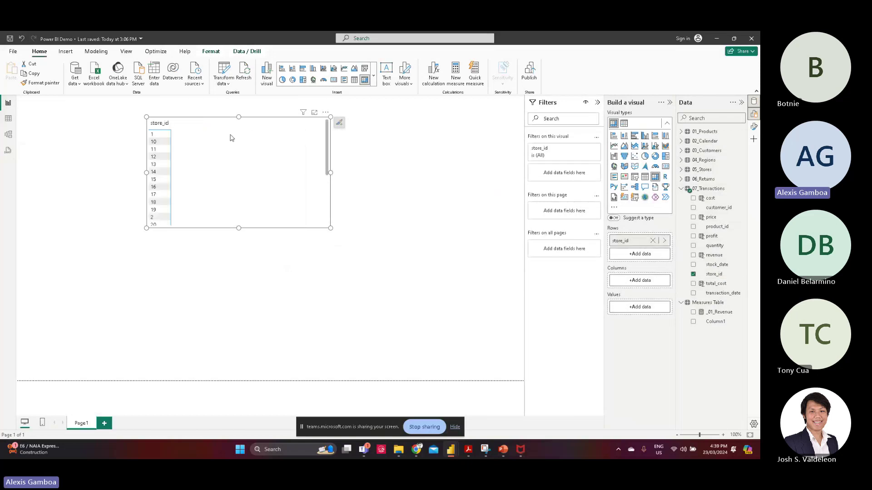
left_click(753, 129)
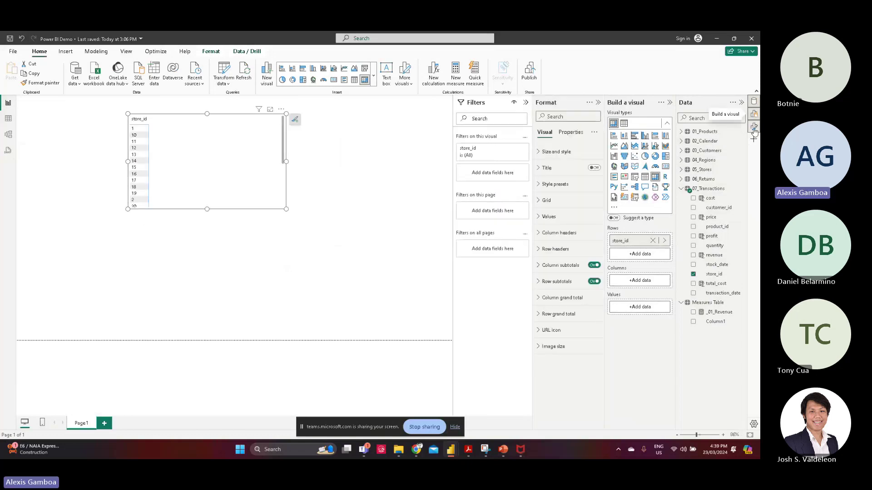
left_click(754, 128)
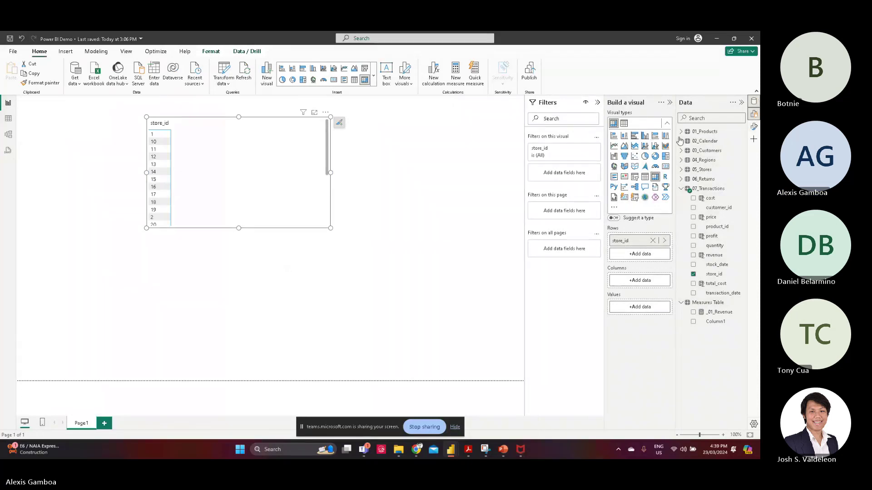
left_click(684, 192)
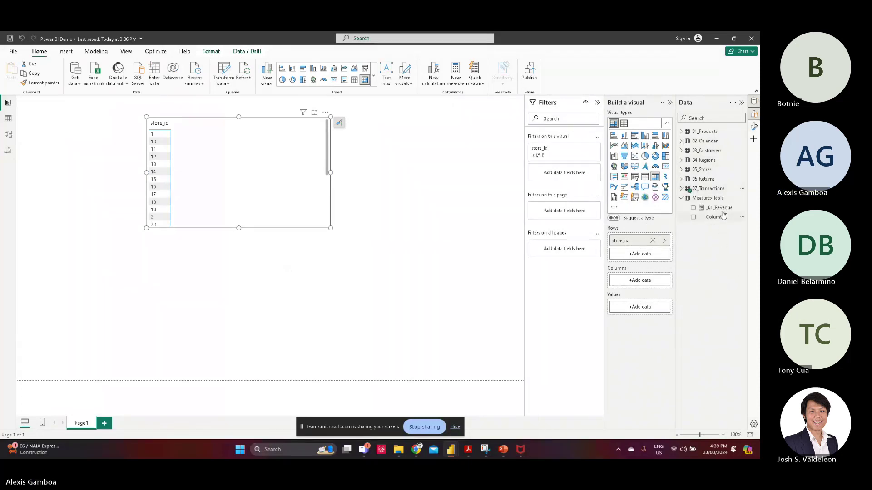
left_click_drag(720, 207, 259, 182)
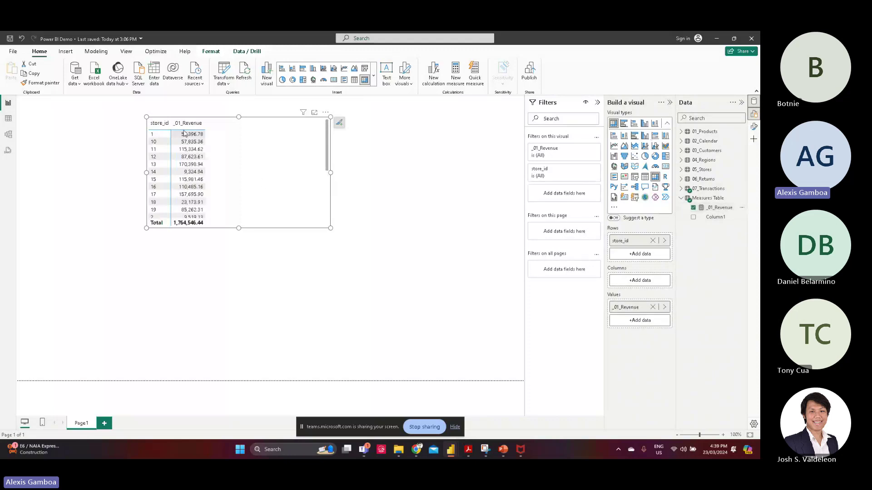
Step: Format the _01_Revenue measure as dollar currency without decimals and narrow the matrix to fit its two columns
left_click(724, 209)
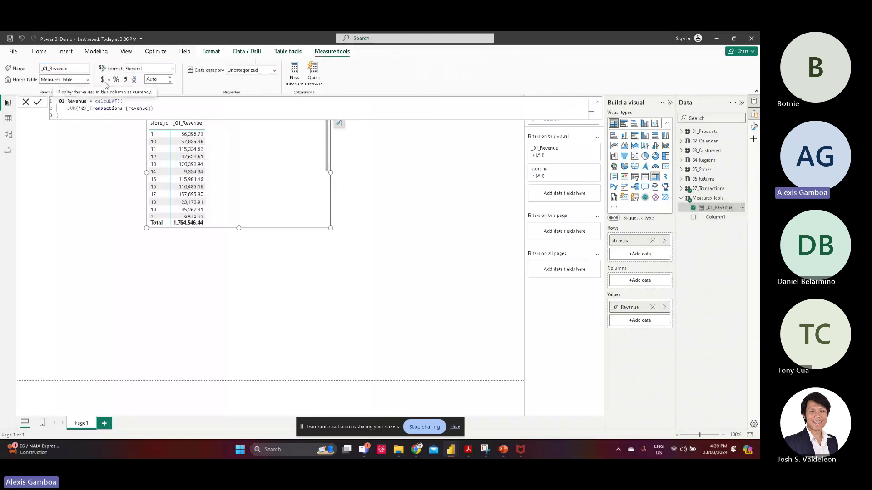
left_click(102, 82)
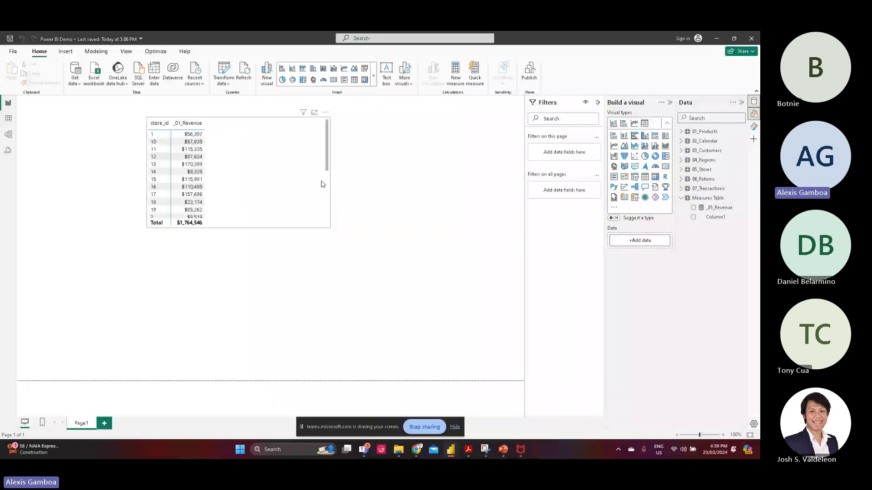
left_click(160, 126)
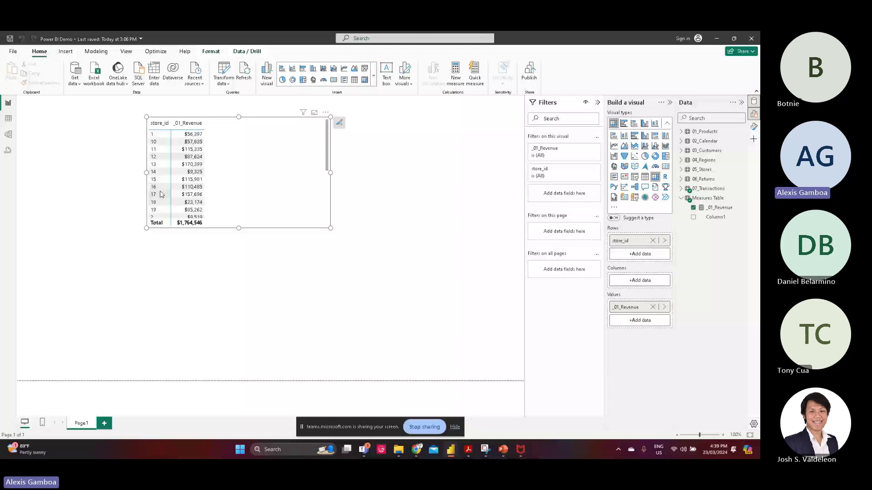
left_click_drag(330, 172, 244, 175)
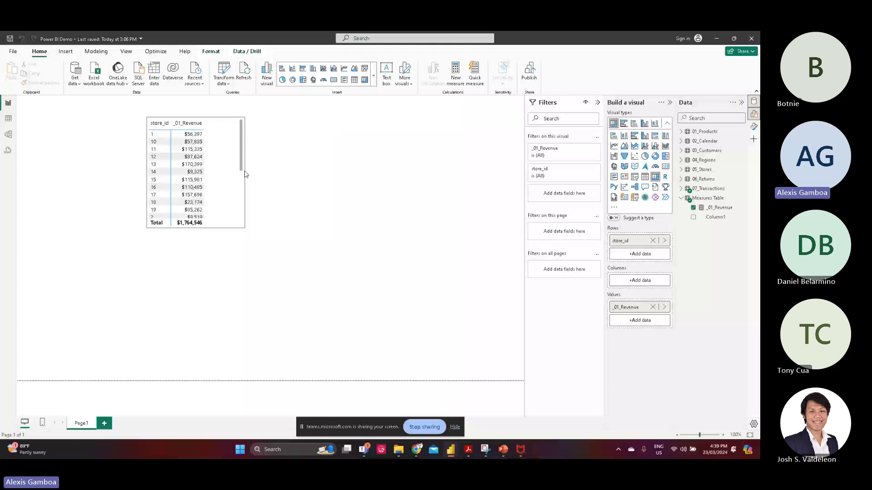
left_click_drag(245, 174, 226, 174)
Step: Add a card visual beside the matrix that shows the _01_Revenue measure
left_click(336, 182)
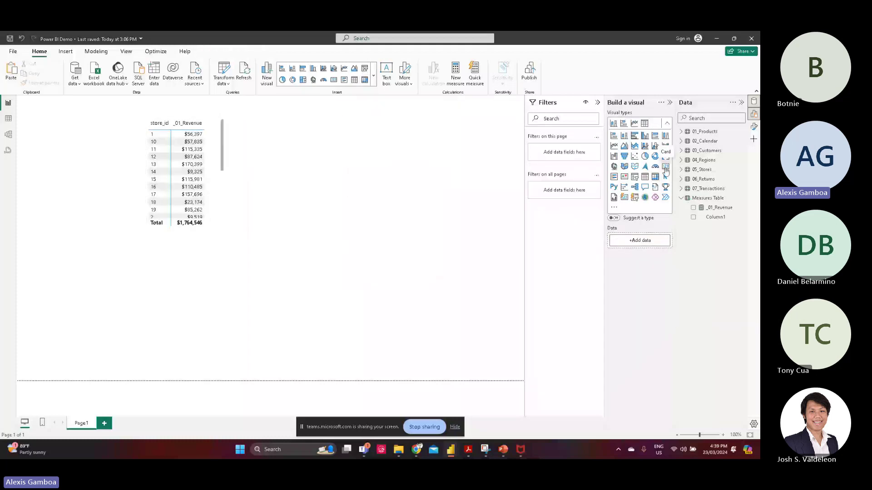
left_click(665, 168)
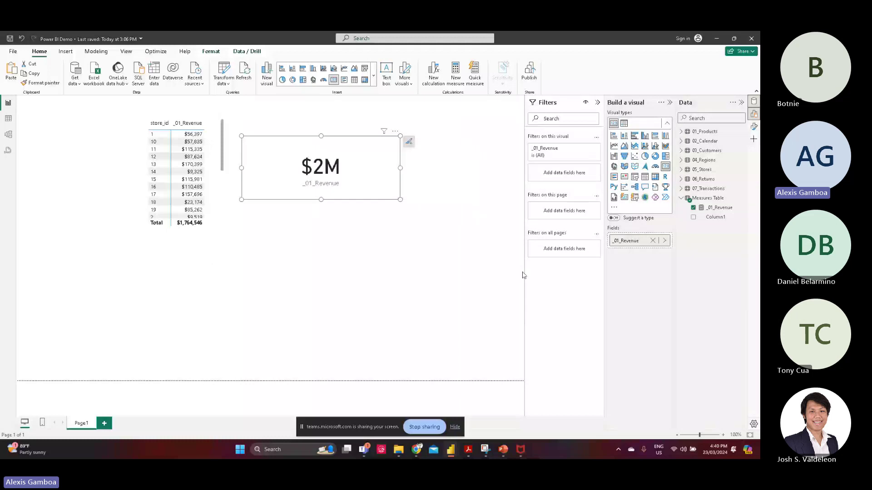
left_click(522, 276)
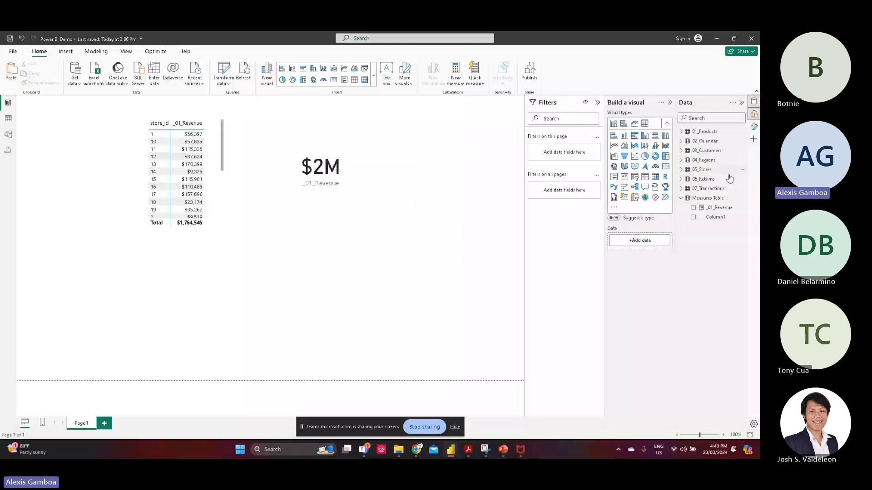
Step: Delete Column1 from the Measures Table
left_click(742, 217)
left_click(689, 289)
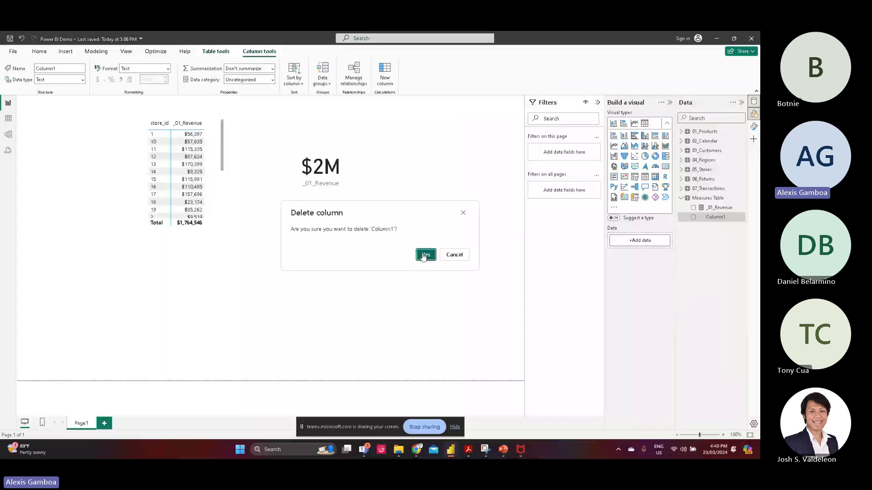
key("Return")
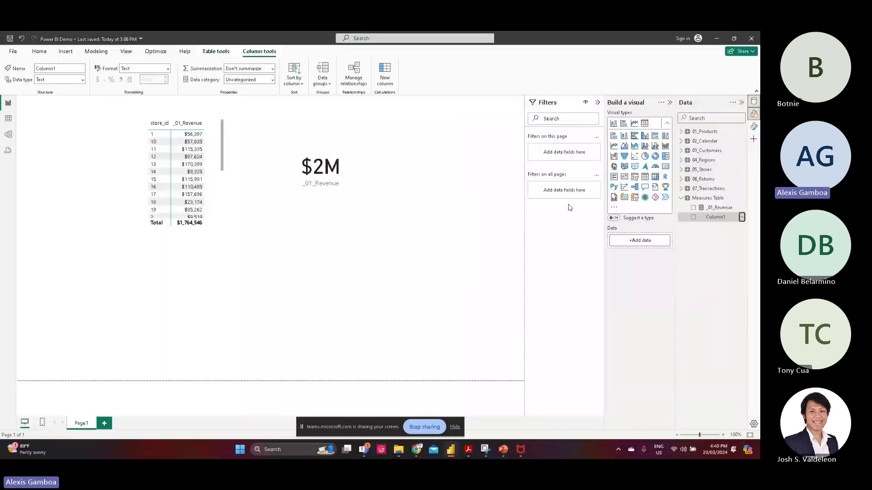
Step: Confirm the deletion of Column1 and open the _01_Revenue measure's formula
left_click(742, 219)
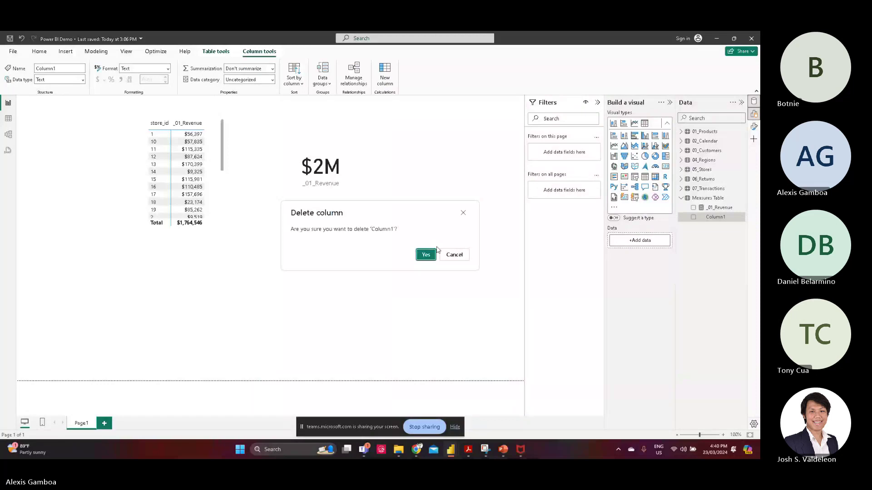
left_click(425, 255)
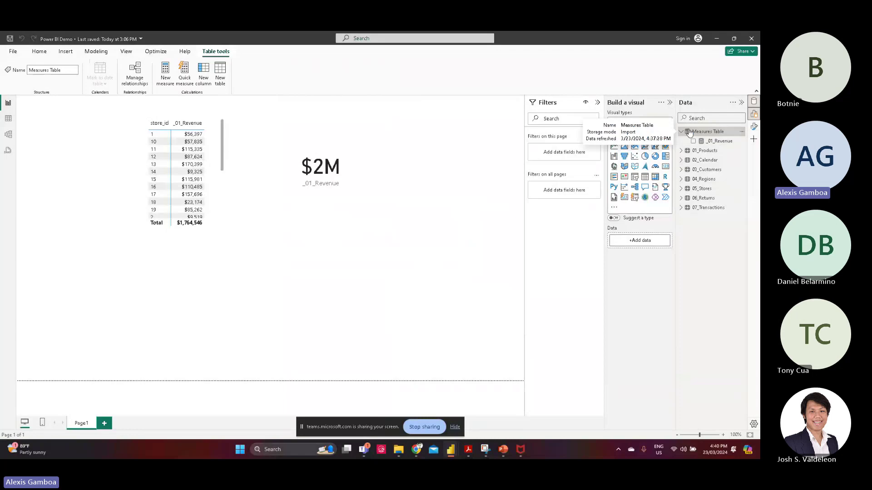
left_click(721, 142)
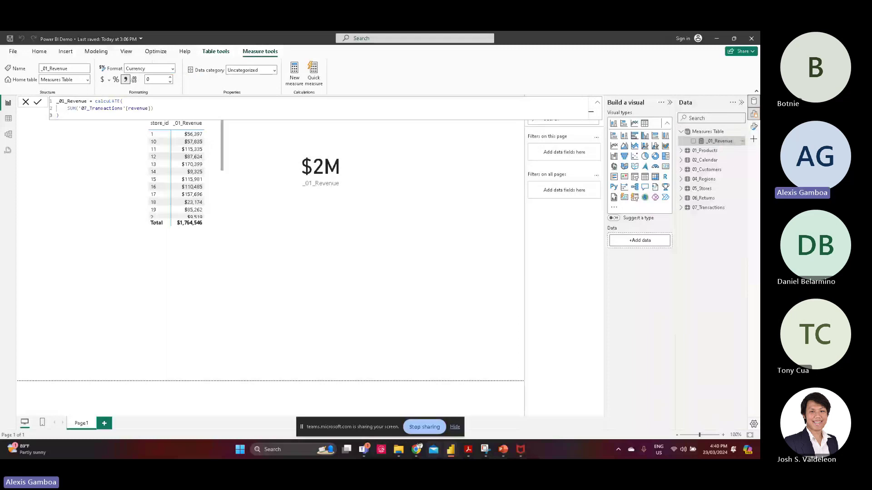
Step: Check the exercise items in PowerPoint, return to Power BI, place the card below the matrix and widen the matrix
left_click(503, 451)
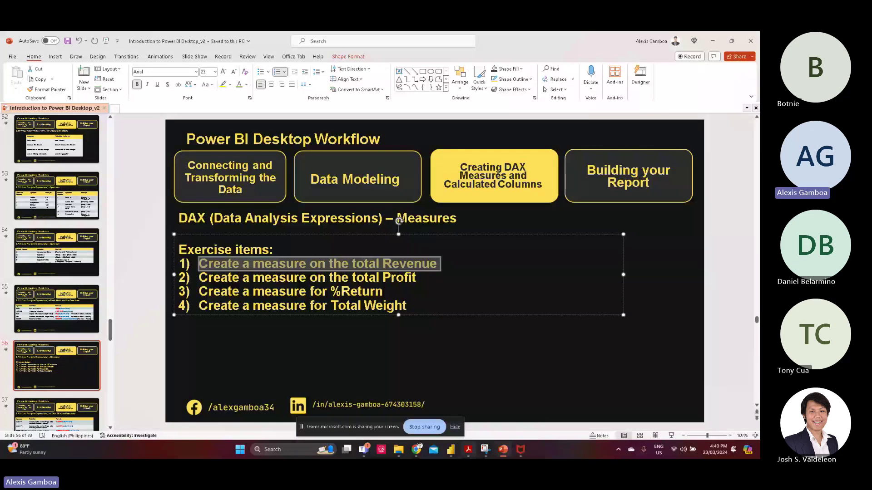
key("alt+Tab")
left_click(238, 181)
scroll(248, 180, "down", 5)
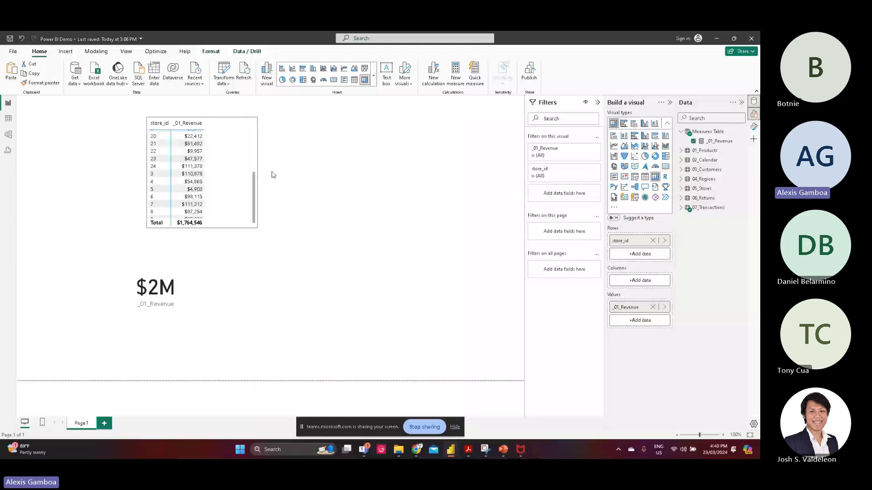
left_click_drag(273, 175, 292, 173)
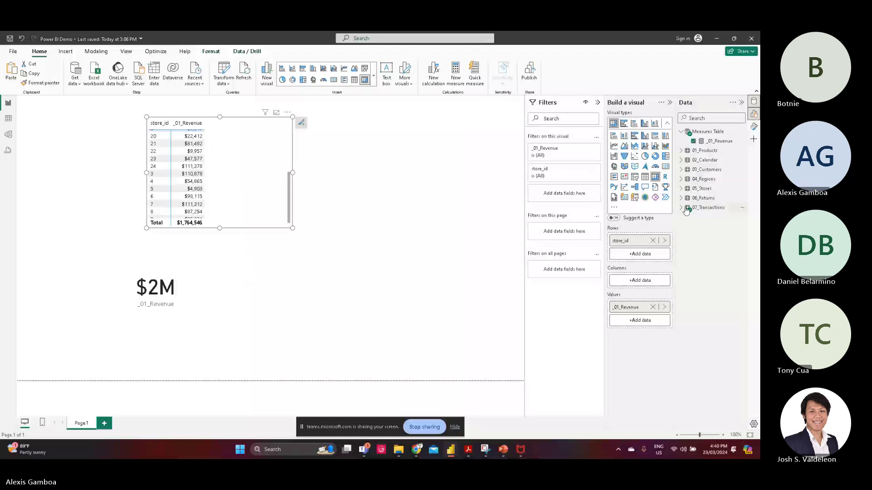
Step: Copy the whole _01_Revenue formula and paste it into a new measure in the Measures Table
left_click(719, 141)
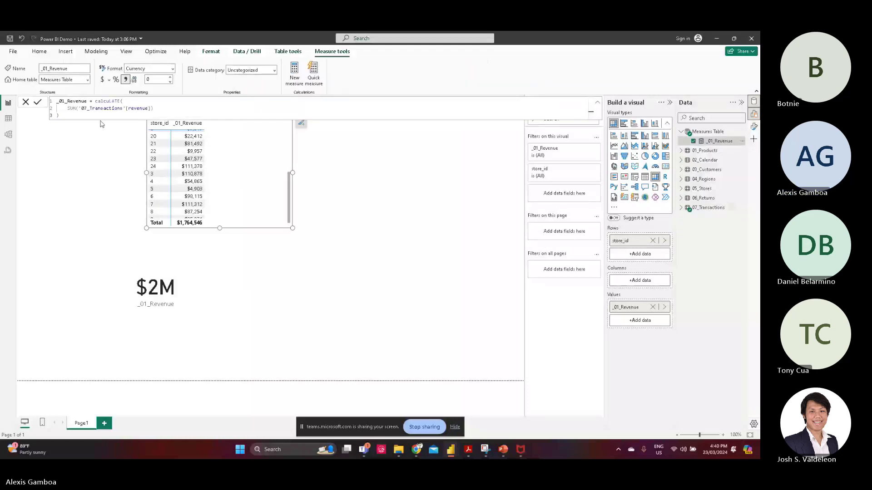
key("ctrl+a")
key("ctrl+c")
left_click(440, 257)
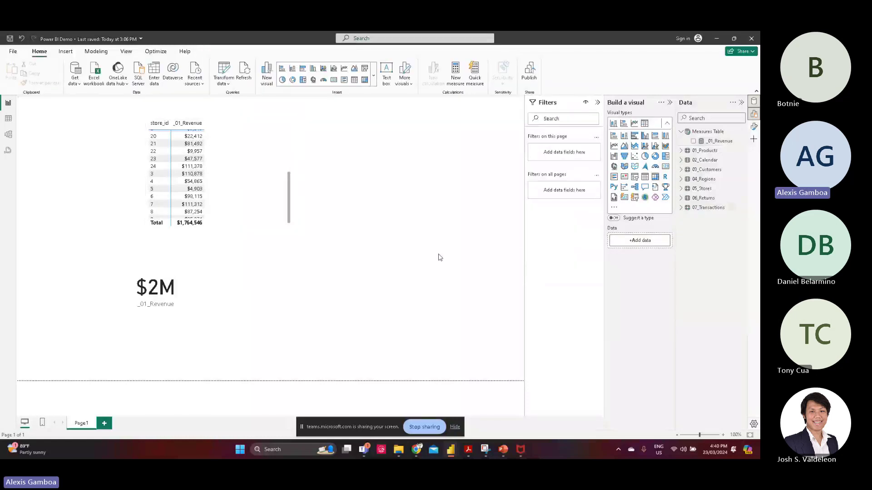
right_click(711, 132)
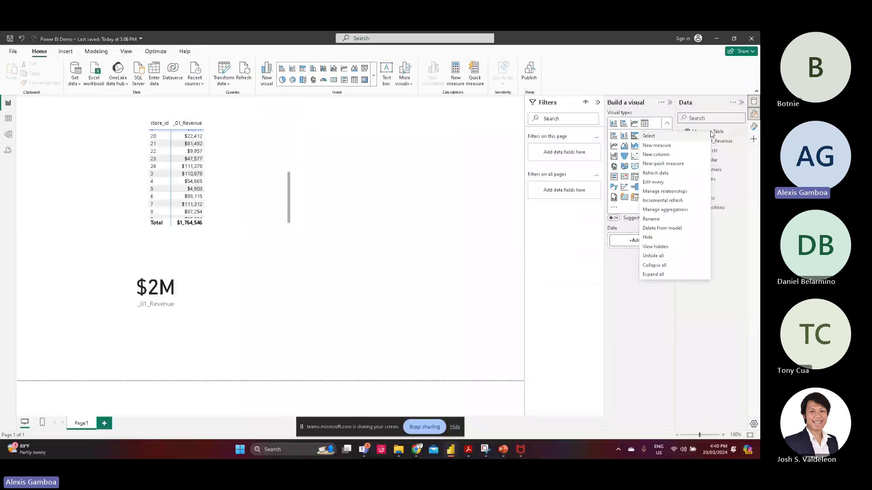
left_click(659, 145)
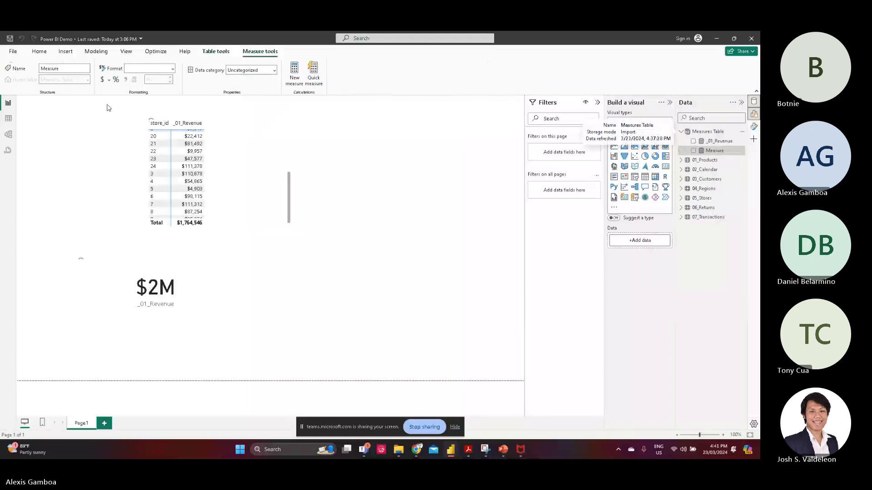
key("ctrl+v")
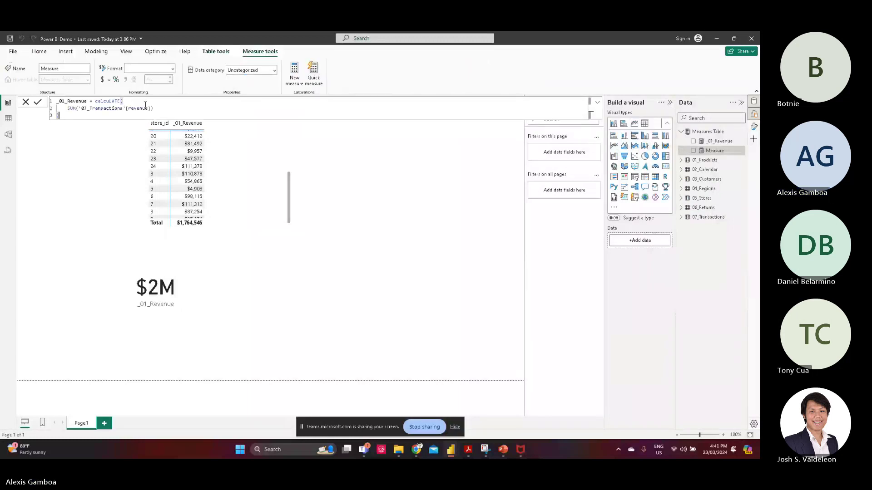
Step: Make the new measure sum '07_Transactions'[profit] and name it _02_Profit
left_click_drag(154, 108, 79, 108)
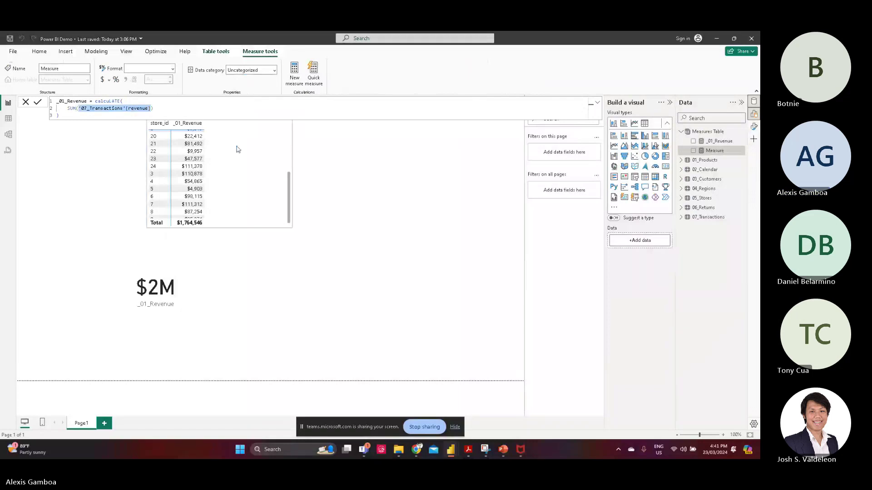
type("profit")
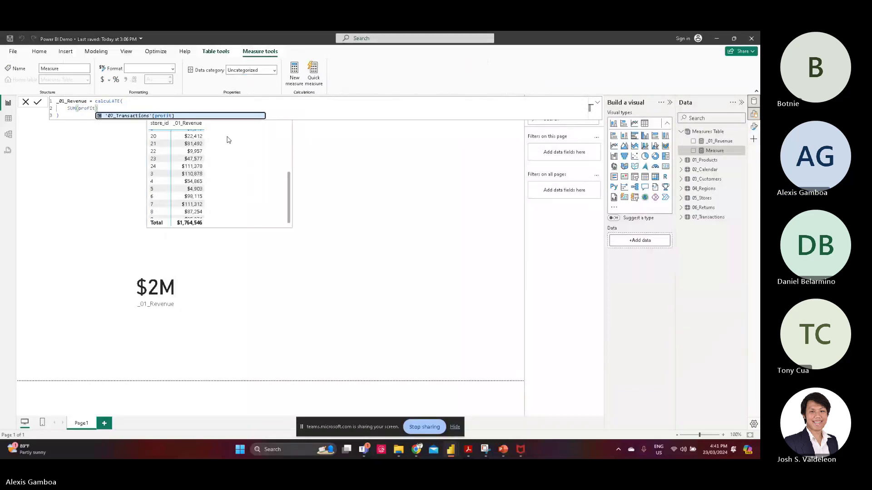
left_click(204, 116)
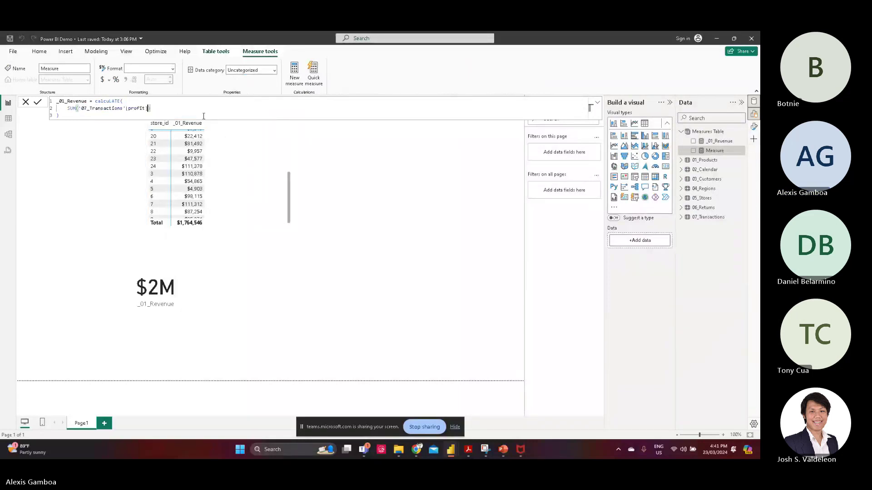
left_click(38, 102)
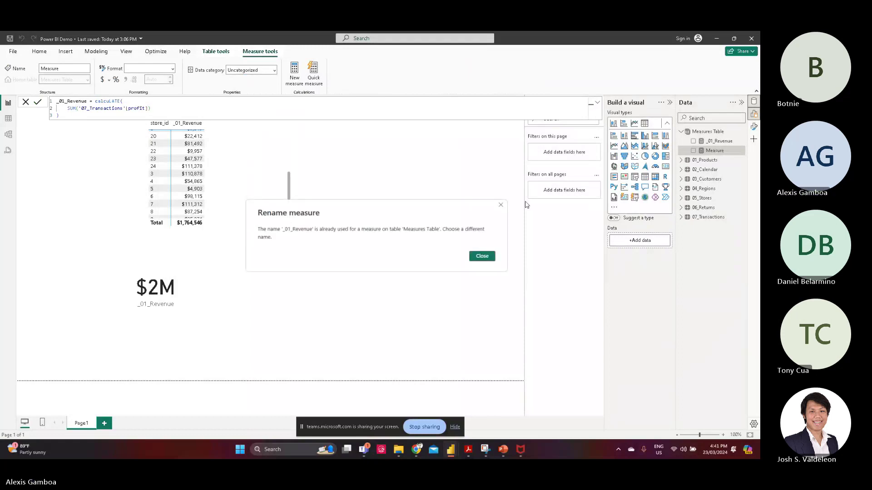
left_click(502, 203)
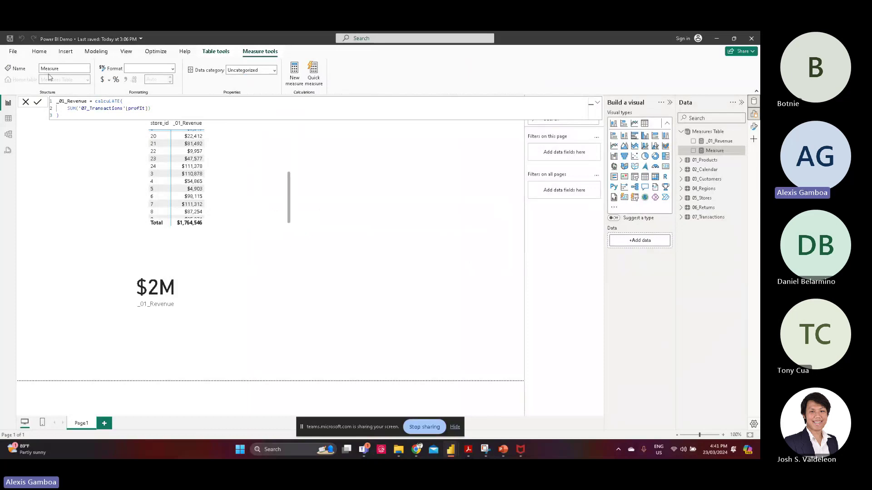
left_click_drag(87, 102, 62, 102)
type("2_Profit")
key("Return")
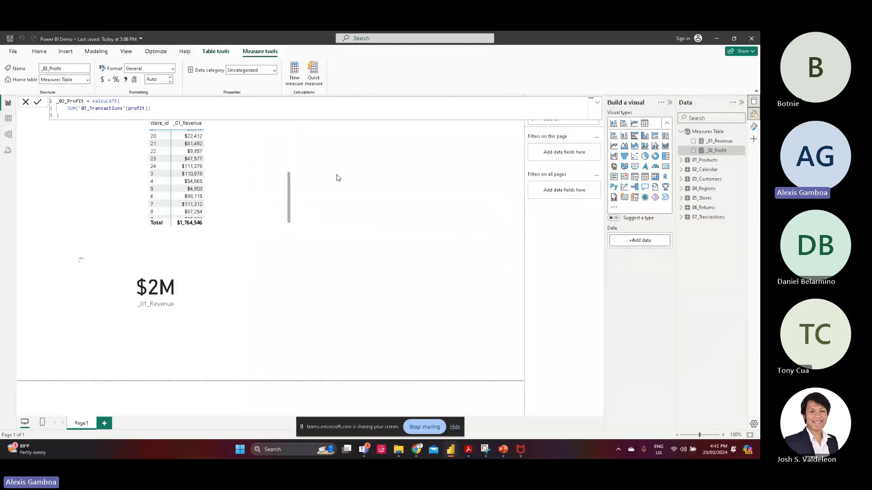
Step: Make the matrix taller and add the _02_Profit measure to its values
left_click(225, 200)
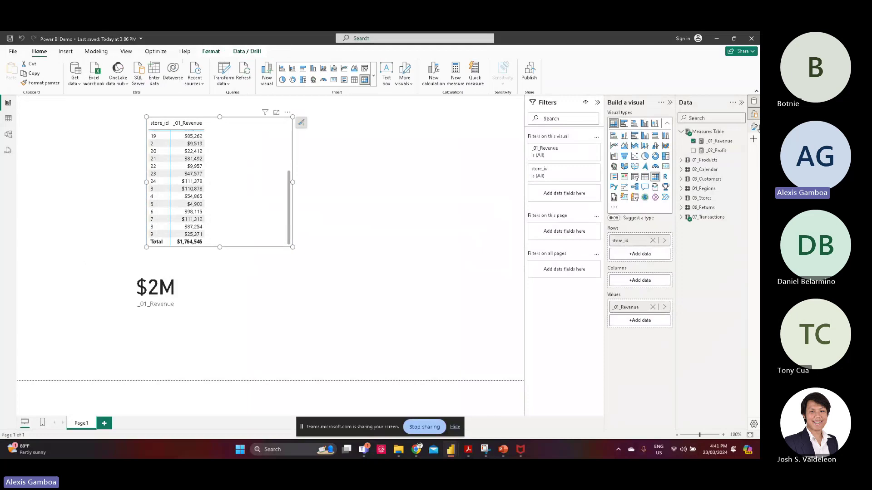
left_click_drag(717, 155, 245, 205)
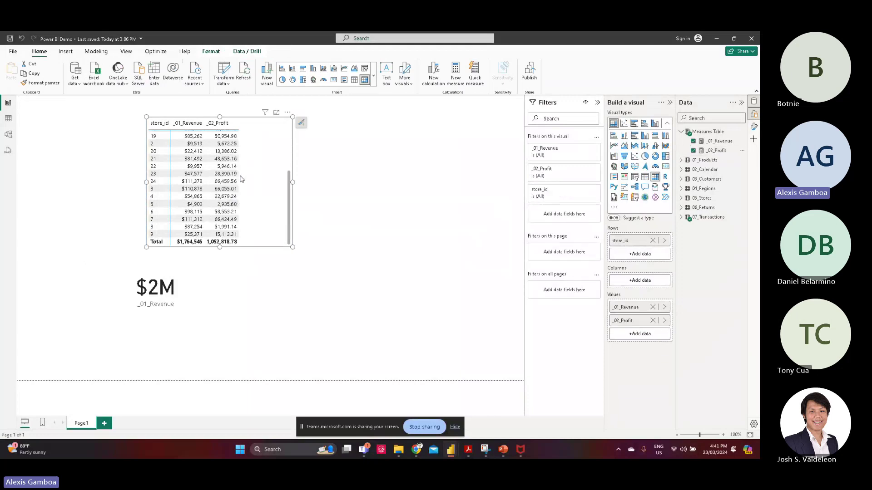
scroll(275, 204, "up", 5)
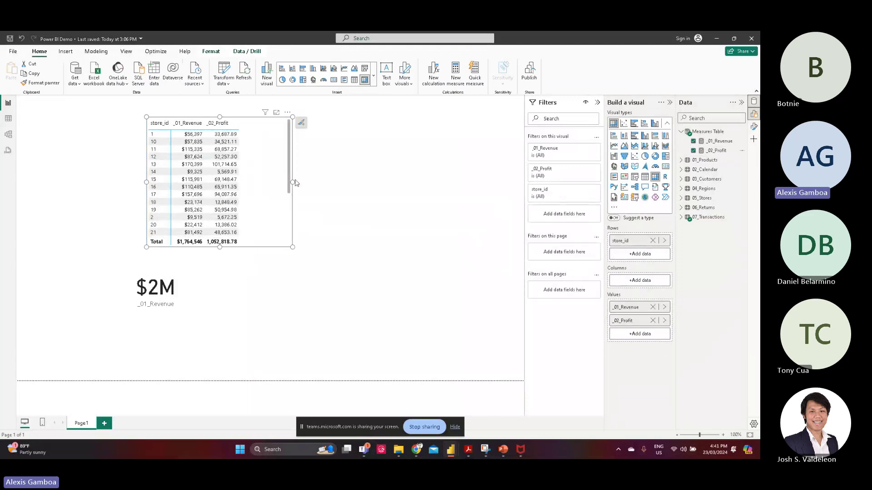
Step: Format the _02_Profit measure as dollar currency with 0 decimals and make the matrix slightly taller
left_click(706, 152)
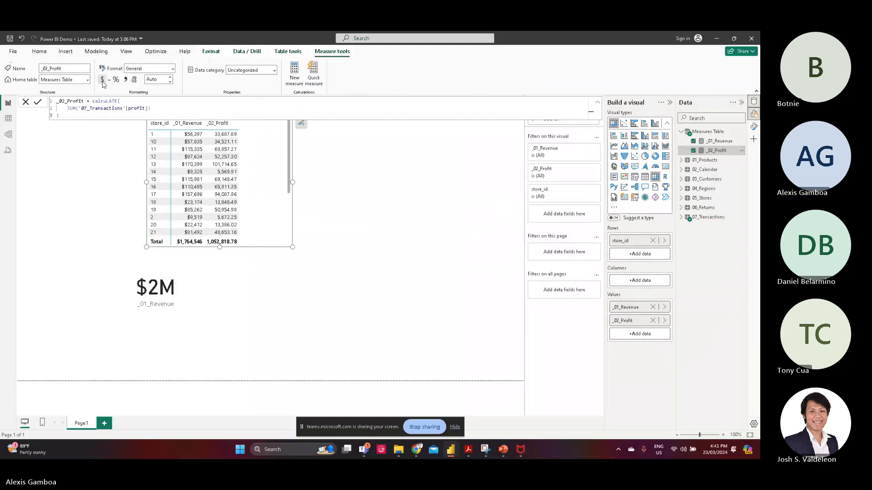
left_click(103, 80)
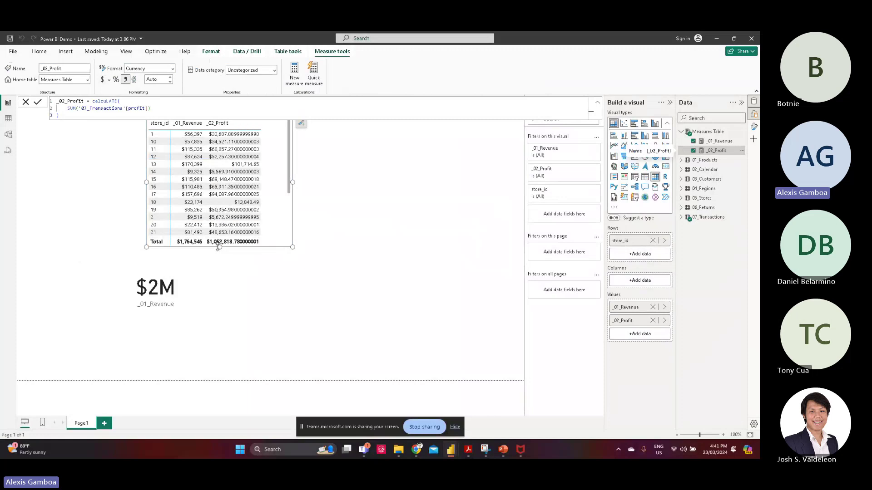
left_click(222, 250)
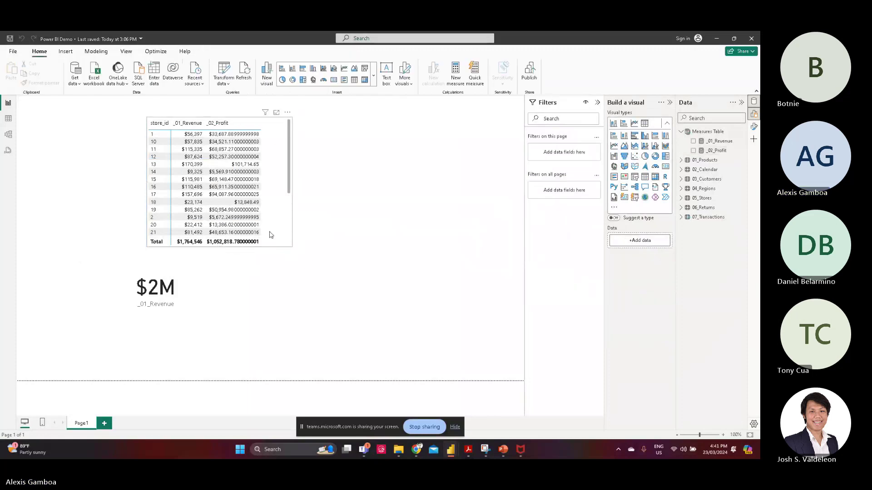
left_click(219, 245)
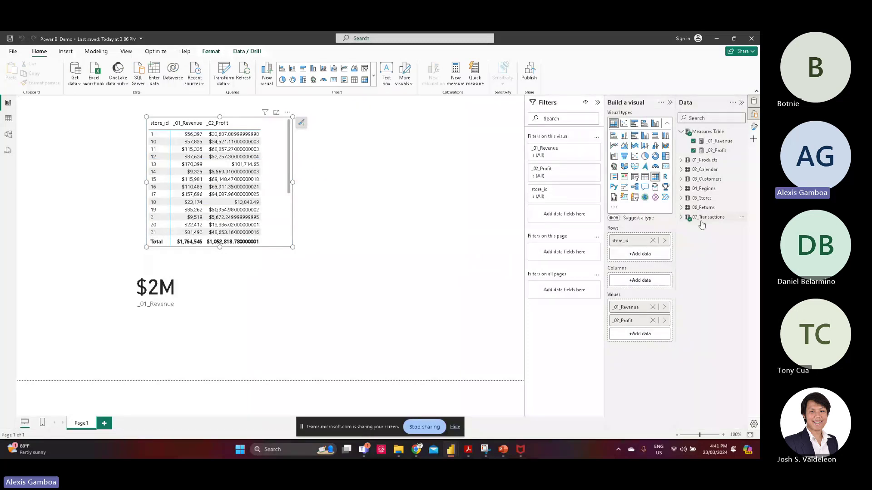
left_click(717, 150)
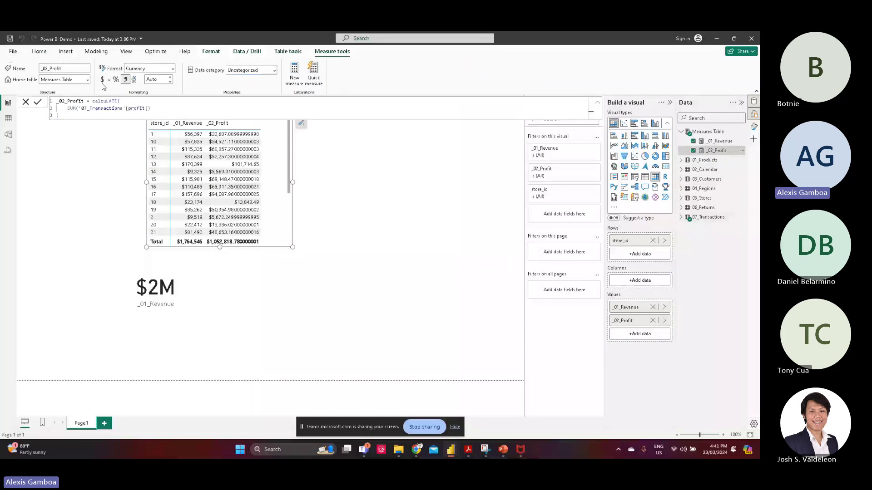
left_click(157, 79)
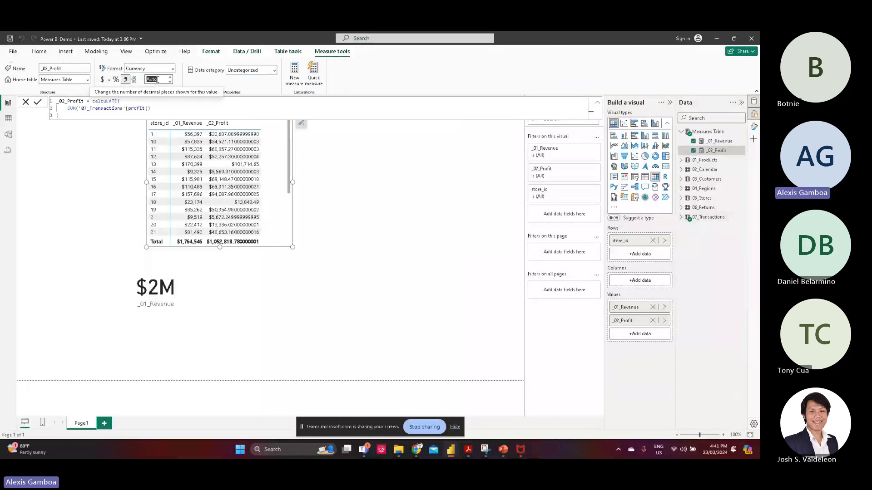
left_click(157, 79)
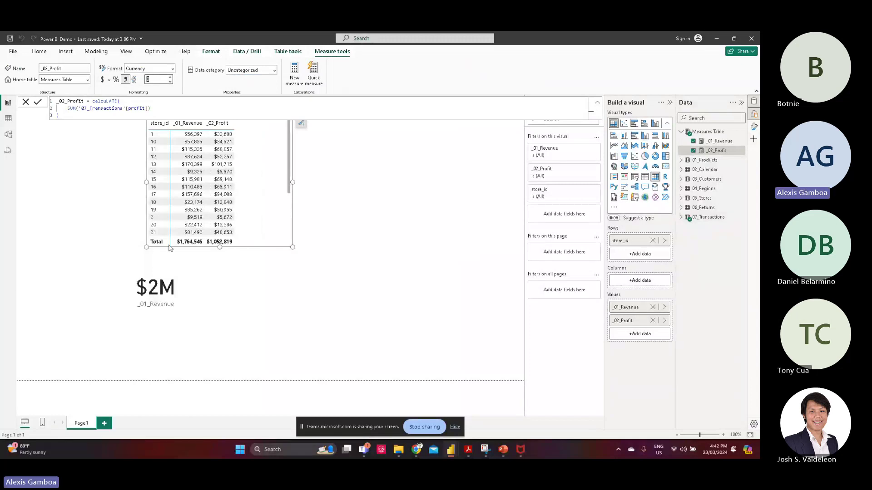
left_click_drag(220, 247, 221, 257)
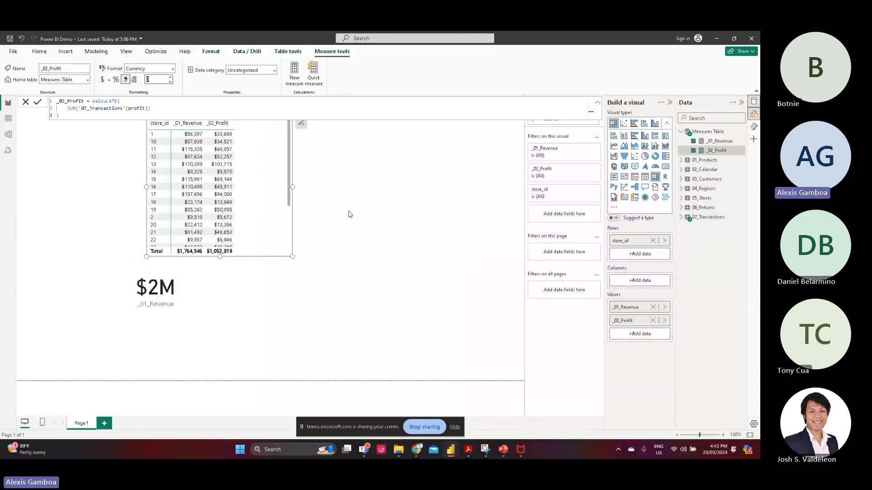
left_click(279, 194)
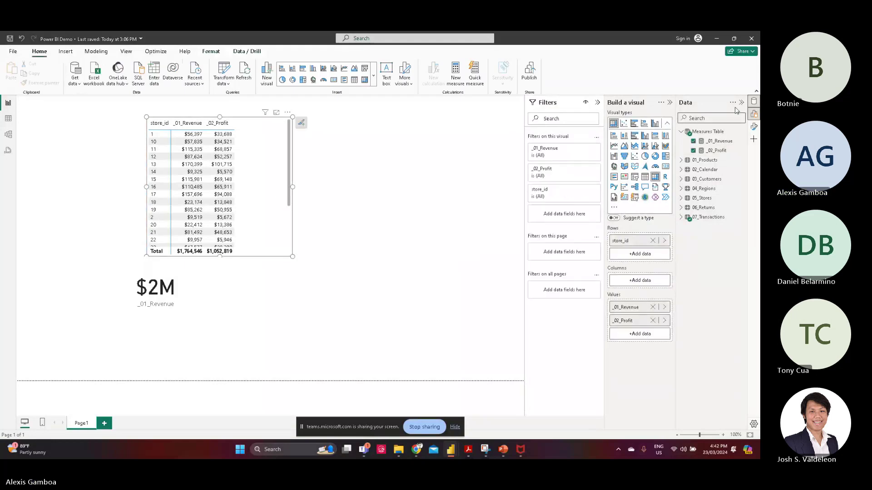
Step: Read the measure exercise items on the PowerPoint slide and return to Power BI Desktop
left_click(717, 141)
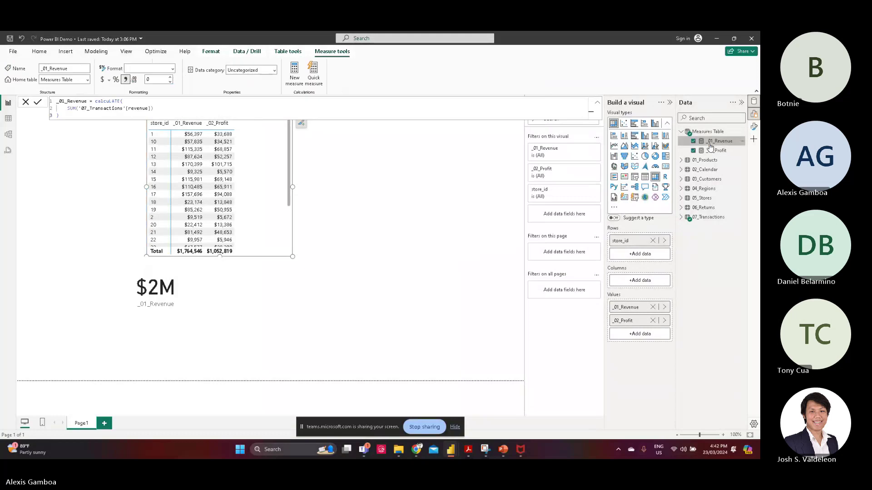
key("alt+Tab")
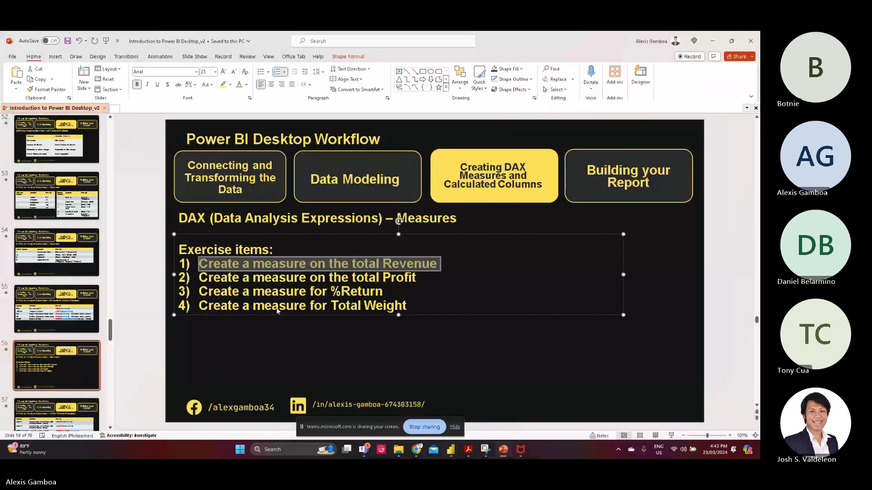
key("alt+Tab")
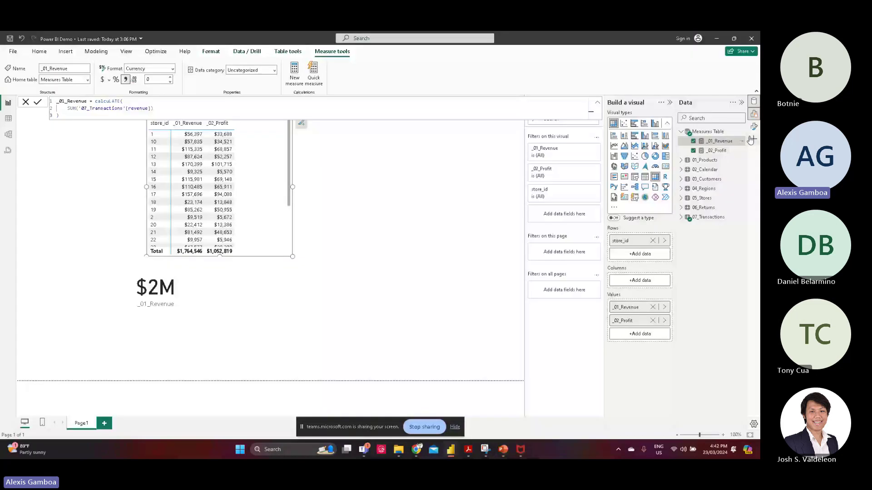
Step: Create a new measure in the Measures Table and name it _03_Return_Rate
right_click(711, 131)
left_click(684, 151)
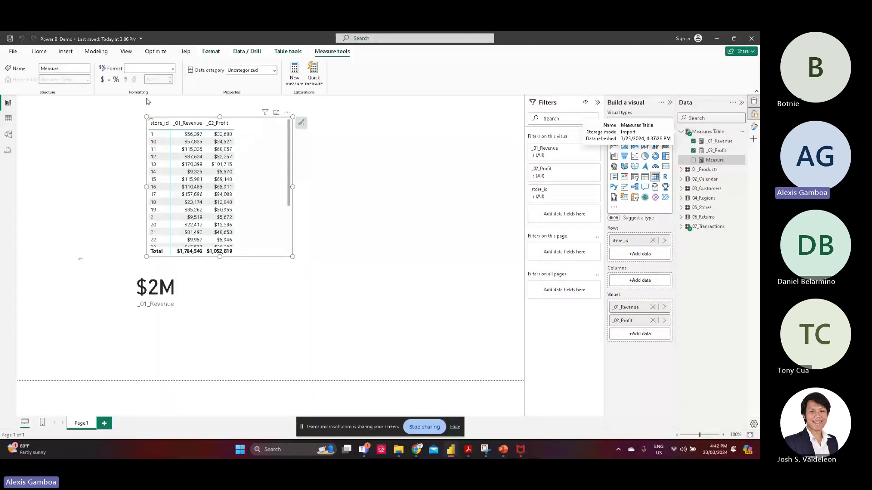
key("BackSpace")
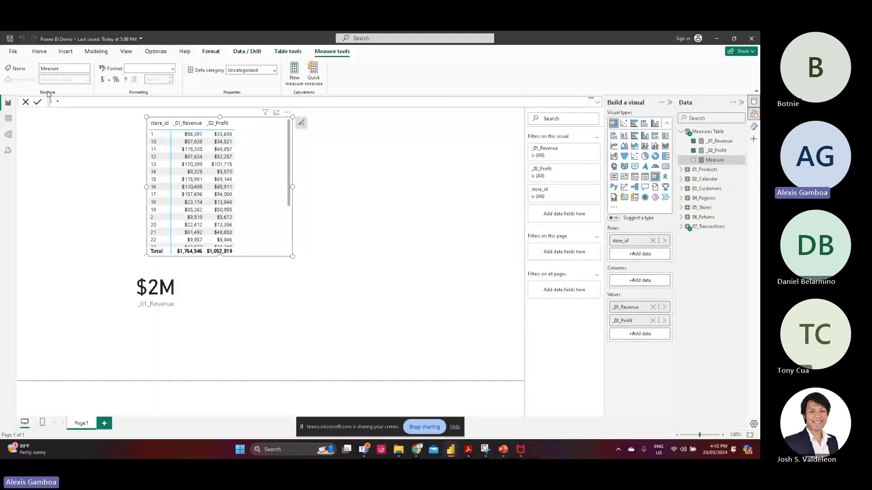
type("_03_Return_Rate = ")
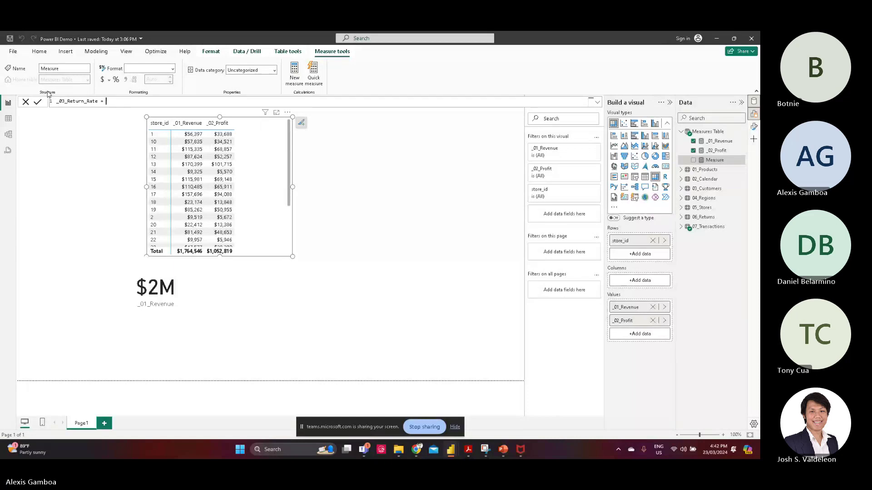
Step: Start the _03_Return_Rate formula with CALCULATE enclosing a DIVIDE function on its own line
type("SUM")
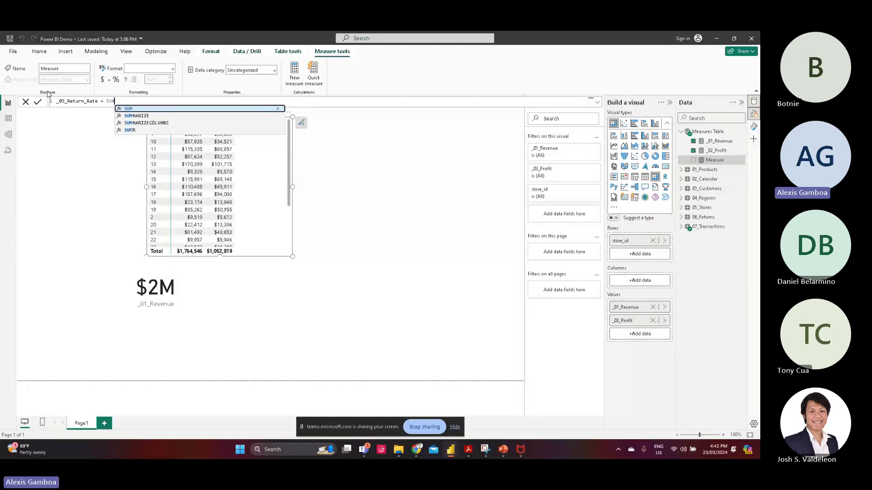
key("BackSpace")
key("BackSpace")
key("BackSpace")
type("CAL")
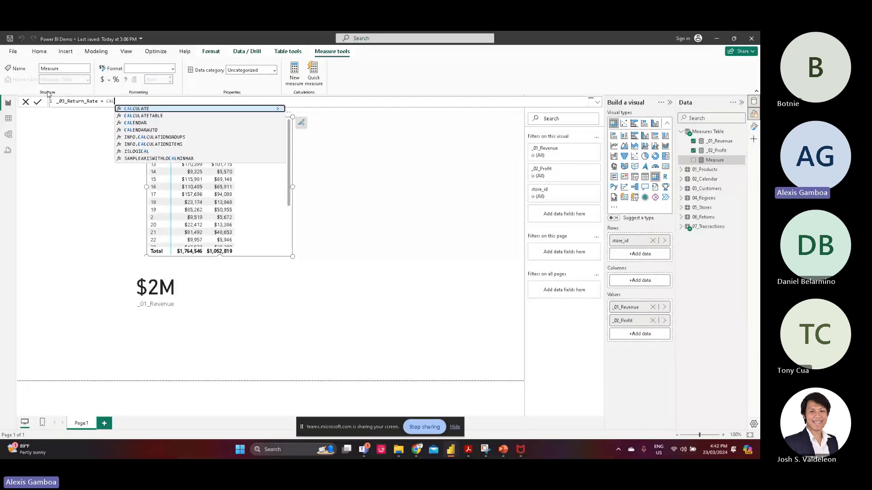
type("CULATE")
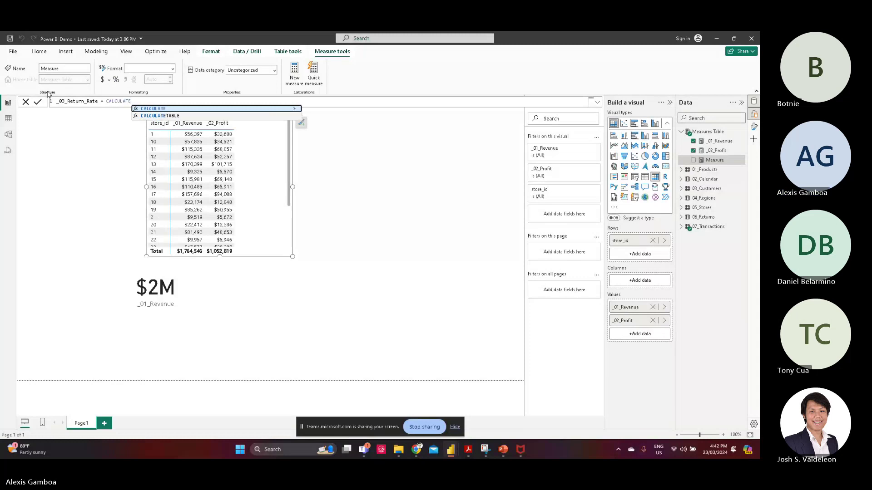
type("(")
key("shift+Return")
type("DIVID")
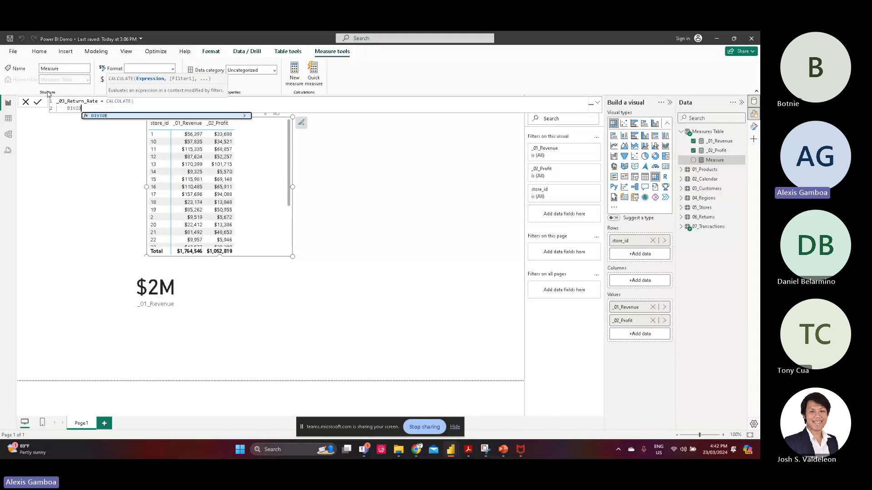
type("E(")
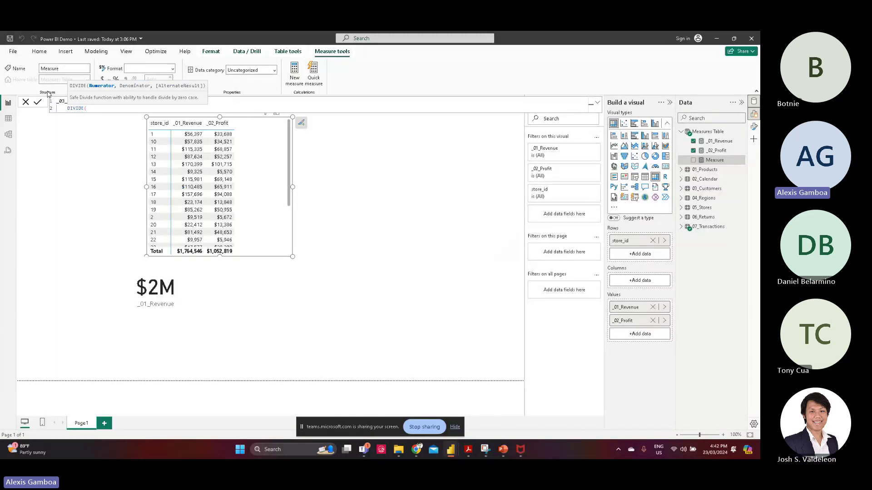
key("shift+Return")
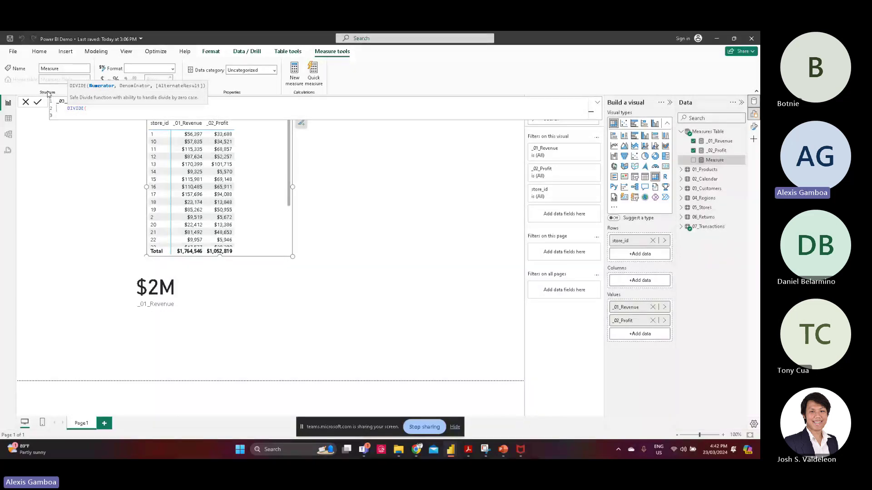
Step: Use SUM('06_Returns'[quantity]) as the numerator of the DIVIDE function
type("SUM(")
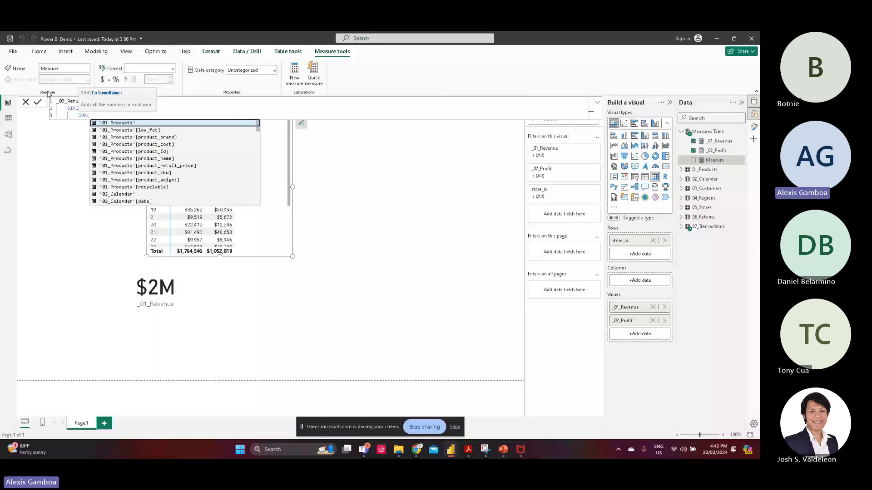
type("ret")
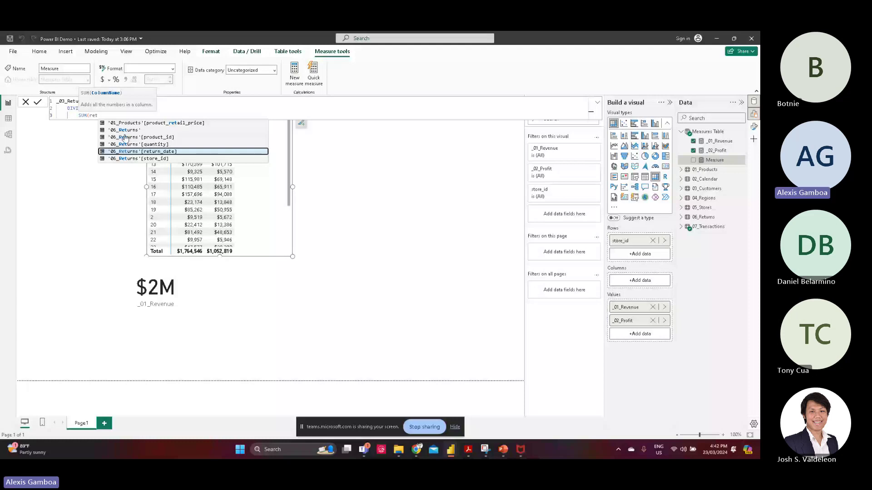
key("BackSpace")
key("BackSpace")
key("BackSpace")
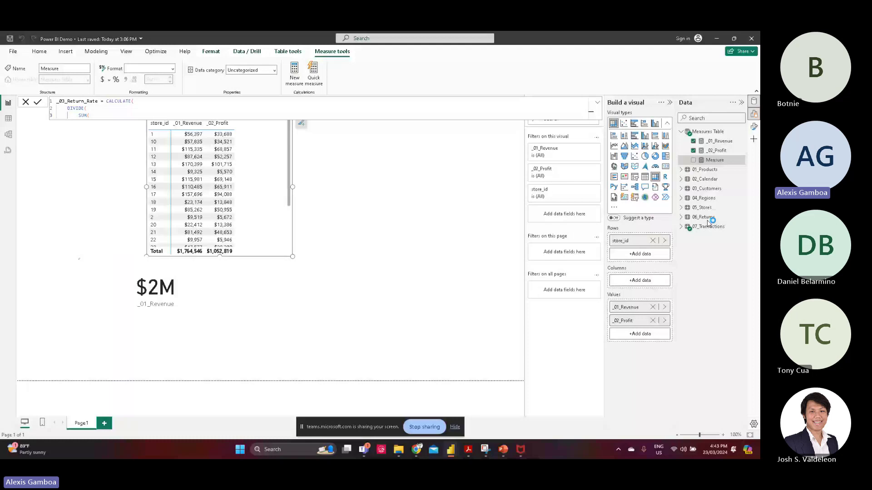
left_click(704, 217)
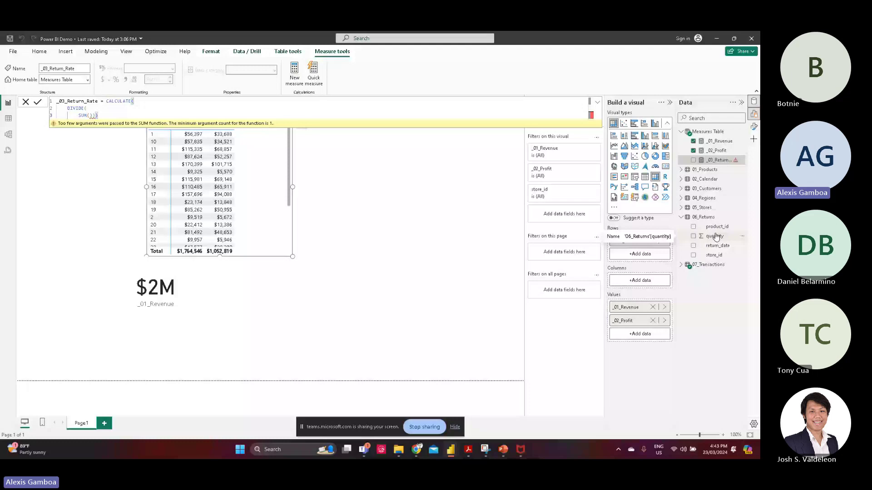
type("Quantity")
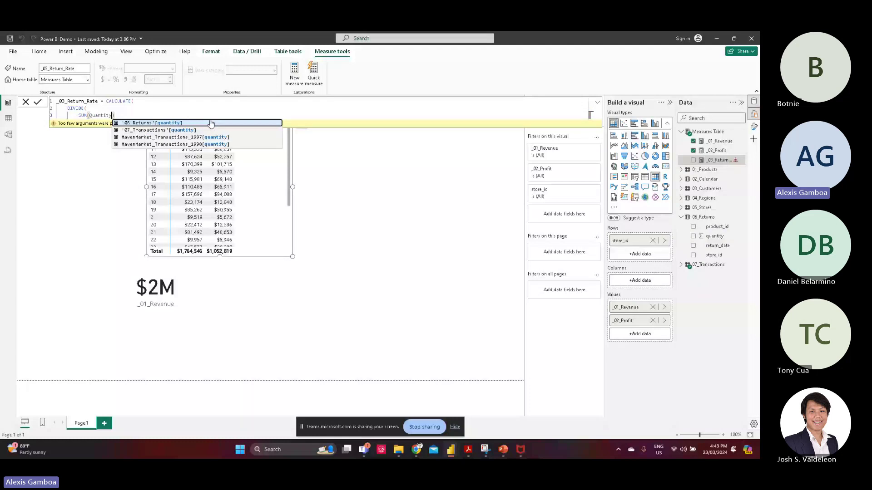
Step: Use SUM('07_Transactions'[quantity]) as the denominator and "N/A" as the alternate result, and commit the _03_Return_Rate formula
key("shift+Return")
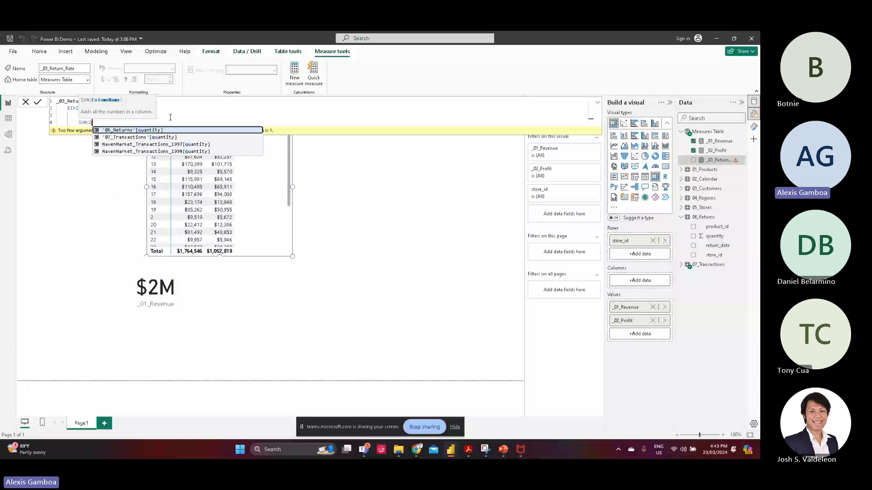
key("Down")
key("Tab")
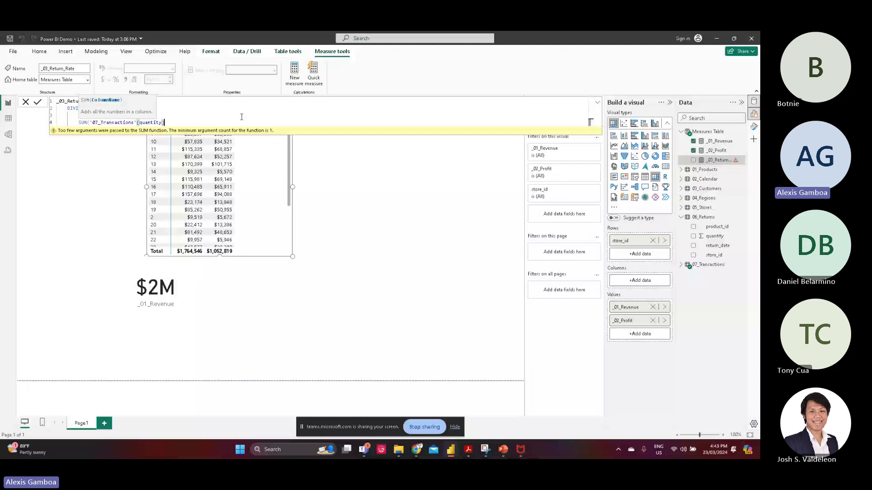
type("),")
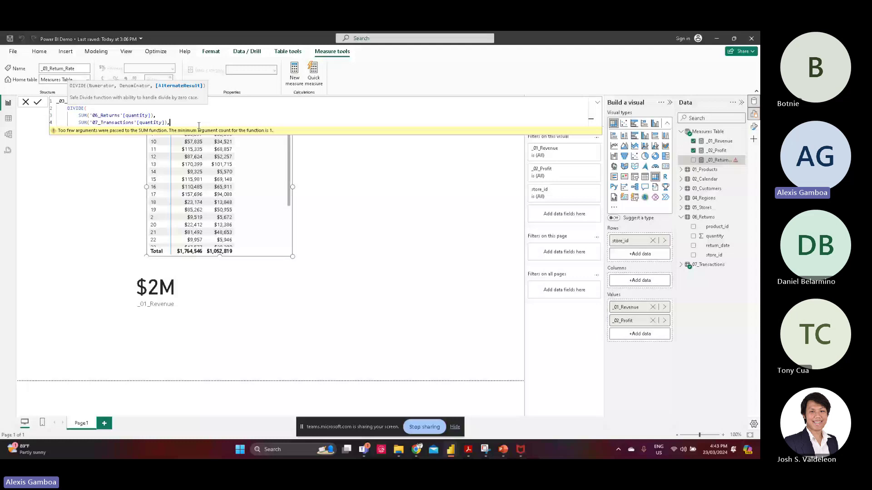
key("shift+Return")
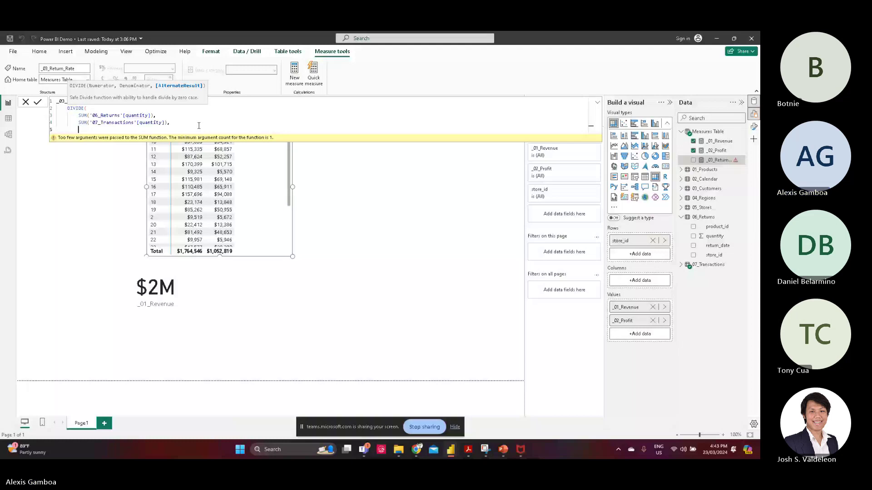
type("\"N/A\"")
key("shift+Return")
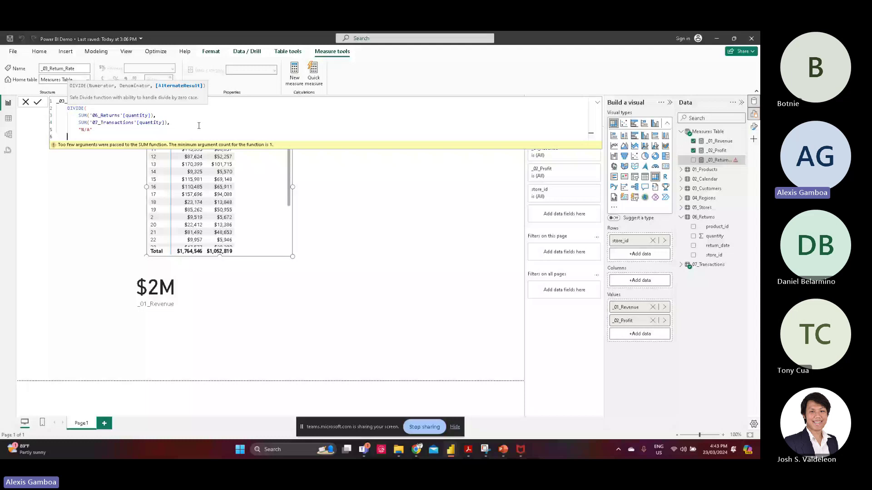
type(")")
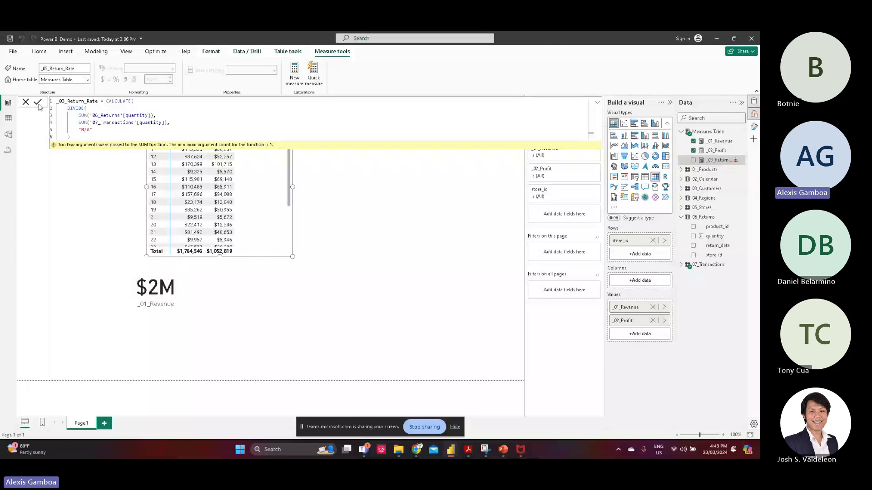
left_click(38, 105)
Step: Try the _03_Return_Rate measure in the matrix values and remove it again
left_click_drag(722, 159, 317, 244)
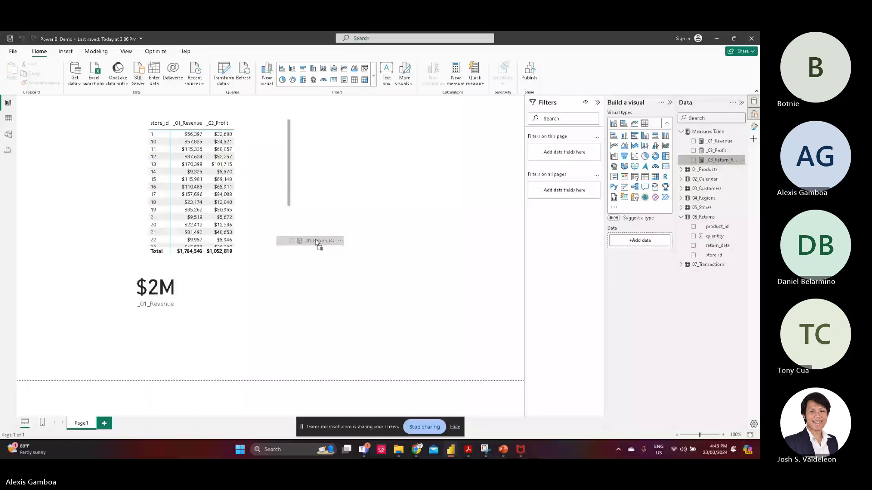
left_click_drag(317, 243, 255, 218)
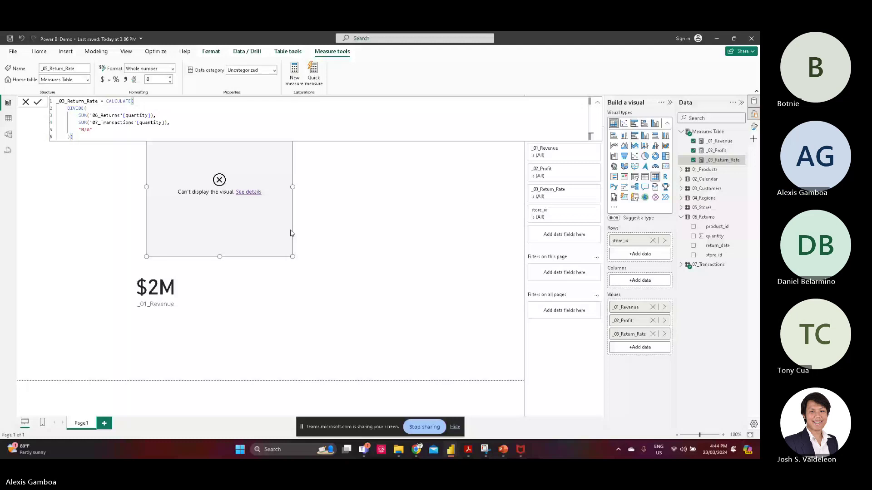
left_click(693, 160)
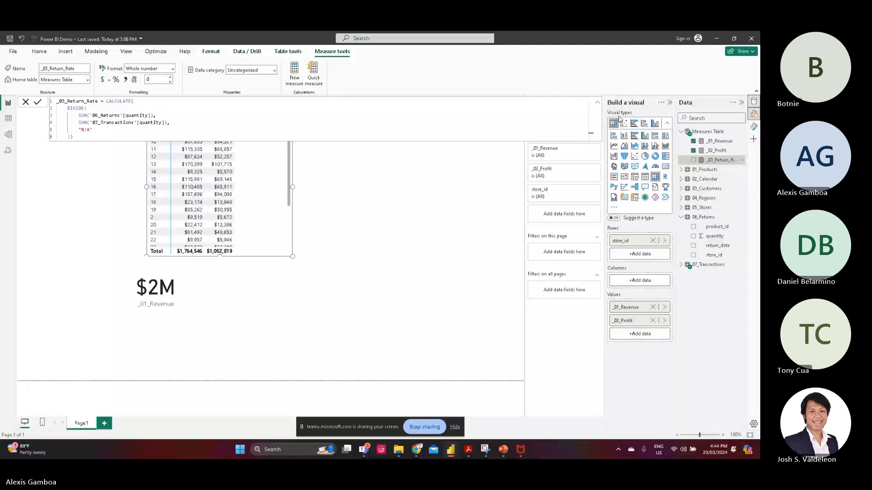
Step: Rewrite _03_Return_Rate as SUM('06_Returns'[quantity])/SUM('07_Transactions'[quantity]) inside CALCULATE without DIVIDE, and add the measure to the matrix values
left_click_drag(74, 137, 101, 101)
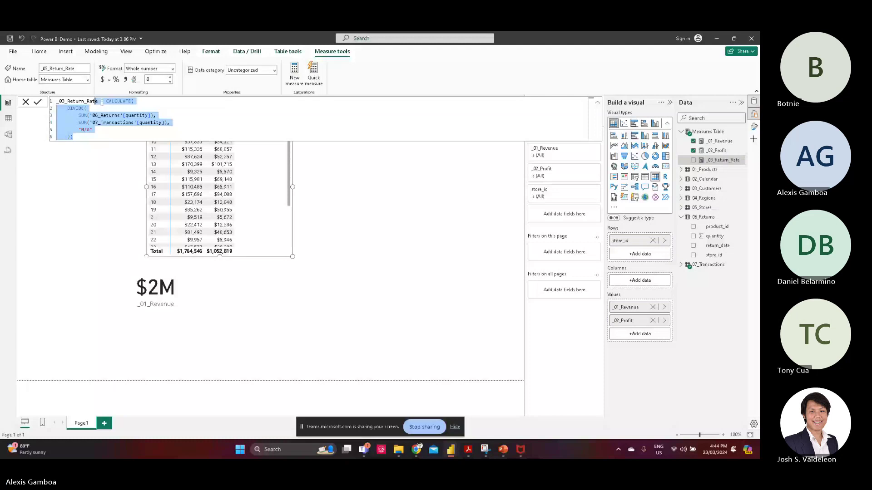
key("ctrl+z")
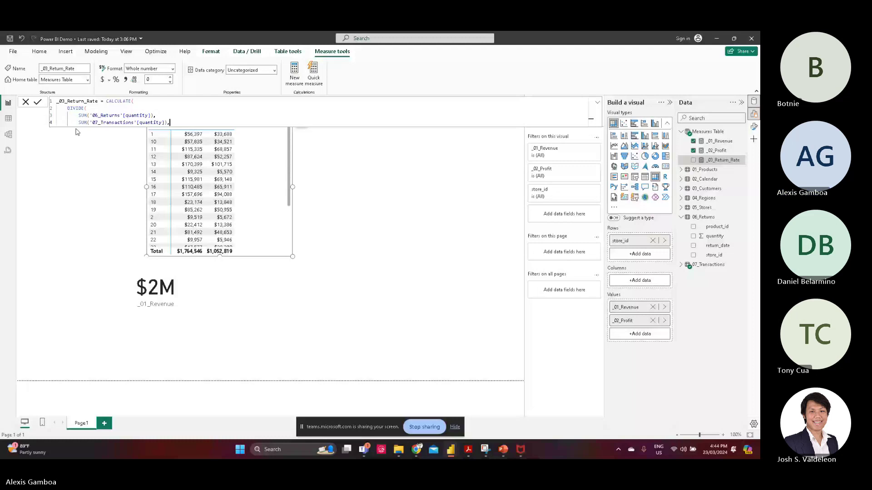
key("ctrl+z")
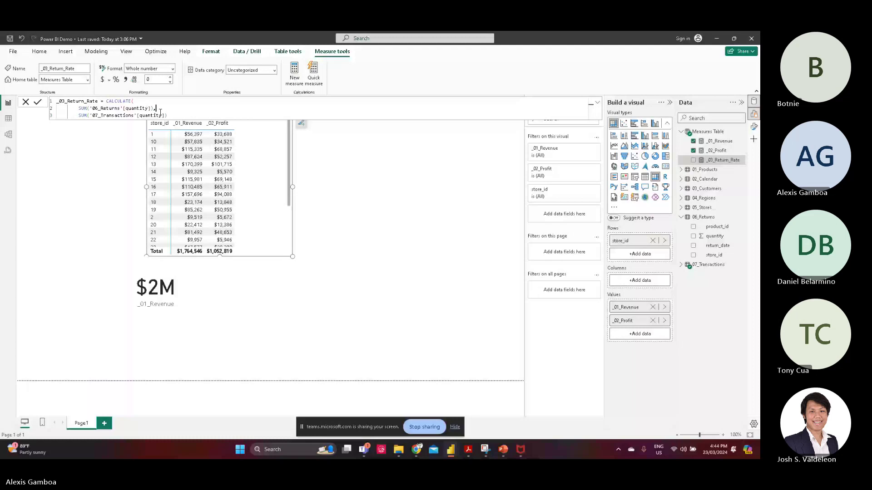
key("ctrl+z")
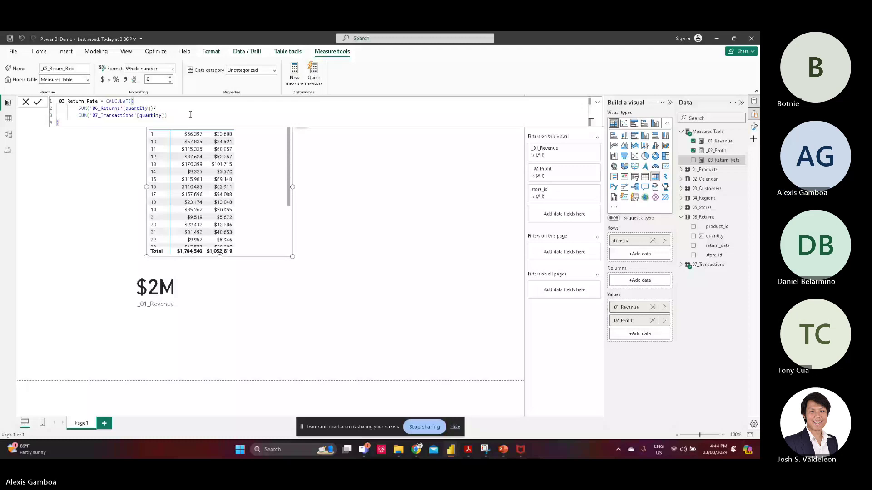
left_click_drag(722, 160, 248, 200)
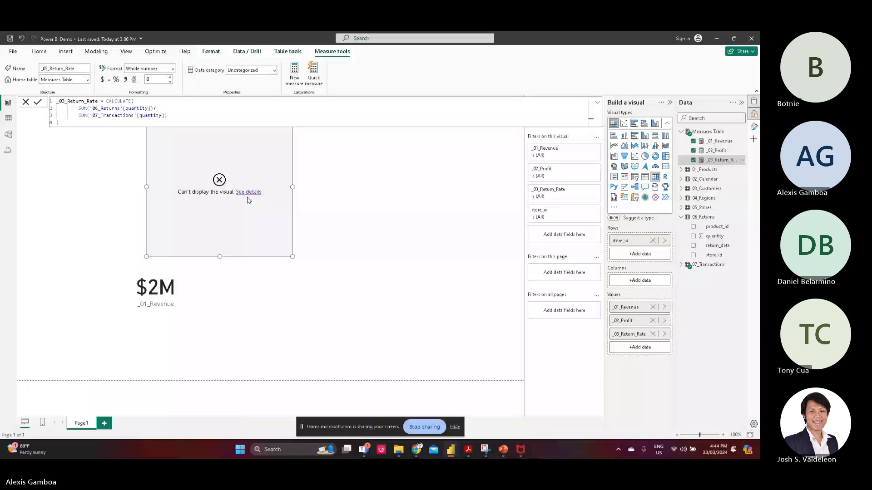
Step: Replace the return rate measure with _03_Returns = CALCULATE(SUM('06_Returns'[quantity])) and commit it
left_click_drag(59, 123, 68, 103)
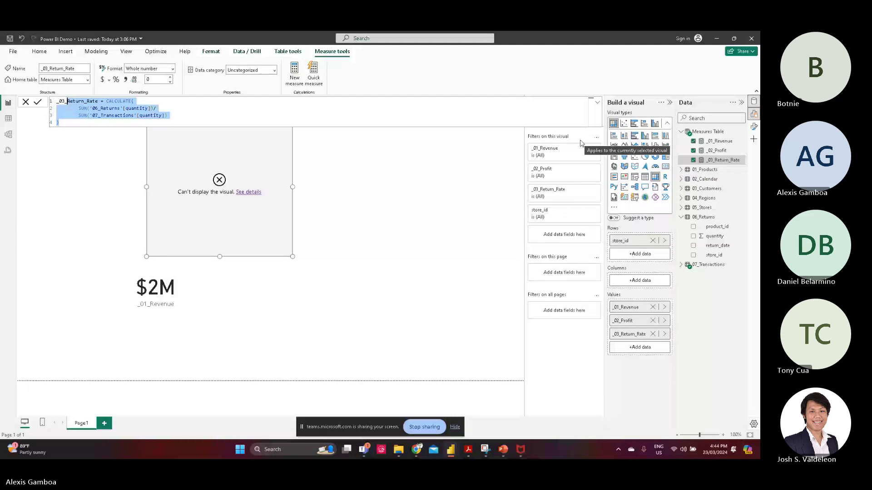
type("Returns =")
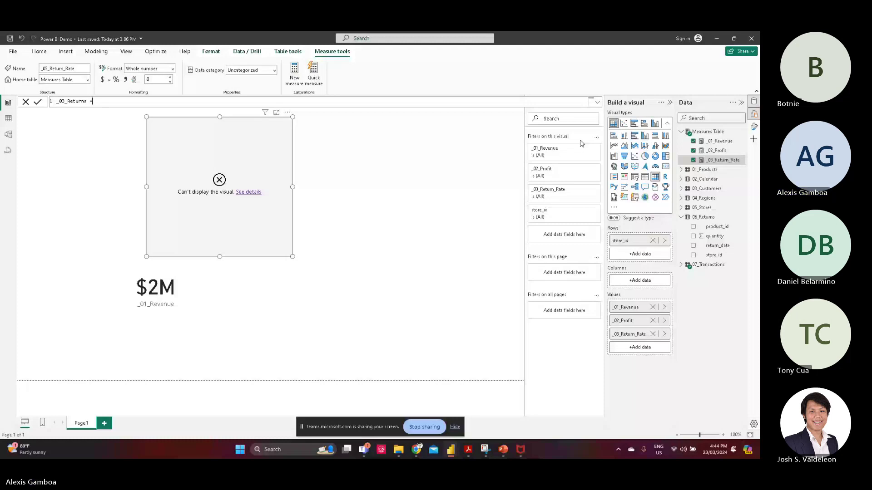
key("shift+Return")
type("SUM('06_Returns'[quantity")
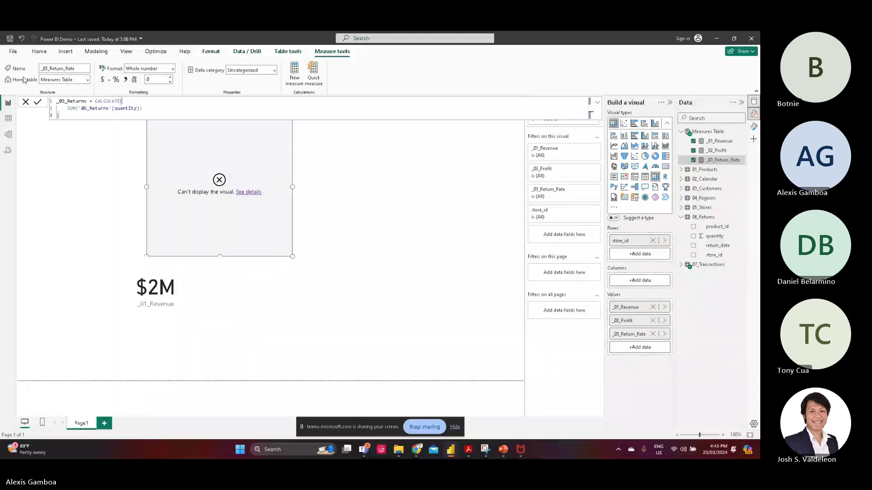
left_click(37, 102)
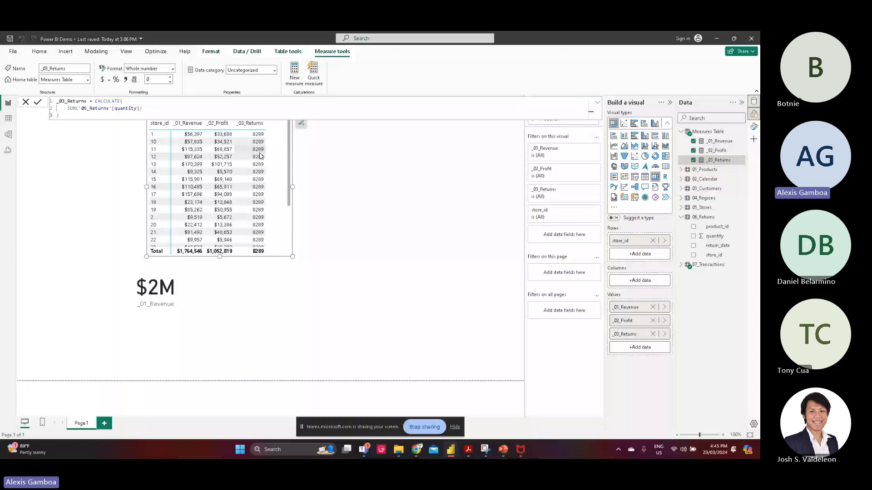
Step: Inspect the model relationship between 06_Returns and 05_Stores on store_id, and return to the report matrix
left_click(9, 134)
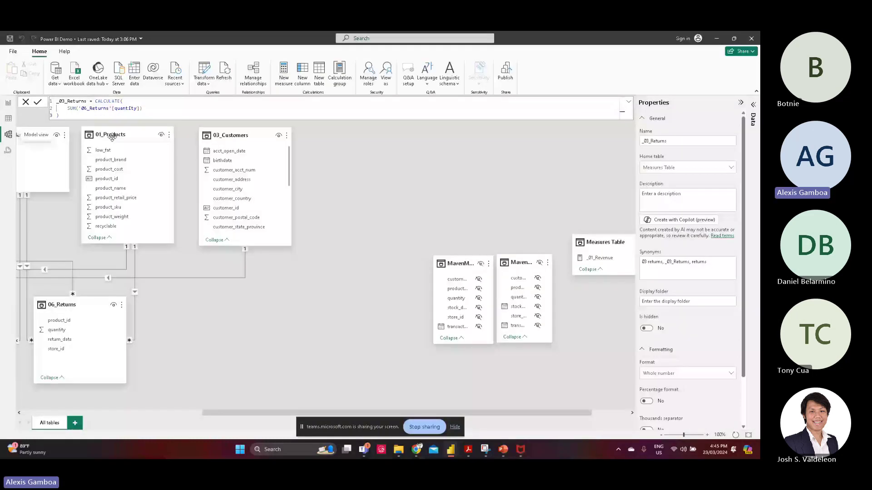
scroll(389, 320, "left", 6)
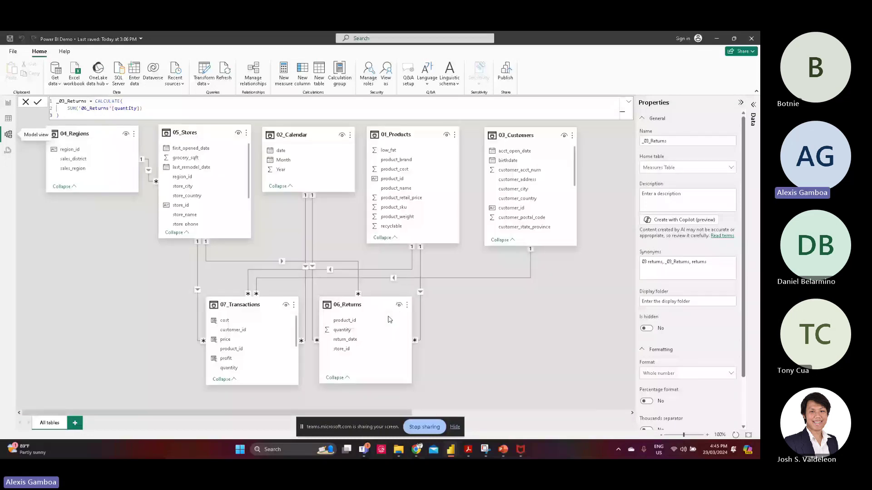
double_click(223, 262)
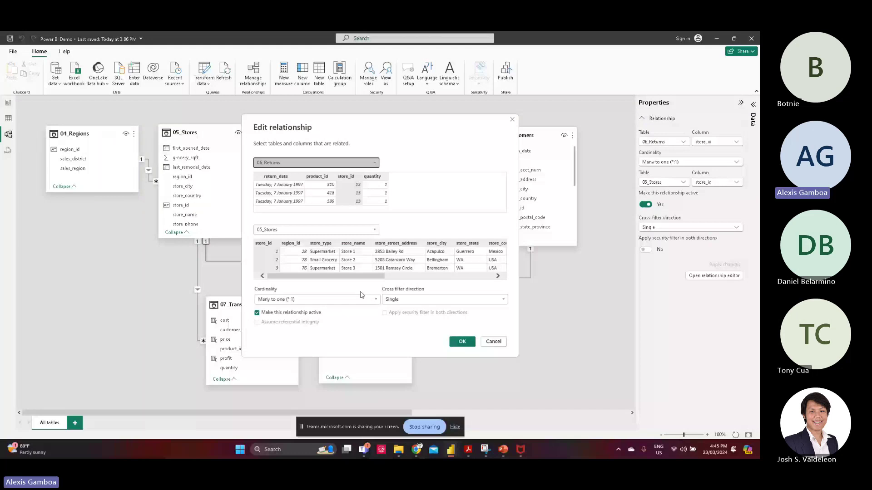
left_click(285, 268)
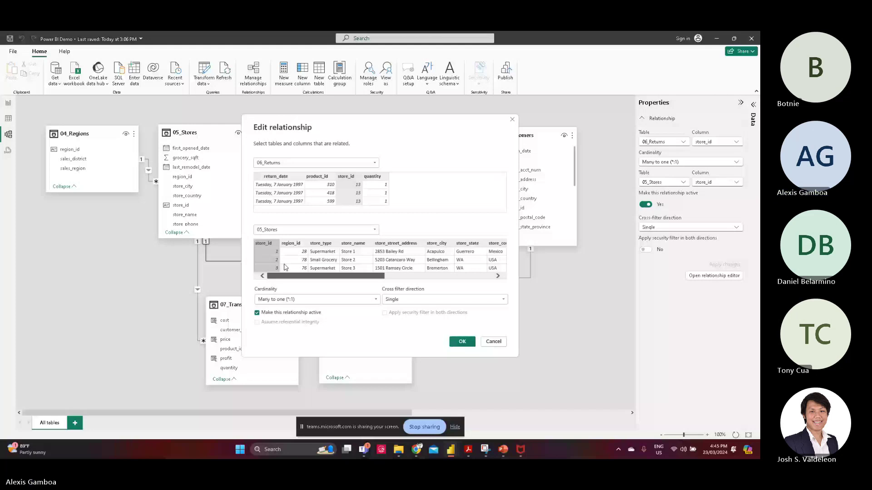
left_click(8, 106)
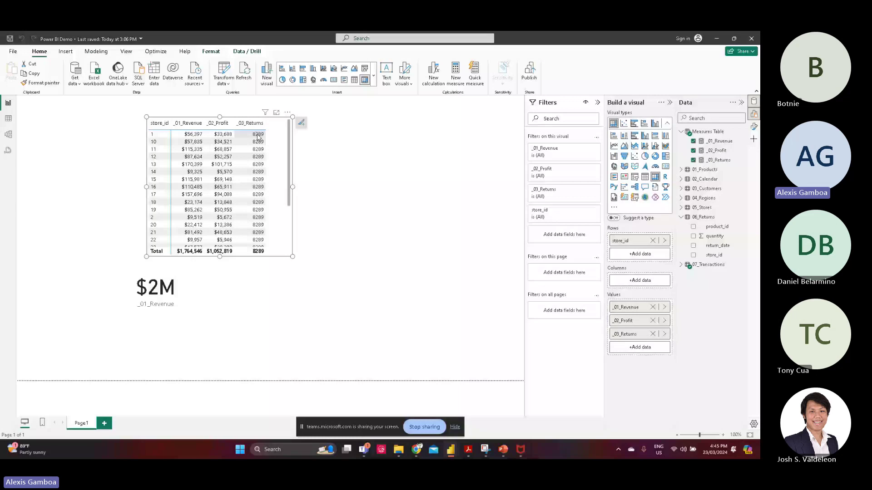
scroll(258, 136, "down", 5)
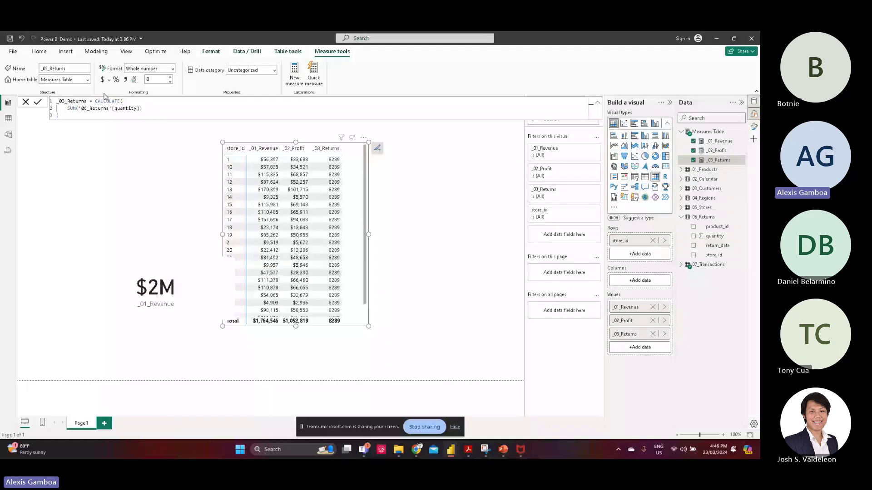
Step: Rename the _03_Returns measure as _03_Orders in its formula
key("BackSpace")
key("BackSpace")
key("BackSpace")
key("BackSpace")
key("BackSpace")
key("BackSpace")
key("BackSpace")
type("ORde")
key("BackSpace")
key("BackSpace")
key("BackSpace")
type("rders")
Step: Replace the expression inside CALCULATE with SUM('07_Transactions'[quantity]) and commit the _03_Orders formula
left_click_drag(143, 108, 110, 108)
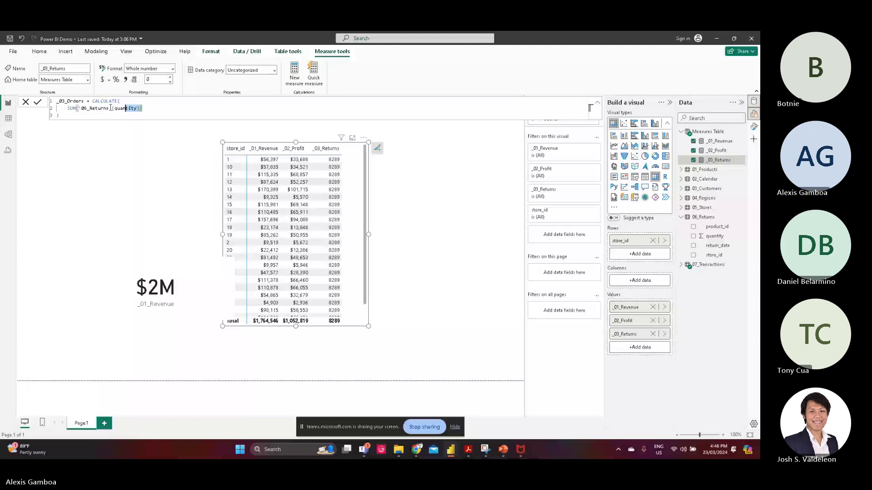
left_click_drag(110, 108, 69, 108)
type("SUM(Quanti")
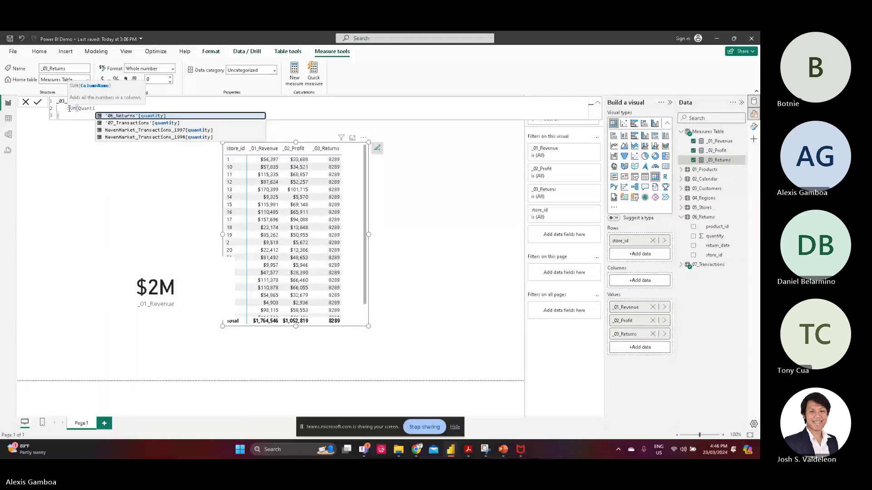
left_click(142, 122)
type(")")
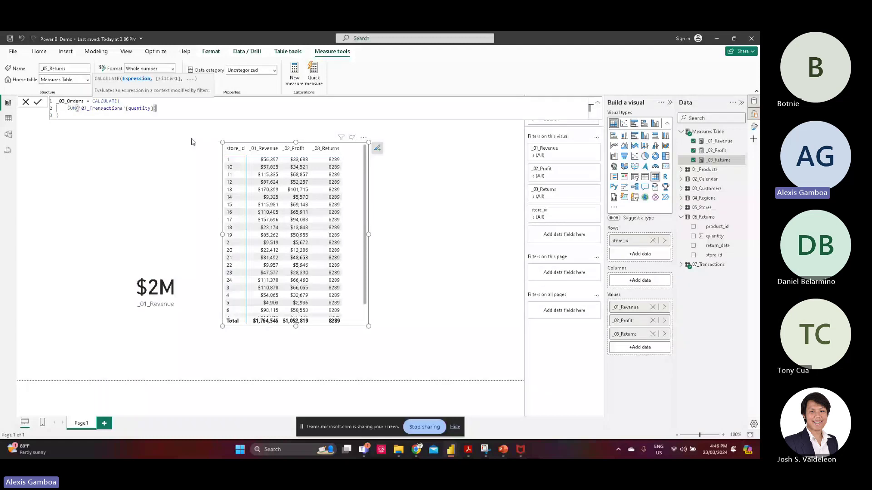
key("Return")
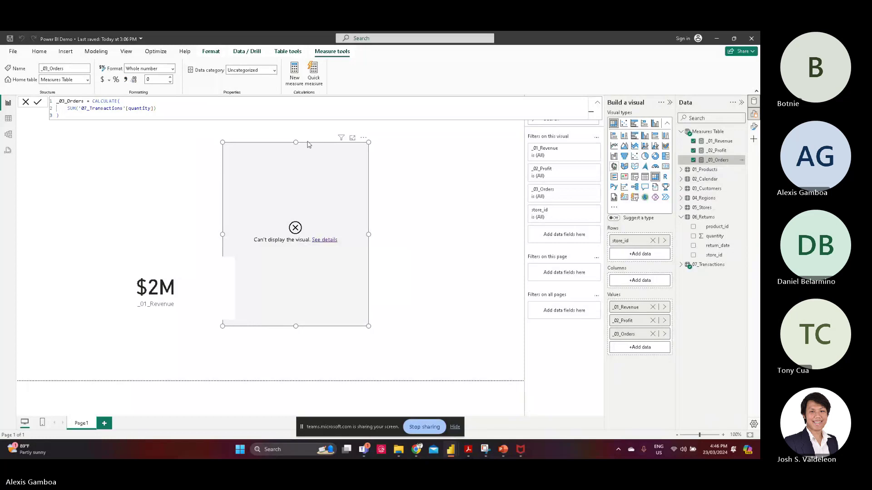
left_click(103, 115)
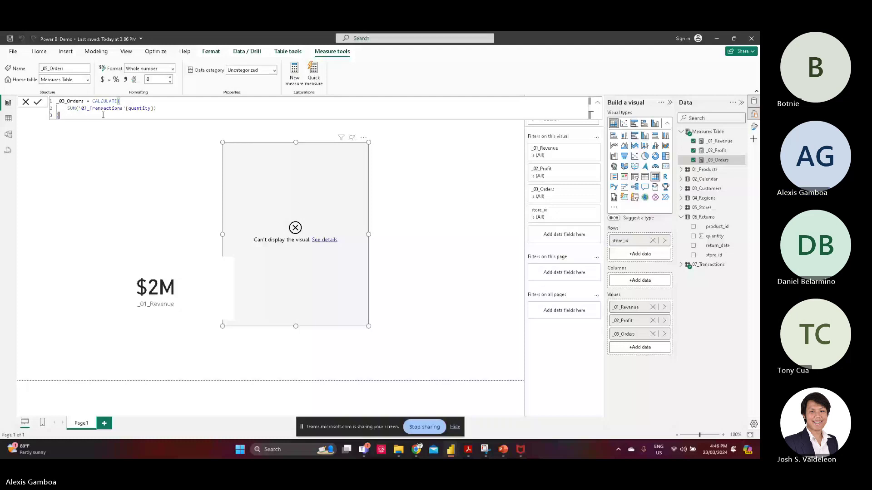
Step: Change the data type of the quantity column in 07_Transactions to whole number
left_click(9, 118)
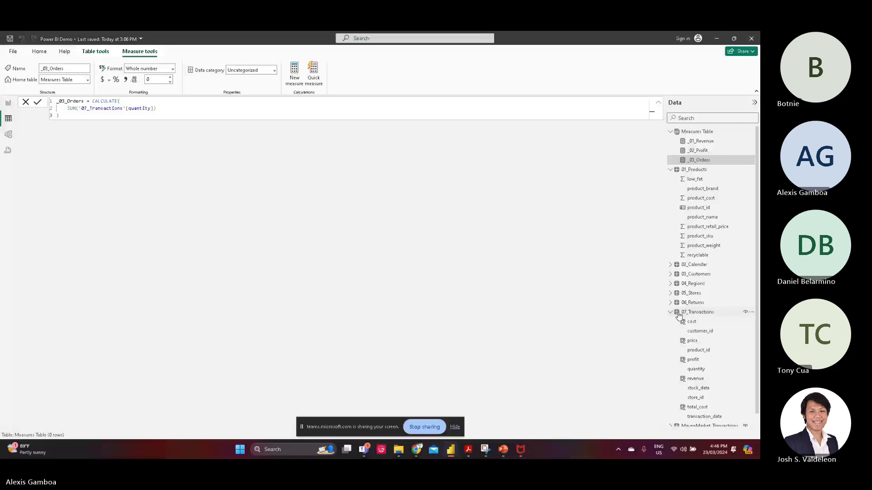
left_click(696, 369)
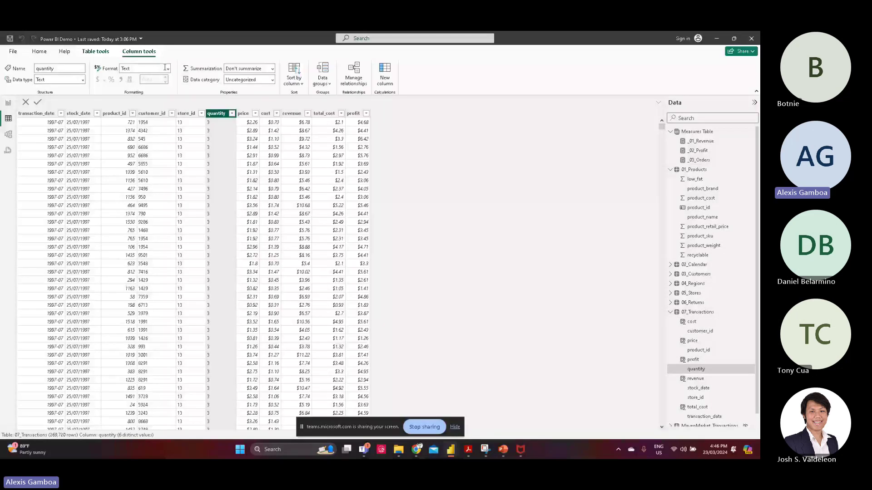
left_click(81, 79)
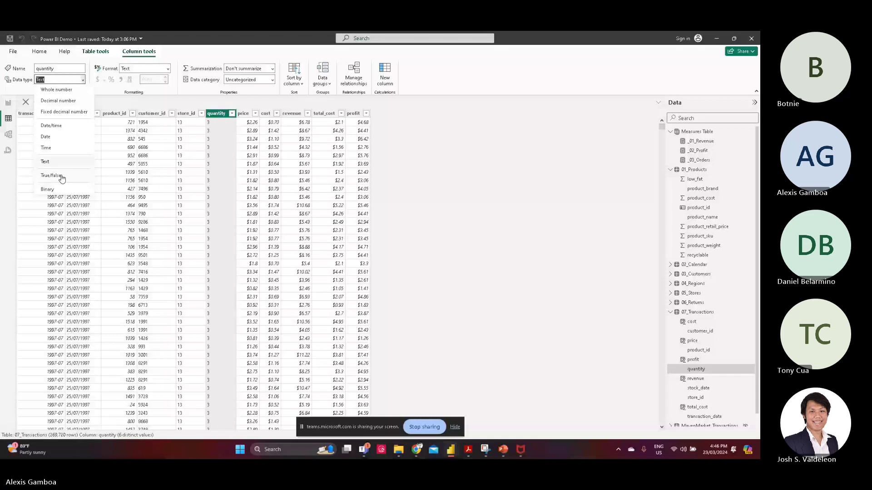
left_click(426, 268)
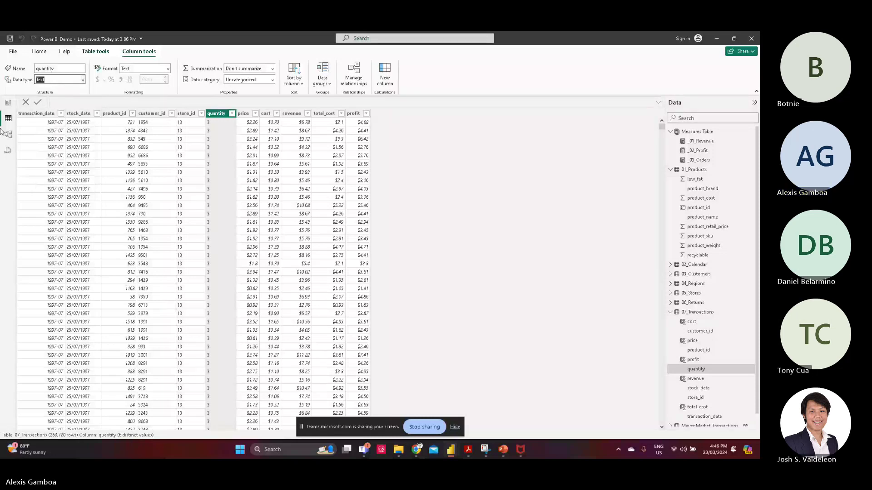
key("w")
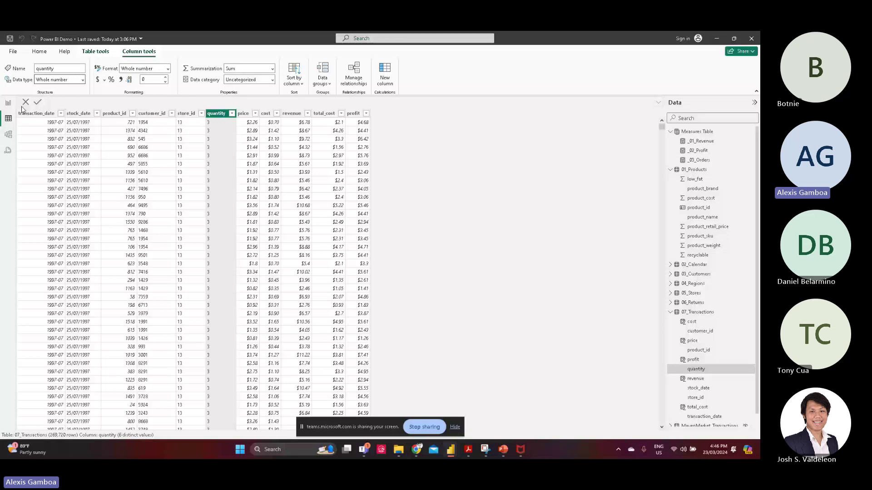
Step: Check store_id in 07_Transactions and set the data type of store_id in 06_Returns to Text
left_click(695, 398)
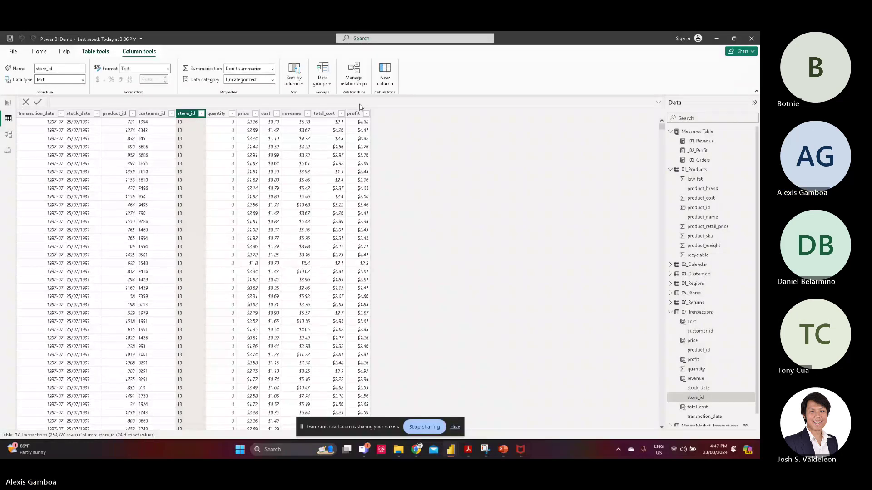
left_click(673, 303)
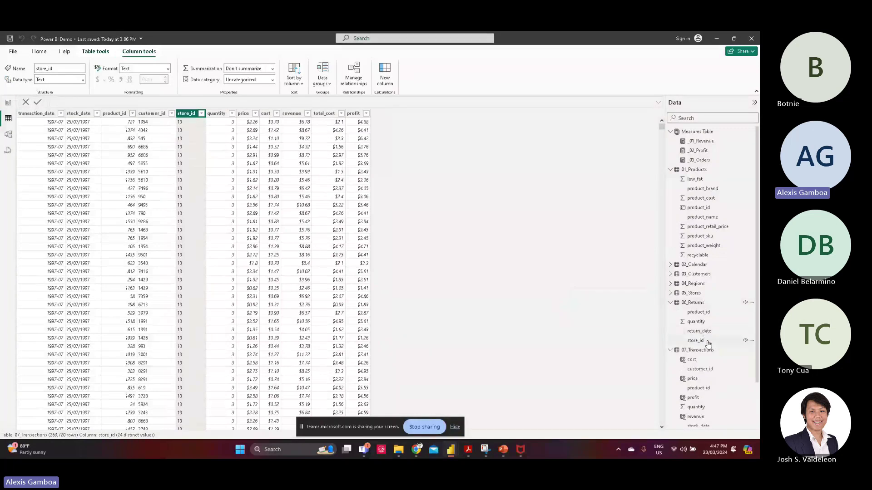
left_click(705, 341)
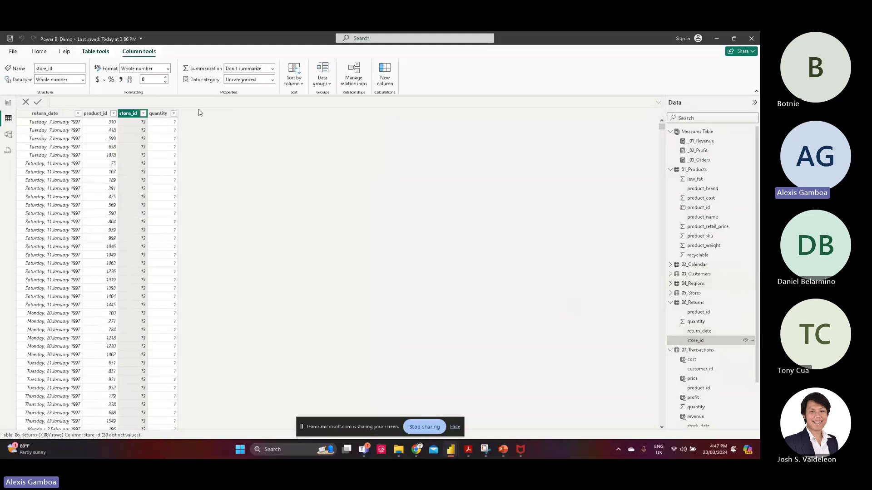
left_click(167, 69)
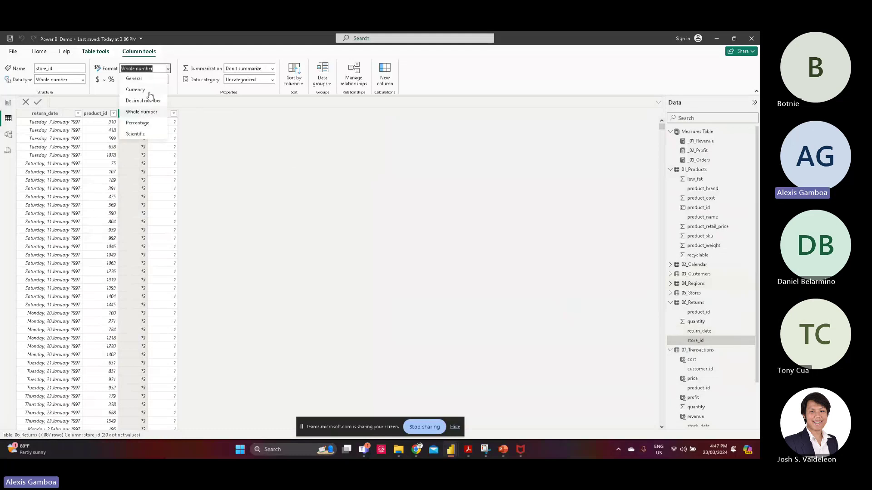
left_click(83, 80)
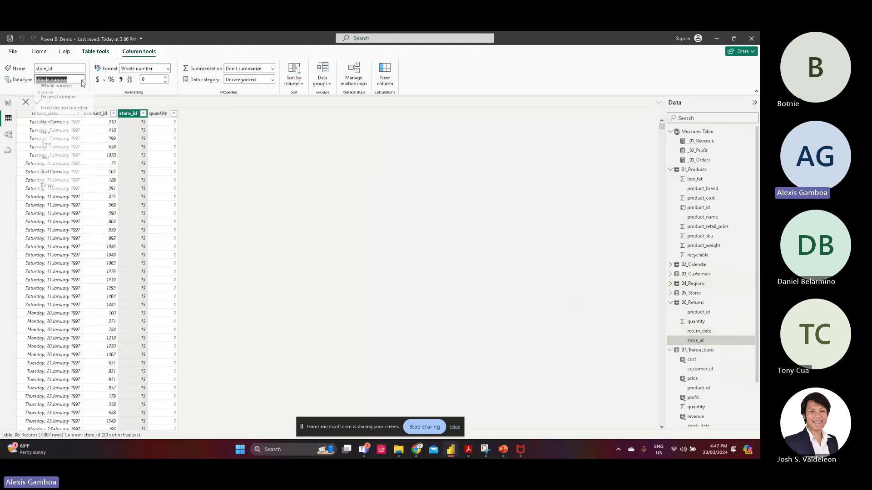
key("Escape")
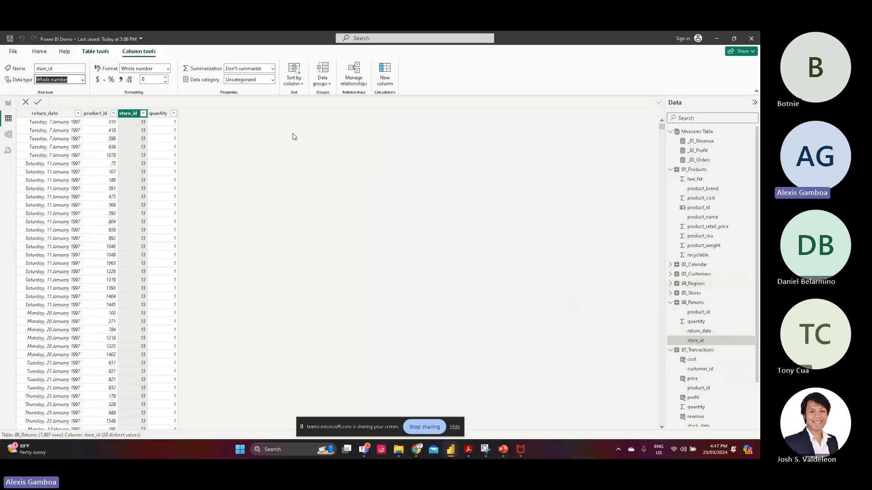
type("Text")
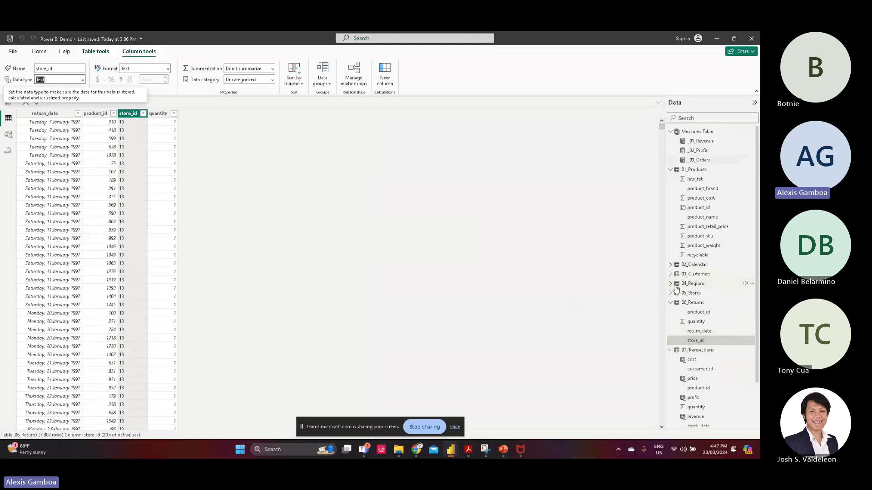
Step: Check store_id in 05_Stores and the model relationships, and change the data type of store_id in 07_Transactions to whole number
left_click(690, 293)
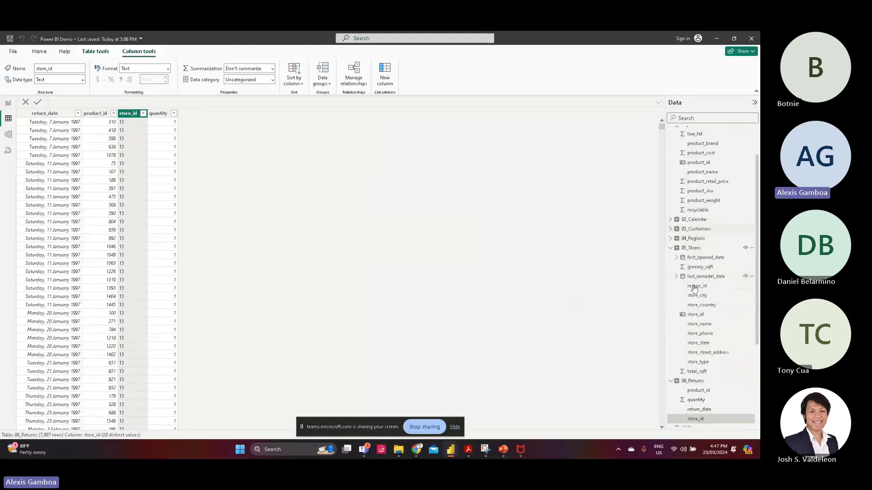
left_click(699, 315)
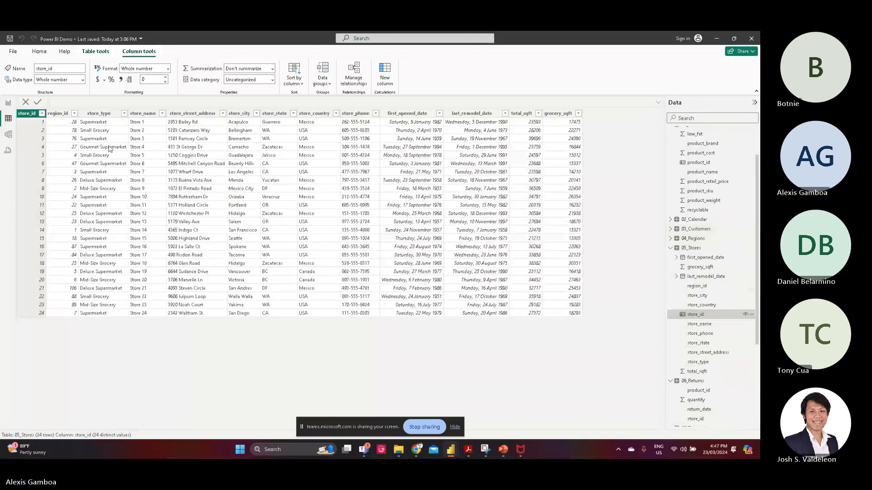
left_click(9, 134)
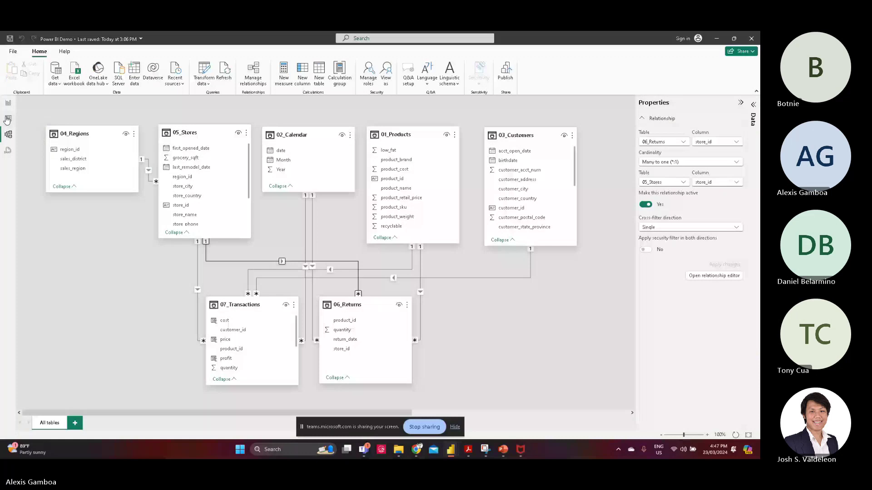
left_click(8, 119)
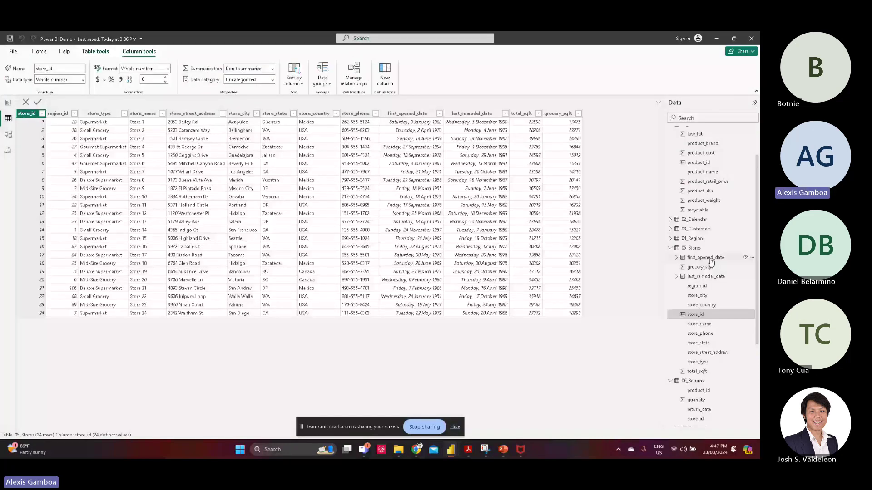
left_click(670, 248)
left_click(696, 390)
left_click(168, 68)
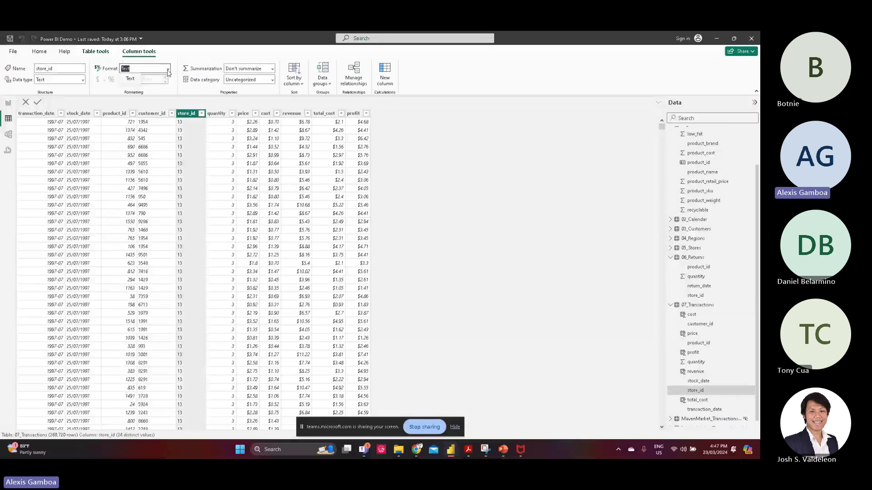
left_click(168, 73)
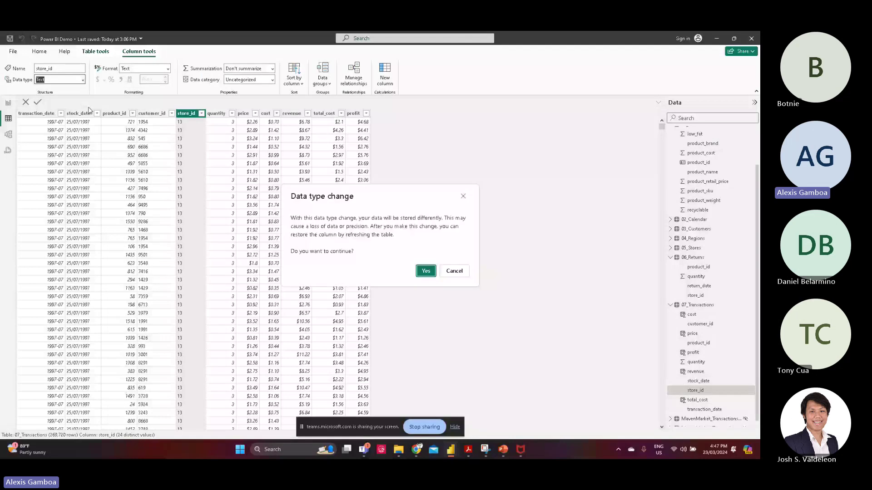
left_click(426, 272)
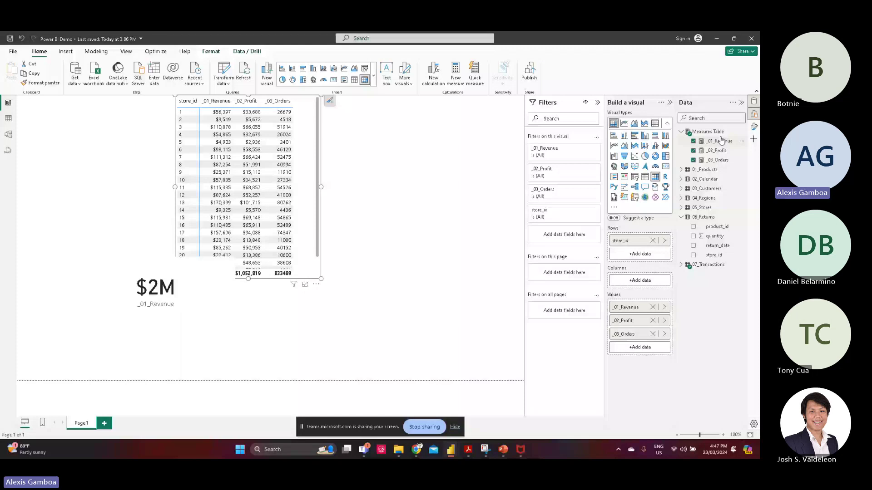
Step: Create a new measure _04_Returns = CALCULATE(SUM('06_Returns'[quantity])) in the Measures Table, based on the _03_Orders formula
left_click(718, 160)
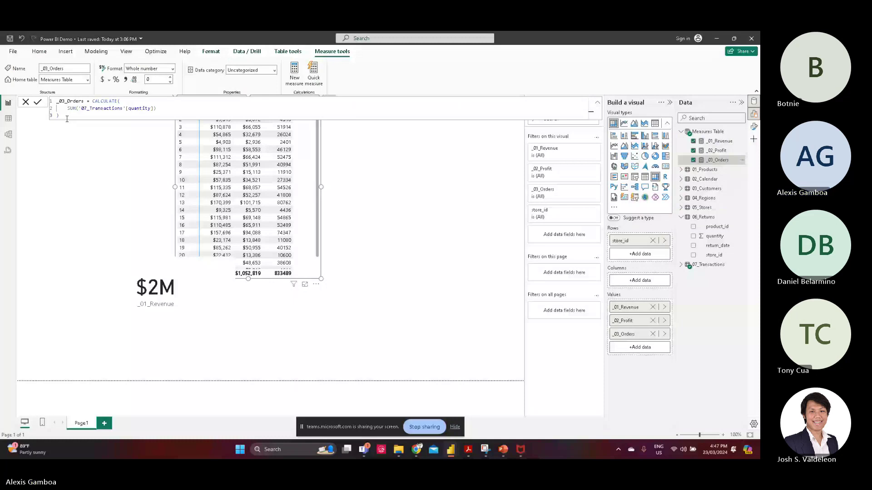
left_click(148, 144)
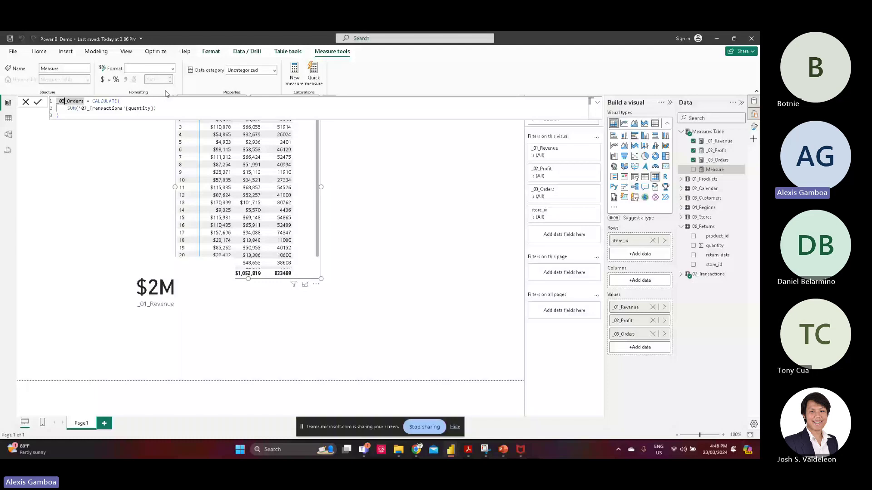
double_click(73, 101)
type("_04_Re")
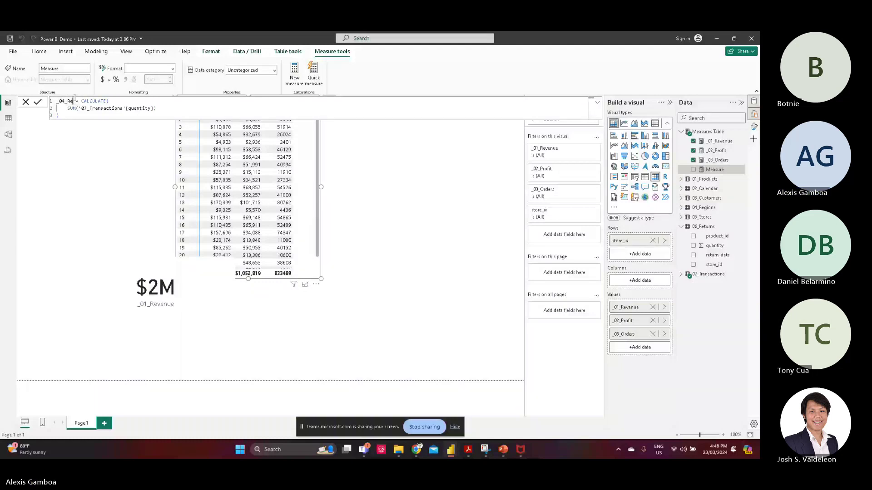
type("turns")
left_click_drag(157, 108, 70, 108)
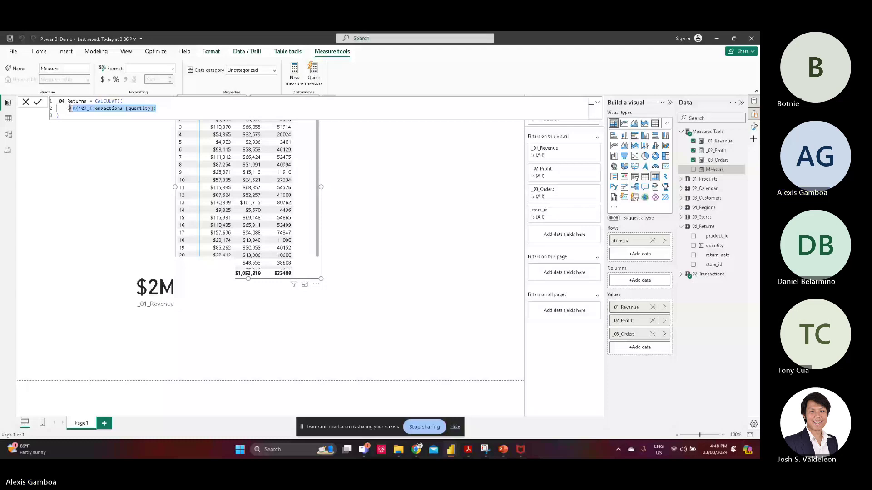
type("SUM(")
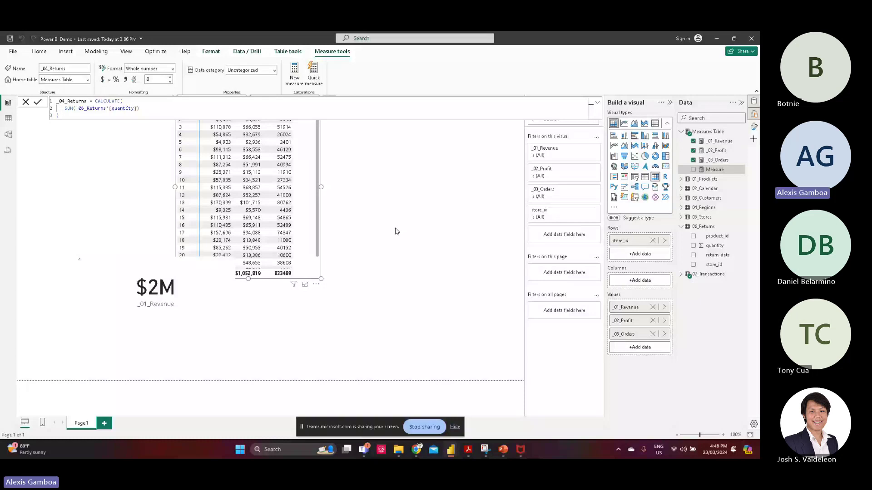
Step: Try the quantity column from 06_Returns as a value in the store matrix, and remove it again
left_click(360, 203)
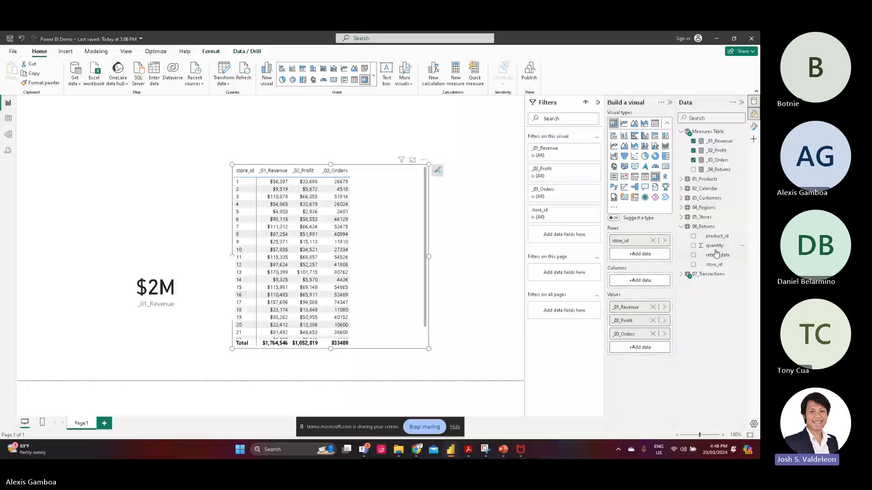
left_click_drag(715, 251, 683, 268)
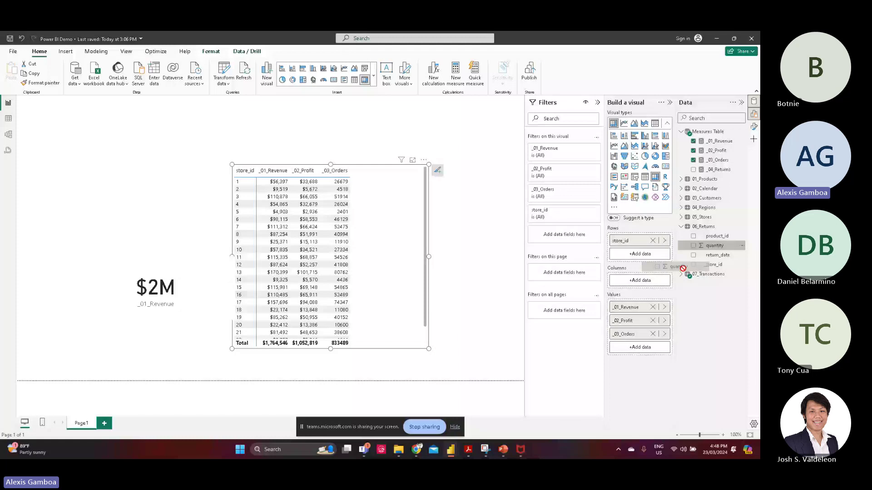
left_click_drag(683, 267, 654, 348)
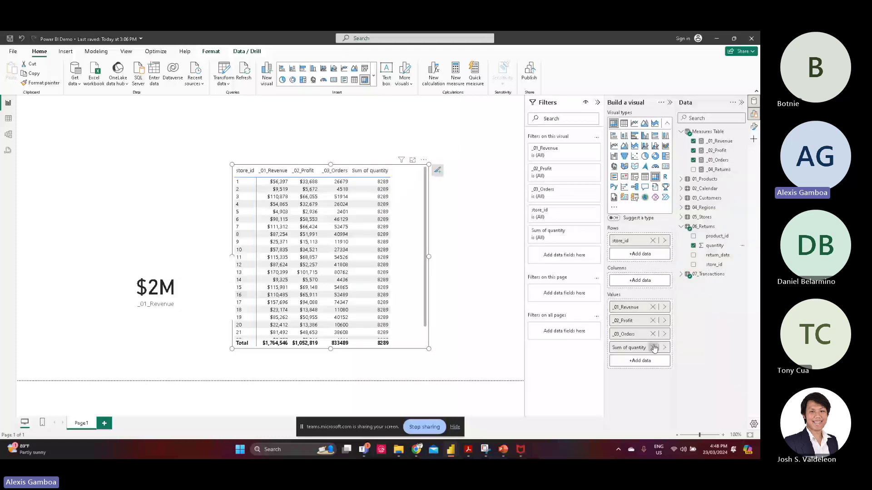
left_click(654, 348)
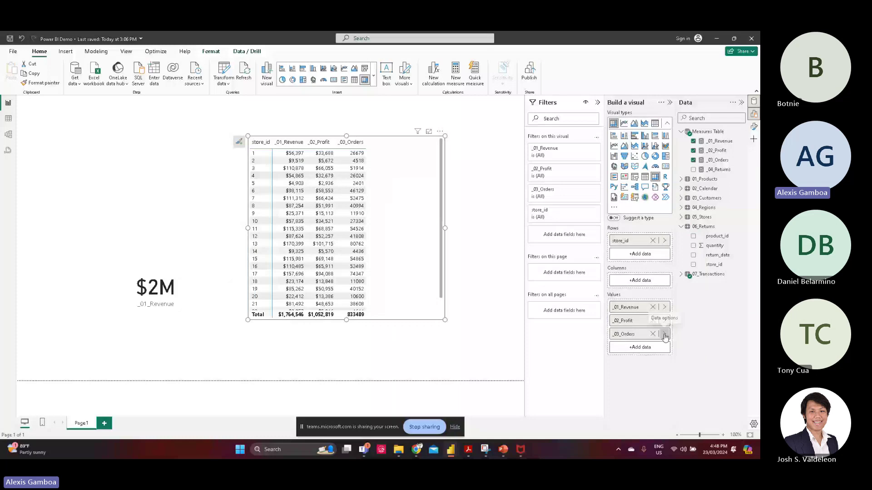
Step: Show the formula of the _04_Returns measure and reposition the store matrix on the report page
left_click(722, 170)
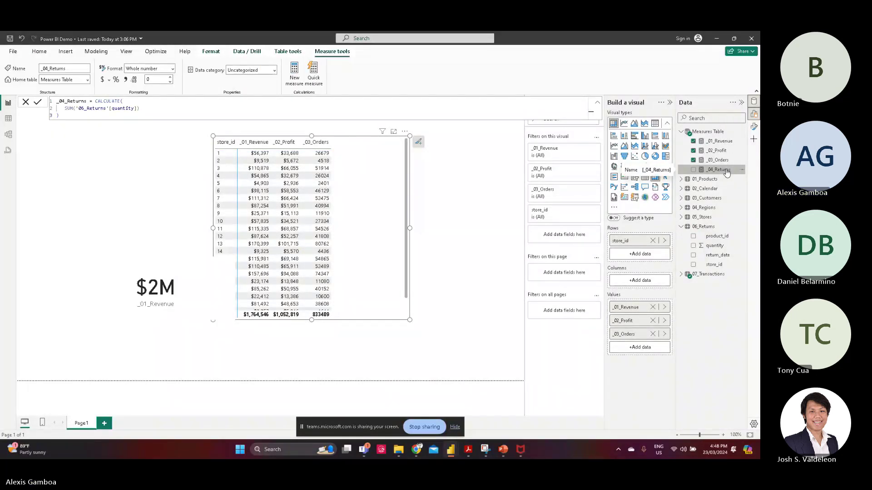
left_click_drag(351, 192, 373, 192)
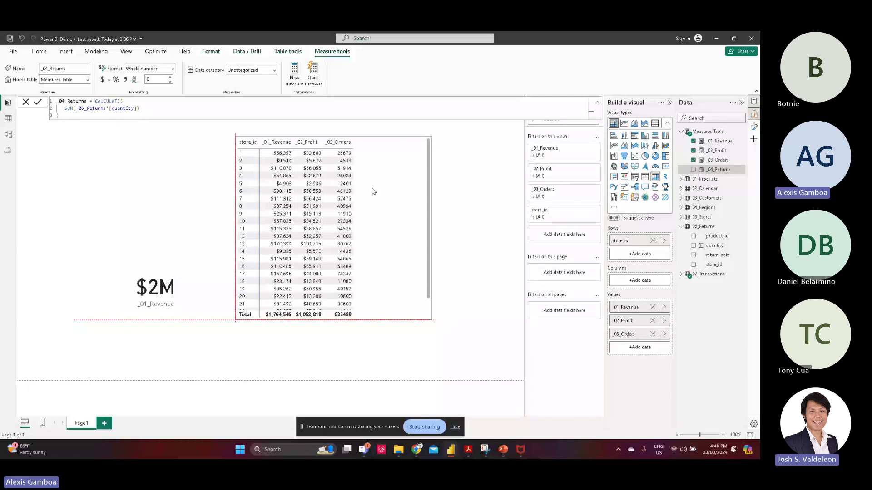
left_click_drag(372, 191, 404, 210)
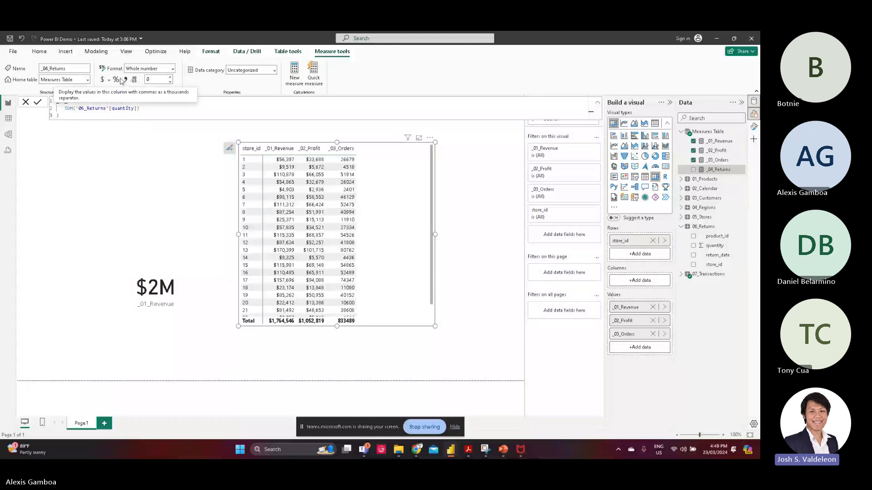
Step: Switch to the PowerPoint presentation and examine slide 53 on DAX operators
left_click(503, 450)
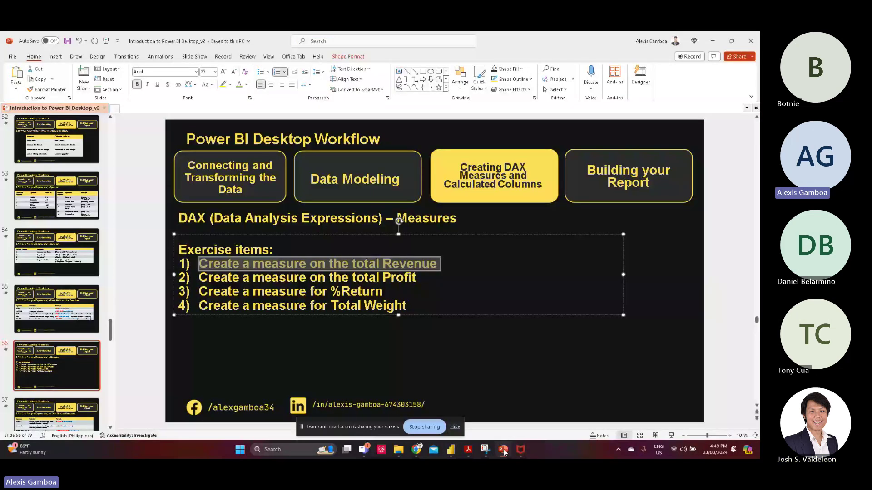
left_click(43, 362)
scroll(43, 362, "up", 4)
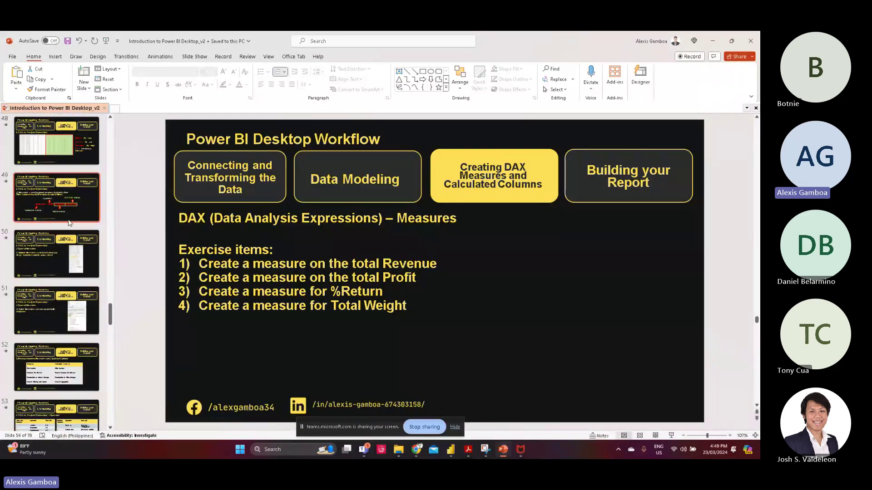
scroll(75, 336, "down", 2)
left_click(79, 345)
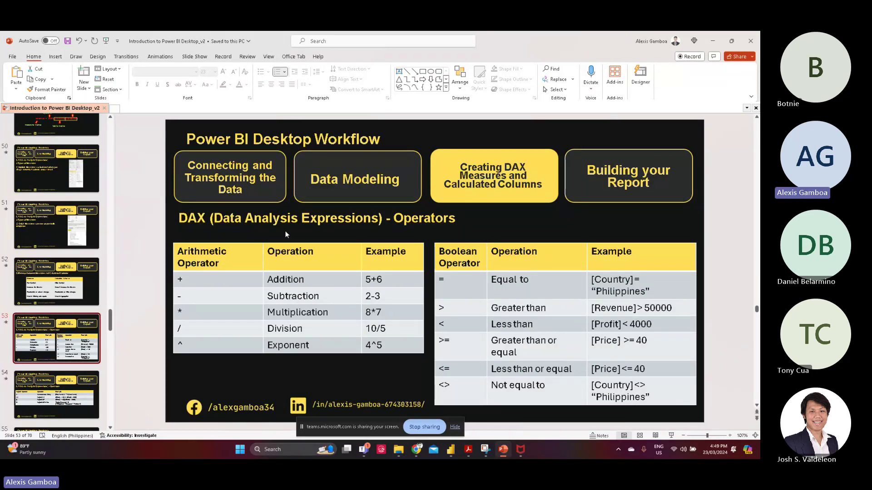
Step: Switch to the Demonstration file in Power BI and examine its model diagram and the formula of the _03_%Return measure
left_click(452, 449)
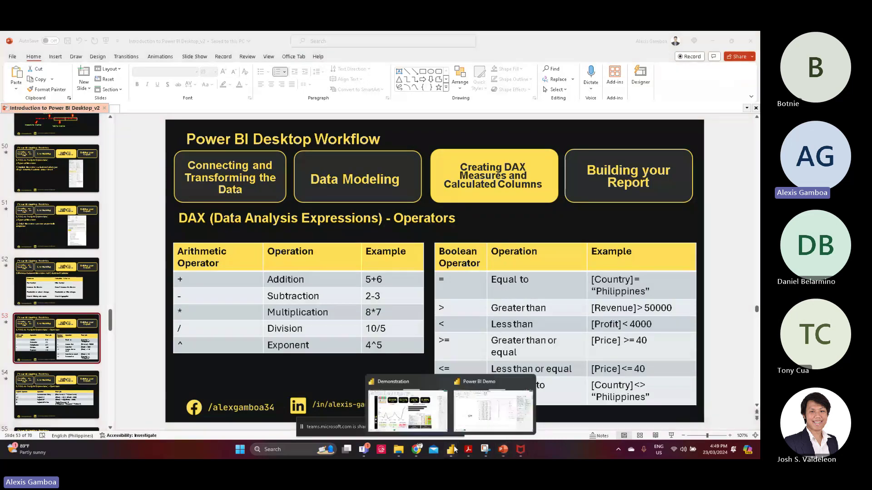
left_click(429, 418)
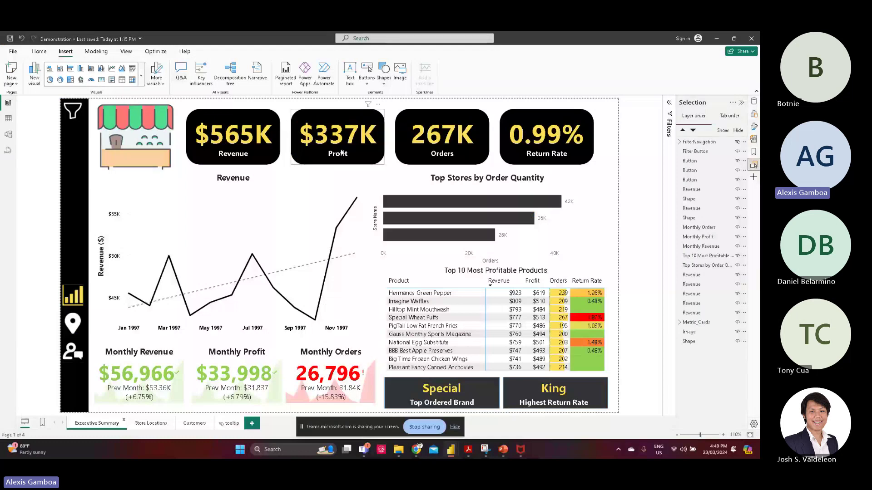
left_click(8, 136)
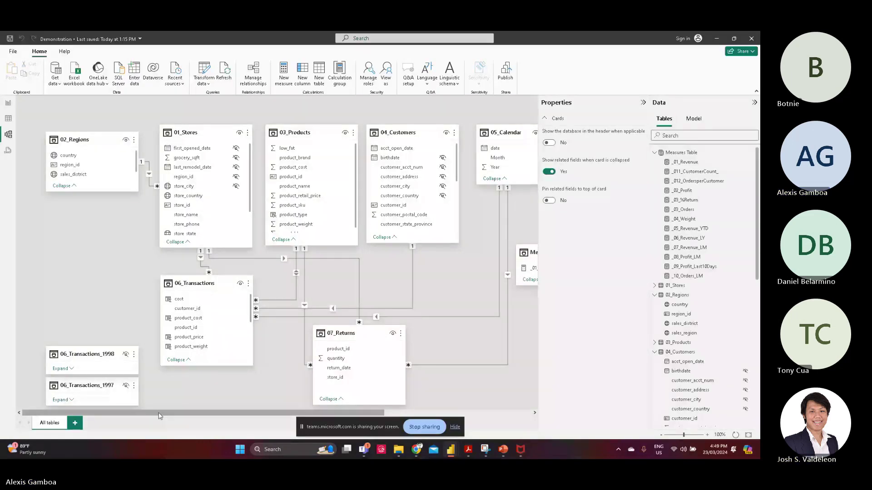
left_click_drag(155, 413, 183, 414)
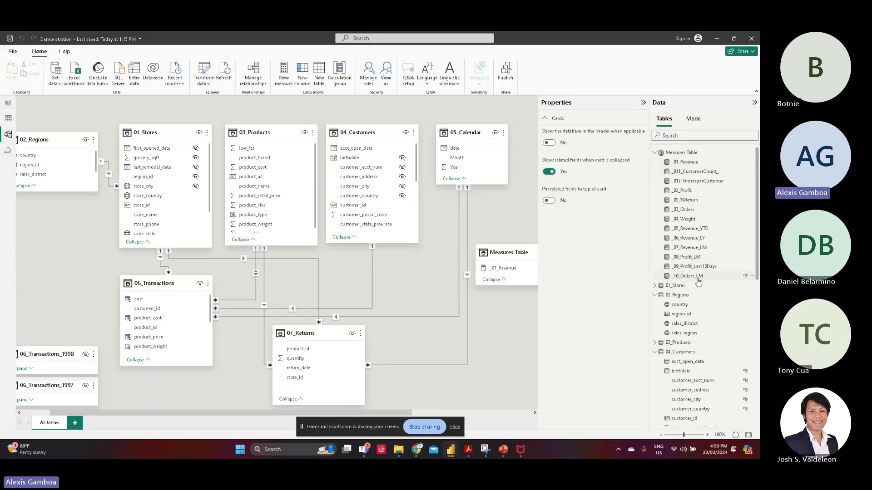
left_click(699, 201)
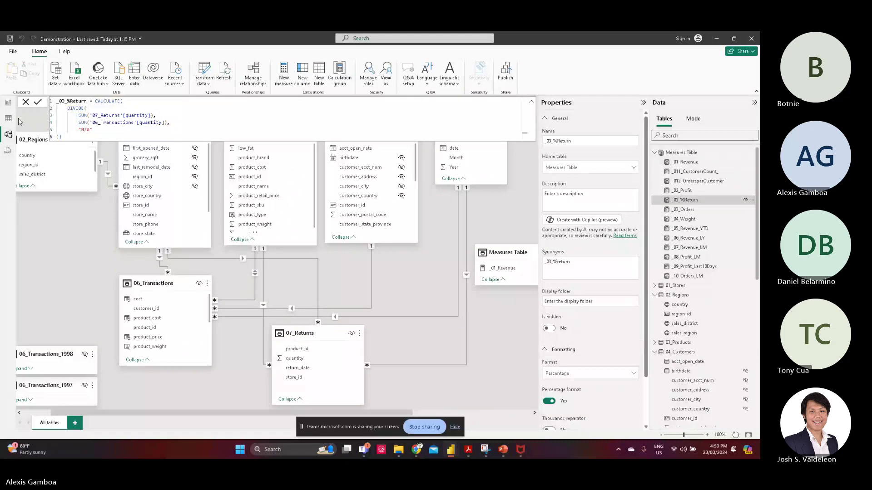
Step: Try a matrix visual on a new page of the Demonstration report, and delete the visual
left_click(8, 103)
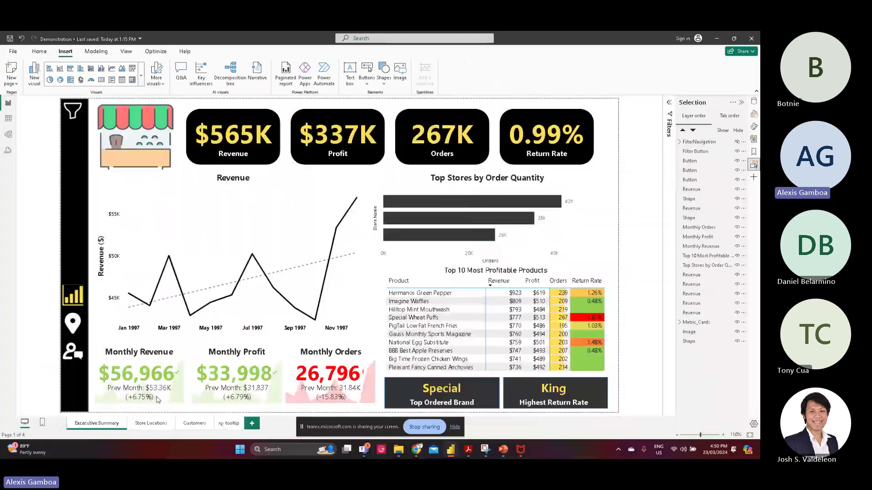
left_click(252, 423)
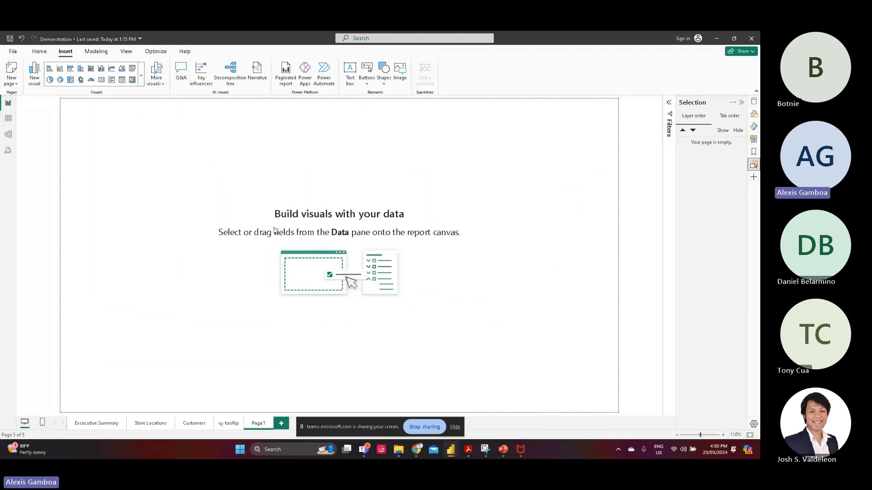
left_click(131, 82)
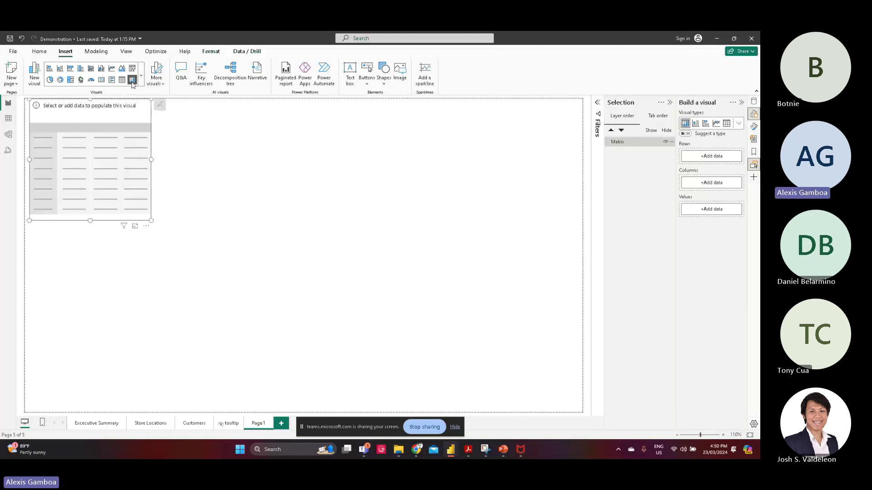
left_click_drag(121, 122, 303, 172)
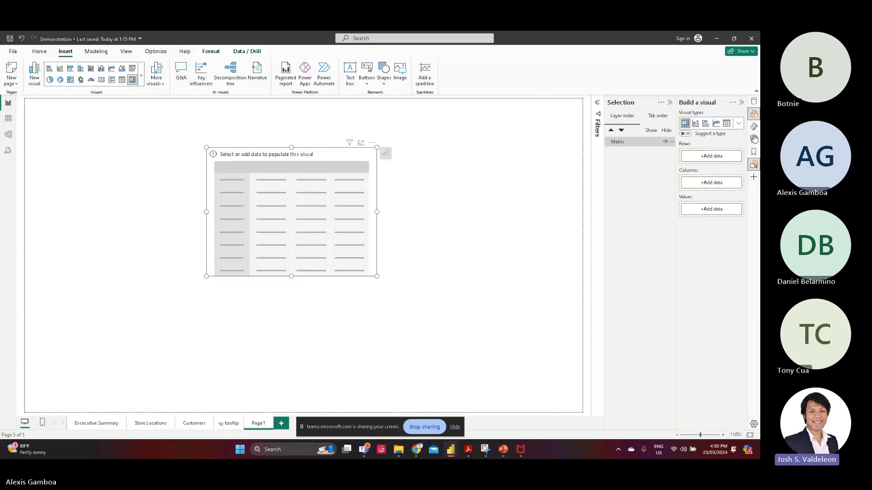
left_click(754, 105)
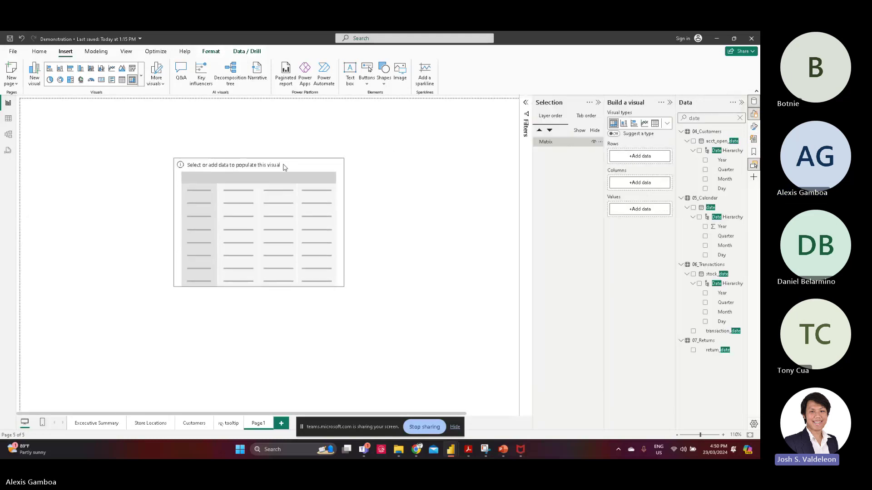
key("Delete")
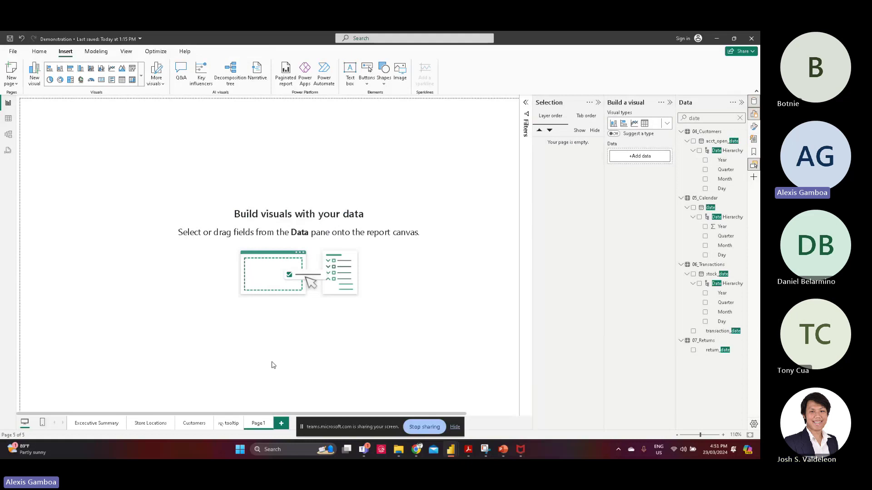
Step: Switch to the PowerPoint presentation and open slide 49 explaining the syntax of DAX measures
left_click(503, 452)
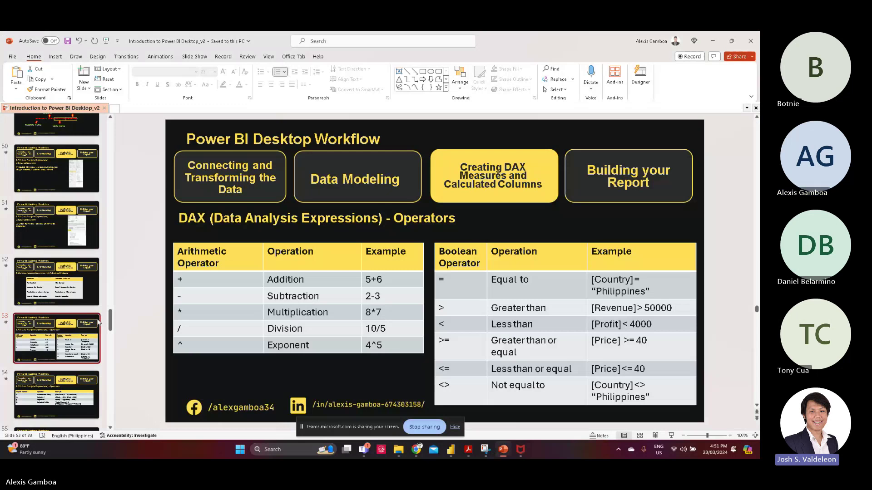
left_click_drag(110, 326, 109, 407)
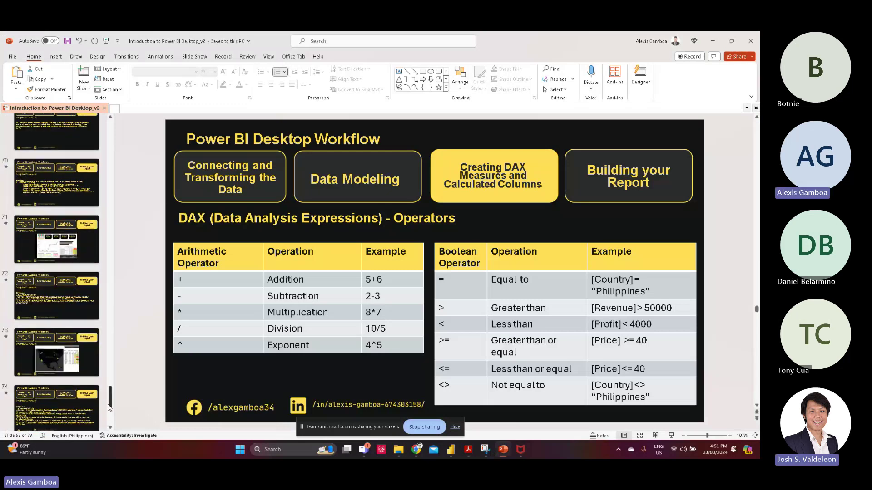
scroll(69, 294, "up", 10)
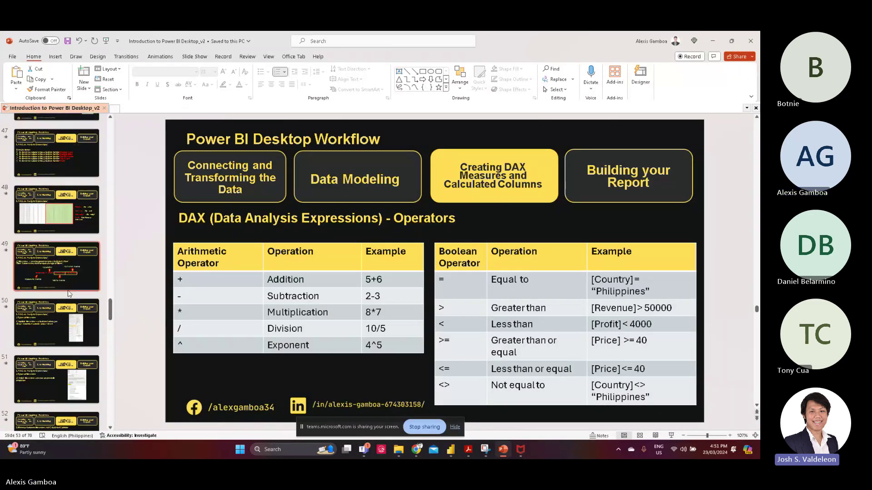
left_click(68, 291)
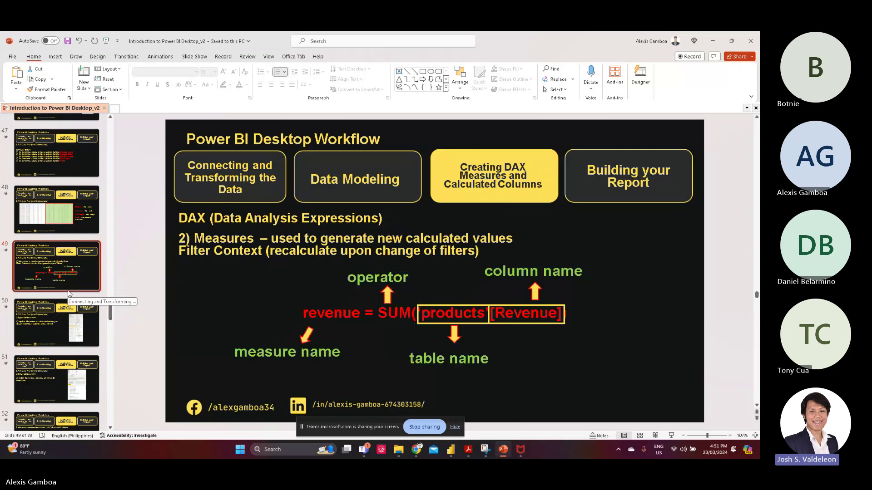